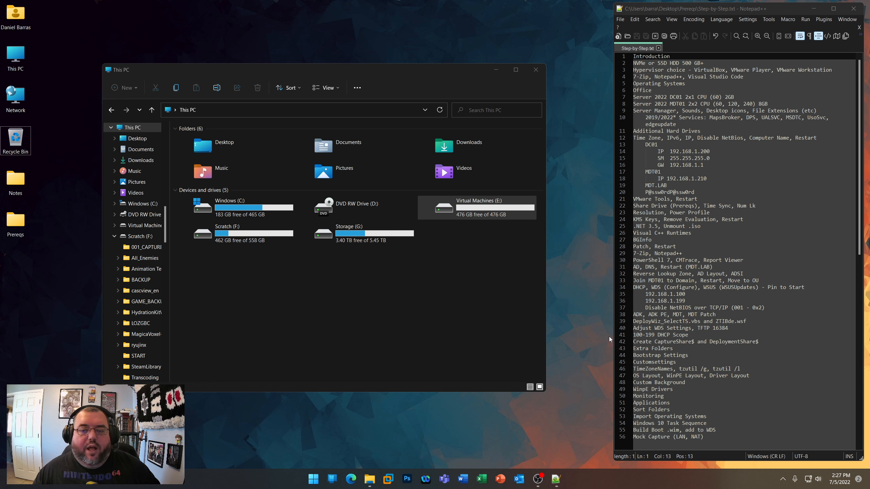
# - Review the Introduction and NVMe or SSD storage lines in the notes, inspect the Virtual Machines (E:) drive, and return to This PC
pyautogui.click(672, 58)
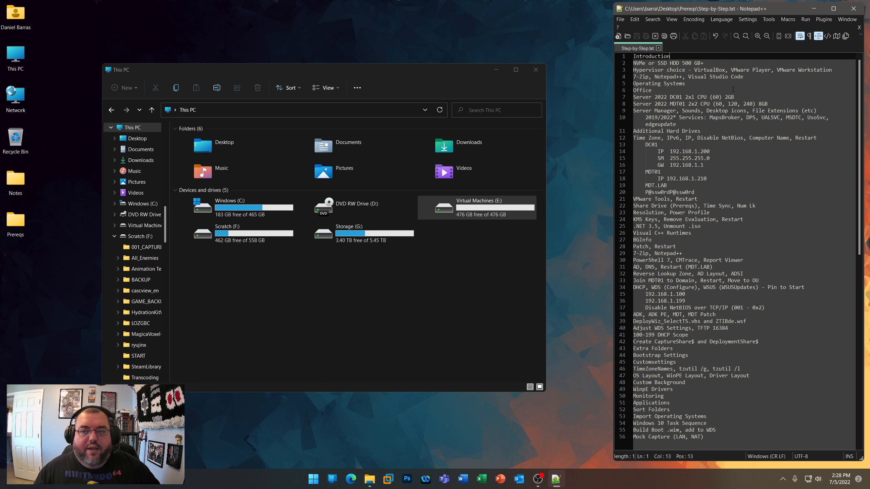
pyautogui.click(720, 63)
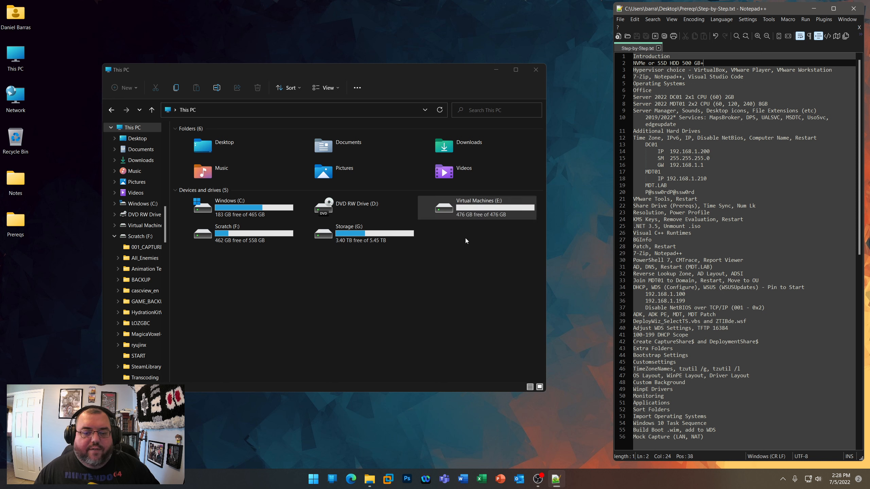
pyautogui.click(476, 218)
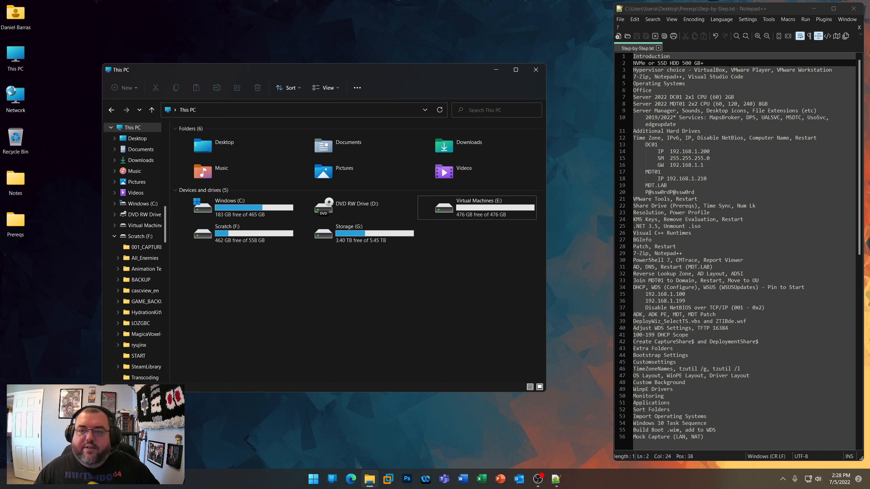
pyautogui.click(476, 210)
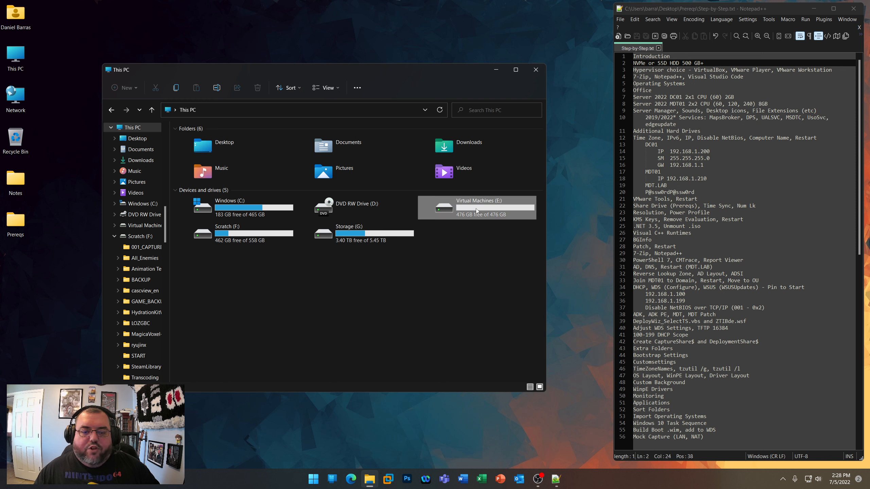
pyautogui.doubleClick(476, 211)
pyautogui.click(110, 107)
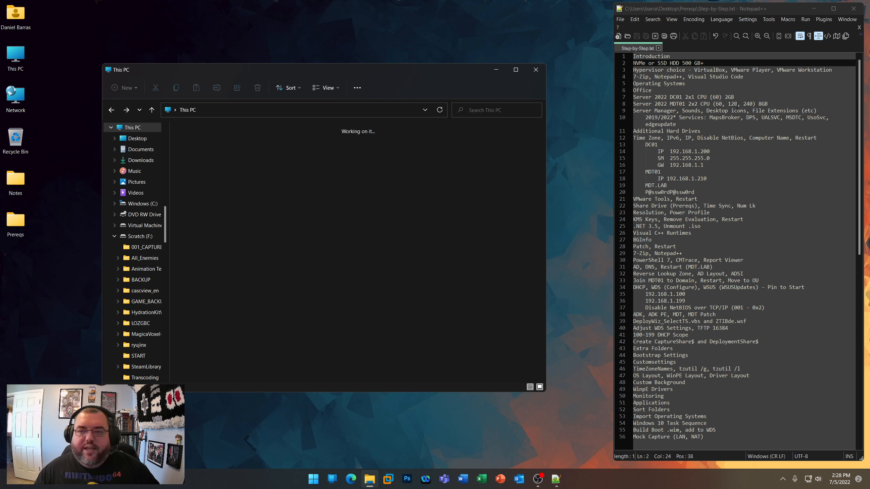
pyautogui.click(445, 272)
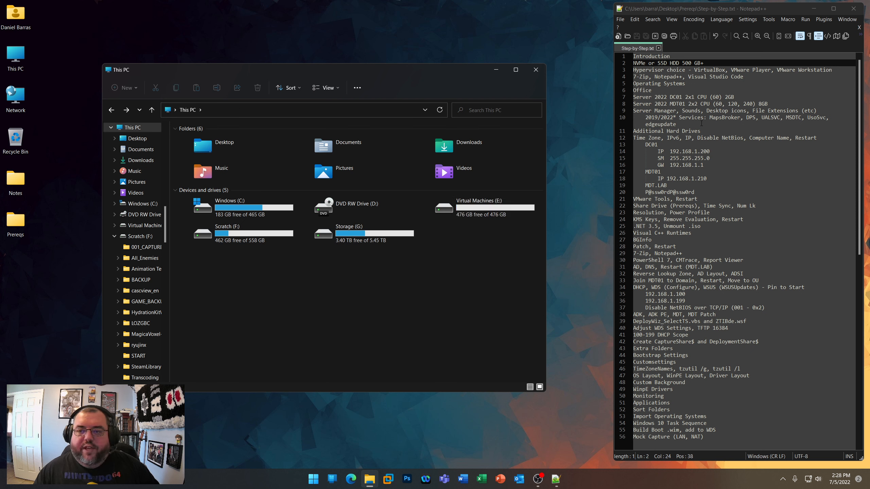
# - Highlight the hypervisor choice line in the step-by-step notes and open the Prereqs folder from the desktop
pyautogui.moveTo(835, 70); pyautogui.dragTo(633, 70)
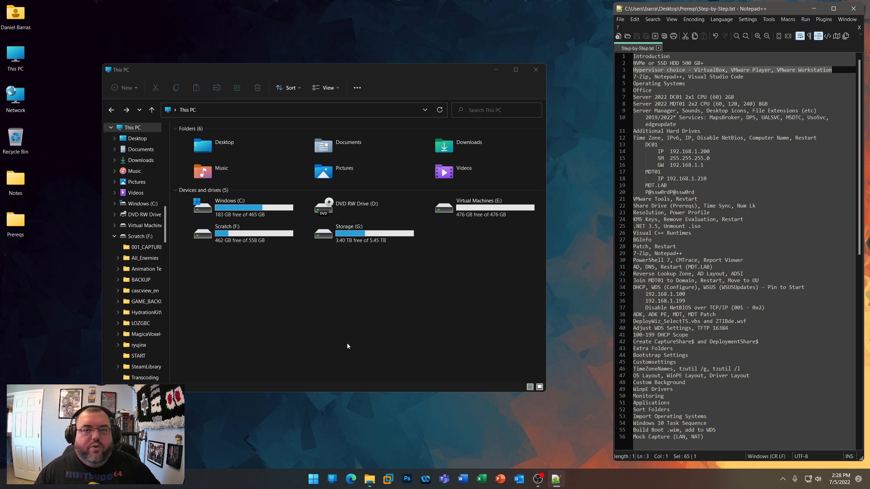
pyautogui.click(21, 221)
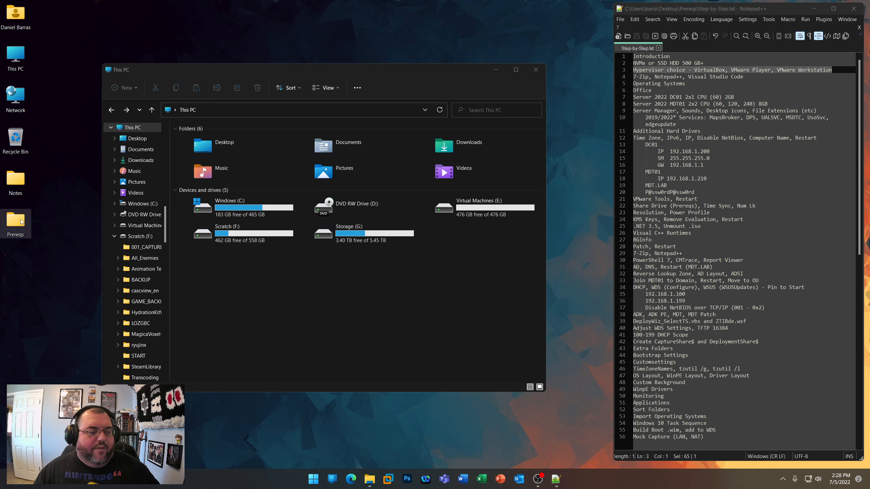
pyautogui.doubleClick(21, 221)
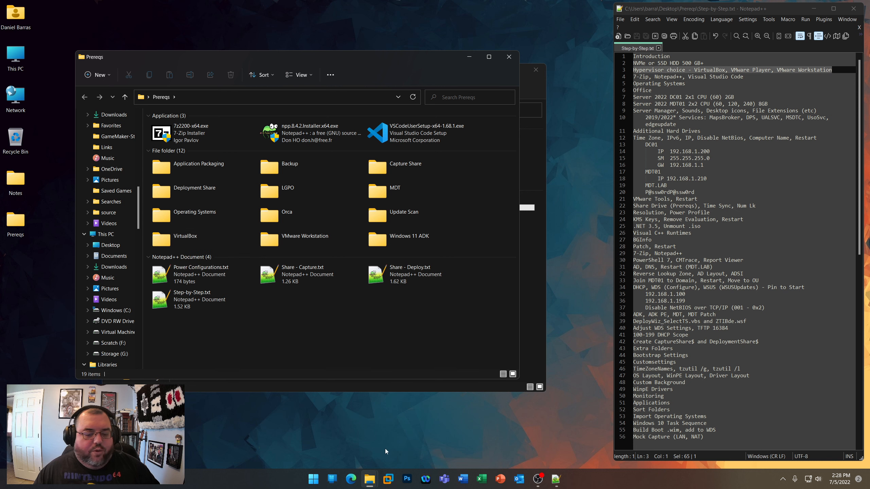
# - Open virtualbox.org in the Edge browser and go to the VirtualBox 6.1 download page
pyautogui.click(347, 482)
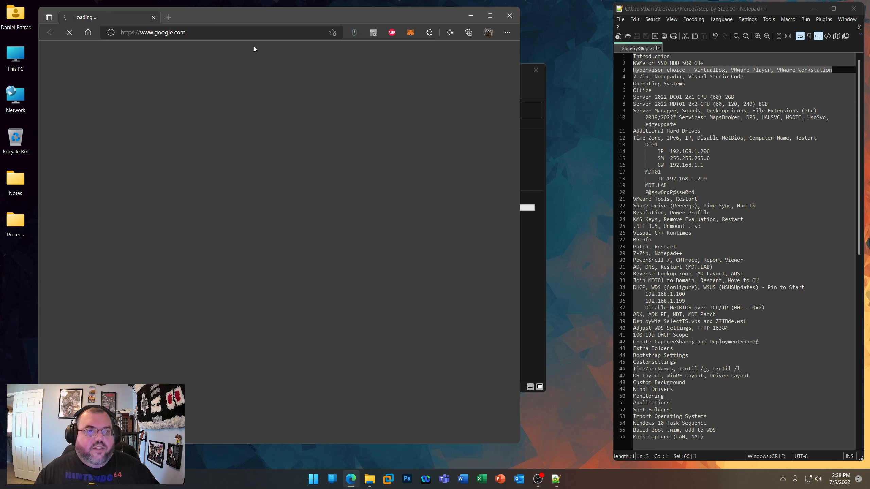
pyautogui.click(237, 33)
pyautogui.write('vi')
pyautogui.press('Return')
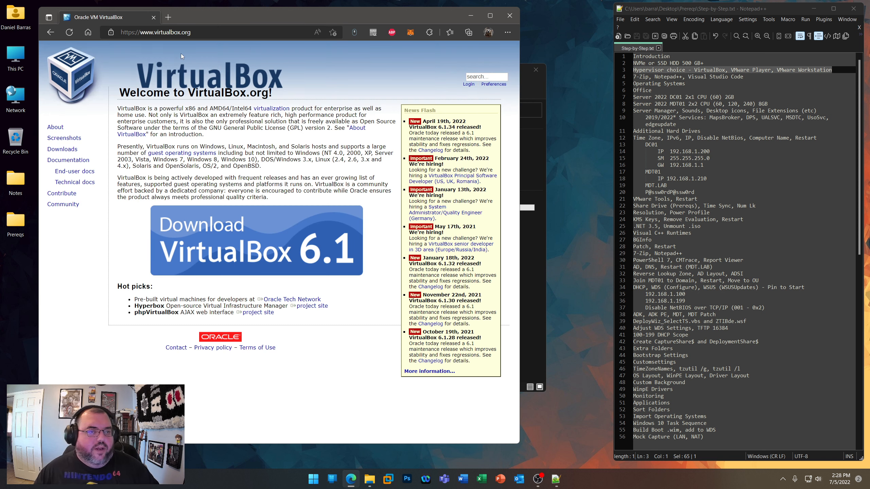
pyautogui.click(252, 243)
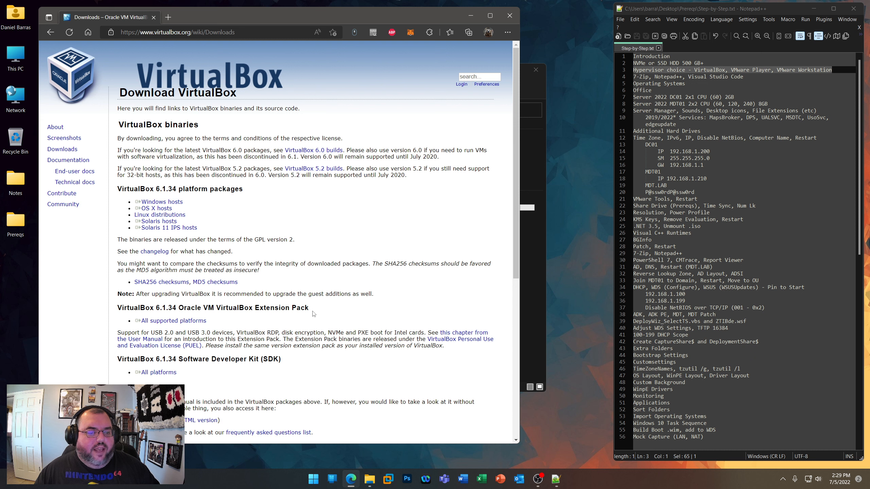
# - Examine the VirtualBox Extension Pack description, highlighting its USB 3.0, NVMe and PXE boot support
pyautogui.moveTo(310, 309); pyautogui.dragTo(175, 306)
pyautogui.moveTo(265, 332); pyautogui.dragTo(117, 333)
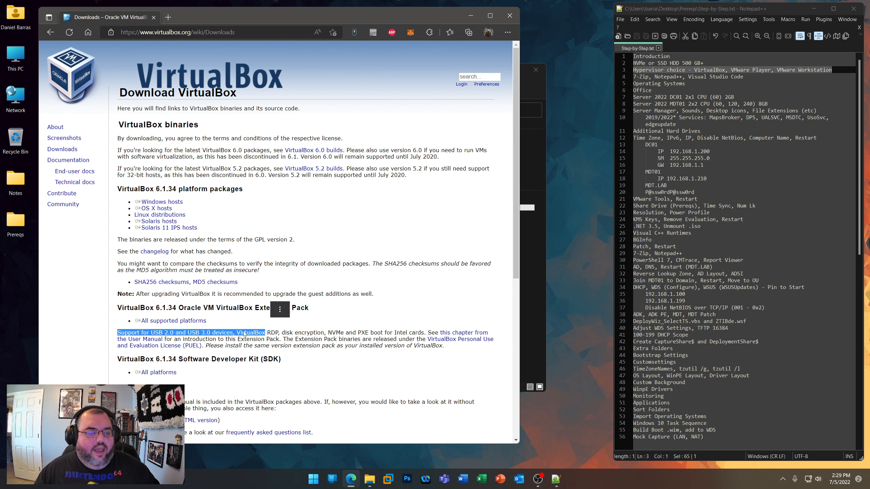
pyautogui.moveTo(187, 333); pyautogui.dragTo(223, 333)
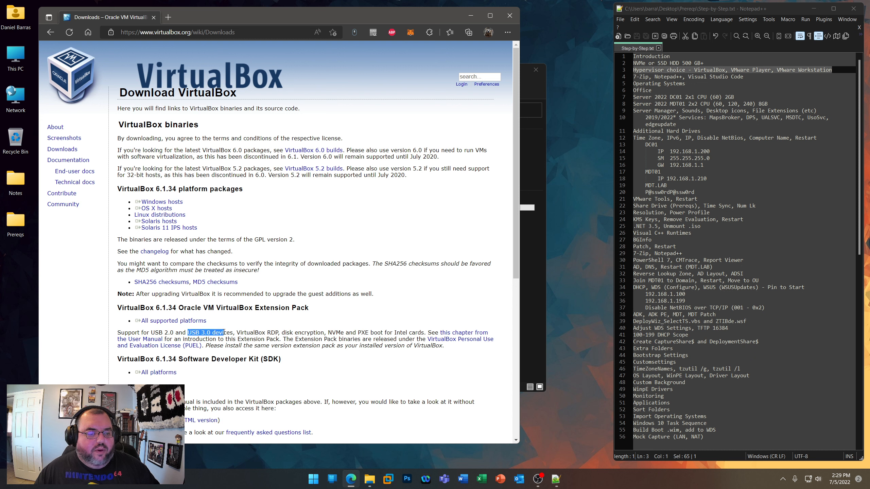
pyautogui.moveTo(328, 333); pyautogui.dragTo(340, 333)
pyautogui.click(358, 331)
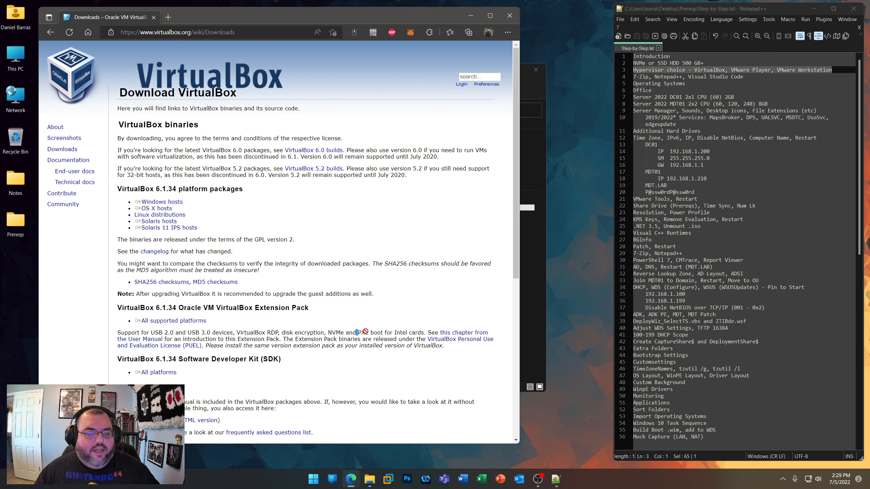
pyautogui.moveTo(369, 332); pyautogui.dragTo(356, 332)
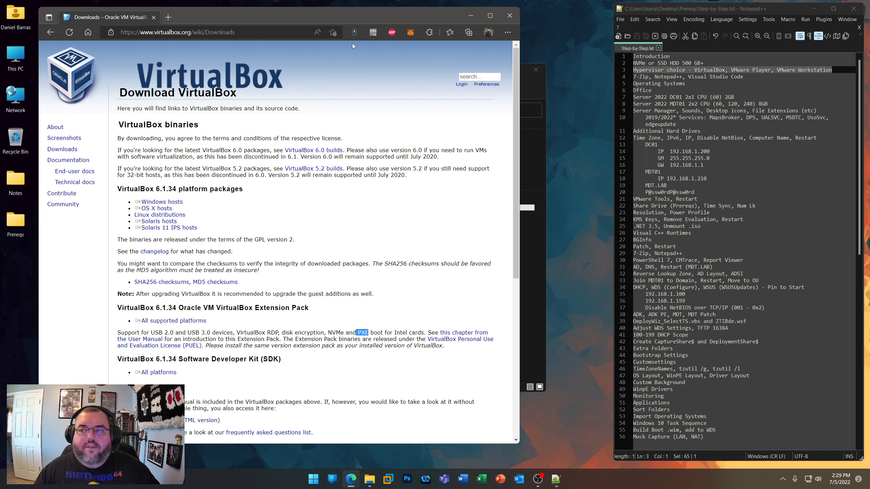
# - Search the web for vmware player and open the VMware Workstation Player product page
pyautogui.click(176, 34)
pyautogui.write('vmwa')
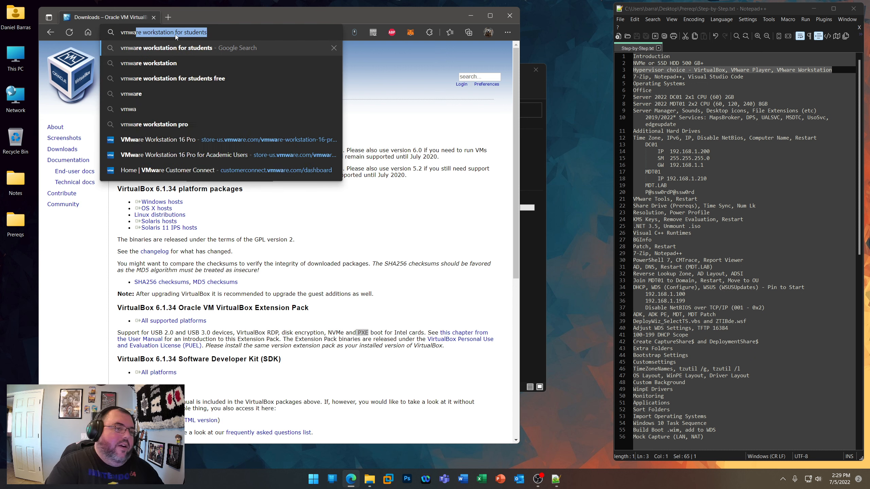
pyautogui.write('re player')
pyautogui.press('Return')
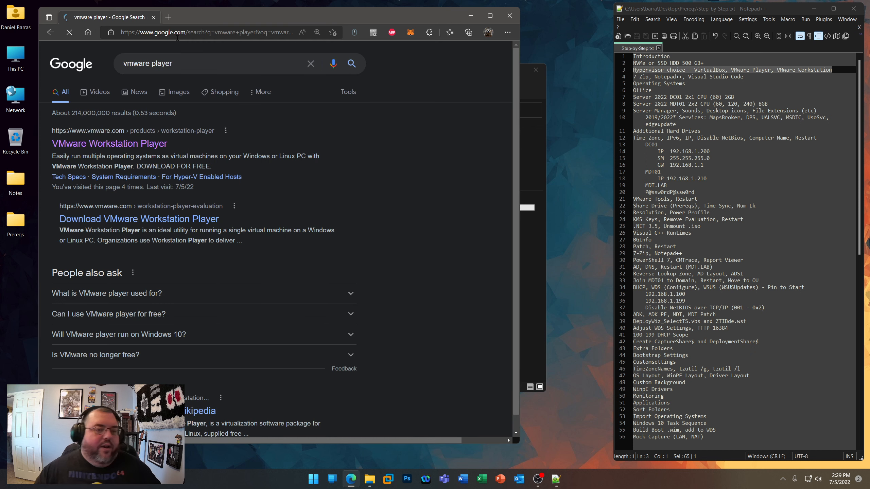
pyautogui.click(132, 145)
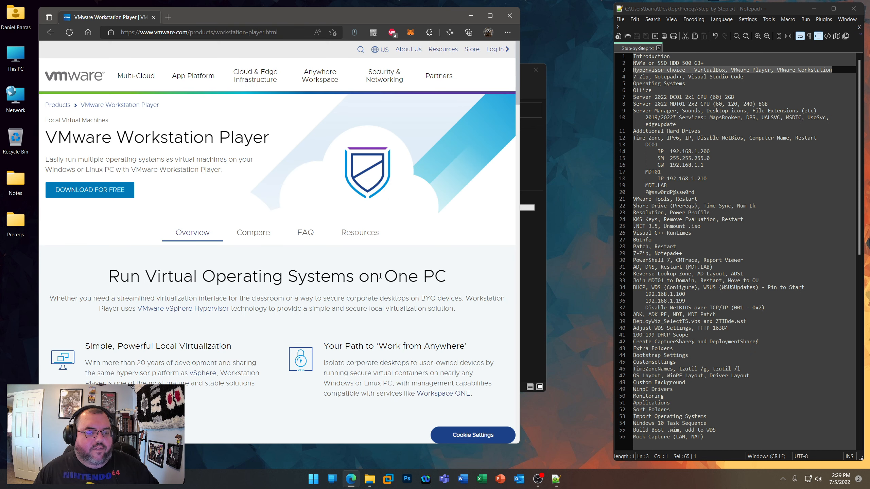
pyautogui.scroll(-5, 342, 278)
pyautogui.scroll(5, 276, 284)
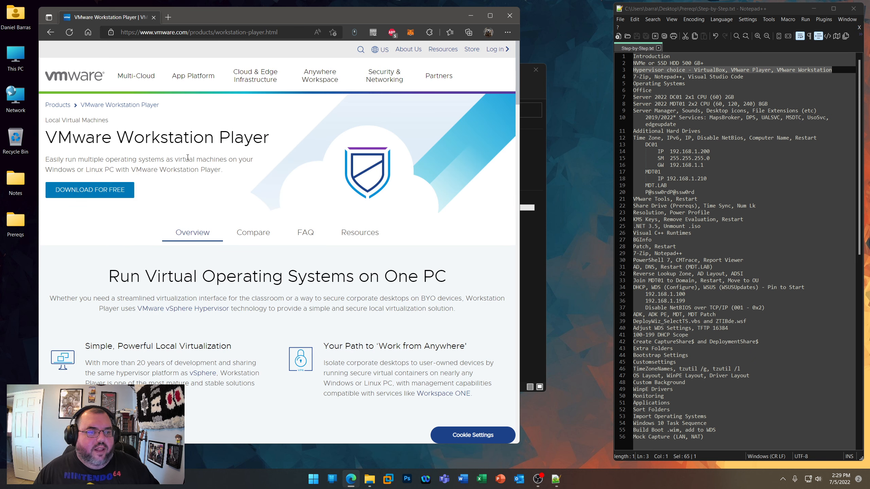
# - Search the web for vmware workstation and open the VMware Workstation Pro product page
pyautogui.click(225, 34)
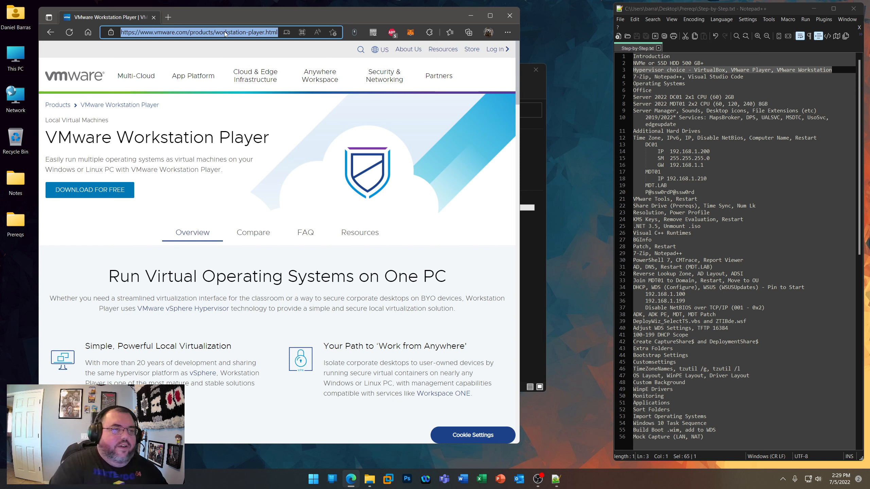
pyautogui.write('vm')
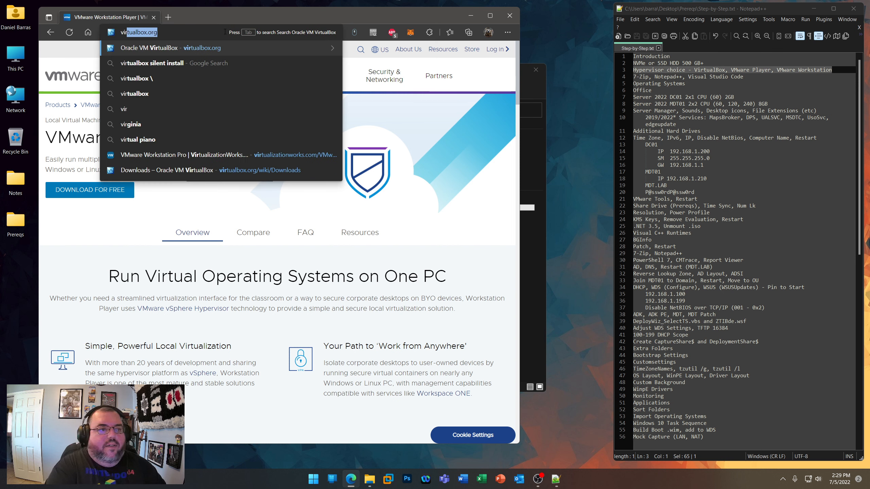
pyautogui.press('BackSpace')
pyautogui.write('mware wo')
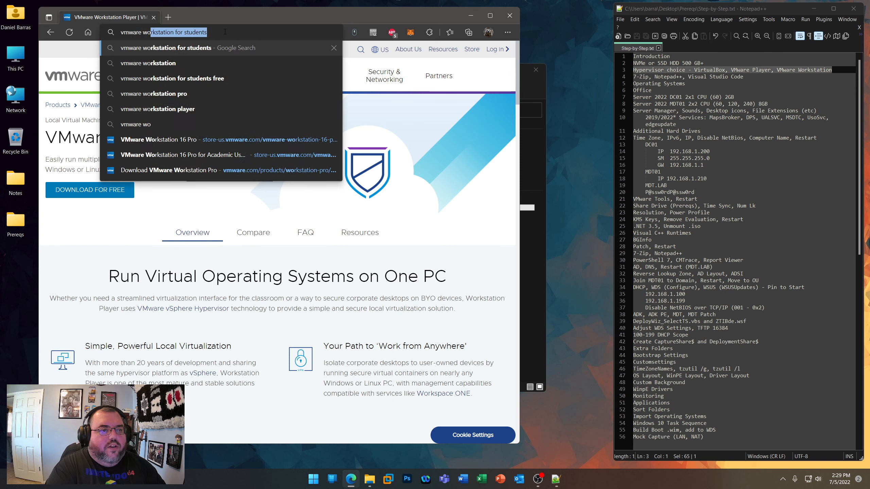
pyautogui.write('rkstation')
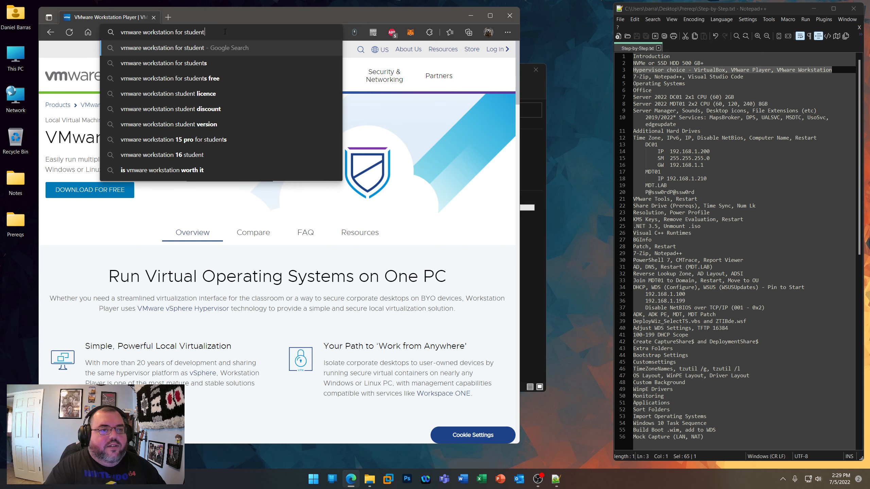
pyautogui.press('Return')
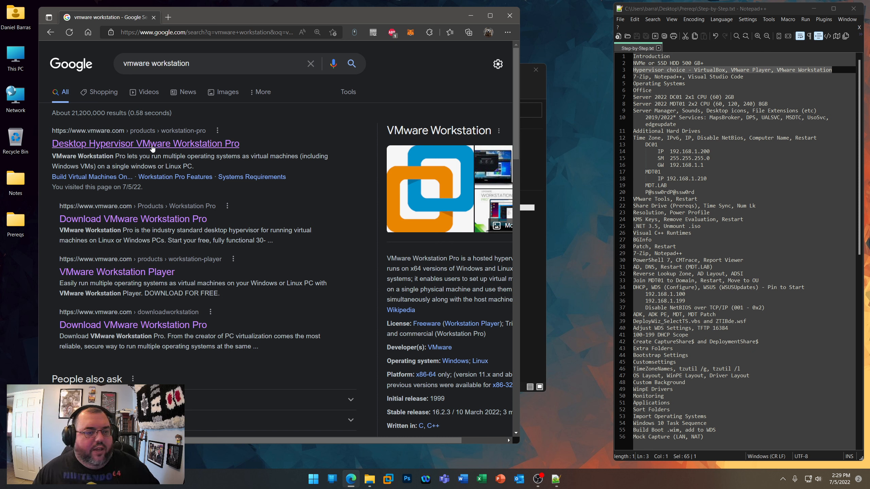
pyautogui.click(175, 148)
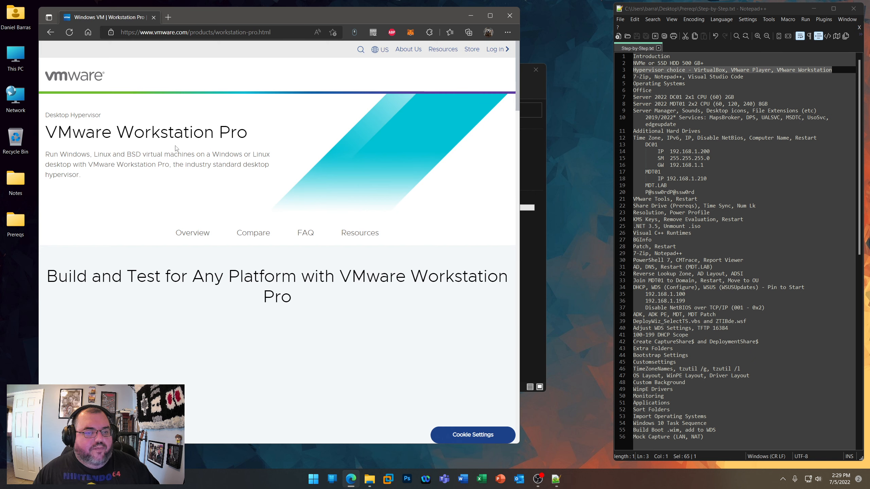
# - Open the online store page for buying Workstation Pro from its product page
pyautogui.scroll(-3, 345, 260)
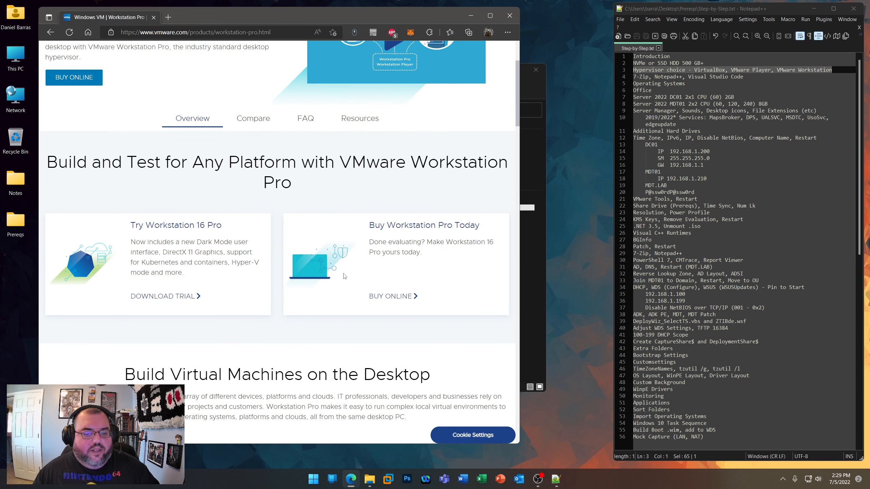
pyautogui.scroll(-2, 345, 275)
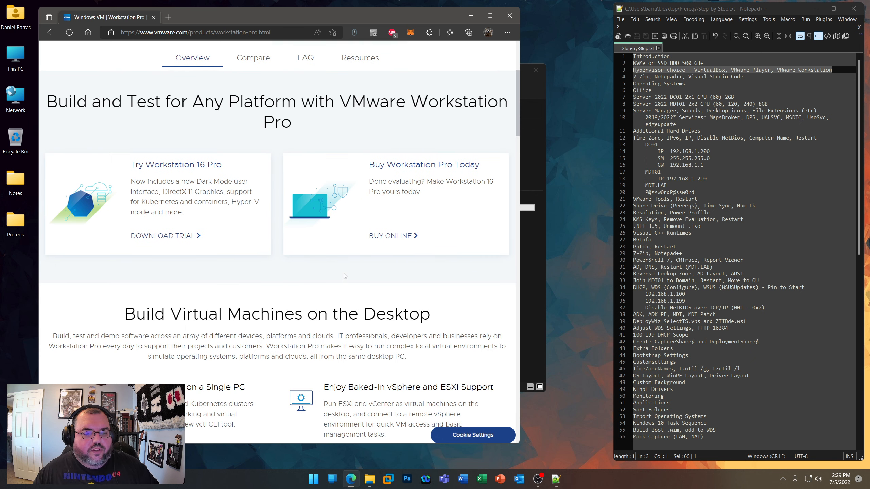
pyautogui.click(394, 237)
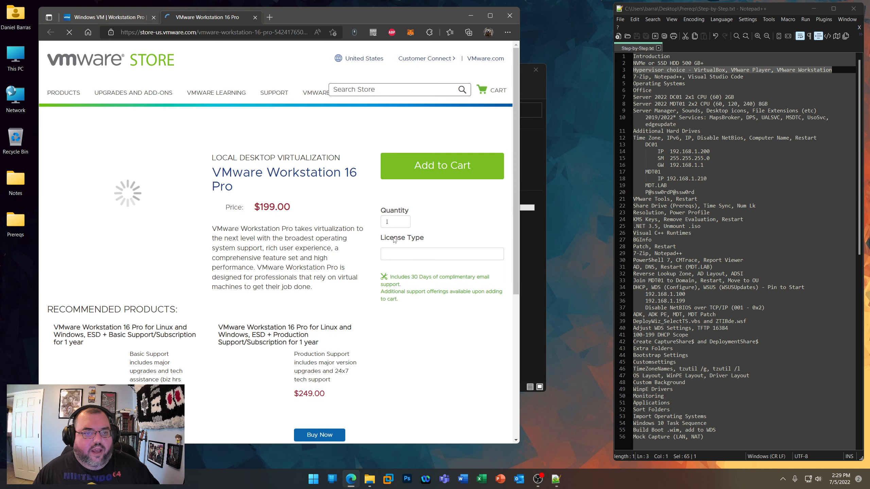
# - Compare the Workstation 16 Pro price for the upgrade license from Pro or Player version 14 or greater with the New license
pyautogui.click(405, 258)
pyautogui.click(409, 274)
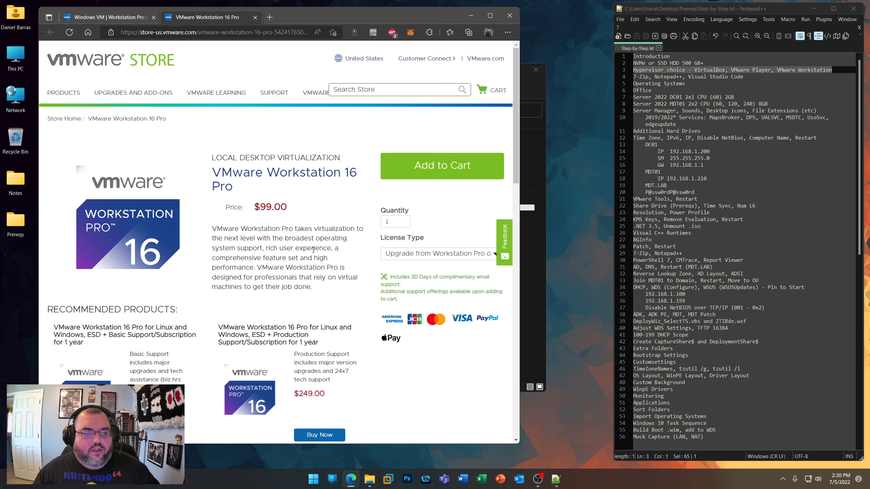
pyautogui.doubleClick(267, 207)
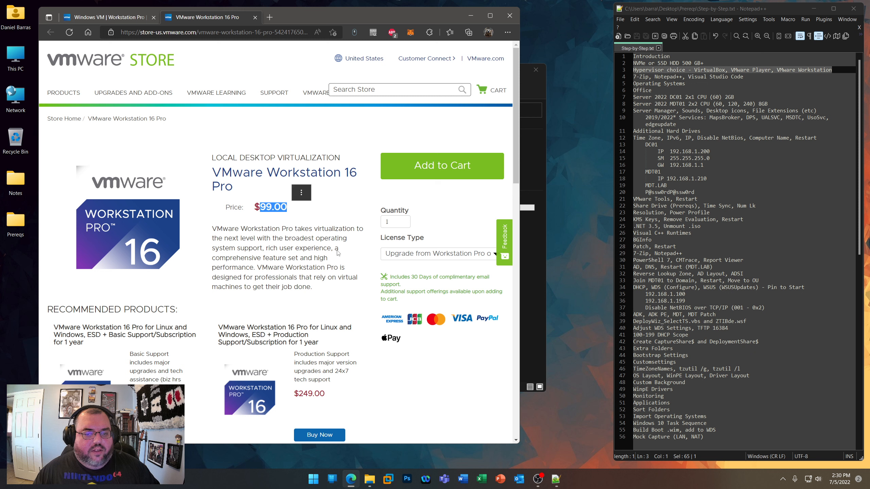
pyautogui.click(395, 254)
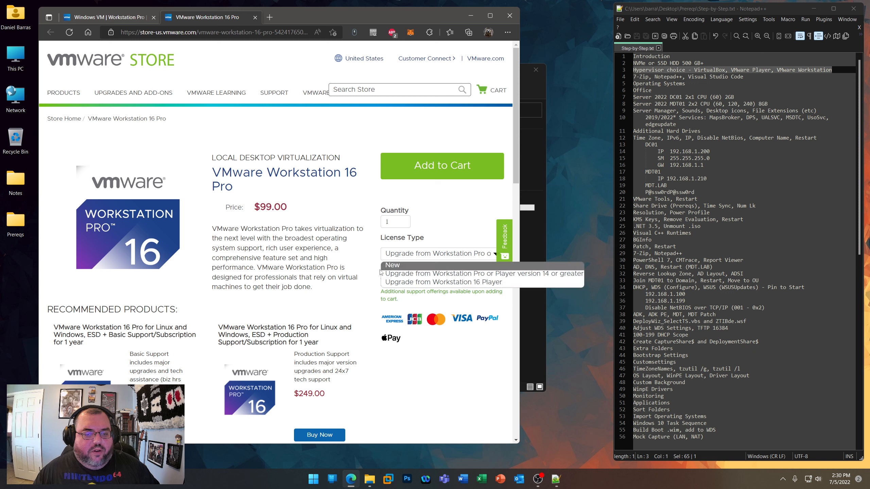
pyautogui.click(400, 266)
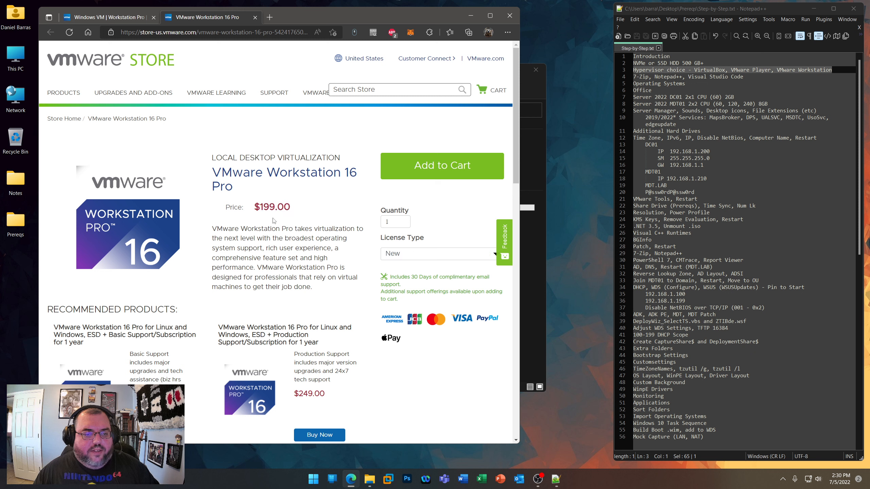
# - Search the web for vmware workstation for students and open the VMware Workstation 16 Pro for Academic Users store page
pyautogui.click(239, 34)
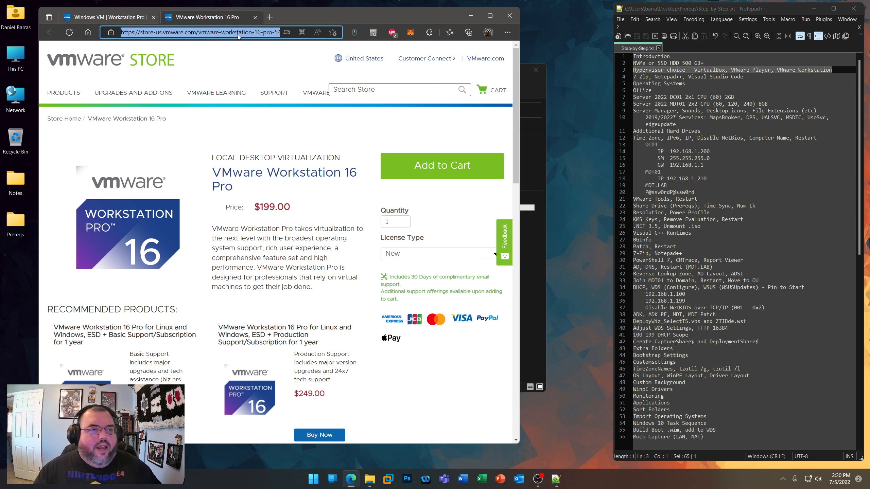
pyautogui.write('vmware work')
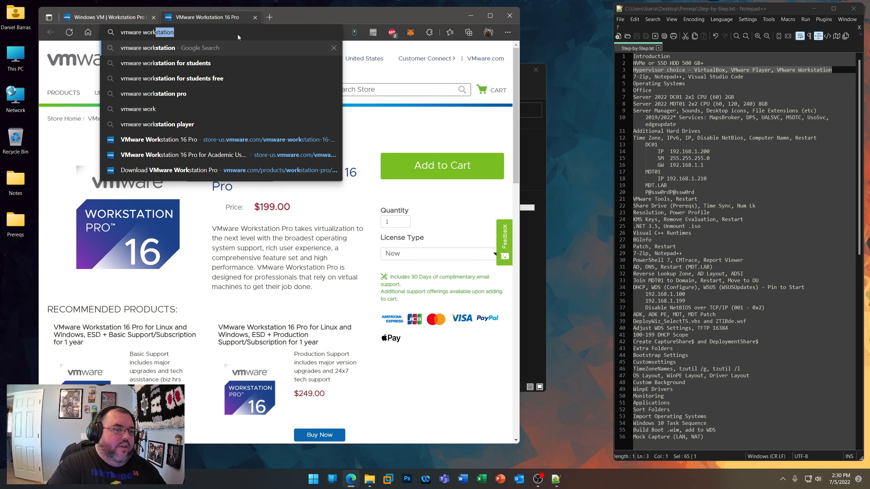
pyautogui.press('Down')
pyautogui.press('Return')
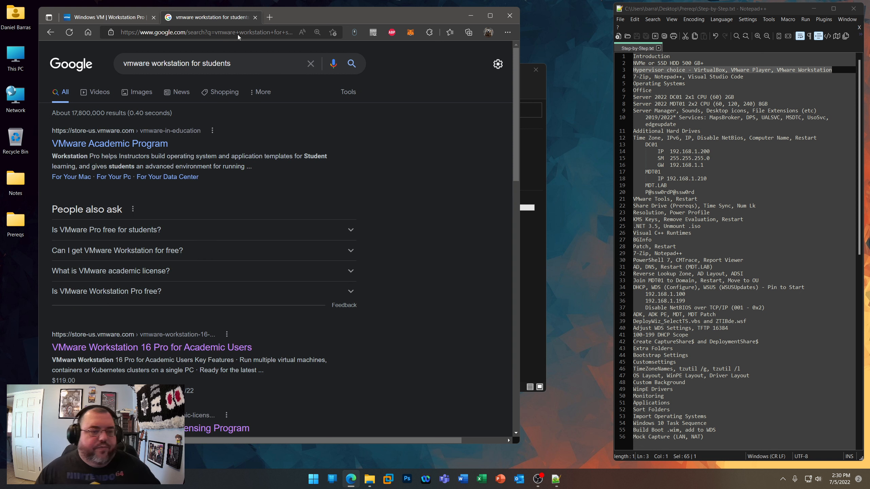
pyautogui.click(146, 347)
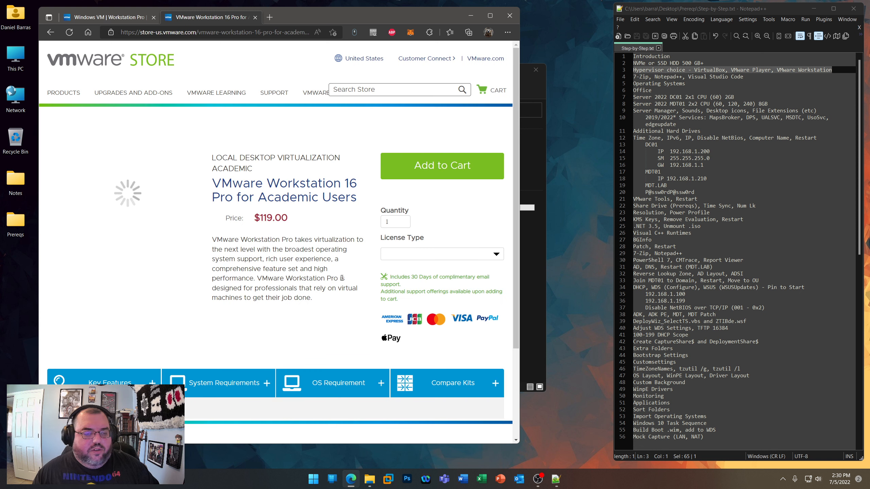
# - Check the academic price for the license type Upgrade from Workstation Pro or Player version 14 or greater
pyautogui.click(400, 257)
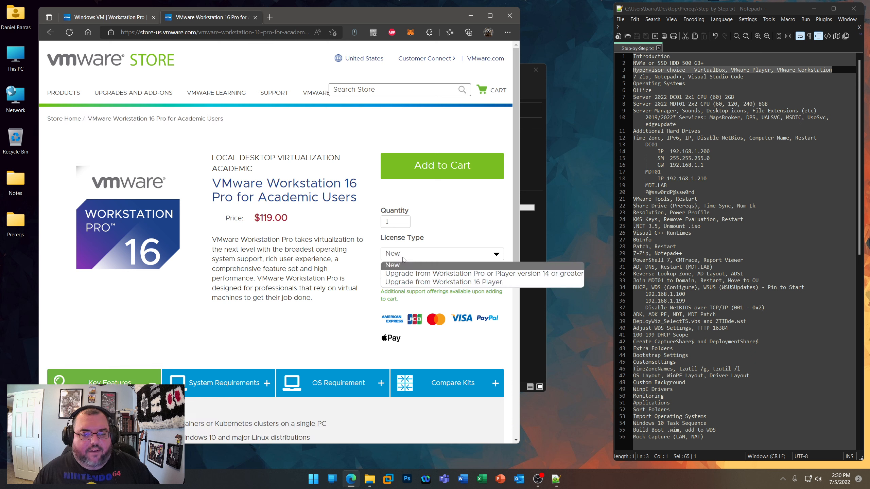
pyautogui.click(411, 274)
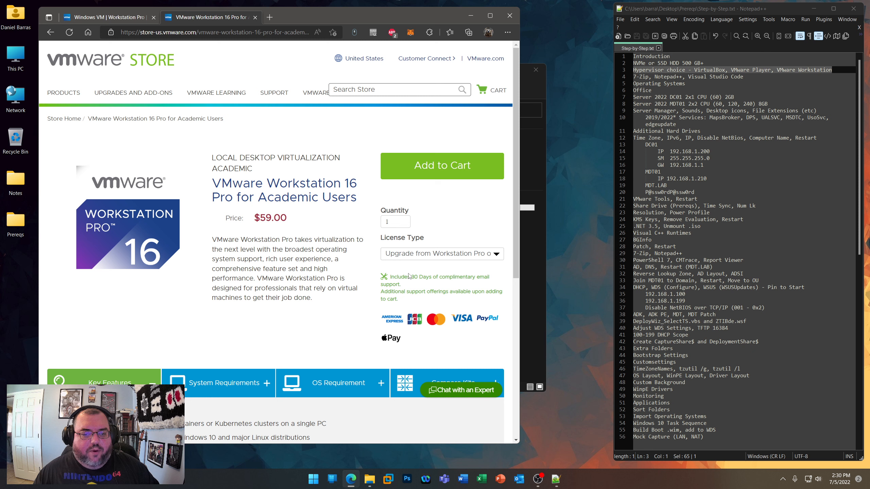
pyautogui.moveTo(255, 218); pyautogui.dragTo(295, 219)
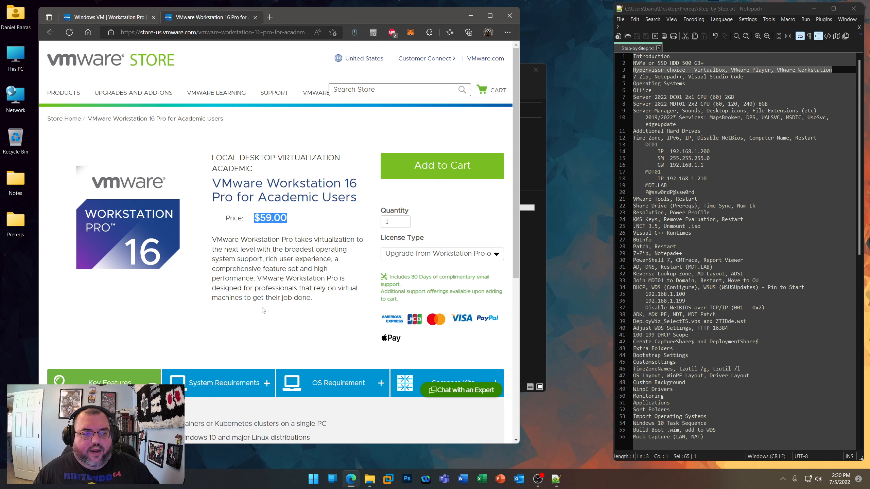
pyautogui.click(305, 247)
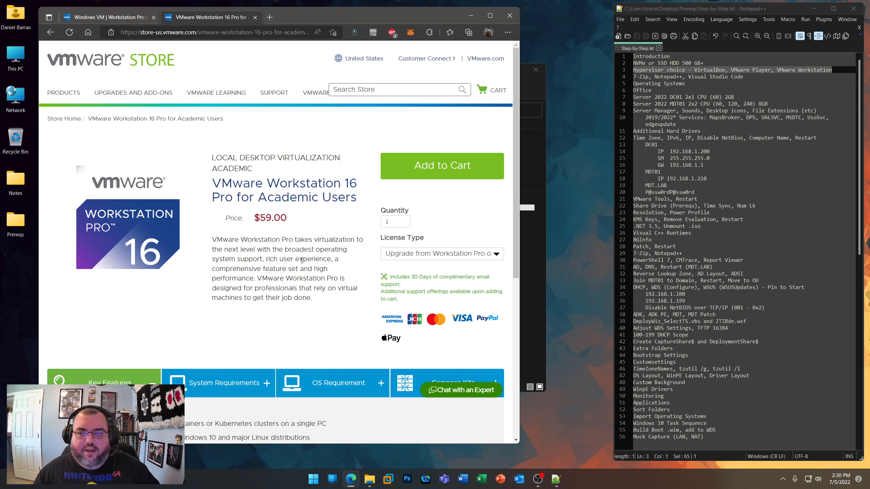
# - Close the academic store page and the browser, returning to the Prereqs folder
pyautogui.click(255, 17)
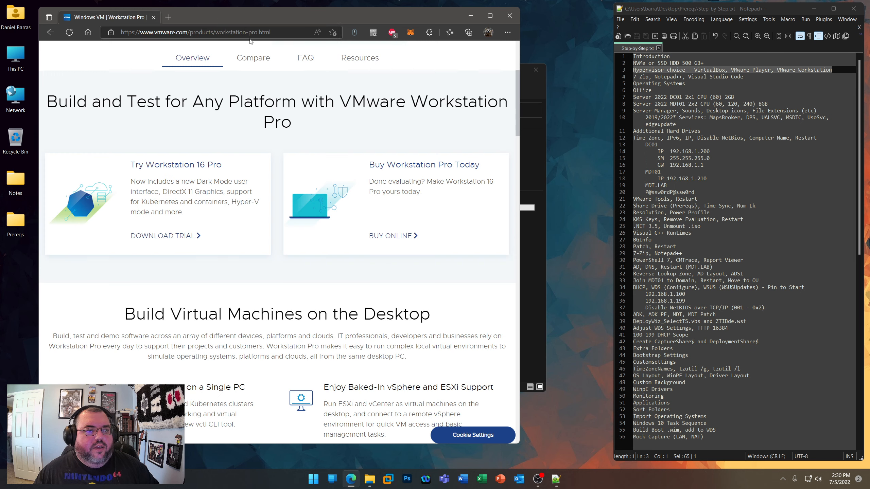
pyautogui.click(787, 77)
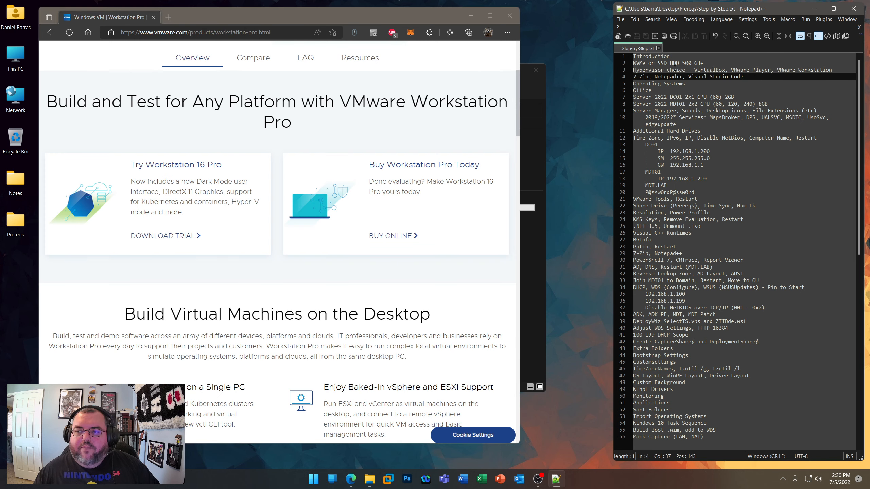
pyautogui.click(507, 16)
pyautogui.click(508, 15)
pyautogui.click(293, 332)
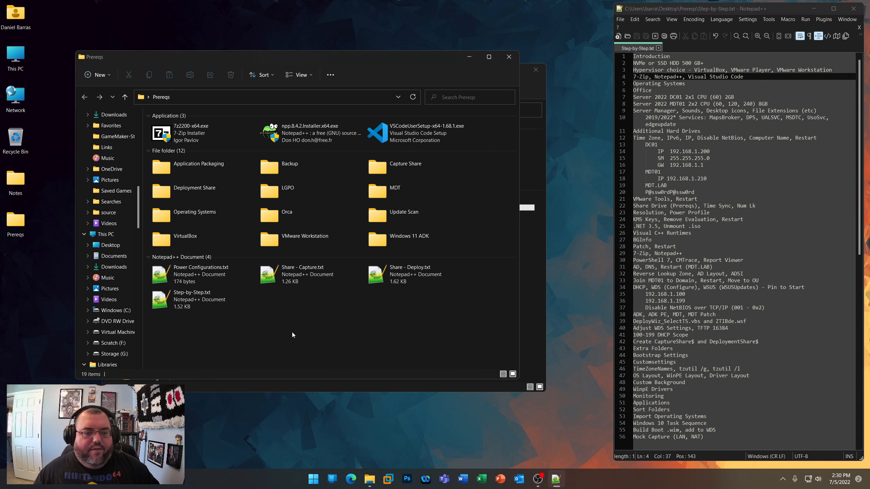
# - Look inside the VMware Workstation folder in Prereqs and return to the Prereqs folder
pyautogui.click(288, 242)
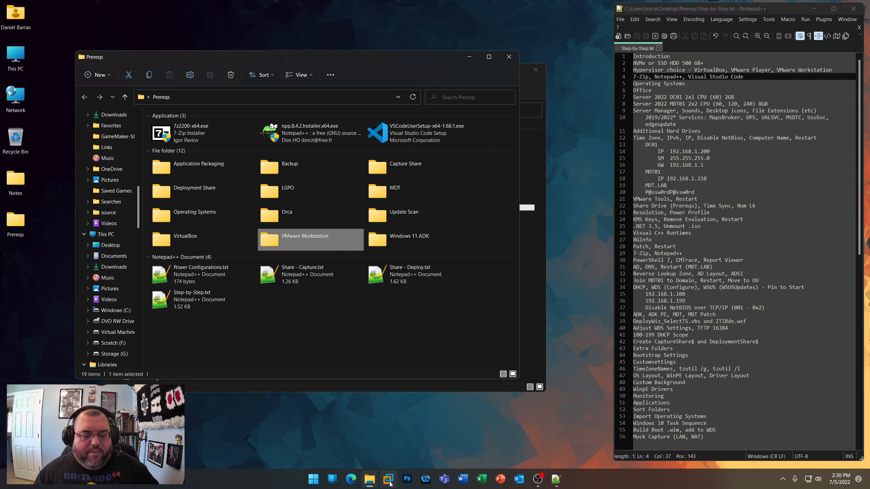
pyautogui.doubleClick(294, 235)
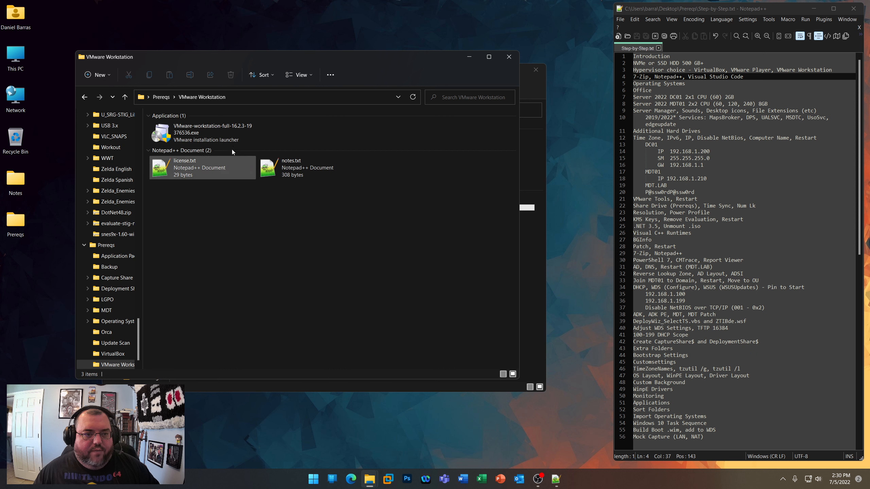
pyautogui.click(84, 97)
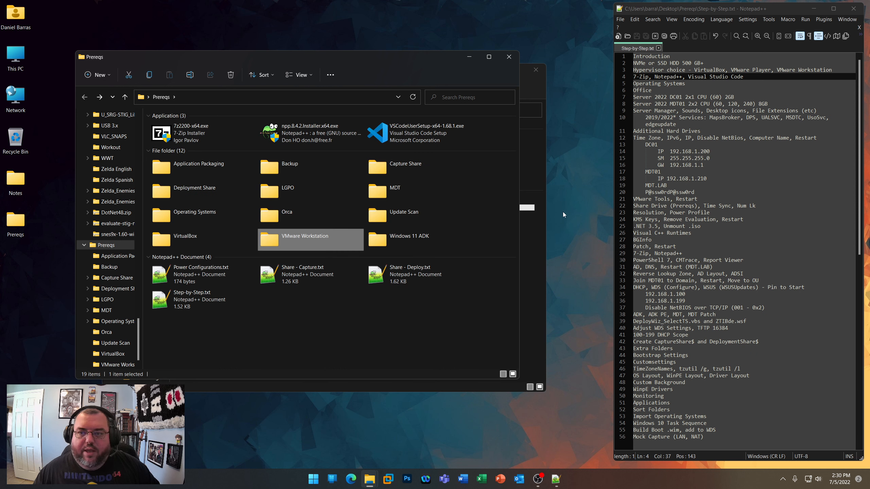
# - Highlight the 7-Zip, Notepad++, Visual Studio Code line in the notes and select the 7-Zip installer in the Prereqs folder
pyautogui.click(764, 77)
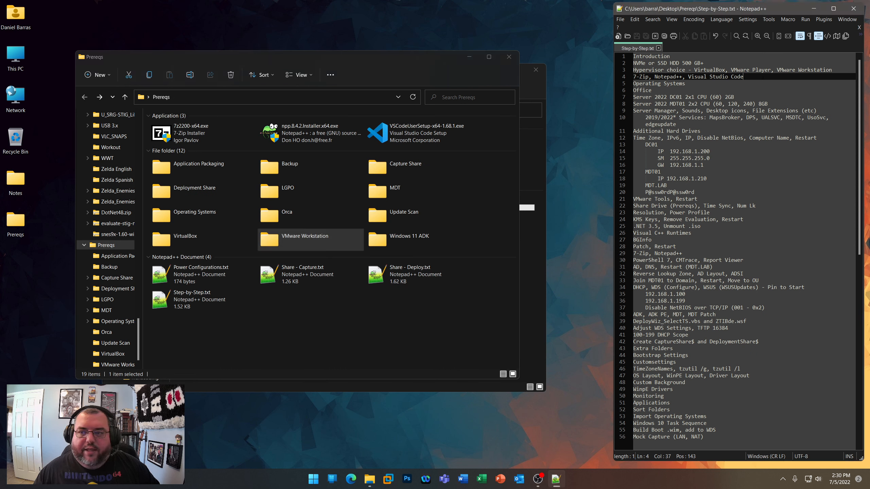
pyautogui.moveTo(764, 78); pyautogui.dragTo(633, 77)
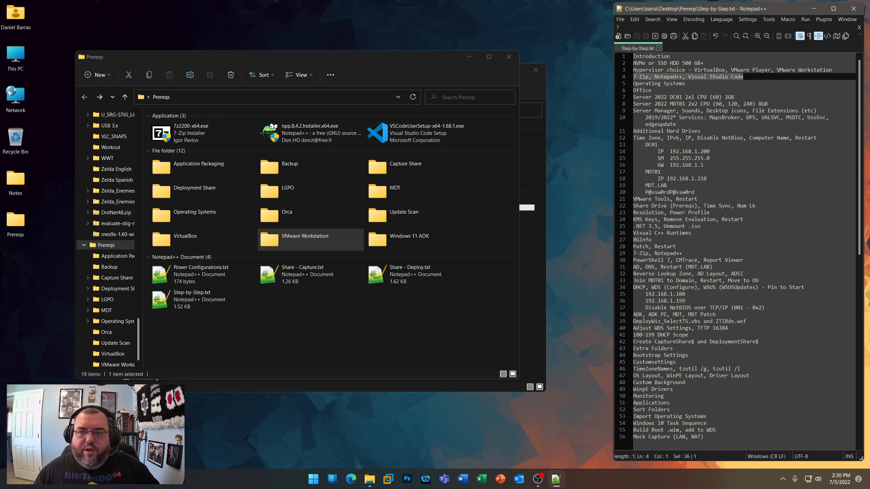
pyautogui.click(378, 319)
pyautogui.click(202, 138)
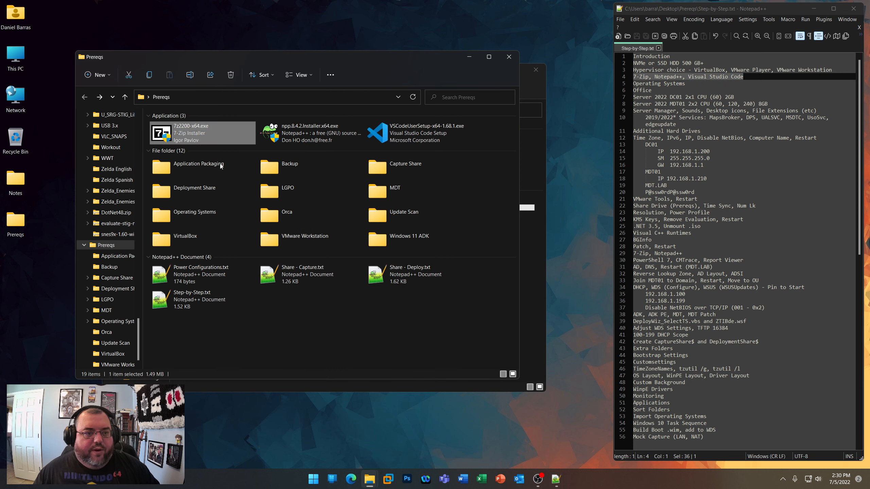
# - Open the download page on 7-zip.org in the browser and highlight the 64-bit Windows x64 .exe entry
pyautogui.click(350, 479)
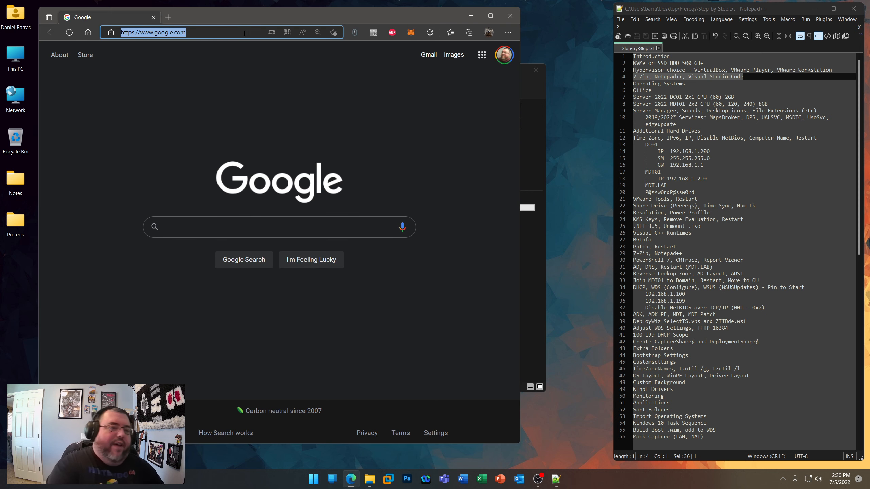
pyautogui.write('7-zip.org')
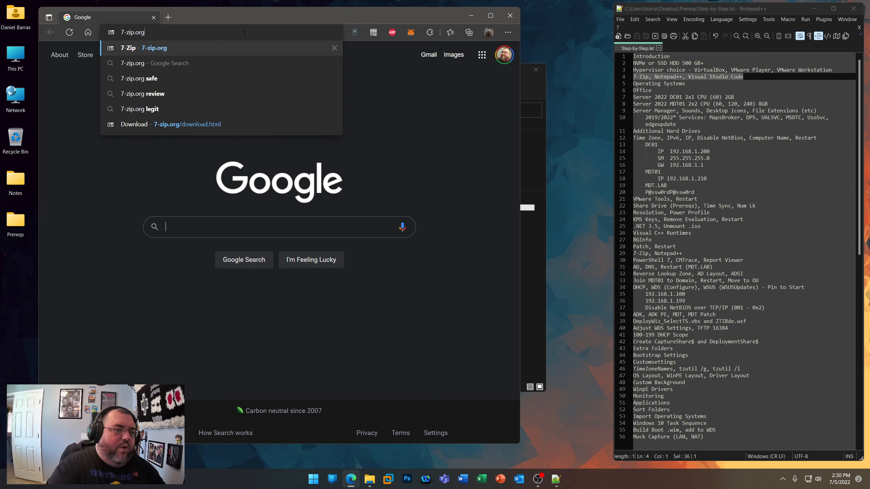
pyautogui.press('Return')
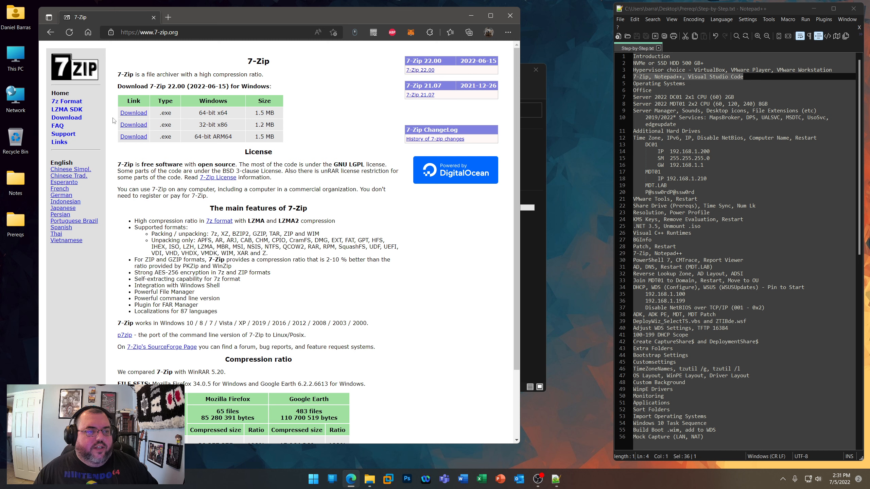
pyautogui.click(76, 118)
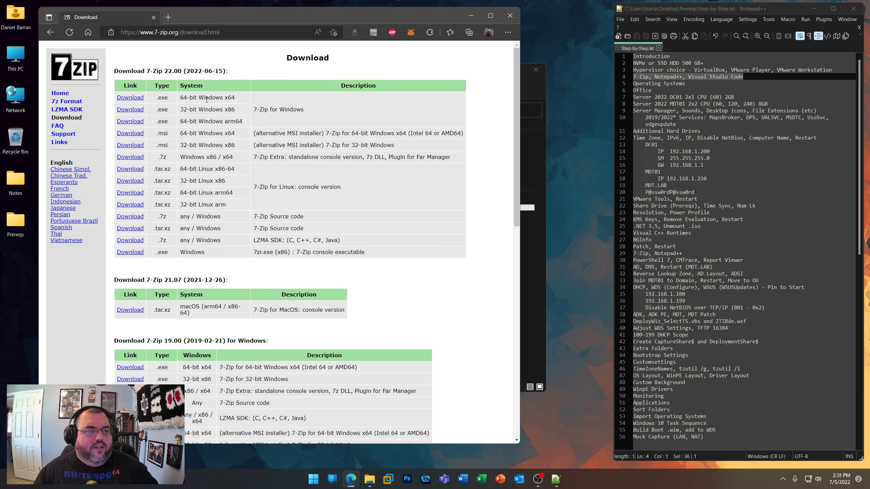
pyautogui.moveTo(242, 100); pyautogui.dragTo(180, 98)
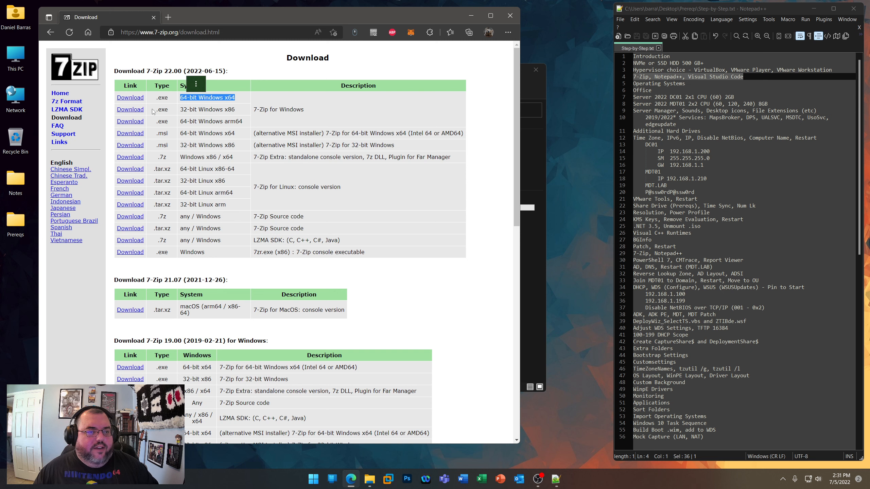
# - Minimize the browser and point out the Notepad++ and Visual Studio Code installers in the Prereqs folder
pyautogui.click(471, 15)
pyautogui.click(304, 139)
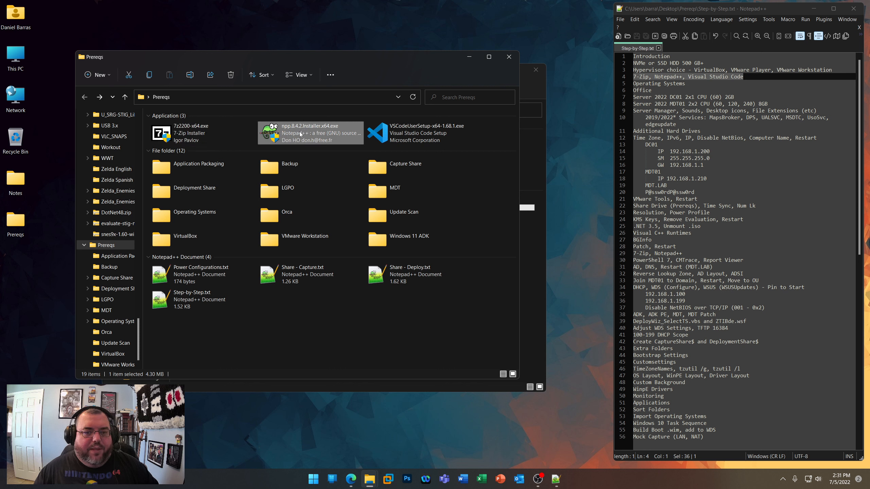
pyautogui.click(417, 133)
# - Go to the Notepad++ downloads site in the browser, open the v8.4.2 page and highlight the 64-bit x64 download heading
pyautogui.click(350, 479)
pyautogui.click(223, 33)
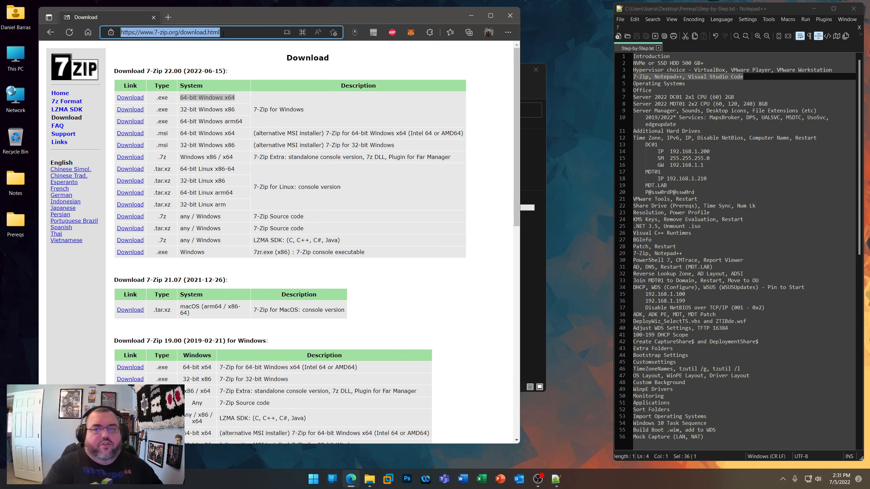
pyautogui.write('notepad')
pyautogui.press('Return')
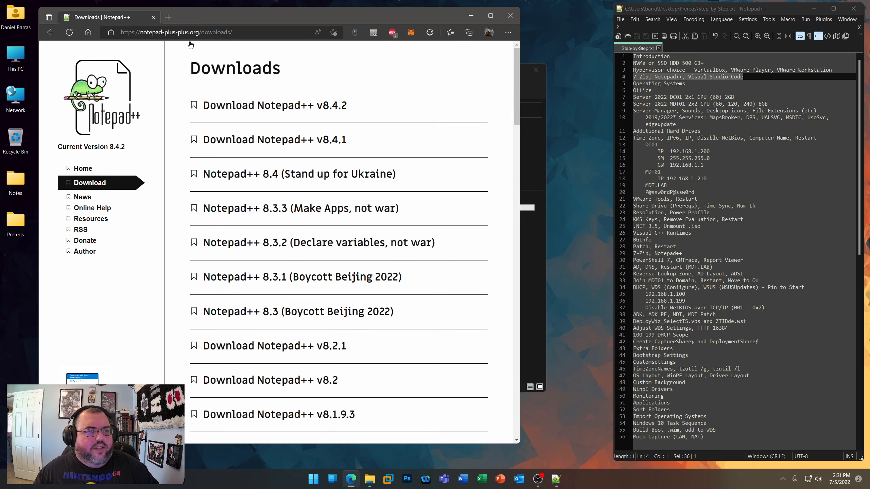
pyautogui.click(265, 110)
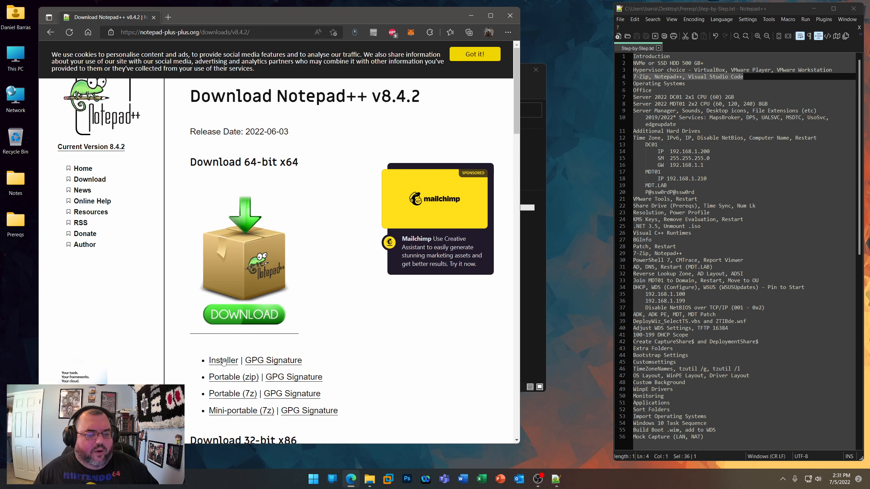
pyautogui.moveTo(302, 167); pyautogui.dragTo(189, 163)
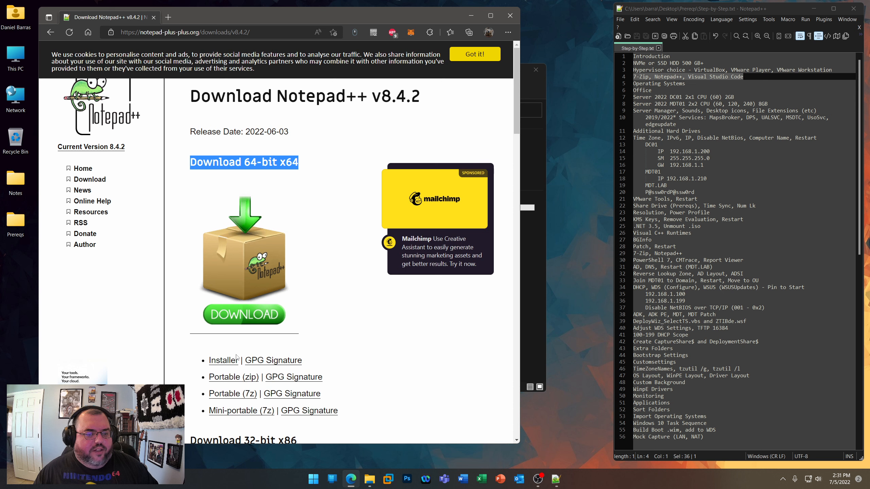
# - Search the web for visual studio code and open its official website
pyautogui.click(243, 32)
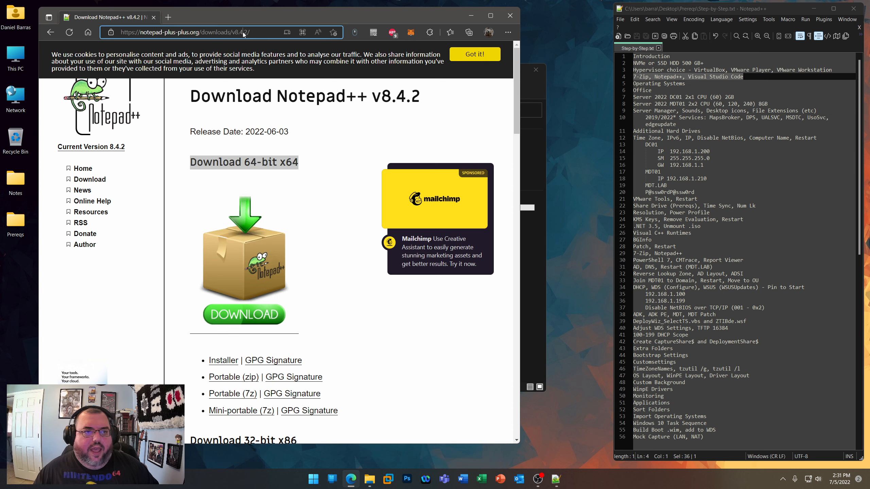
pyautogui.write('visual studio code')
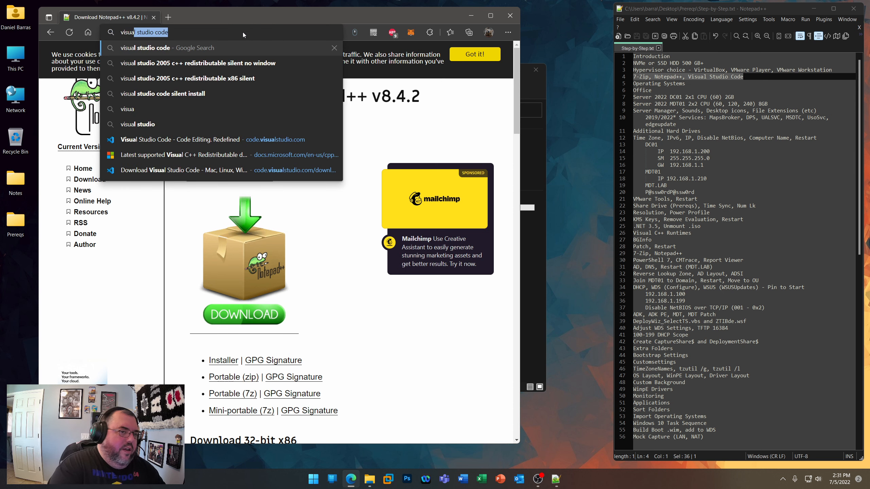
pyautogui.press('Return')
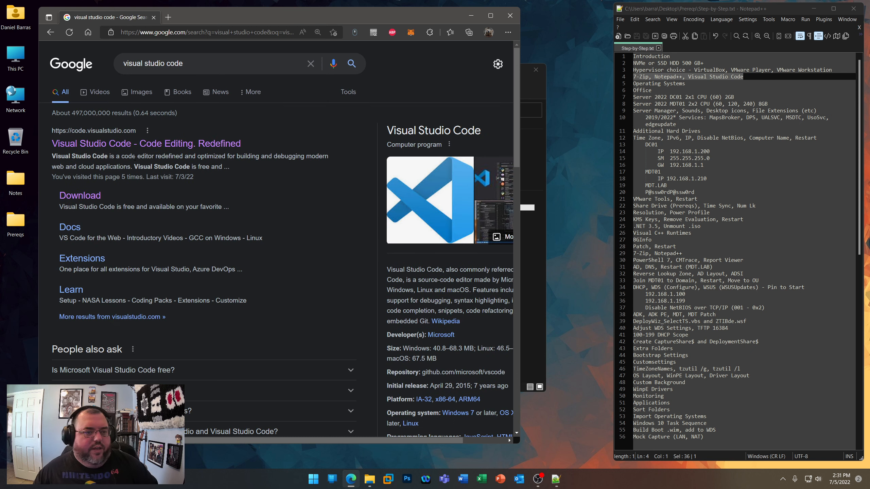
pyautogui.click(130, 147)
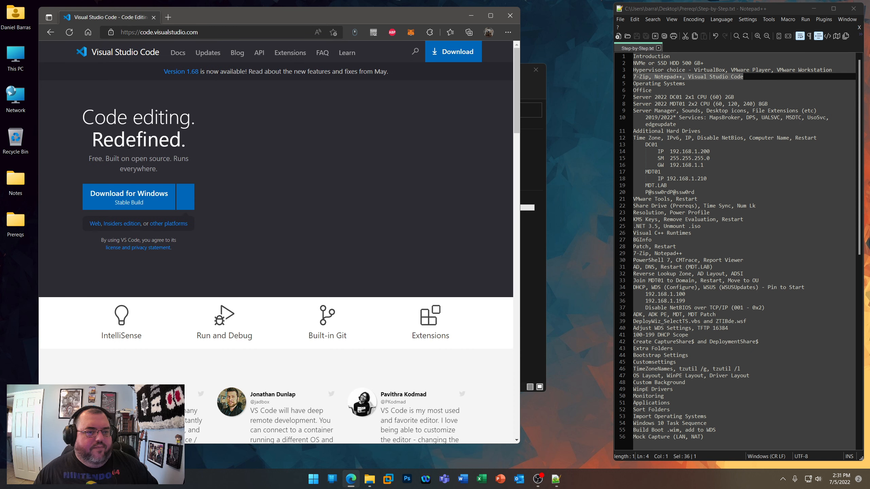
# - Start the stable Visual Studio Code download for Windows, discard the downloaded installer and return to the Prereqs folder
pyautogui.click(128, 196)
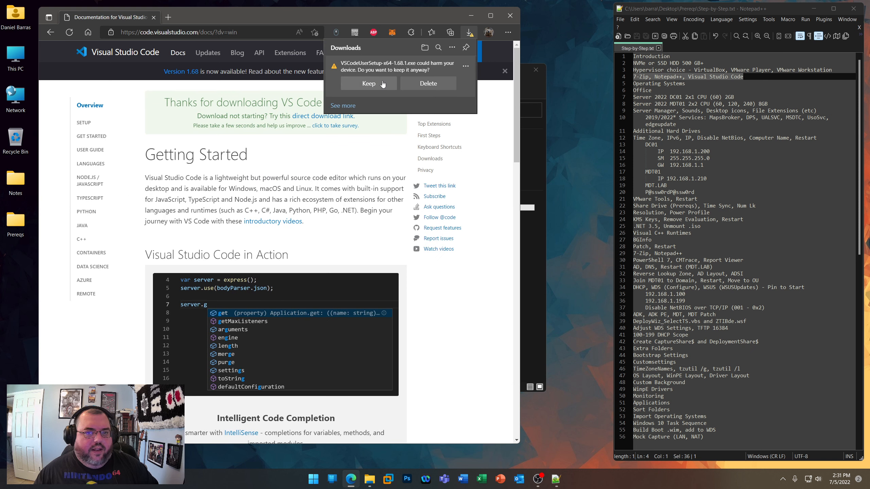
pyautogui.click(440, 85)
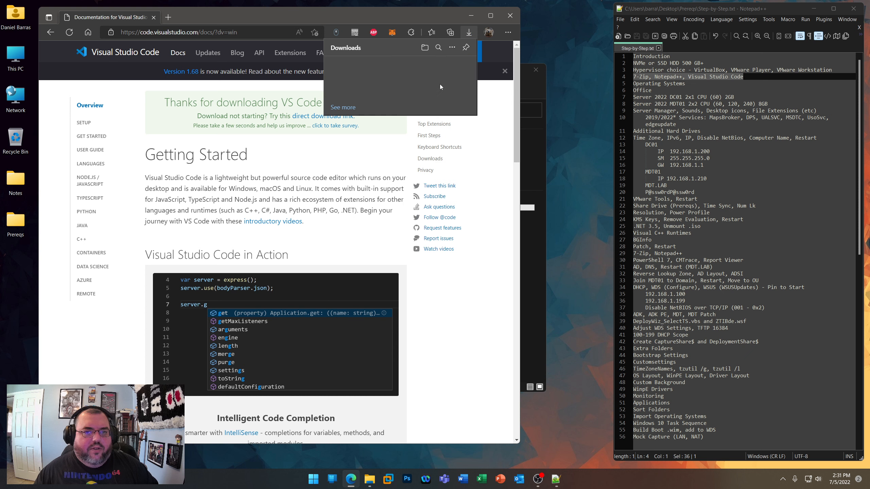
pyautogui.click(472, 16)
pyautogui.click(348, 340)
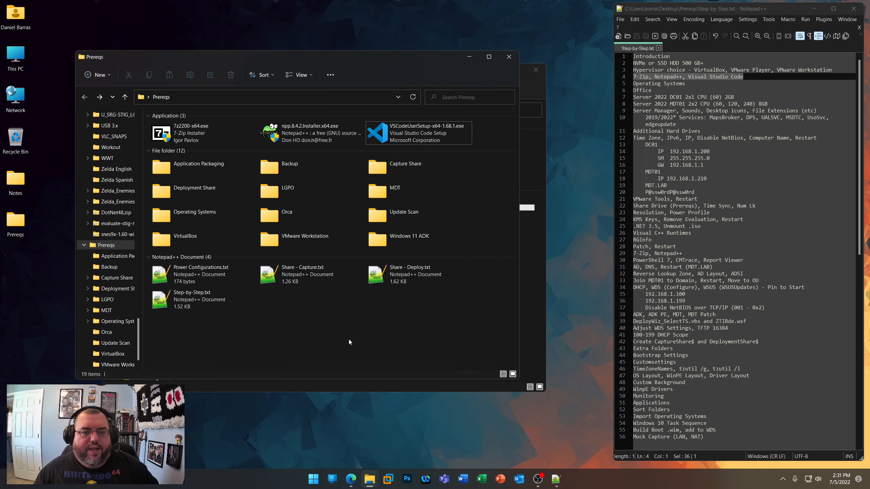
# - Highlight the Operating Systems line in the step-by-step notes, then open Operating Systems.txt from the Operating Systems folder and widen its window
pyautogui.tripleClick(699, 88)
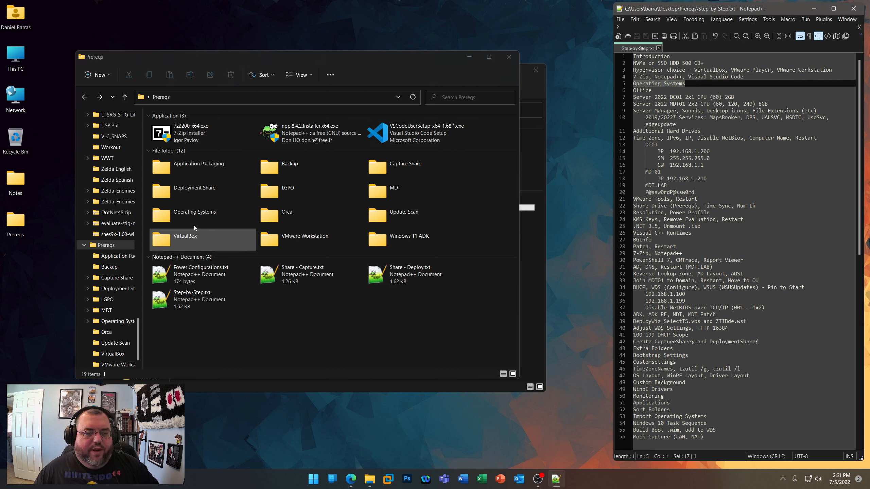
pyautogui.doubleClick(191, 214)
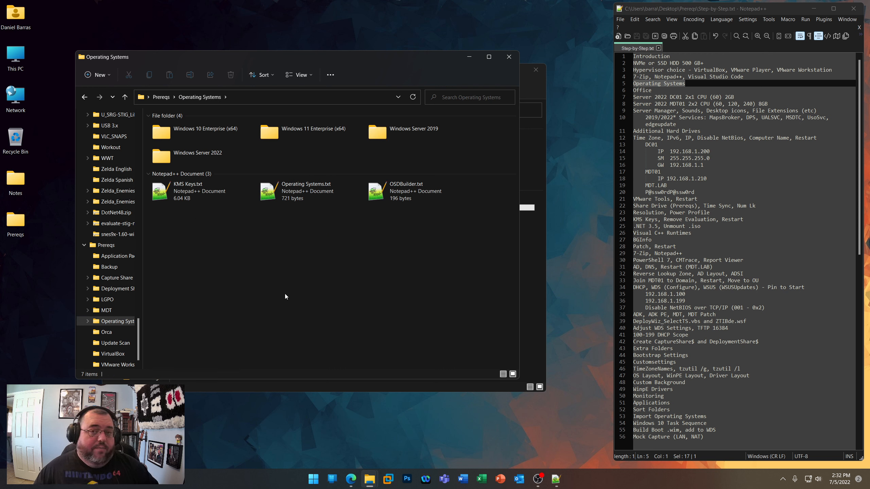
pyautogui.doubleClick(276, 197)
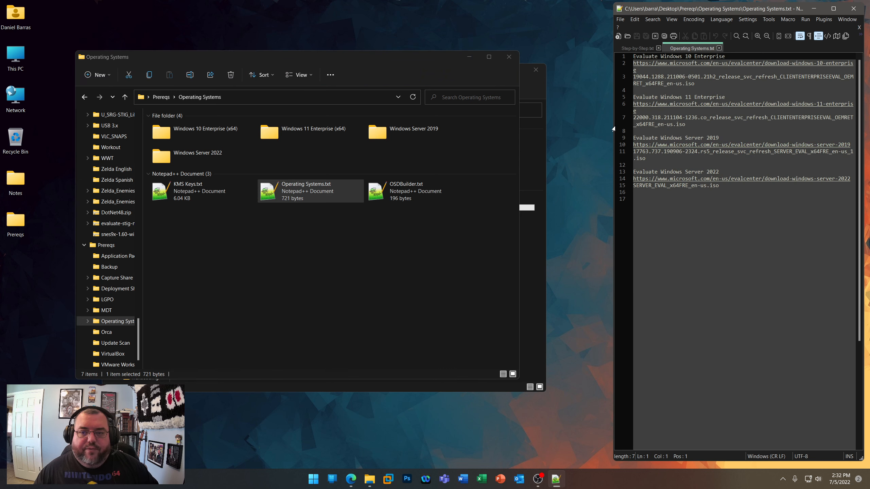
pyautogui.moveTo(612, 125); pyautogui.dragTo(493, 127)
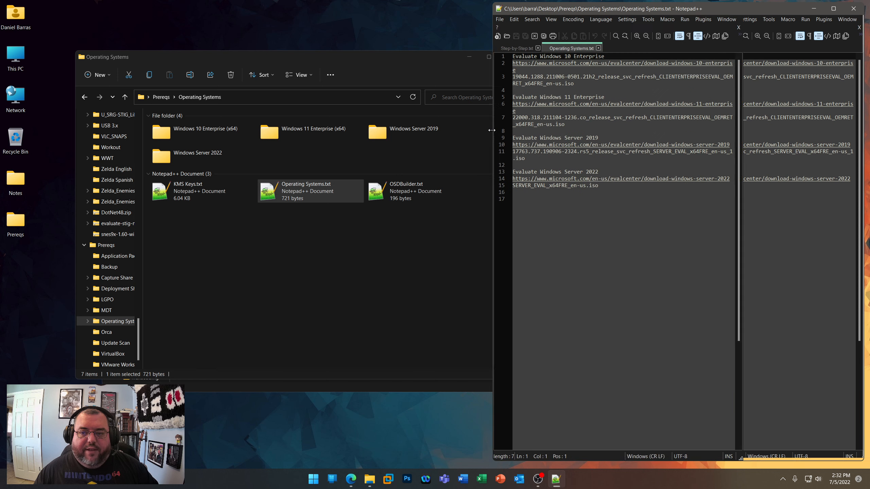
# - Copy the Windows 10 Enterprise evaluation link from Operating Systems.txt and open it in the browser
pyautogui.moveTo(743, 55); pyautogui.dragTo(513, 56)
pyautogui.rightClick(530, 57)
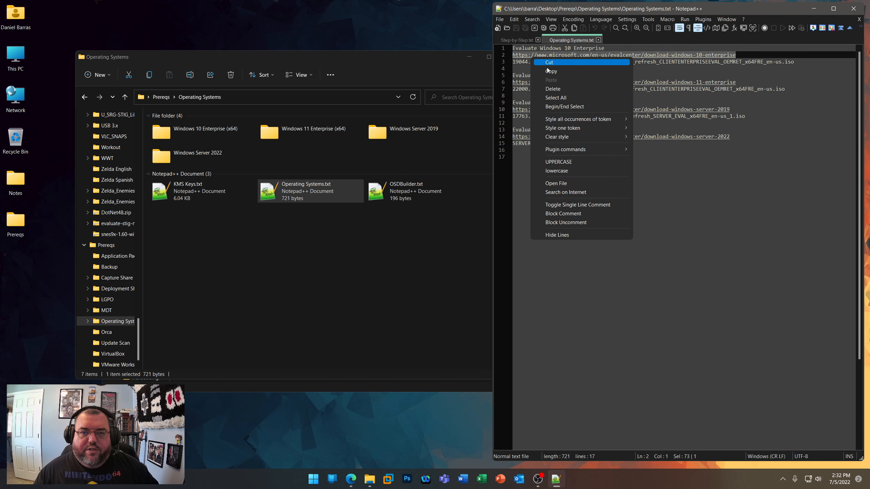
pyautogui.click(545, 72)
pyautogui.click(352, 475)
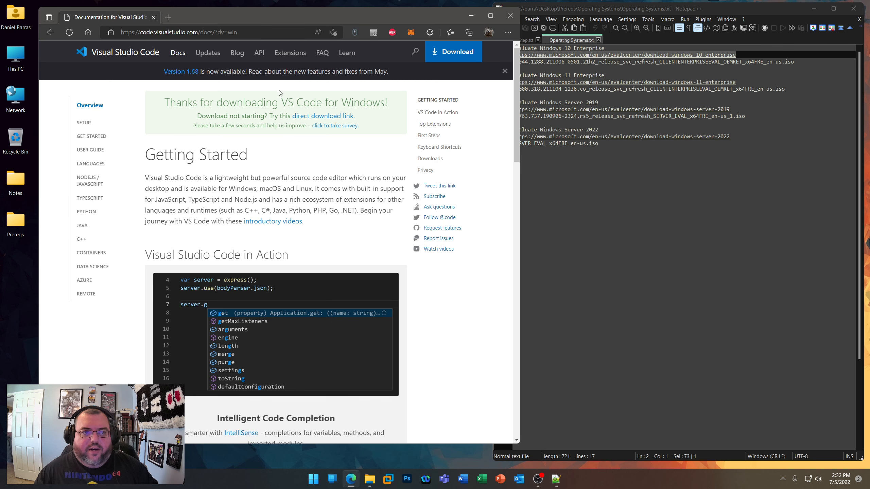
pyautogui.hotkey('ctrl', 'l')
pyautogui.hotkey('ctrl', 'v')
pyautogui.press('Return')
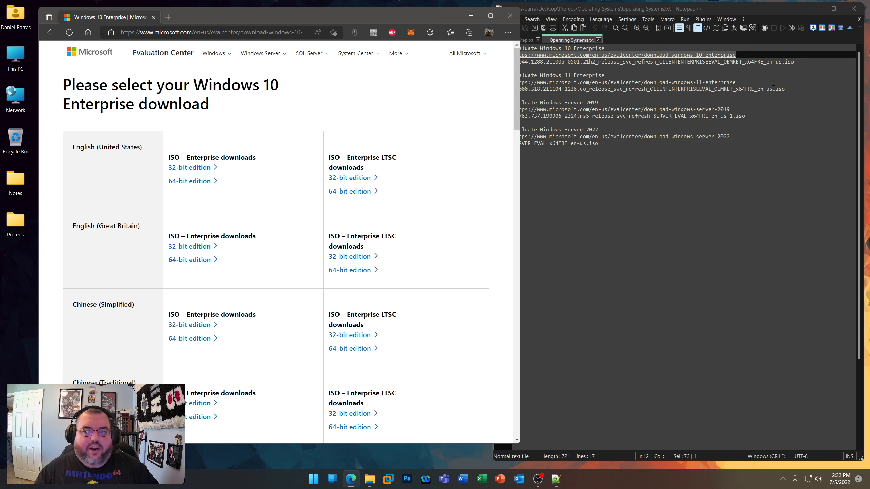
# - Highlight the Windows 10 Enterprise ISO file name in the notes and look through the language and edition downloads on the page
pyautogui.moveTo(794, 62); pyautogui.dragTo(512, 62)
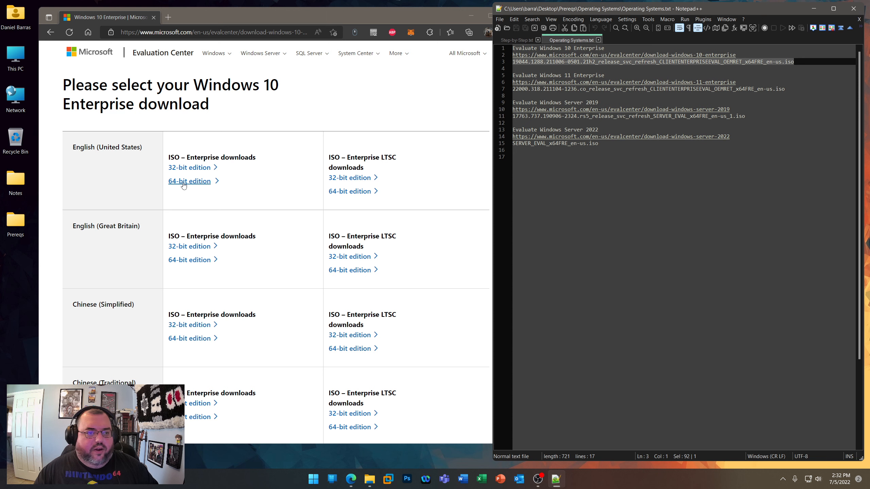
pyautogui.scroll(-10, 118, 246)
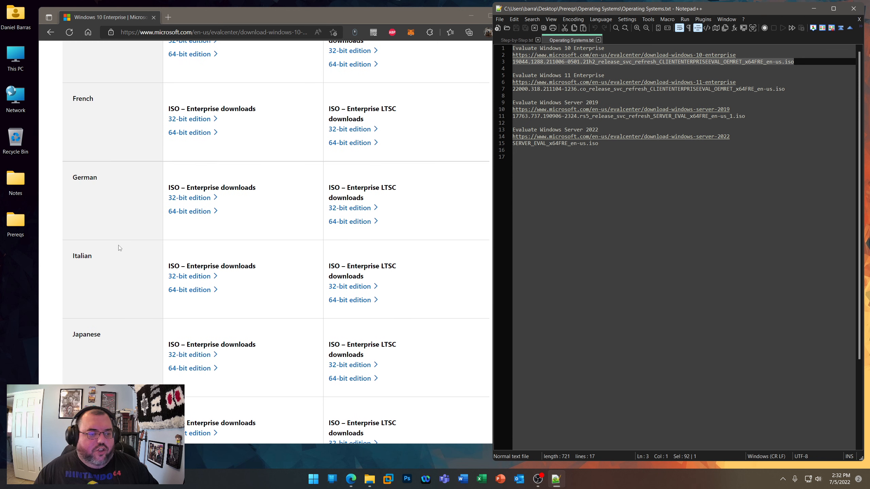
pyautogui.scroll(10, 118, 247)
# - Change the page address from windows-10 to windows-11 and look through the Windows 11 Enterprise ISO downloads
pyautogui.click(263, 32)
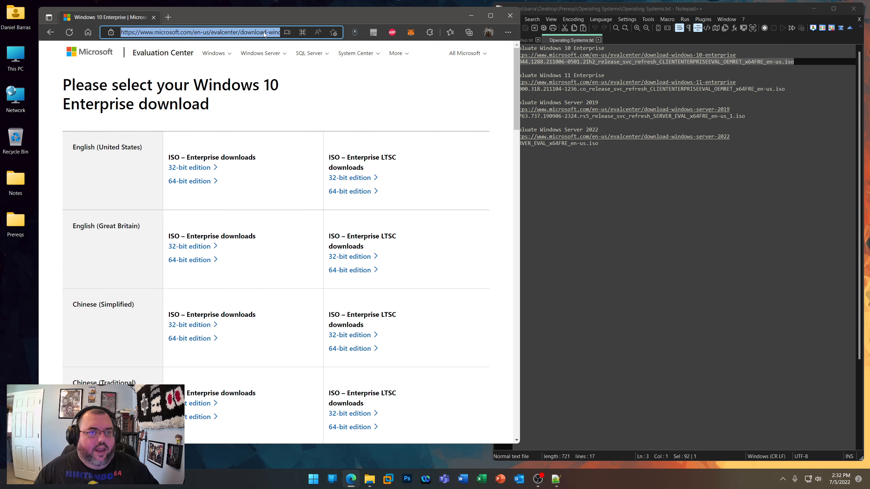
pyautogui.press('End')
pyautogui.press('Left')
pyautogui.press('Left')
pyautogui.press('Left')
pyautogui.press('Left')
pyautogui.press('Left')
pyautogui.press('Left')
pyautogui.press('Left')
pyautogui.press('BackSpace')
pyautogui.write('1')
pyautogui.press('Return')
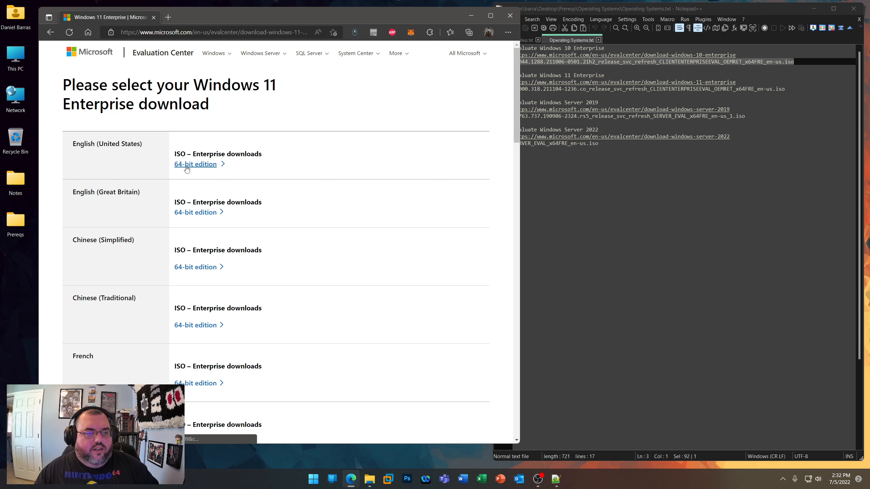
pyautogui.scroll(-10, 149, 228)
pyautogui.scroll(-3, 149, 228)
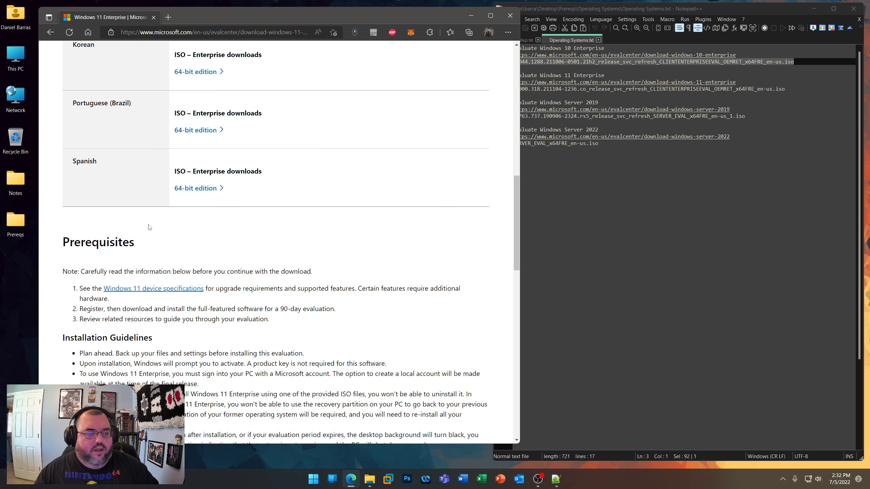
pyautogui.scroll(15, 149, 227)
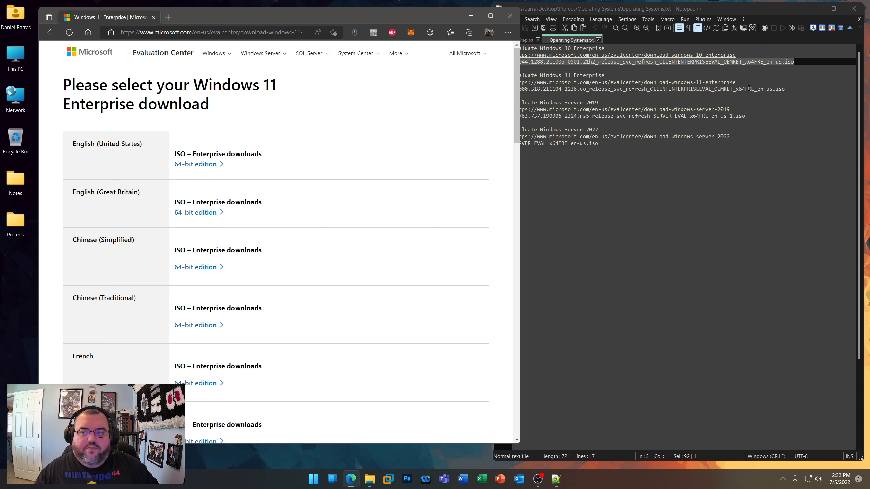
# - Copy the Windows Server 2019 evaluation link from the notes and open its download page in the browser
pyautogui.click(736, 82)
pyautogui.moveTo(736, 82); pyautogui.dragTo(560, 82)
pyautogui.moveTo(732, 110); pyautogui.dragTo(513, 109)
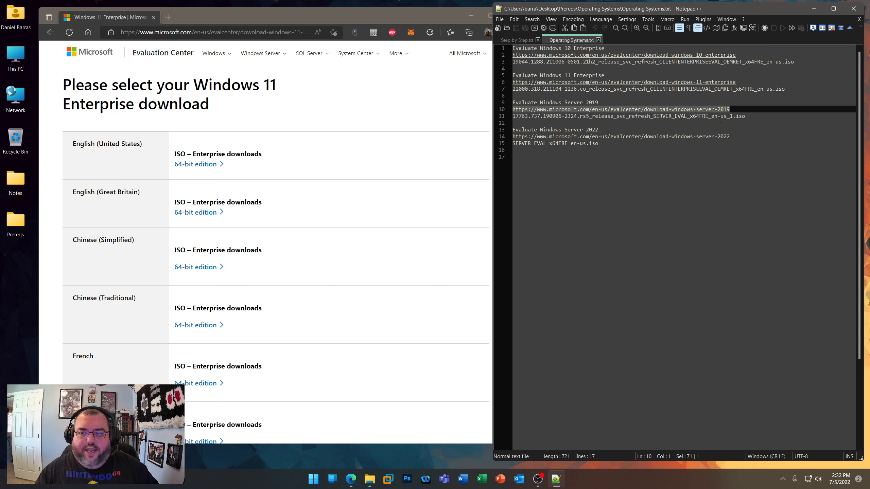
pyautogui.click(310, 32)
pyautogui.hotkey('ctrl', 'v')
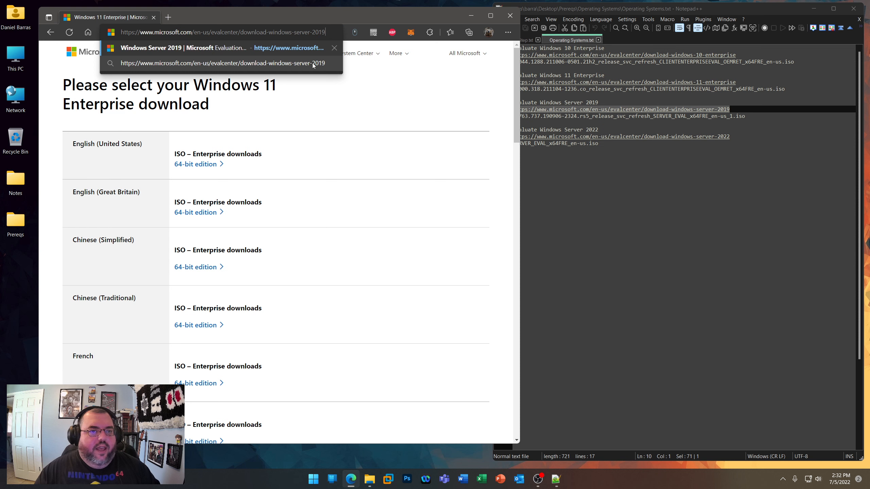
pyautogui.click(312, 63)
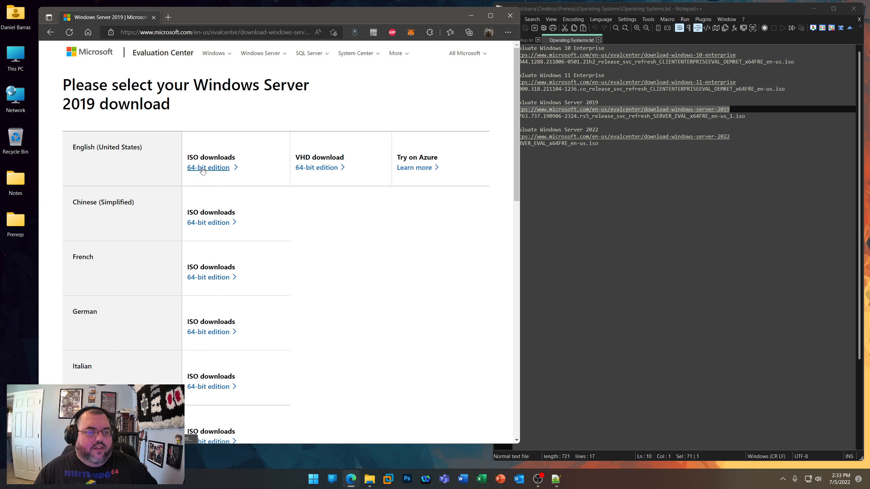
# - Open the Windows Server 2022 evaluation link from the notes in the browser and highlight its ISO file name in the notes
pyautogui.moveTo(730, 136); pyautogui.dragTo(512, 136)
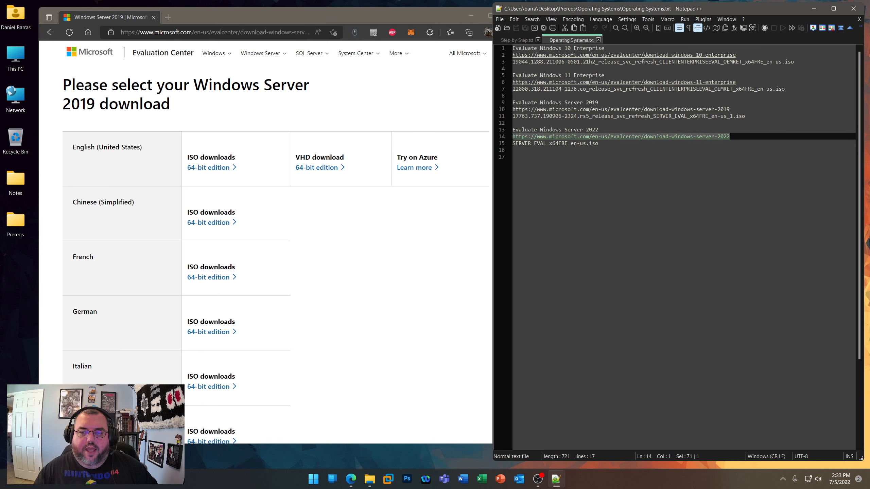
pyautogui.click(268, 33)
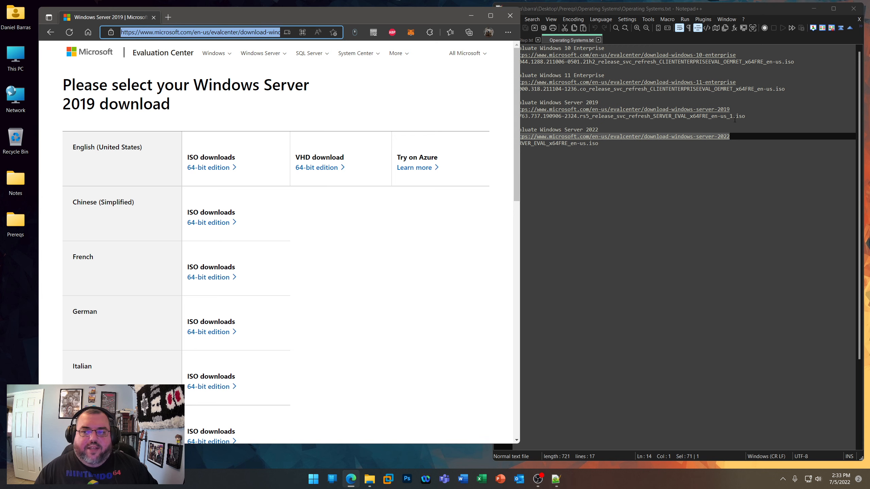
pyautogui.hotkey('ctrl', 'v')
pyautogui.press('Return')
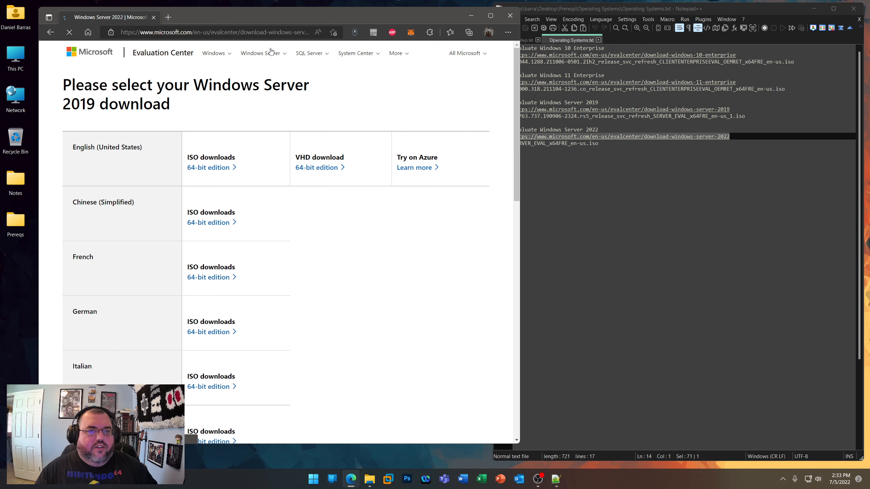
pyautogui.moveTo(271, 50)
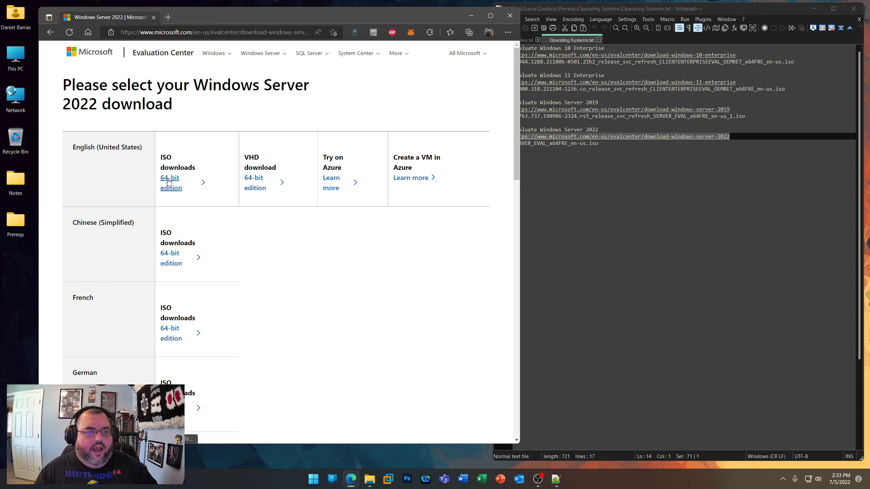
pyautogui.click(709, 153)
pyautogui.moveTo(608, 144); pyautogui.dragTo(512, 144)
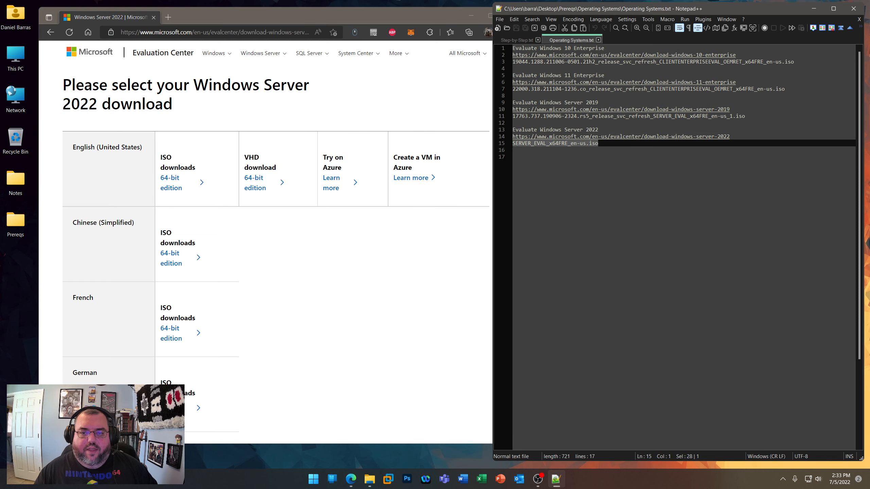
# - Minimize the browser, return to Step-by-Step.txt and highlight the Office line
pyautogui.click(471, 15)
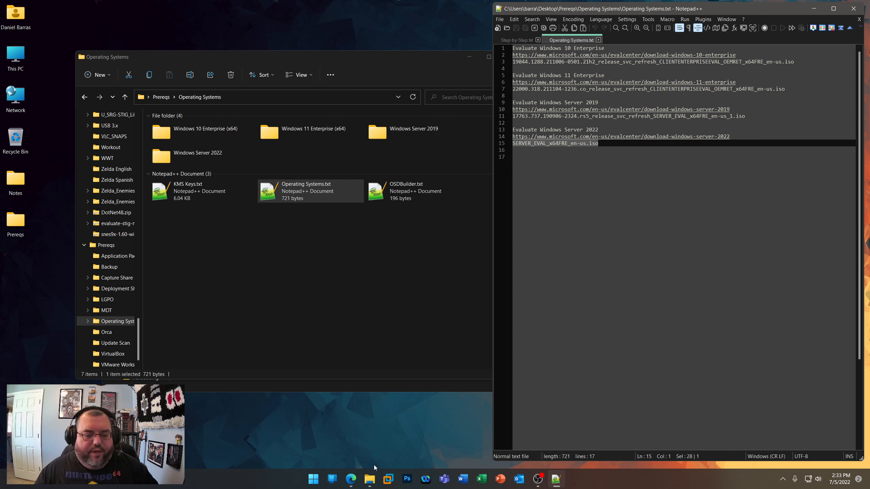
pyautogui.click(513, 41)
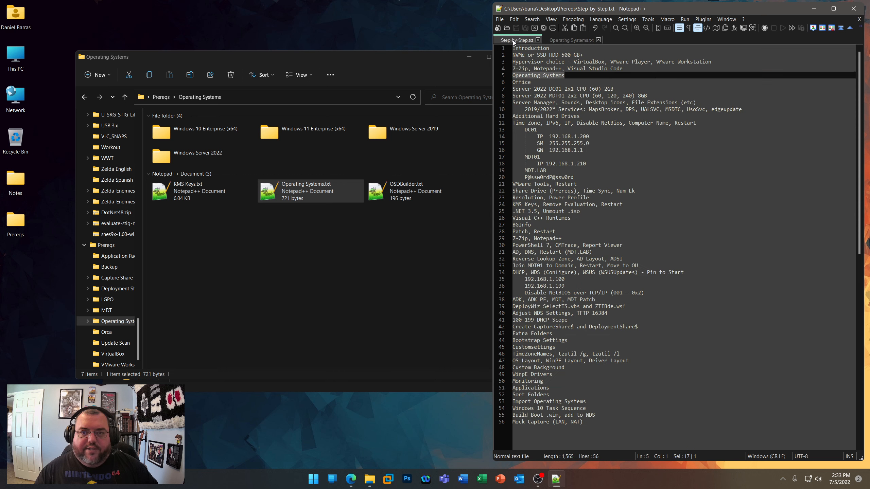
pyautogui.doubleClick(533, 83)
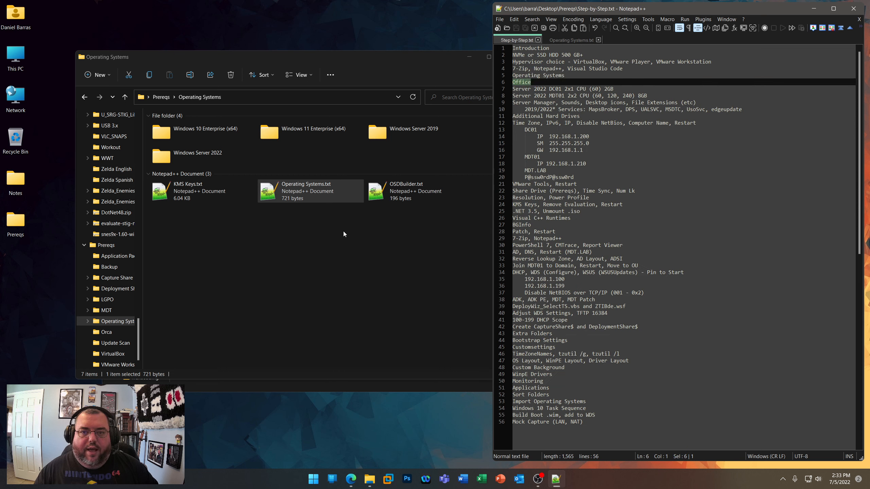
# - Open notes.txt from the OFFICE365 folder of Microsoft 365 for Enterprise (x64) under the Deployment Share applications
pyautogui.click(163, 99)
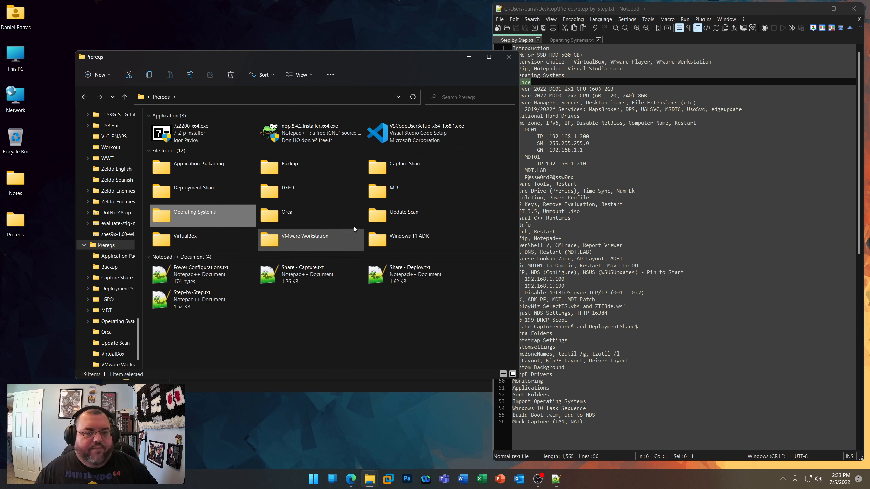
pyautogui.doubleClick(189, 194)
pyautogui.doubleClick(190, 133)
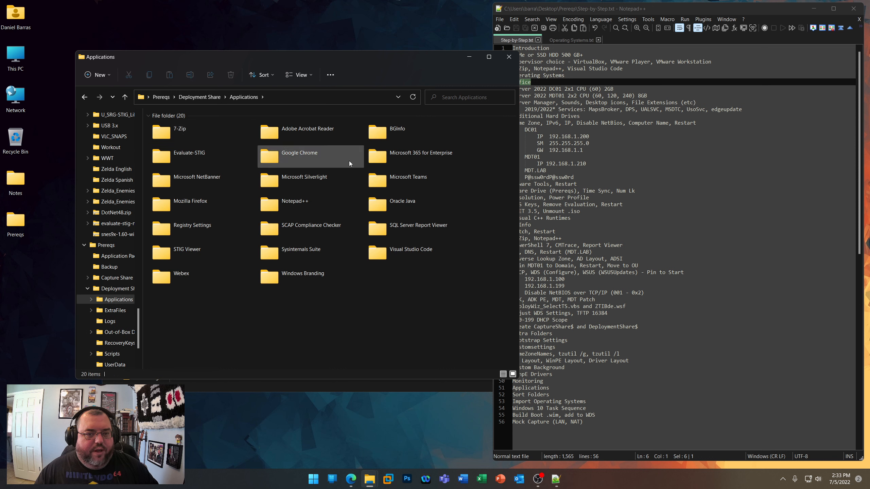
pyautogui.doubleClick(388, 159)
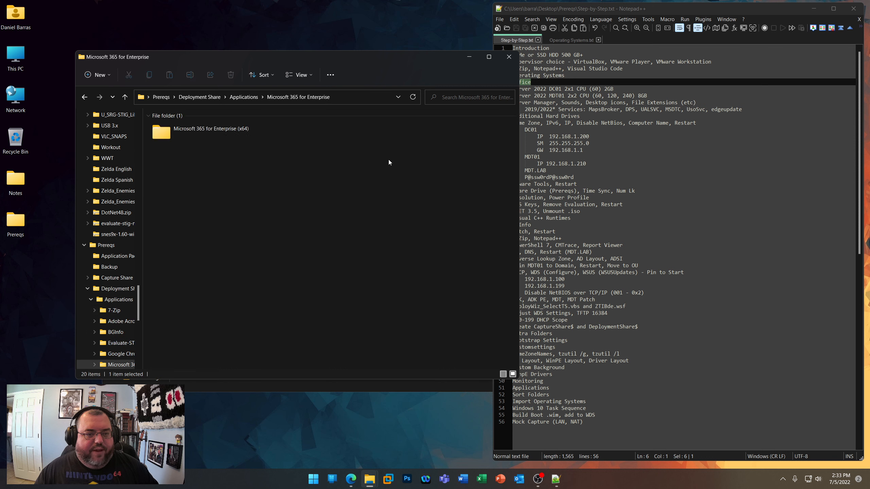
pyautogui.doubleClick(200, 134)
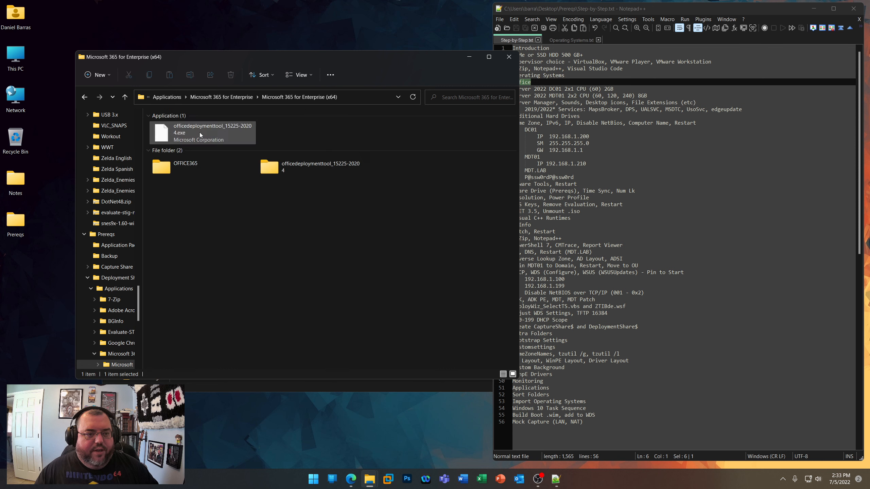
pyautogui.doubleClick(182, 171)
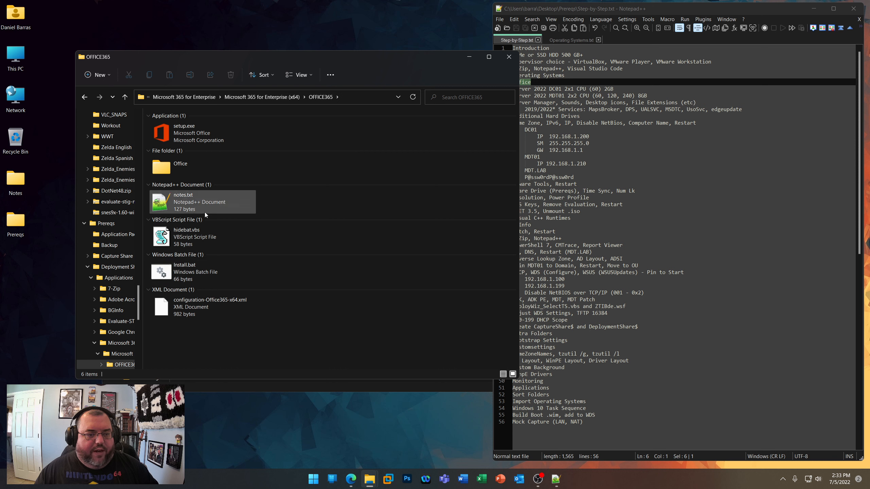
pyautogui.doubleClick(206, 212)
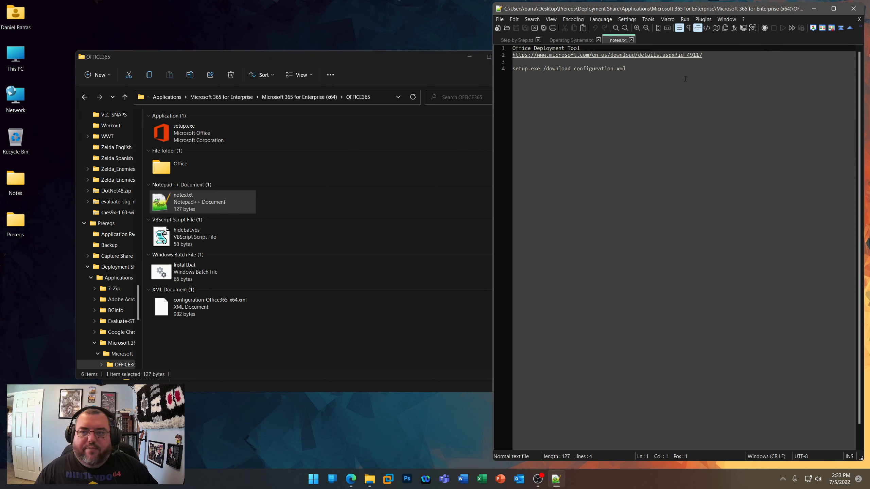
# - Copy the Office Deployment Tool link from notes.txt, open it in the browser and highlight the Office Deployment Tool heading
pyautogui.moveTo(702, 54); pyautogui.dragTo(513, 55)
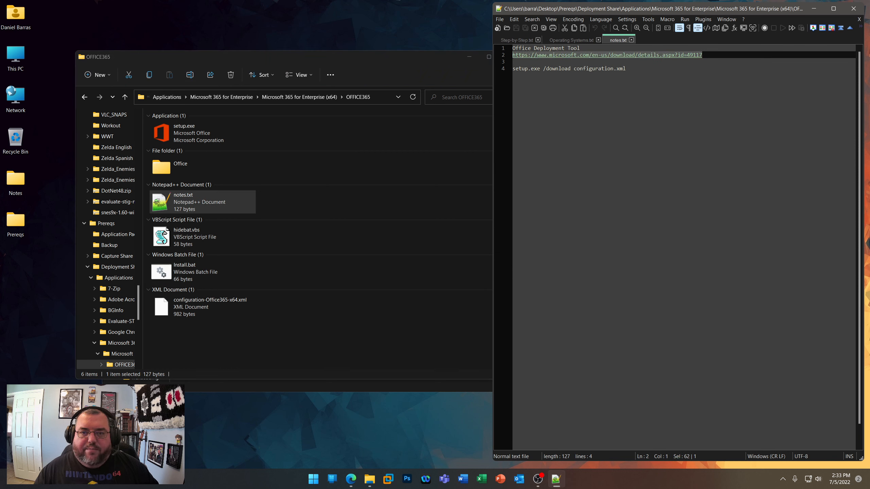
pyautogui.rightClick(530, 55)
pyautogui.click(548, 70)
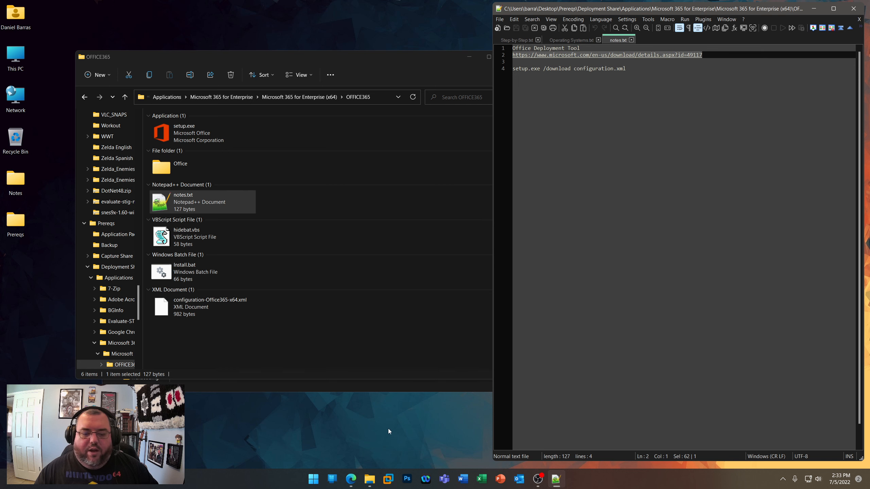
pyautogui.click(351, 479)
pyautogui.hotkey('ctrl', 'l')
pyautogui.hotkey('ctrl', 'v')
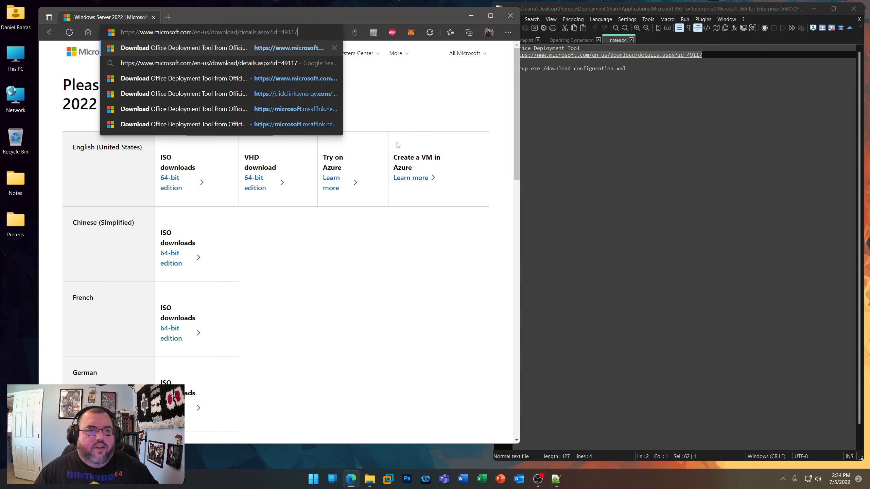
pyautogui.press('Return')
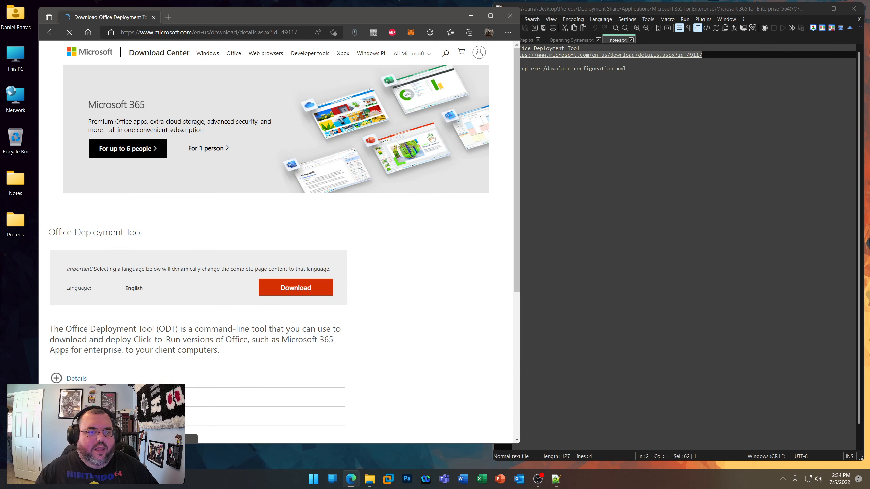
pyautogui.moveTo(48, 269); pyautogui.dragTo(146, 272)
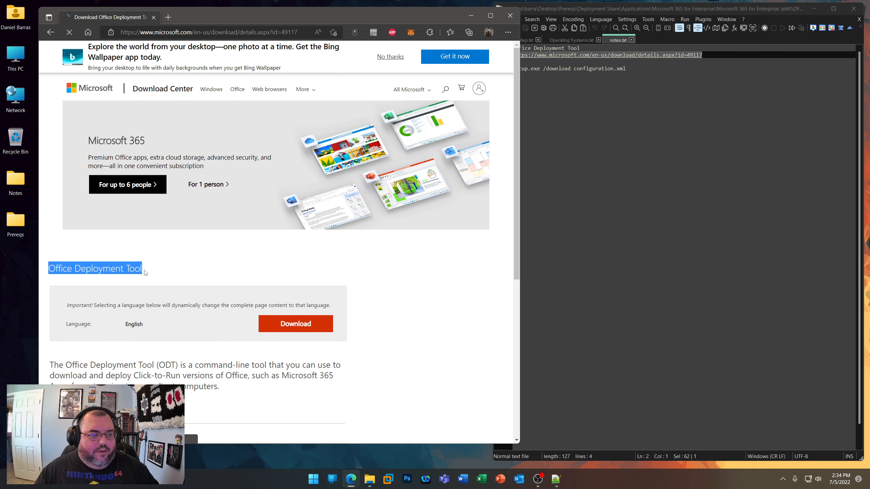
# - Minimize the browser, go to the Microsoft 365 for Enterprise (x64) application folder and select officedeploymenttool_15225-20204.exe
pyautogui.click(145, 271)
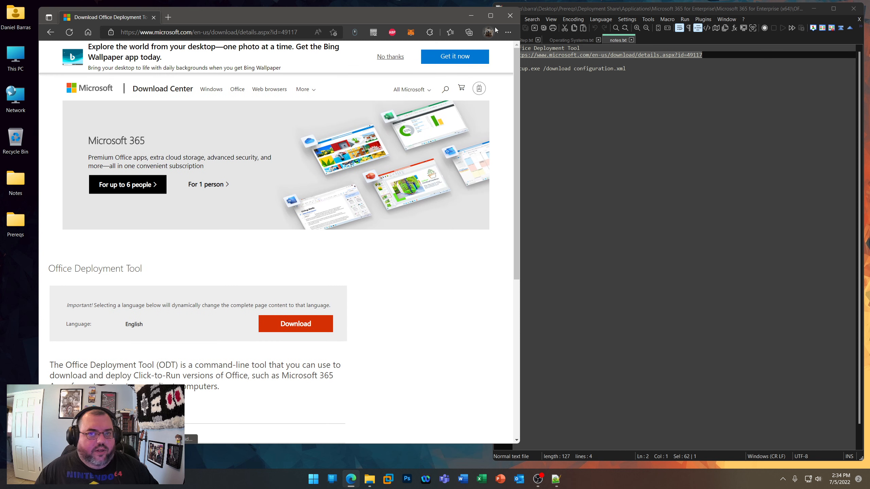
pyautogui.click(470, 15)
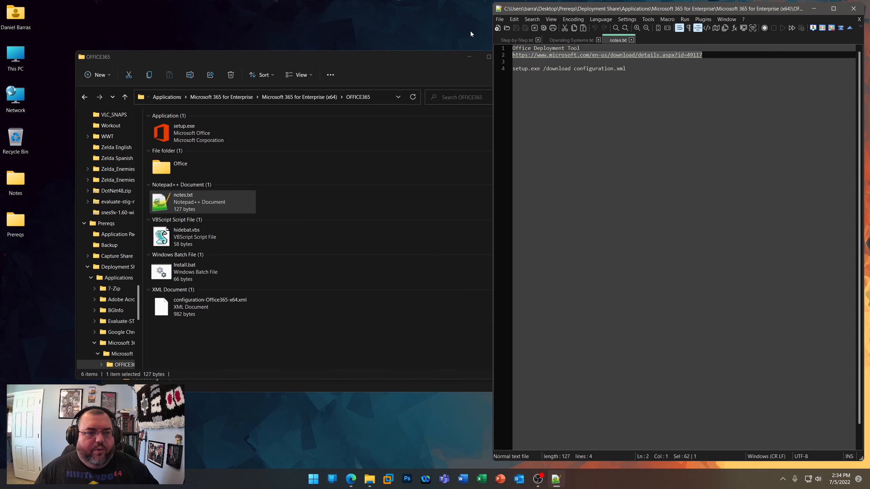
pyautogui.click(252, 98)
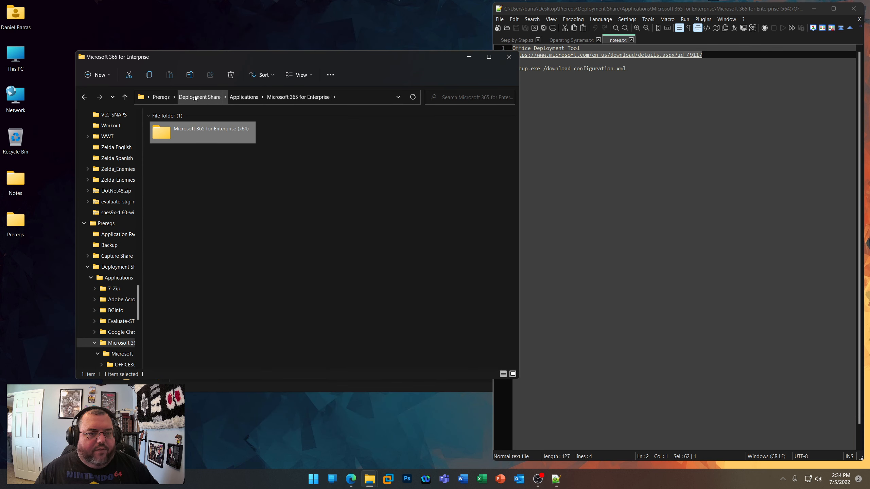
pyautogui.click(238, 97)
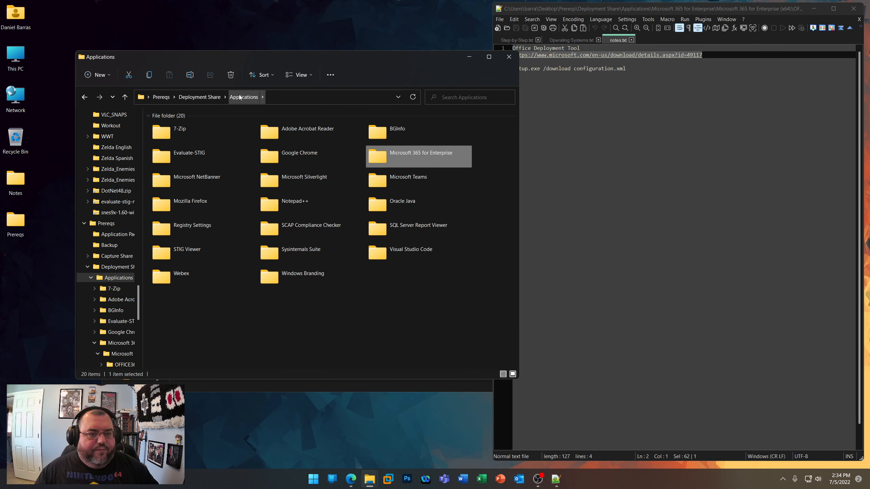
pyautogui.doubleClick(393, 159)
pyautogui.doubleClick(190, 129)
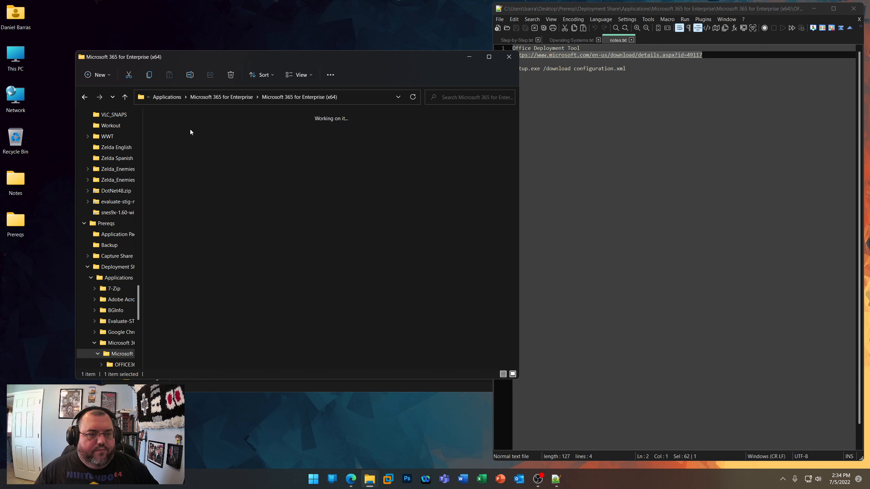
pyautogui.click(173, 134)
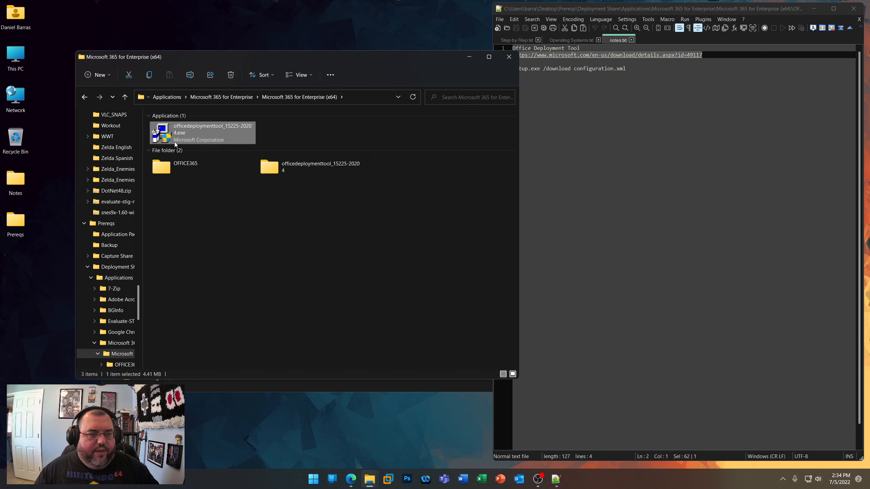
# - View the 7-Zip extraction options for officedeploymenttool_15225-20204.exe and open its extracted folder
pyautogui.rightClick(197, 129)
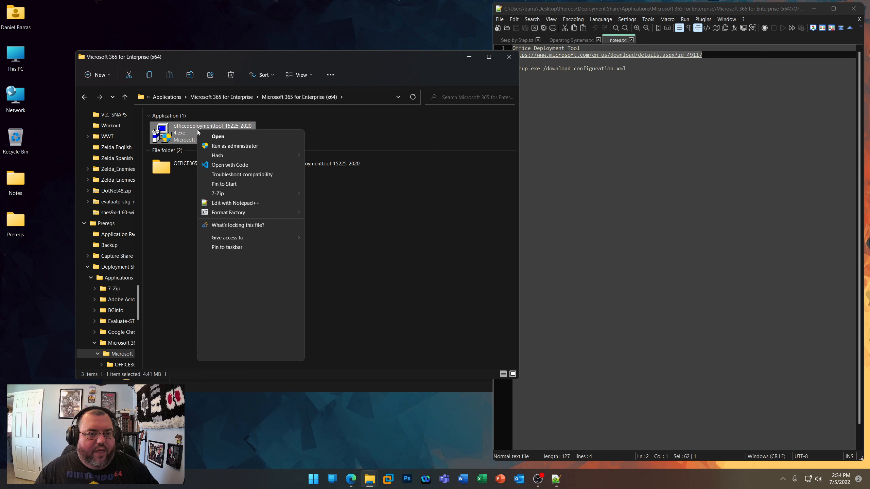
pyautogui.moveTo(218, 197)
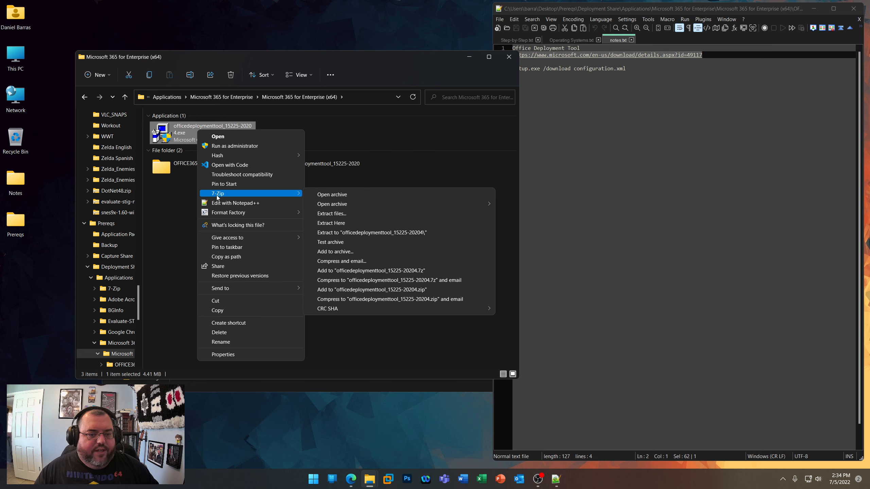
pyautogui.click(361, 163)
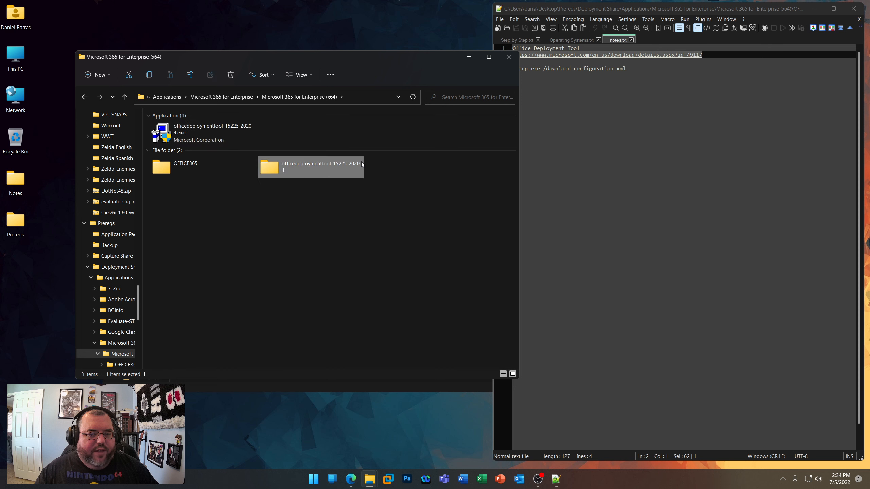
pyautogui.doubleClick(295, 170)
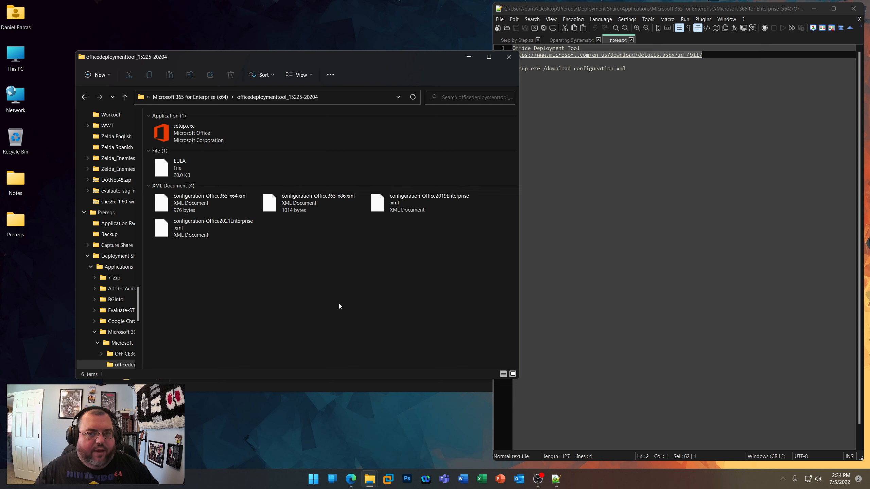
# - Open Windows Terminal as administrator and move its window so the folder's path is uncovered
pyautogui.rightClick(313, 480)
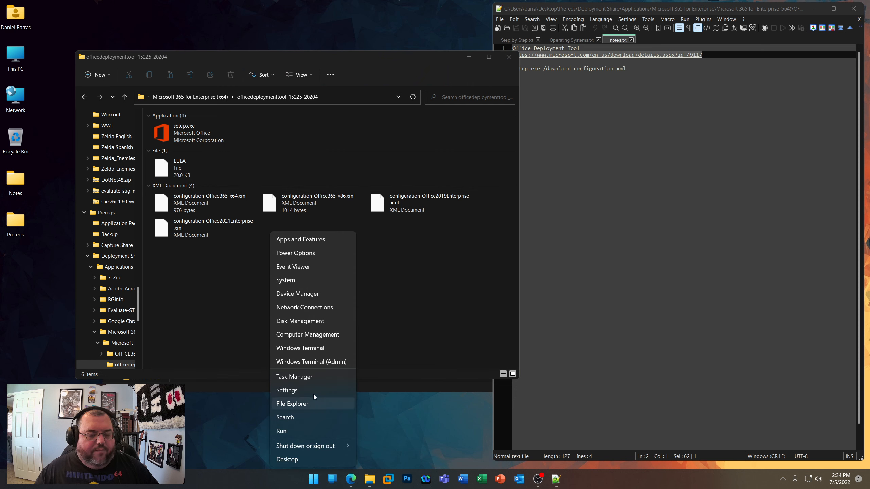
pyautogui.click(297, 363)
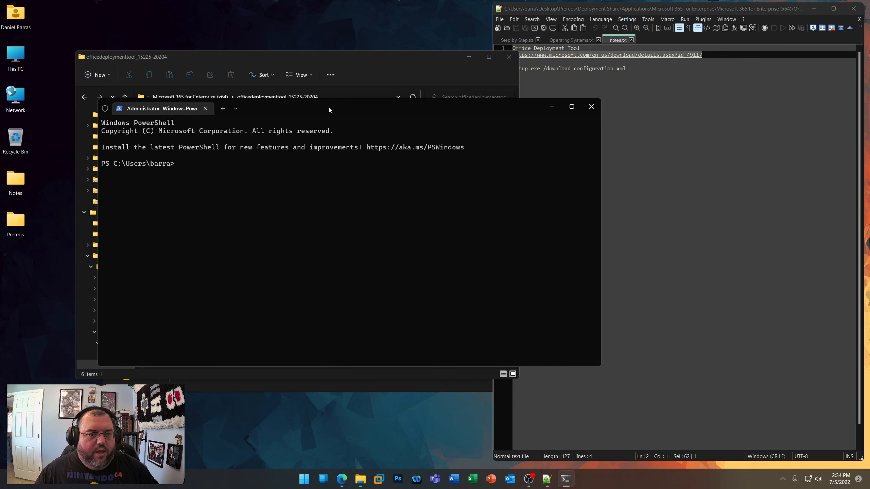
pyautogui.moveTo(328, 106); pyautogui.dragTo(459, 159)
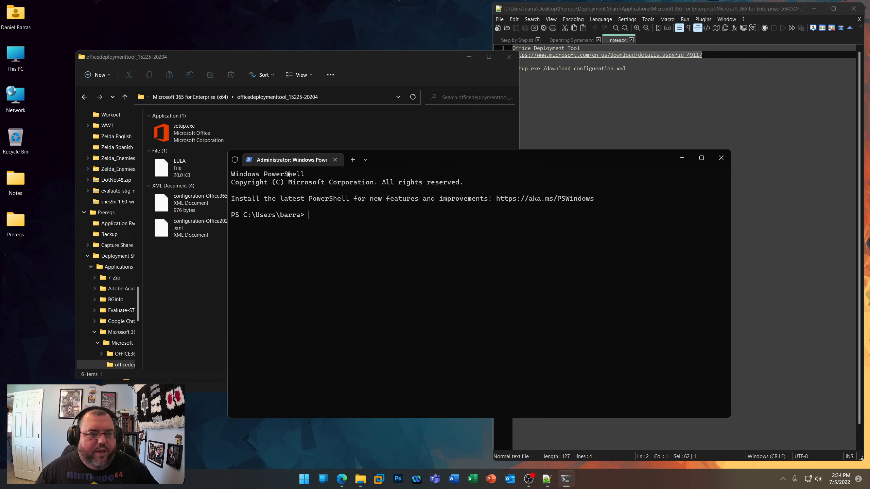
pyautogui.click(339, 97)
pyautogui.rightClick(311, 99)
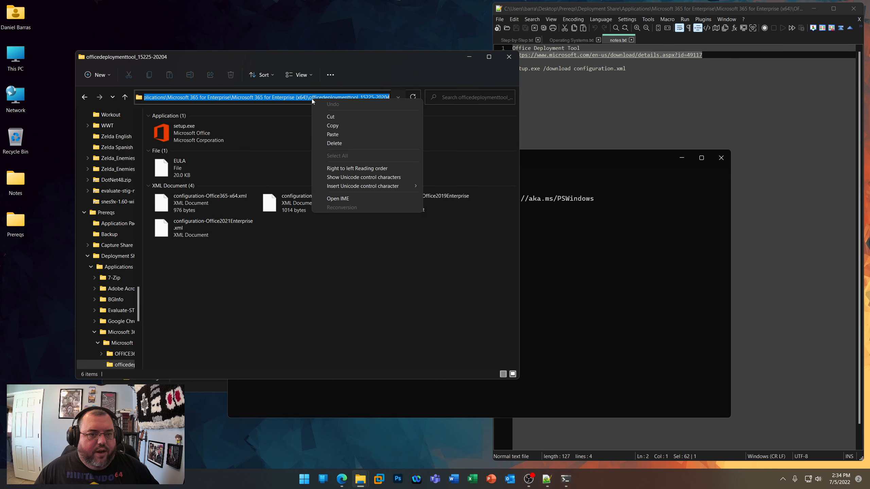
pyautogui.click(337, 126)
pyautogui.click(579, 159)
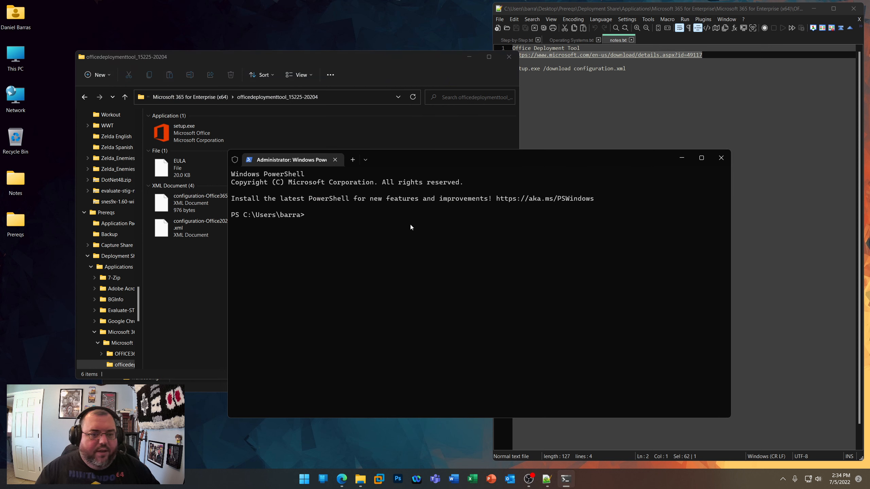
pyautogui.write('cmd')
pyautogui.press('Return')
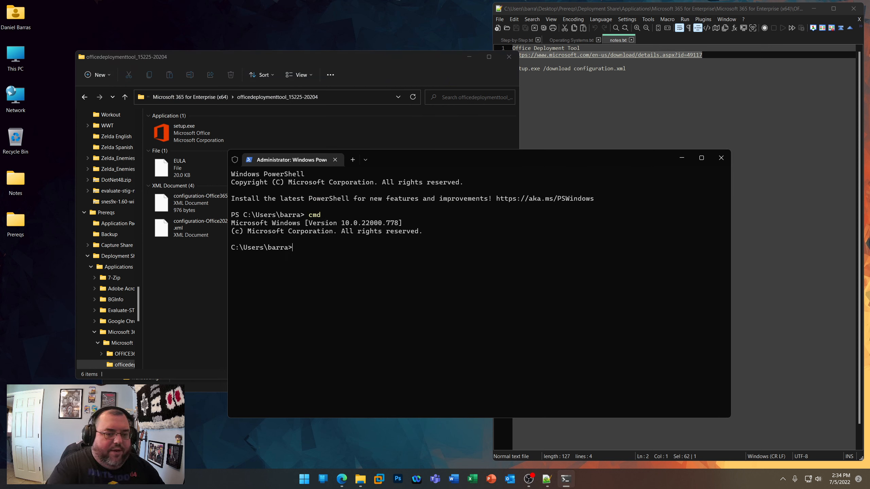
pyautogui.write('cd')
pyautogui.hotkey('ctrl', 'v')
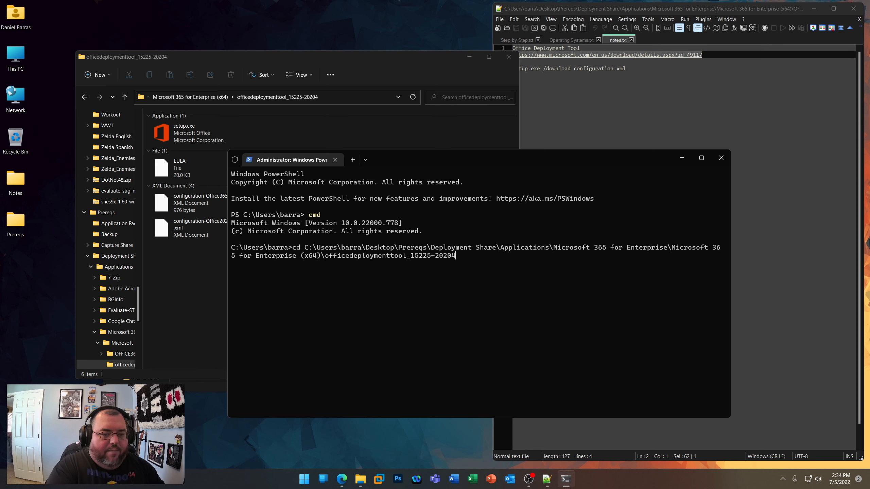
pyautogui.press('Return')
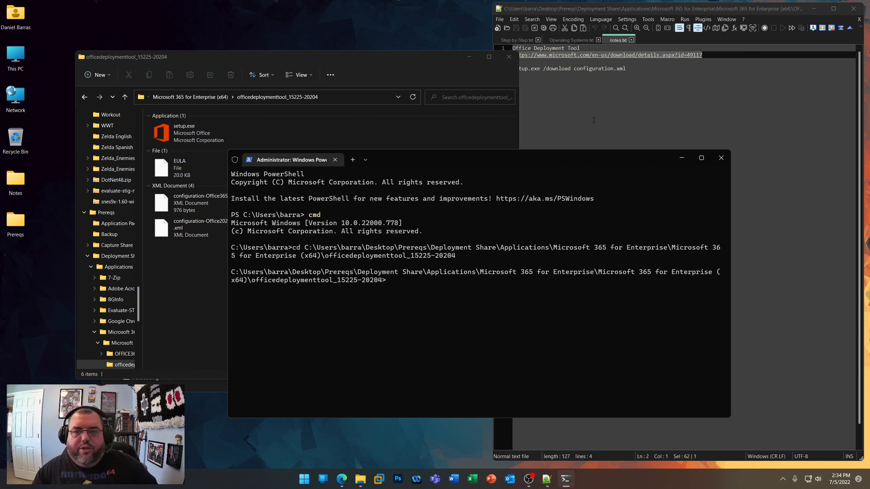
# - Highlight the setup.exe /download configuration.xml command in notes.txt, start entering it at the command prompt and erase the partial text
pyautogui.moveTo(630, 69); pyautogui.dragTo(382, 171)
pyautogui.click(400, 155)
pyautogui.write('setu')
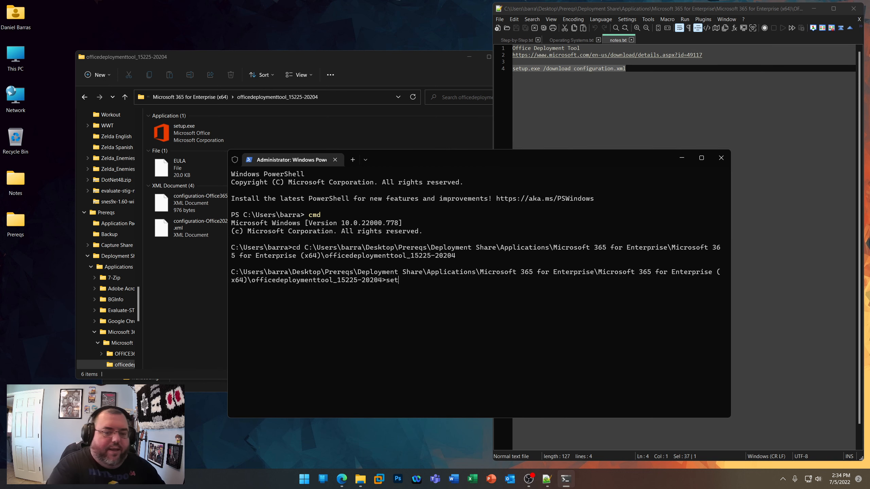
pyautogui.press('BackSpace')
pyautogui.press('BackSpace')
pyautogui.press('BackSpace')
pyautogui.press('BackSpace')
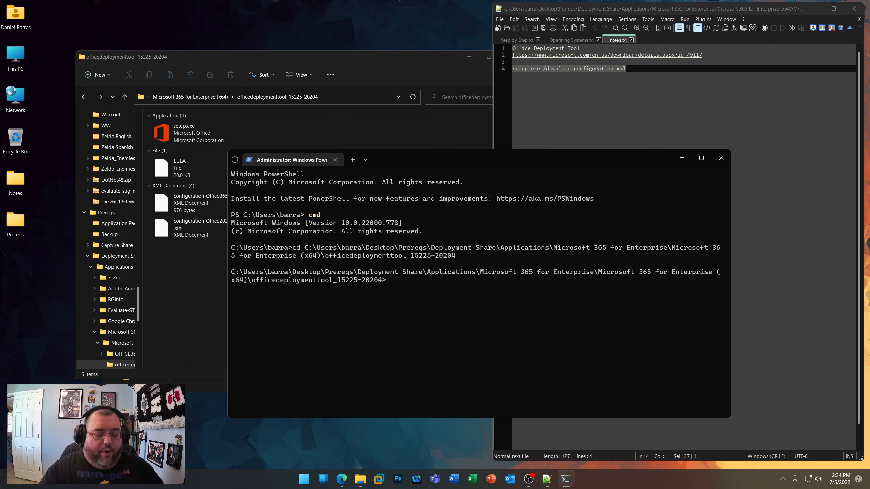
# - Open configuration-Office365-x64.xml and configuration-Office365-x86.xml from the extracted folder in Notepad++
pyautogui.click(194, 326)
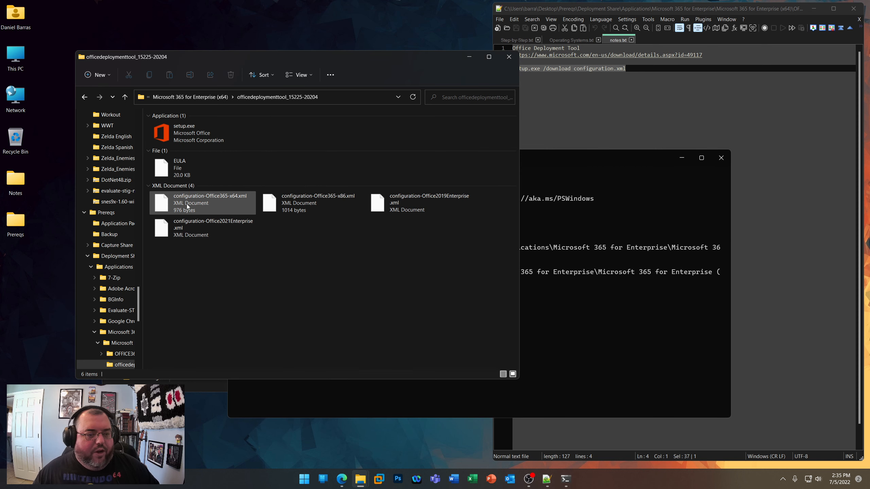
pyautogui.rightClick(202, 204)
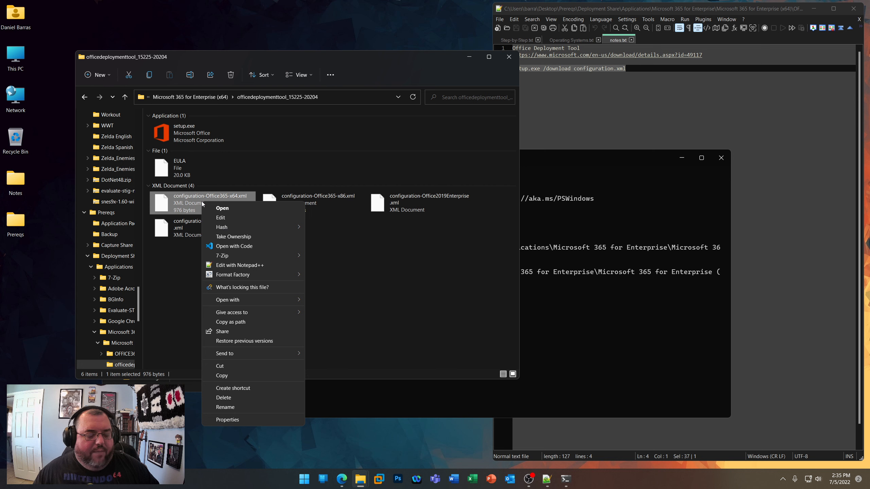
pyautogui.click(242, 265)
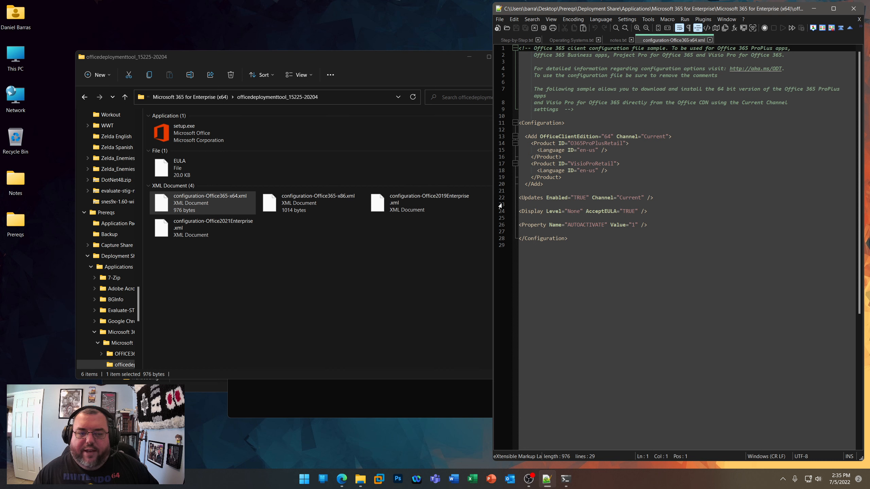
pyautogui.rightClick(301, 202)
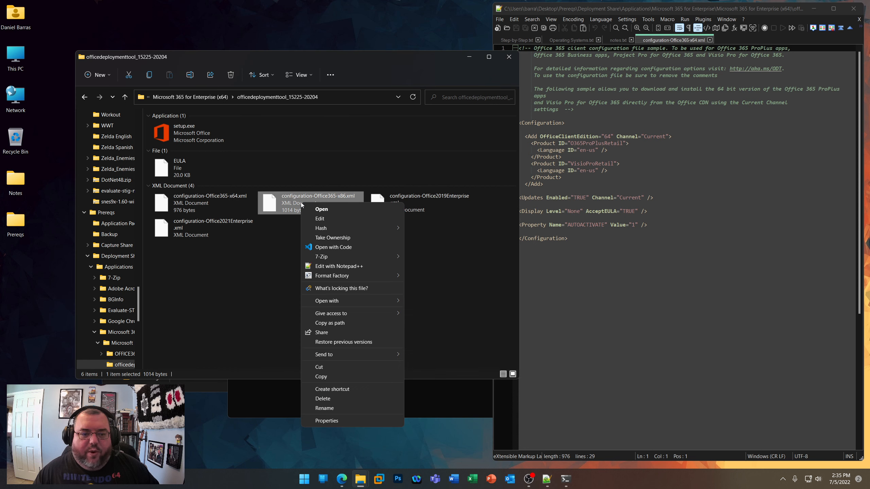
pyautogui.click(336, 267)
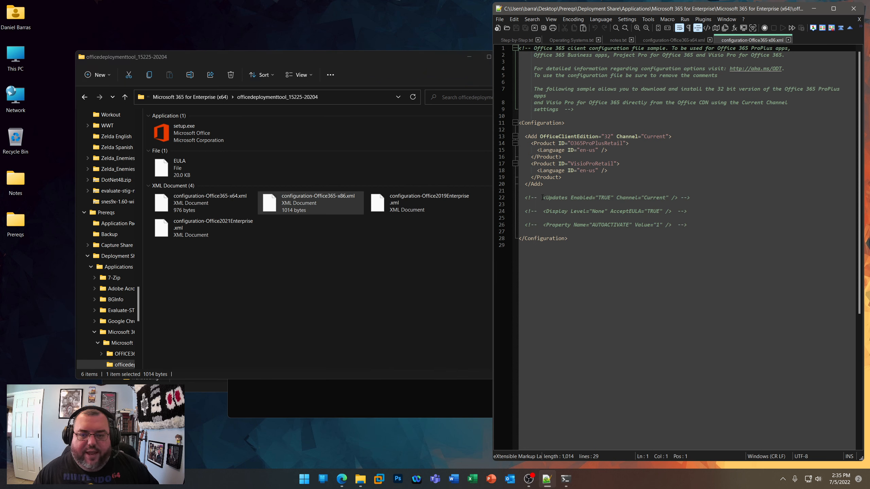
# - Highlight the comment markers around the x86 file's Updates line and compare with the Updates, Display and Property lines in configuration-Office365-x64.xml
pyautogui.moveTo(538, 198); pyautogui.dragTo(519, 198)
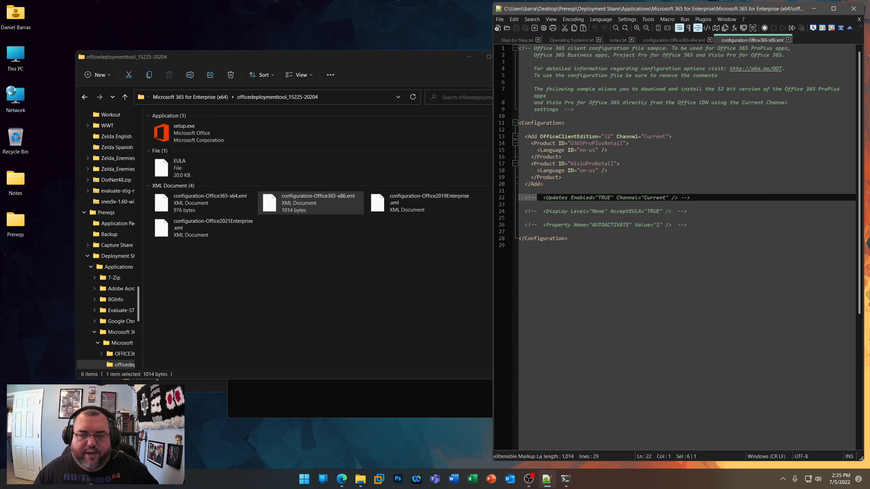
pyautogui.moveTo(680, 198); pyautogui.dragTo(690, 198)
pyautogui.click(670, 41)
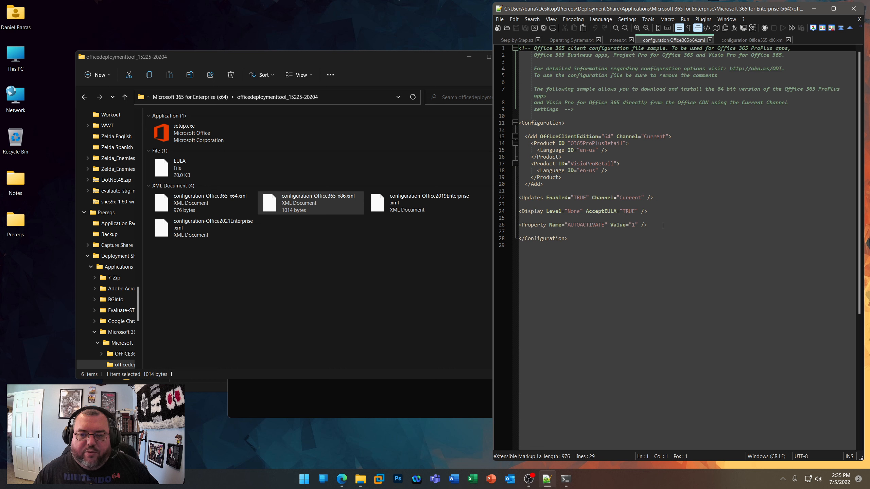
pyautogui.moveTo(663, 226); pyautogui.dragTo(519, 198)
pyautogui.click(553, 199)
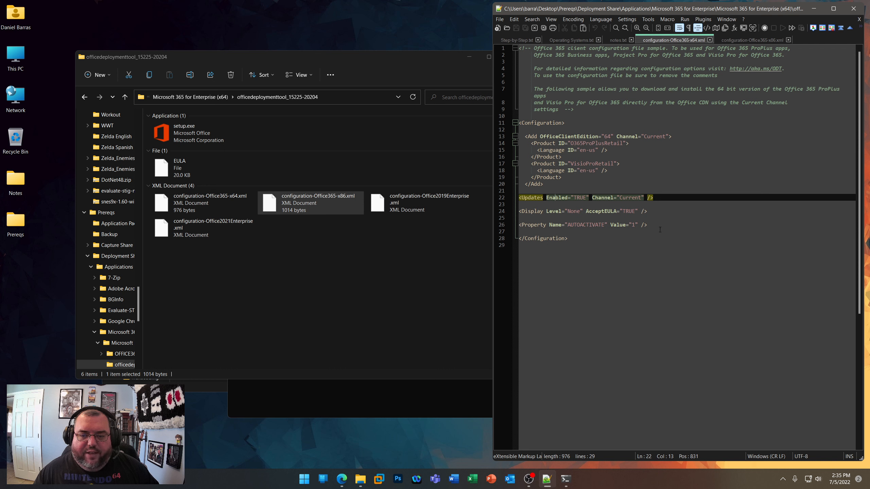
# - Remove the opening and closing comment markers from the Updates line in configuration-Office365-x86.xml
pyautogui.click(736, 40)
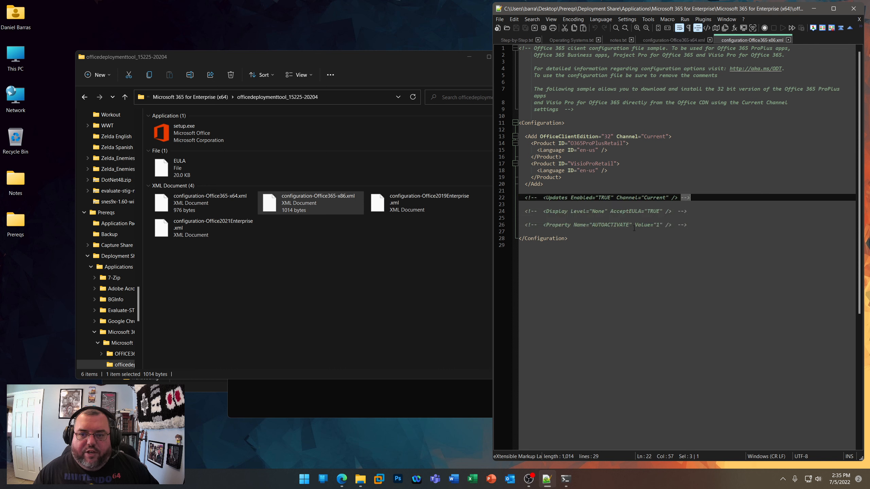
pyautogui.moveTo(545, 197); pyautogui.dragTo(493, 201)
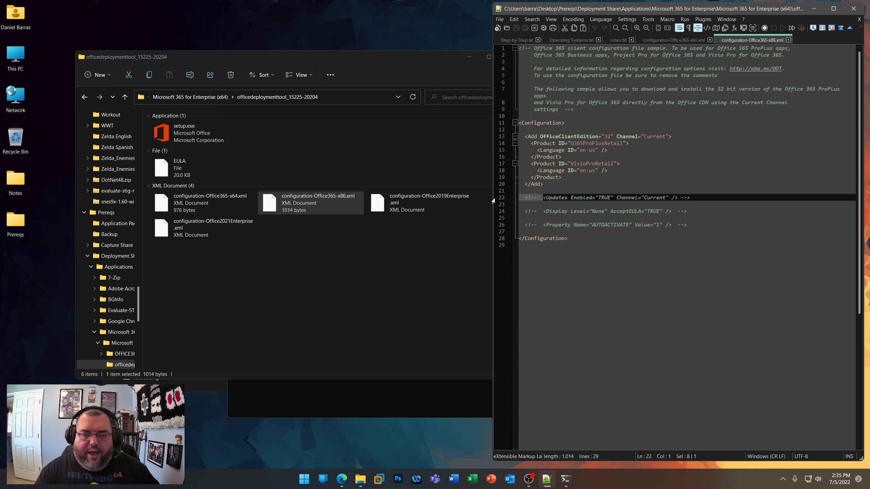
pyautogui.press('Delete')
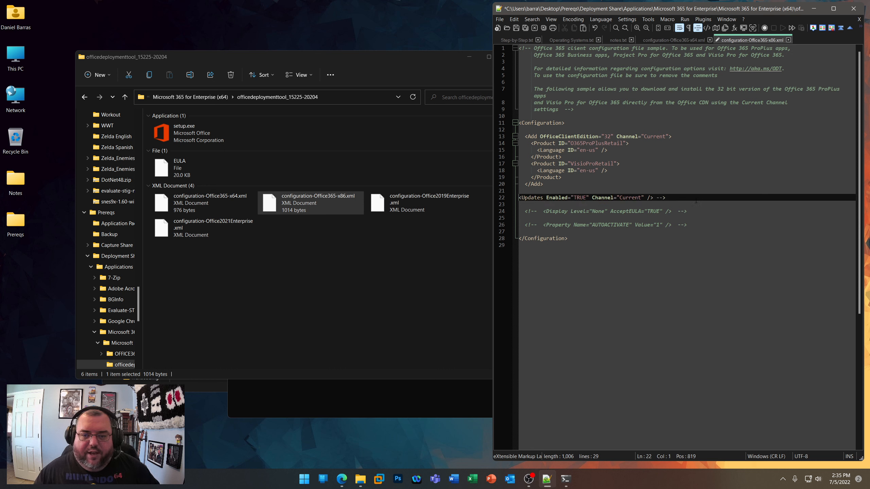
pyautogui.moveTo(665, 198); pyautogui.dragTo(654, 200)
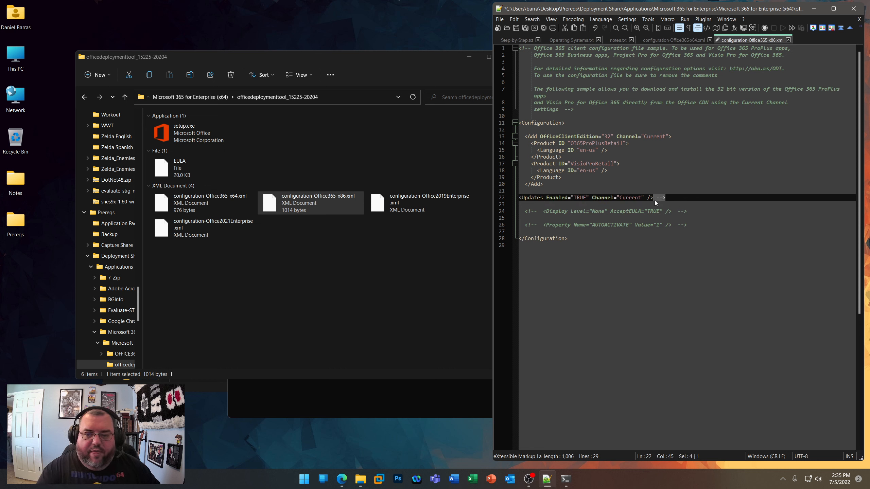
pyautogui.press('Delete')
# - Try to remove the comment marker from the Display line, and close configuration-Office365-x86.xml without saving
pyautogui.press('Down')
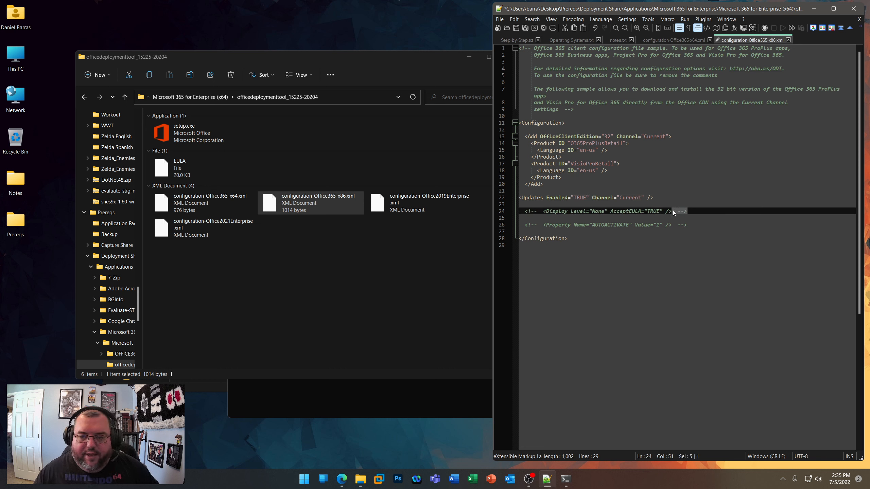
pyautogui.press('Delete')
pyautogui.press('Down')
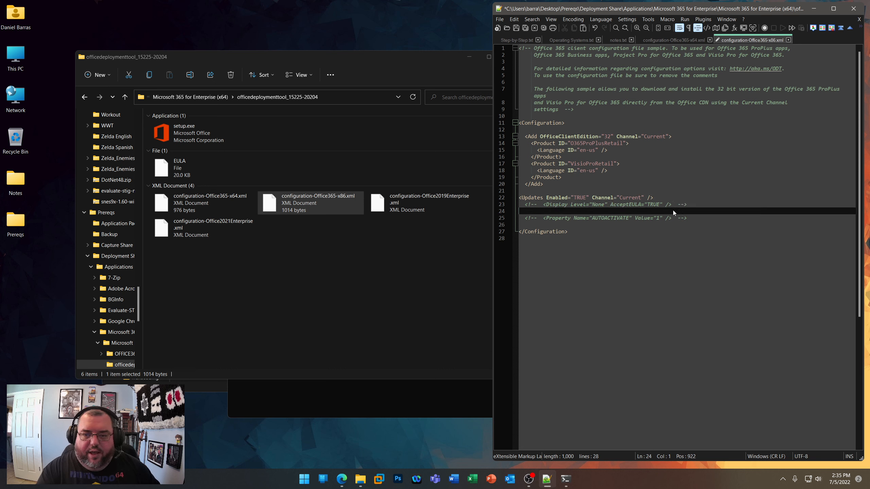
pyautogui.click(788, 40)
pyautogui.click(467, 278)
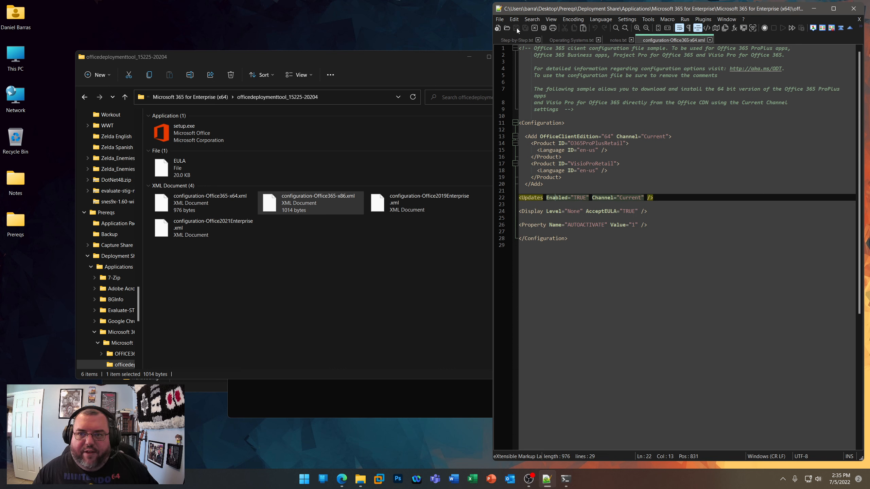
# - Close configuration-Office365-x64.xml, enter setup.exe /download configuration-Office365-x64.xml at the command prompt, and close the terminal without running it
pyautogui.click(710, 39)
pyautogui.click(418, 350)
pyautogui.click(568, 481)
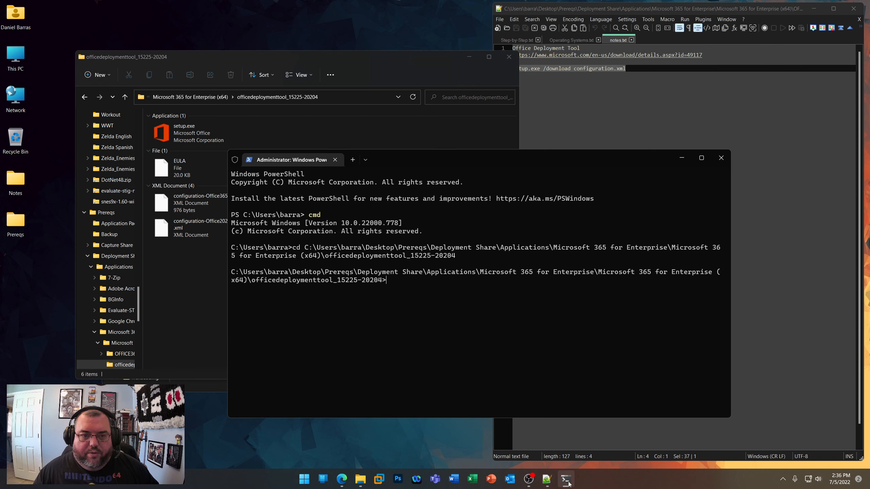
pyautogui.write('setup')
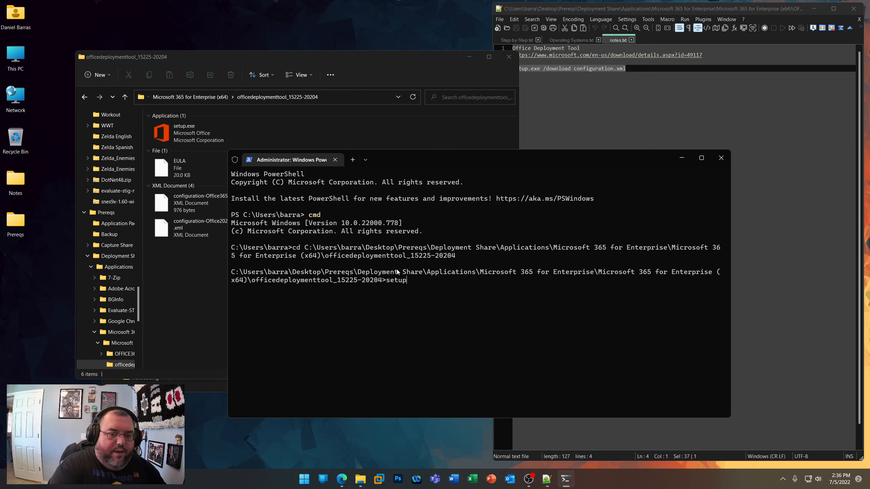
pyautogui.write('.exe /d')
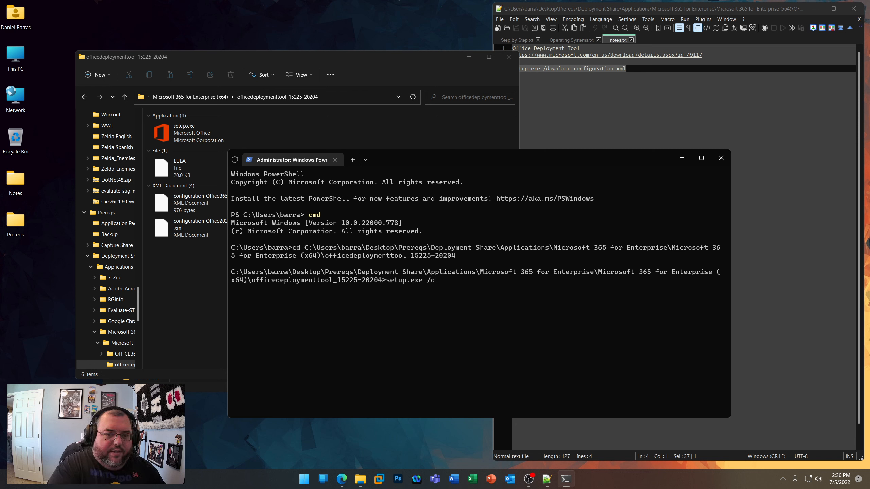
pyautogui.write('ownload')
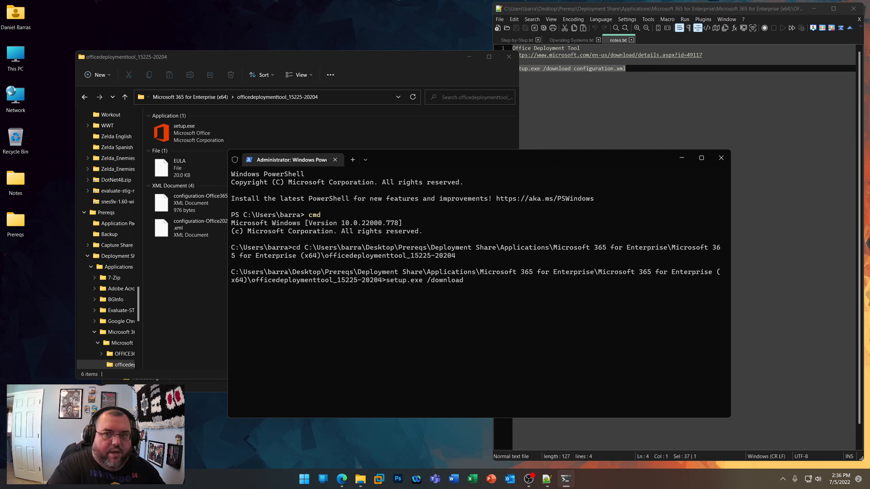
pyautogui.write(' conf')
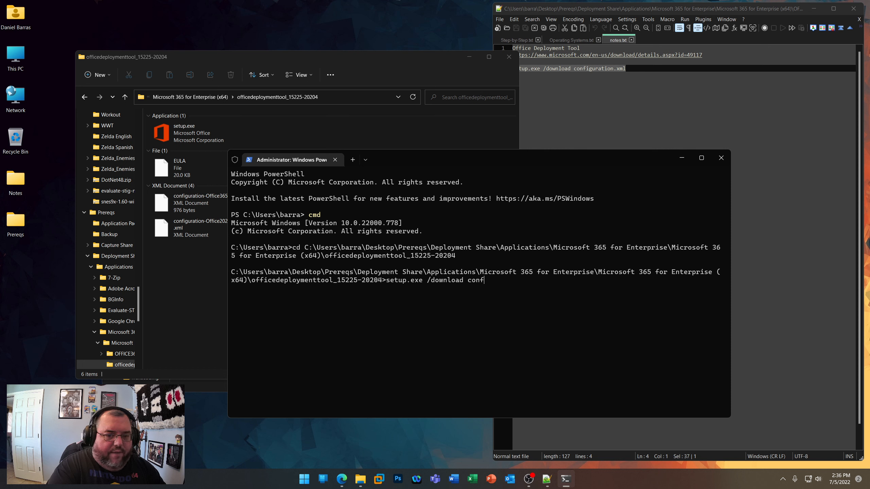
pyautogui.press('Tab')
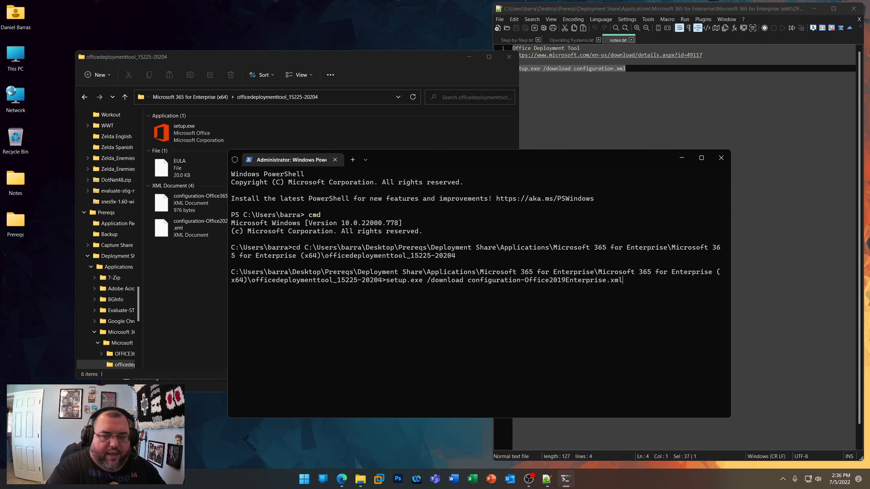
pyautogui.press('Tab')
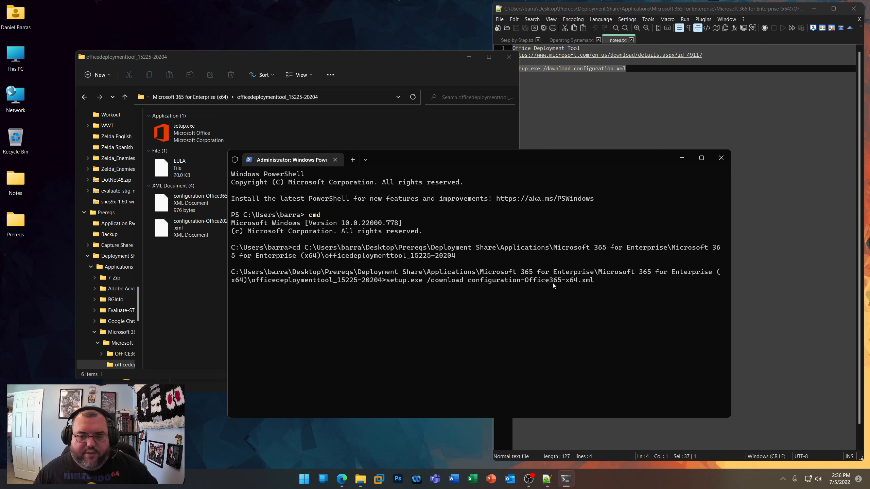
pyautogui.moveTo(502, 160); pyautogui.dragTo(625, 172)
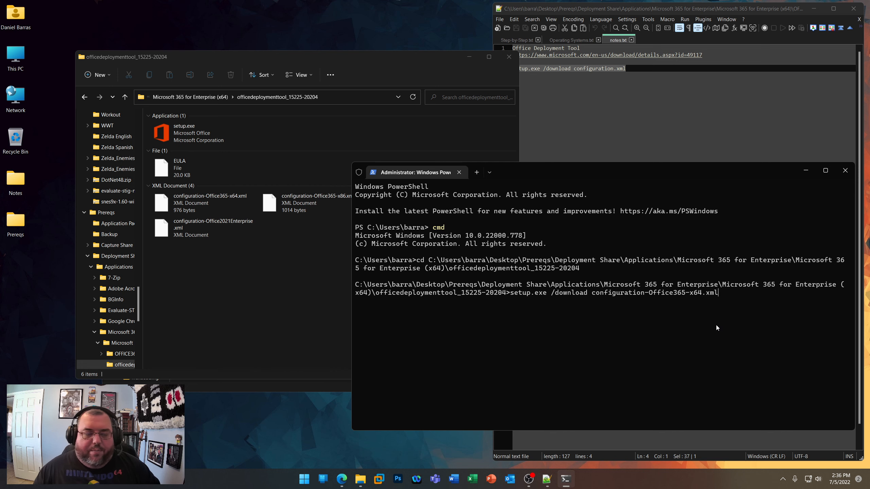
pyautogui.click(844, 173)
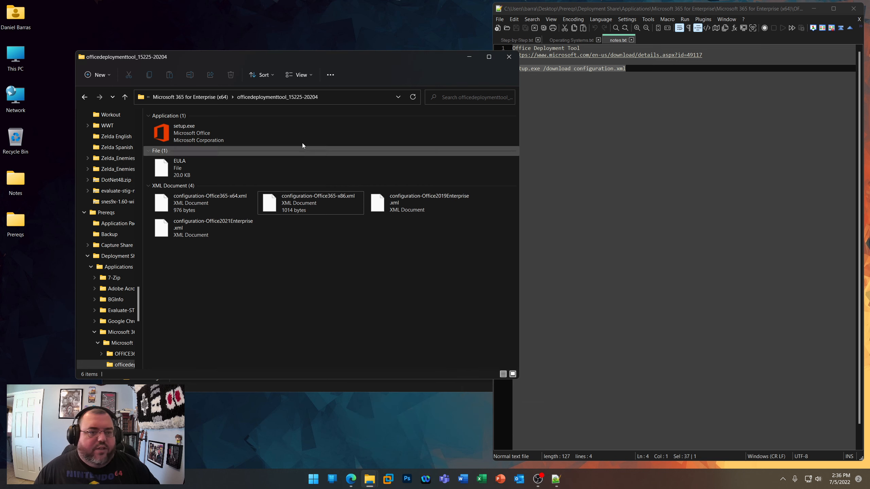
# - Open the OFFICE365 folder inside Microsoft 365 for Enterprise (x64) and check the properties of its Office subfolder
pyautogui.click(206, 97)
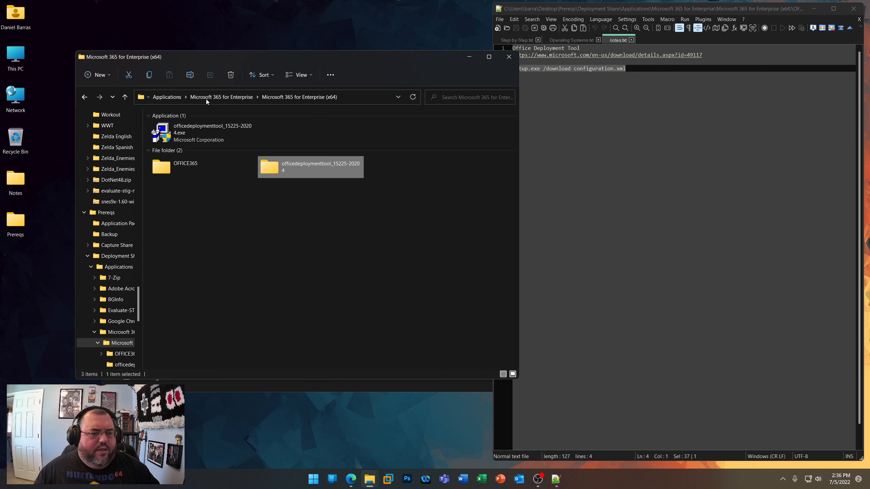
pyautogui.click(179, 165)
pyautogui.doubleClick(179, 164)
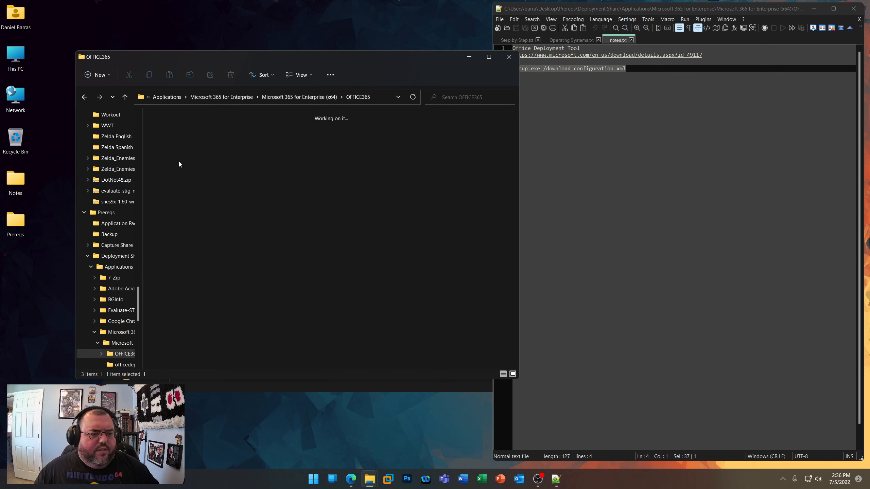
pyautogui.rightClick(175, 168)
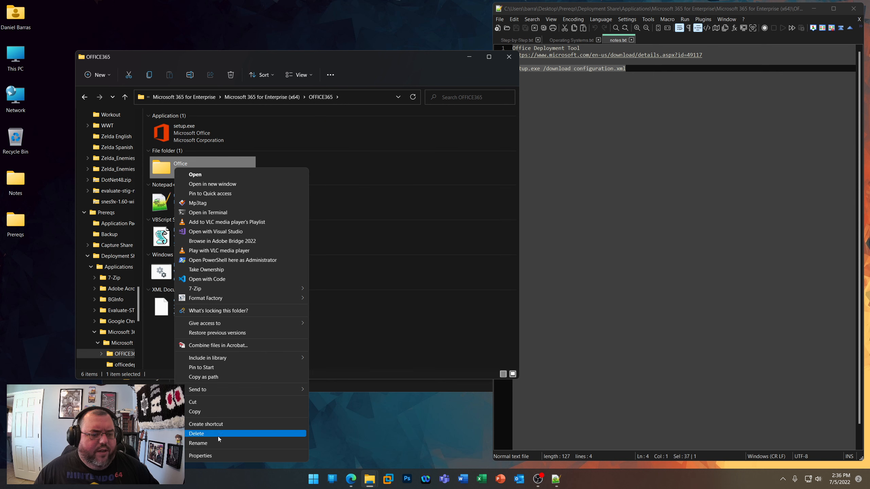
pyautogui.click(215, 456)
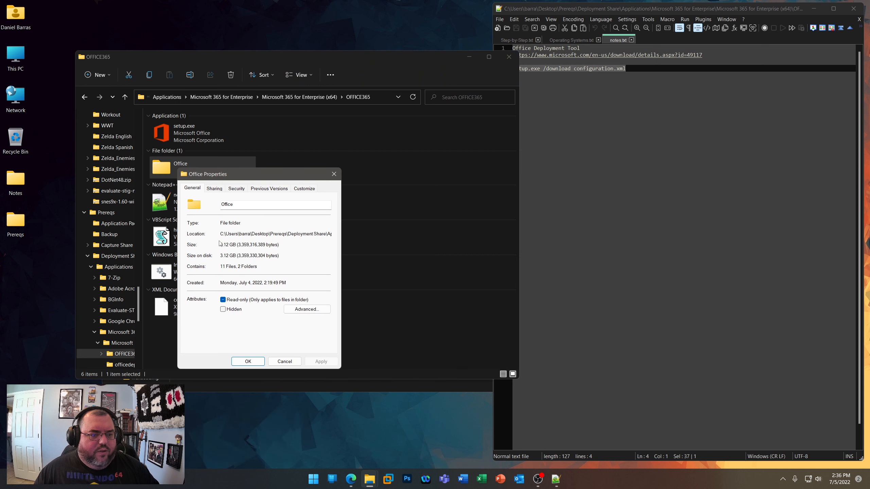
pyautogui.click(334, 174)
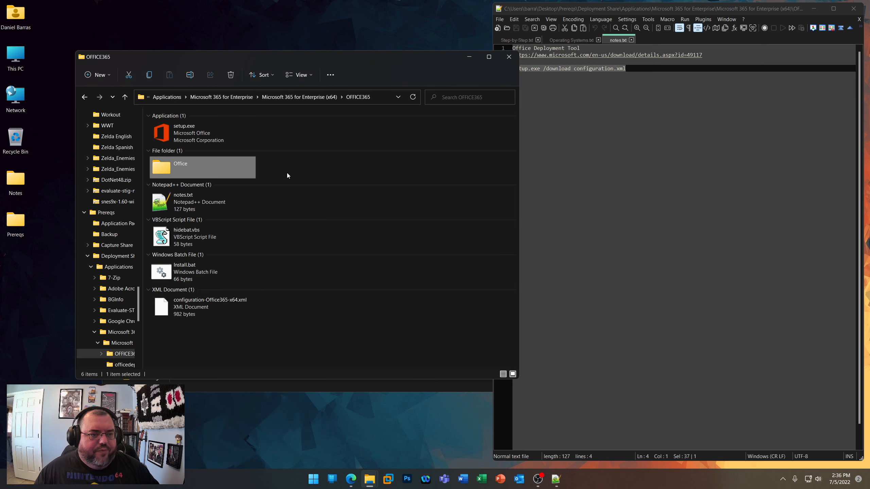
# - Point out setup.exe, the Office folder and configuration-Office365-x64.xml among the OFFICE365 folder's contents
pyautogui.click(216, 136)
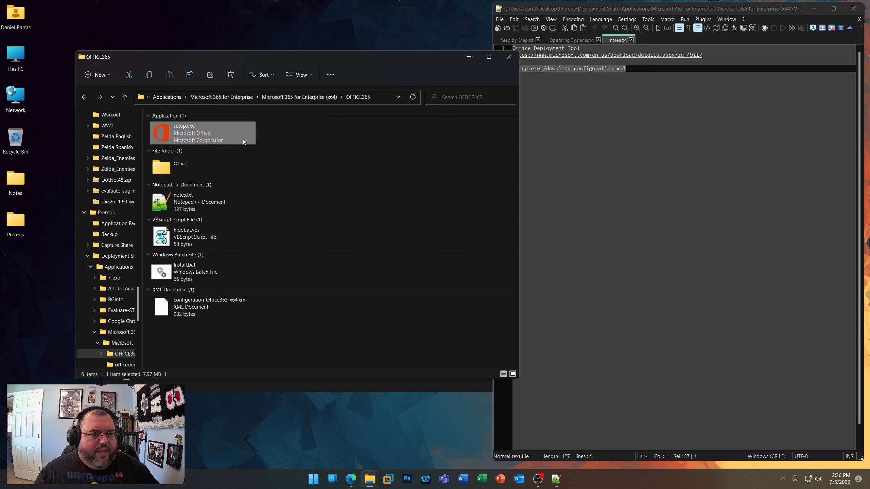
pyautogui.click(178, 168)
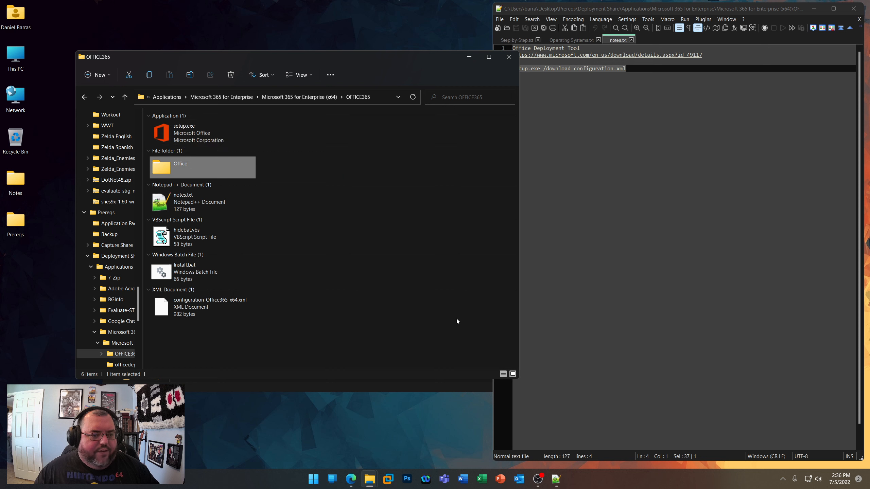
pyautogui.click(185, 315)
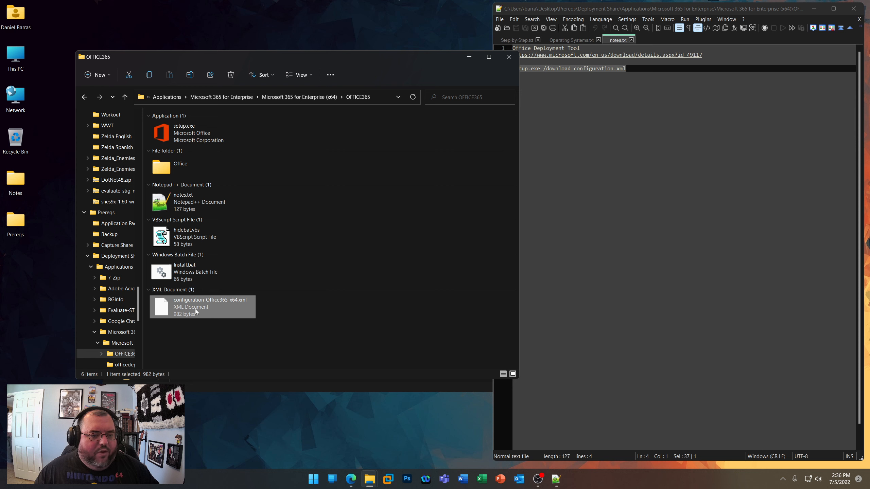
pyautogui.click(326, 318)
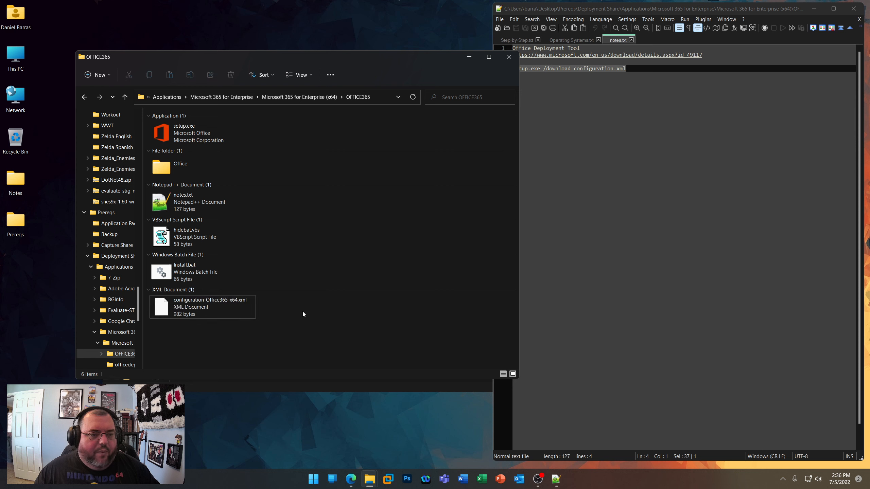
# - Open Install.bat in Notepad++ and highlight the %~dp0 prefix before the configuration file name, then close Install.bat and notes.txt
pyautogui.rightClick(183, 261)
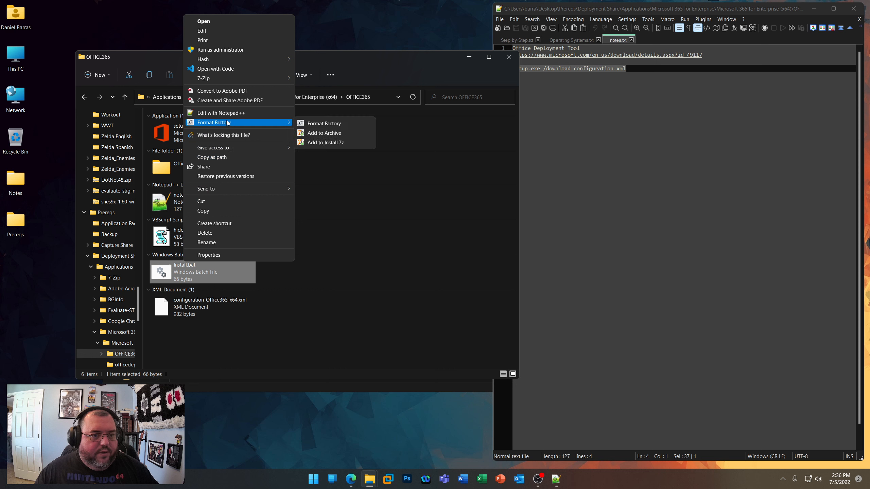
pyautogui.click(227, 113)
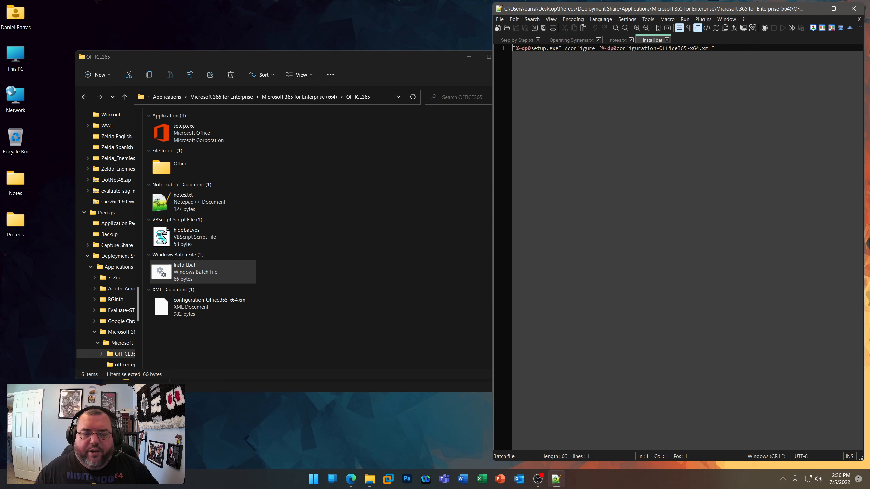
pyautogui.moveTo(617, 48); pyautogui.dragTo(601, 47)
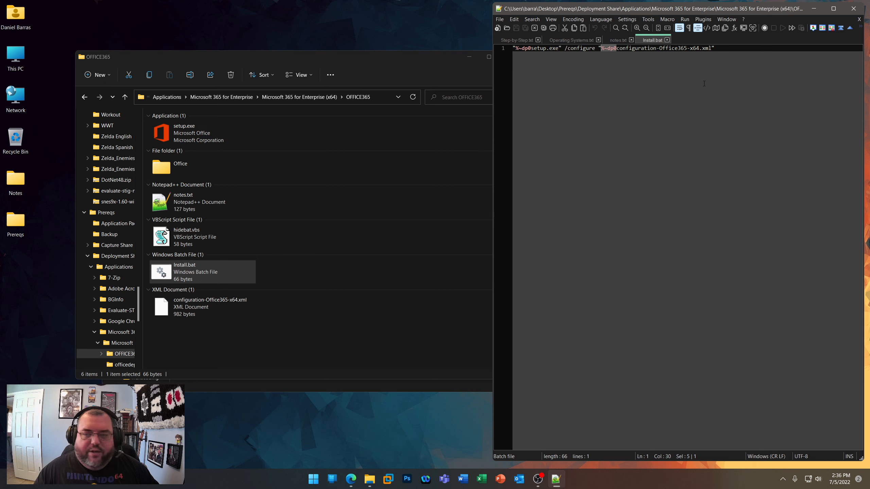
pyautogui.click(614, 48)
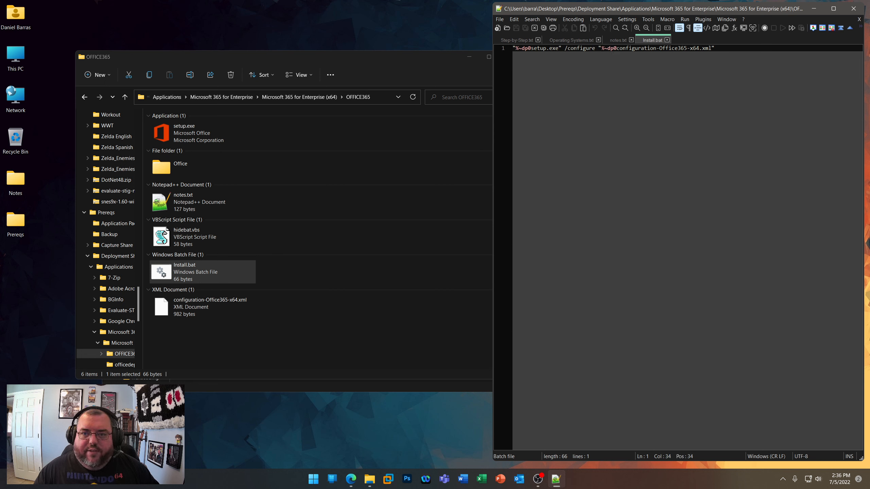
pyautogui.moveTo(601, 48); pyautogui.dragTo(617, 48)
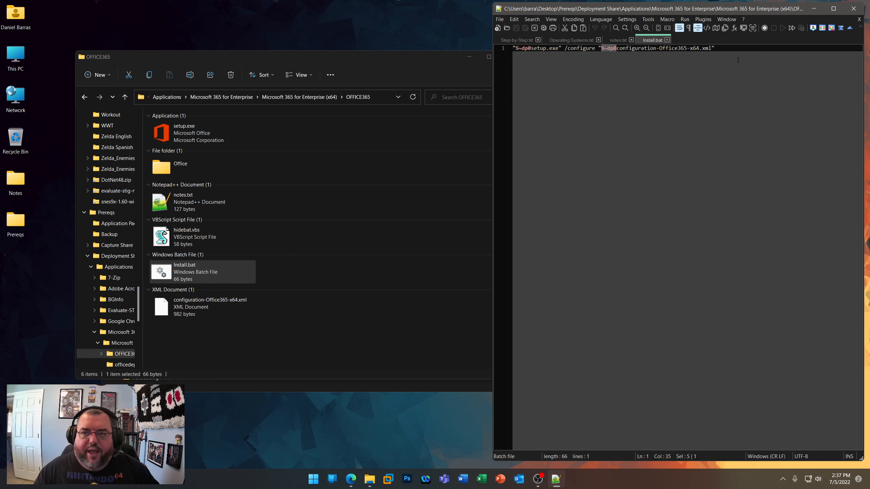
pyautogui.click(719, 48)
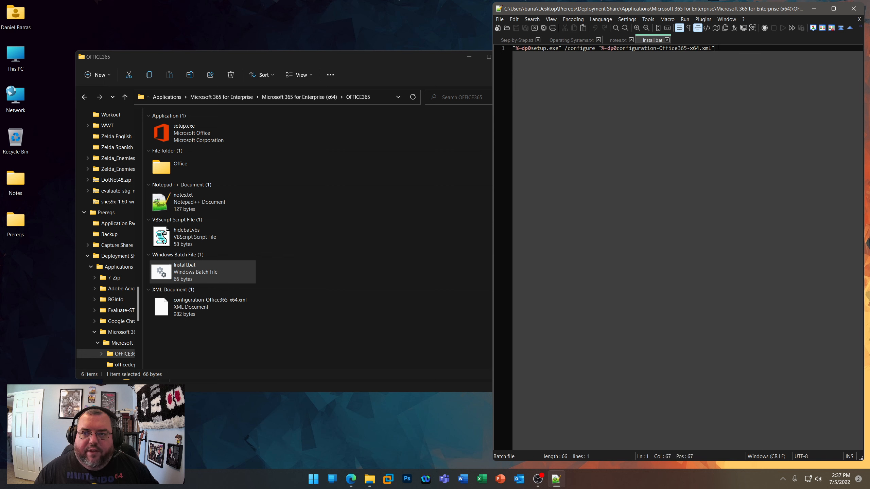
pyautogui.click(667, 40)
pyautogui.click(631, 40)
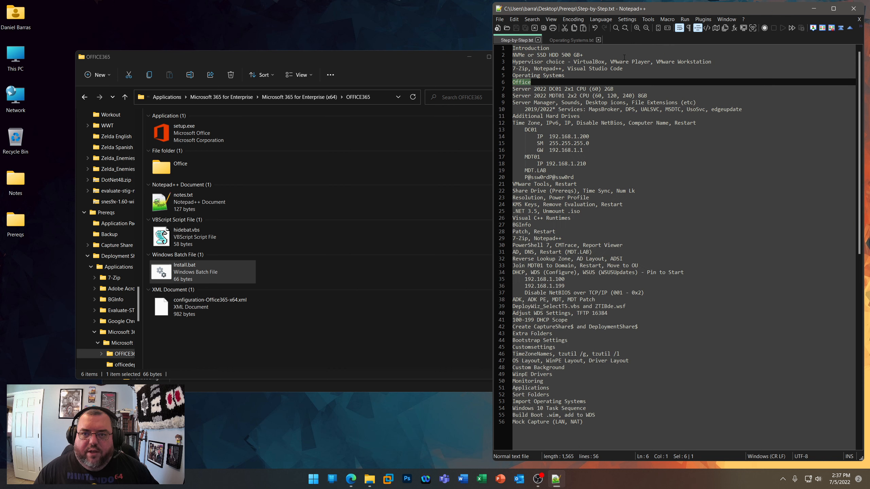
# - Open hidebat.vbs in Notepad++ to read its script line that runs Install.bat, and close the file
pyautogui.click(287, 276)
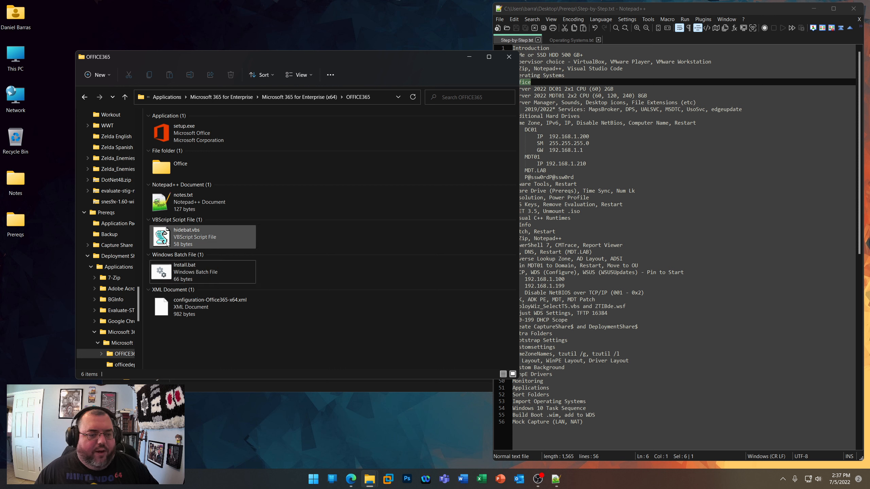
pyautogui.rightClick(181, 238)
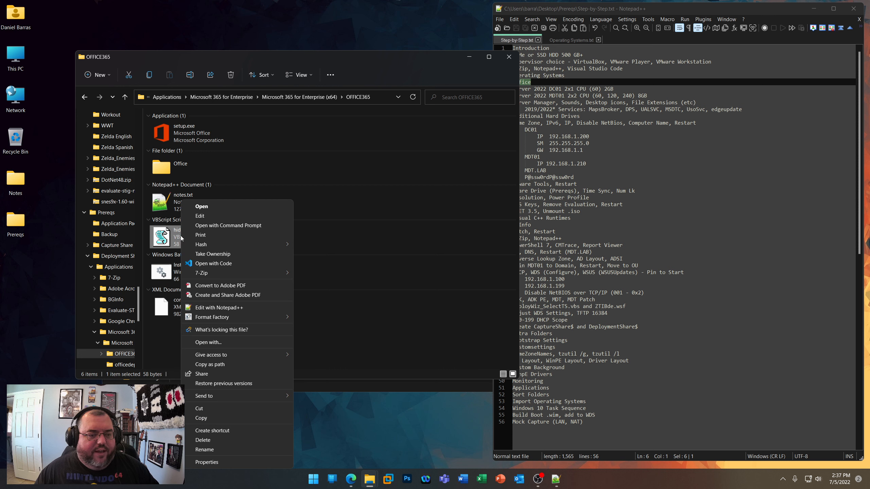
pyautogui.click(227, 308)
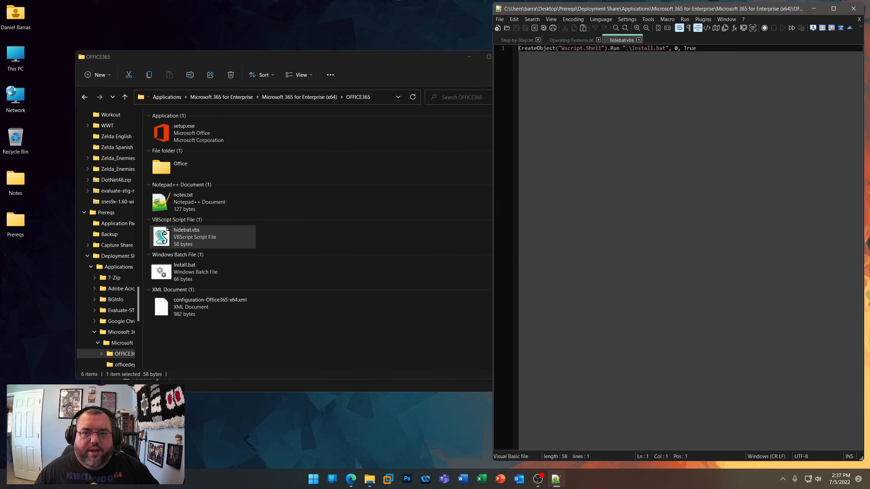
pyautogui.moveTo(521, 49); pyautogui.dragTo(549, 48)
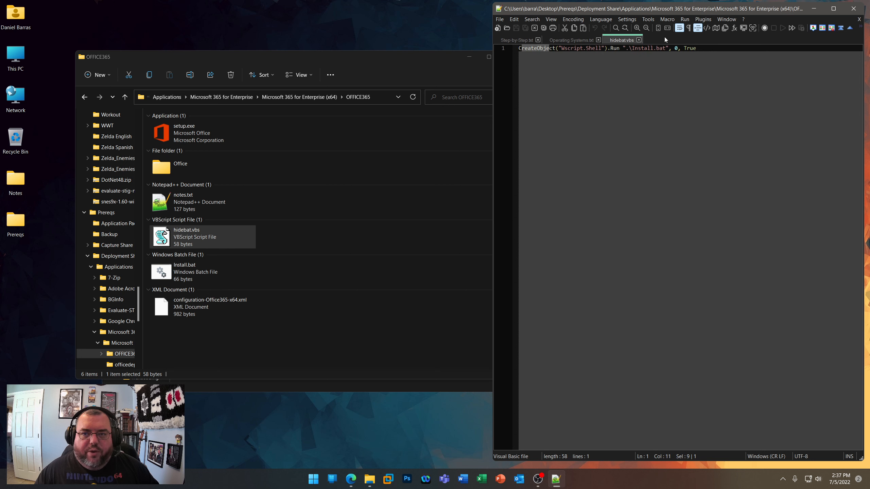
pyautogui.click(639, 40)
pyautogui.click(356, 270)
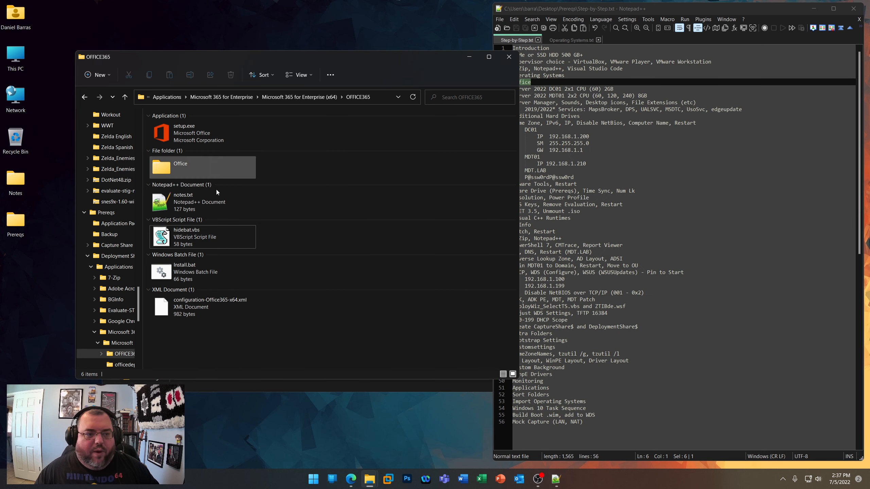
# - Close the OFFICE365 and This PC windows, and highlight the Server 2022 DC01 and MDT01 lines in Step-by-Step.txt
pyautogui.click(509, 57)
pyautogui.click(301, 319)
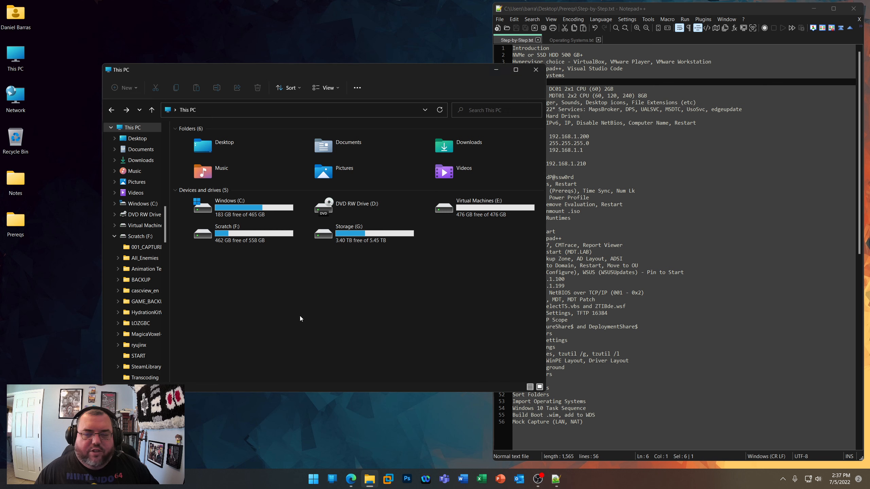
pyautogui.moveTo(533, 83); pyautogui.dragTo(508, 84)
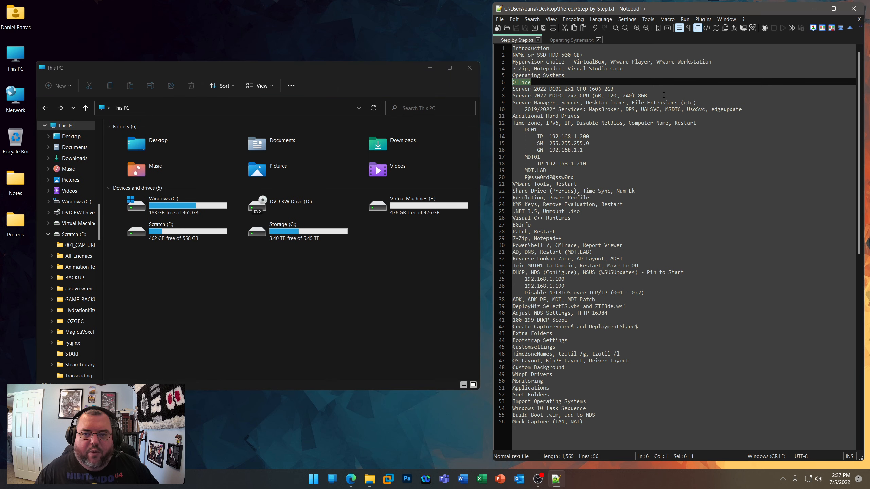
pyautogui.moveTo(647, 96); pyautogui.dragTo(512, 89)
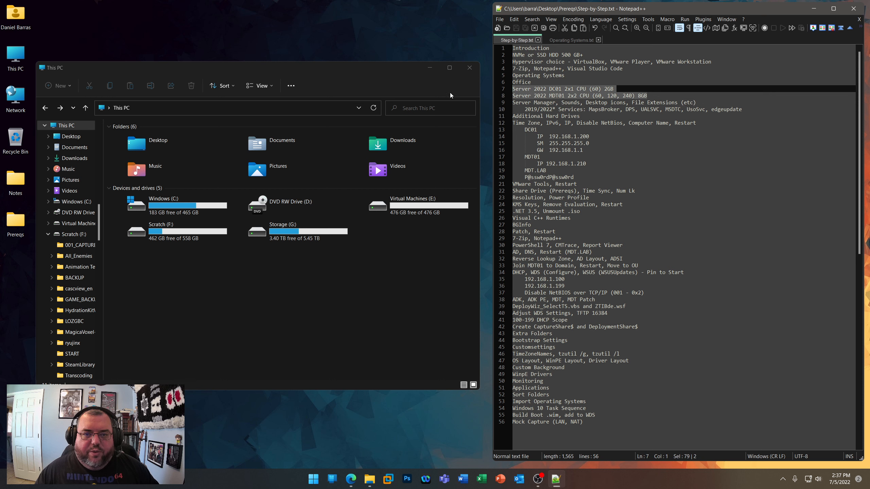
pyautogui.click(469, 68)
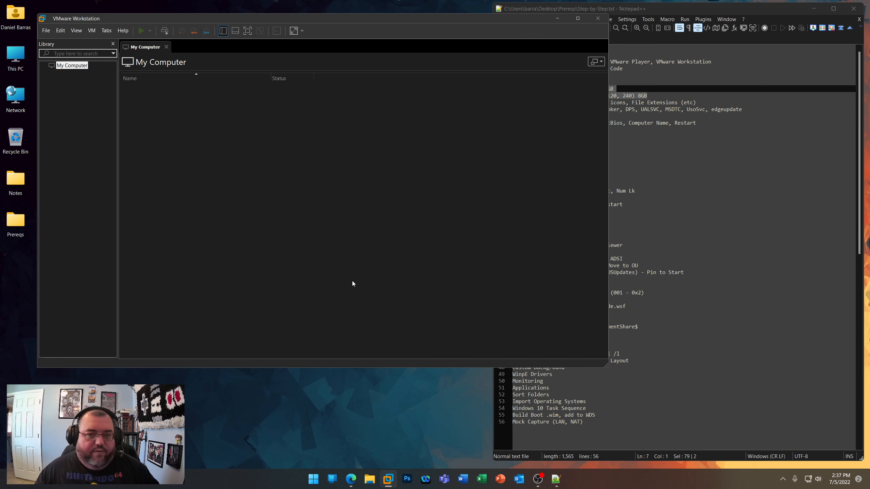
# - Fit the VMware Workstation window beside the notes and start a custom virtual machine with Workstation 16.2.x hardware compatibility
pyautogui.moveTo(609, 368); pyautogui.dragTo(437, 334)
pyautogui.moveTo(280, 19); pyautogui.dragTo(313, 42)
pyautogui.rightClick(105, 107)
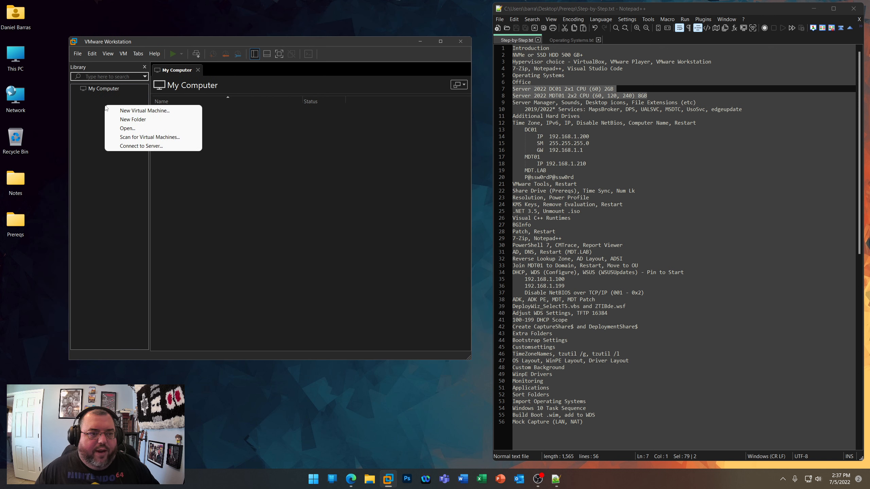
pyautogui.click(125, 111)
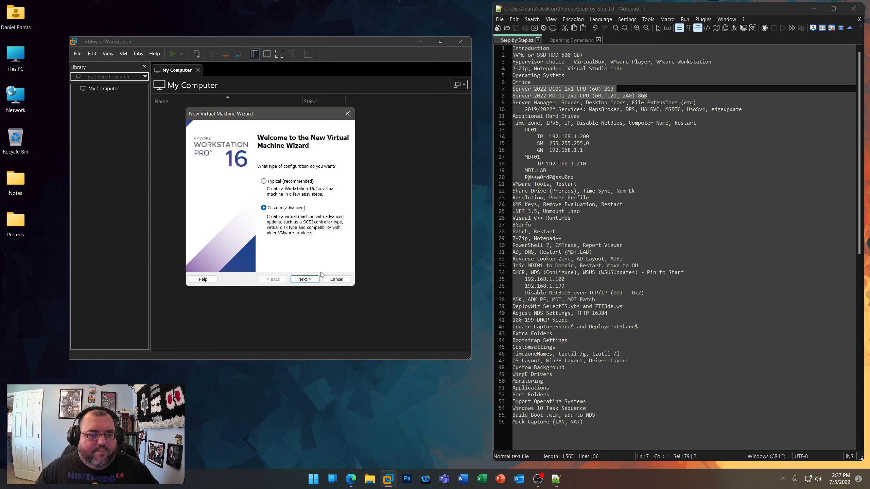
pyautogui.click(312, 281)
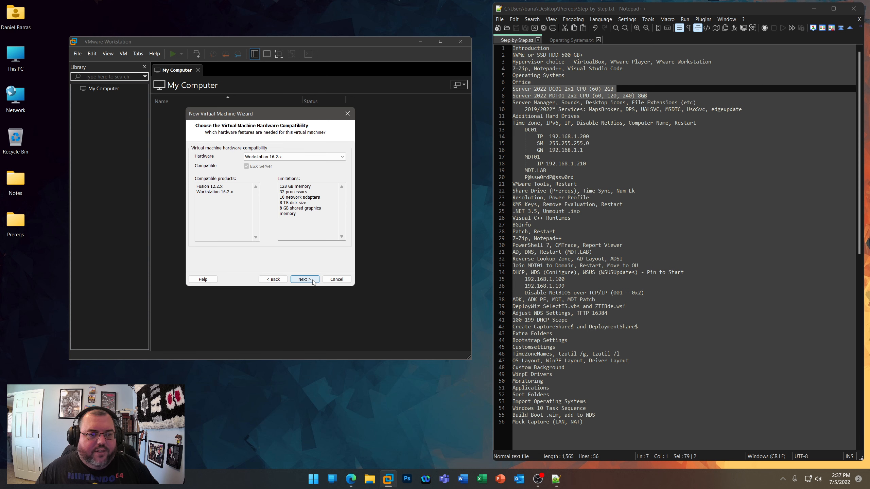
pyautogui.click(281, 157)
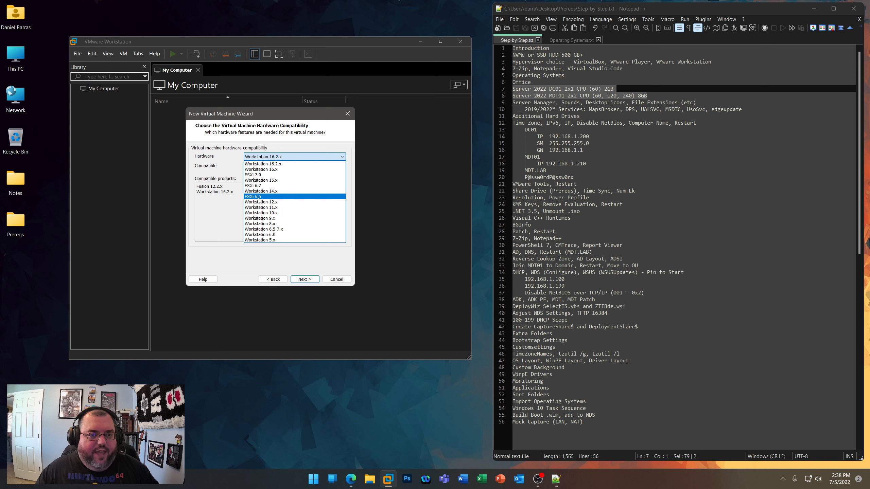
pyautogui.click(262, 165)
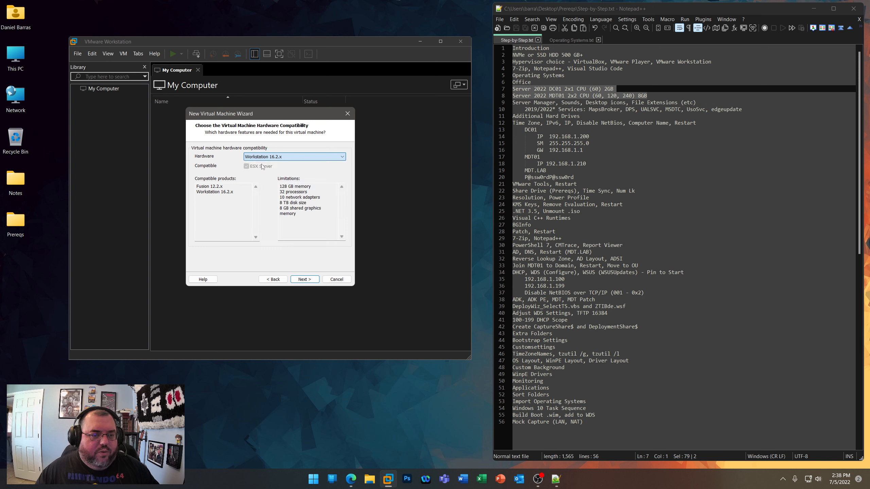
pyautogui.click(305, 280)
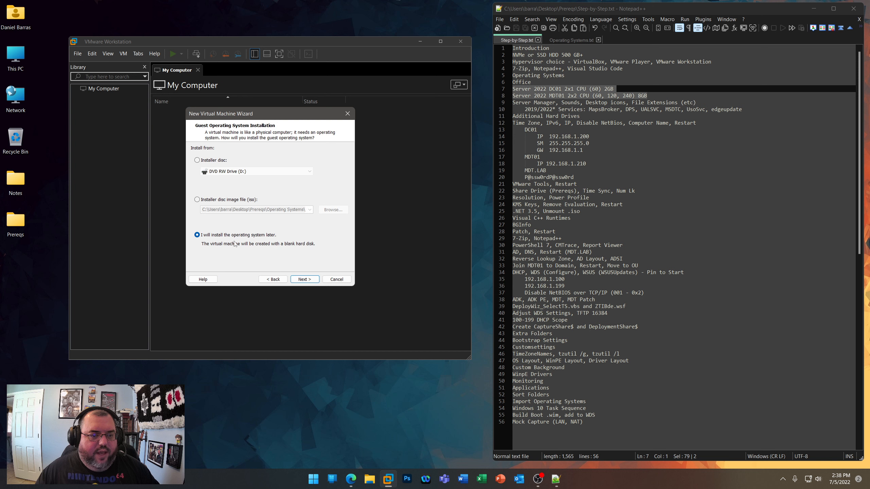
# - Choose to install the operating system later and select Microsoft Windows, version Windows Server 2019, as the guest
pyautogui.click(304, 279)
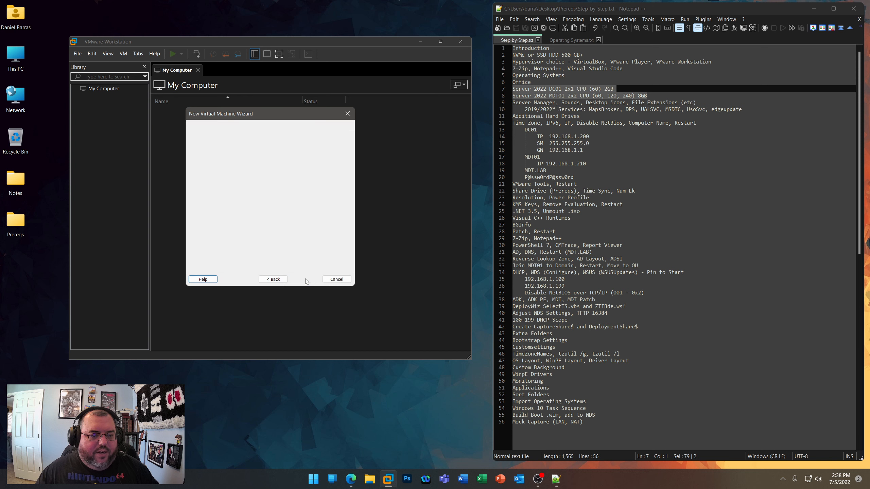
pyautogui.click(245, 204)
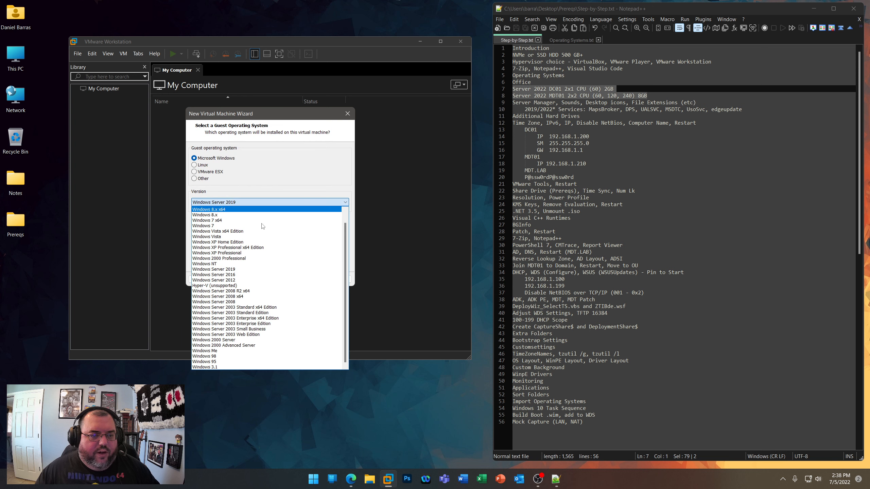
pyautogui.click(219, 270)
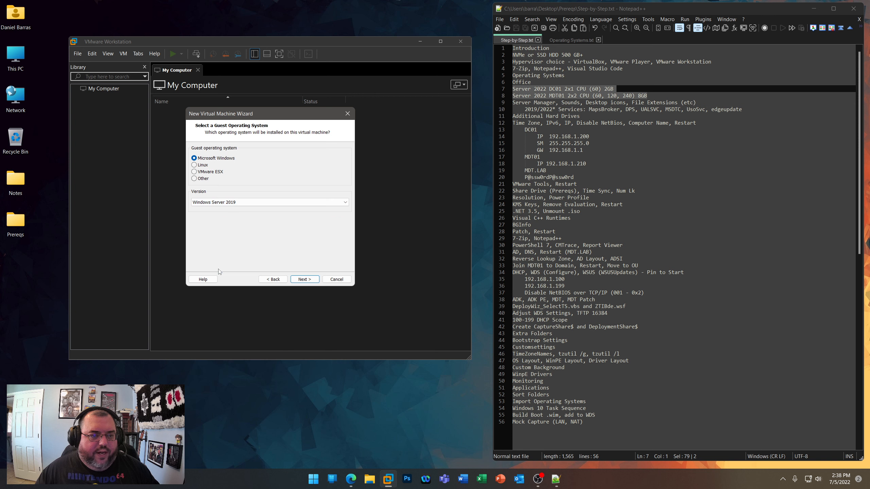
pyautogui.click(305, 280)
# - Name the virtual machine DC01, stored in E:\DC01, and accept UEFI firmware without Secure Boot
pyautogui.write('DC')
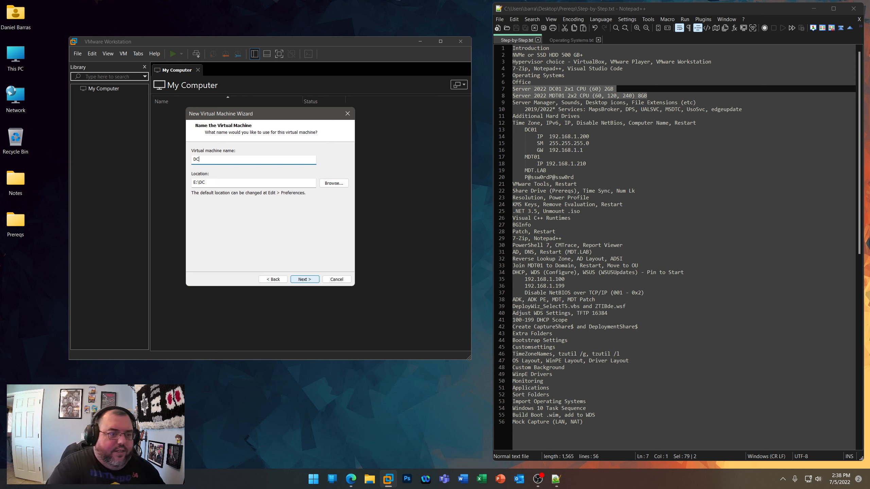
pyautogui.write('01')
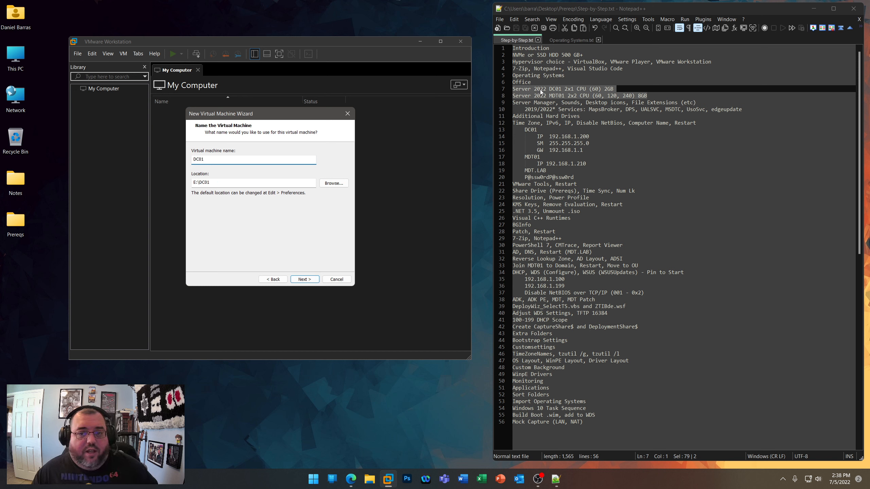
pyautogui.click(305, 280)
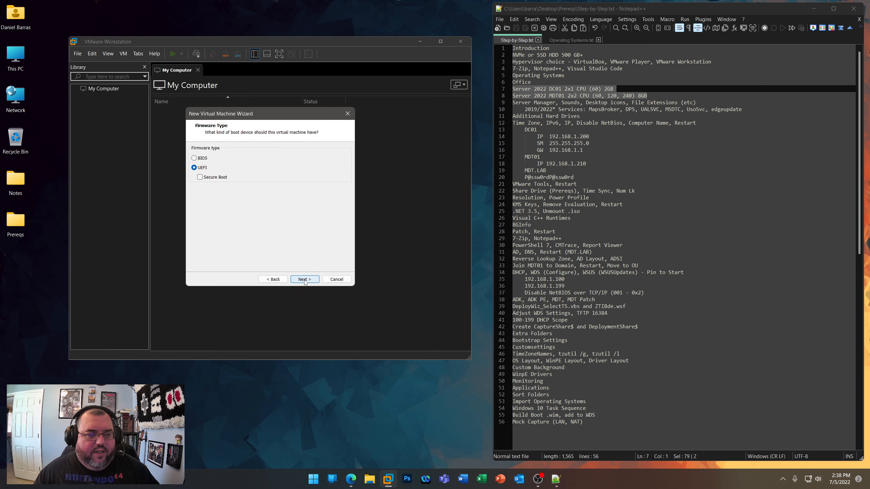
pyautogui.click(304, 279)
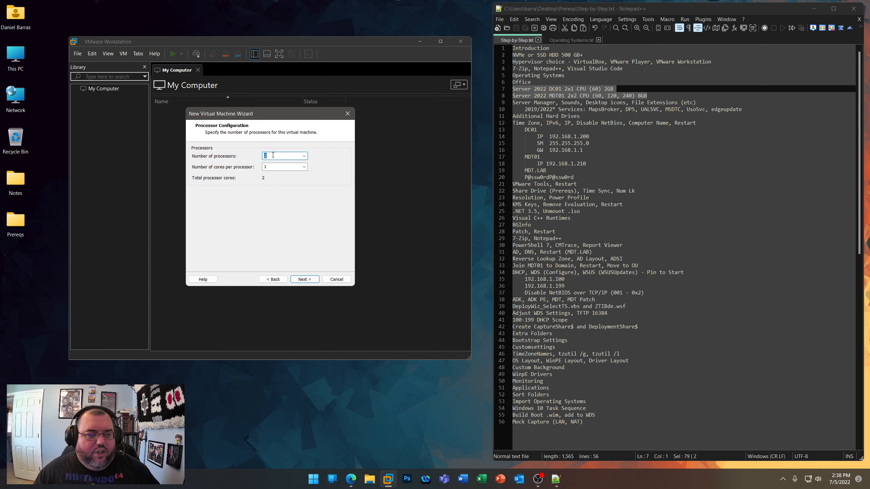
# - Give DC01 2 processors with 1 core each, 2048 MB of memory and a NAT network connection
pyautogui.click(305, 280)
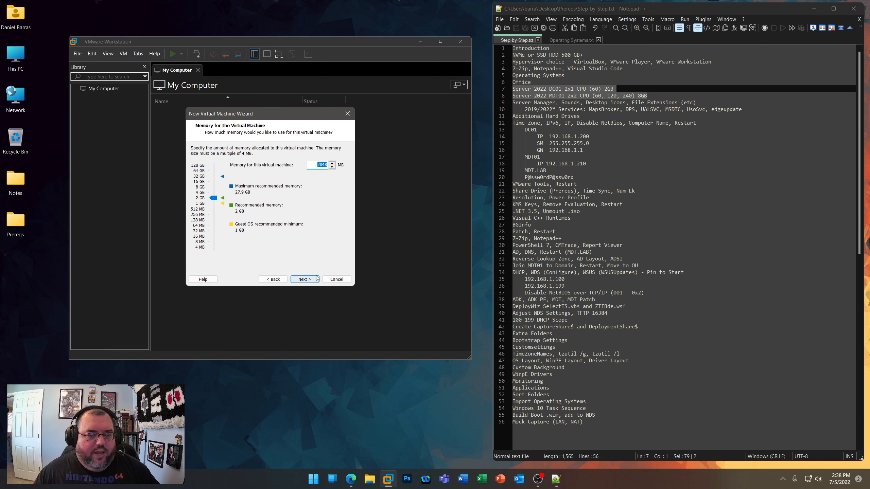
pyautogui.click(306, 282)
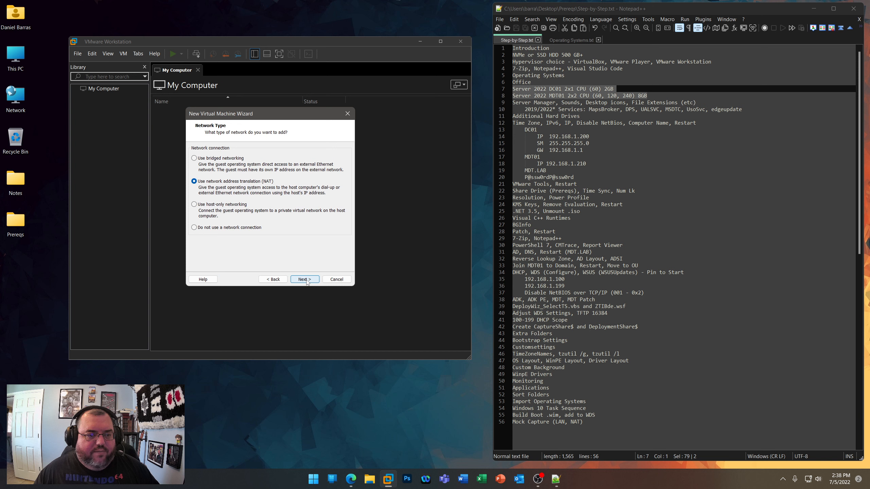
pyautogui.click(307, 281)
# - Accept the I/O controller type and set up a new 60 GB NVMe virtual disk stored as a single file, DC01.vmdk
pyautogui.click(306, 282)
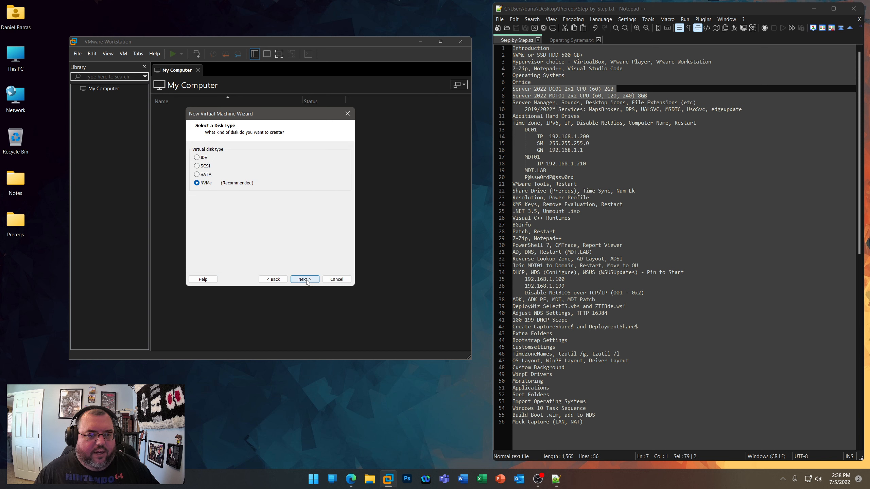
pyautogui.click(306, 281)
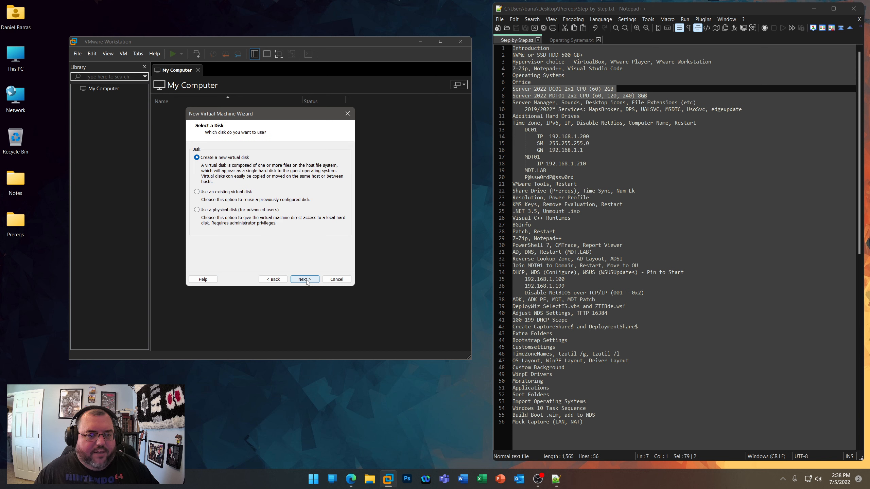
pyautogui.click(305, 280)
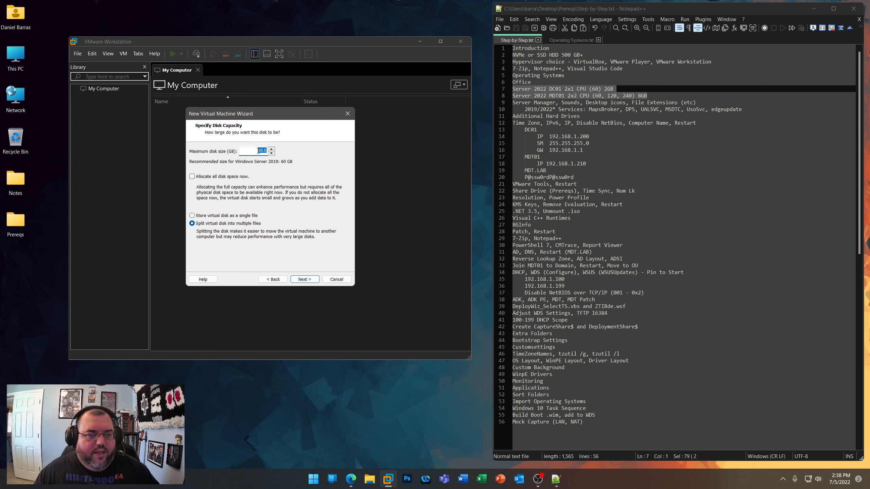
pyautogui.click(191, 216)
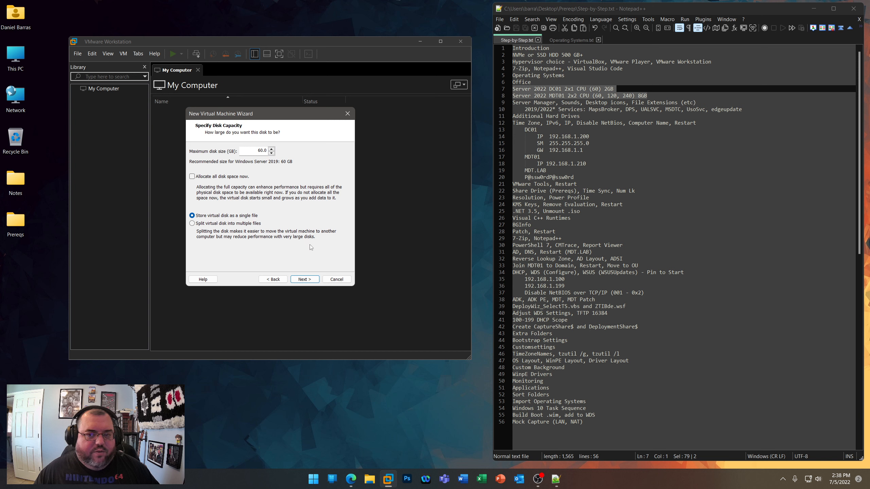
pyautogui.click(305, 279)
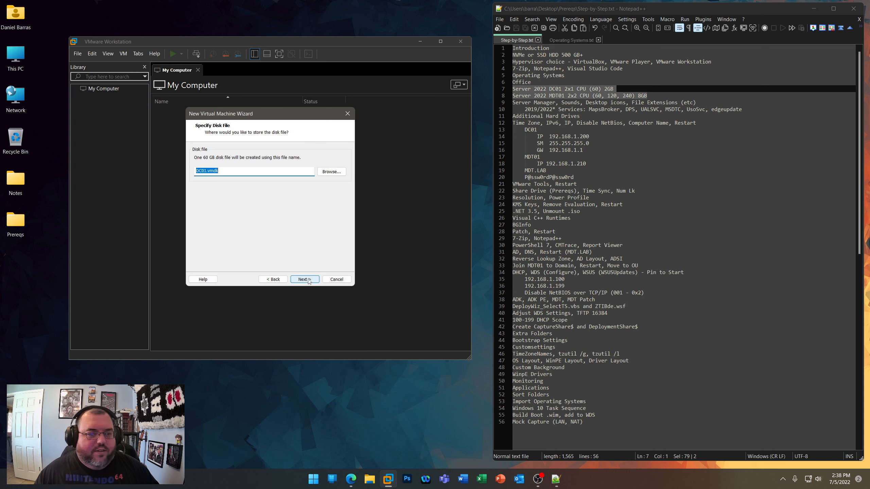
pyautogui.click(305, 280)
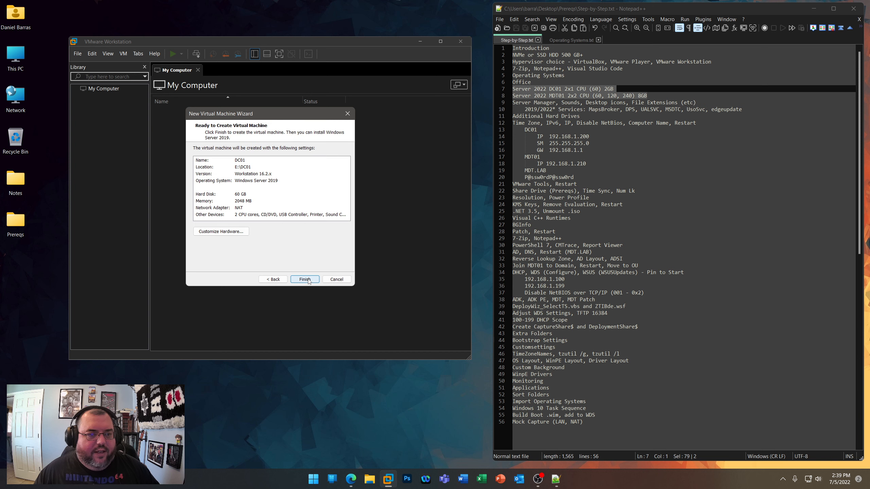
# - Remove the printer from DC01's hardware
pyautogui.click(221, 231)
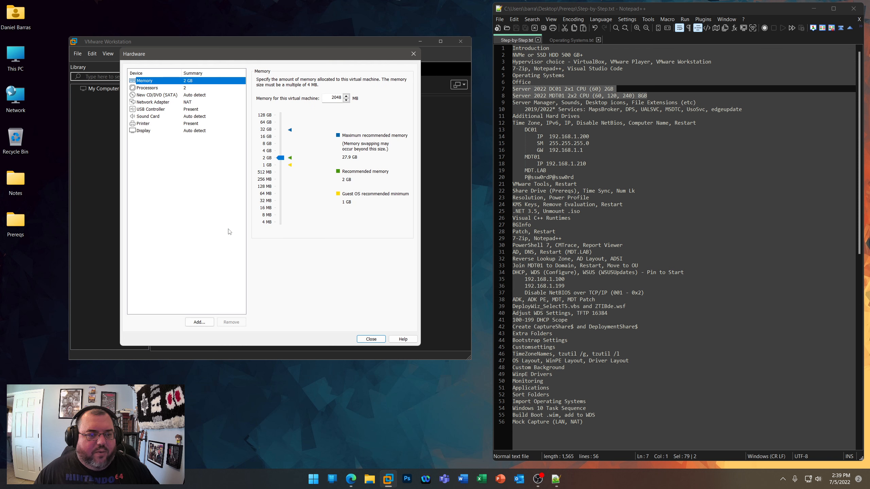
pyautogui.click(145, 124)
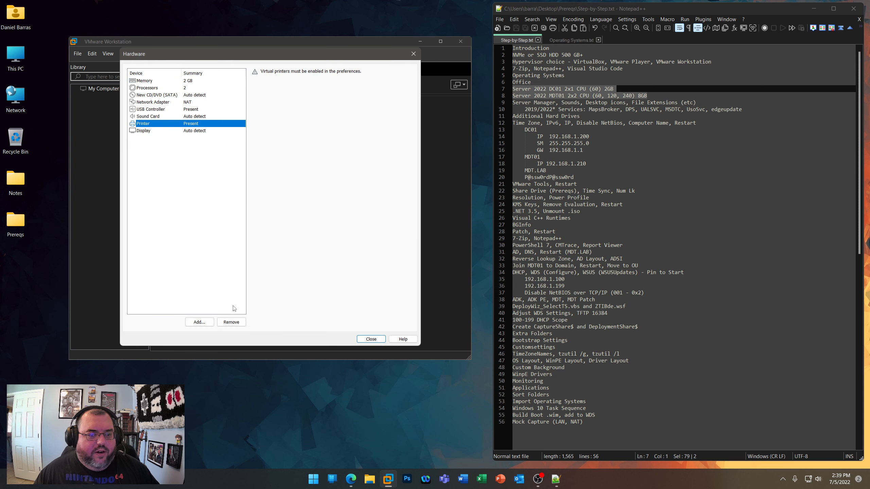
pyautogui.click(233, 322)
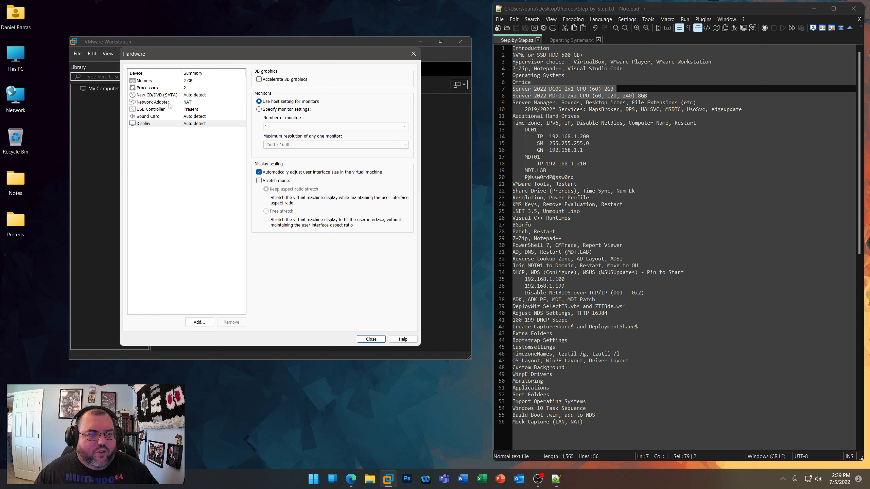
# - Connect DC01's network adapter to the MDTLAB LAN segment and finish creating the virtual machine
pyautogui.click(155, 103)
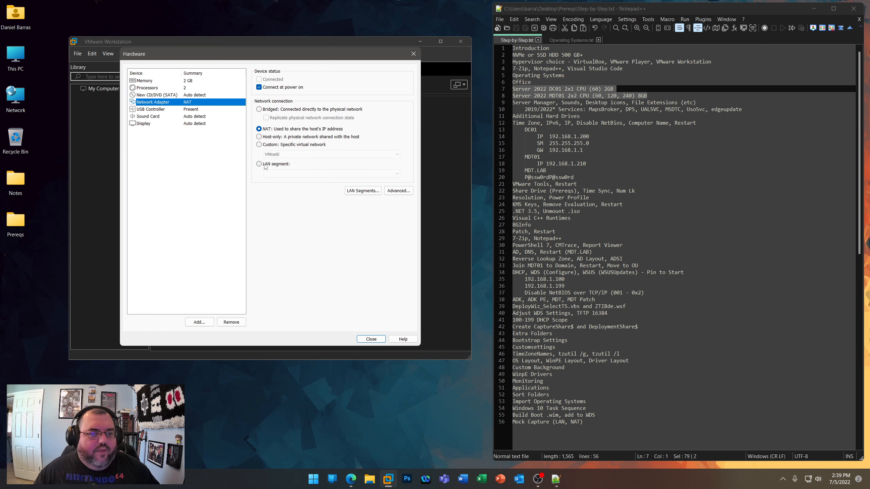
pyautogui.click(369, 192)
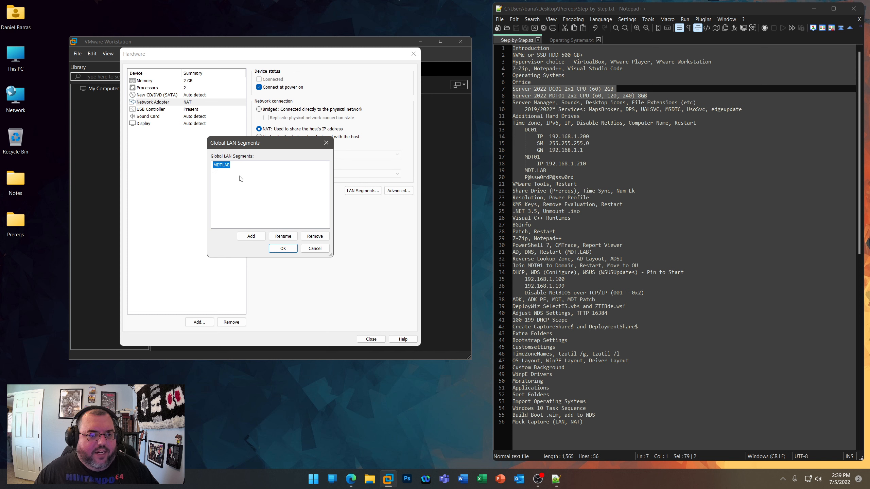
pyautogui.click(283, 248)
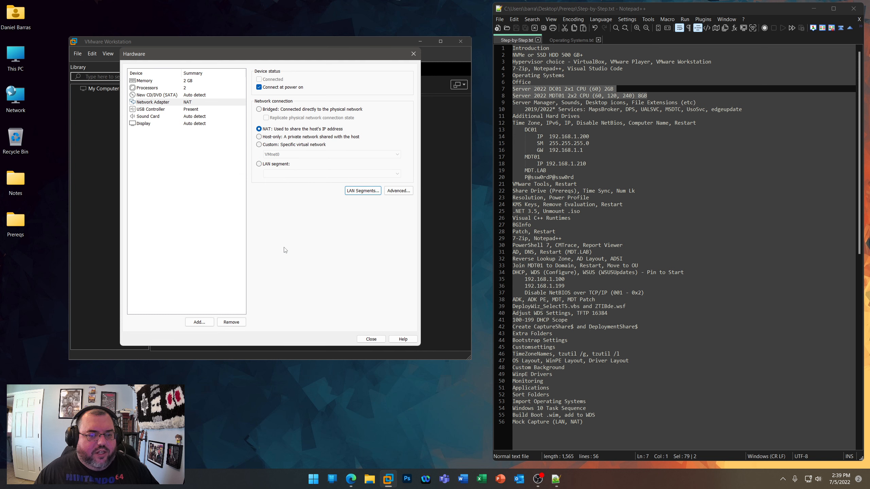
pyautogui.click(259, 164)
pyautogui.click(287, 173)
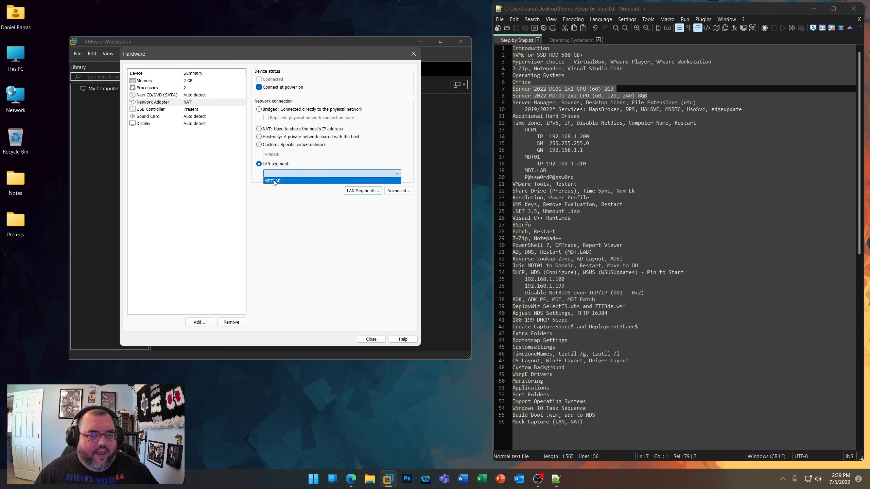
pyautogui.click(275, 181)
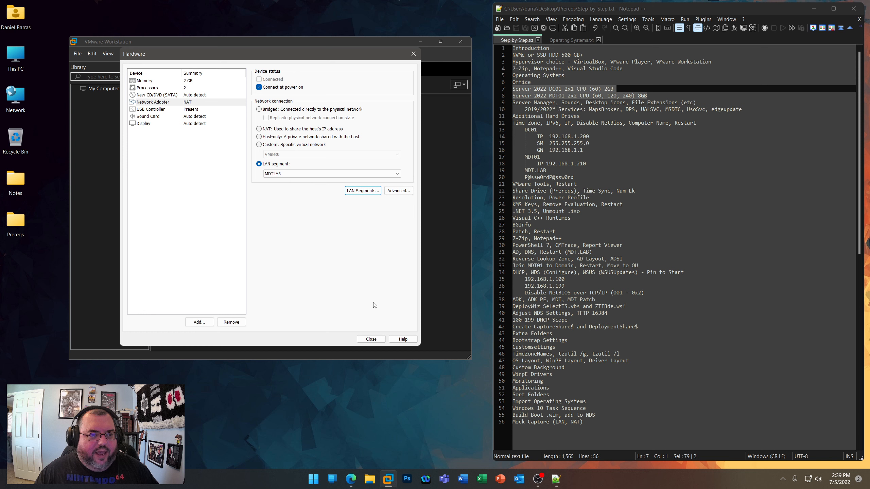
pyautogui.click(373, 338)
pyautogui.click(305, 279)
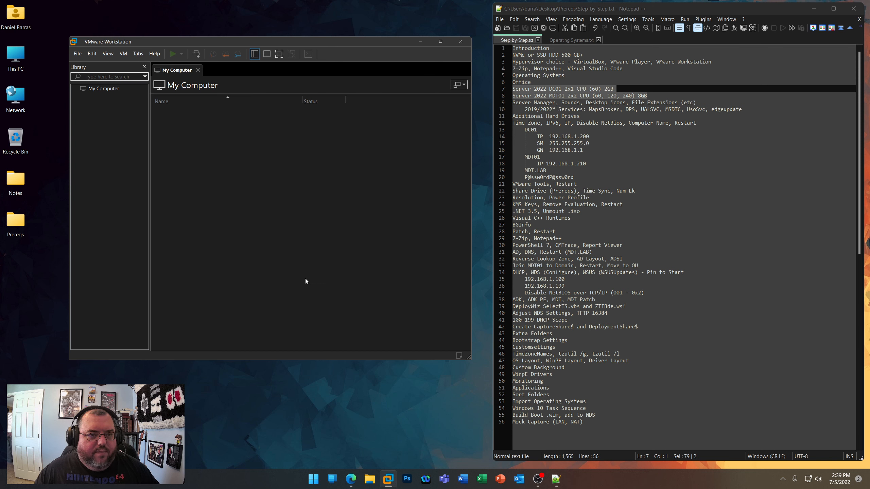
# - Start a second custom virtual machine with Workstation 16.2.x compatibility, later operating system installation and Windows Server 2019 as the guest
pyautogui.rightClick(104, 116)
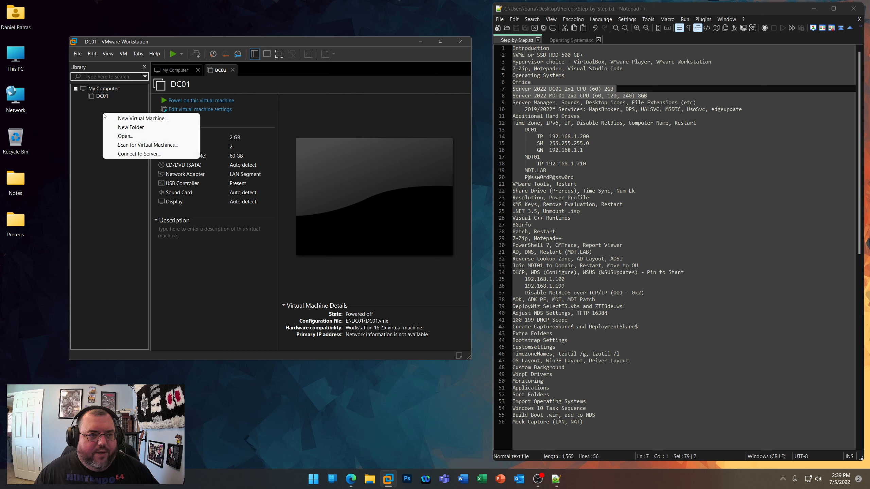
pyautogui.click(111, 120)
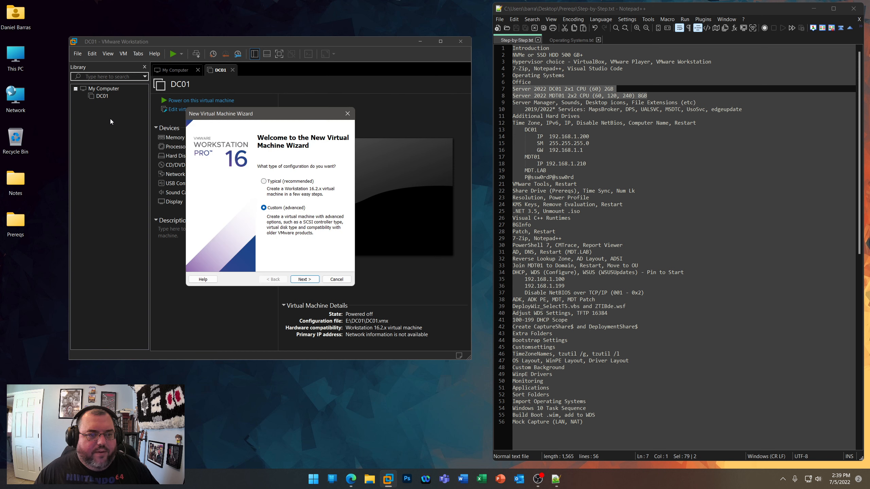
pyautogui.click(311, 280)
pyautogui.click(304, 280)
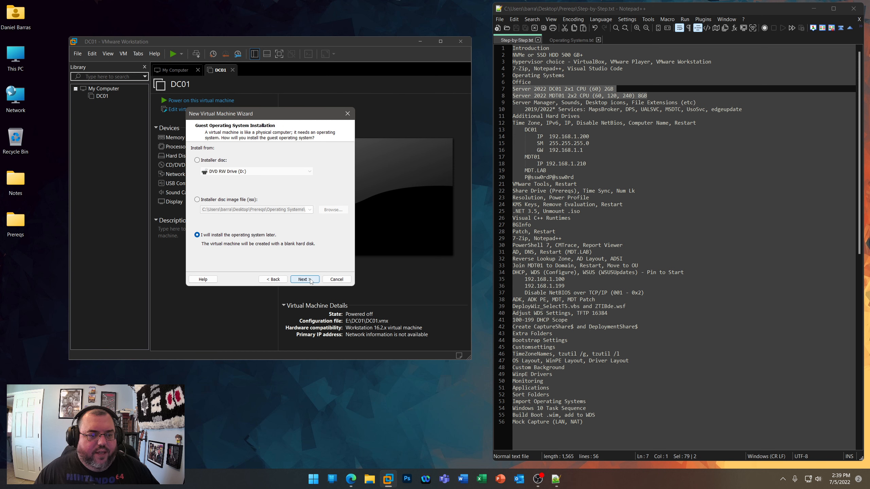
pyautogui.click(304, 279)
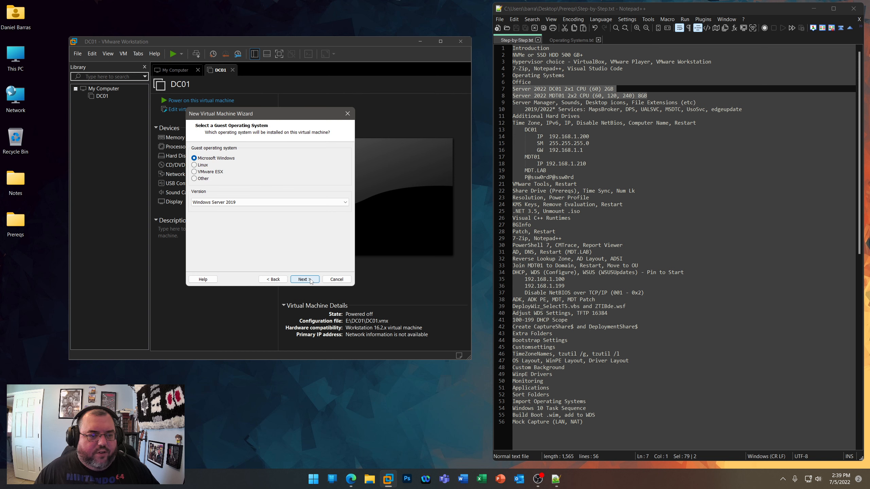
pyautogui.click(304, 279)
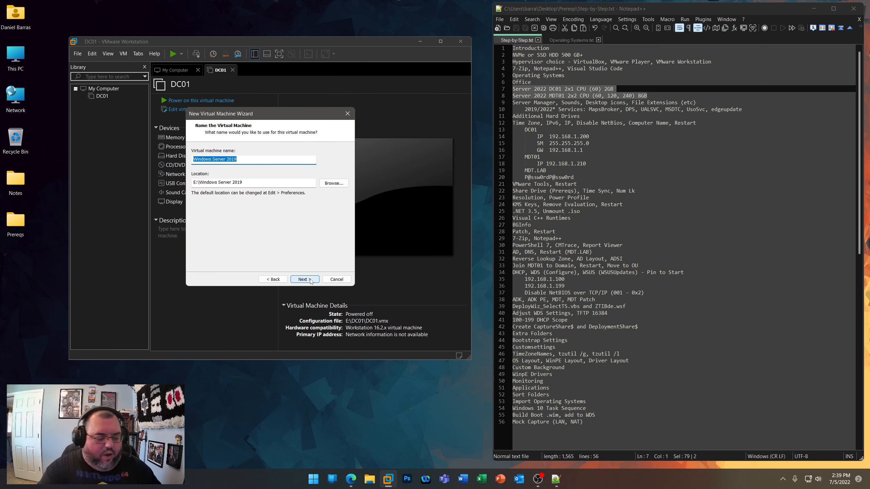
# - Name the new virtual machine MDT01 and accept UEFI firmware without Secure Boot
pyautogui.write('MDT01')
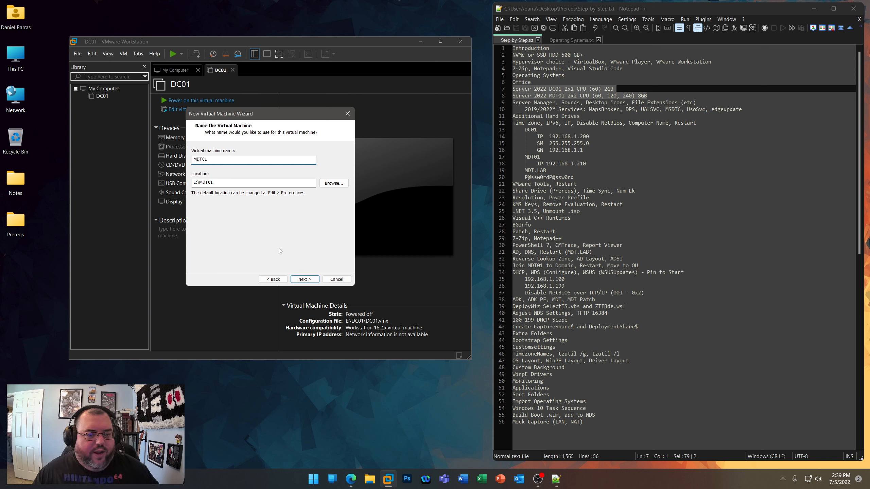
pyautogui.click(308, 282)
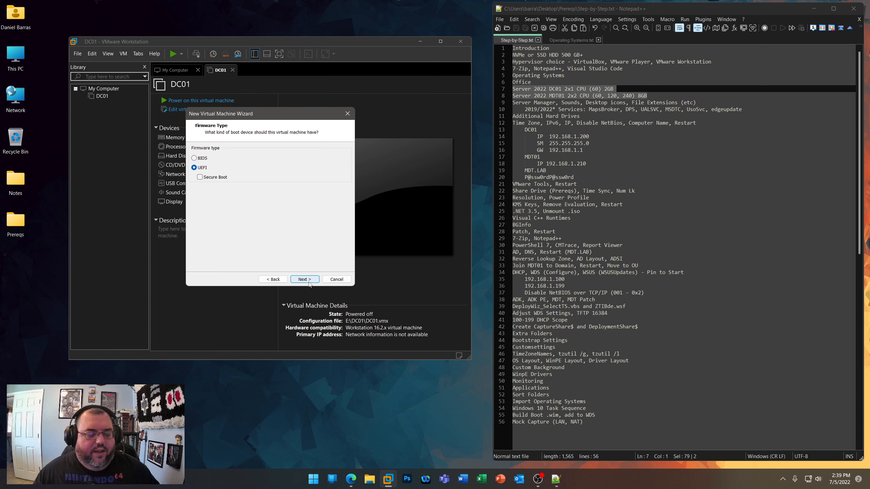
pyautogui.click(310, 280)
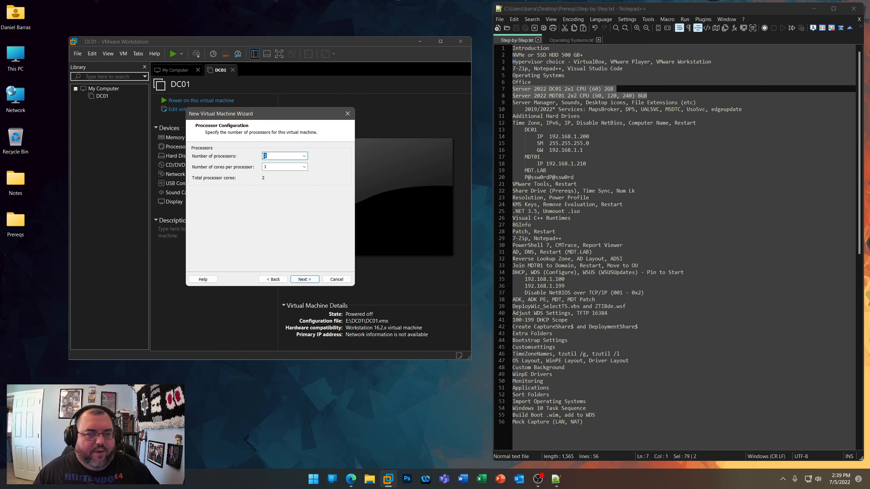
# - Configure MDT01 with 2 processors and 2 cores per processor
pyautogui.click(304, 167)
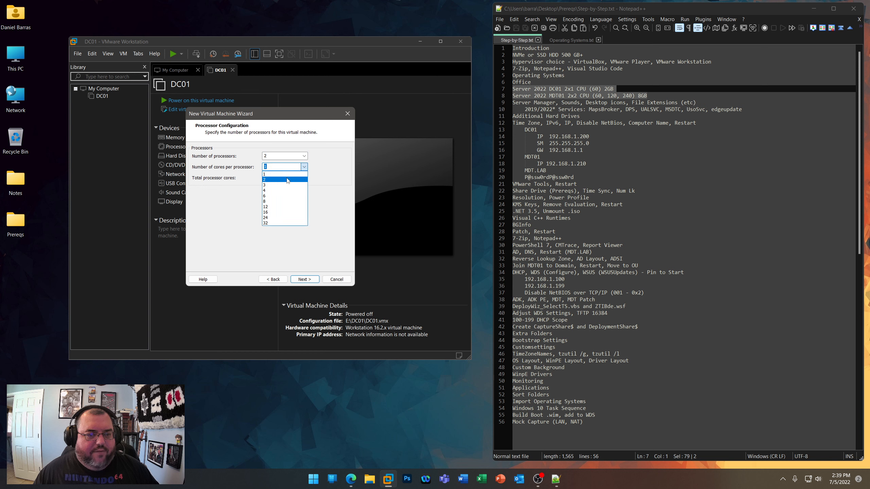
pyautogui.click(287, 180)
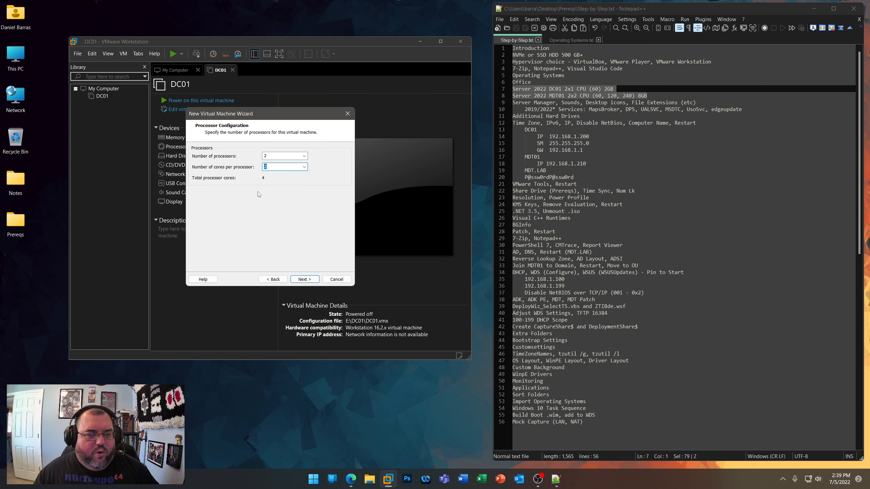
pyautogui.click(303, 279)
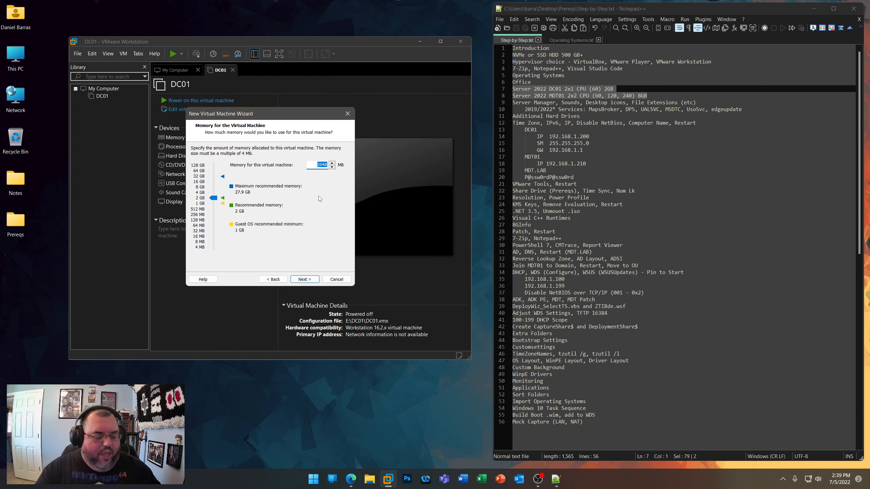
# - Set MDT01's memory to 8192 MB and move the Step-by-Step.txt window aside to uncover the host's system information on the desktop
pyautogui.write('8192')
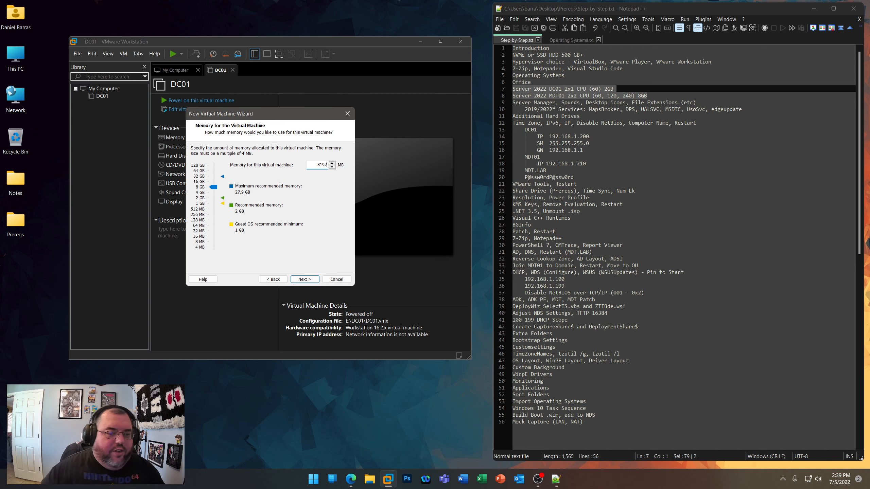
pyautogui.moveTo(761, 11); pyautogui.dragTo(684, 8)
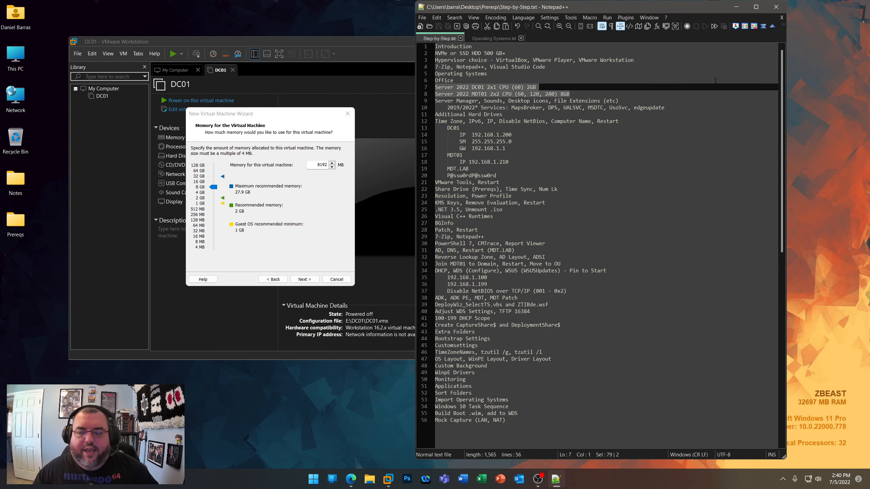
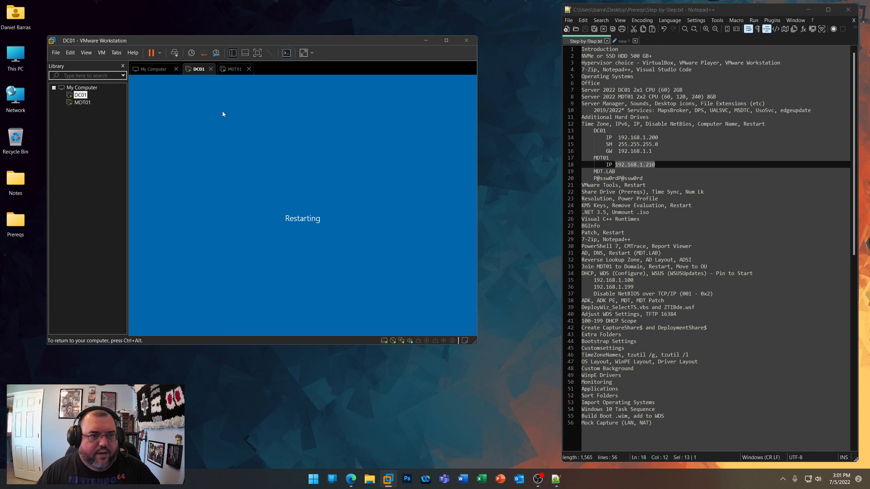
# - Finish the VMware Tools setup wizard on MDT01 and restart the virtual machine
pyautogui.click(234, 70)
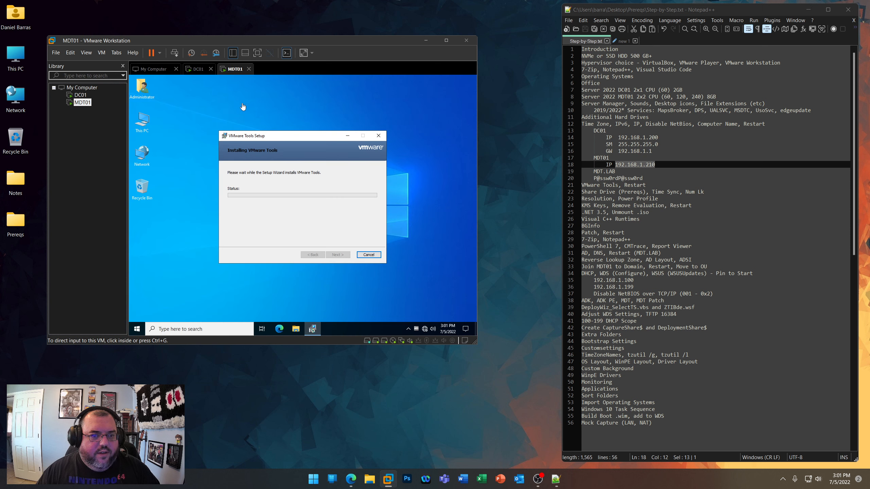
pyautogui.click(255, 144)
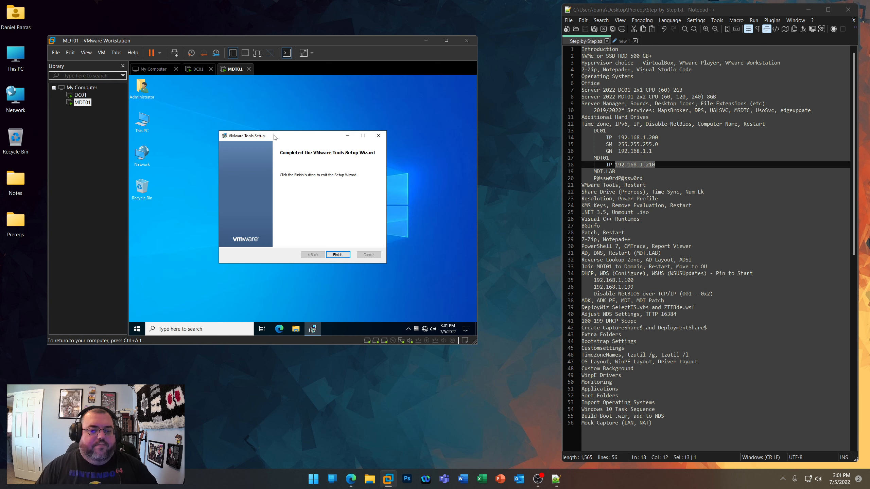
pyautogui.click(336, 254)
pyautogui.click(279, 218)
# - Highlight the Share Drive and Time Sync line in Step-by-Step.txt and enable guest time synchronization with the host for DC01
pyautogui.moveTo(704, 193); pyautogui.dragTo(581, 193)
pyautogui.click(198, 69)
pyautogui.hotkey('ctrl', 'd')
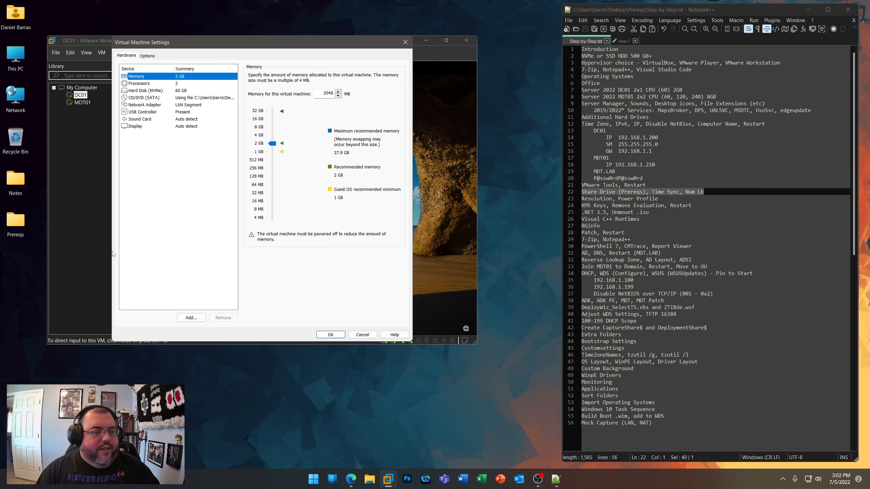
pyautogui.click(147, 55)
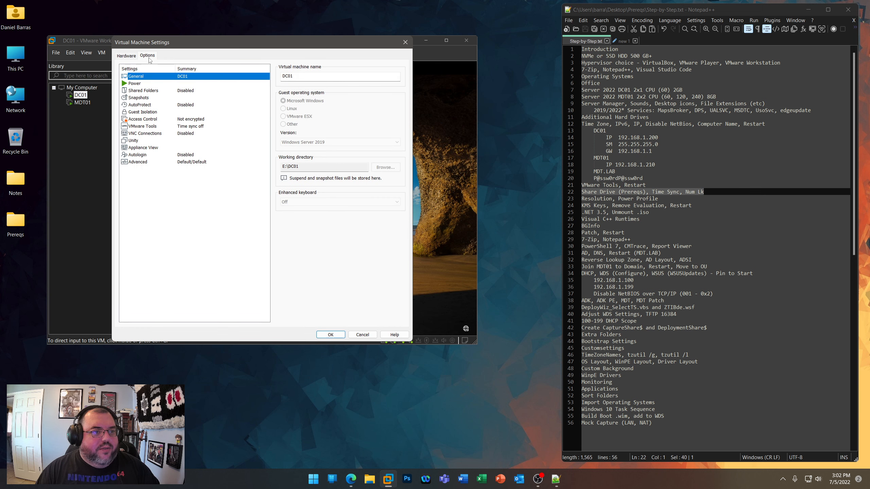
pyautogui.click(150, 127)
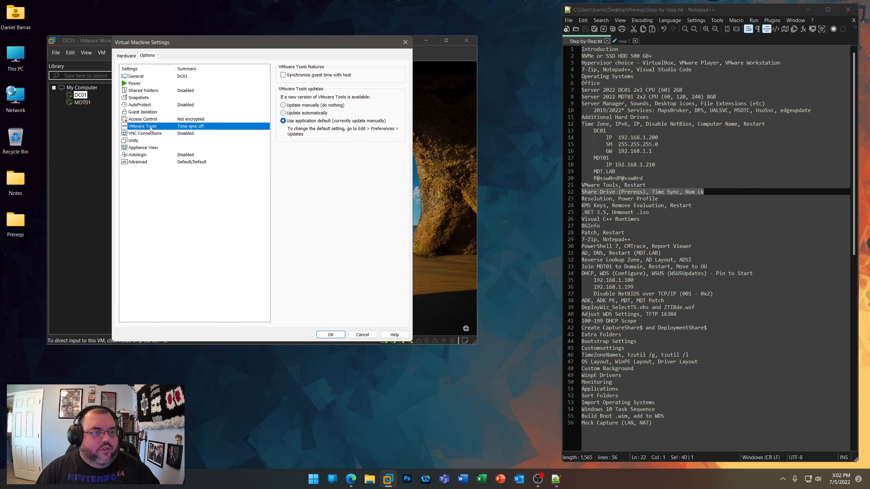
pyautogui.click(283, 75)
# - Set DC01's folder sharing to always enabled, mapped as a network drive, and share the desktop's Prereqs folder with it
pyautogui.click(145, 90)
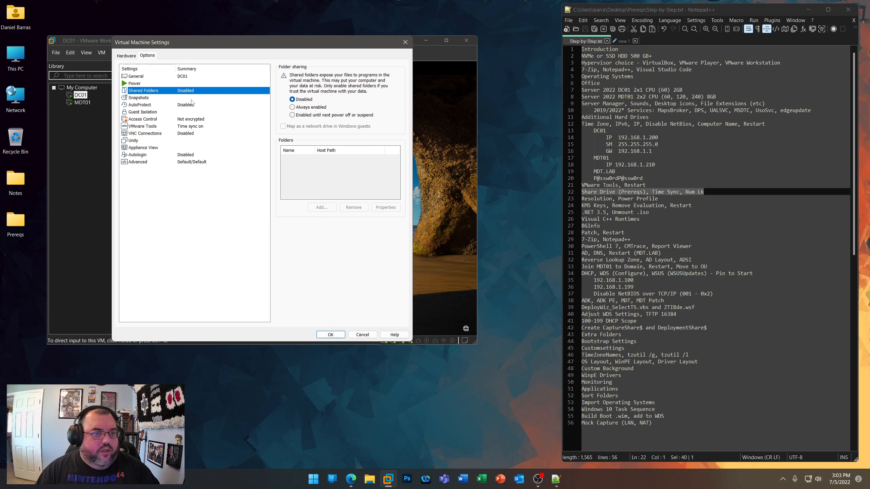
pyautogui.click(293, 107)
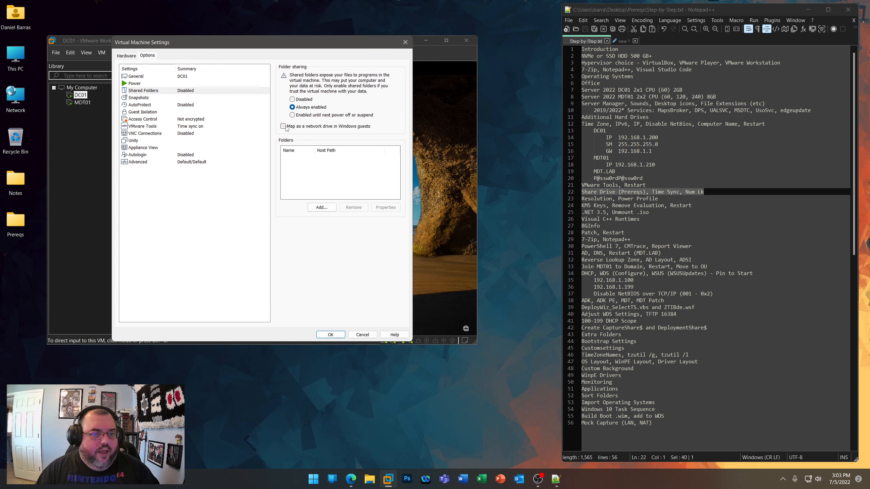
pyautogui.click(321, 207)
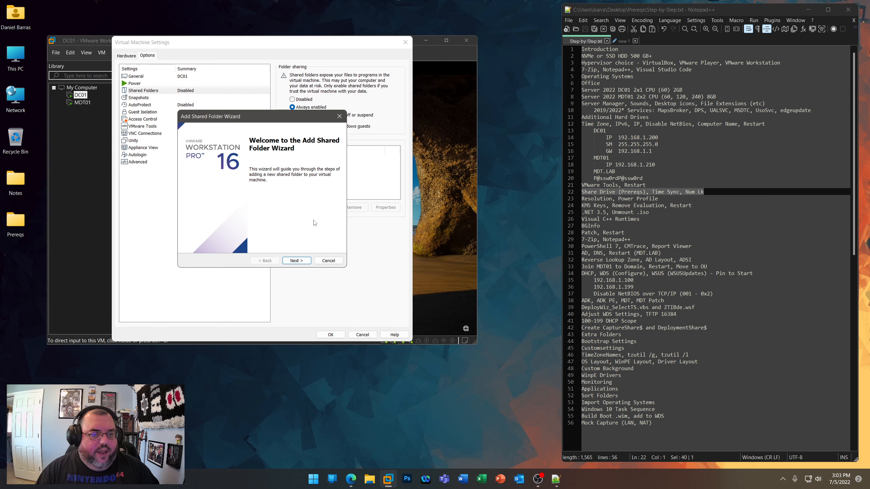
pyautogui.click(297, 260)
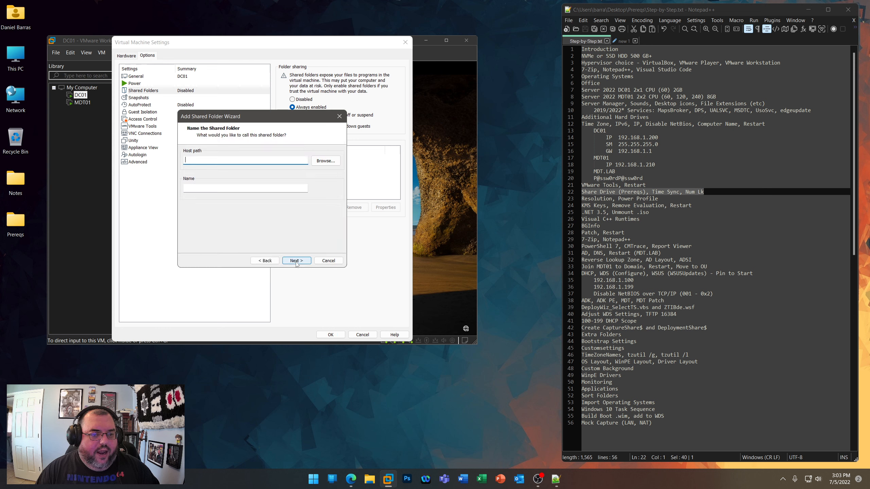
pyautogui.click(323, 161)
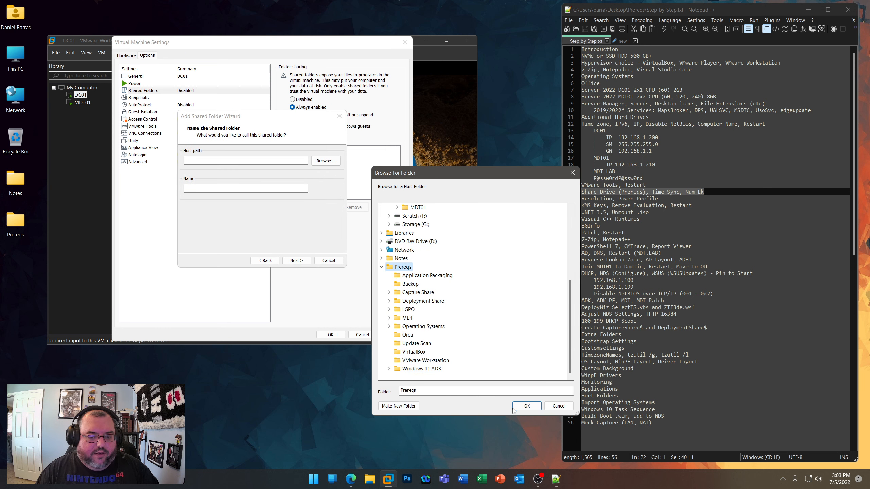
pyautogui.click(526, 406)
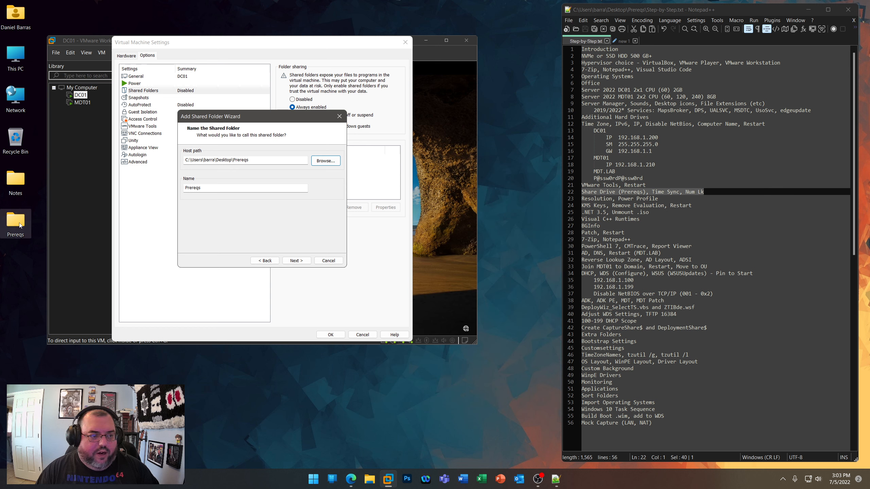
pyautogui.click(295, 261)
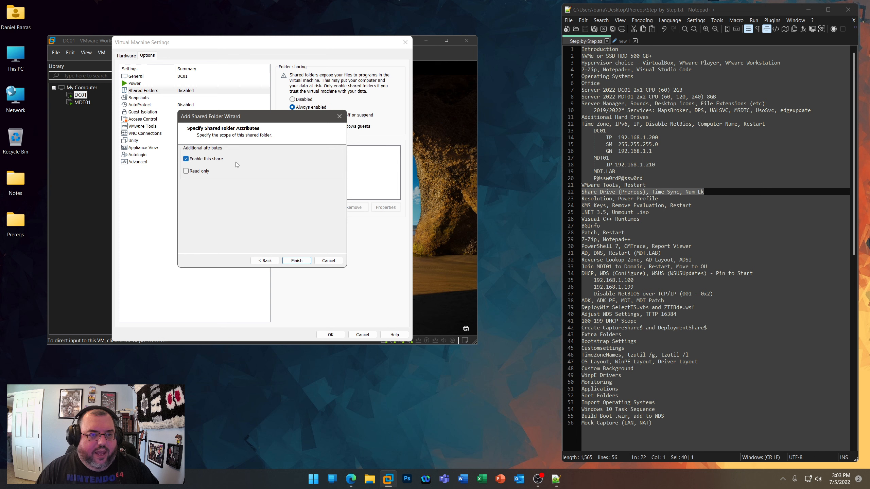
pyautogui.click(303, 262)
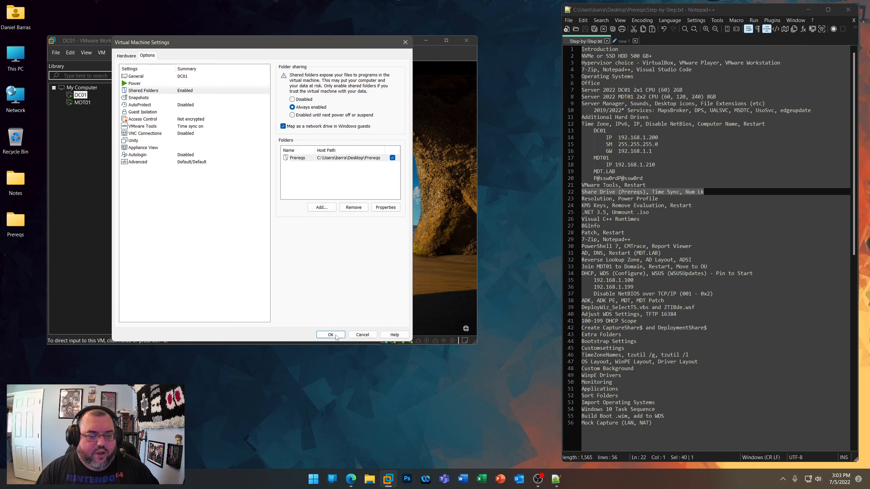
pyautogui.click(330, 334)
# - Set MDT01's VMware Tools to update automatically and synchronize guest time with the host
pyautogui.click(83, 103)
pyautogui.rightClick(85, 107)
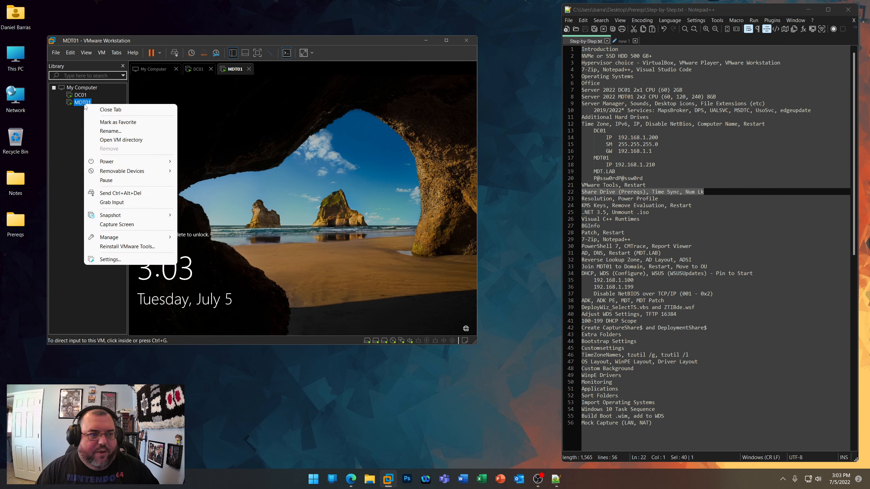
pyautogui.click(118, 263)
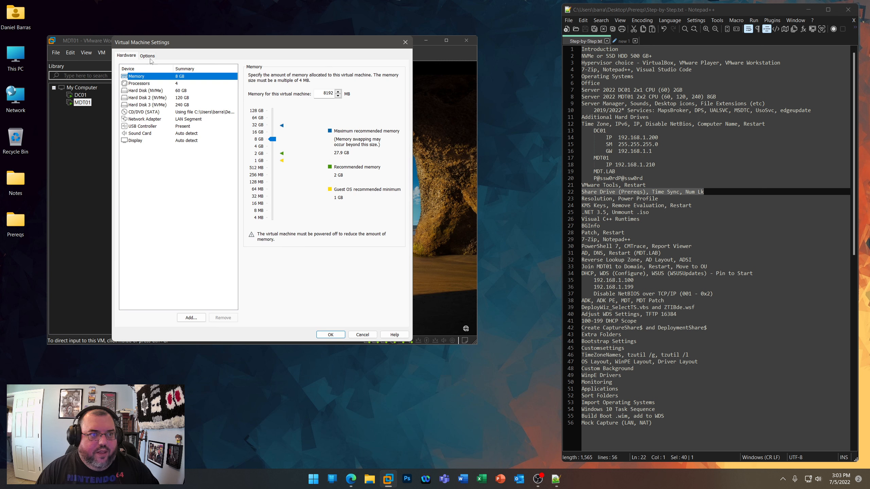
pyautogui.click(150, 58)
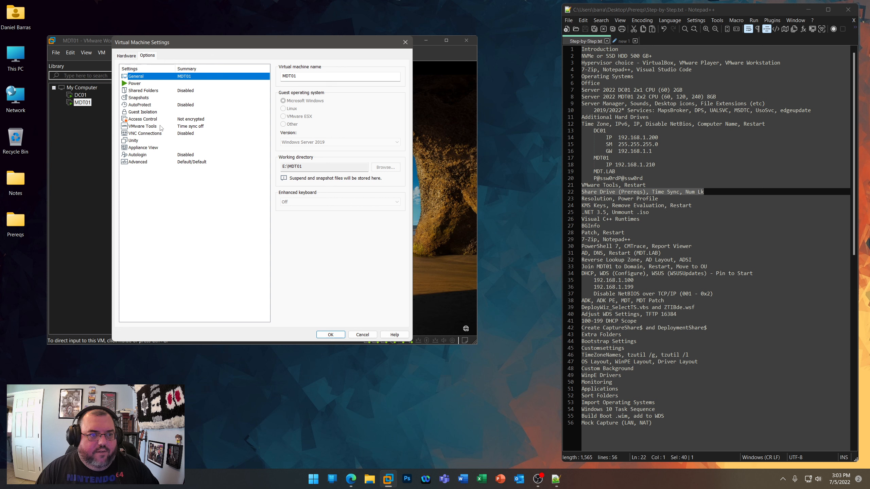
pyautogui.click(161, 127)
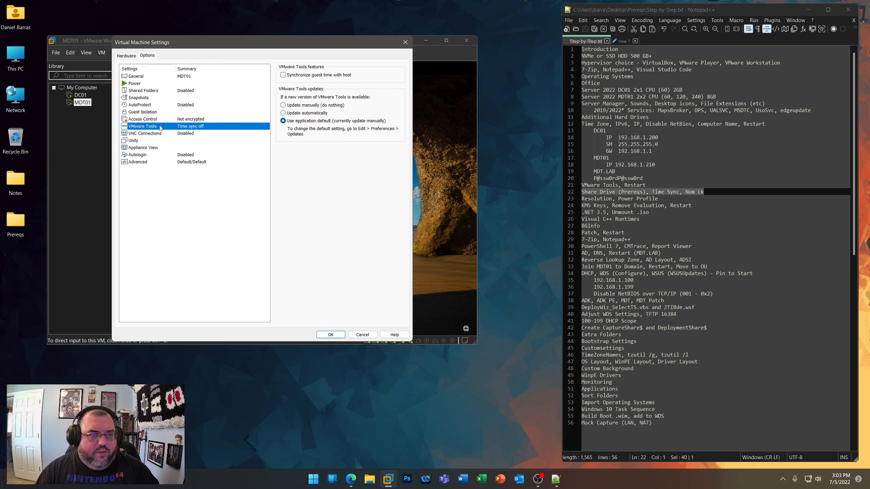
pyautogui.click(289, 114)
pyautogui.click(284, 75)
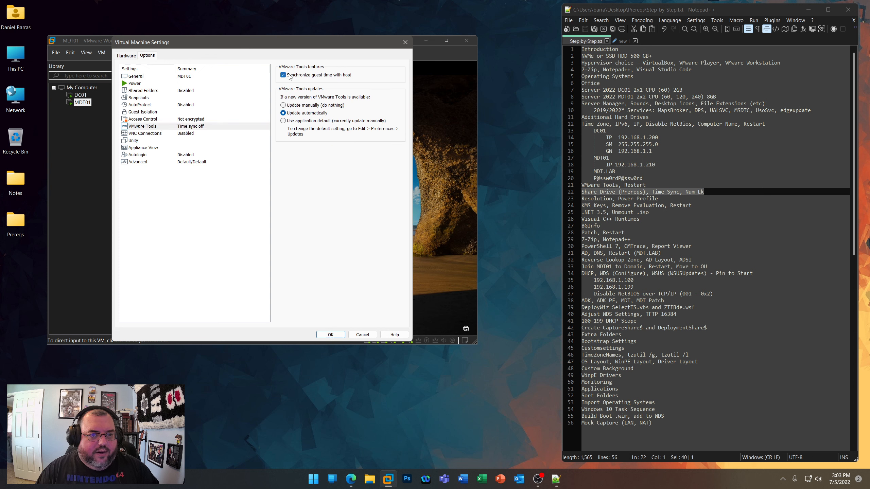
# - Set MDT01's folder sharing to always enabled, add the Prereqs folder as a share and save the virtual machine settings
pyautogui.click(143, 90)
pyautogui.click(292, 107)
pyautogui.click(322, 207)
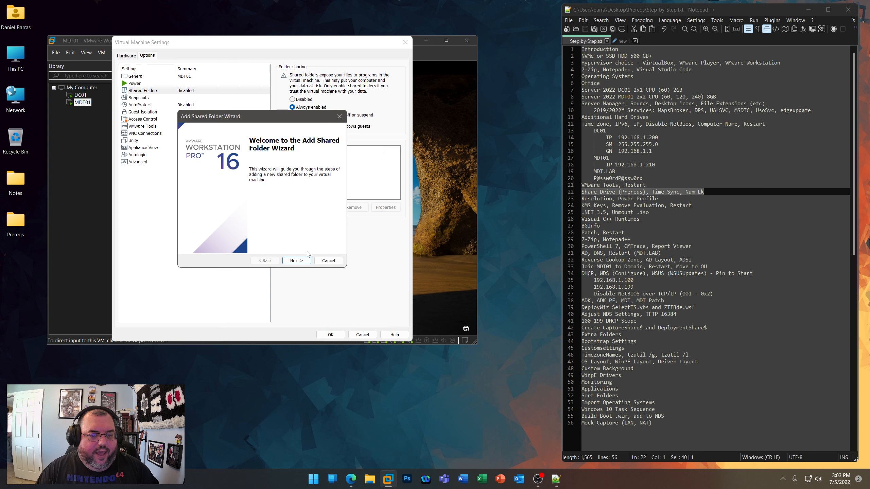
pyautogui.click(297, 259)
pyautogui.click(325, 161)
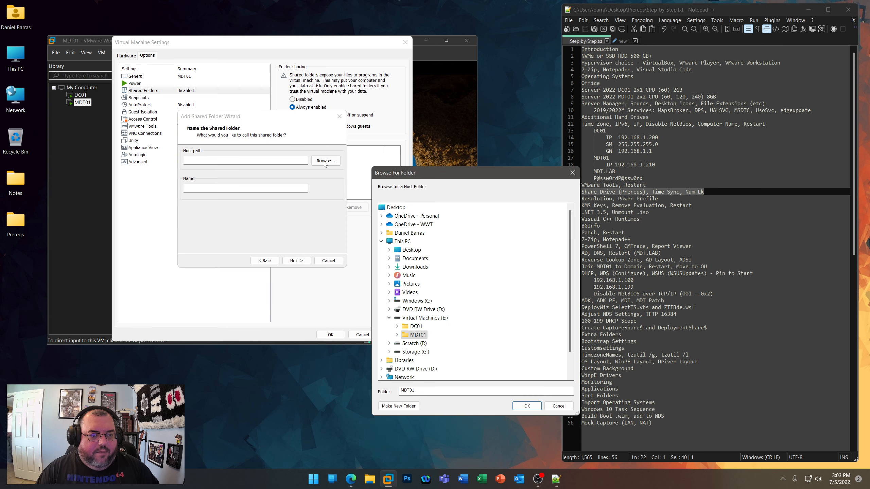
pyautogui.click(402, 369)
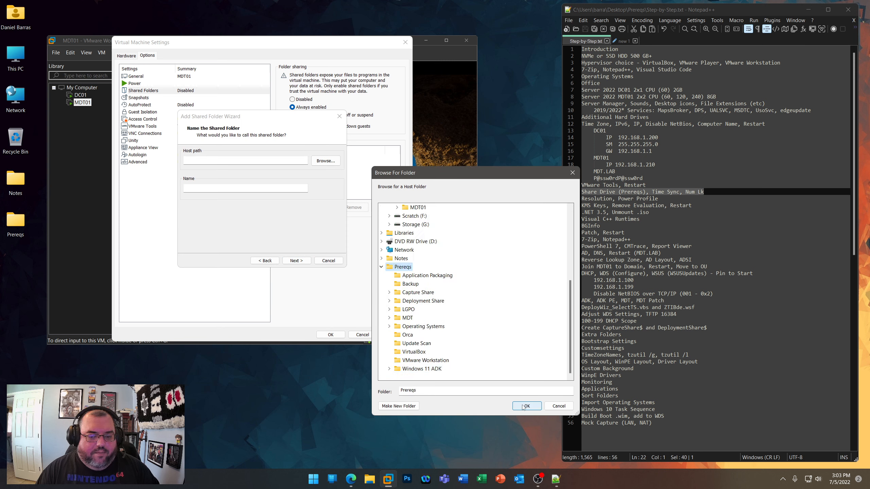
pyautogui.click(527, 406)
pyautogui.click(297, 260)
pyautogui.click(297, 261)
pyautogui.click(331, 335)
# - Unlock DC01 and sign in as Administrator with the account password
pyautogui.click(199, 69)
pyautogui.click(297, 204)
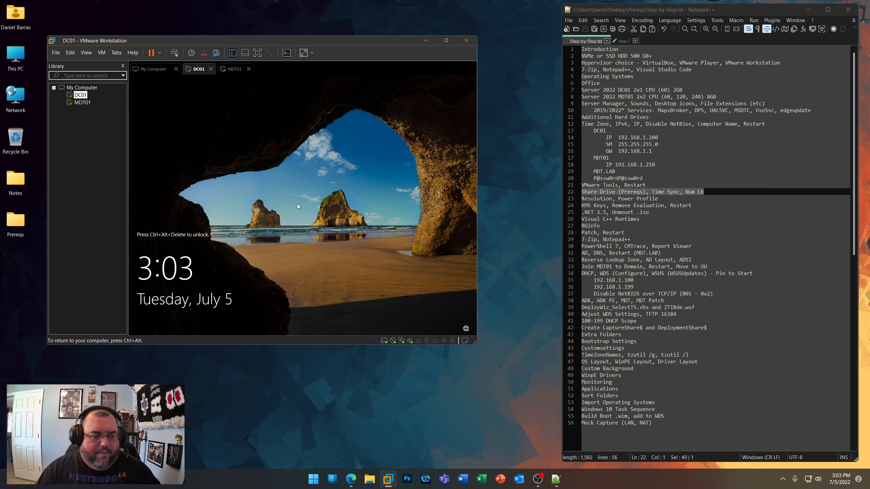
pyautogui.press('ctrl+alt+Insert')
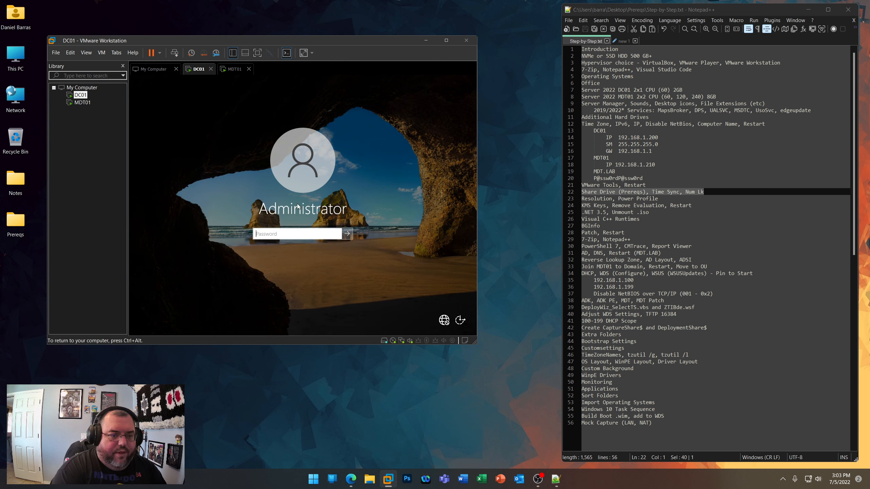
pyautogui.write('P@ssw0r')
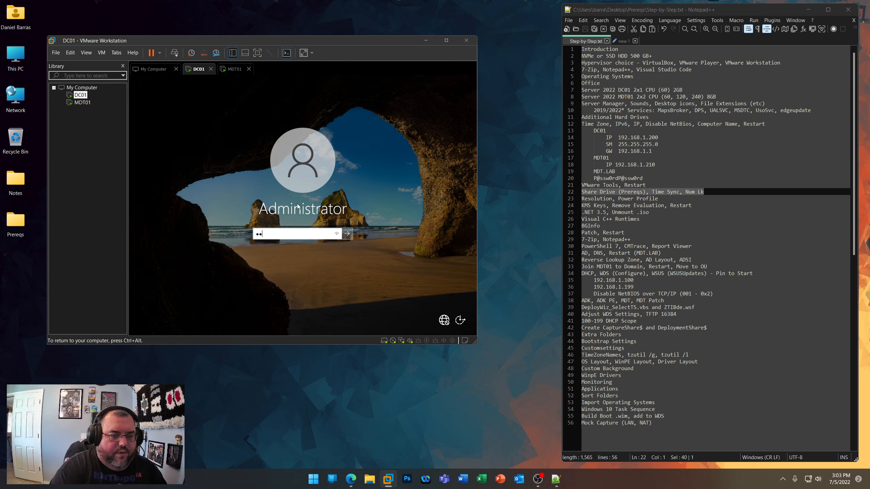
pyautogui.write('dP@ssw0rd')
pyautogui.press('Return')
# - Switch to MDT01 and sign in as Administrator with the account password
pyautogui.click(234, 69)
pyautogui.click(332, 215)
pyautogui.press('ctrl+alt+Insert')
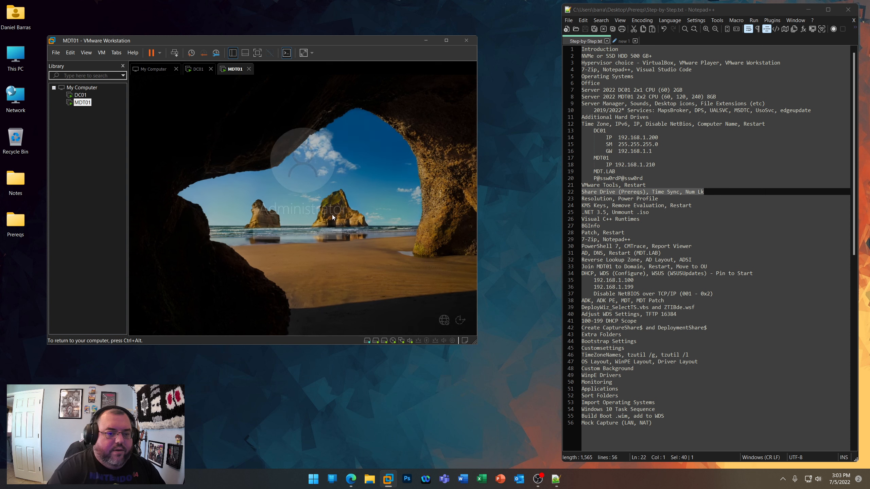
pyautogui.write('P@ssw0rdP@ssw0r')
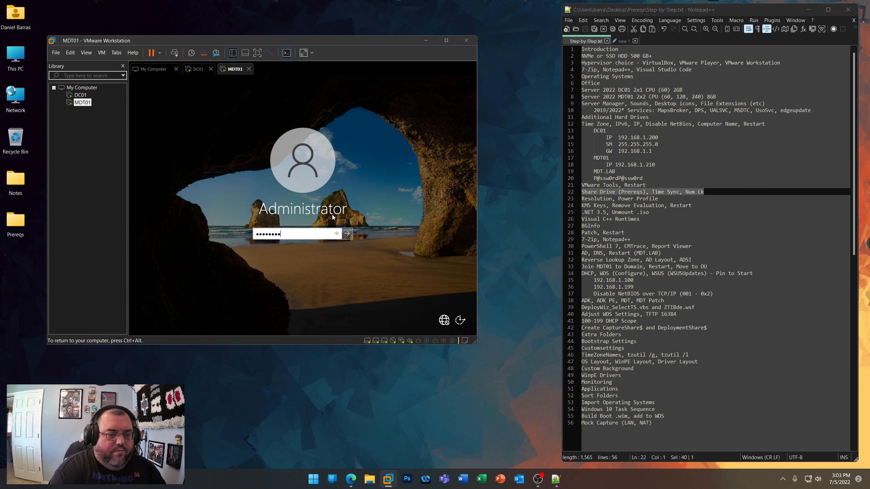
pyautogui.write('d')
pyautogui.press('Return')
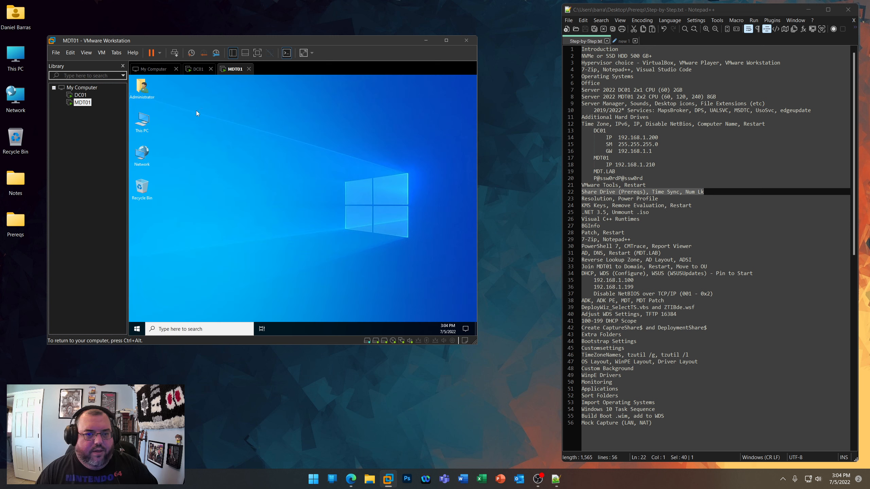
# - Check the DC01 and MDT01 desktops, then review the Num Lk and Resolution, Power Profile items in Step-by-Step.txt
pyautogui.click(198, 69)
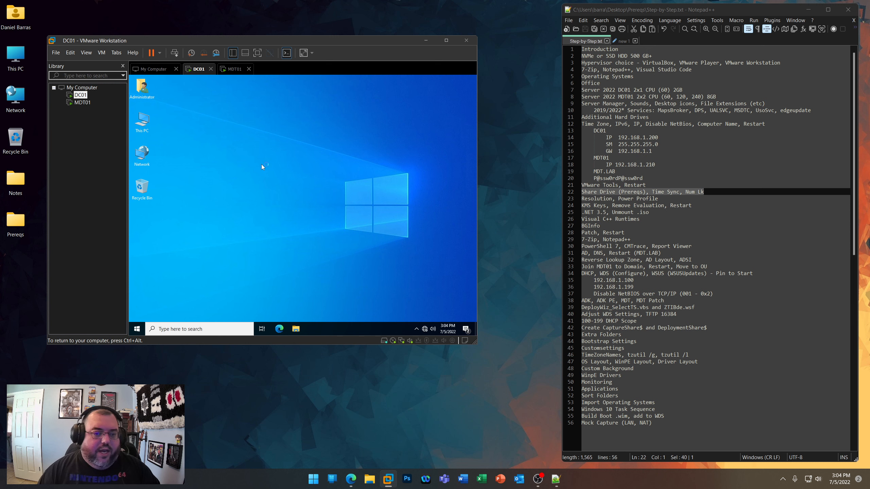
pyautogui.click(233, 69)
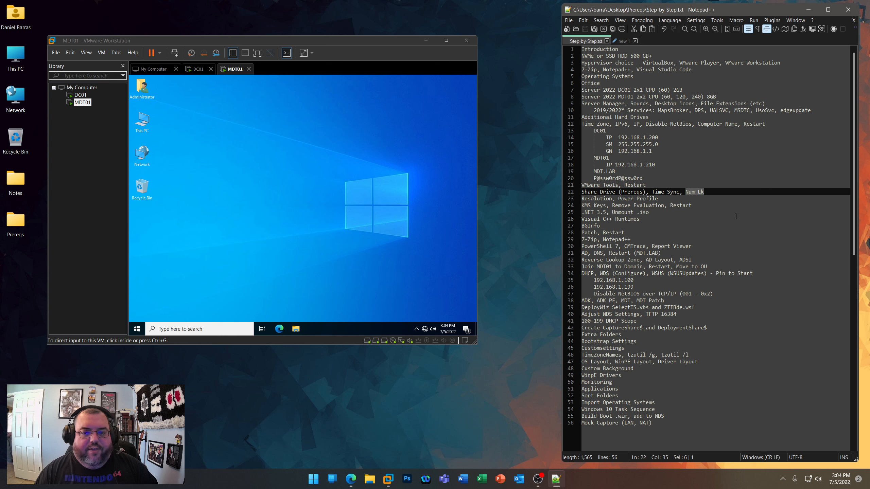
pyautogui.click(713, 193)
pyautogui.moveTo(714, 193); pyautogui.dragTo(682, 192)
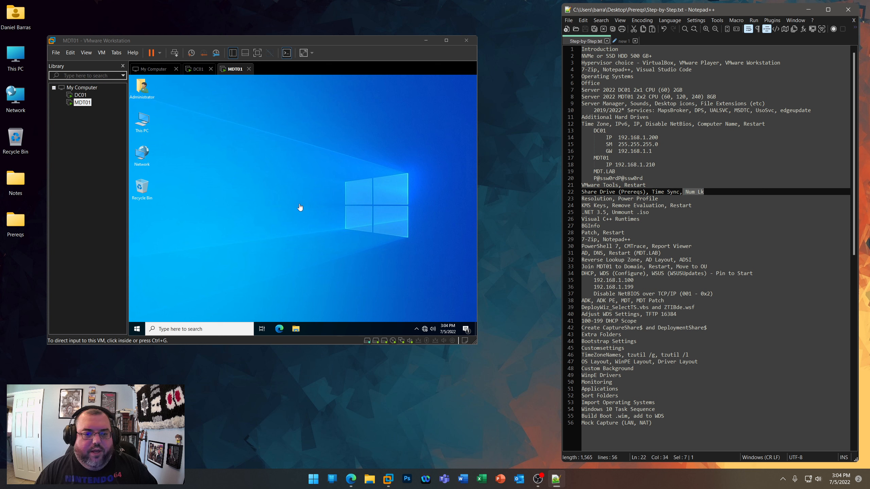
pyautogui.click(622, 200)
# - Set the display resolution of the DC01 virtual machine to 1440 × 900 in its display settings
pyautogui.click(280, 147)
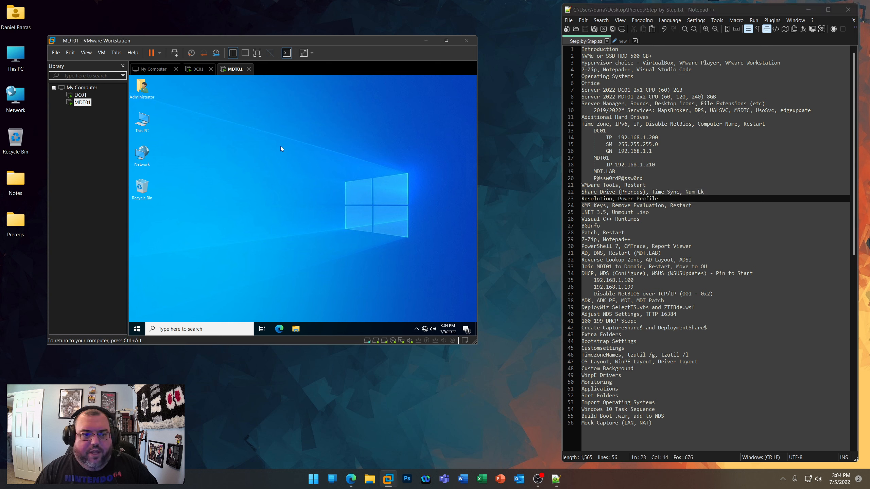
pyautogui.rightClick(245, 137)
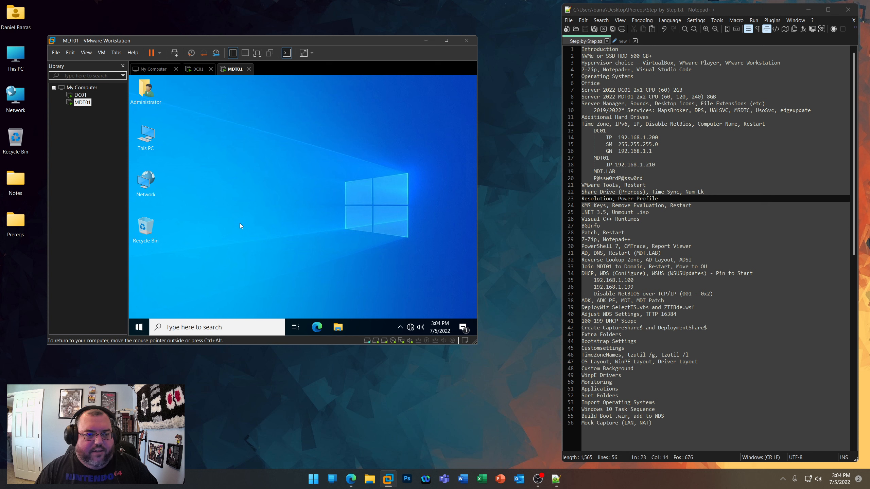
pyautogui.click(198, 69)
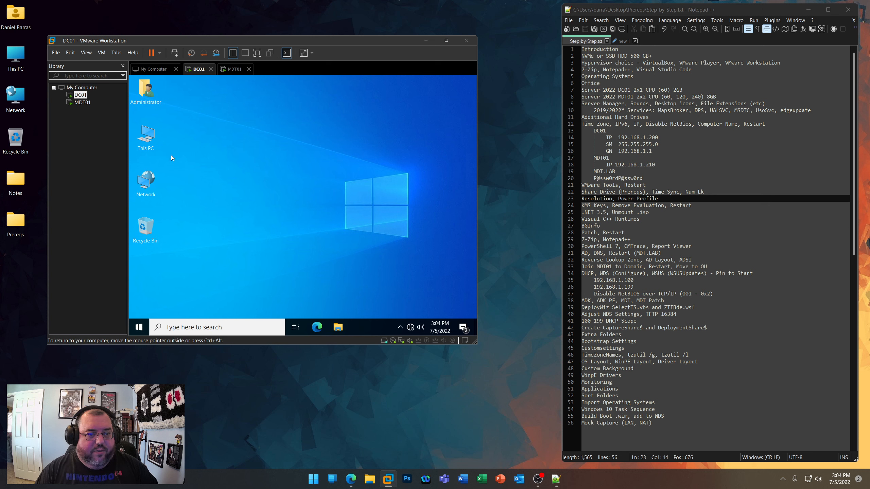
pyautogui.rightClick(274, 138)
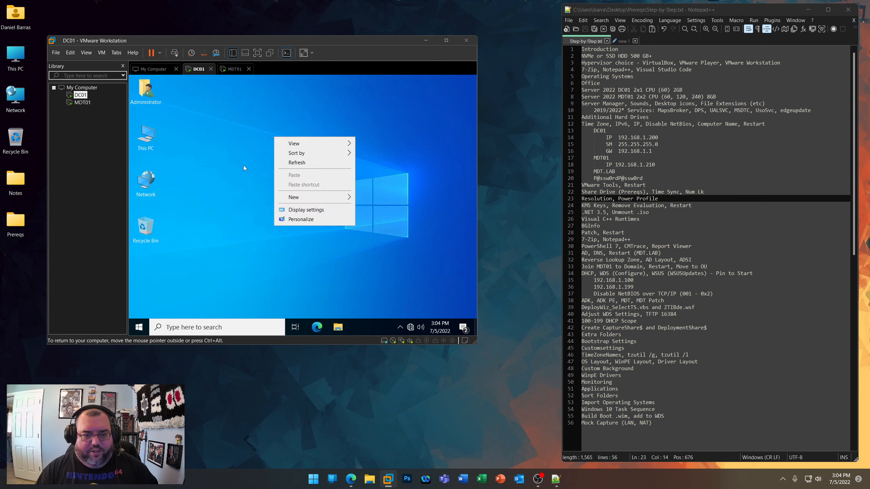
pyautogui.click(298, 211)
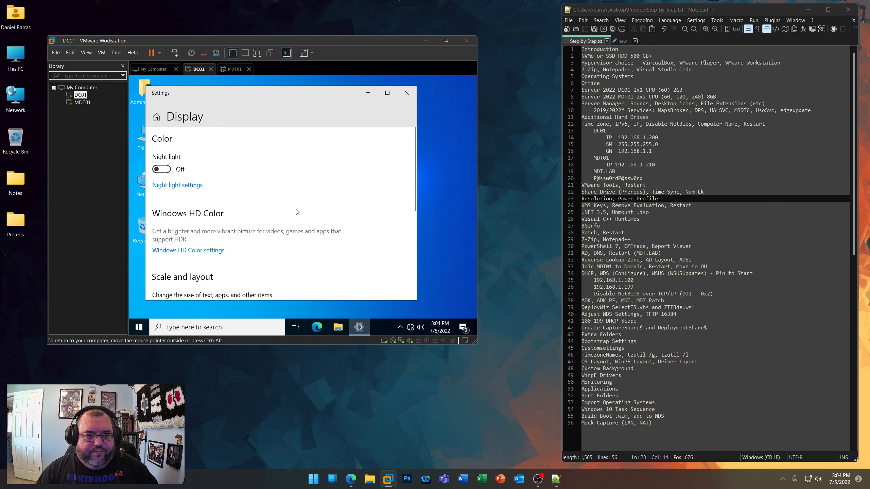
pyautogui.scroll(-3, 266, 262)
pyautogui.click(265, 261)
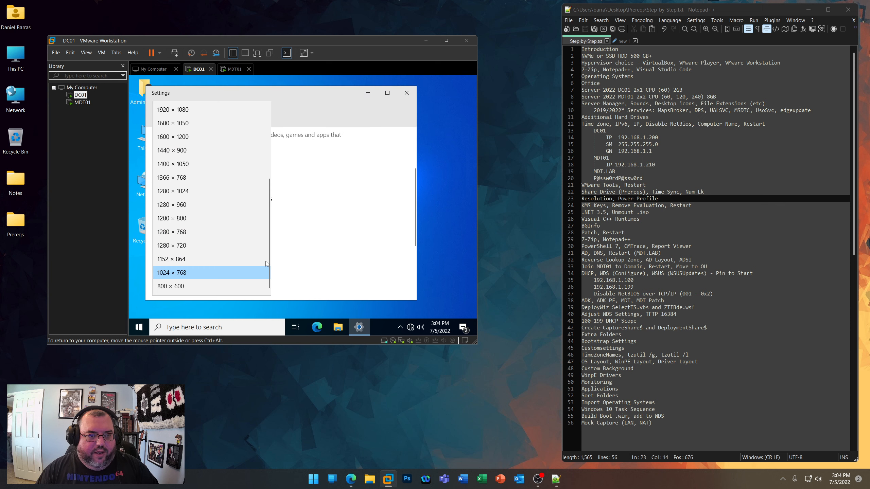
pyautogui.click(171, 151)
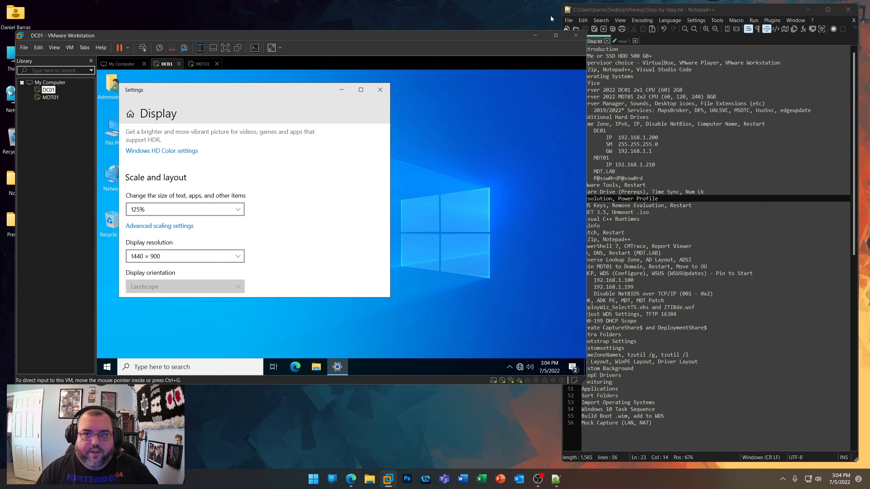
# - Narrow the Step-by-Step.txt window to clear the enlarged DC01 window, and close DC01's display settings
pyautogui.moveTo(562, 15); pyautogui.dragTo(602, 16)
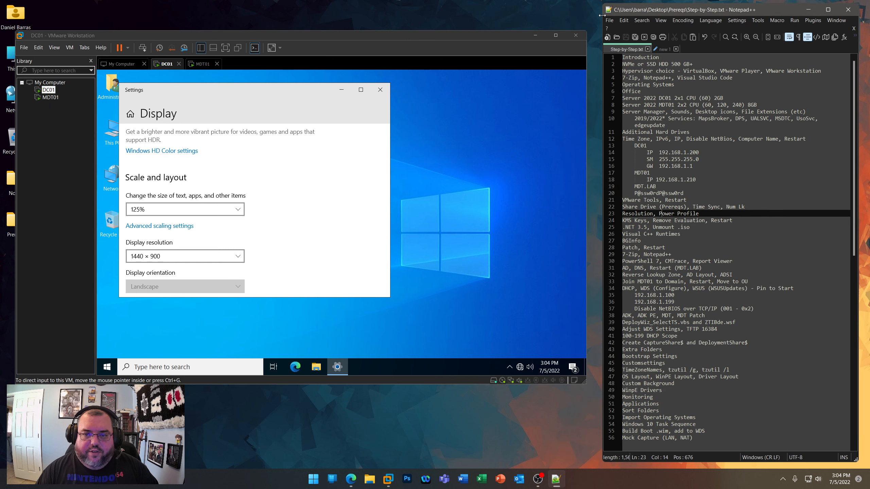
pyautogui.moveTo(372, 36); pyautogui.dragTo(375, 36)
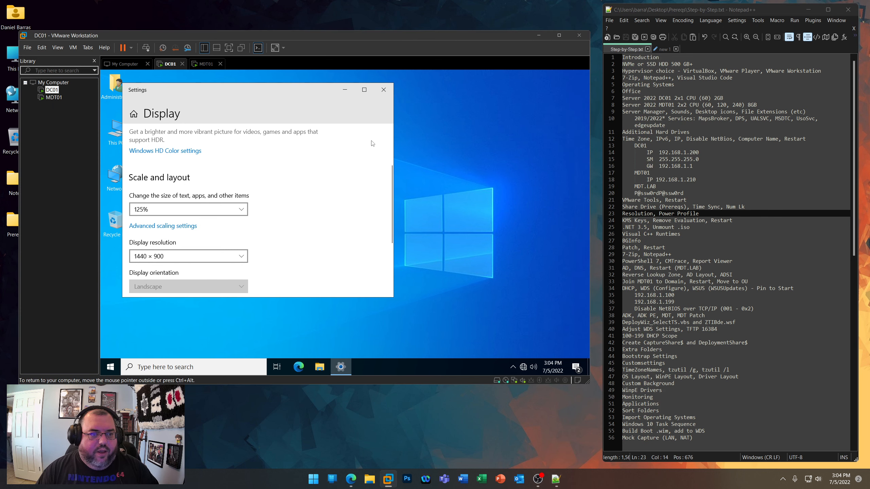
pyautogui.click(383, 89)
# - Set MDT01's display resolution to match DC01's 1440 × 900 and close its display settings
pyautogui.click(206, 64)
pyautogui.rightClick(226, 131)
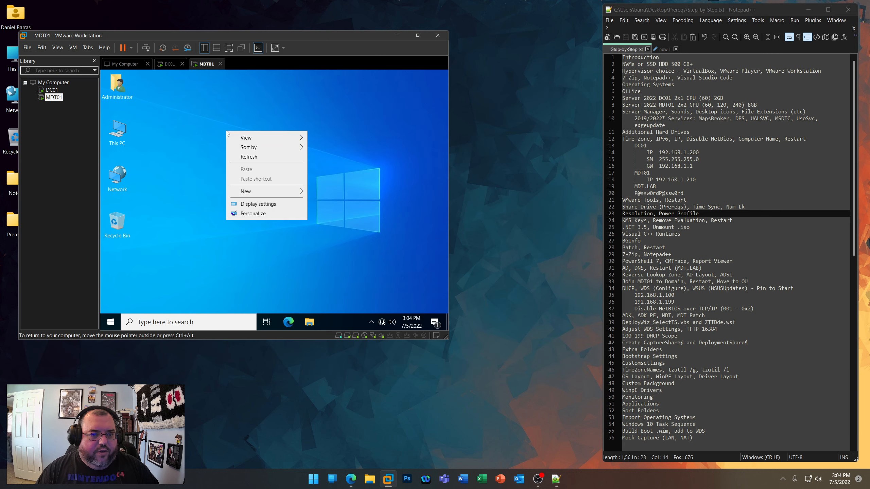
pyautogui.click(246, 206)
pyautogui.scroll(-5, 247, 209)
pyautogui.click(172, 205)
pyautogui.click(378, 87)
# - Open Control Panel on MDT01 and show all its items as large icons
pyautogui.write('control')
pyautogui.press('Return')
pyautogui.click(466, 133)
pyautogui.click(476, 154)
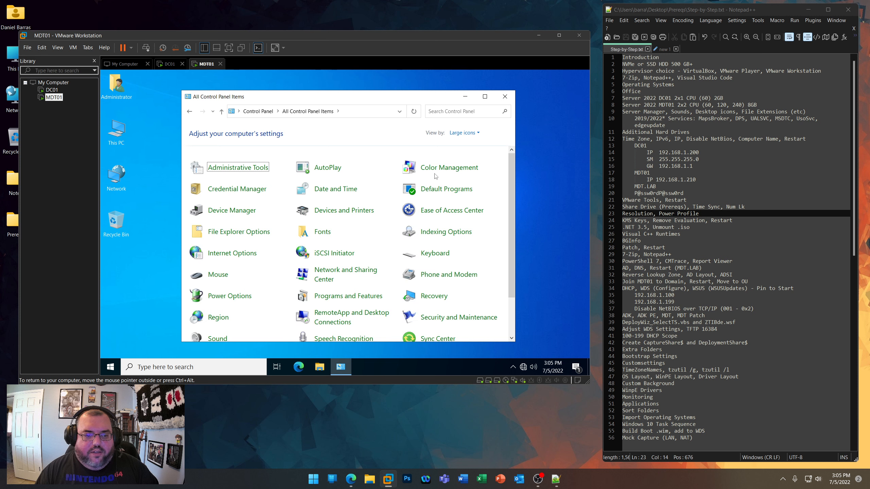
# - Activate MDT01's High performance power plan, save it with the display turning off set to Never, and close Power Options
pyautogui.click(230, 297)
pyautogui.click(230, 297)
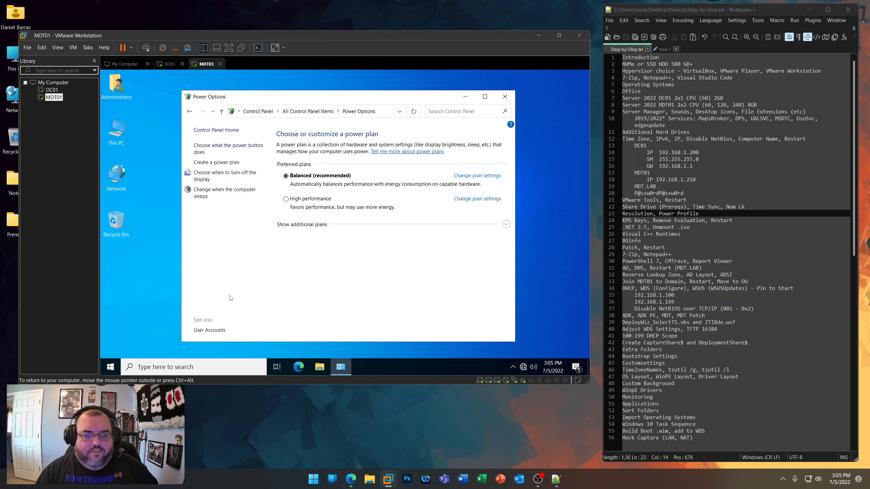
pyautogui.click(286, 199)
pyautogui.click(477, 199)
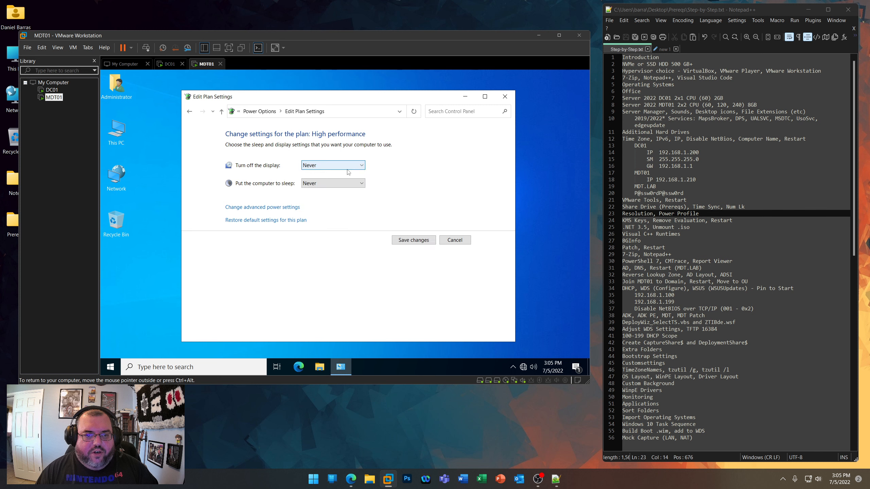
pyautogui.click(412, 240)
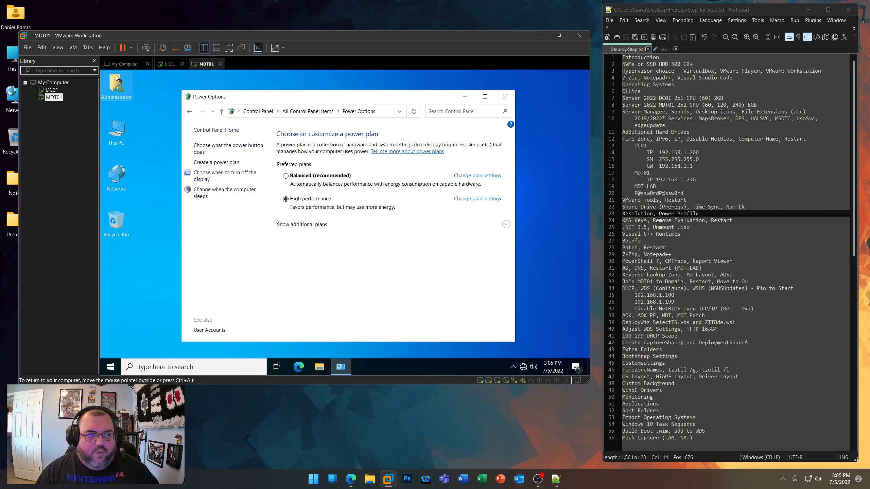
pyautogui.click(505, 97)
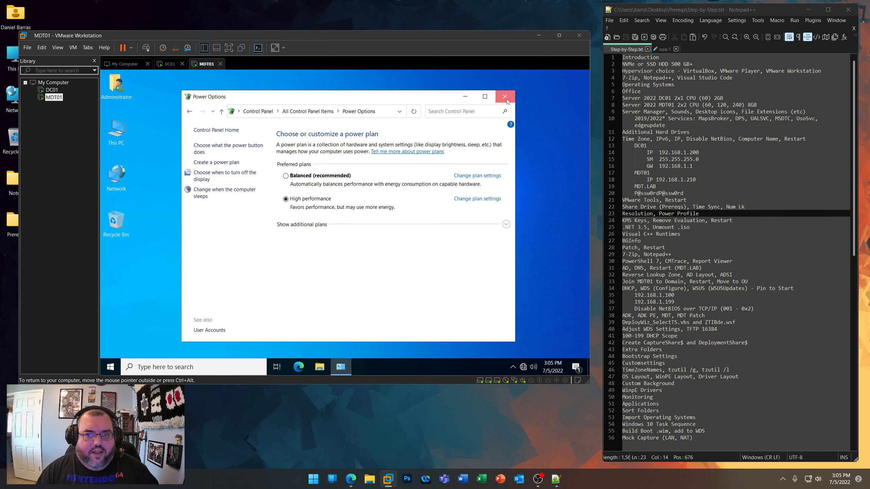
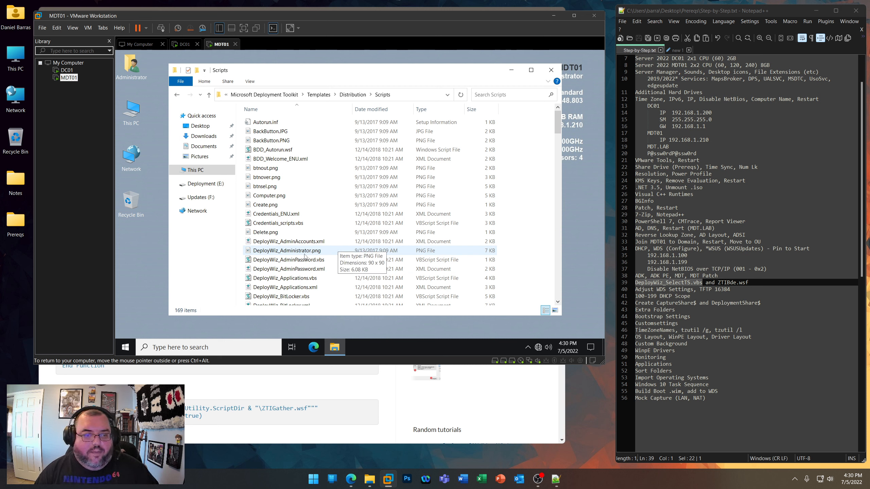
# - Open DeployWiz_SelectTS.vbs from MDT01's Scripts folder in Notepad++ and place the RDR-IT article window so both remain readable
pyautogui.scroll(-16, 376, 270)
pyautogui.rightClick(285, 168)
pyautogui.click(315, 205)
pyautogui.click(271, 398)
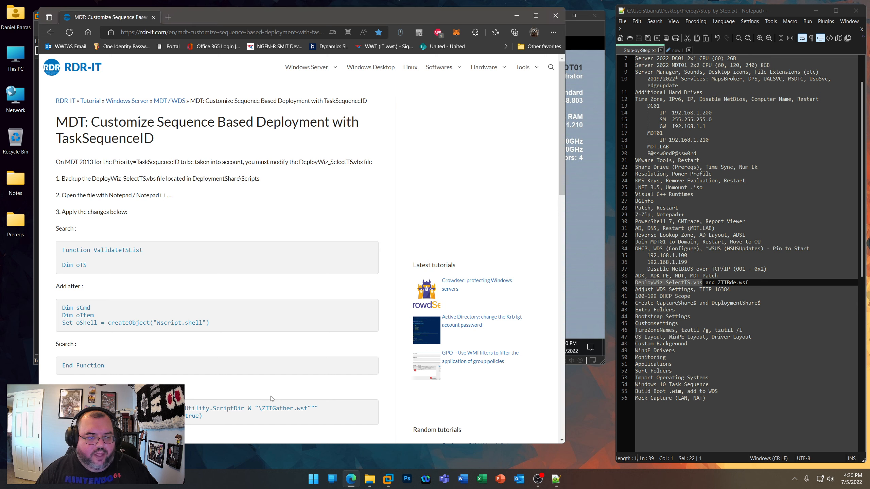
pyautogui.moveTo(204, 18); pyautogui.dragTo(548, 32)
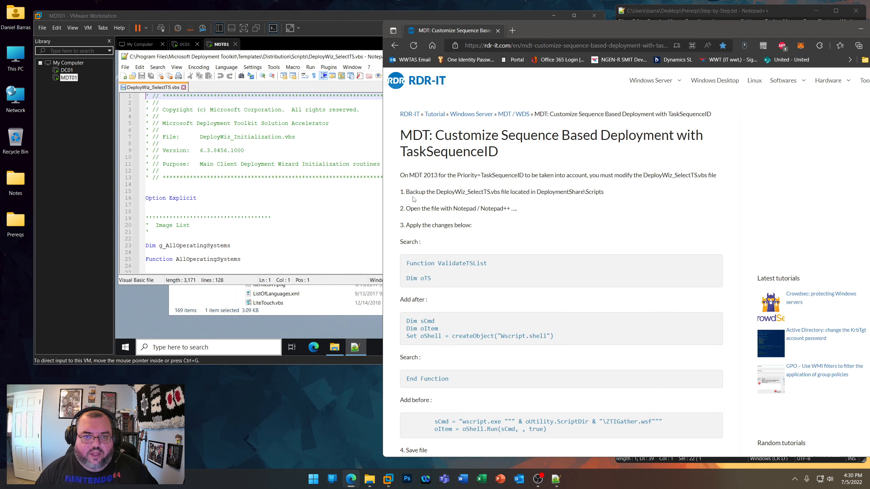
# - Copy "Function ValidateTSList" from the article, find it in DeployWiz_SelectTS.vbs, and close the search dialog
pyautogui.moveTo(407, 263); pyautogui.dragTo(486, 263)
pyautogui.hotkey('ctrl', 'c')
pyautogui.click(158, 67)
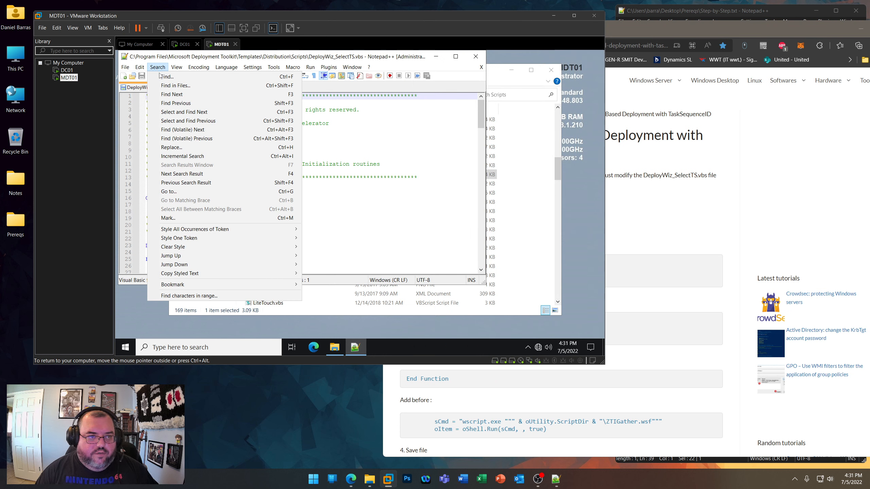
pyautogui.click(167, 77)
pyautogui.hotkey('ctrl', 'v')
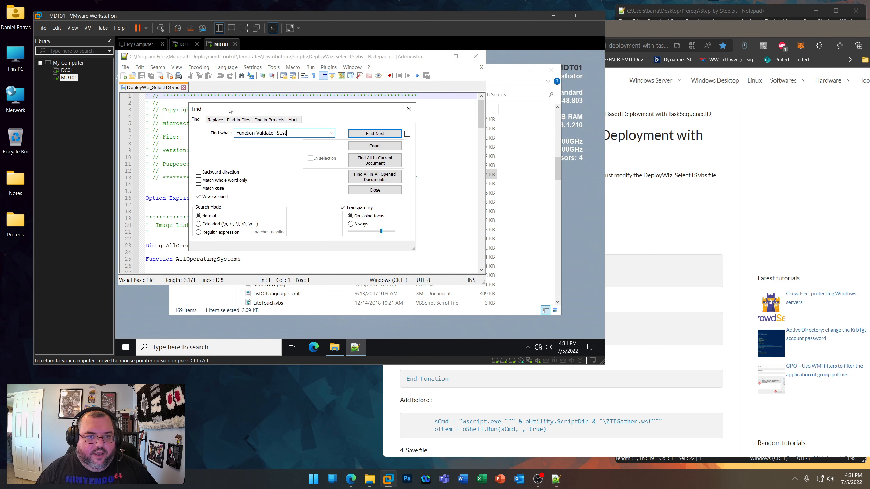
pyautogui.click(374, 134)
pyautogui.click(375, 190)
# - Copy the article's sCmd, oItem and oShell lines and insert them below "Dim oTS" in the ValidateTSList function
pyautogui.click(666, 258)
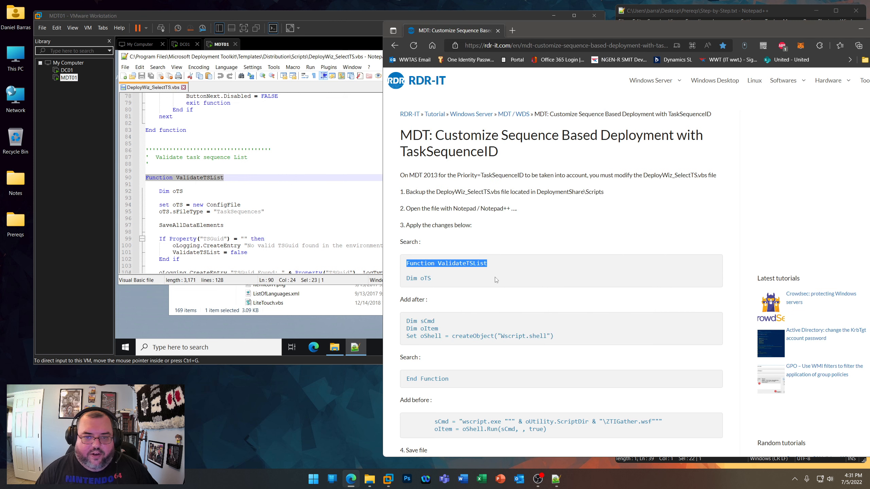
pyautogui.click(454, 296)
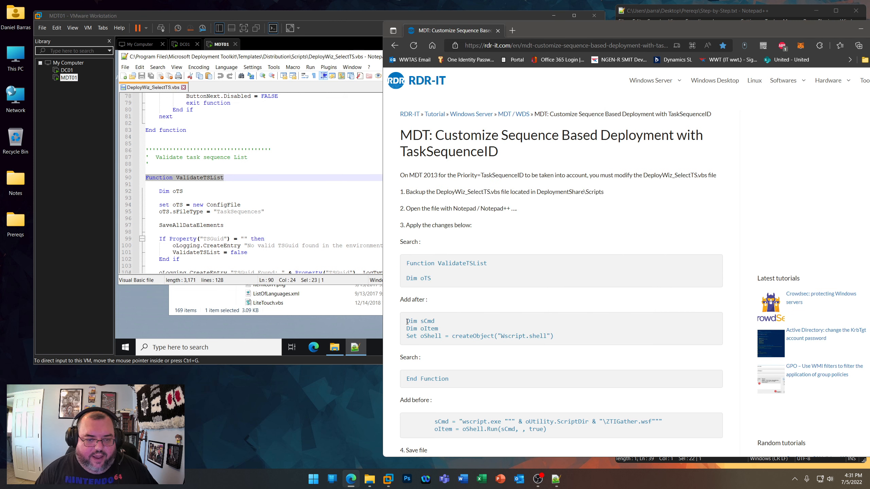
pyautogui.moveTo(406, 322); pyautogui.dragTo(560, 341)
pyautogui.rightClick(525, 336)
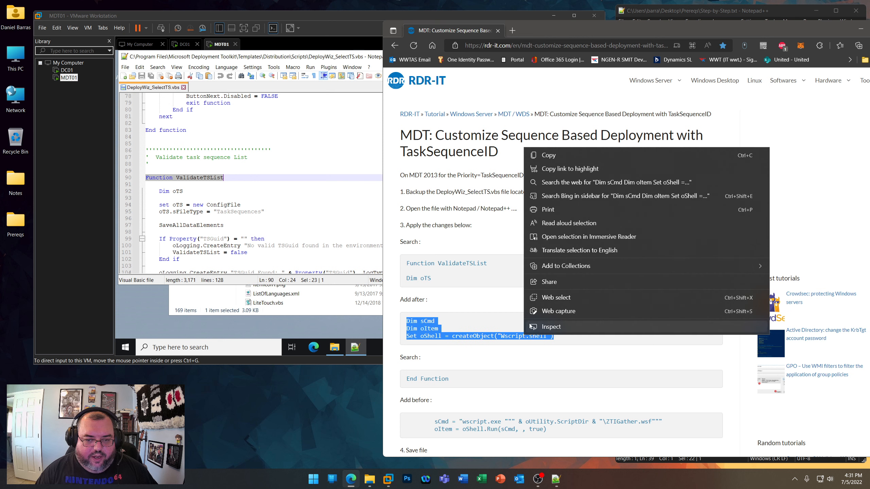
pyautogui.click(550, 159)
pyautogui.click(244, 198)
pyautogui.click(219, 192)
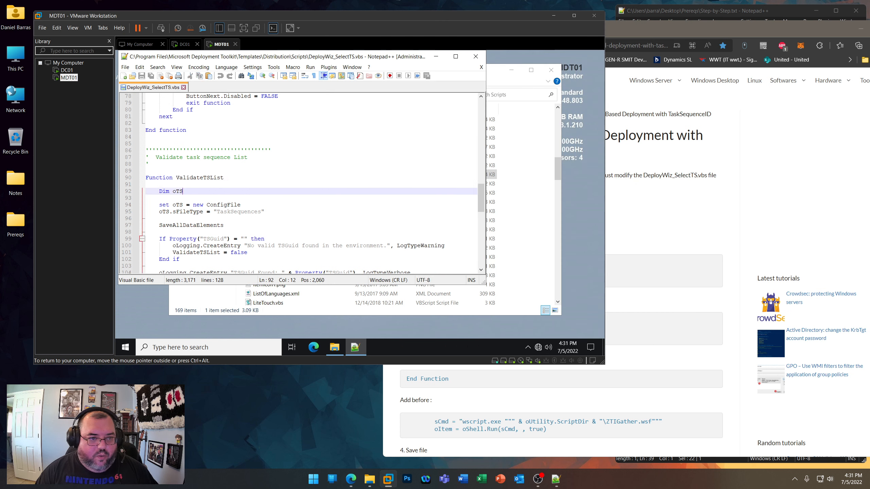
pyautogui.press('Return')
pyautogui.hotkey('ctrl', 'v')
# - Indent the inserted oItem and oShell lines to match "Dim oTS" and save DeployWiz_SelectTS.vbs
pyautogui.click(145, 205)
pyautogui.press('Tab')
pyautogui.click(146, 212)
pyautogui.press('Tab')
pyautogui.hotkey('ctrl', 's')
# - Find the "End Function" line that closes ValidateTSList, using the article's search text, and close the search dialog
pyautogui.click(626, 236)
pyautogui.scroll(-5, 469, 347)
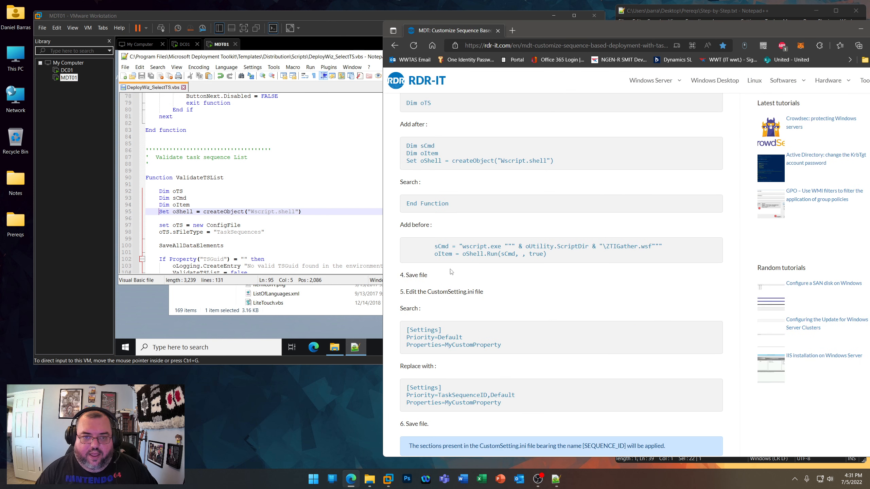
pyautogui.click(196, 181)
pyautogui.click(157, 67)
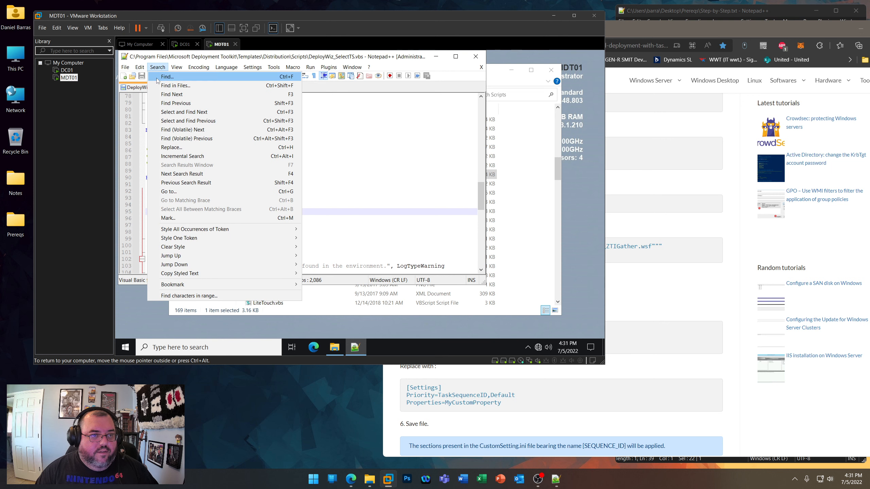
pyautogui.click(167, 77)
pyautogui.hotkey('ctrl', 'v')
pyautogui.click(378, 136)
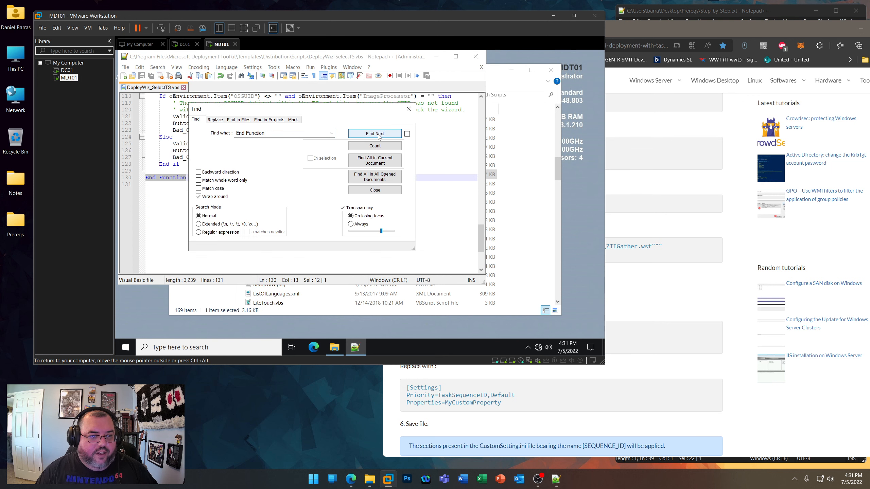
pyautogui.click(375, 190)
# - Copy the article's sCmd and oItem assignment lines and insert them just before ValidateTSList's "End Function"
pyautogui.click(666, 257)
pyautogui.moveTo(667, 257); pyautogui.dragTo(434, 246)
pyautogui.click(160, 171)
pyautogui.press('Return')
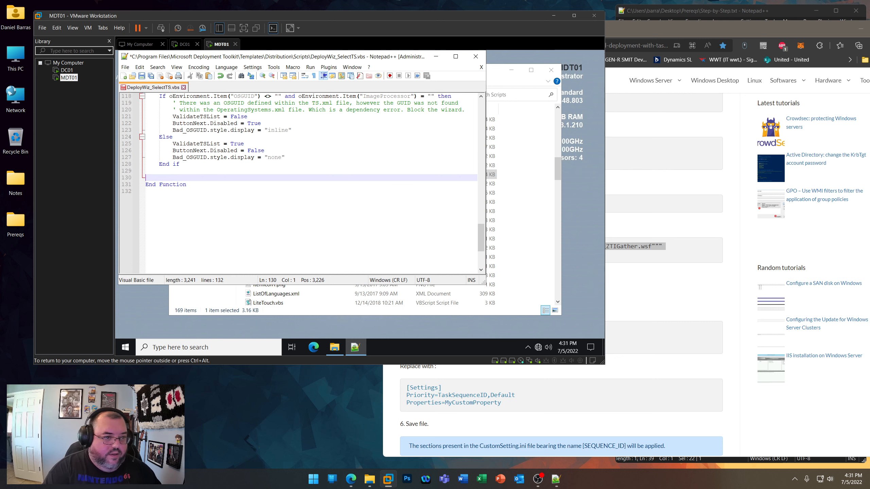
pyautogui.hotkey('ctrl', 'v')
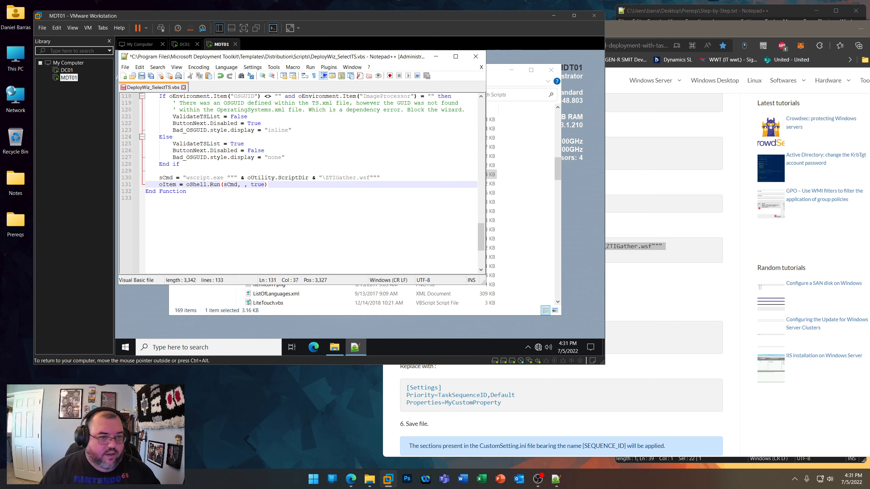
# - Close the RDR-IT article, save DeployWiz_SelectTS.vbs, and close Notepad++ on MDT01
pyautogui.click(625, 297)
pyautogui.click(497, 31)
pyautogui.click(142, 76)
pyautogui.click(479, 56)
# - Mark ZTIBde.wsf in Step-by-Step.txt and open "BitLocker ZTIBde Fix for Server 2022.txt" from the host's Prereqs\MDT folder
pyautogui.moveTo(718, 282); pyautogui.dragTo(749, 283)
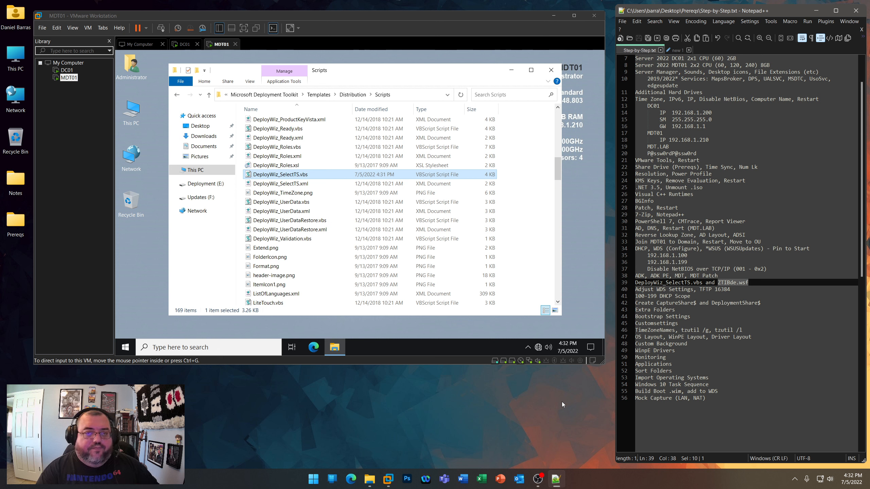
pyautogui.doubleClick(15, 223)
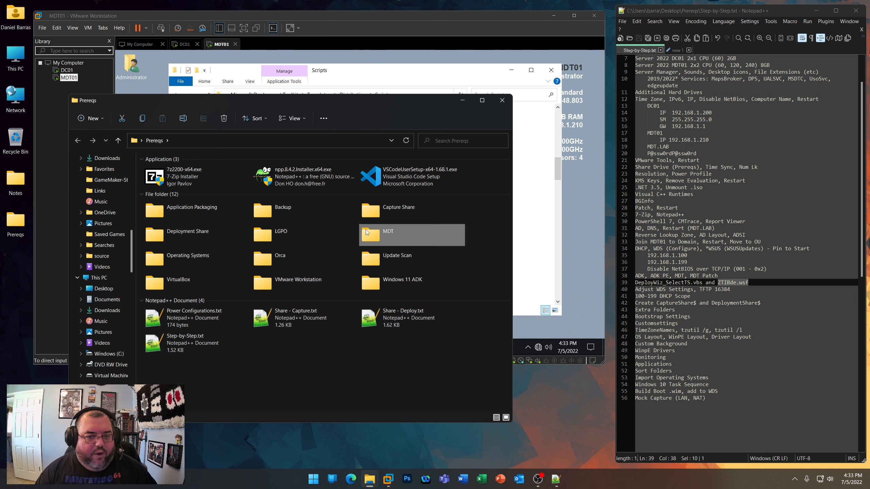
pyautogui.doubleClick(366, 230)
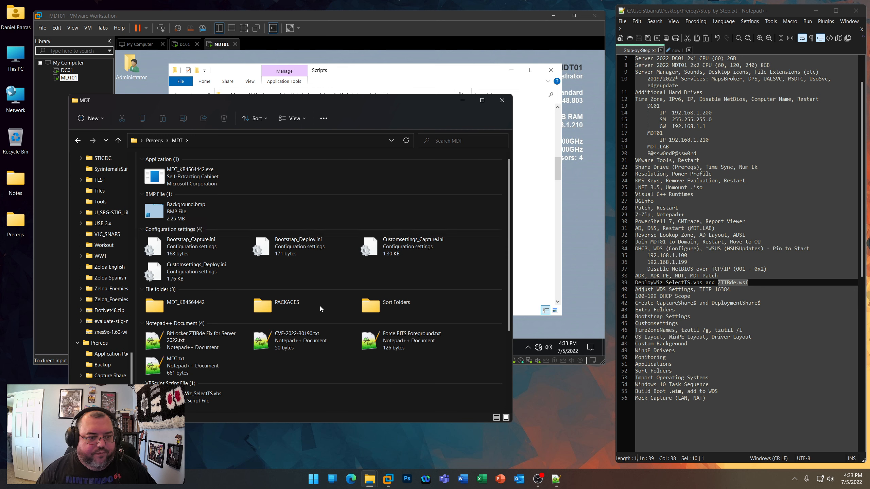
pyautogui.doubleClick(185, 345)
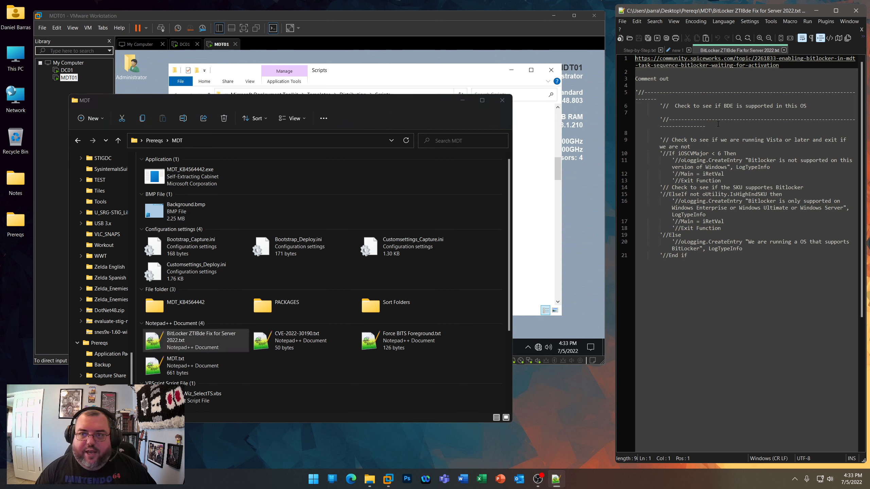
# - Copy the Spiceworks link from the BitLocker fix notes and open it in Edge
pyautogui.moveTo(779, 66); pyautogui.dragTo(635, 58)
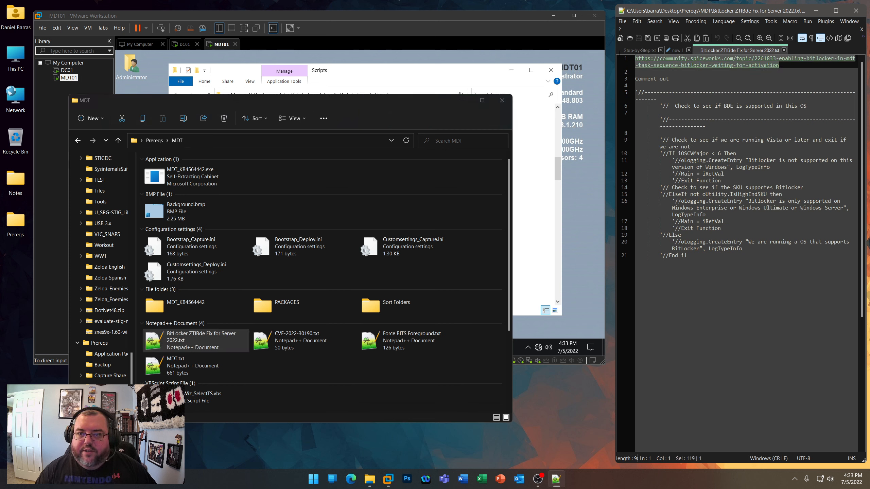
pyautogui.rightClick(672, 64)
pyautogui.click(687, 77)
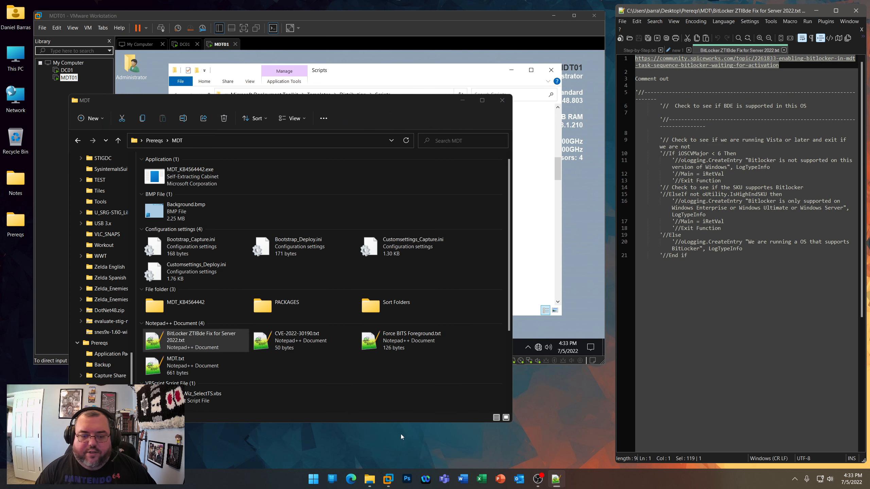
pyautogui.click(351, 478)
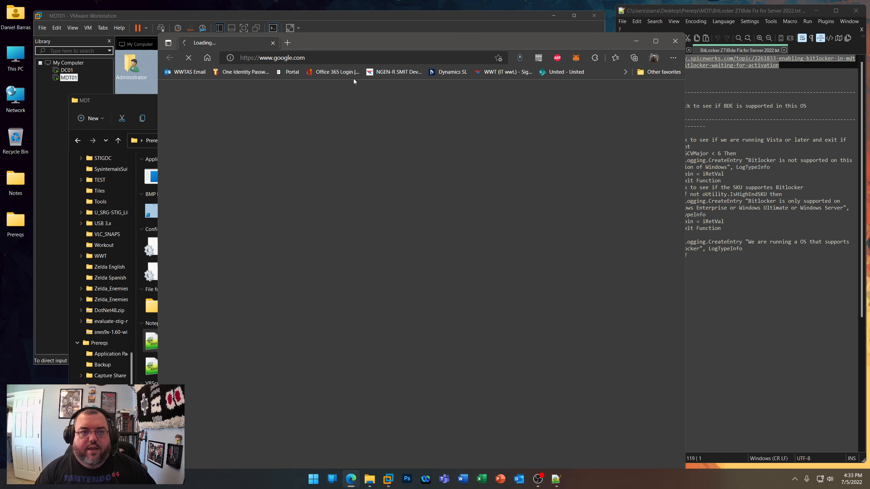
pyautogui.click(353, 57)
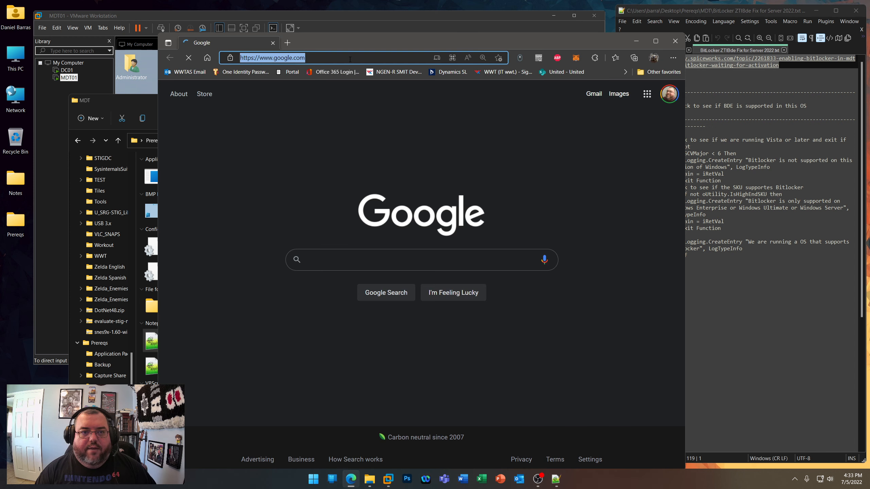
pyautogui.hotkey('ctrl', 'v')
pyautogui.press('Return')
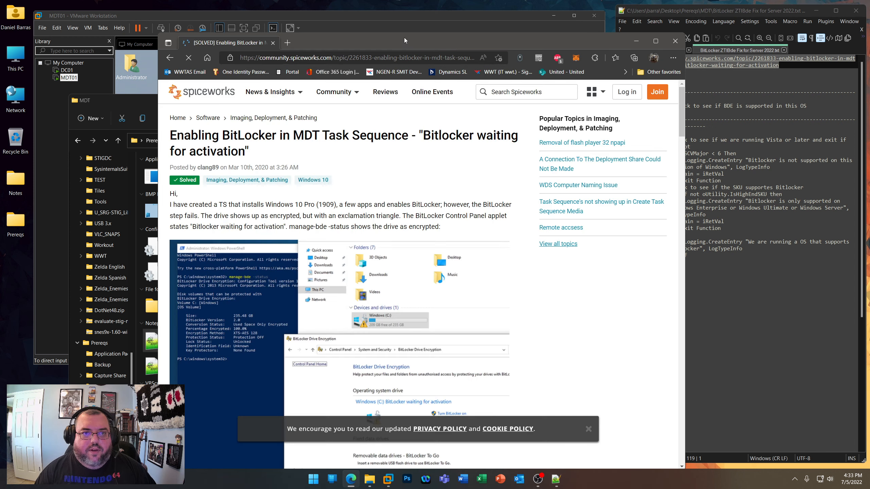
# - Review the Spiceworks thread's best answer on commenting out the ZTIBde.wsf BitLocker check, and minimize the browser
pyautogui.moveTo(404, 41); pyautogui.dragTo(346, 13)
pyautogui.scroll(-20, 343, 219)
pyautogui.moveTo(137, 93); pyautogui.dragTo(171, 93)
pyautogui.moveTo(189, 136); pyautogui.dragTo(191, 136)
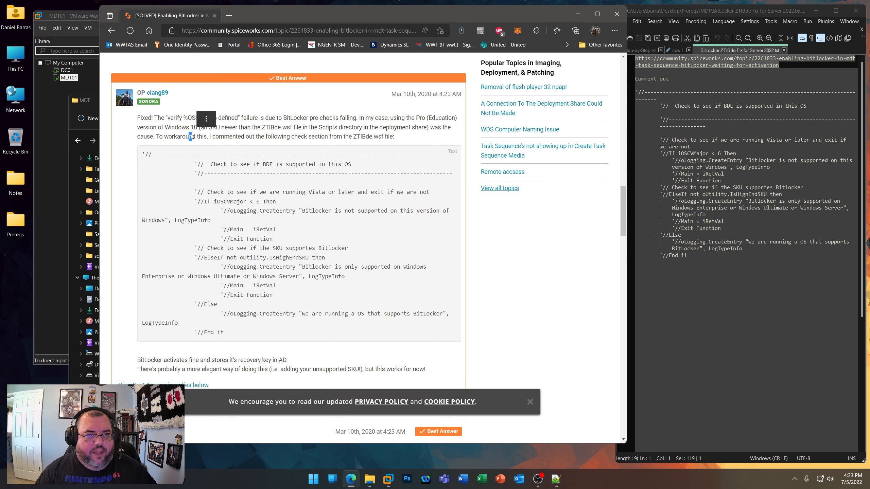
pyautogui.click(179, 158)
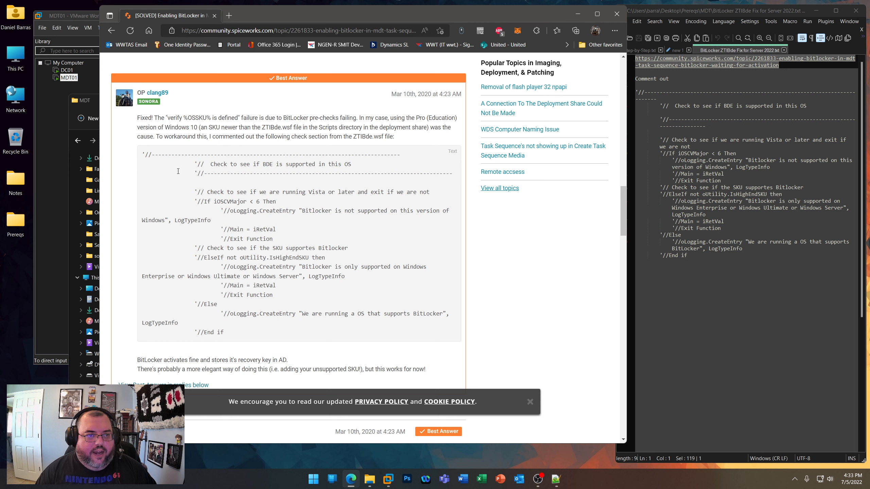
pyautogui.doubleClick(214, 128)
pyautogui.click(577, 13)
# - Highlight the commented-out BitLocker check in the fix notes and open This PC on MDT01
pyautogui.moveTo(688, 256); pyautogui.dragTo(636, 92)
pyautogui.rightClick(280, 406)
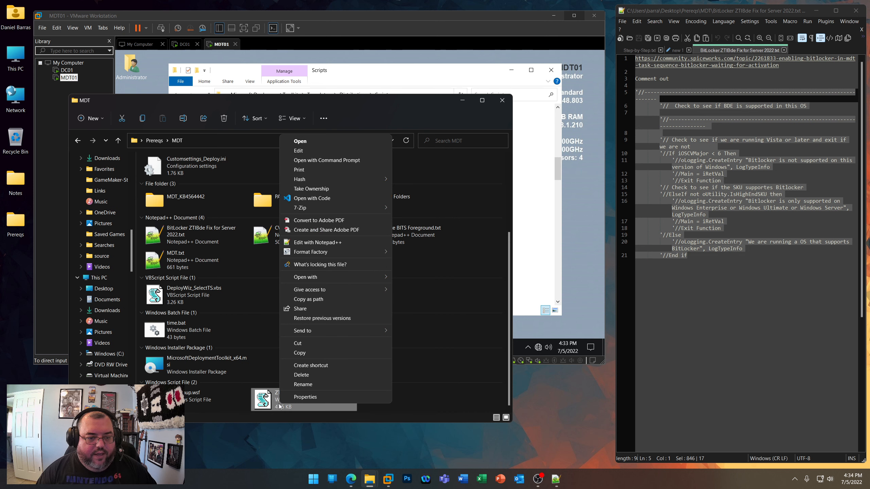
pyautogui.click(386, 78)
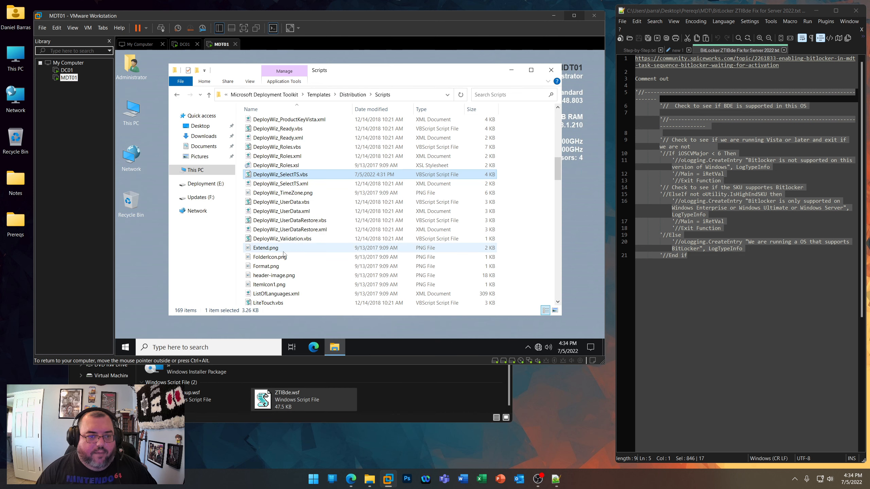
pyautogui.doubleClick(136, 113)
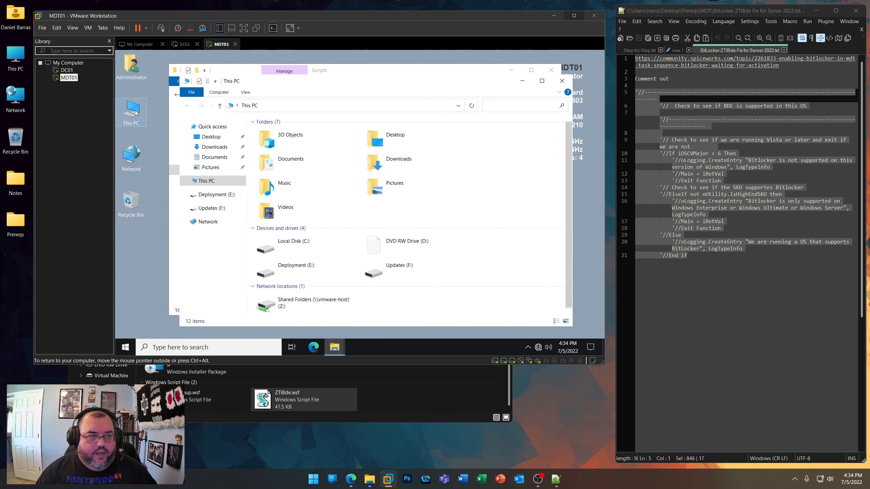
# - Copy ZTIBde.wsf from the host's Prereqs\MDT folder and close that folder window
pyautogui.click(304, 399)
pyautogui.rightClick(304, 399)
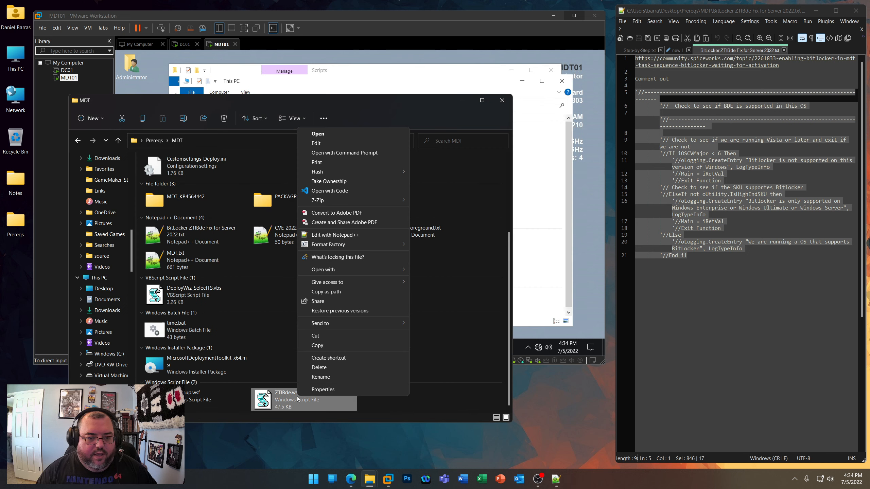
pyautogui.click(315, 349)
pyautogui.click(502, 100)
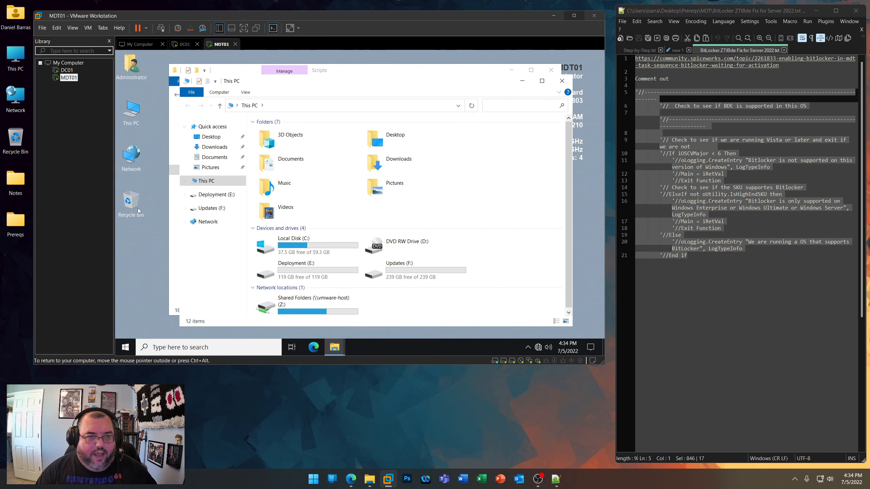
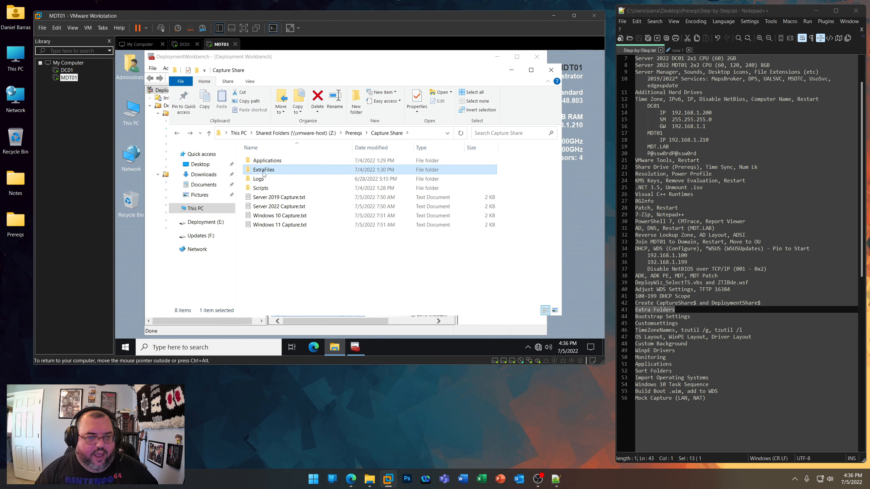
pyautogui.click(177, 133)
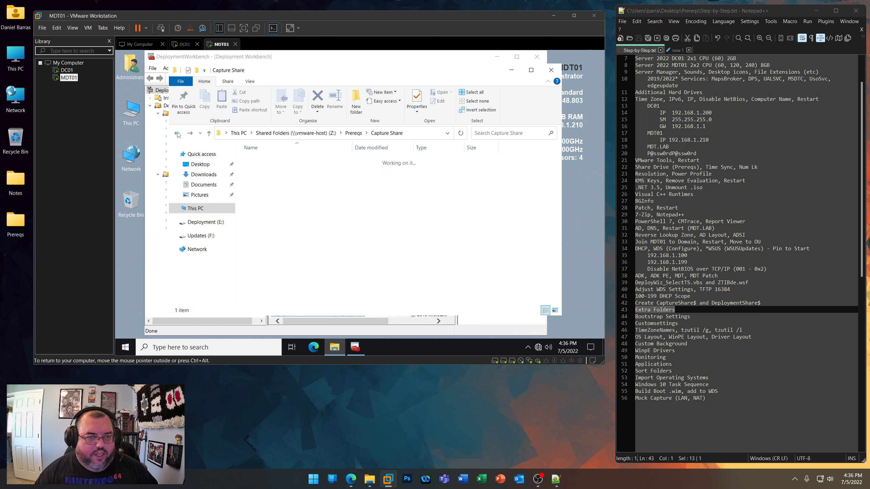
pyautogui.keyDown('ctrl'); pyautogui.click(260, 179); pyautogui.keyUp('ctrl')
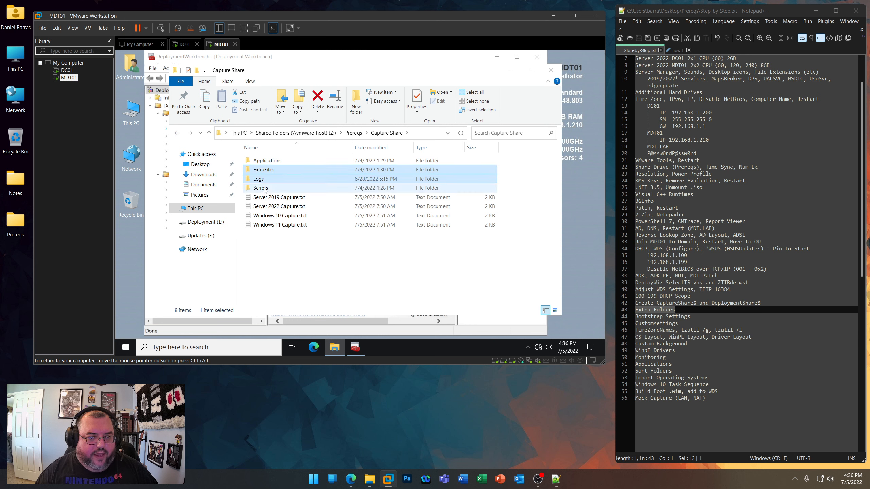
pyautogui.keyDown('ctrl'); pyautogui.click(265, 189); pyautogui.keyUp('ctrl')
pyautogui.hotkey('ctrl', 'c')
pyautogui.click(310, 262)
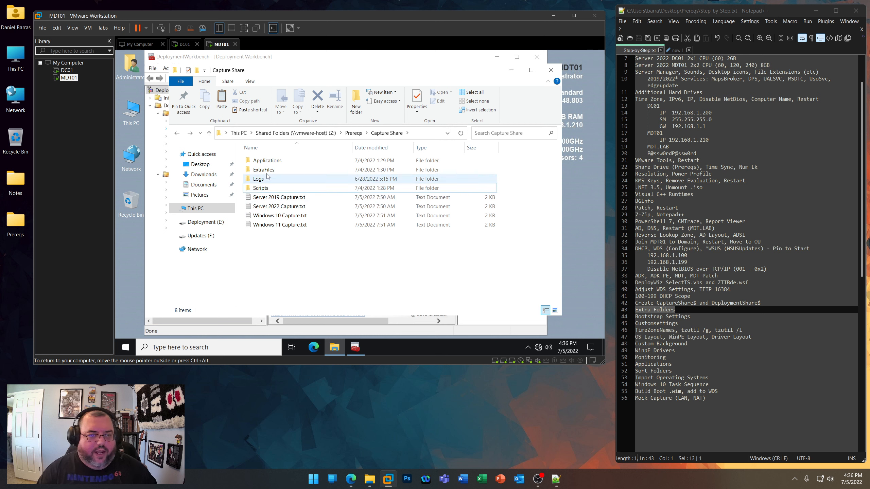
# - Open the Scripts\custom folder in Capture Share and locate Action-CleanupBeforeSysprep.wsf
pyautogui.click(258, 179)
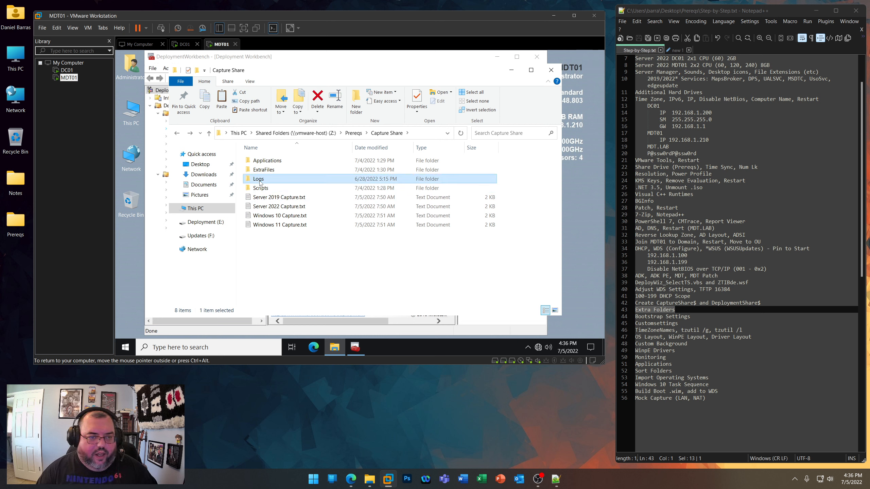
pyautogui.doubleClick(265, 189)
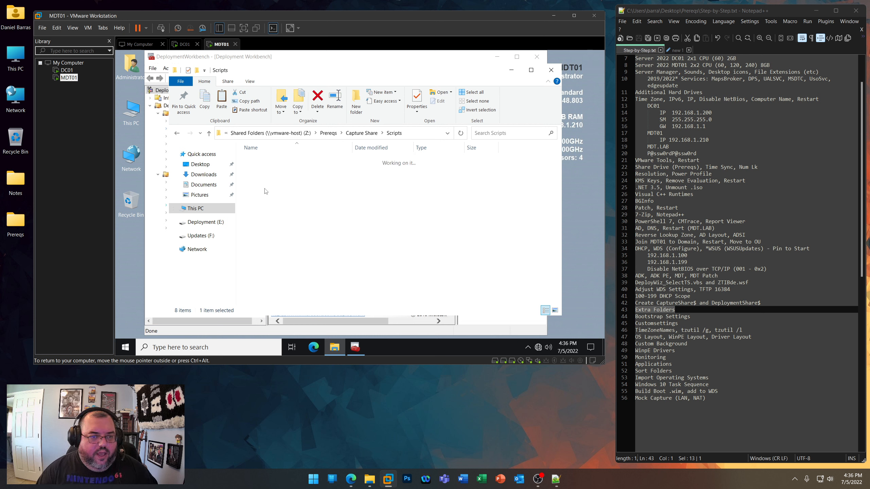
pyautogui.doubleClick(263, 162)
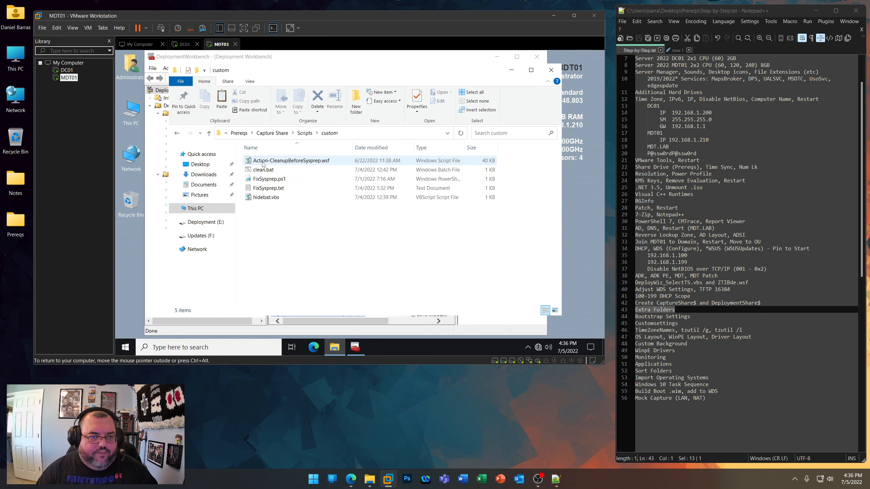
pyautogui.rightClick(298, 164)
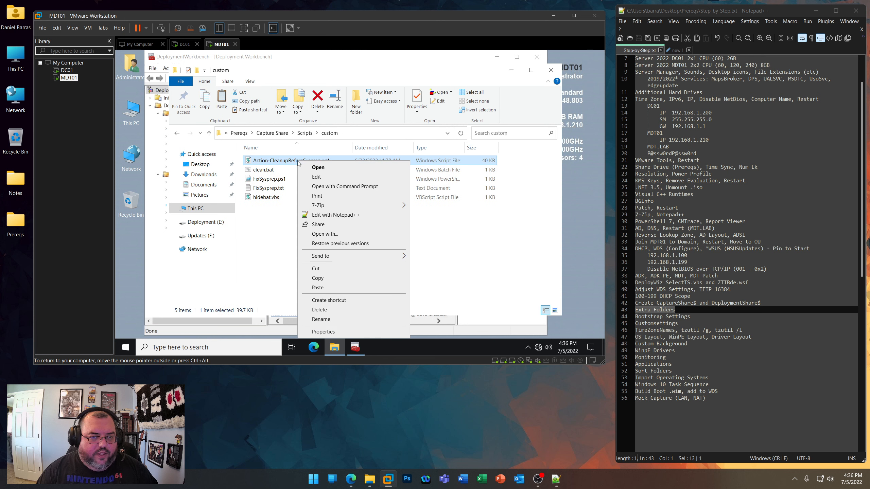
pyautogui.click(265, 248)
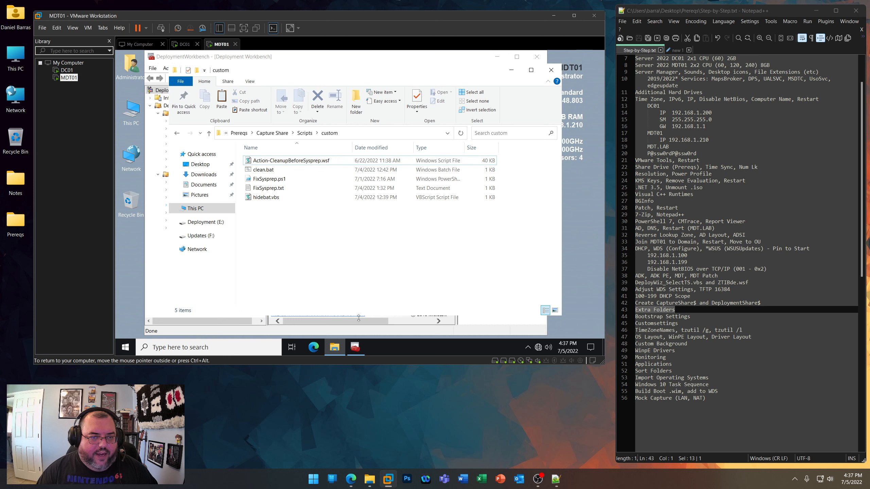
# - Look up "deployment bunny cleanup" in Edge, view the DeploymentBunny GitHub page for Action-CleanupBeforeSysprep, and minimize the browser
pyautogui.click(350, 479)
pyautogui.click(332, 31)
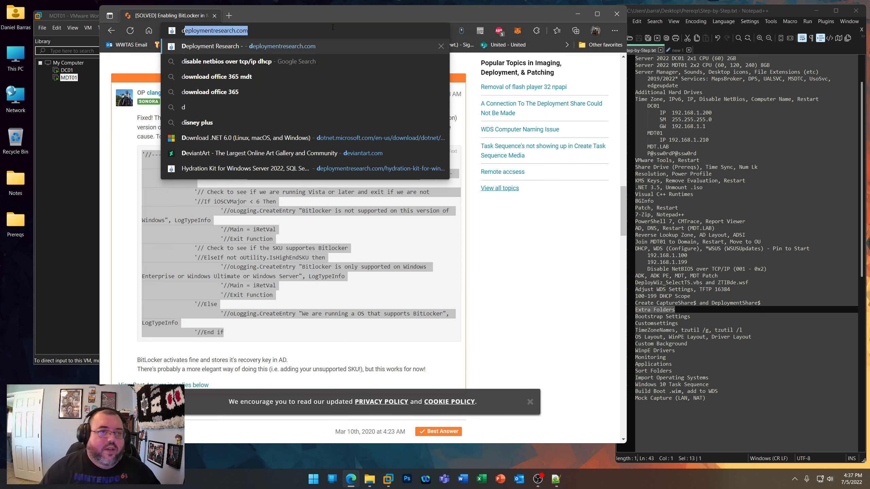
pyautogui.write('deployment b')
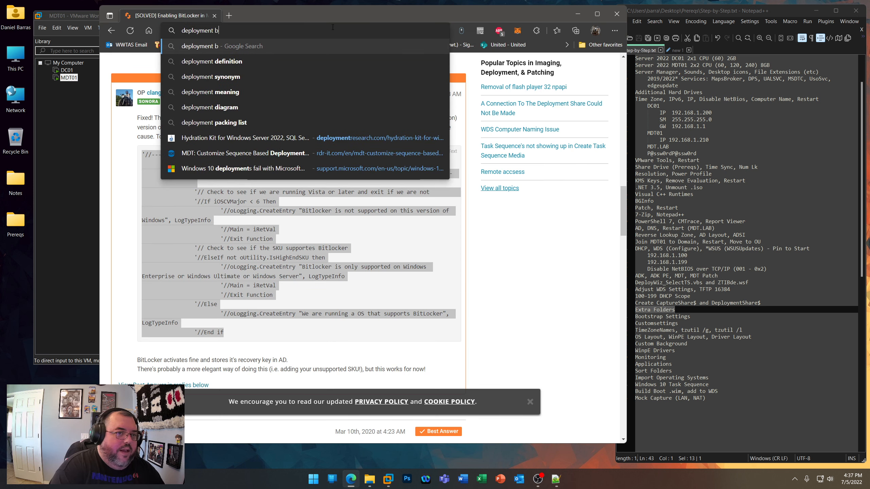
pyautogui.write('unny cleanup')
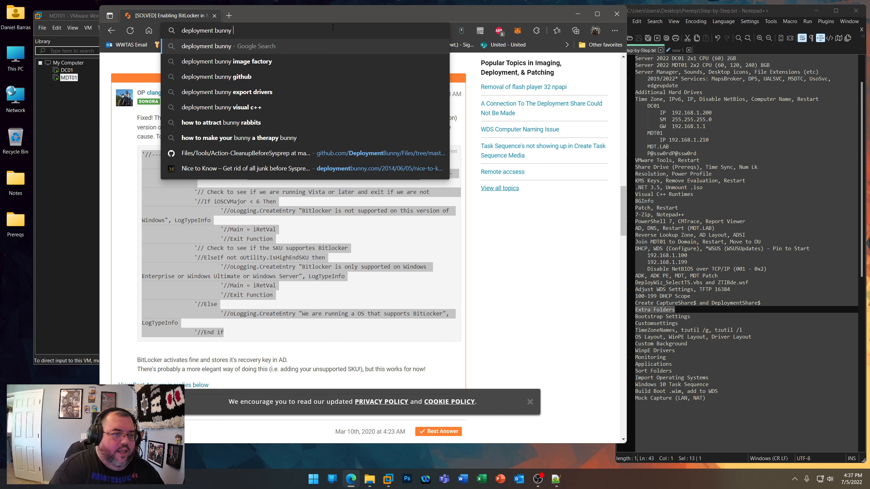
pyautogui.press('Down')
pyautogui.press('Down')
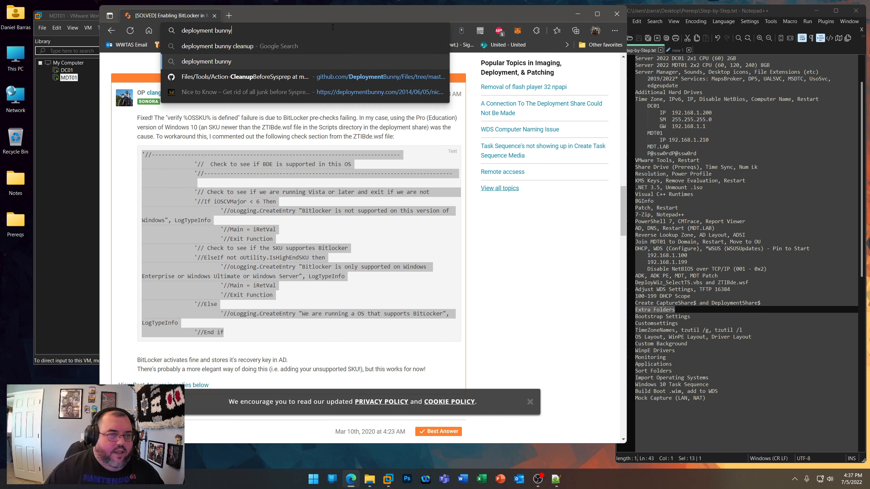
pyautogui.press('Return')
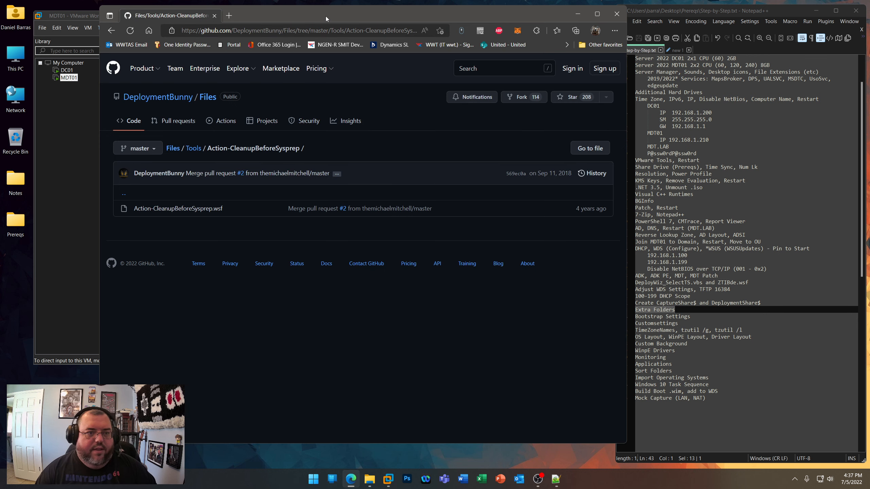
pyautogui.moveTo(325, 17); pyautogui.dragTo(515, 26)
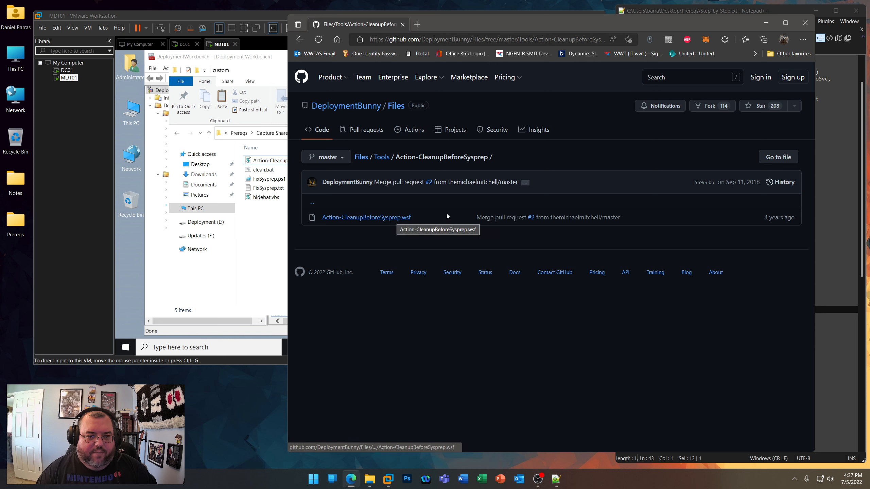
pyautogui.click(766, 23)
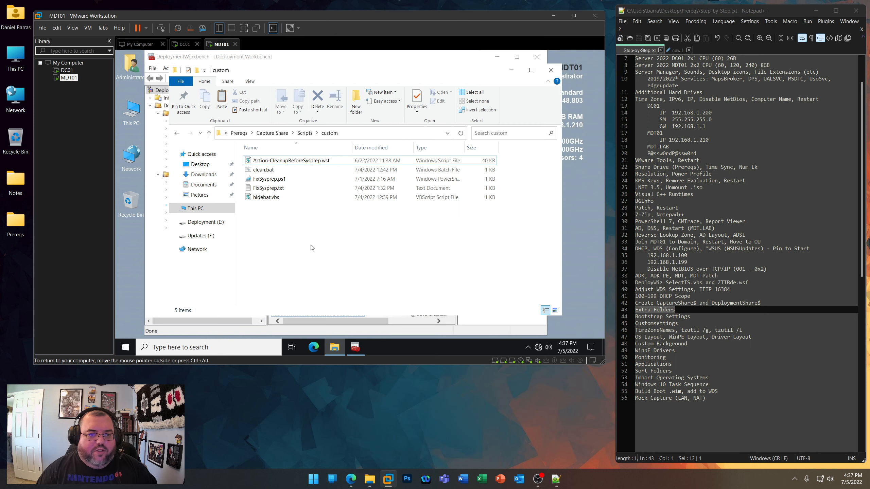
# - Review the OneDrive removal script FixSysprep.ps1 in Notepad++, then close it and the custom folder window
pyautogui.click(320, 162)
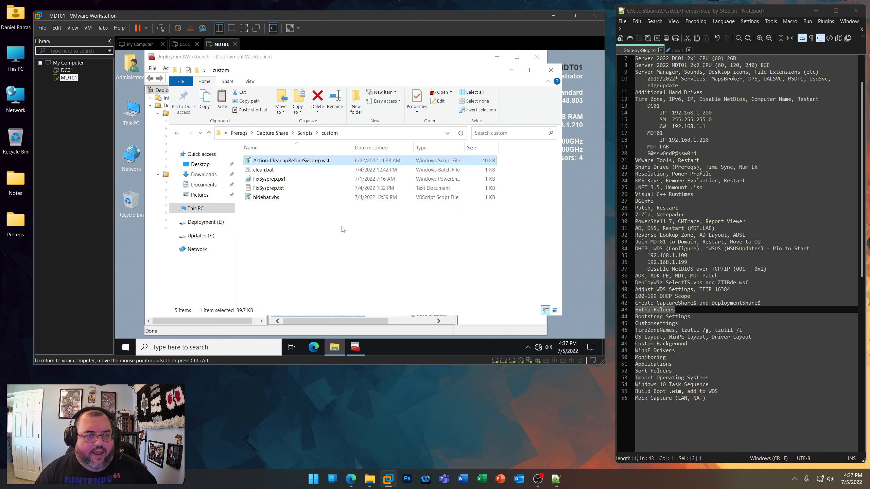
pyautogui.rightClick(271, 179)
pyautogui.click(302, 228)
pyautogui.scroll(-3, 308, 192)
pyautogui.click(476, 58)
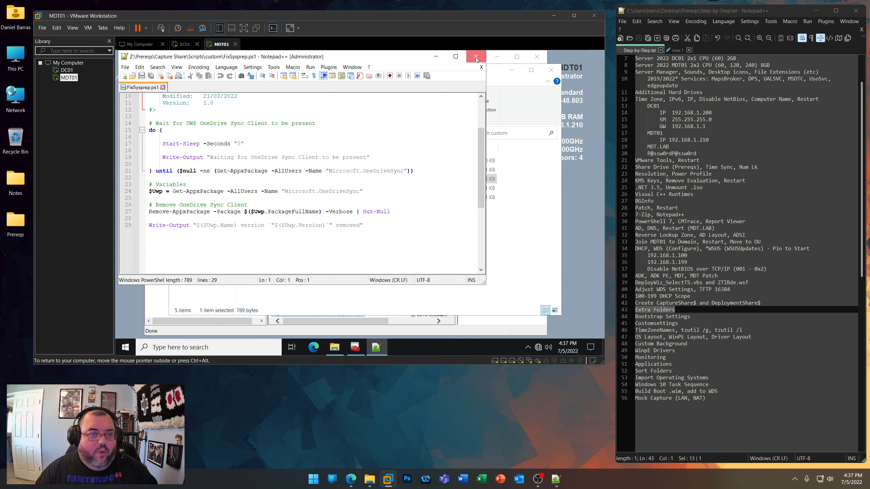
pyautogui.click(294, 237)
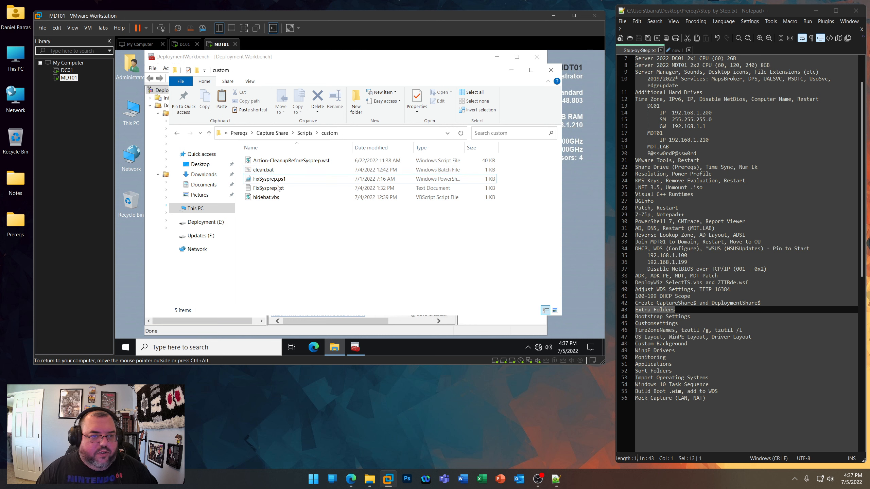
pyautogui.rightClick(265, 171)
pyautogui.click(257, 219)
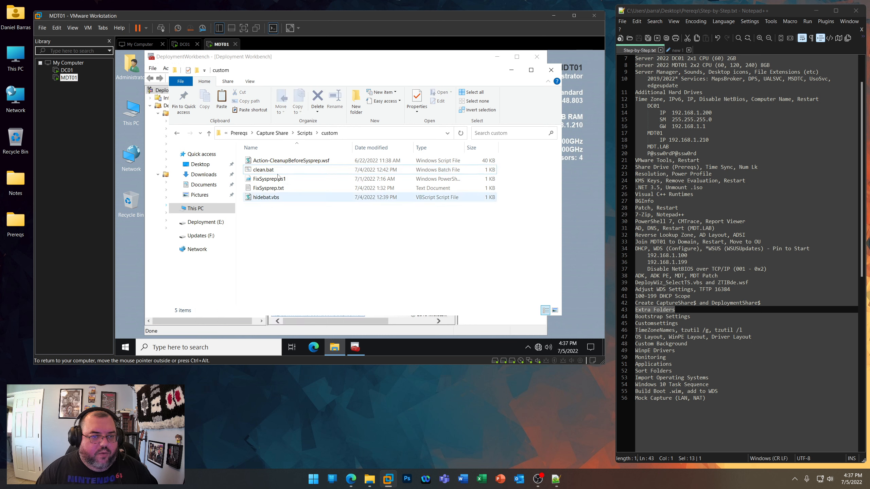
pyautogui.click(552, 70)
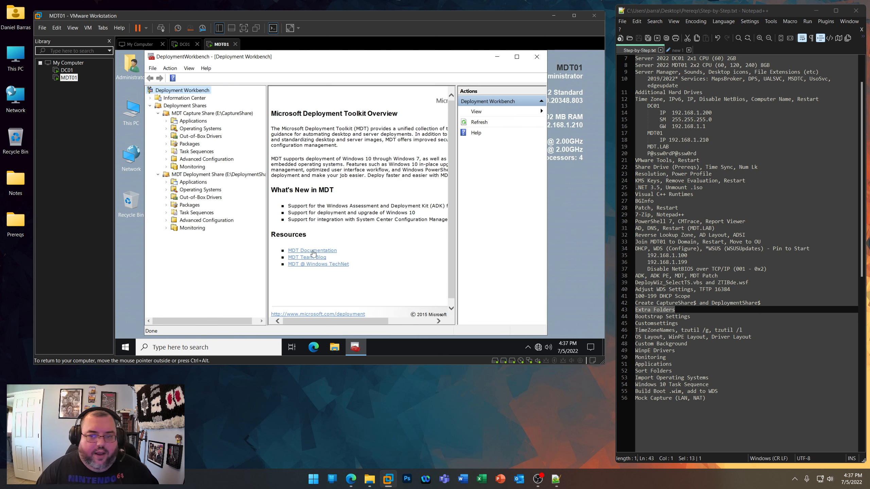
# - Copy the ExtraFiles, Logs and Scripts folders from Prereqs\Capture Share on the host's shared drive (Z:)
pyautogui.click(128, 109)
pyautogui.doubleClick(128, 109)
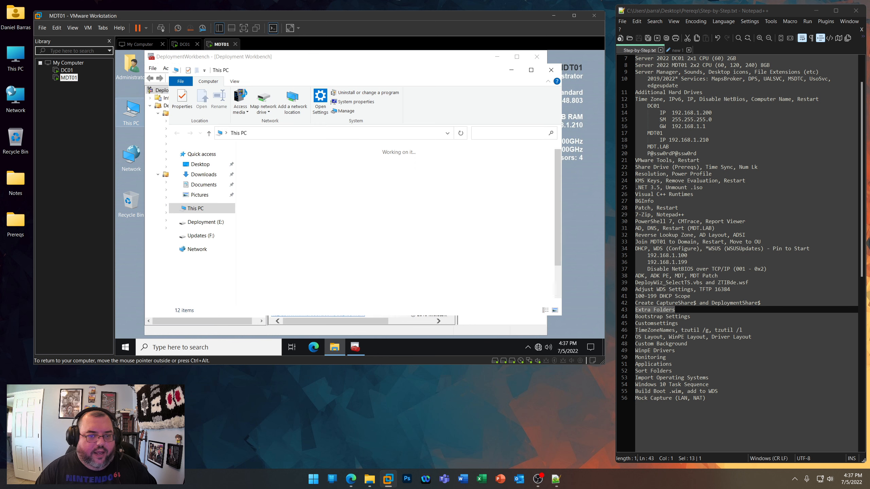
pyautogui.doubleClick(293, 292)
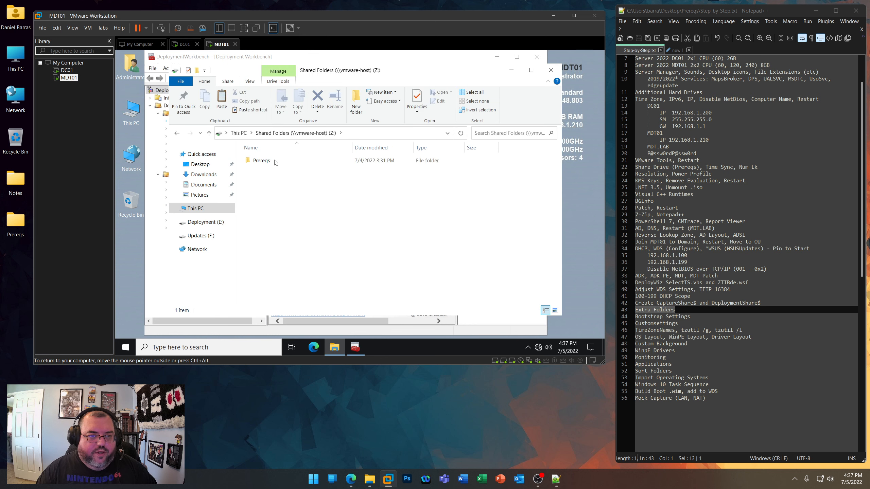
pyautogui.doubleClick(274, 162)
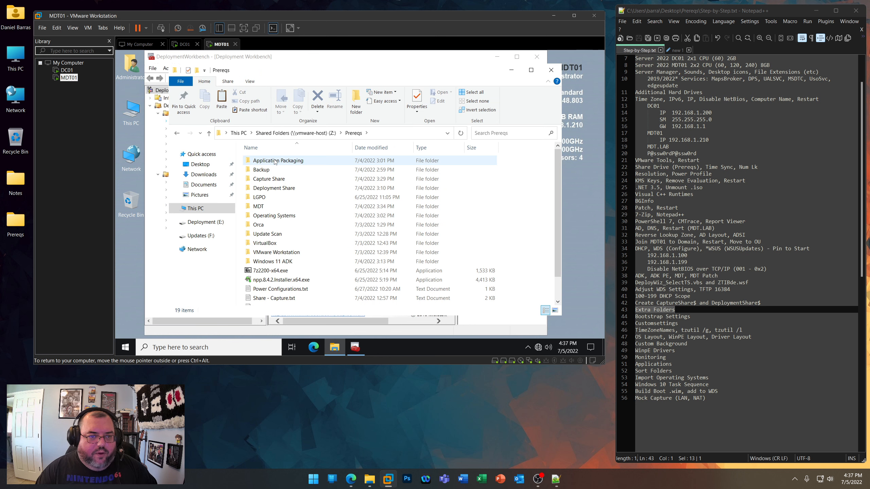
pyautogui.doubleClick(270, 180)
pyautogui.moveTo(317, 189); pyautogui.dragTo(264, 169)
pyautogui.rightClick(264, 169)
pyautogui.click(287, 248)
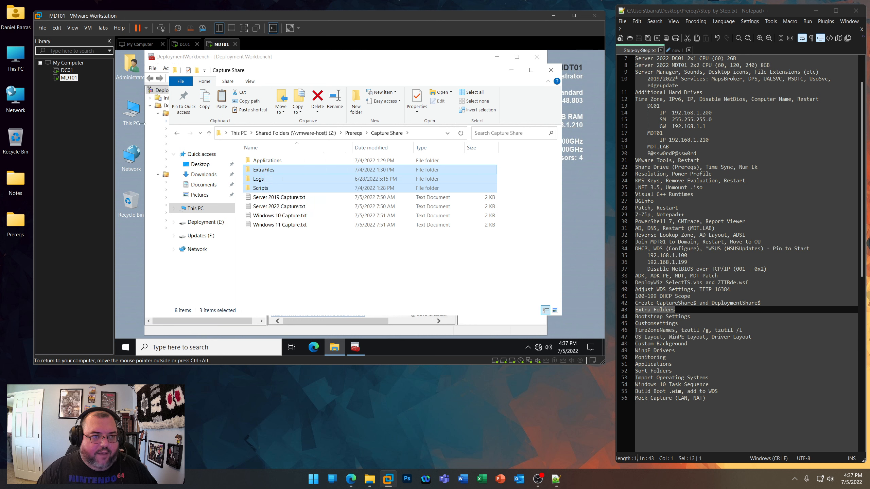
# - Paste the copied folders into E:\CaptureShare and close that folder window
pyautogui.doubleClick(134, 113)
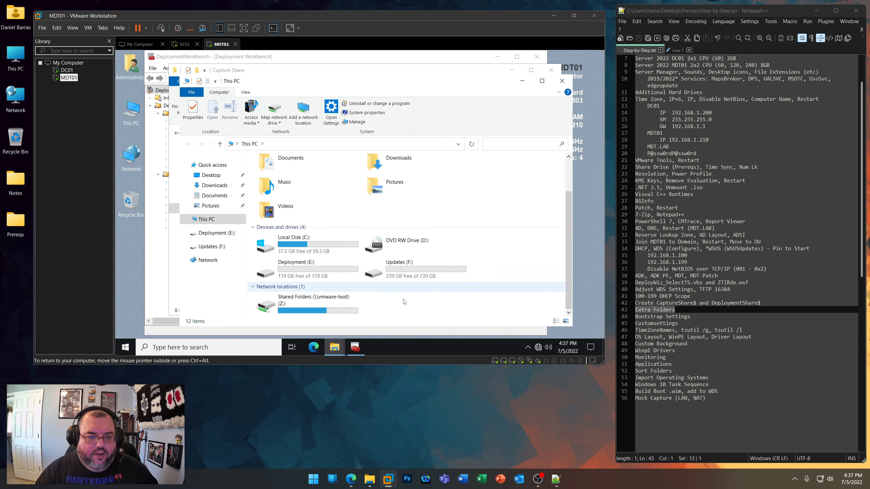
pyautogui.doubleClick(318, 278)
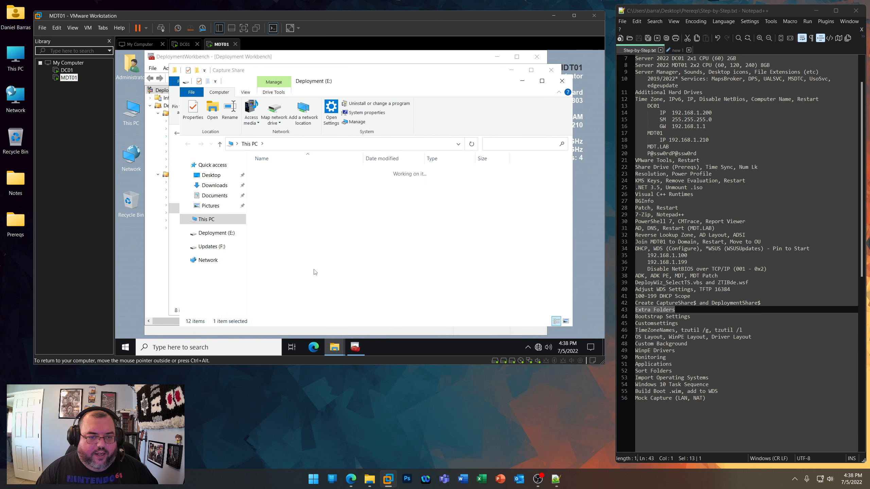
pyautogui.click(284, 172)
pyautogui.doubleClick(284, 172)
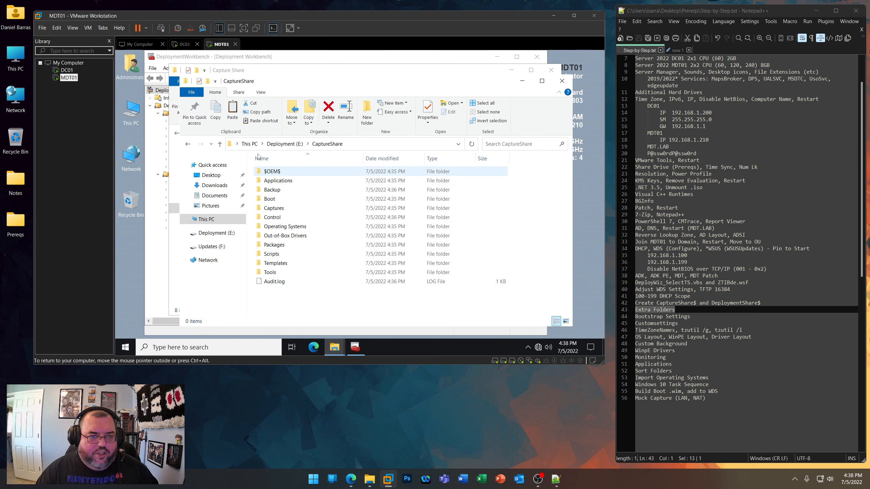
pyautogui.click(232, 110)
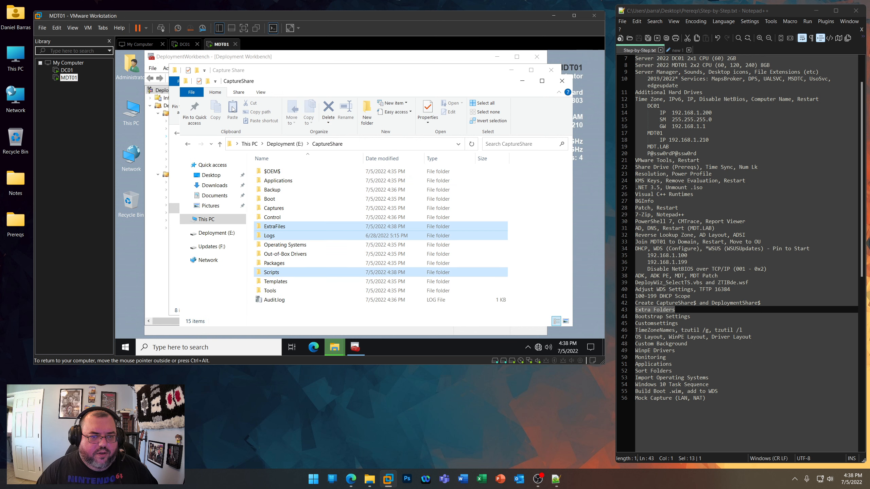
pyautogui.click(562, 82)
# - Copy ExtraFiles, Logs, RecoveryKeys, Scripts and UserData from the host's Prereqs\Deployment Share folder and close the folder window
pyautogui.click(354, 133)
pyautogui.doubleClick(269, 179)
pyautogui.click(264, 170)
pyautogui.keyDown('ctrl'); pyautogui.click(260, 179); pyautogui.keyUp('ctrl')
pyautogui.keyDown('ctrl'); pyautogui.click(275, 199); pyautogui.keyUp('ctrl')
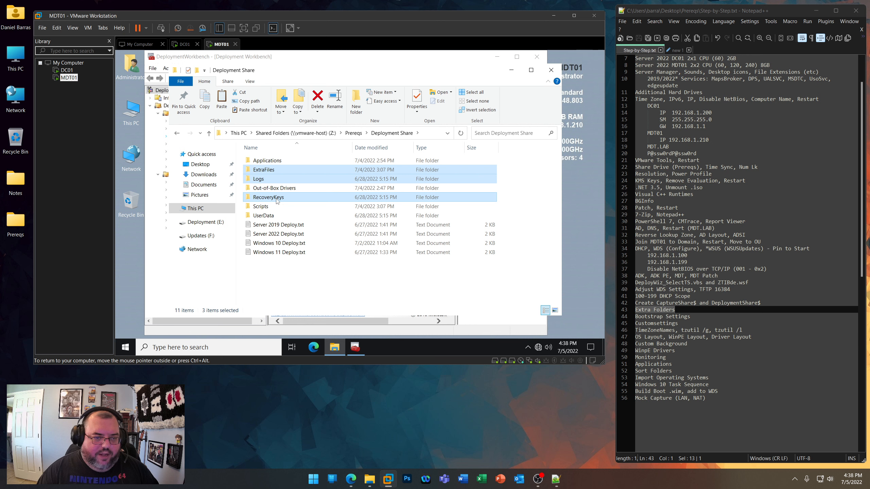
pyautogui.keyDown('ctrl'); pyautogui.click(257, 208); pyautogui.keyUp('ctrl')
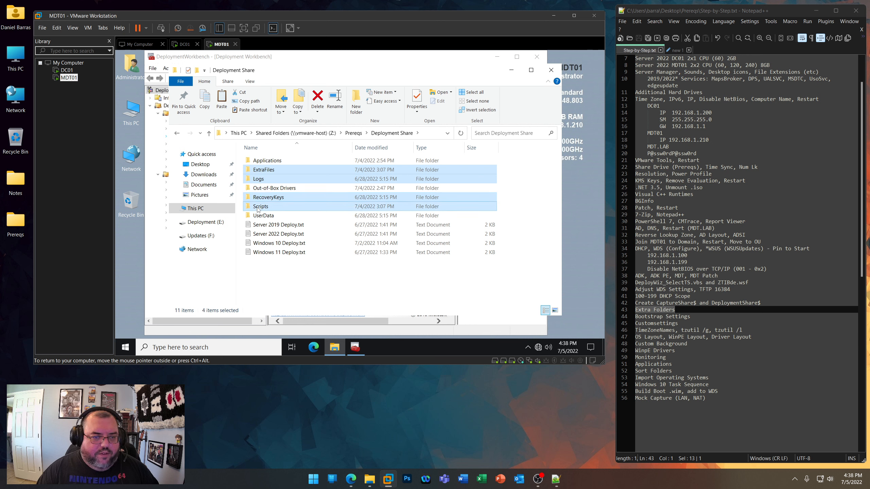
pyautogui.keyDown('ctrl'); pyautogui.click(265, 216); pyautogui.keyUp('ctrl')
pyautogui.rightClick(265, 216)
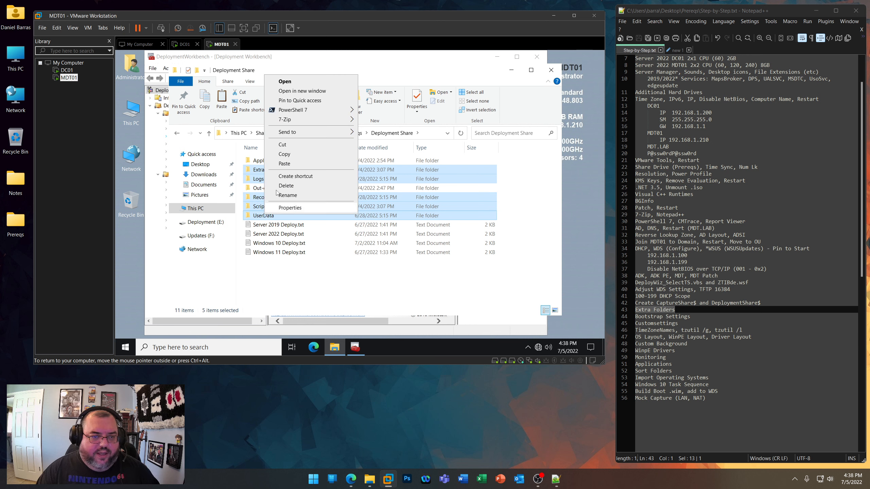
pyautogui.click(284, 154)
pyautogui.click(551, 70)
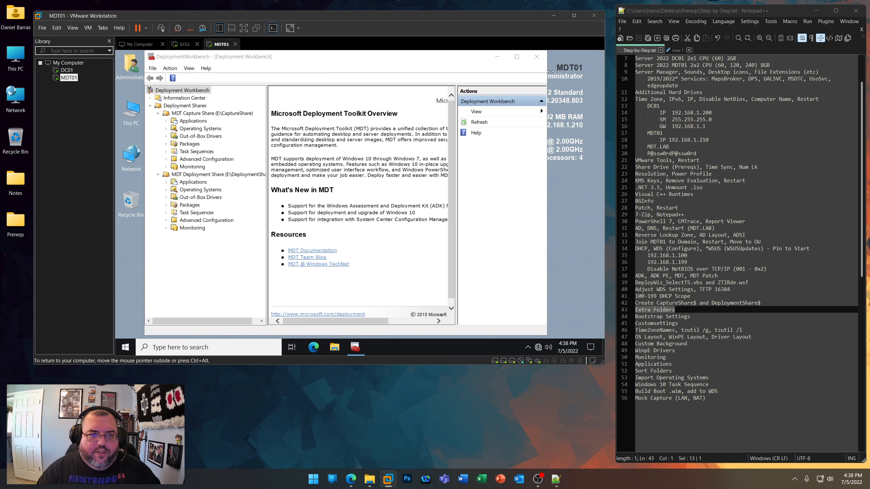
# - Paste the copied ExtraFiles, Logs, RecoveryKeys, Scripts and UserData folders into E:\DeploymentShare
pyautogui.doubleClick(127, 104)
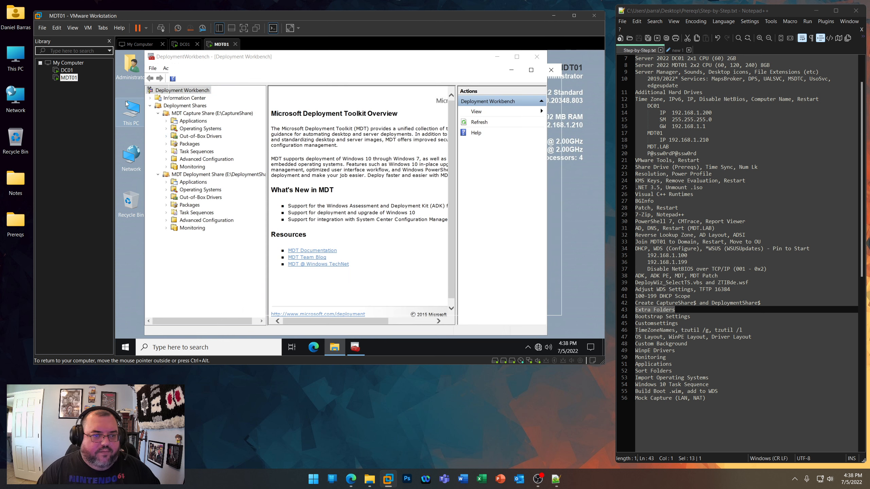
pyautogui.scroll(-1, 397, 303)
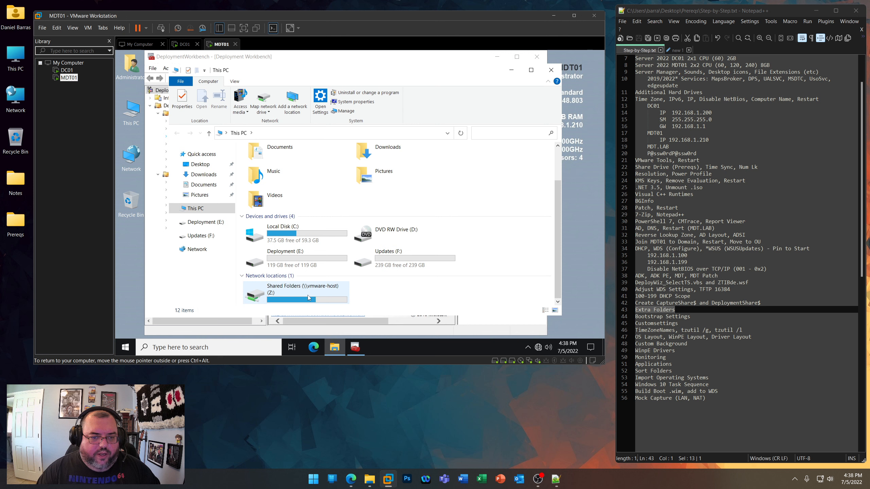
pyautogui.doubleClick(286, 255)
pyautogui.doubleClick(271, 169)
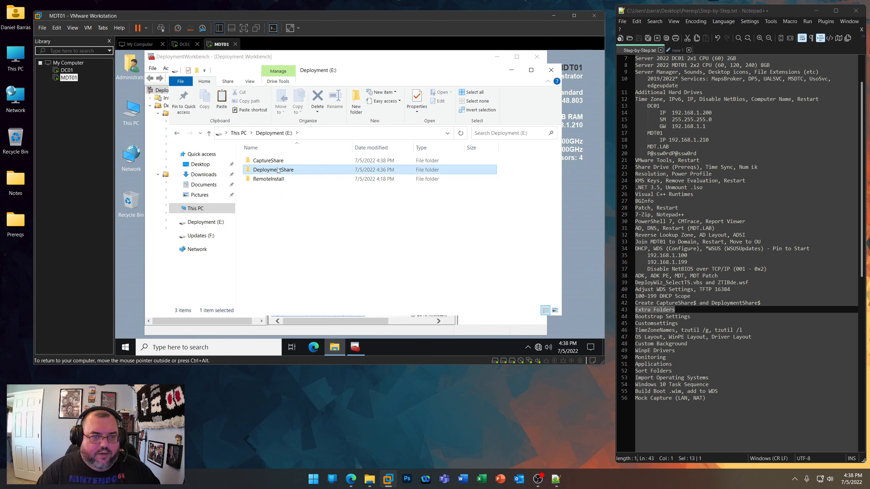
pyautogui.click(222, 99)
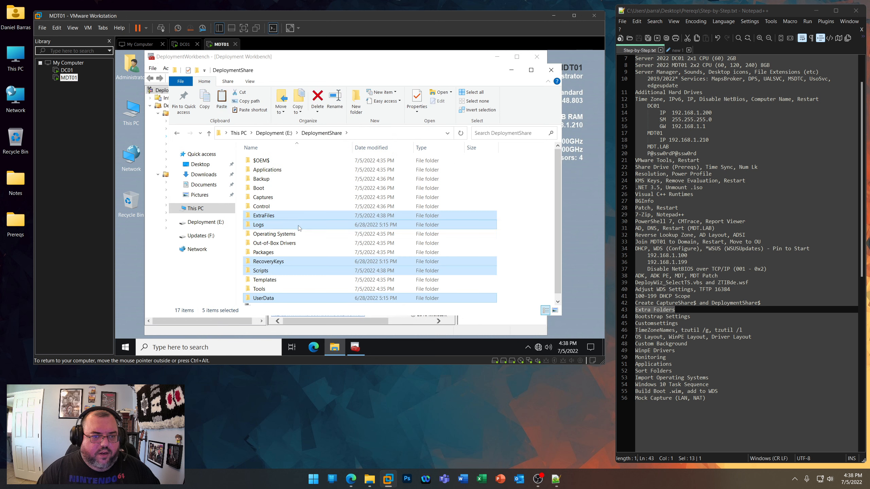
# - Review DisableIPv6.ps1 from the deployment share's Scripts\custom folder in Notepad++, then close the editor
pyautogui.click(264, 271)
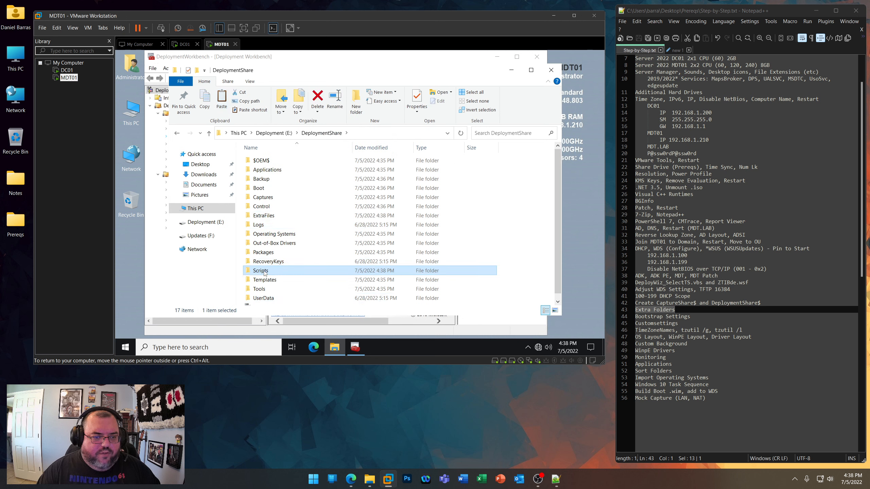
pyautogui.doubleClick(264, 271)
pyautogui.doubleClick(268, 160)
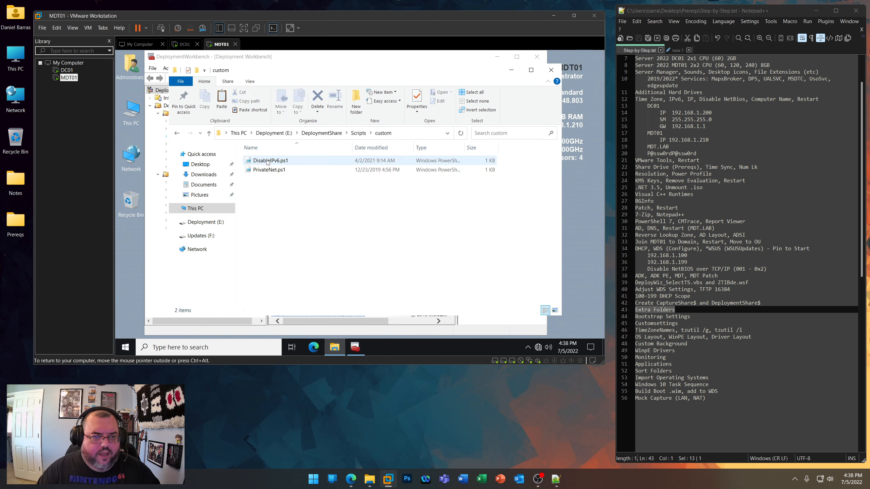
pyautogui.rightClick(275, 160)
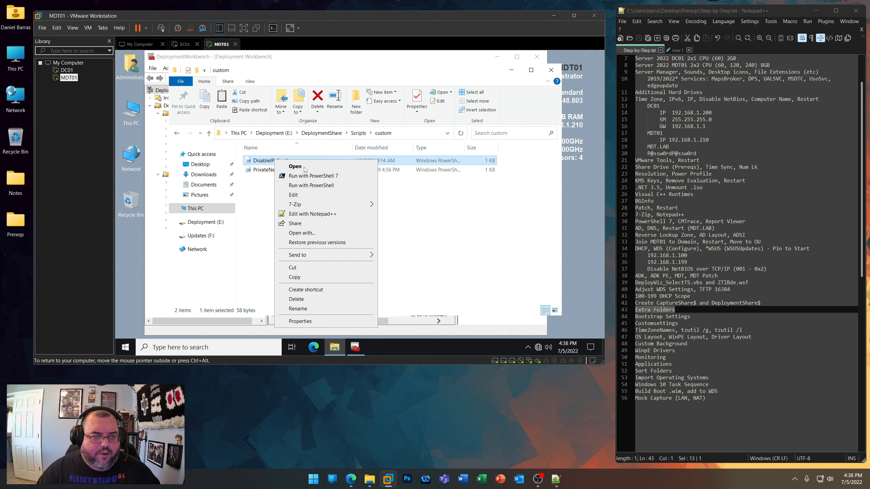
pyautogui.click(312, 213)
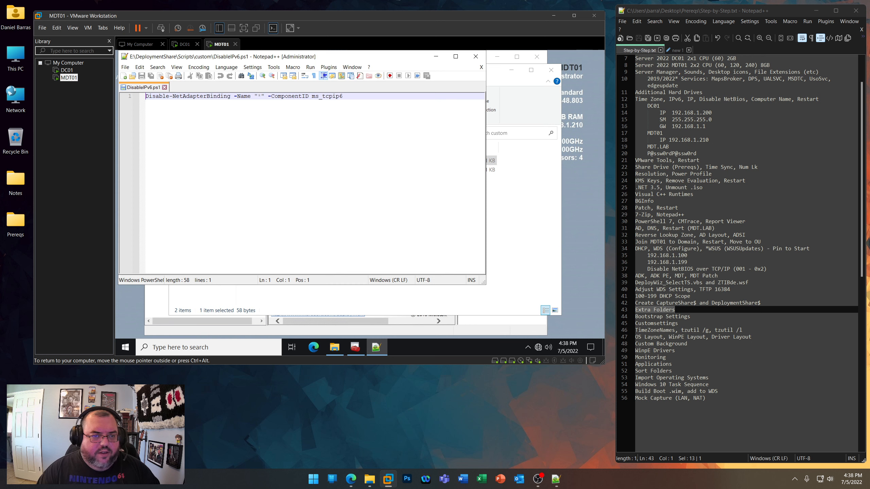
pyautogui.moveTo(343, 97); pyautogui.dragTo(116, 92)
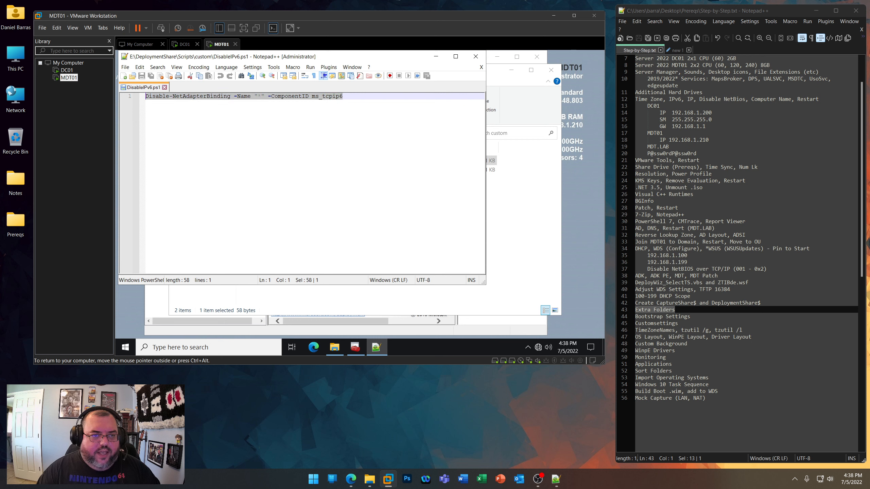
pyautogui.click(476, 56)
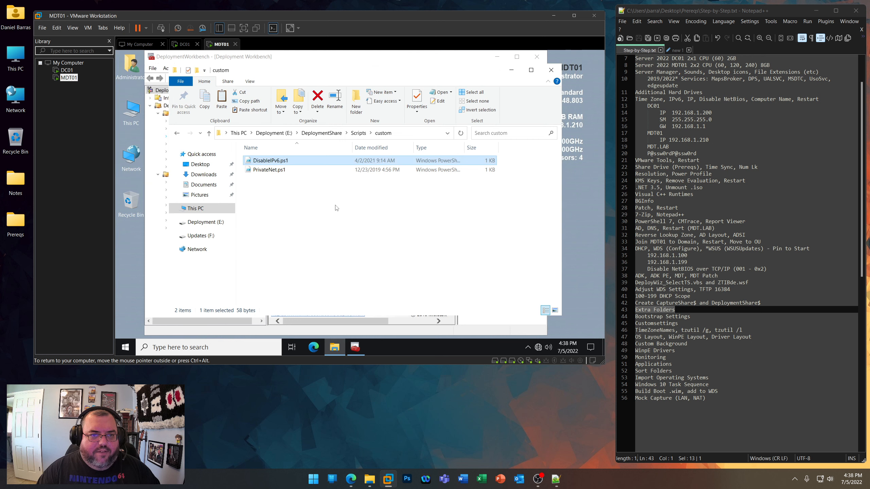
# - Review PrivateNet.ps1 from the same custom folder in Notepad++, then close the editor and the folder window
pyautogui.rightClick(268, 168)
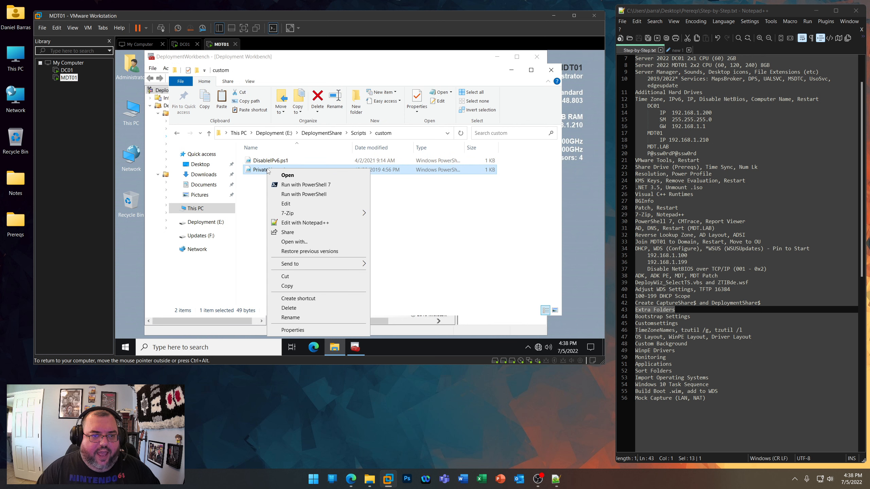
pyautogui.click(310, 223)
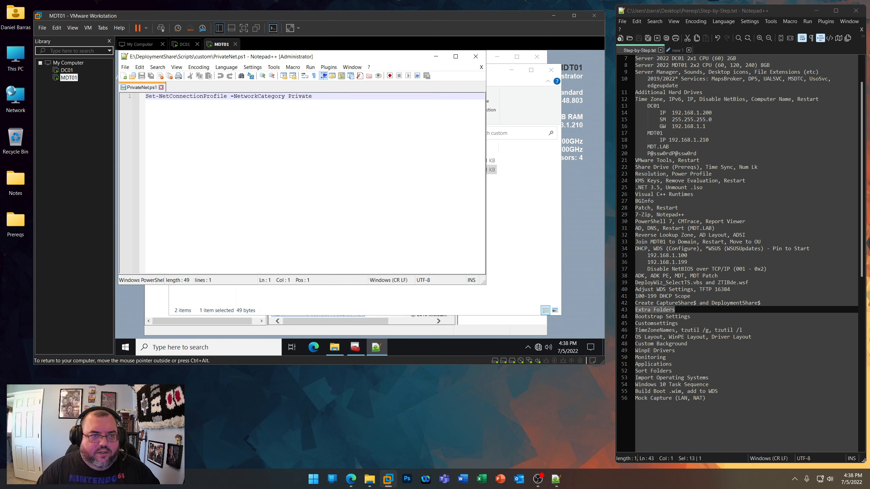
pyautogui.click(476, 56)
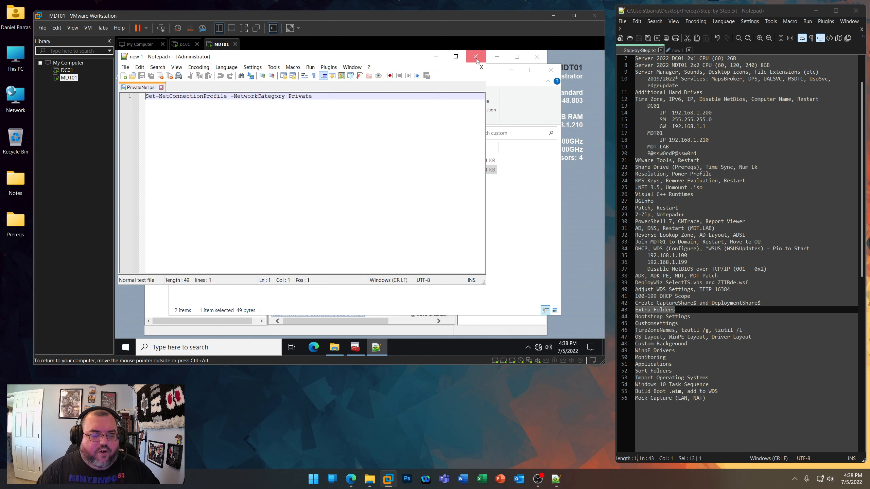
pyautogui.click(551, 70)
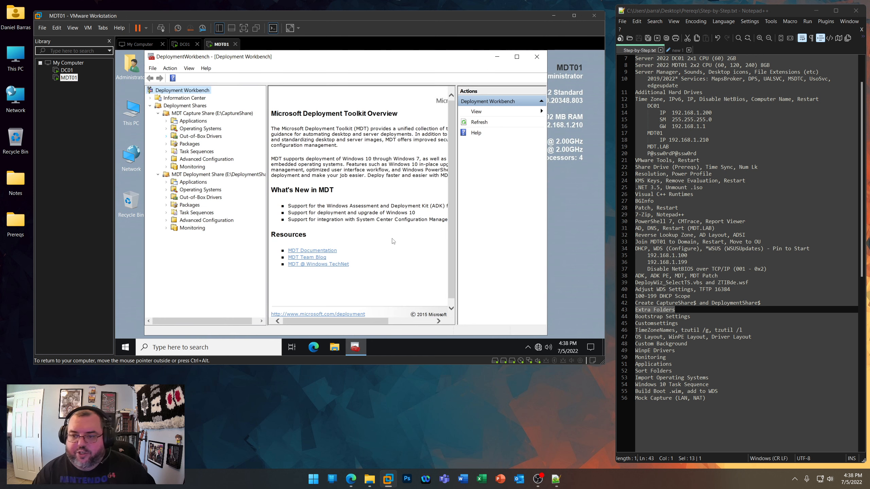
# - Open the Prereqs\MDT folder on the host's shared drive (Z:)
pyautogui.doubleClick(131, 113)
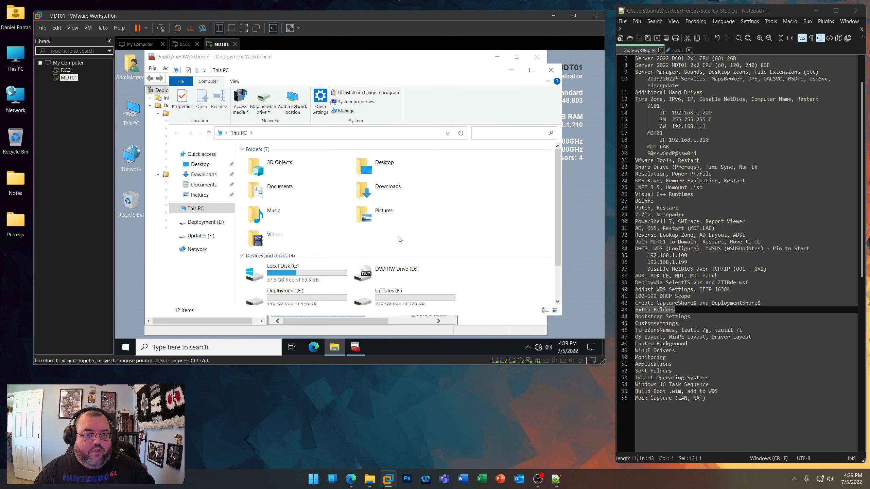
pyautogui.scroll(-3, 401, 240)
pyautogui.doubleClick(312, 303)
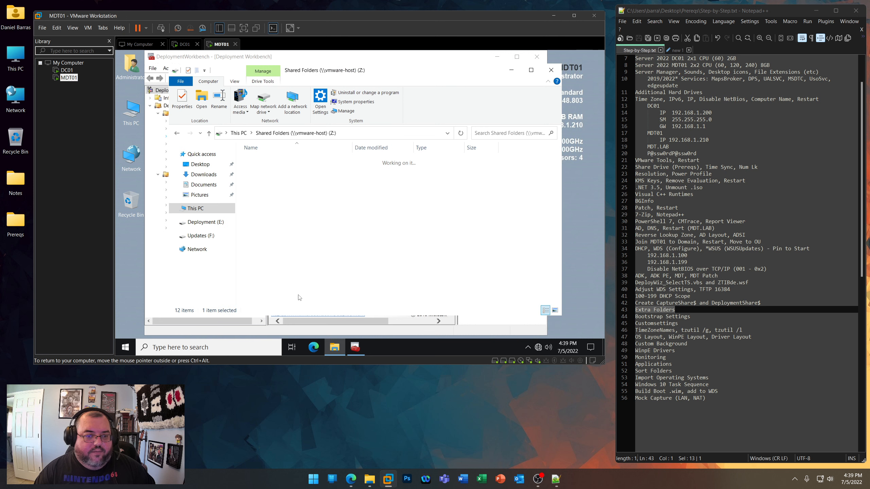
pyautogui.doubleClick(264, 160)
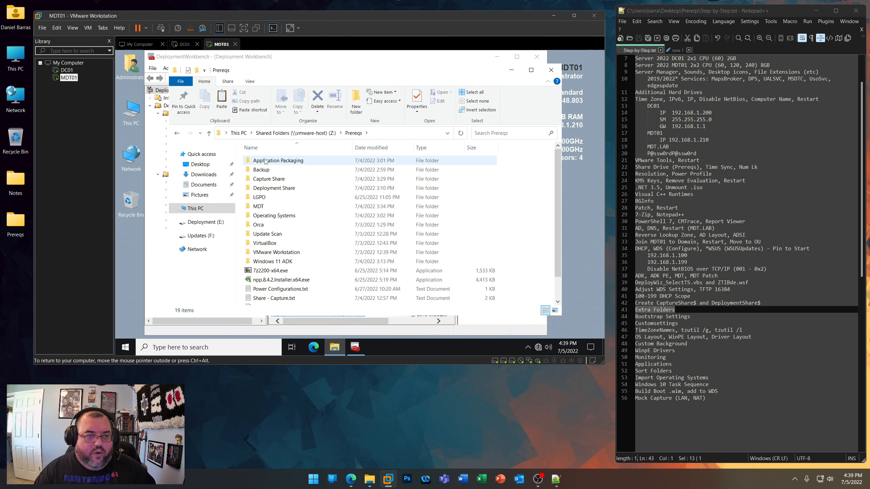
pyautogui.doubleClick(269, 179)
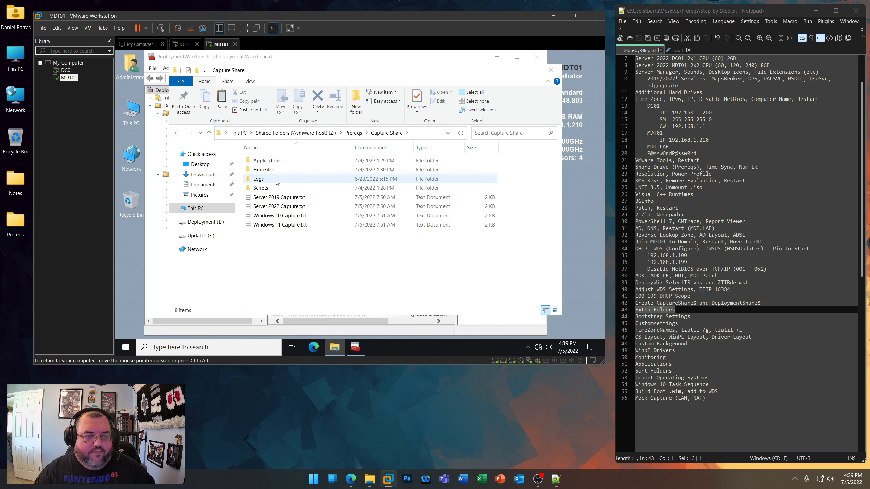
pyautogui.click(176, 133)
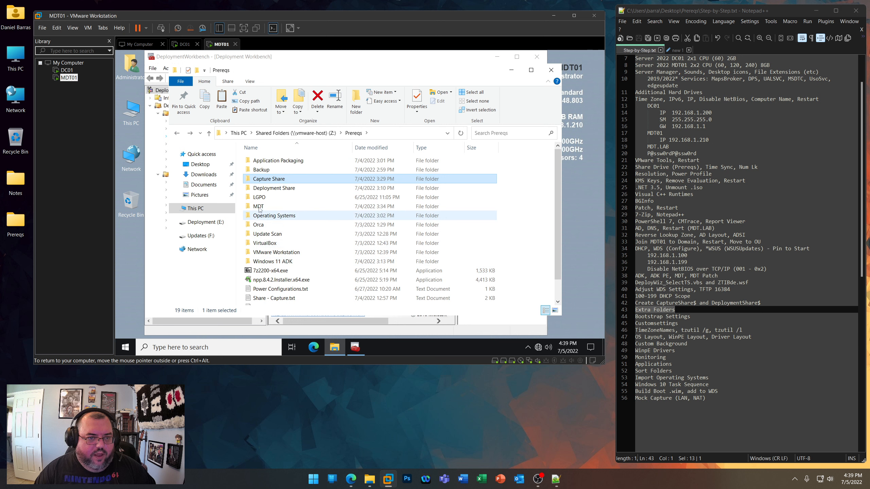
pyautogui.doubleClick(343, 206)
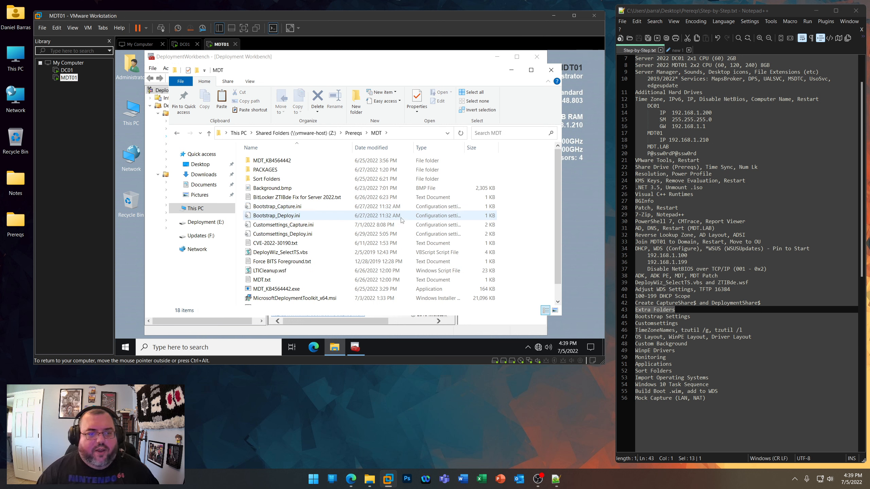
# - Open Bootstrap_Capture.ini and copy its entire contents
pyautogui.doubleClick(277, 206)
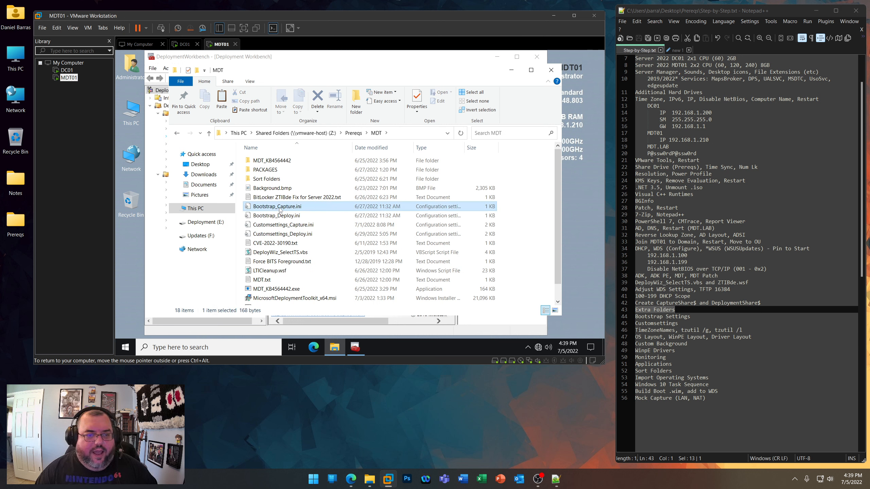
pyautogui.moveTo(274, 89); pyautogui.dragTo(441, 102)
pyautogui.moveTo(346, 173); pyautogui.dragTo(319, 120)
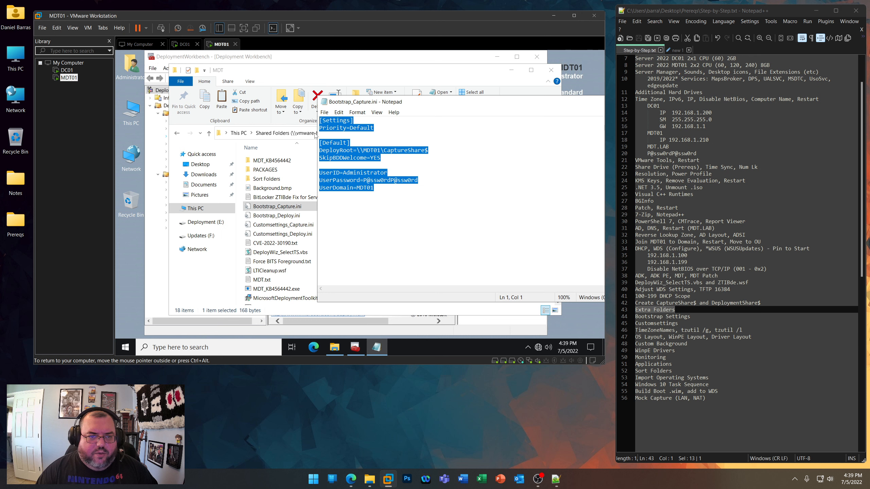
pyautogui.rightClick(342, 158)
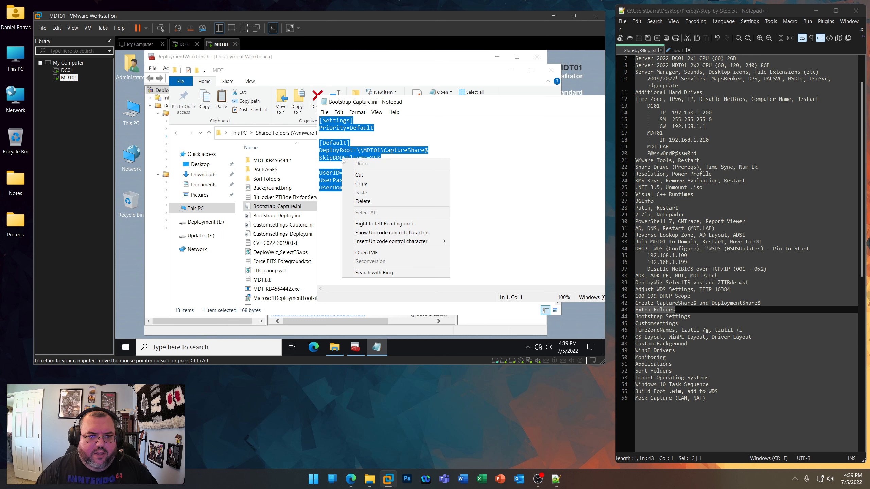
pyautogui.click(361, 183)
# - Open Bootstrap.ini for editing from the rules in the MDT Capture Share's properties
pyautogui.click(310, 60)
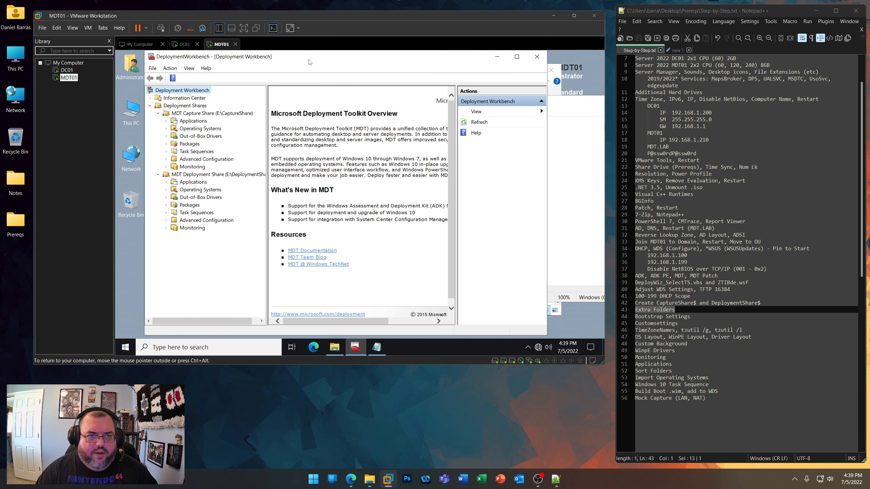
pyautogui.rightClick(225, 112)
pyautogui.click(251, 151)
pyautogui.click(225, 87)
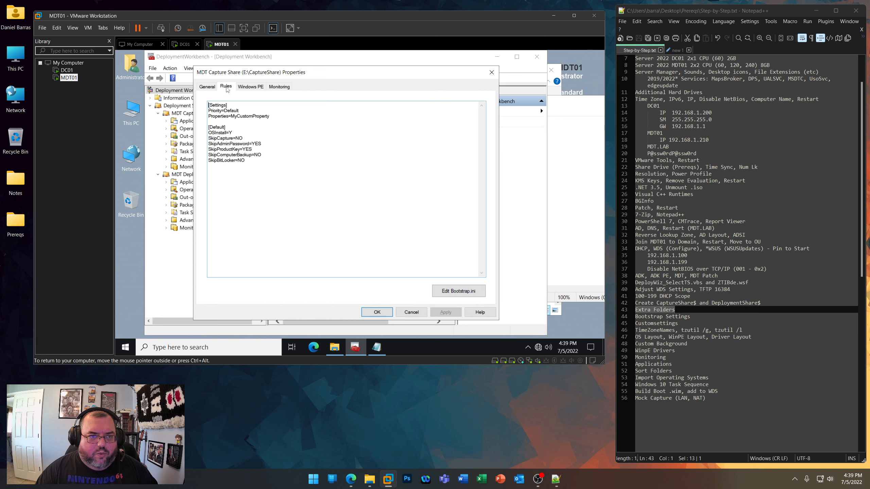
pyautogui.click(446, 291)
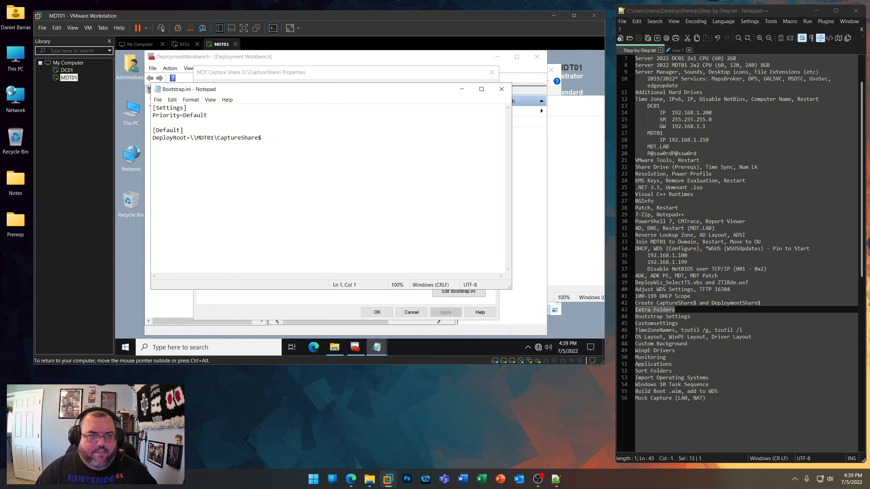
# - Replace the capture share's Bootstrap.ini contents with the copied settings, including the UserPassword value, save it, and accept the share properties
pyautogui.hotkey('ctrl', 'a')
pyautogui.hotkey('ctrl', 'v')
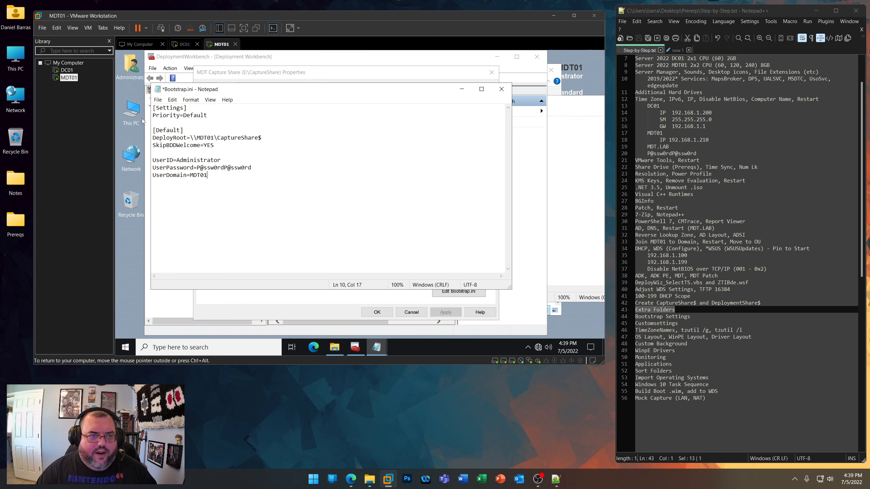
pyautogui.click(158, 99)
pyautogui.click(170, 135)
pyautogui.click(501, 89)
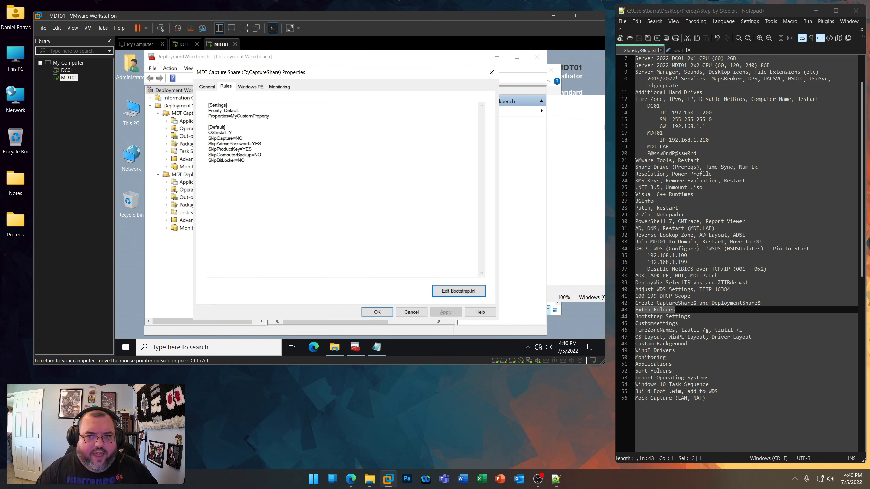
pyautogui.click(575, 143)
pyautogui.hotkey('alt', 'F4')
pyautogui.click(377, 313)
# - Open Bootstrap_Deploy.ini from Prereqs\MDT in Notepad++, copy its entire contents and close the editor
pyautogui.click(335, 347)
pyautogui.rightClick(287, 216)
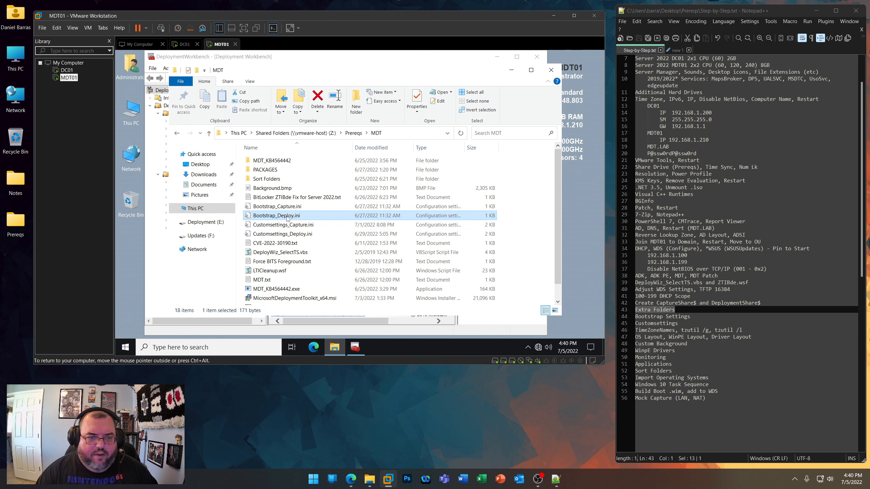
pyautogui.click(322, 103)
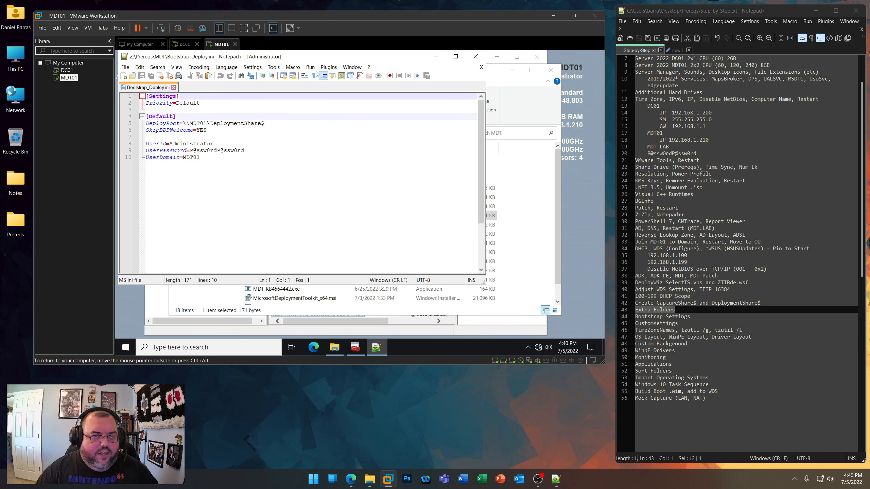
pyautogui.moveTo(318, 60); pyautogui.dragTo(437, 79)
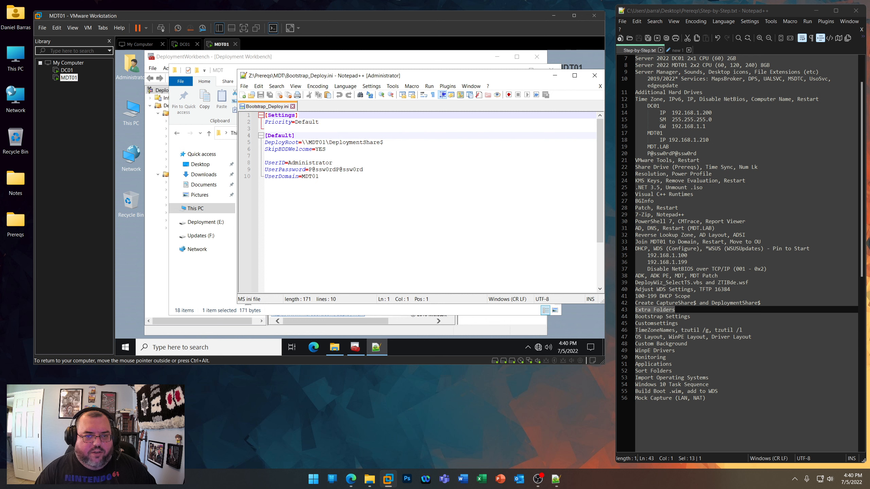
pyautogui.hotkey('ctrl', 'a')
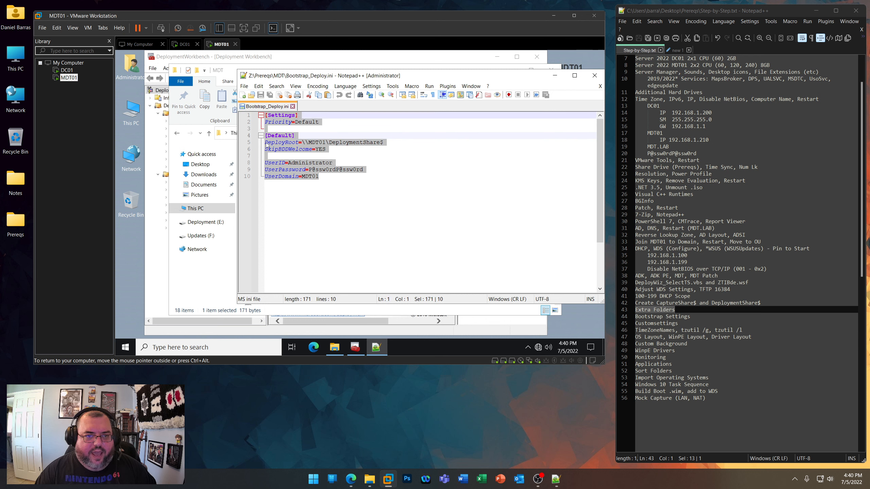
pyautogui.rightClick(283, 146)
pyautogui.click(299, 159)
pyautogui.click(595, 76)
# - Open Bootstrap.ini for editing from the rules in the MDT Deployment Share's properties
pyautogui.click(330, 58)
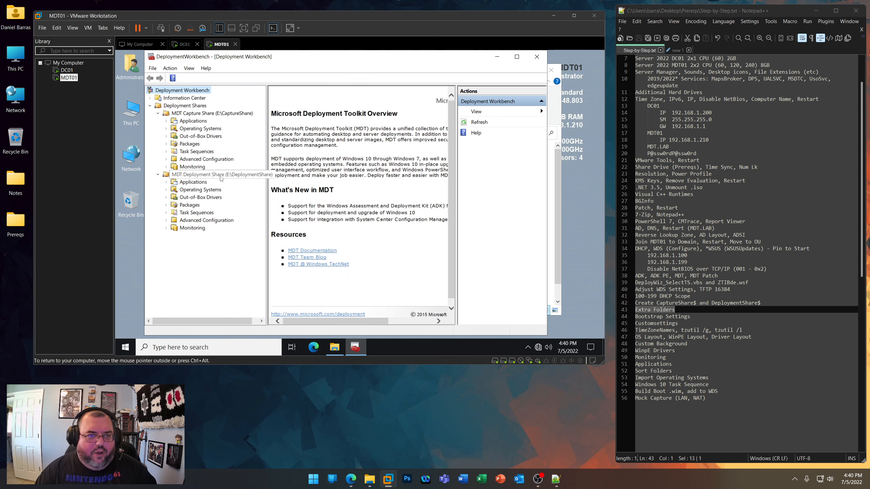
pyautogui.rightClick(220, 175)
pyautogui.click(249, 215)
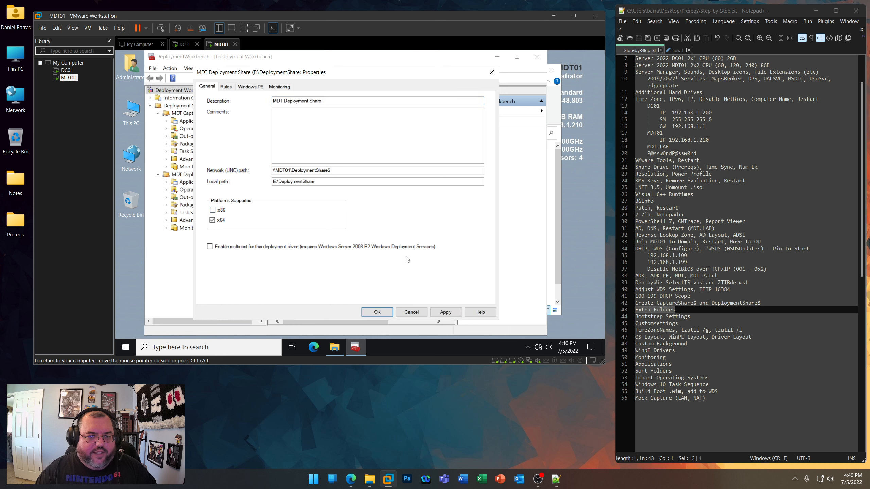
pyautogui.click(230, 88)
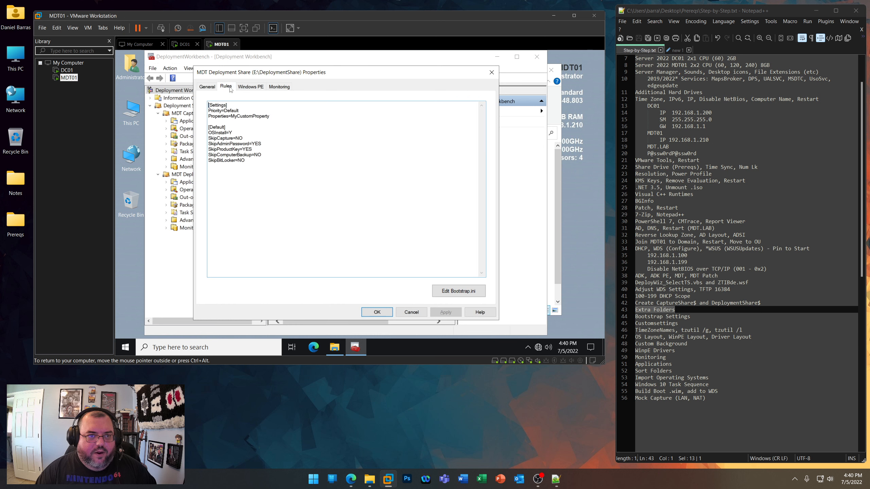
pyautogui.click(457, 292)
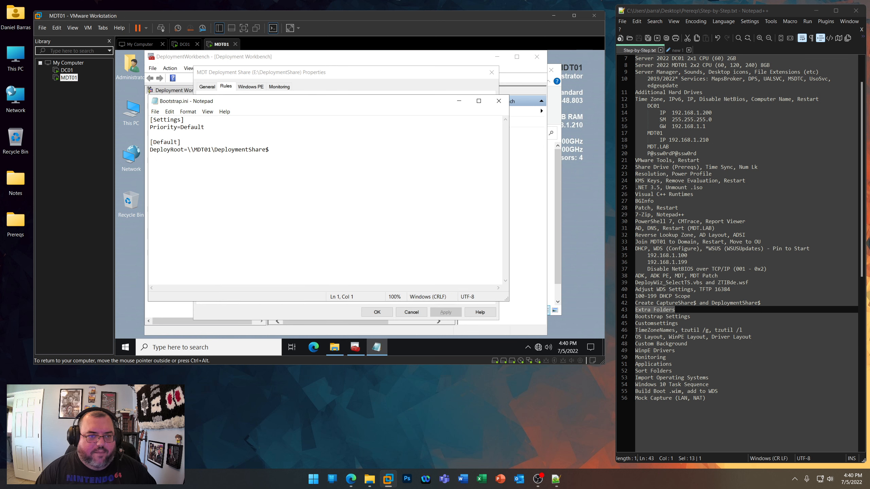
# - Replace the deployment share's Bootstrap.ini contents with the copied settings, including the UserPassword value, then save and close the file
pyautogui.hotkey('ctrl', 'a')
pyautogui.hotkey('ctrl', 'v')
pyautogui.hotkey('ctrl', 's')
pyautogui.click(499, 101)
# - Open Customsettings_Capture.ini from Prereqs\MDT in Notepad instead of Notepad++ and reposition its window
pyautogui.click(335, 348)
pyautogui.doubleClick(283, 225)
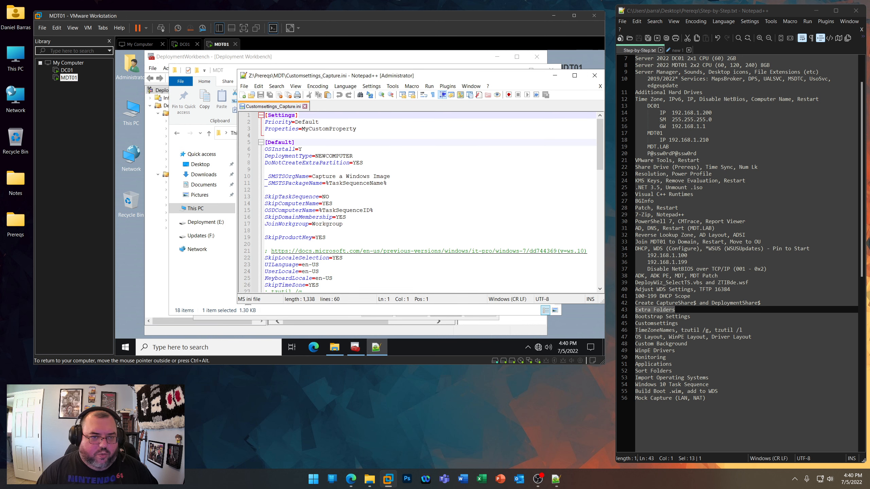
pyautogui.moveTo(469, 77); pyautogui.dragTo(429, 76)
pyautogui.click(555, 75)
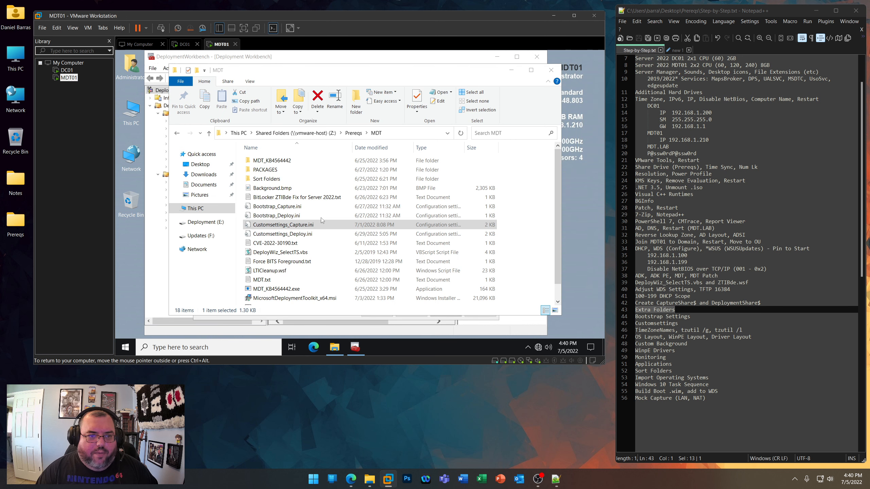
pyautogui.doubleClick(304, 226)
pyautogui.moveTo(305, 101); pyautogui.dragTo(381, 64)
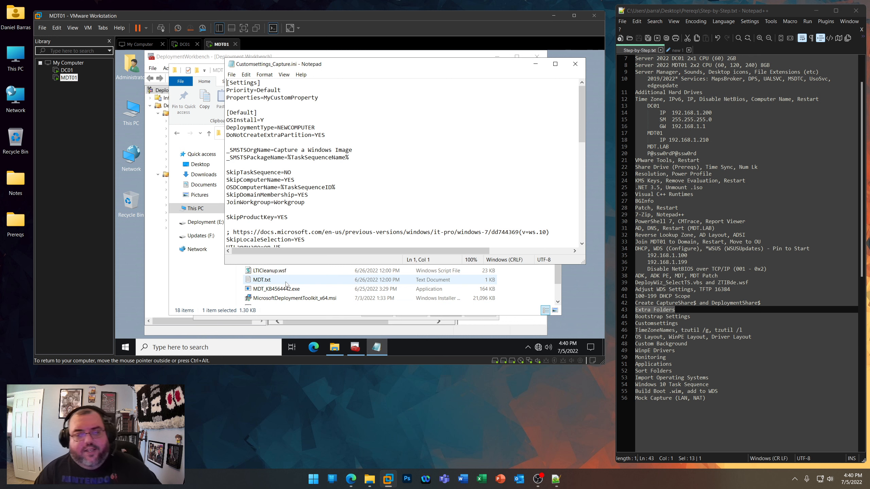
# - Examine the Priority line in Customsettings_Deploy.ini, close the file and return to Customsettings_Capture.ini
pyautogui.click(261, 281)
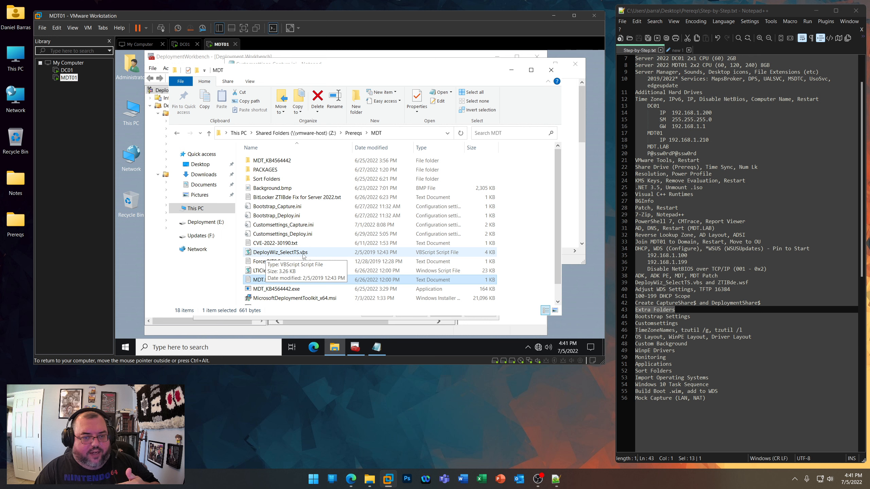
pyautogui.doubleClick(292, 235)
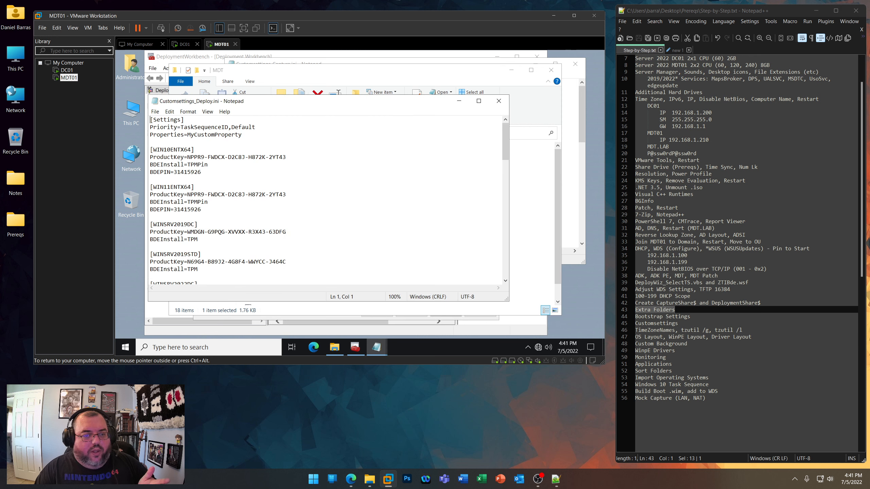
pyautogui.moveTo(181, 127); pyautogui.dragTo(256, 127)
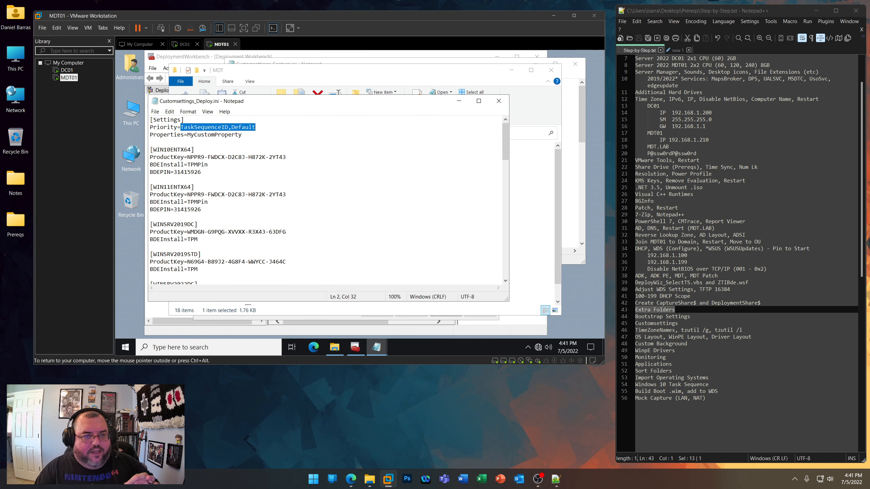
pyautogui.click(498, 101)
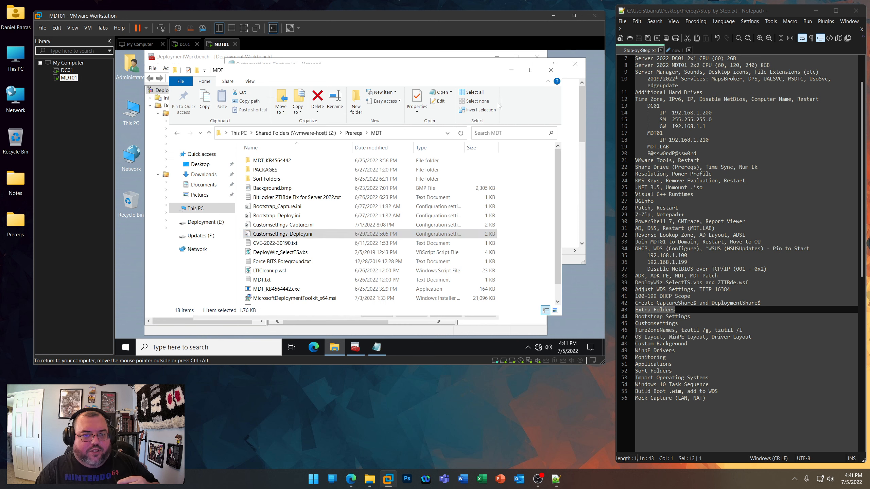
pyautogui.click(511, 70)
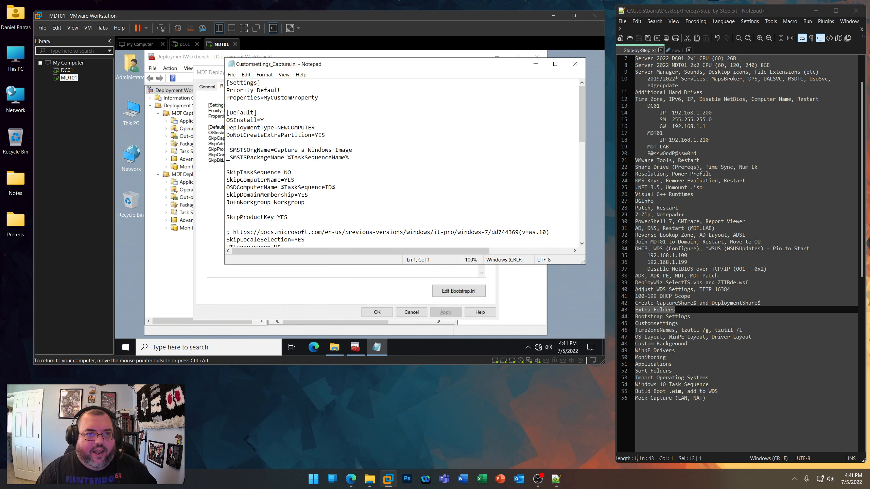
# - Review the OSInstall, DeploymentType, DoNotCreateExtraPartition and _SMSTS naming settings in Customsettings_Capture.ini
pyautogui.moveTo(318, 97); pyautogui.dragTo(226, 121)
pyautogui.click(264, 120)
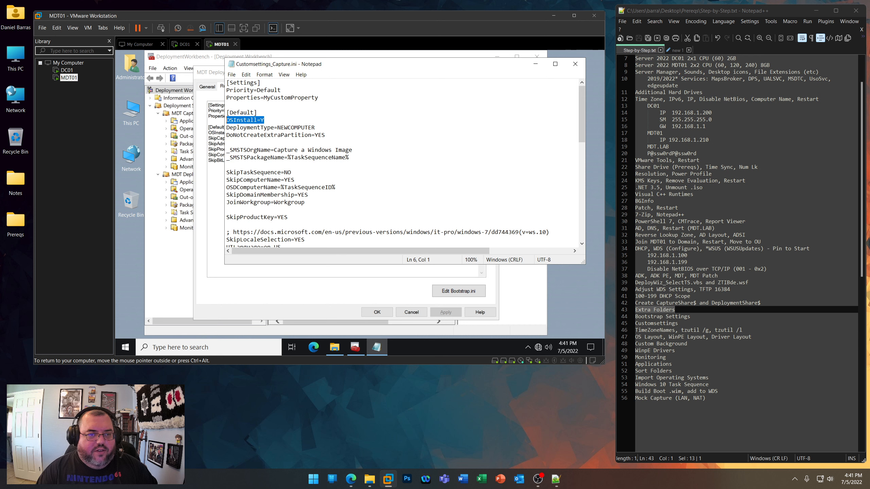
pyautogui.moveTo(315, 128); pyautogui.dragTo(226, 127)
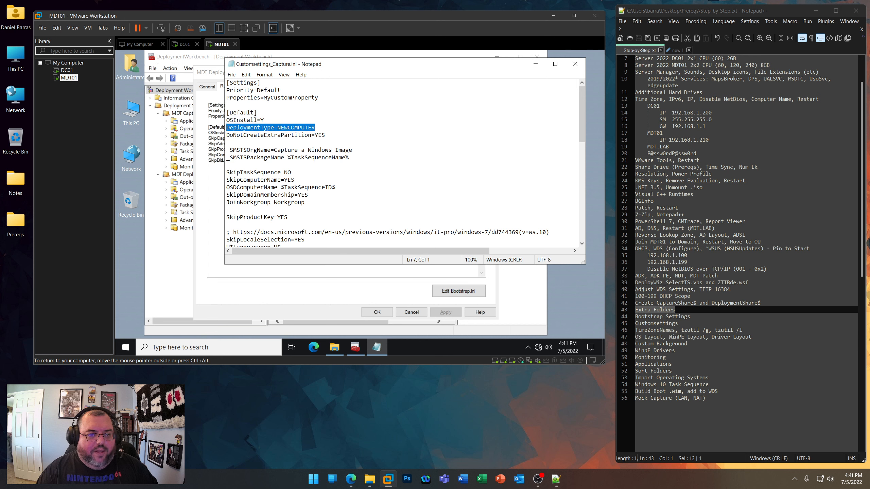
pyautogui.moveTo(325, 135); pyautogui.dragTo(226, 135)
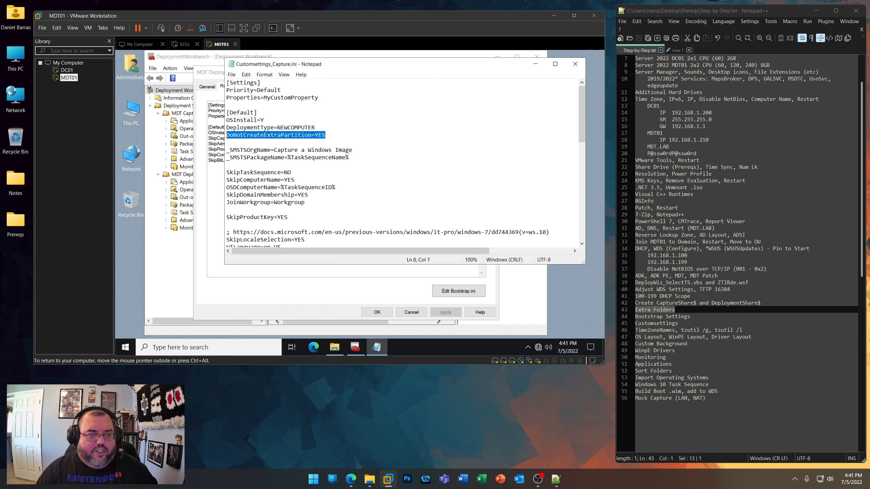
pyautogui.scroll(-1, 402, 164)
pyautogui.scroll(-1, 402, 164)
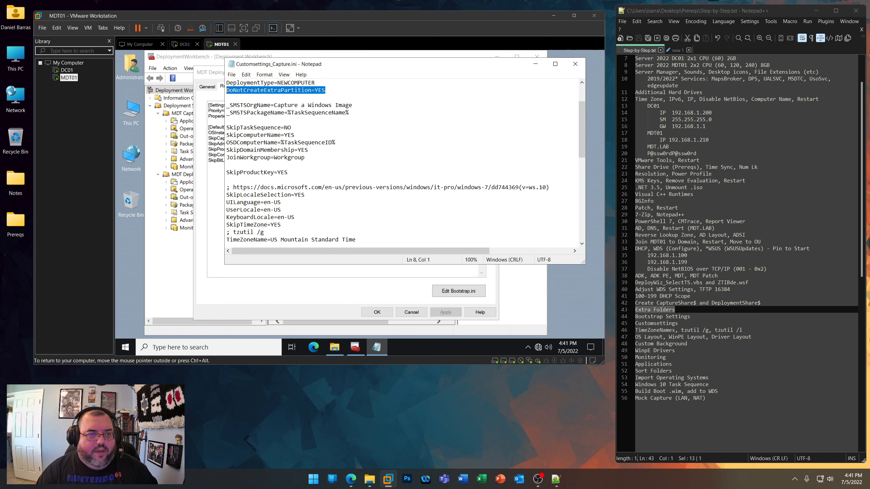
pyautogui.click(229, 106)
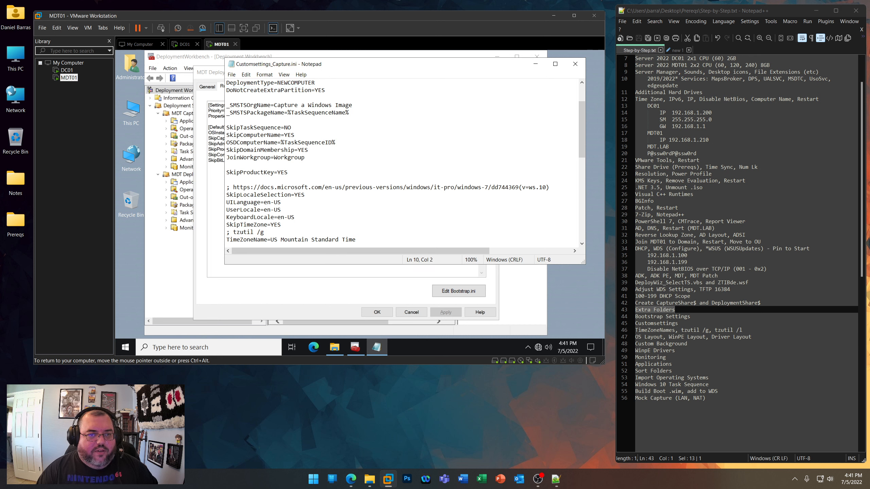
# - Review the task sequence, computer name, domain membership and product key settings in Customsettings_Capture.ini
pyautogui.moveTo(226, 127); pyautogui.dragTo(292, 127)
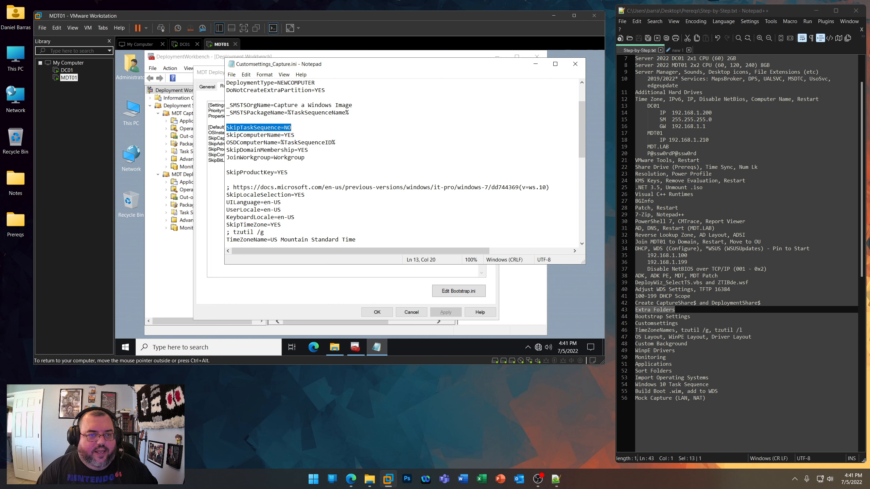
pyautogui.moveTo(226, 135); pyautogui.dragTo(294, 135)
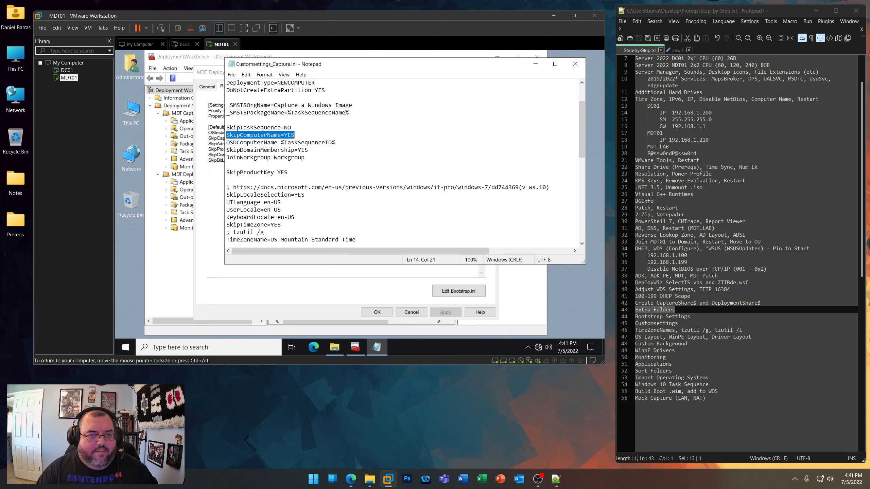
pyautogui.moveTo(226, 142); pyautogui.dragTo(336, 143)
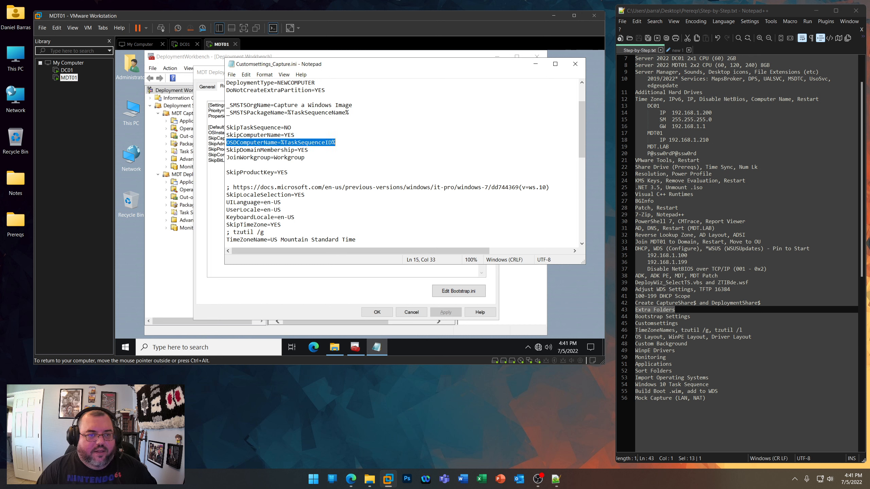
pyautogui.moveTo(226, 151); pyautogui.dragTo(294, 150)
pyautogui.moveTo(226, 172); pyautogui.dragTo(288, 172)
pyautogui.scroll(-4, 287, 172)
pyautogui.scroll(2, 288, 127)
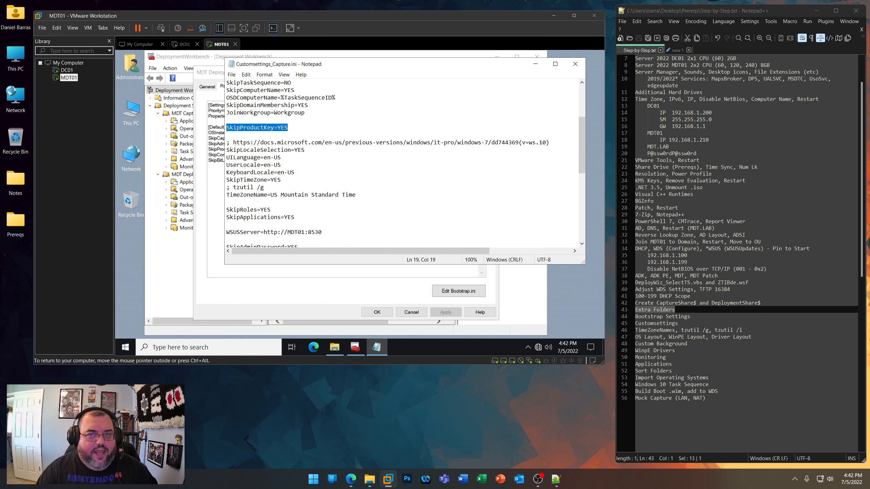
# - Copy the docs.microsoft.com link above SkipLocaleSelection and open it in the host's Edge browser, widening the window
pyautogui.moveTo(549, 142); pyautogui.dragTo(233, 142)
pyautogui.rightClick(262, 143)
pyautogui.click(279, 168)
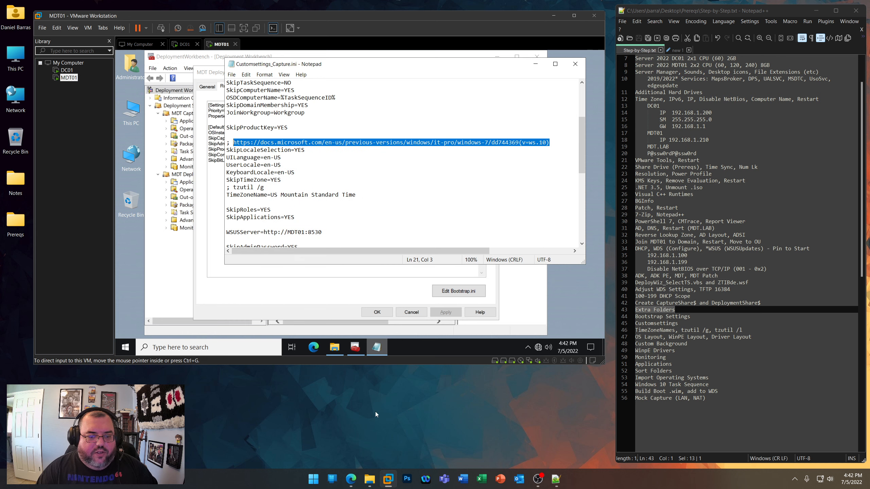
pyautogui.click(351, 479)
pyautogui.click(440, 39)
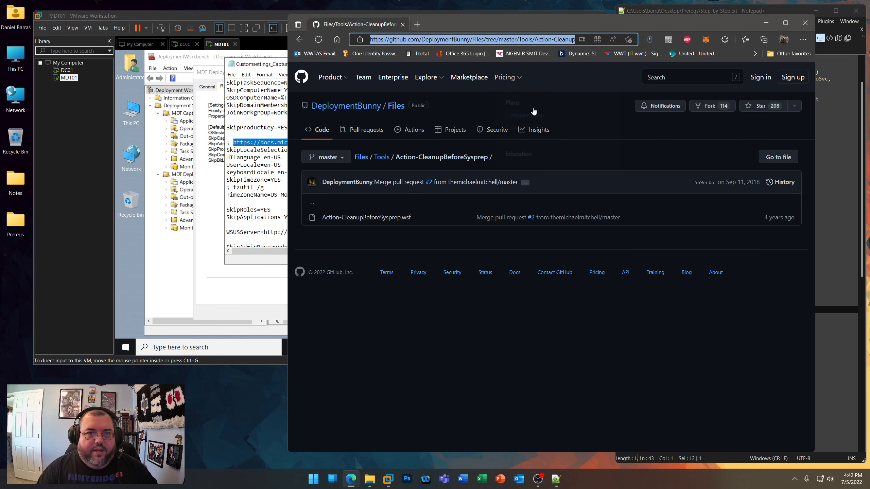
pyautogui.hotkey('ctrl', 'v')
pyautogui.press('Return')
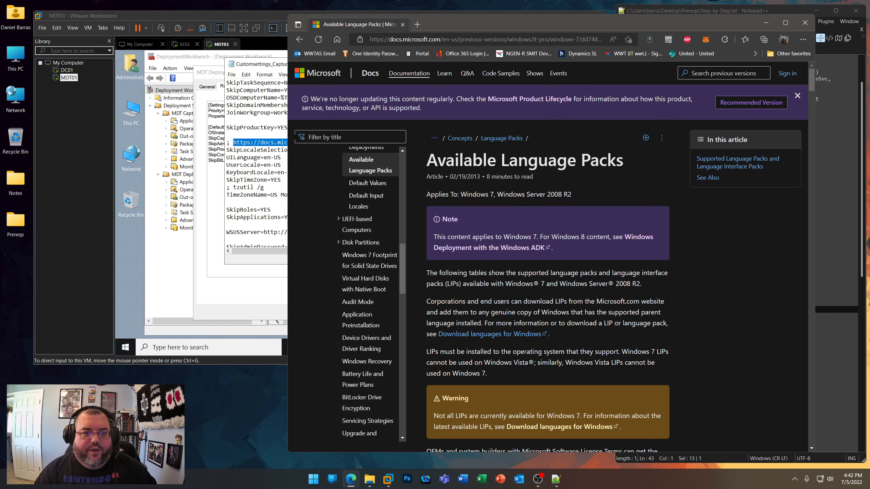
pyautogui.moveTo(287, 136); pyautogui.dragTo(238, 136)
# - Examine the language/culture names in the Language Packs table and the setting descriptions above it
pyautogui.scroll(-10, 511, 251)
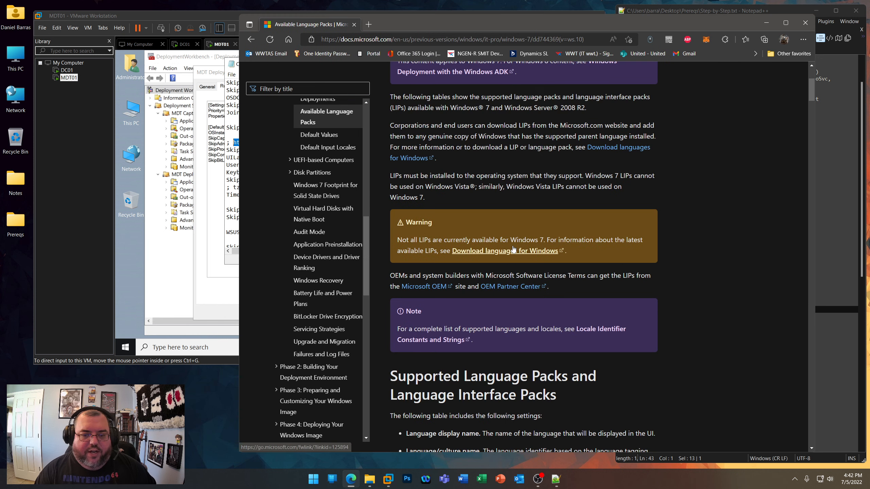
pyautogui.scroll(-5, 511, 251)
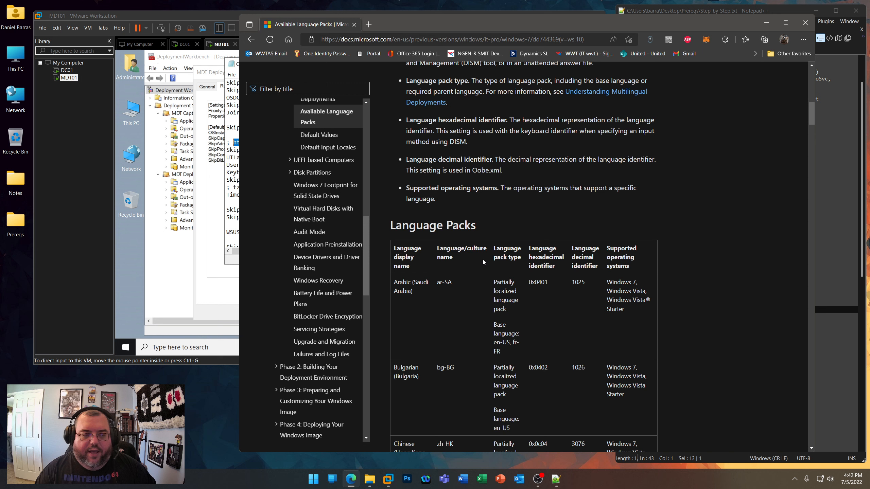
pyautogui.scroll(-20, 477, 284)
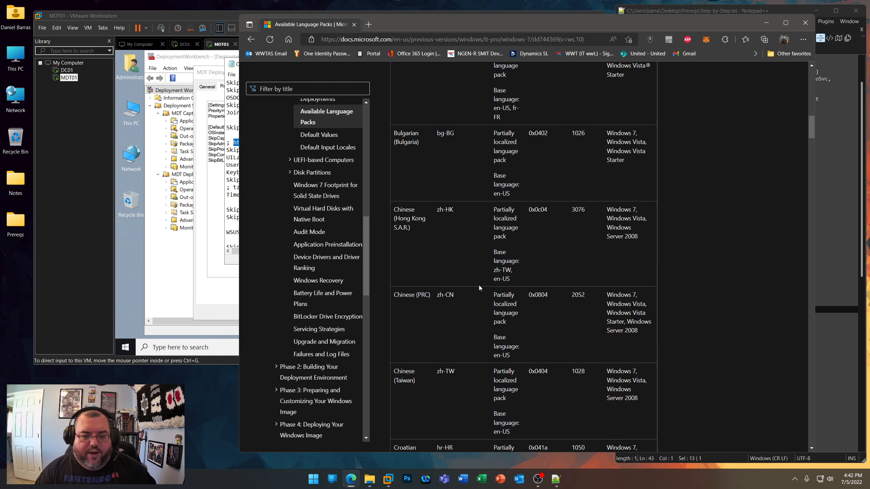
pyautogui.scroll(-10, 480, 287)
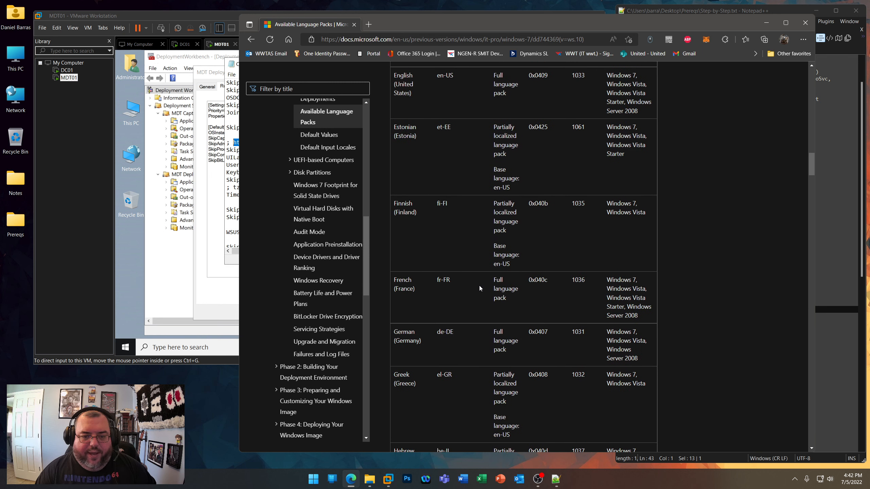
pyautogui.scroll(-10, 479, 285)
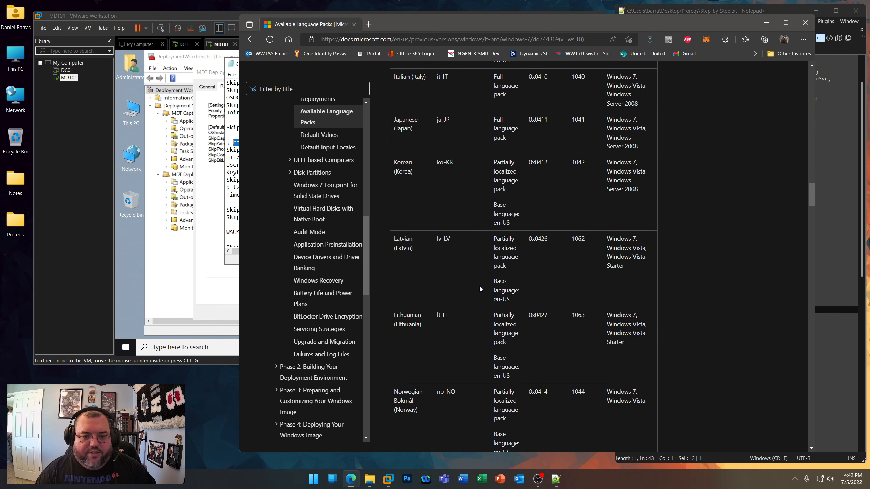
pyautogui.scroll(-5, 479, 287)
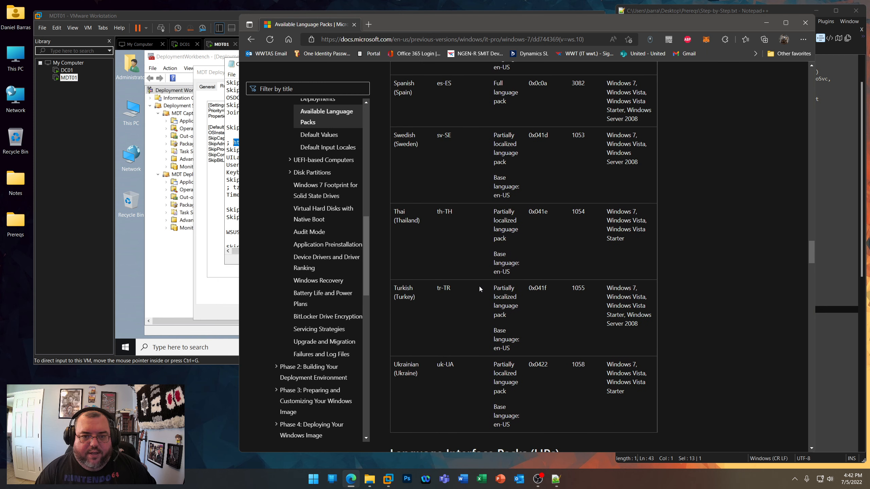
pyautogui.scroll(-5, 479, 286)
pyautogui.scroll(10, 479, 286)
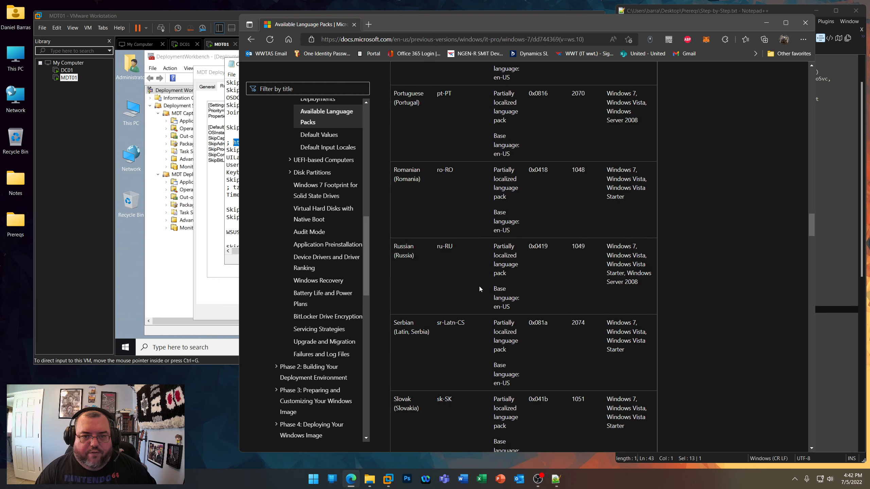
pyautogui.scroll(20, 479, 286)
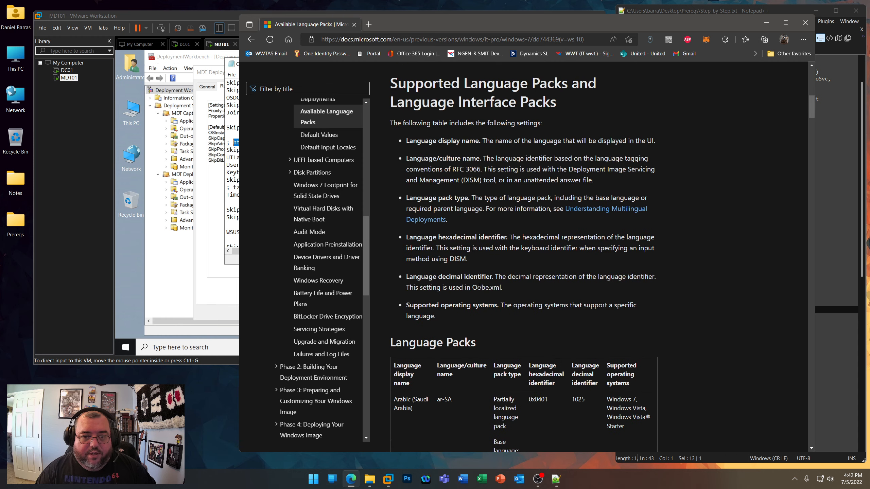
pyautogui.scroll(-7, 479, 286)
pyautogui.scroll(20, 479, 286)
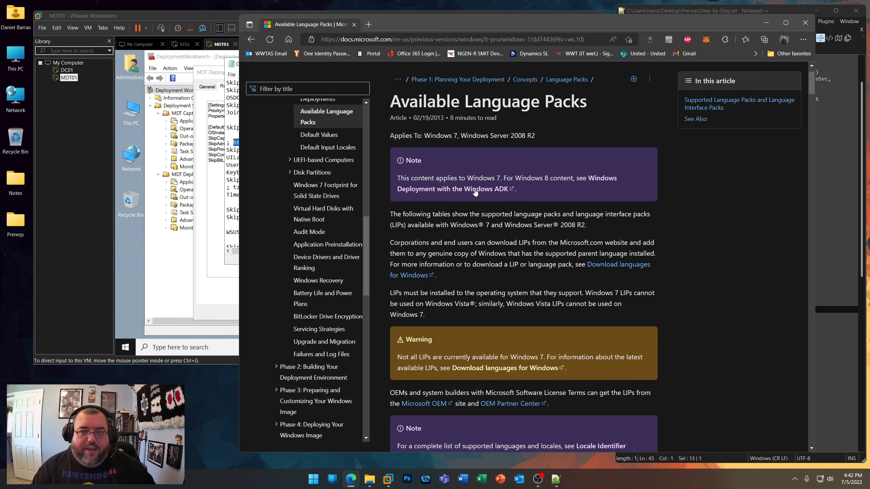
# - Find the English (United States) row in the Language Packs table and highlight its language/culture name
pyautogui.scroll(3, 475, 192)
pyautogui.scroll(-10, 469, 253)
pyautogui.scroll(-20, 465, 310)
pyautogui.scroll(2, 456, 111)
pyautogui.tripleClick(453, 135)
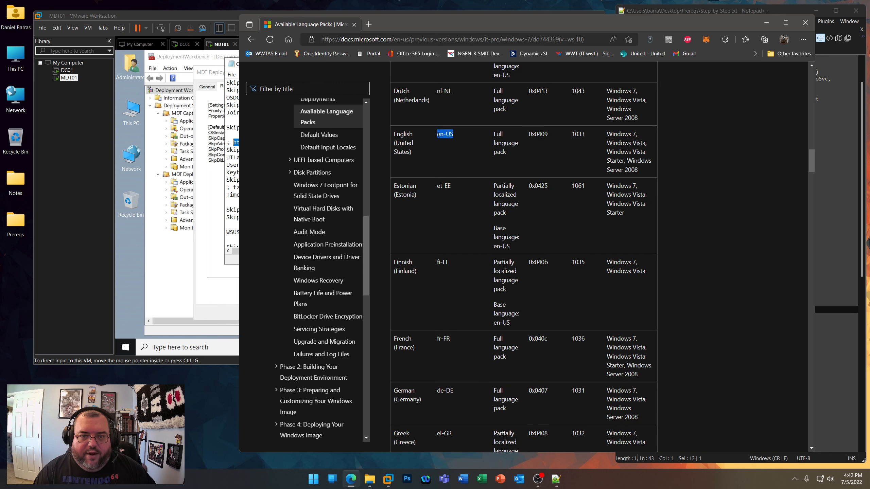
pyautogui.scroll(-15, 453, 226)
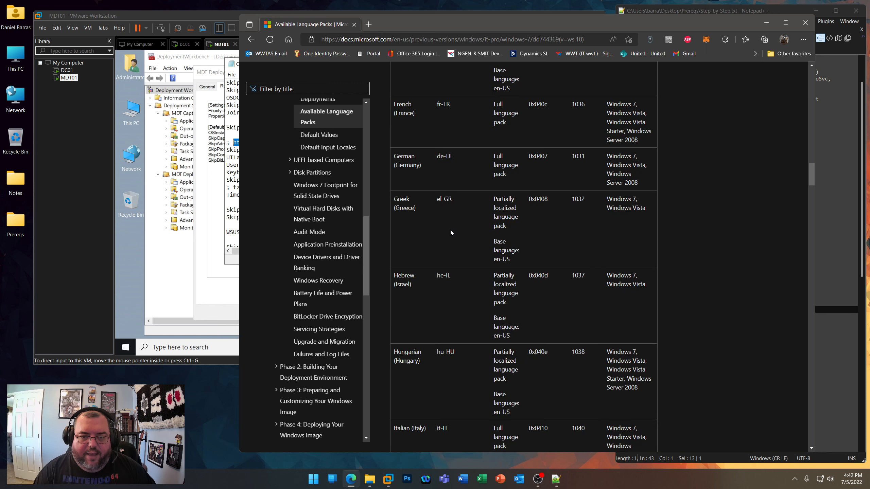
# - Close the language packs page and review the locale, UI language, keyboard and time zone settings in Customsettings_Capture.ini
pyautogui.scroll(-15, 452, 234)
pyautogui.click(805, 22)
pyautogui.click(302, 150)
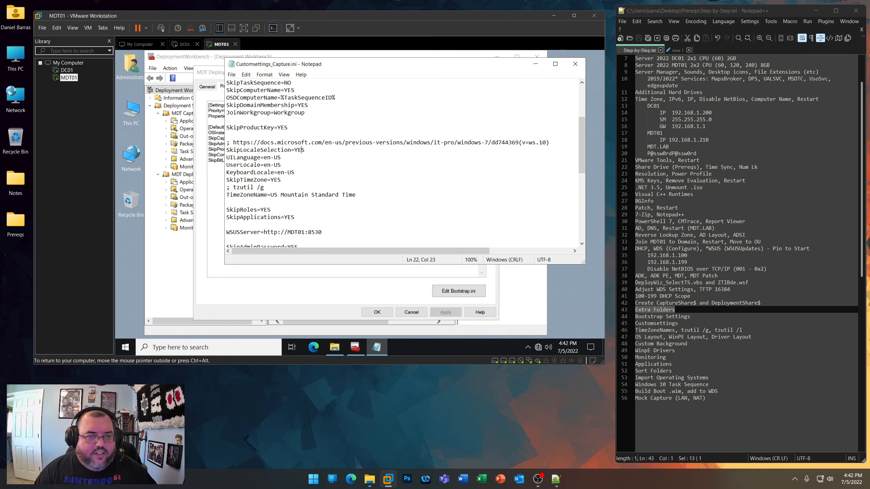
pyautogui.moveTo(305, 150); pyautogui.dragTo(226, 150)
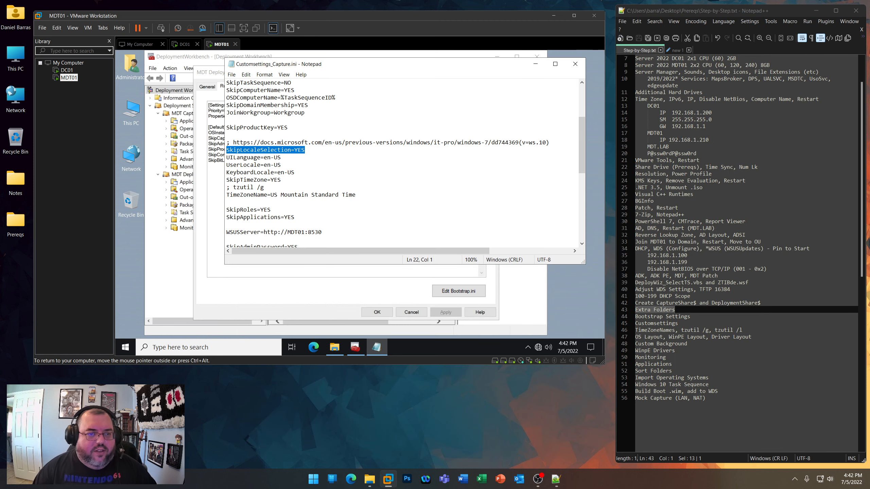
pyautogui.moveTo(281, 157); pyautogui.dragTo(226, 158)
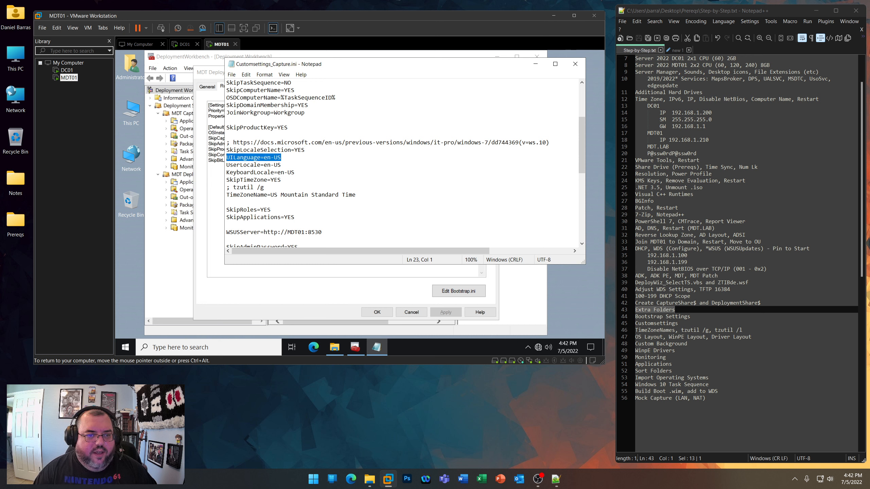
pyautogui.moveTo(281, 165); pyautogui.dragTo(227, 165)
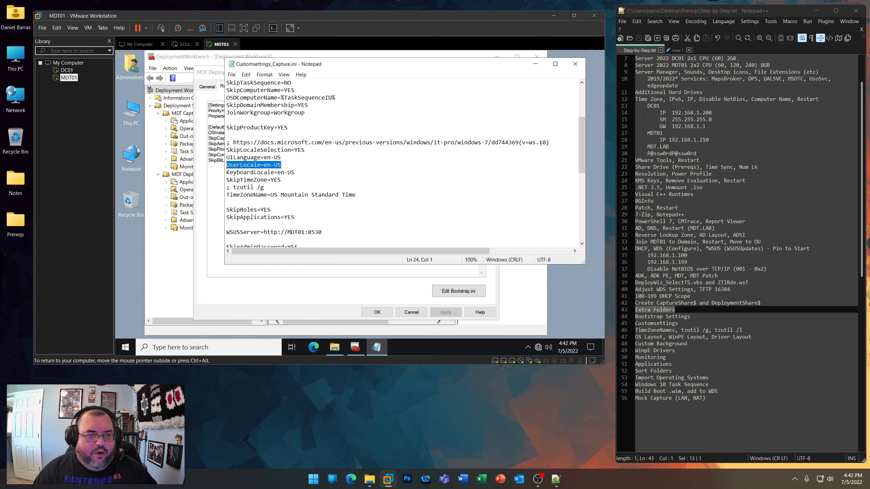
pyautogui.moveTo(295, 172); pyautogui.dragTo(226, 172)
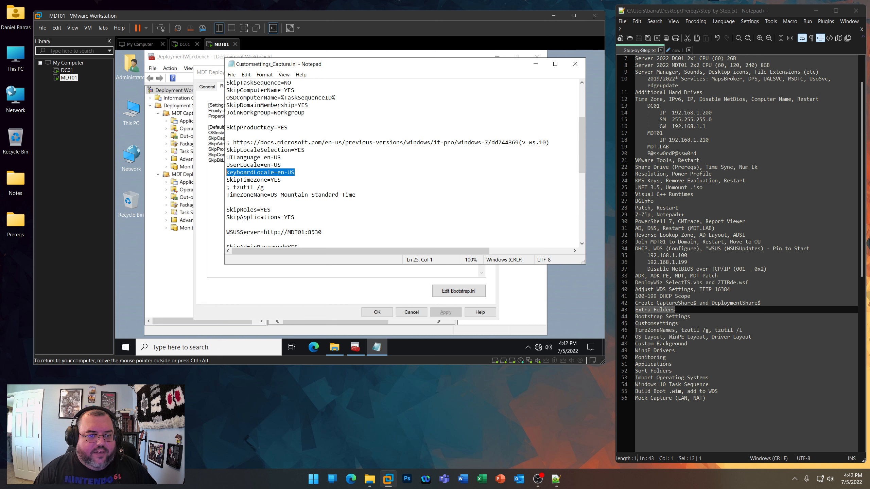
pyautogui.click(258, 180)
pyautogui.moveTo(281, 180); pyautogui.dragTo(356, 194)
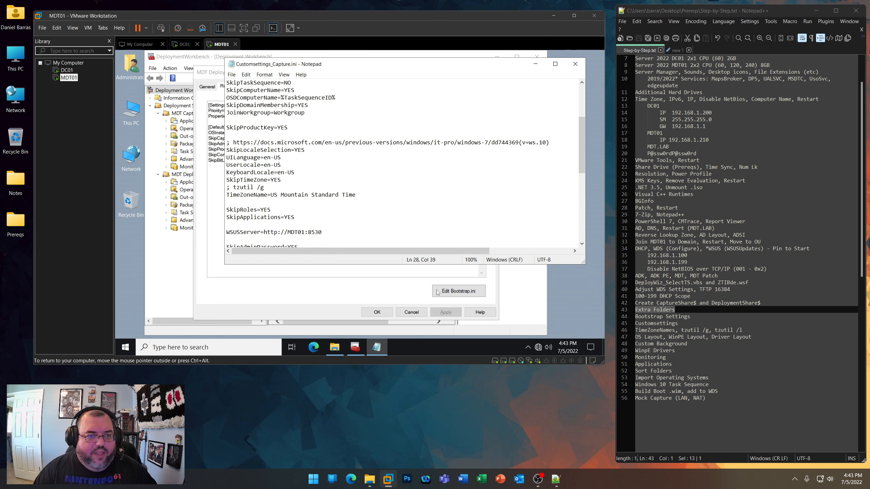
# - Open a command prompt on the host and query its current time zone with tzutil /g
pyautogui.rightClick(314, 478)
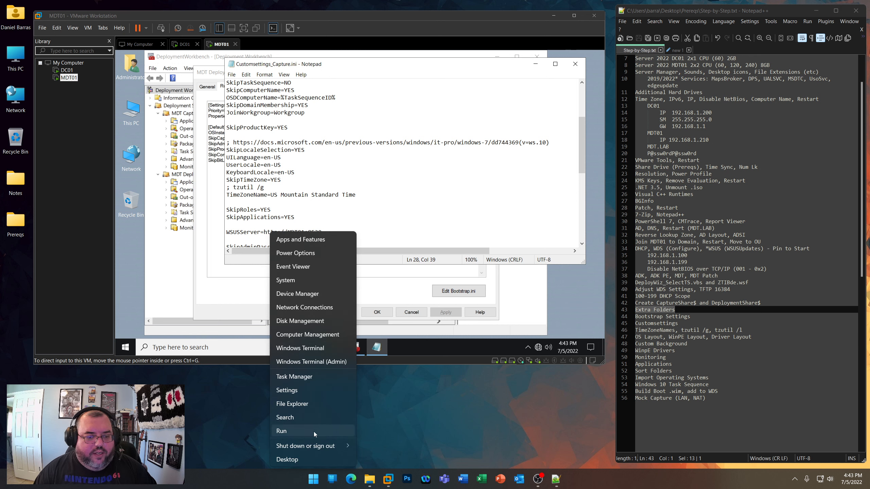
pyautogui.click(314, 432)
pyautogui.press('Return')
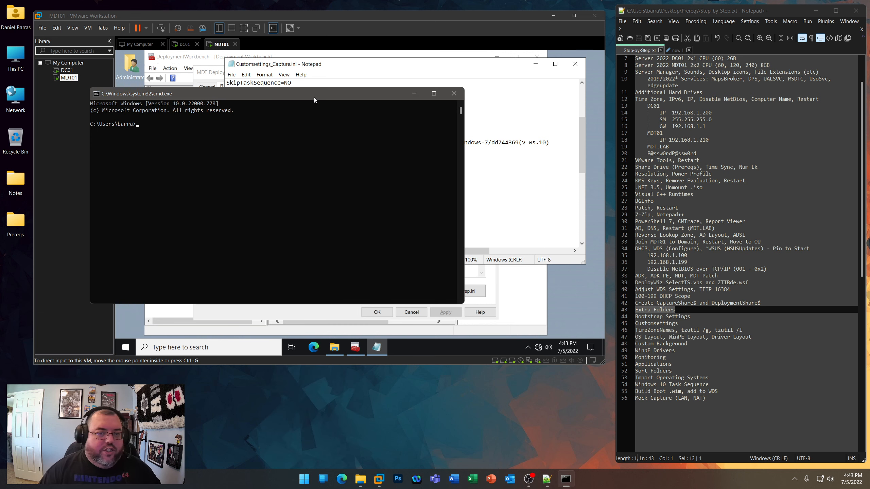
pyautogui.moveTo(314, 98); pyautogui.dragTo(486, 254)
pyautogui.write('tzutil /g')
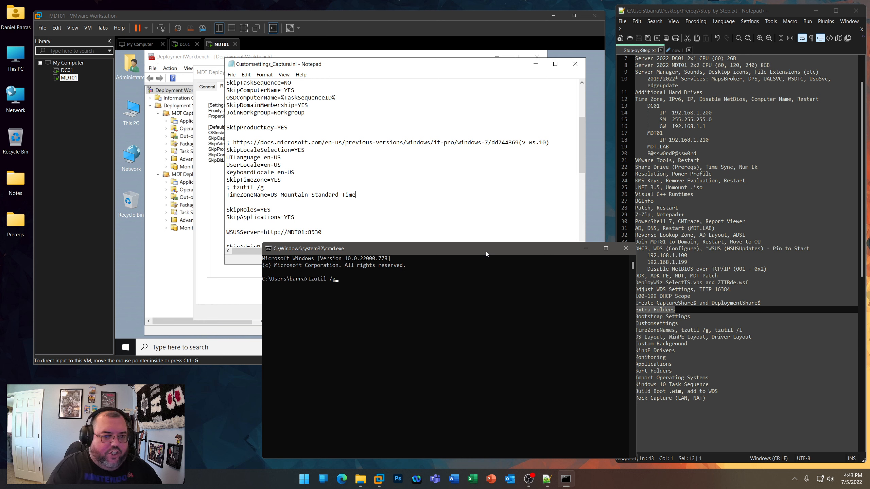
pyautogui.press('Return')
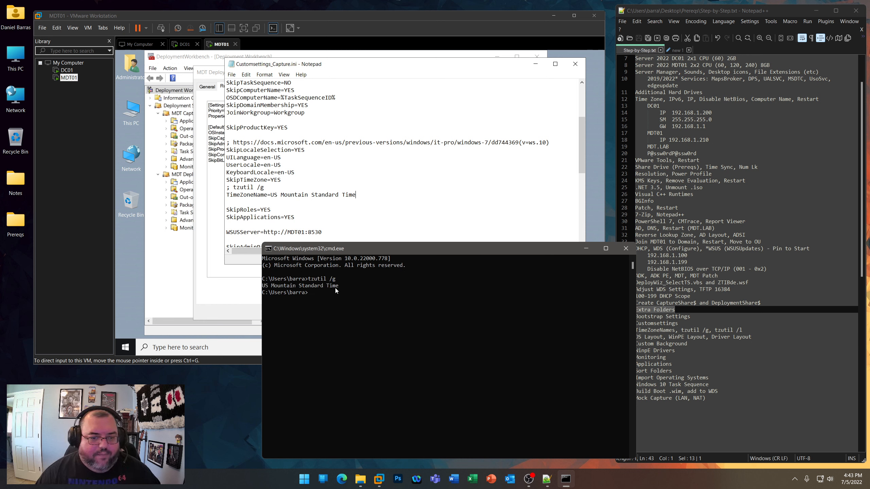
# - List all time zone names with tzutil /l and clear the console
pyautogui.write('tzutil /l')
pyautogui.press('Return')
pyautogui.moveTo(435, 247); pyautogui.dragTo(459, 153)
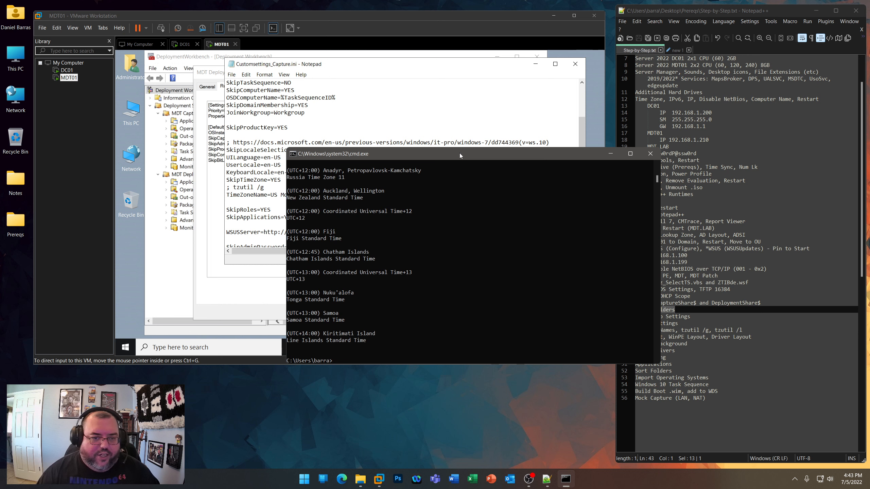
pyautogui.write('cls')
pyautogui.press('Return')
# - List the time zones page by page with tzutil /l | more, advancing to the UTC-07:00 and UTC-06:00 entries
pyautogui.write('tzutil /l | mo')
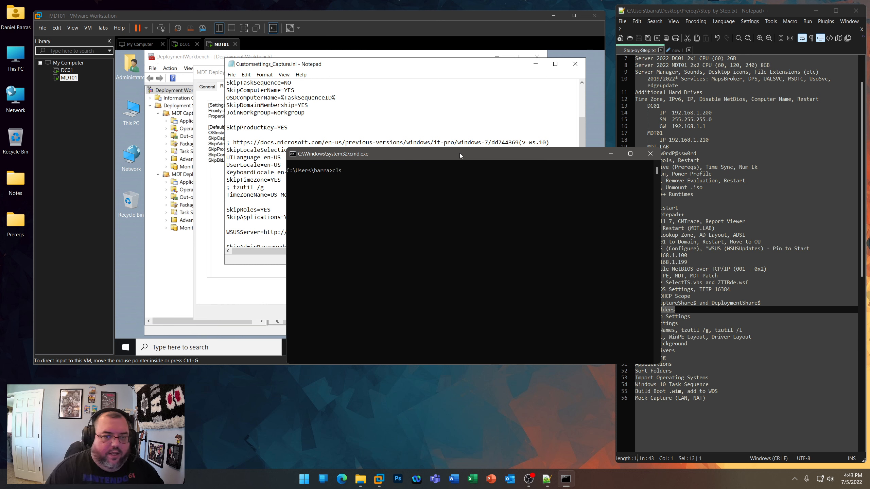
pyautogui.write('re')
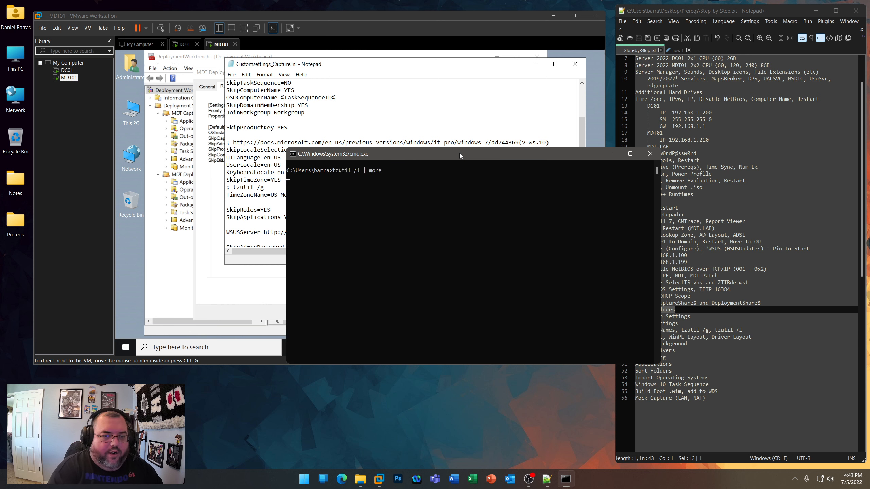
pyautogui.press('Return')
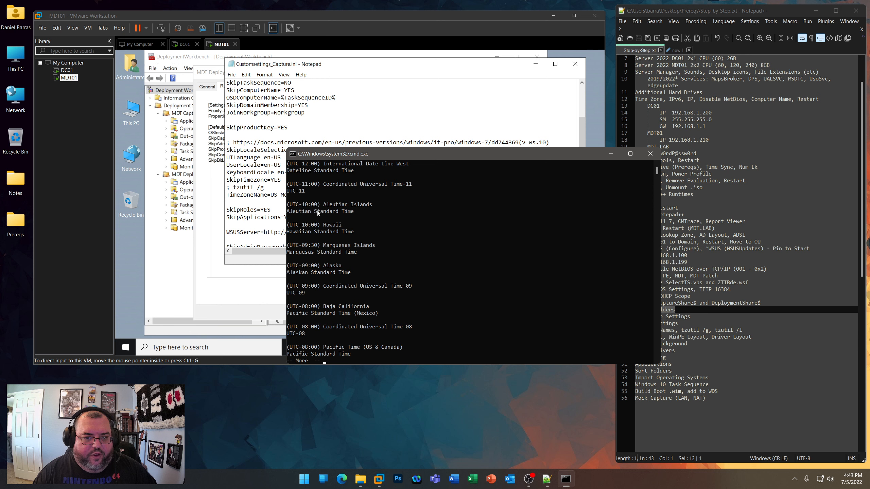
pyautogui.moveTo(288, 212); pyautogui.dragTo(356, 214)
pyautogui.press('space')
pyautogui.press('space')
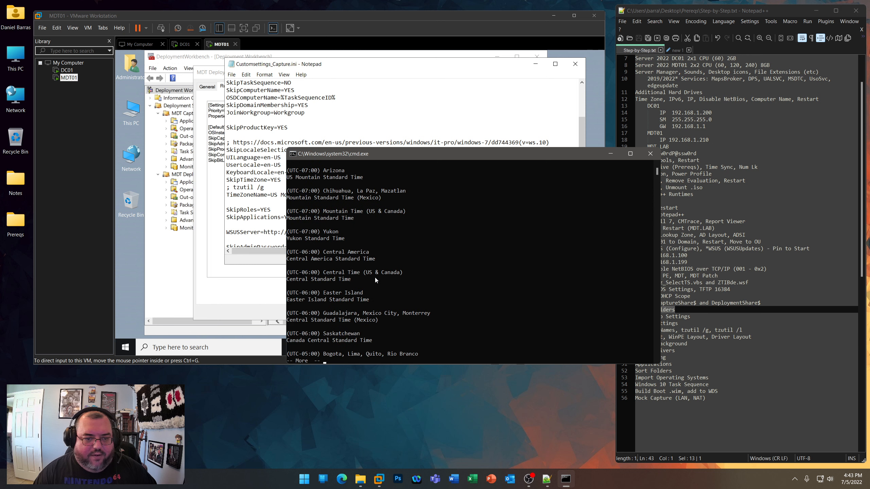
# - Close the command prompt and highlight the TimeZoneName value in Customsettings_Capture.ini
pyautogui.click(650, 154)
pyautogui.moveTo(257, 188); pyautogui.dragTo(264, 188)
pyautogui.moveTo(355, 194); pyautogui.dragTo(271, 194)
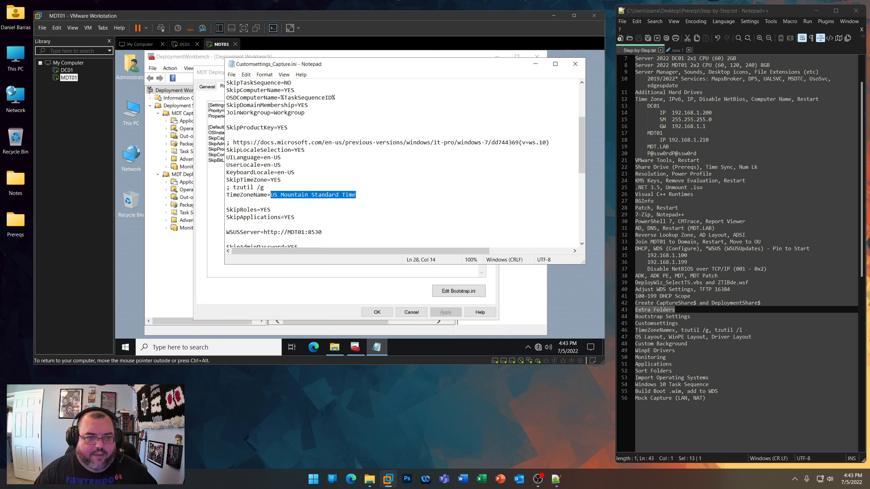
# - Review the roles, applications, WSUS server port and administrator password settings in Customsettings_Capture.ini
pyautogui.scroll(-3, 406, 164)
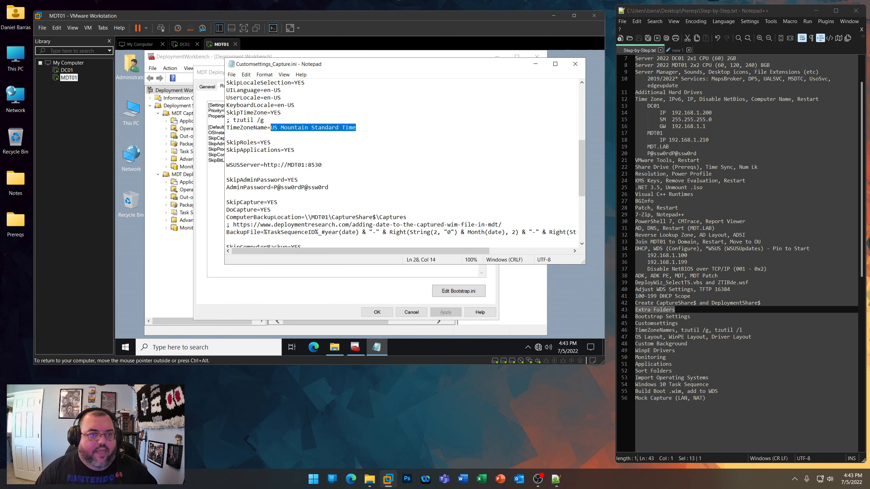
pyautogui.moveTo(270, 142); pyautogui.dragTo(226, 142)
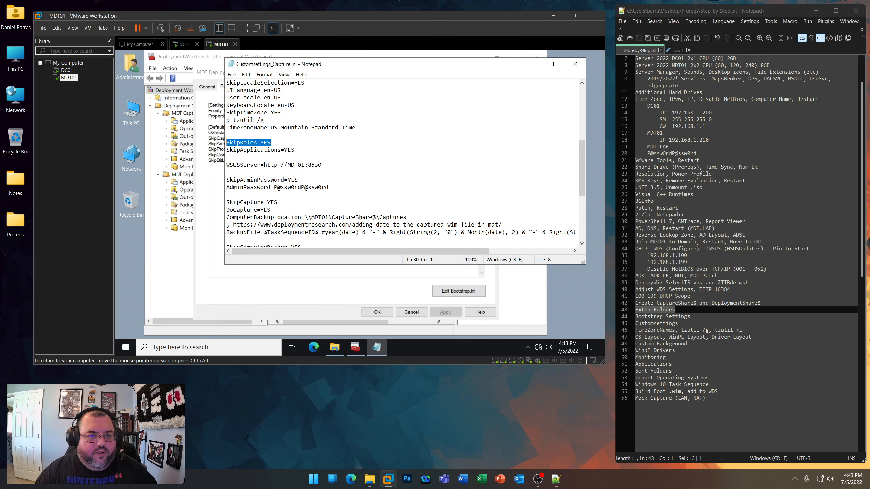
pyautogui.moveTo(294, 150); pyautogui.dragTo(226, 150)
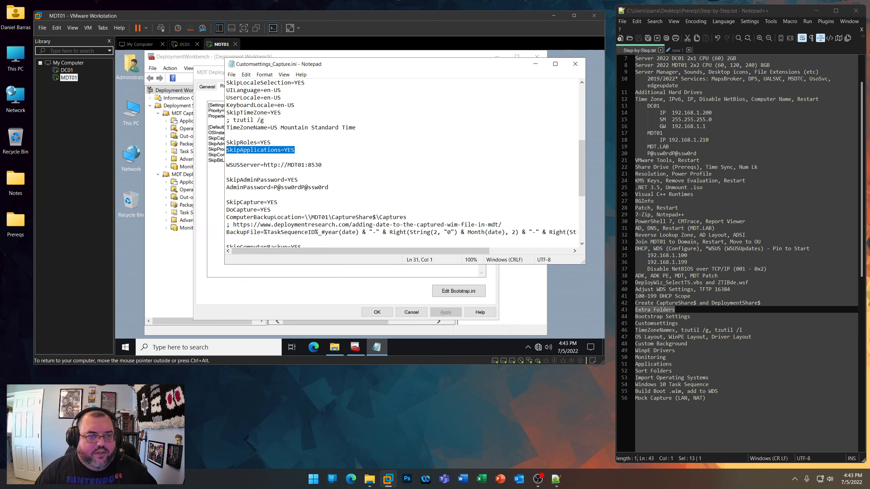
pyautogui.click(308, 164)
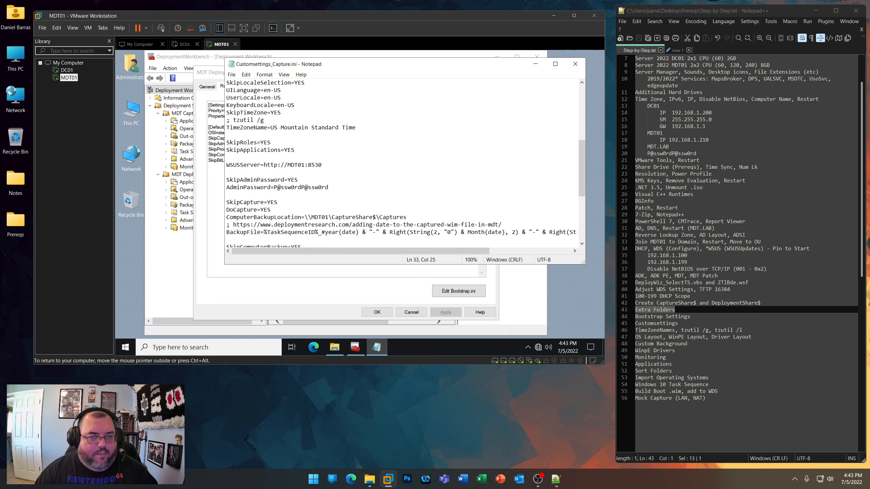
pyautogui.hotkey('shift', 'End')
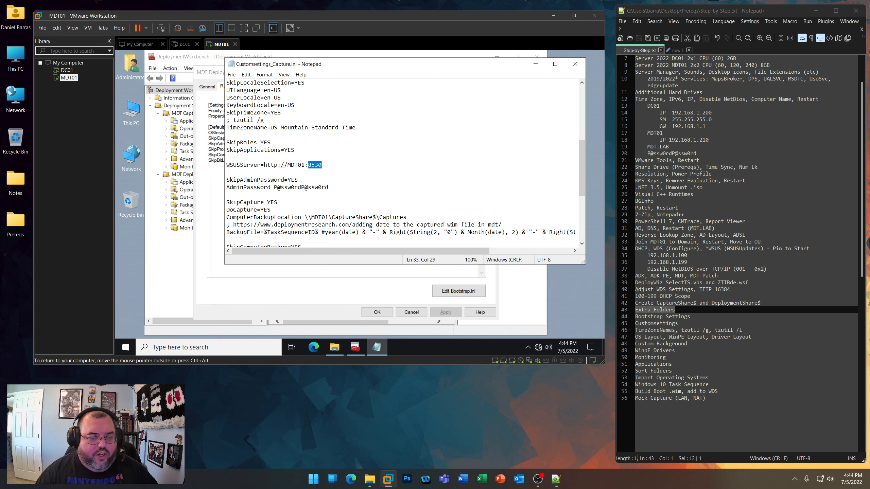
pyautogui.moveTo(329, 188); pyautogui.dragTo(226, 188)
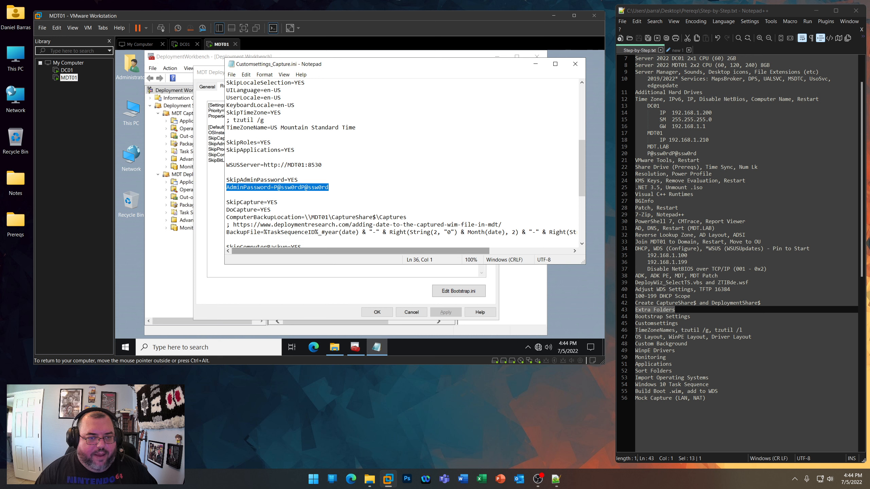
# - Review the SkipCapture, DoCapture, ComputerBackupLocation and BackupFile settings in Customsettings_Capture.ini
pyautogui.scroll(-3, 281, 223)
pyautogui.doubleClick(252, 135)
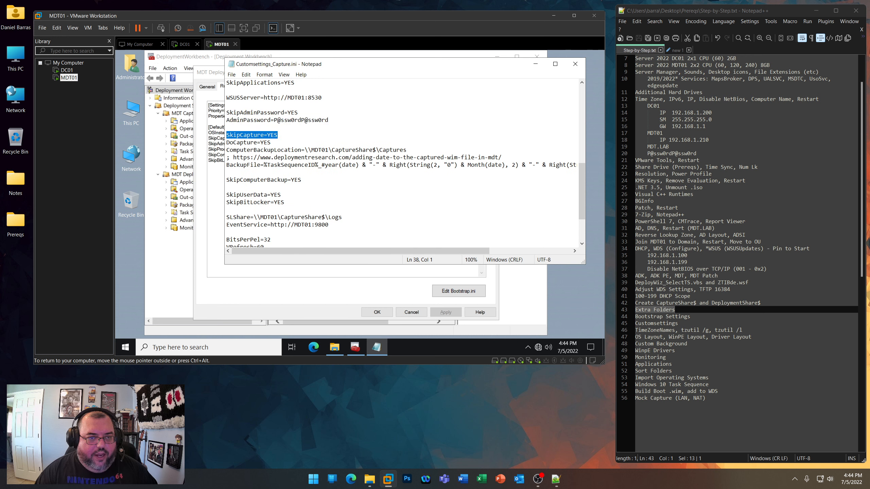
pyautogui.moveTo(271, 142); pyautogui.dragTo(406, 150)
pyautogui.press('Down')
pyautogui.press('Down')
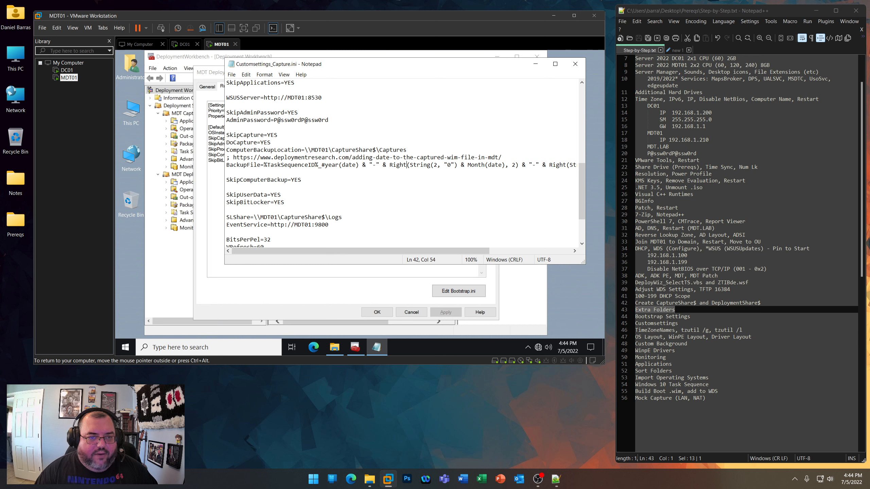
# - Copy the deploymentresearch.com link above BackupFile and open it in the host's Edge browser
pyautogui.moveTo(502, 157); pyautogui.dragTo(233, 157)
pyautogui.rightClick(269, 157)
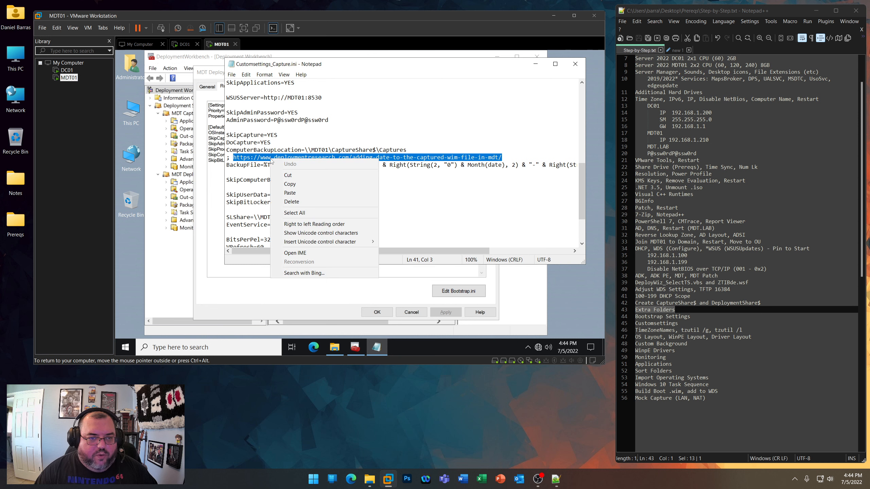
pyautogui.click(284, 184)
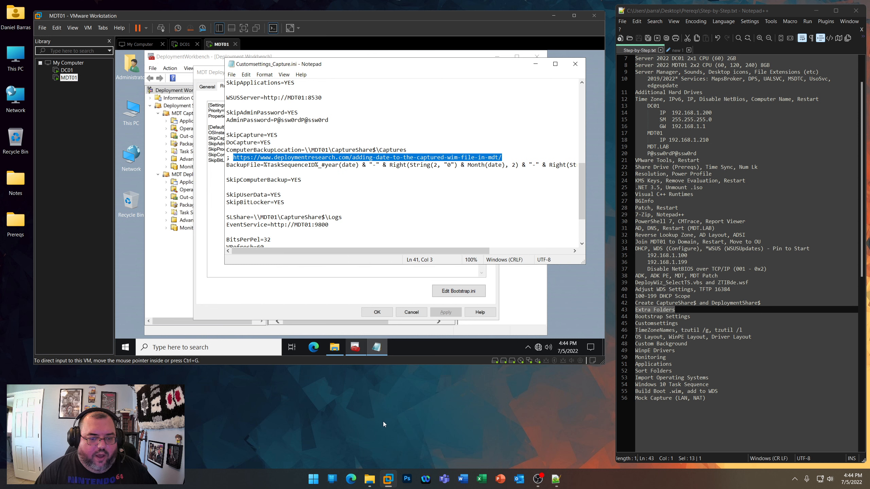
pyautogui.click(351, 479)
pyautogui.click(399, 39)
pyautogui.hotkey('ctrl', 'v')
pyautogui.press('Return')
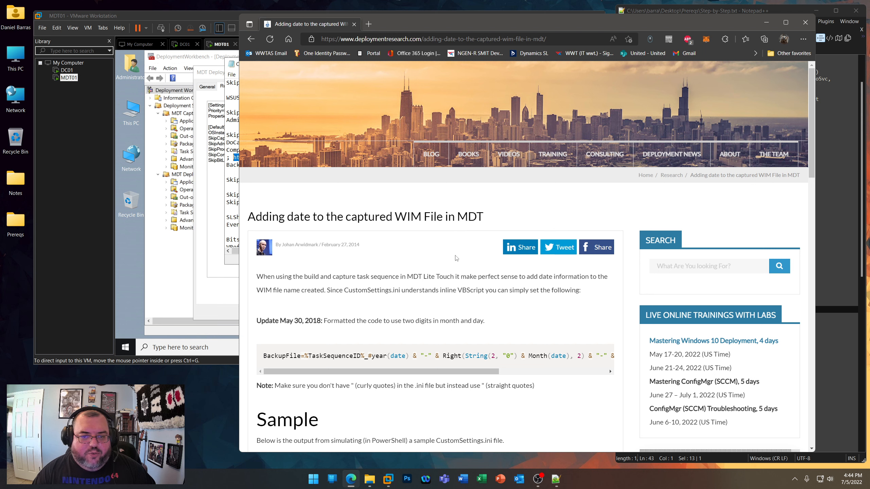
# - Examine the article's sample WIM file naming output, close the browser and return to Customsettings_Capture.ini
pyautogui.scroll(-8, 455, 258)
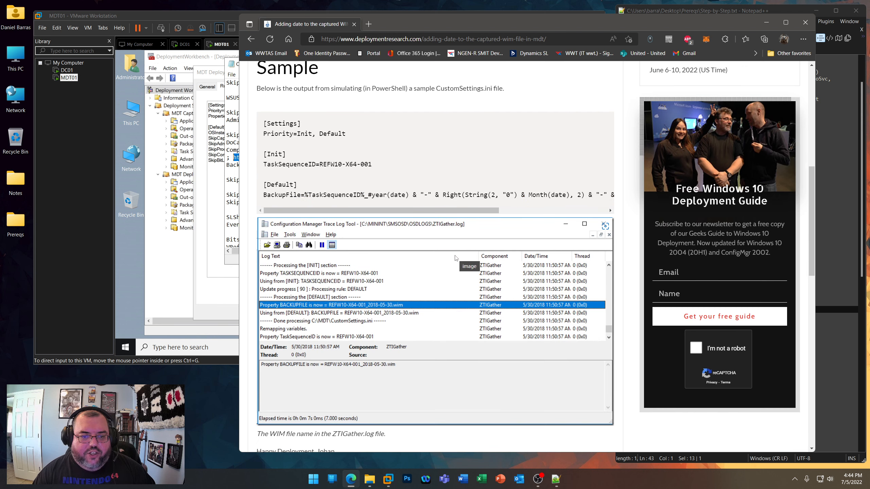
pyautogui.click(805, 22)
pyautogui.click(366, 187)
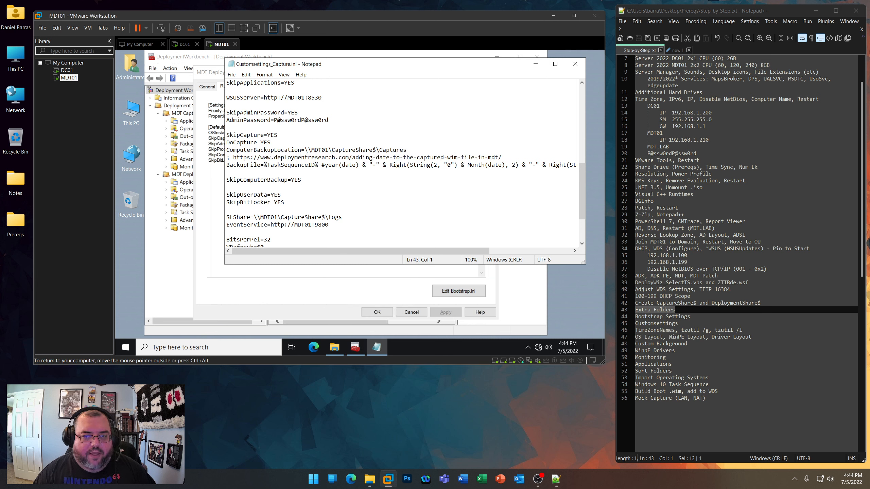
# - Review the SLShare log path and highlight the port number in the EventService setting
pyautogui.scroll(-2, 376, 172)
pyautogui.moveTo(226, 173); pyautogui.dragTo(342, 172)
pyautogui.click(337, 180)
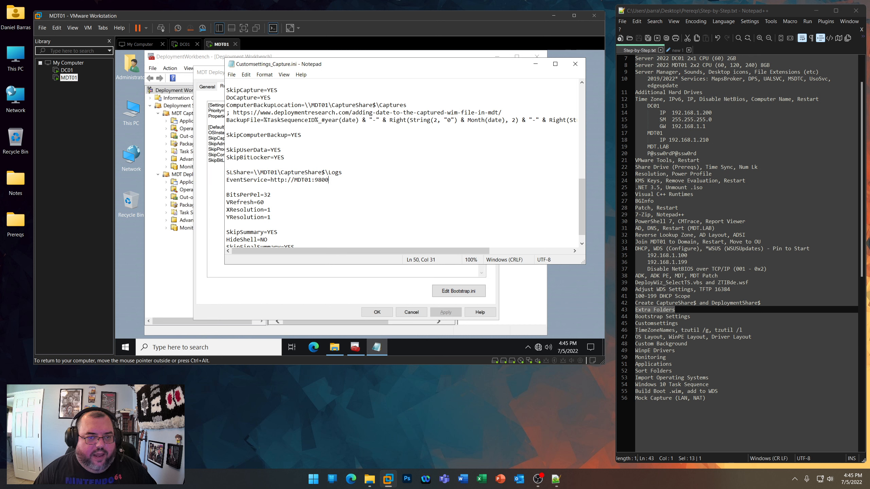
pyautogui.hotkey('shift', 'Left')
pyautogui.hotkey('shift', 'Left')
pyautogui.hotkey('shift', 'Left')
pyautogui.hotkey('shift', 'Left')
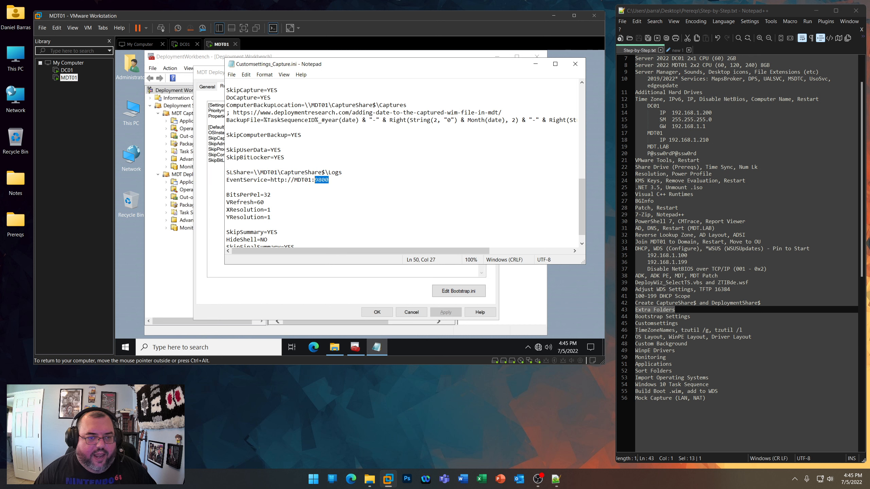
# - Review the display settings from BitsPerPel to YResolution and the FinishAction setting at the end of the file
pyautogui.scroll(-1, 401, 165)
pyautogui.moveTo(272, 202); pyautogui.dragTo(226, 180)
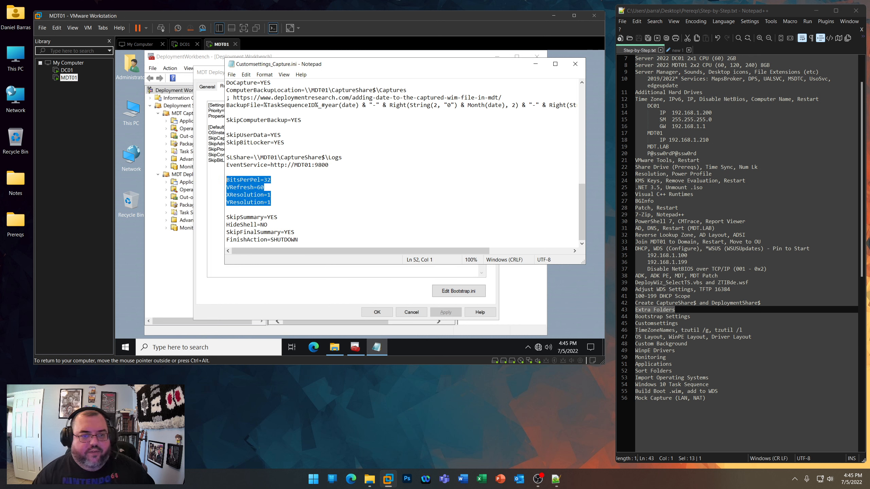
pyautogui.click(271, 203)
pyautogui.moveTo(272, 202); pyautogui.dragTo(226, 195)
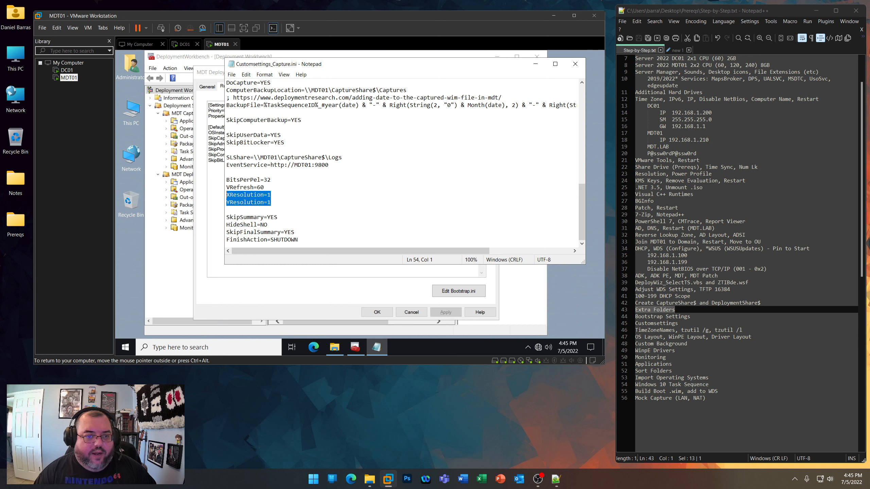
pyautogui.click(265, 188)
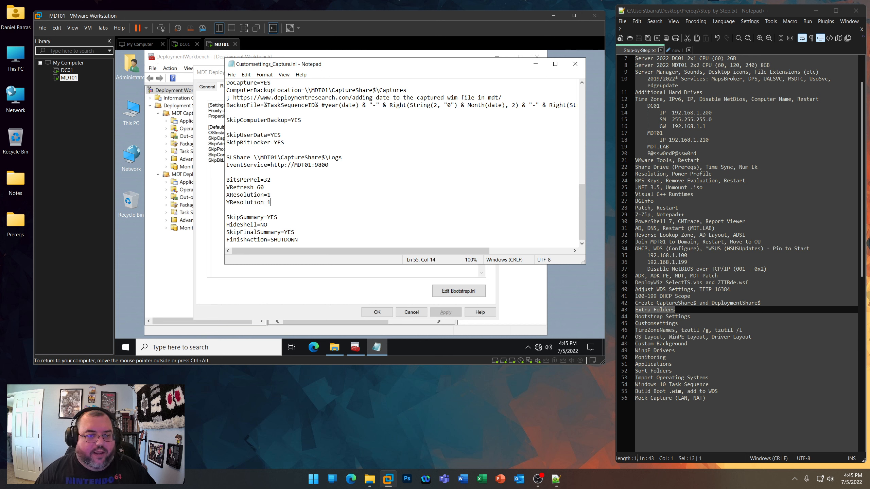
pyautogui.moveTo(264, 187); pyautogui.dragTo(227, 180)
pyautogui.moveTo(298, 239); pyautogui.dragTo(227, 240)
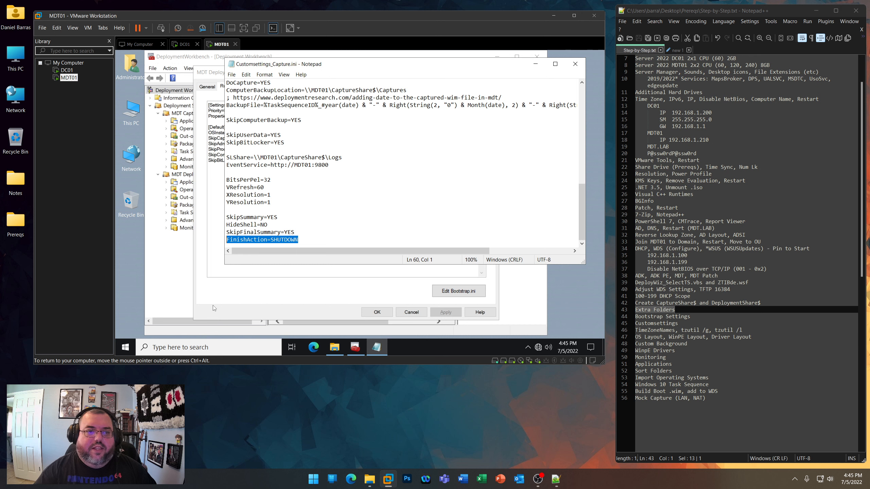
# - Copy the entire contents of Customsettings_Capture.ini, close the file and cancel the capture share's properties
pyautogui.rightClick(324, 193)
pyautogui.click(343, 244)
pyautogui.rightClick(271, 165)
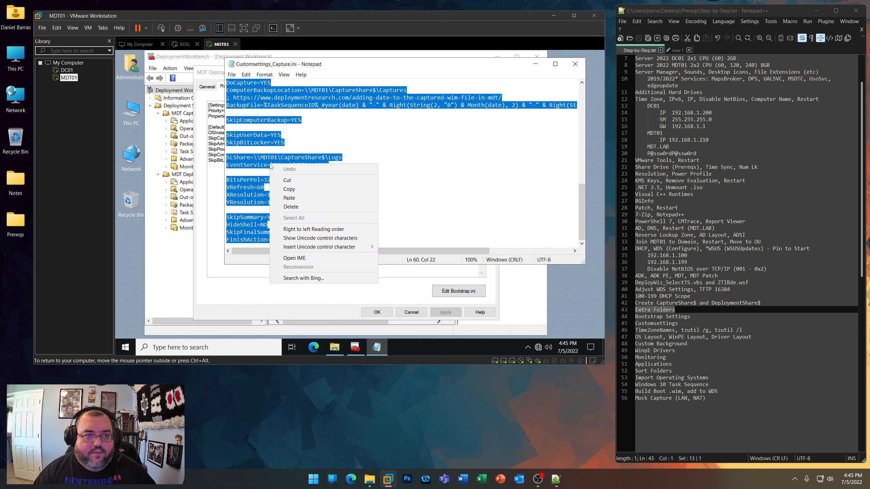
pyautogui.click(289, 189)
pyautogui.click(575, 65)
pyautogui.click(411, 313)
# - Reopen the MDT Capture Share properties and replace all of its rules with the copied Customsettings_Capture.ini contents
pyautogui.click(237, 113)
pyautogui.rightClick(237, 113)
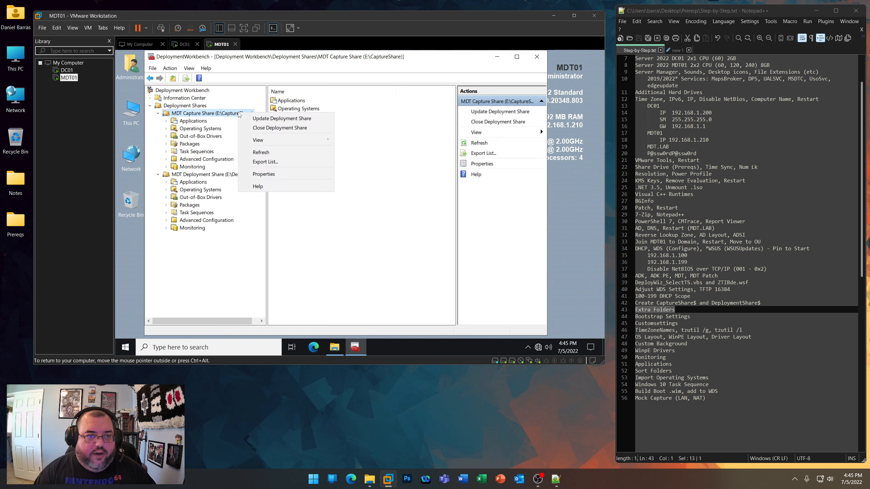
pyautogui.click(263, 174)
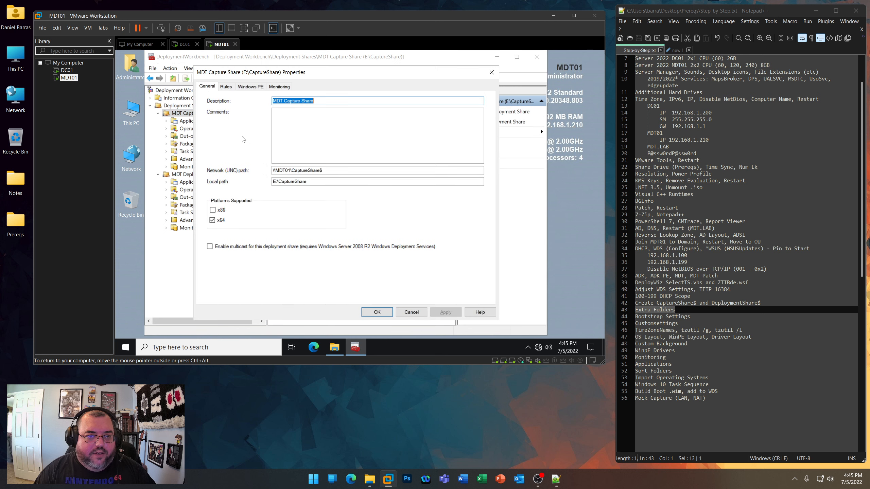
pyautogui.click(226, 86)
pyautogui.rightClick(251, 129)
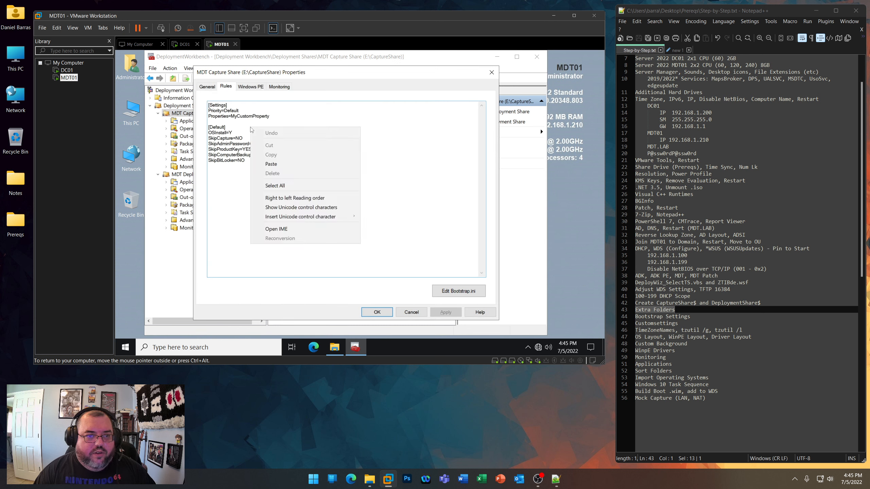
pyautogui.click(274, 186)
# - Set the x64 Windows PE extra directory to E:\CaptureShare\ExtraFiles and apply the change
pyautogui.click(250, 86)
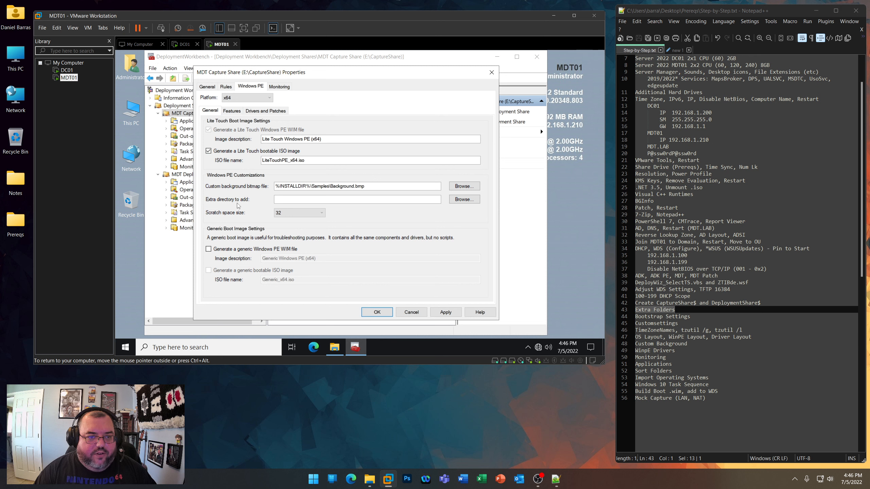
pyautogui.click(465, 199)
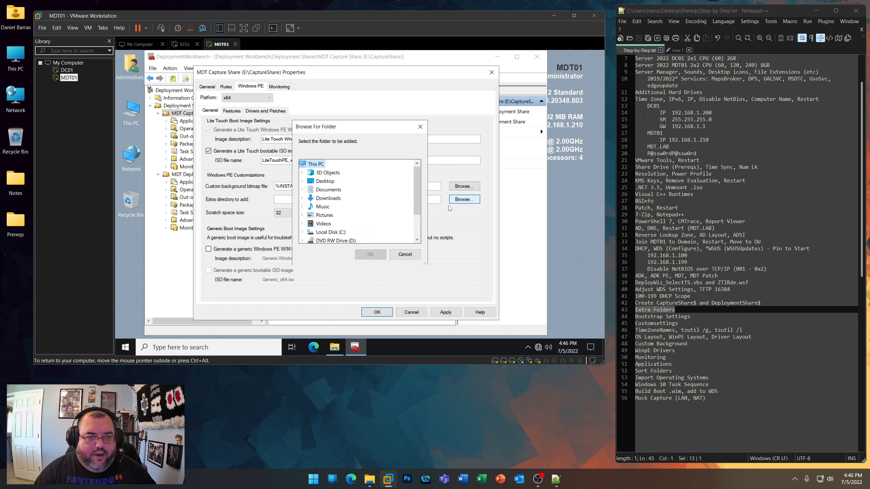
pyautogui.click(302, 215)
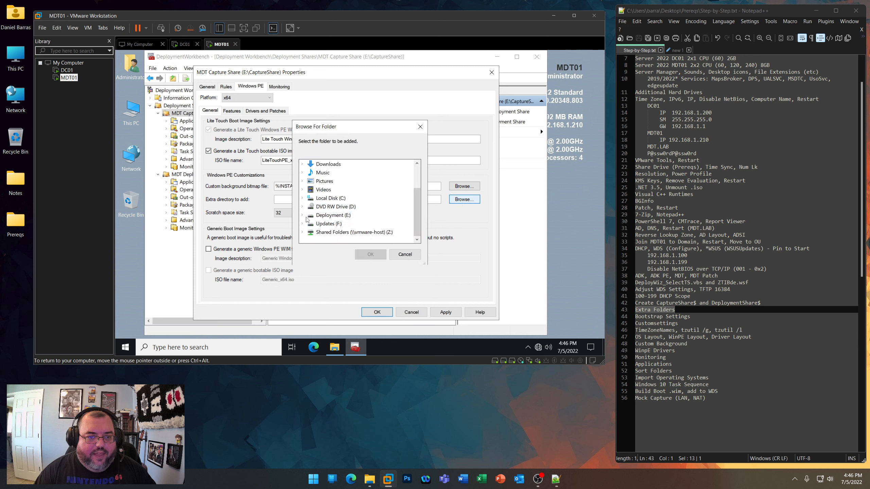
pyautogui.click(311, 215)
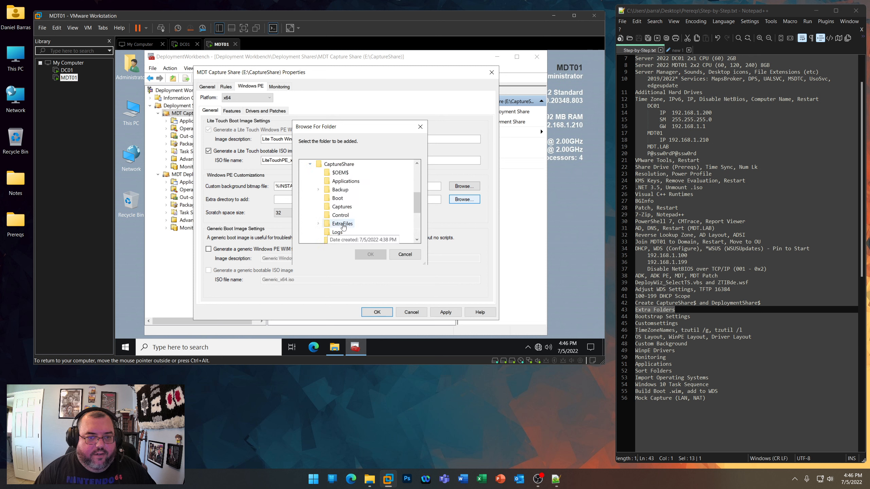
pyautogui.click(343, 226)
pyautogui.click(370, 254)
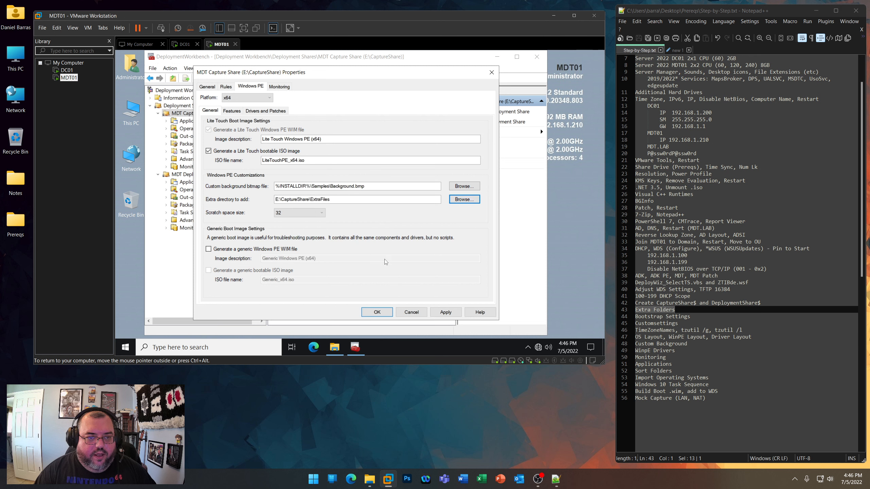
pyautogui.click(445, 312)
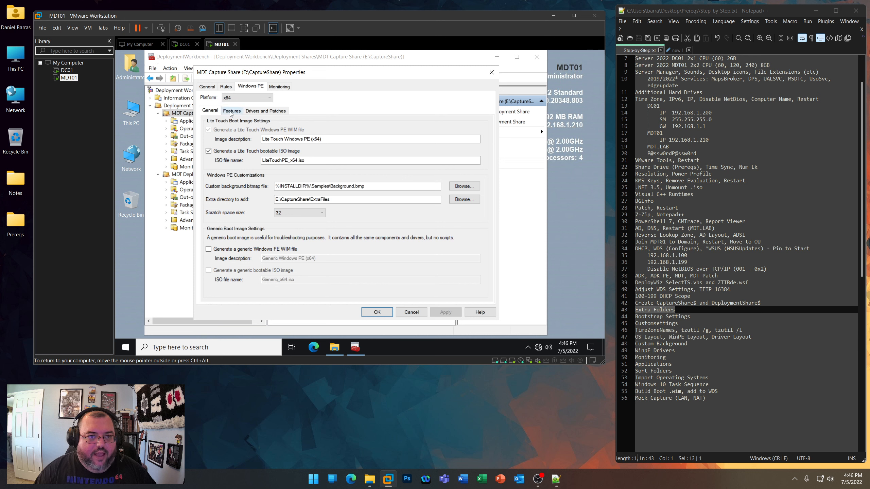
# - Enable the DISM Cmdlets, .NET Framework and Windows PowerShell feature packs for Windows PE and apply them
pyautogui.click(231, 110)
pyautogui.click(207, 143)
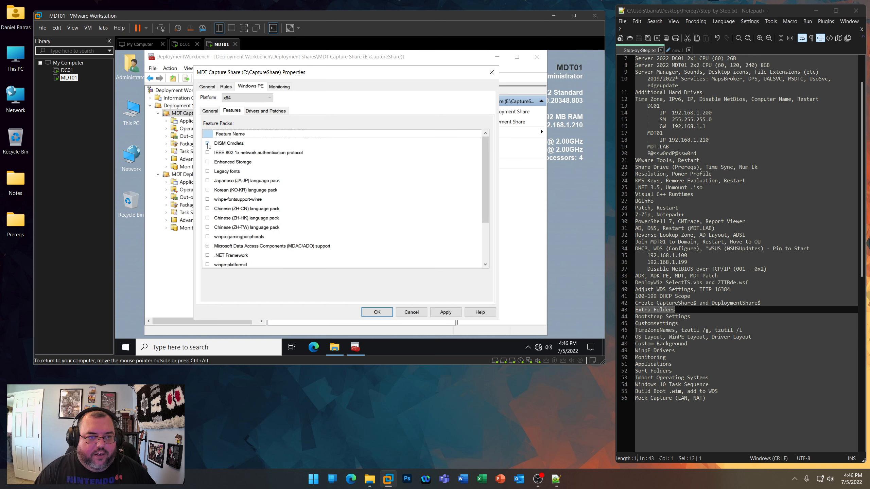
pyautogui.click(207, 255)
pyautogui.scroll(-1, 243, 248)
pyautogui.click(208, 255)
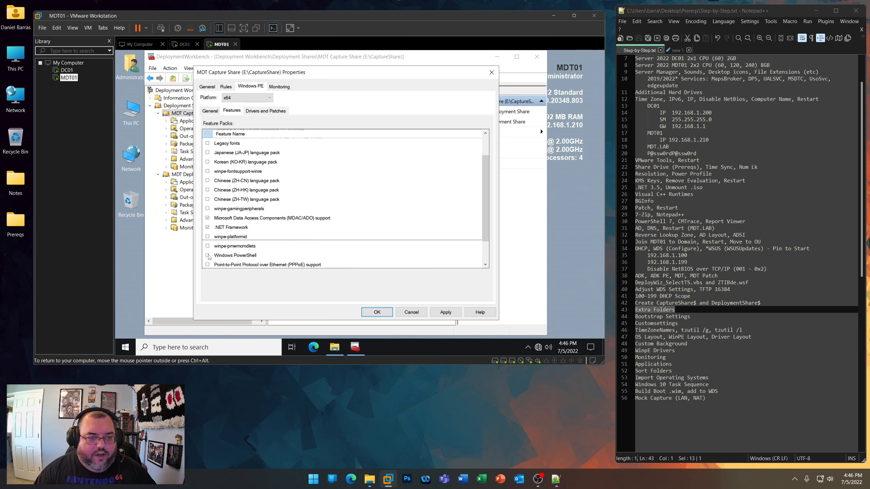
pyautogui.click(447, 312)
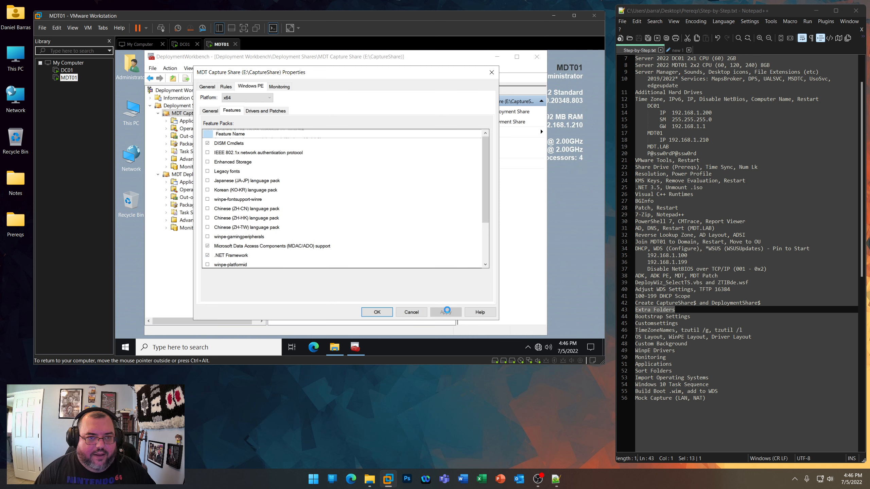
# - Apply the Nothing selection profile with all its drivers for Windows PE driver injection, and enable monitoring for the capture share
pyautogui.click(257, 112)
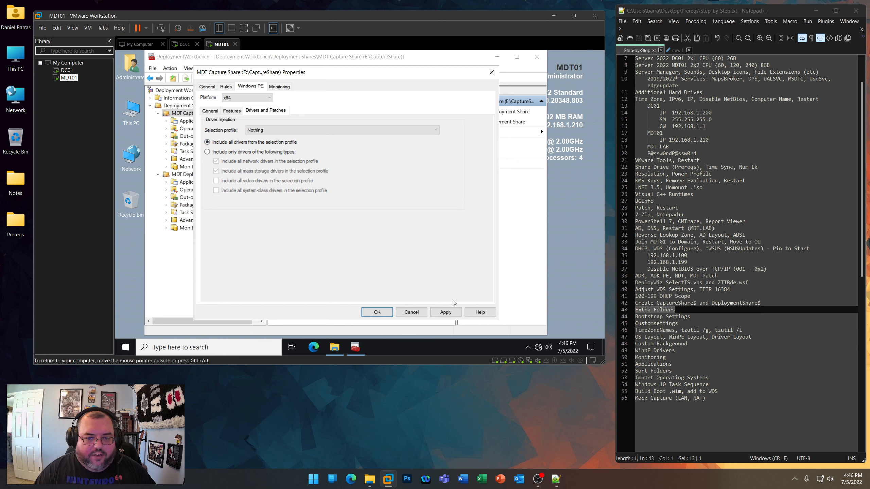
pyautogui.click(445, 311)
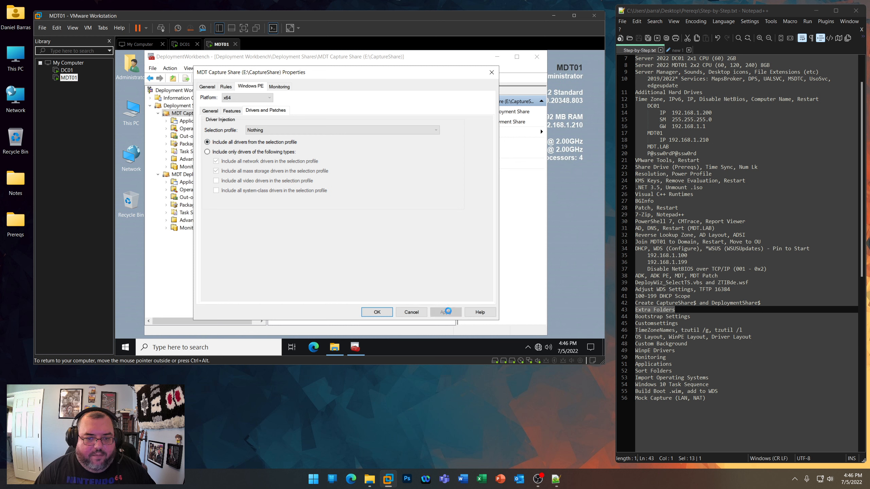
pyautogui.click(281, 87)
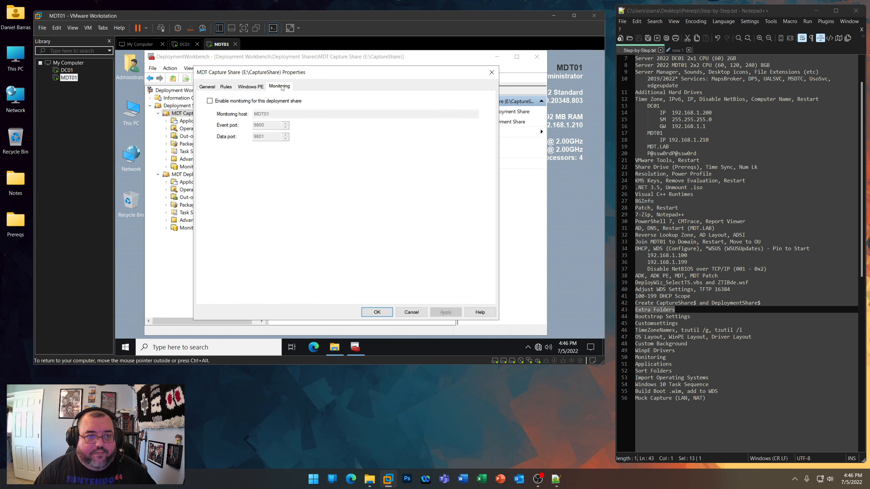
pyautogui.click(209, 101)
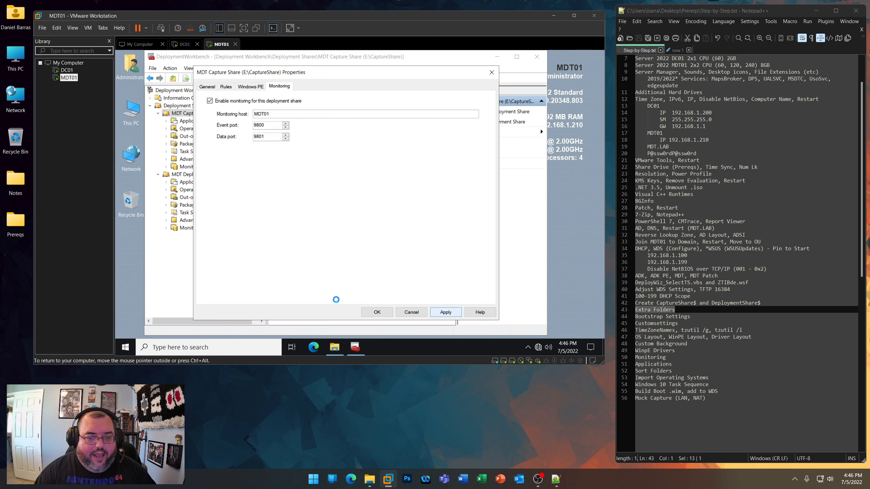
# - Open services.msc, check the status and startup type of the Microsoft Deployment Toolkit Monitor Service, and close the console
pyautogui.rightClick(127, 347)
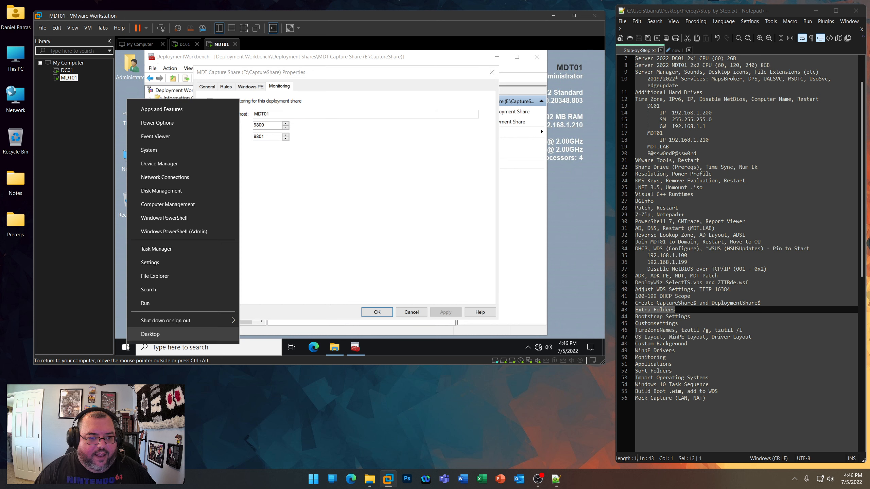
pyautogui.click(153, 304)
pyautogui.write('ser')
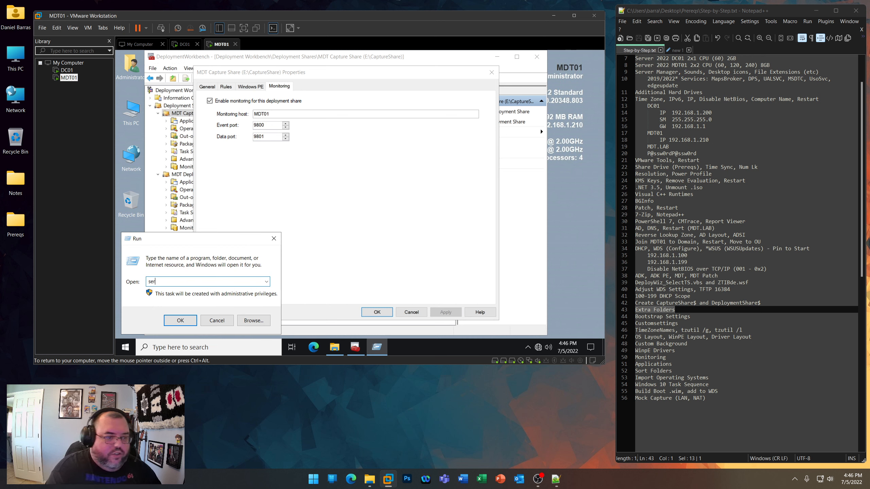
pyautogui.write('vices.msc')
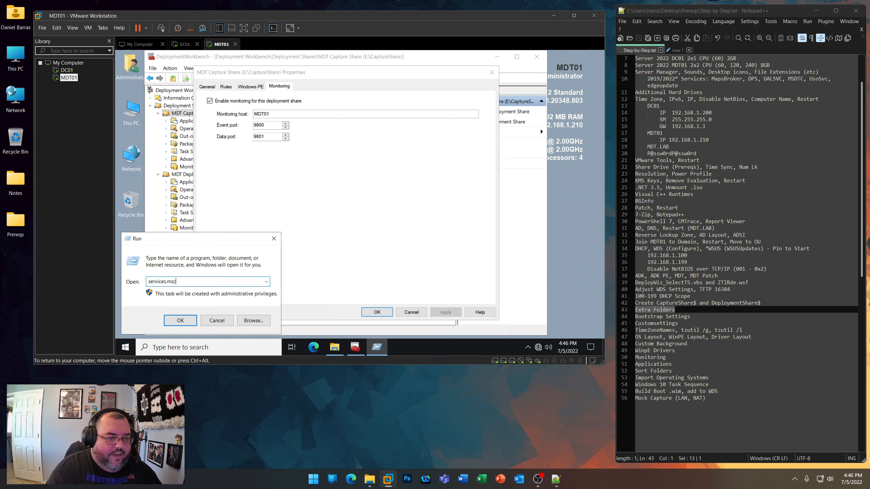
pyautogui.press('Return')
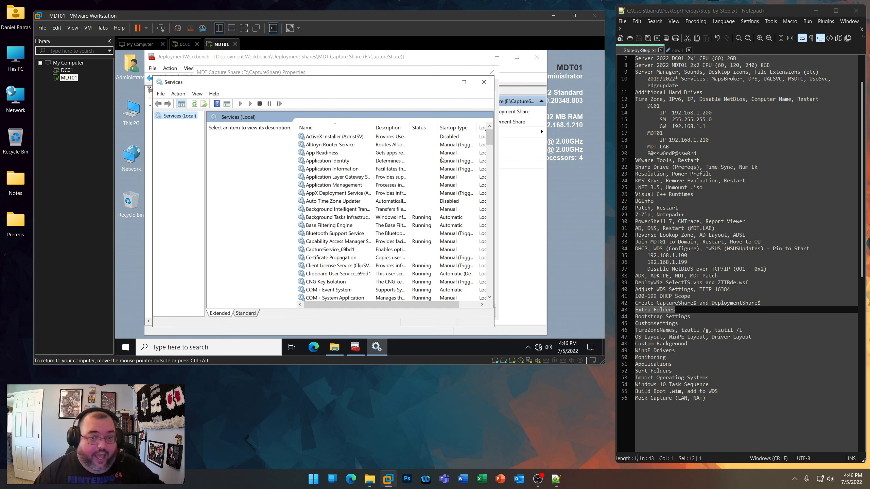
pyautogui.moveTo(492, 138); pyautogui.dragTo(488, 196)
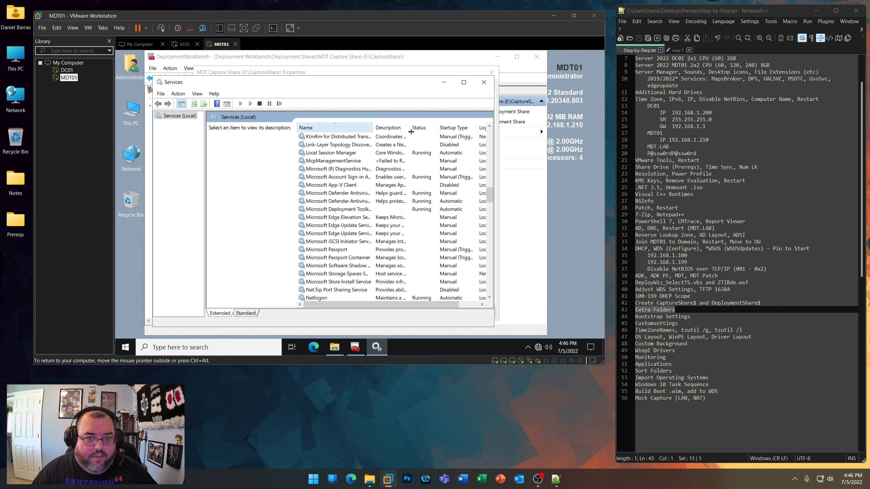
pyautogui.moveTo(373, 130); pyautogui.dragTo(442, 134)
pyautogui.click(377, 209)
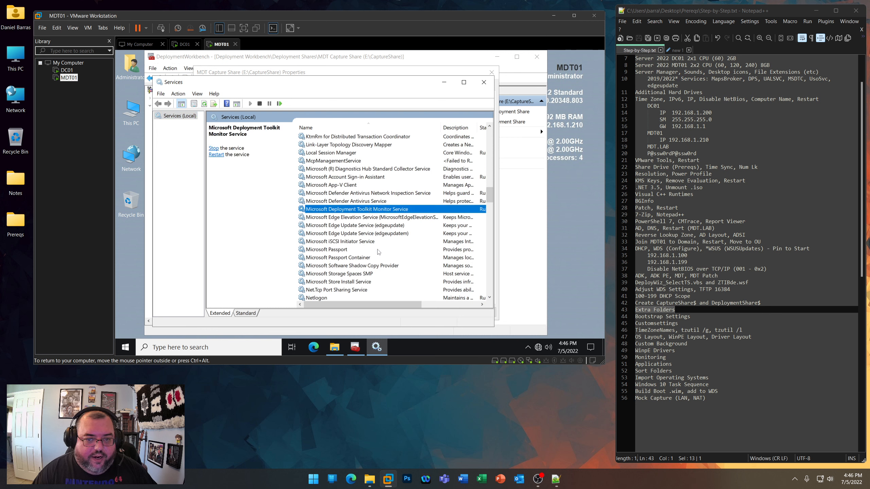
pyautogui.moveTo(372, 305); pyautogui.dragTo(430, 305)
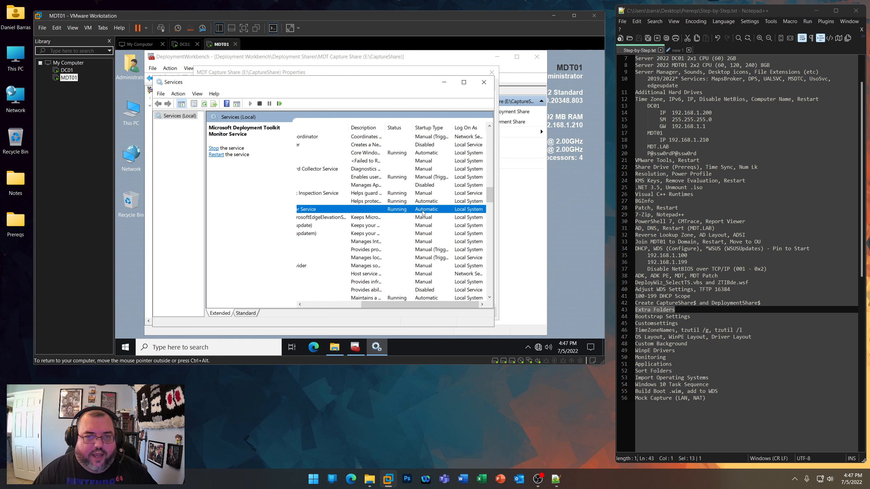
pyautogui.click(483, 82)
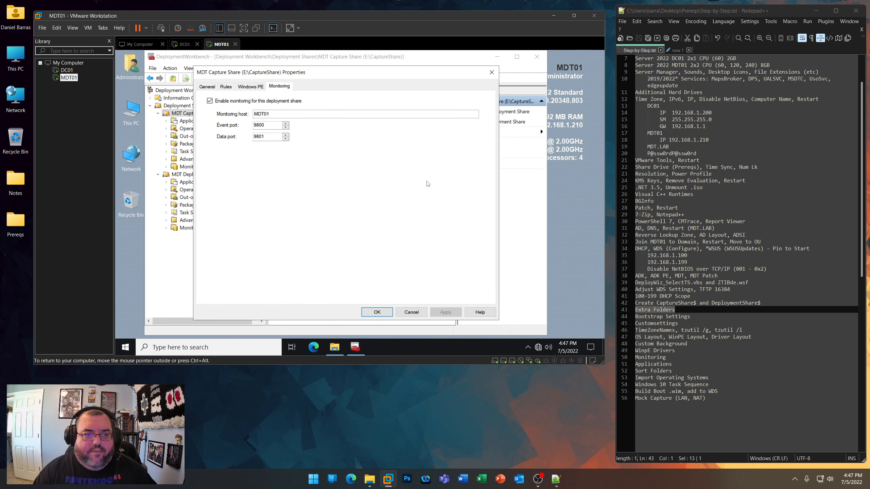
# - Confirm the capture share's properties and open Customsettings_Deploy.ini from the Prereqs MDT folder
pyautogui.click(375, 312)
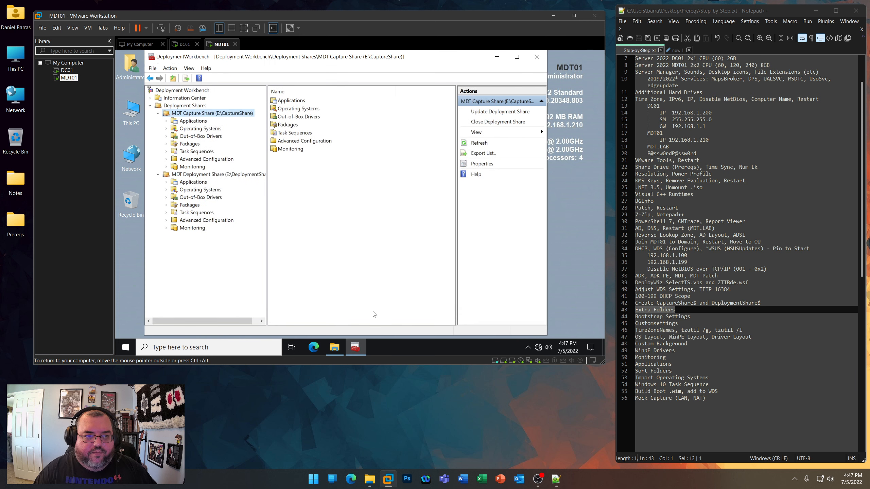
pyautogui.click(334, 347)
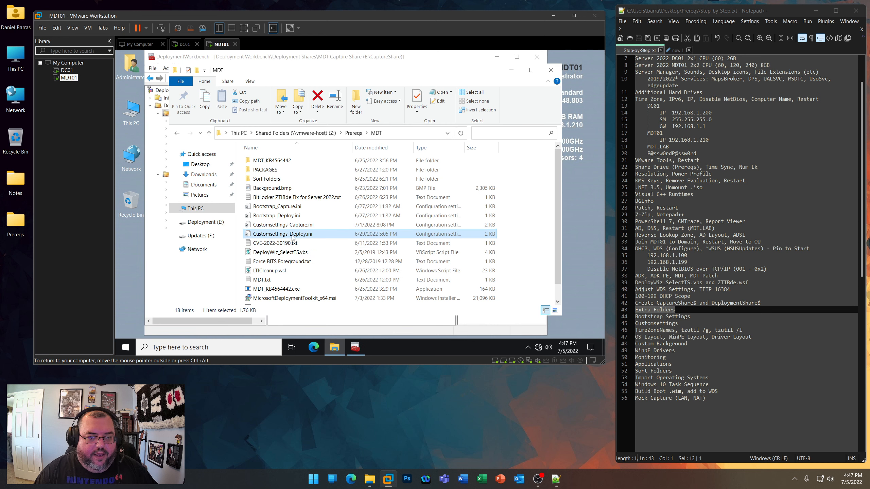
pyautogui.doubleClick(284, 234)
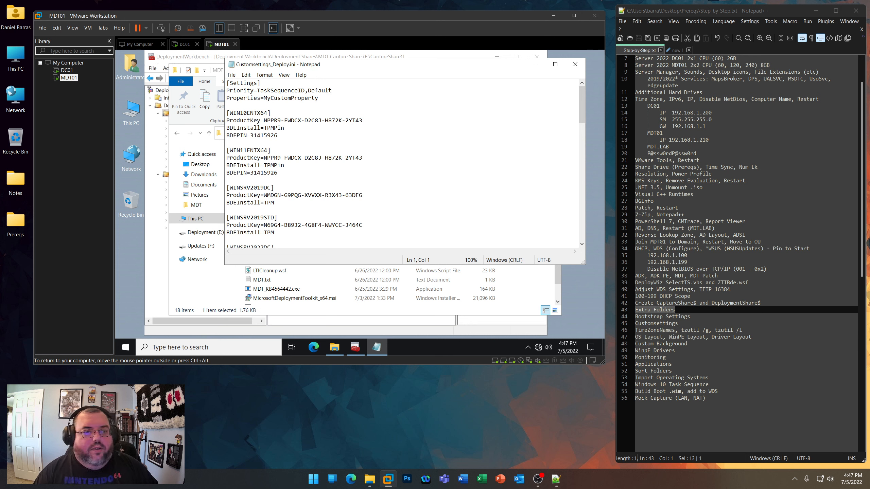
pyautogui.moveTo(384, 67); pyautogui.dragTo(384, 81)
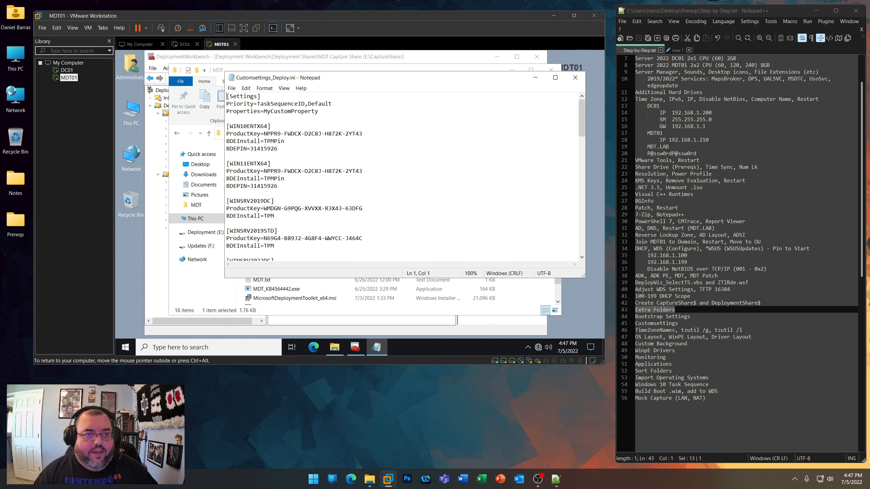
# - Review the Priority setting, the WIN10ENTX64 and WIN11ENTX64 section names, and the Windows 10 ProductKey and BDEInstall lines
pyautogui.moveTo(257, 104); pyautogui.dragTo(332, 104)
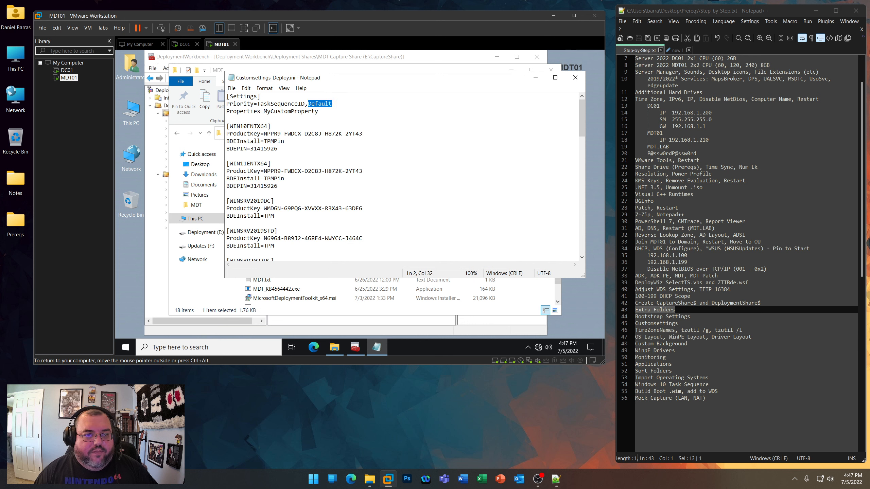
pyautogui.moveTo(229, 126); pyautogui.dragTo(268, 126)
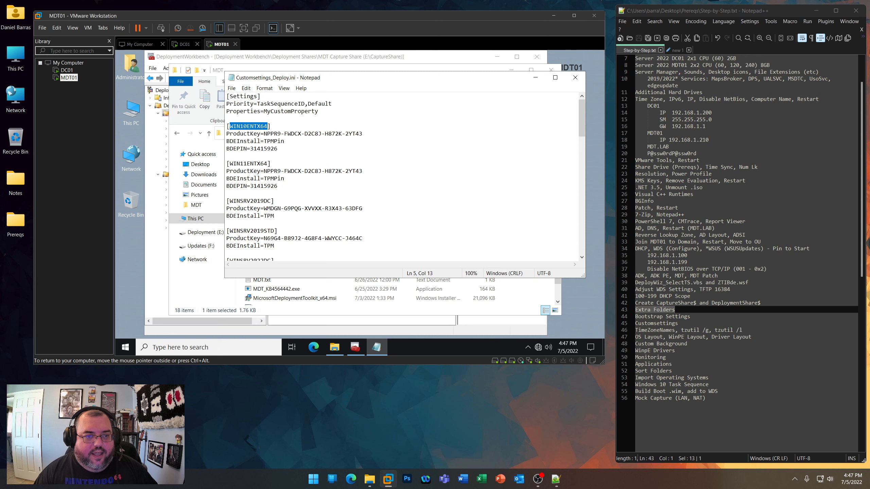
pyautogui.moveTo(233, 163); pyautogui.dragTo(268, 164)
pyautogui.click(278, 149)
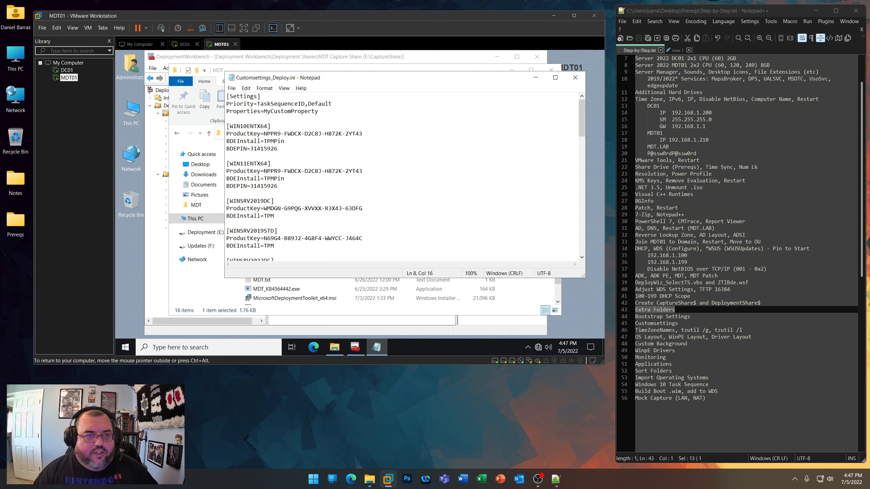
pyautogui.moveTo(226, 133); pyautogui.dragTo(362, 134)
pyautogui.click(285, 141)
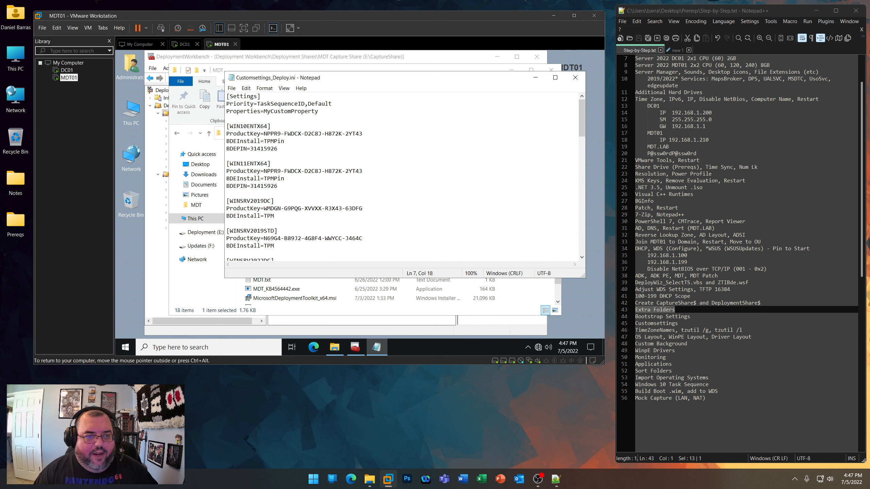
# - Highlight the complete Windows 10 and 11 sections and examine the BDEInstall and BDEPIN lines under WIN11ENTX64
pyautogui.moveTo(278, 186); pyautogui.dragTo(226, 126)
pyautogui.scroll(-1, 400, 176)
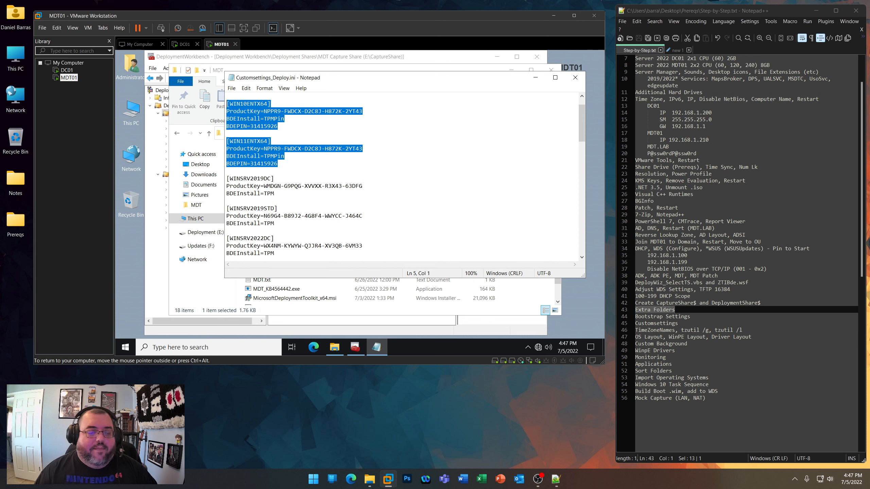
pyautogui.moveTo(281, 164); pyautogui.dragTo(226, 156)
pyautogui.click(228, 171)
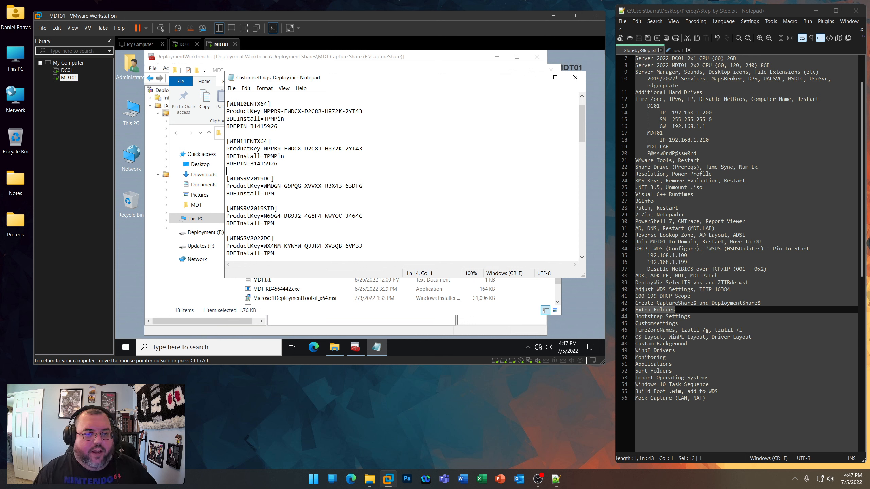
# - Examine the Windows Server sections in Customsettings_Deploy.ini, comparing the DC and STD suffixes of the section names
pyautogui.moveTo(277, 164); pyautogui.dragTo(264, 156)
pyautogui.click(227, 171)
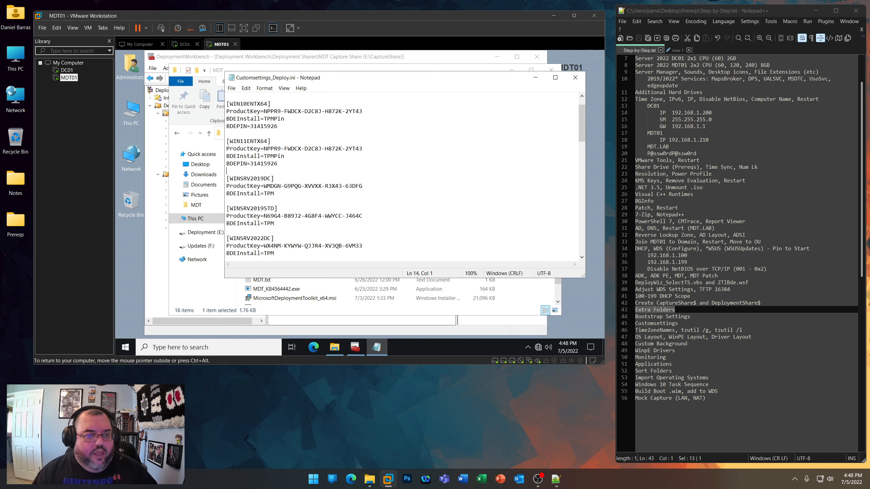
pyautogui.moveTo(275, 179)
pyautogui.mouseDown()
pyautogui.moveTo(226, 178)
pyautogui.moveTo(271, 178)
pyautogui.mouseUp()
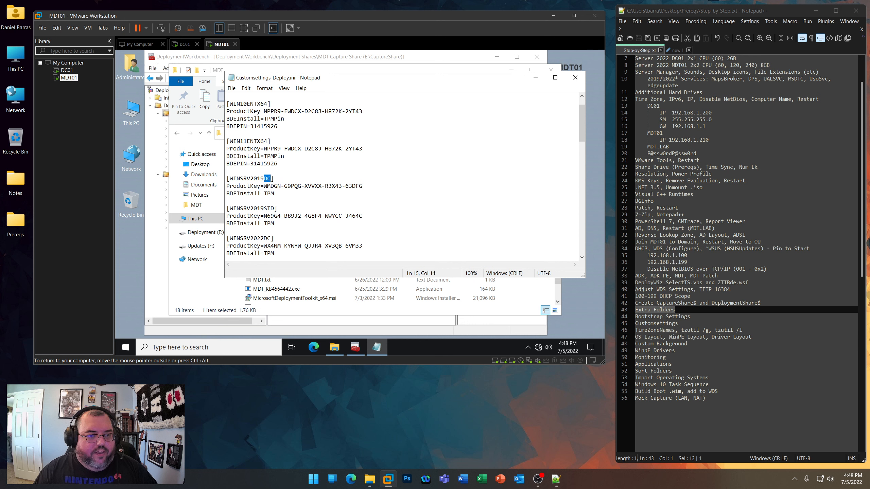
pyautogui.moveTo(260, 208); pyautogui.dragTo(274, 208)
pyautogui.scroll(-2, 274, 208)
pyautogui.scroll(-5, 274, 208)
# - Review the [Default] section's OSInstall, DeploymentType, organization and package name, and SkipProductKey lines
pyautogui.moveTo(257, 141); pyautogui.dragTo(221, 143)
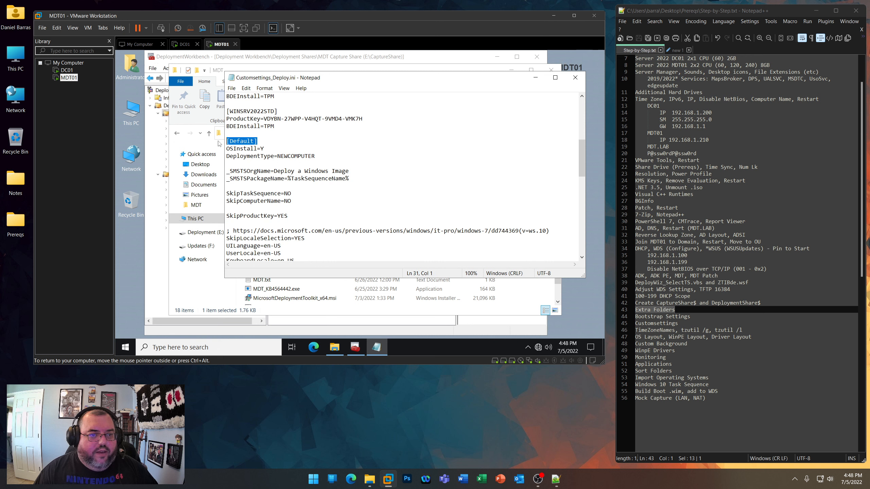
pyautogui.click(261, 148)
pyautogui.press('Down')
pyautogui.press('End')
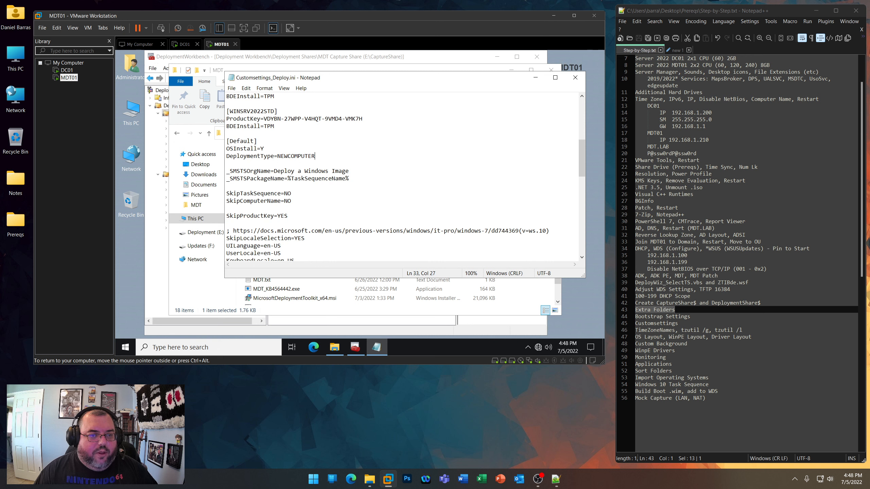
pyautogui.scroll(-3, 343, 171)
pyautogui.moveTo(350, 112); pyautogui.dragTo(277, 149)
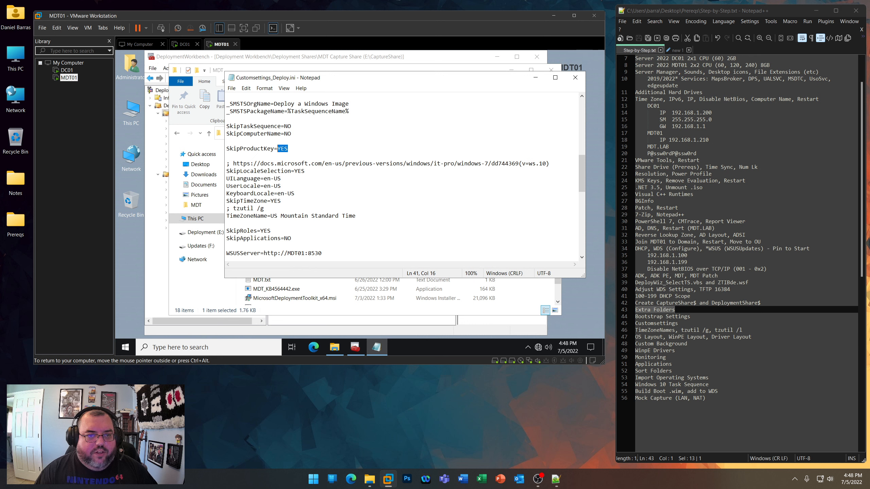
# - Examine the locale and time zone block, then the SkipApplications and WSUSServer lines
pyautogui.scroll(-1, 281, 137)
pyautogui.scroll(-1, 281, 115)
pyautogui.moveTo(356, 171); pyautogui.dragTo(227, 119)
pyautogui.scroll(-2, 227, 119)
pyautogui.moveTo(291, 148); pyautogui.dragTo(280, 148)
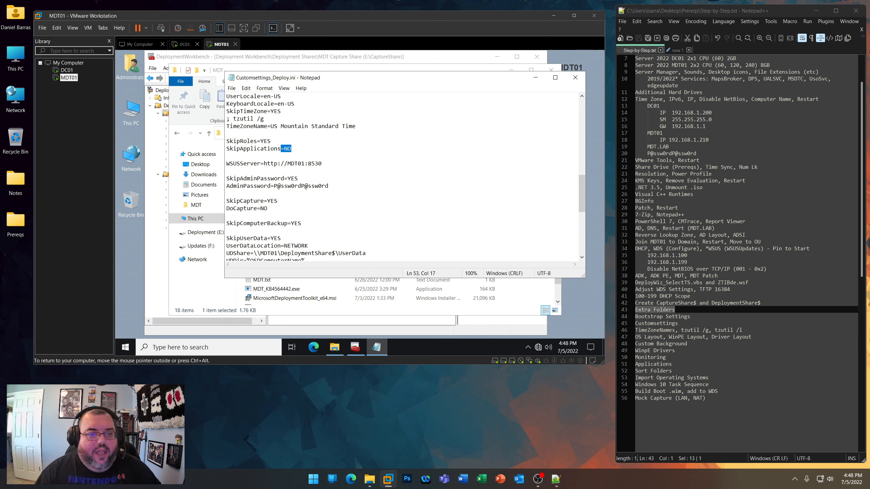
pyautogui.moveTo(321, 164); pyautogui.dragTo(226, 163)
pyautogui.scroll(-2, 400, 177)
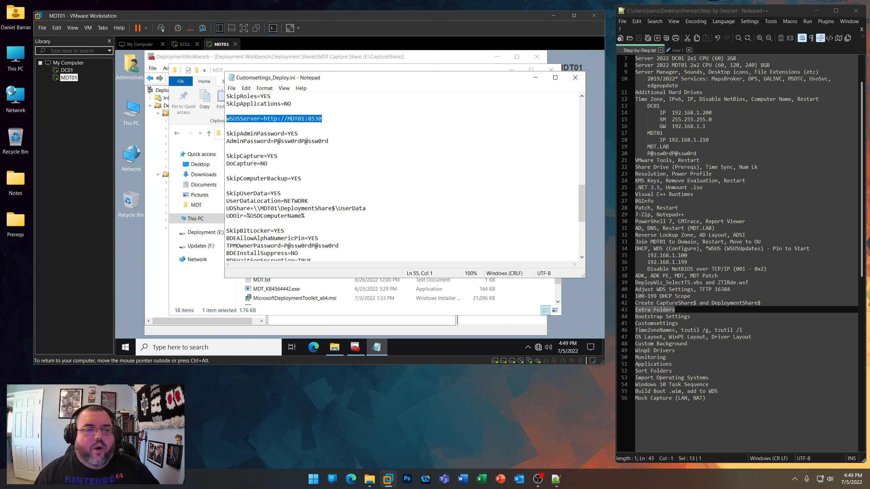
# - Review the SkipAdminPassword, AdminPassword, SkipComputerBackup, SkipUserData and UserDataLocation settings
pyautogui.doubleClick(292, 133)
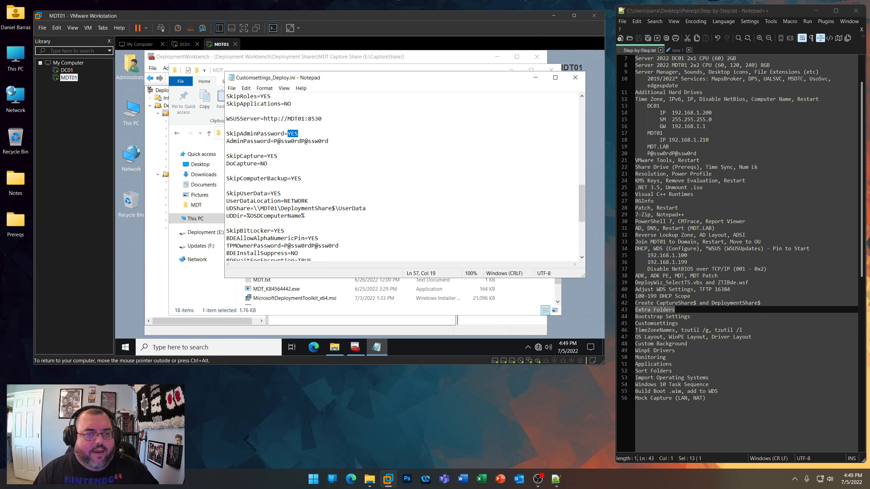
pyautogui.moveTo(328, 141); pyautogui.dragTo(227, 133)
pyautogui.scroll(-2, 302, 141)
pyautogui.scroll(-1, 226, 133)
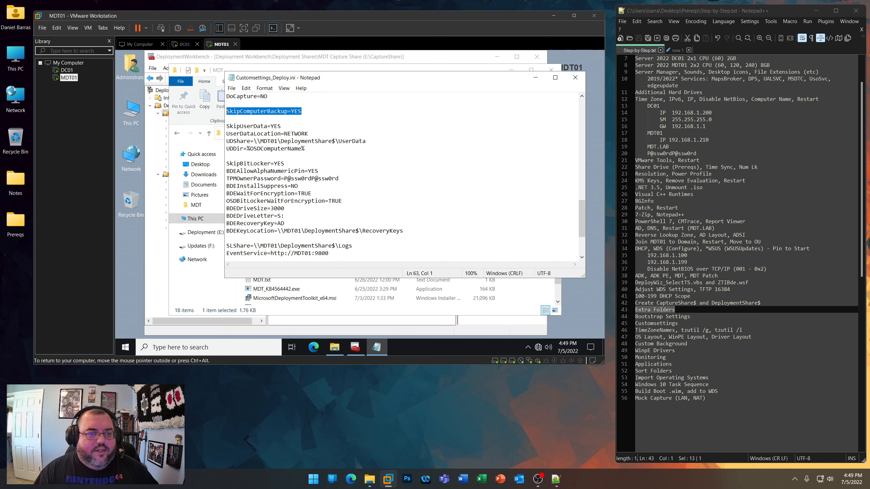
pyautogui.moveTo(281, 126); pyautogui.dragTo(226, 126)
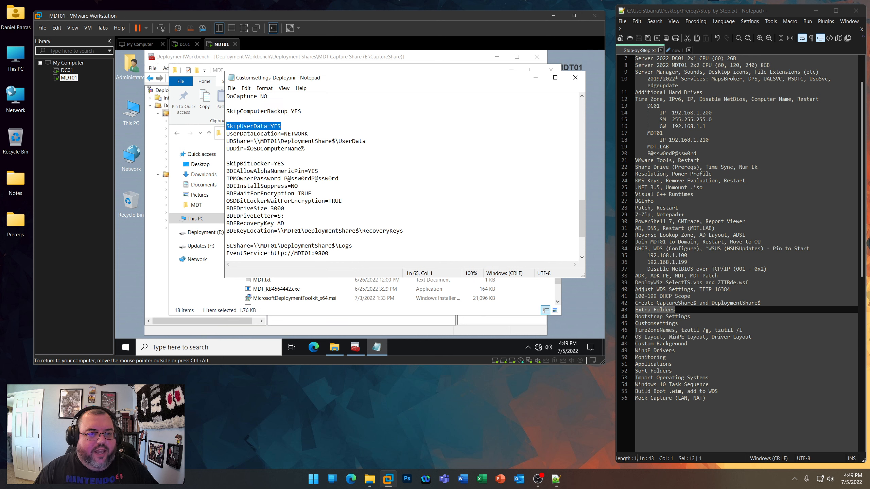
pyautogui.moveTo(308, 134); pyautogui.dragTo(226, 133)
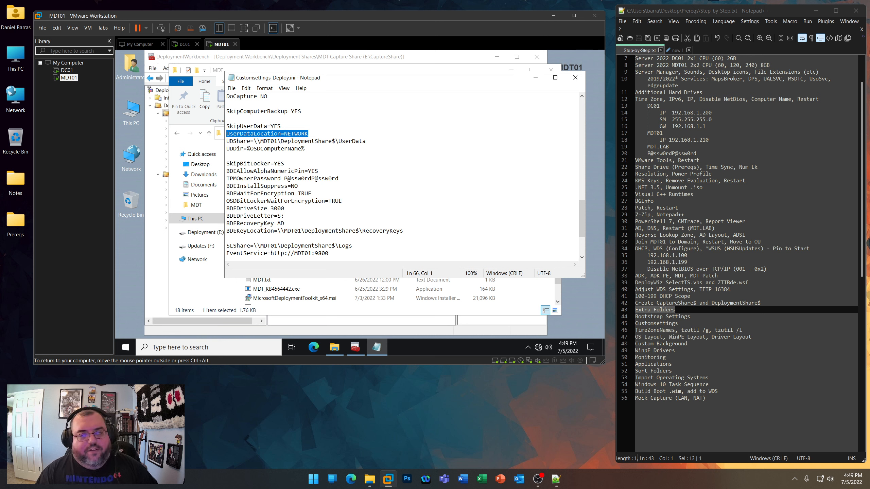
# - Examine the BitLocker settings, including alphanumeric PIN, install suppression, encryption wait, recovery key and key location
pyautogui.scroll(-2, 308, 137)
pyautogui.moveTo(227, 126); pyautogui.dragTo(318, 126)
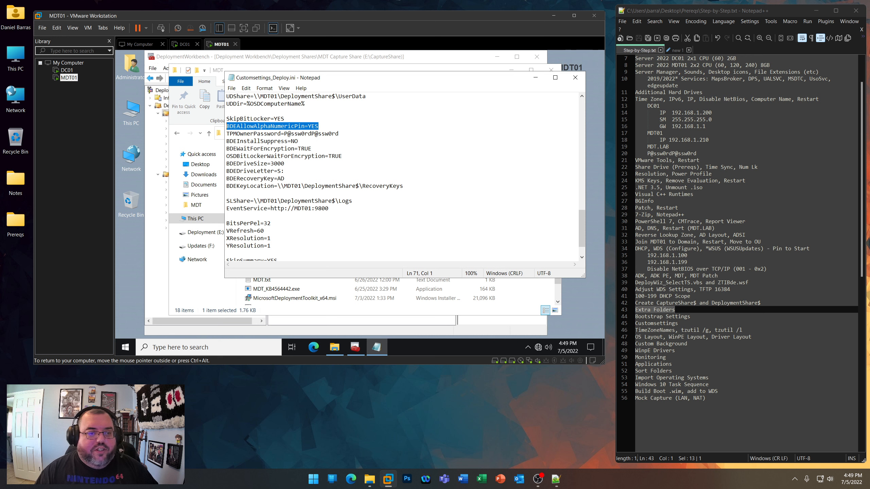
pyautogui.click(237, 134)
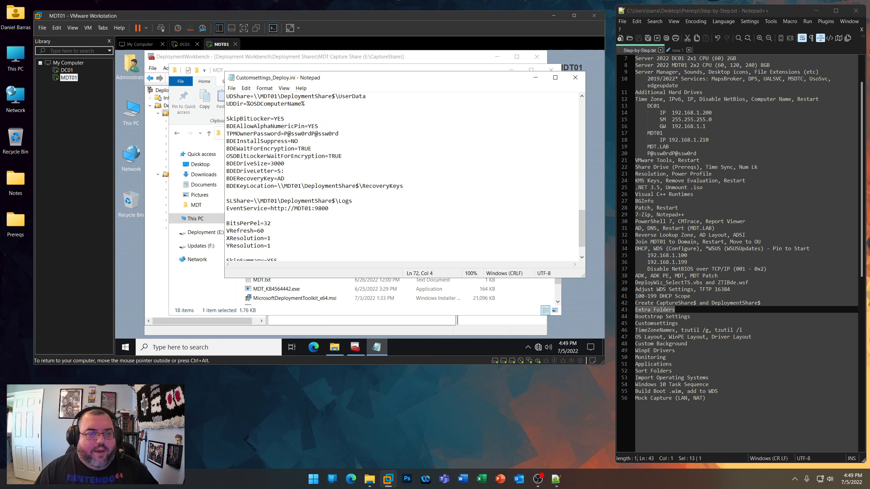
pyautogui.moveTo(339, 133); pyautogui.dragTo(226, 141)
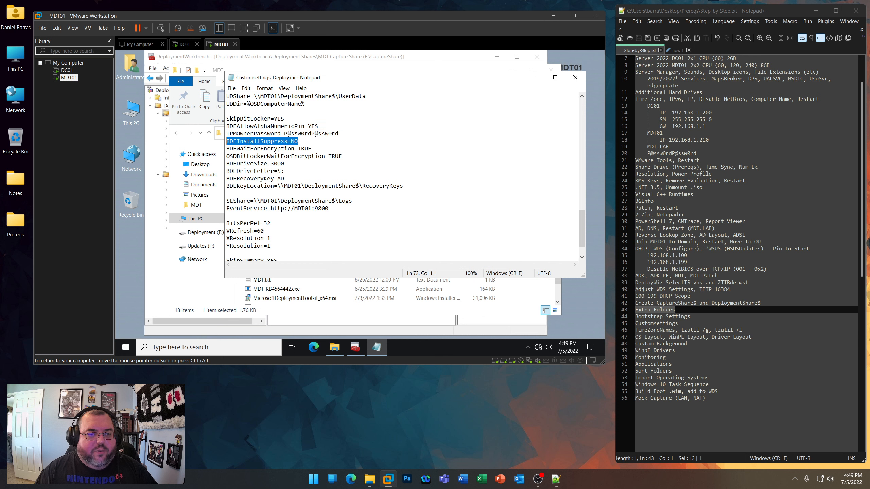
pyautogui.moveTo(311, 149); pyautogui.dragTo(226, 149)
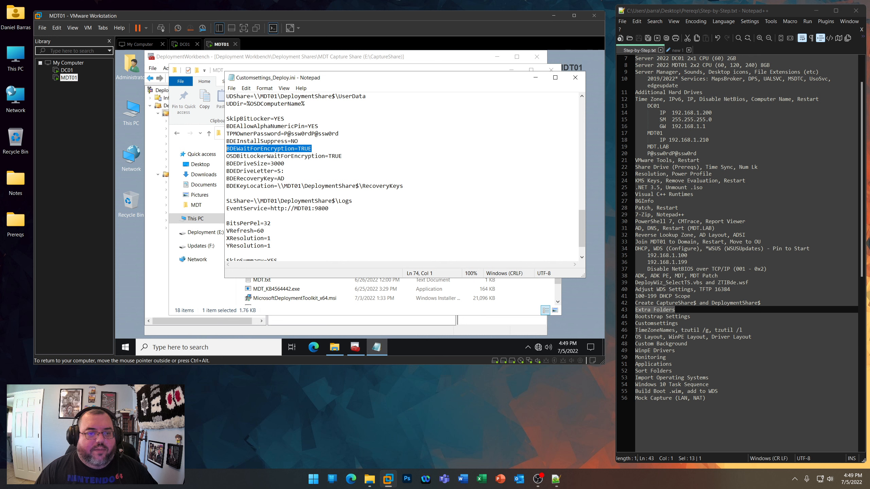
pyautogui.moveTo(342, 157); pyautogui.dragTo(226, 157)
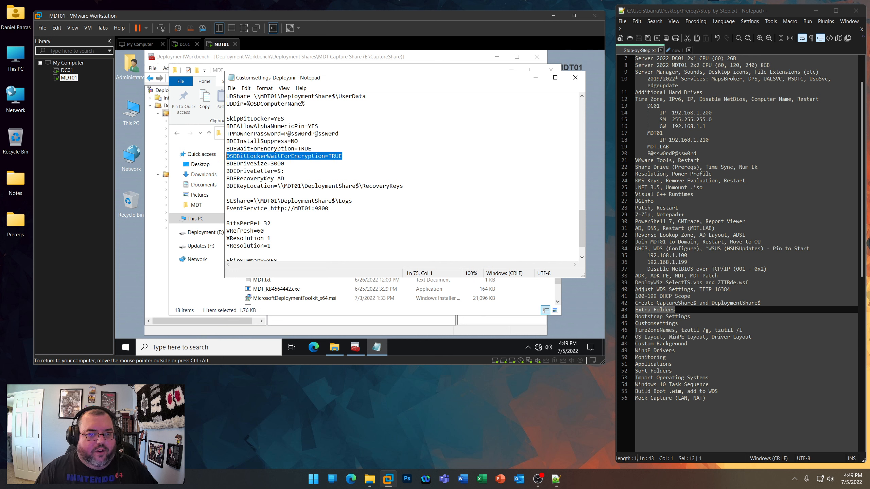
pyautogui.moveTo(285, 178); pyautogui.dragTo(226, 179)
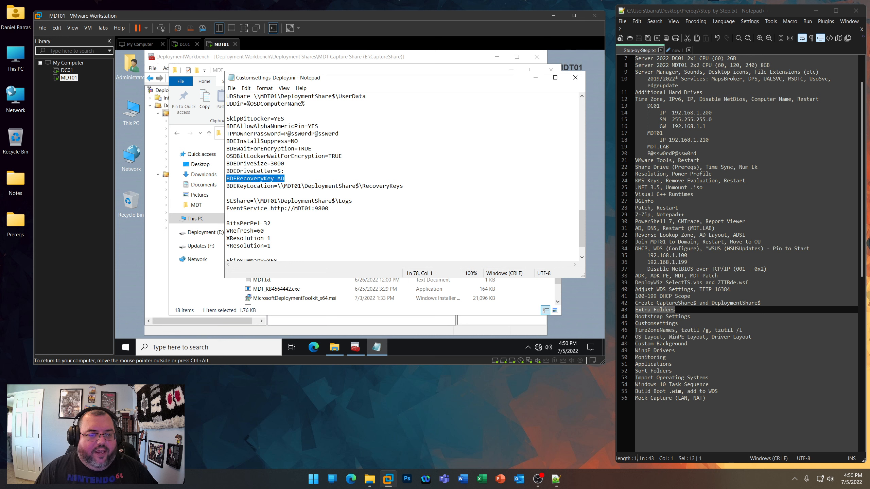
pyautogui.moveTo(277, 186); pyautogui.dragTo(402, 186)
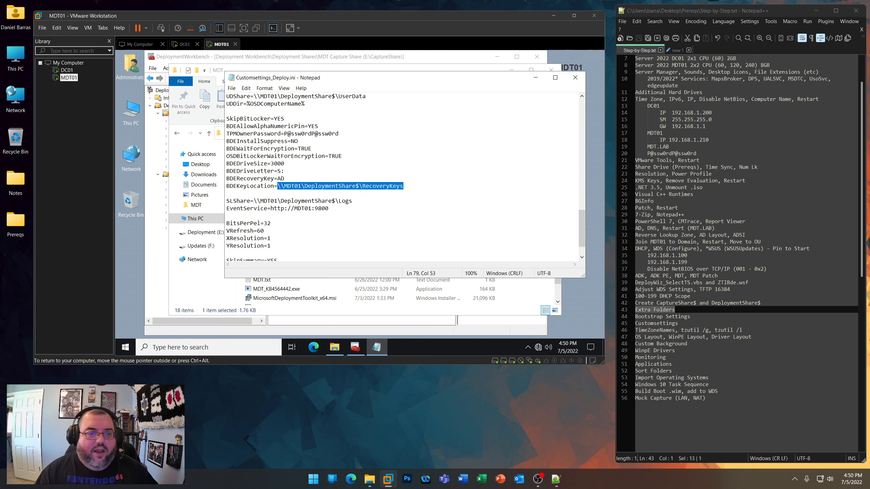
# - Review the SLShare, EventService, display resolution, SkipSummary, HideShell and FinishAction settings at the end of the file
pyautogui.scroll(-2, 402, 186)
pyautogui.moveTo(352, 171); pyautogui.dragTo(226, 171)
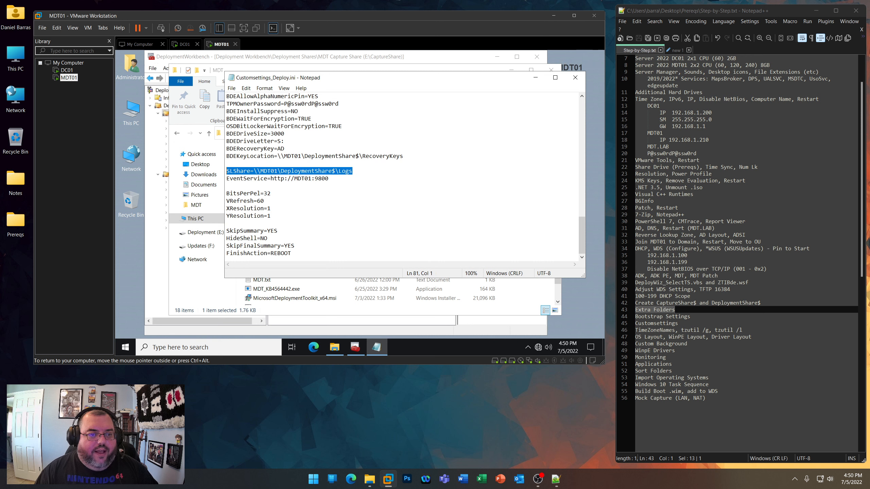
pyautogui.moveTo(328, 179); pyautogui.dragTo(227, 178)
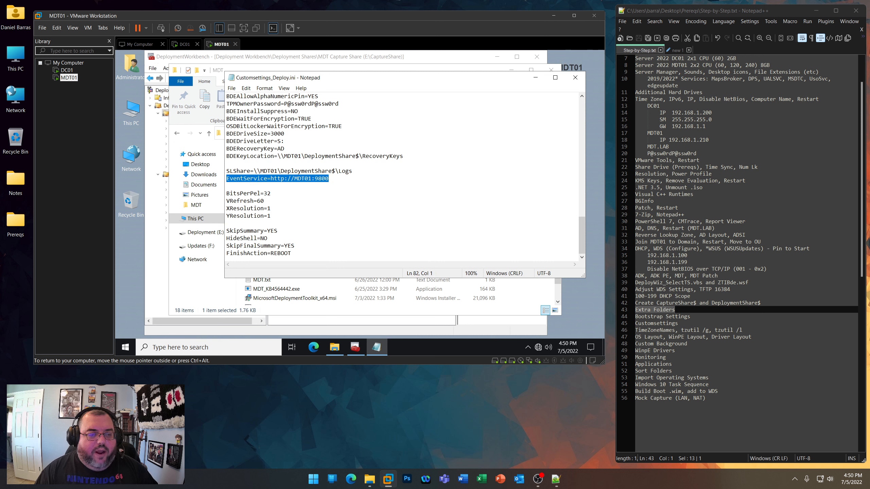
pyautogui.moveTo(271, 216); pyautogui.dragTo(226, 194)
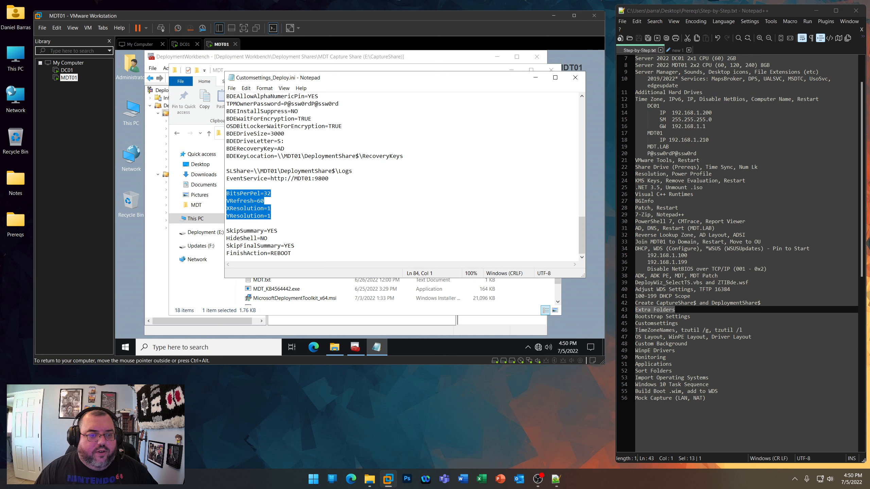
pyautogui.moveTo(277, 231); pyautogui.dragTo(226, 239)
pyautogui.moveTo(291, 253); pyautogui.dragTo(226, 253)
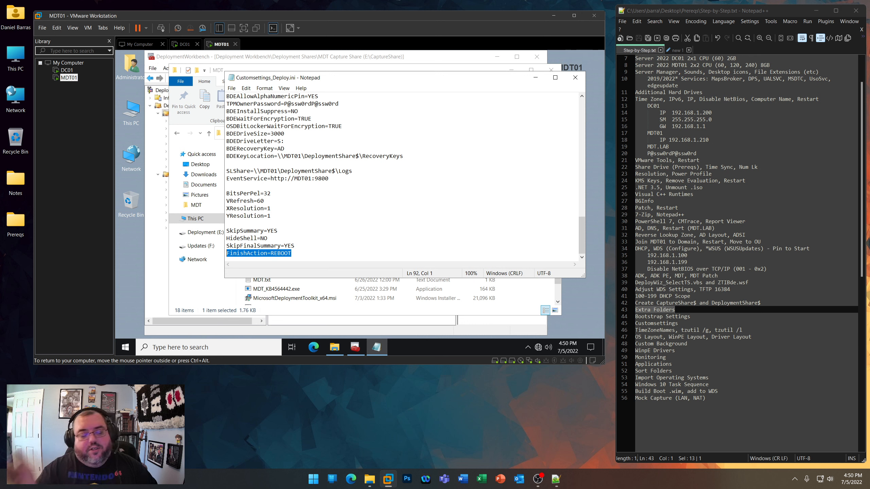
# - Copy the entire contents of Customsettings_Deploy.ini, then close the file and get the Prereqs folder window out of the way
pyautogui.rightClick(315, 135)
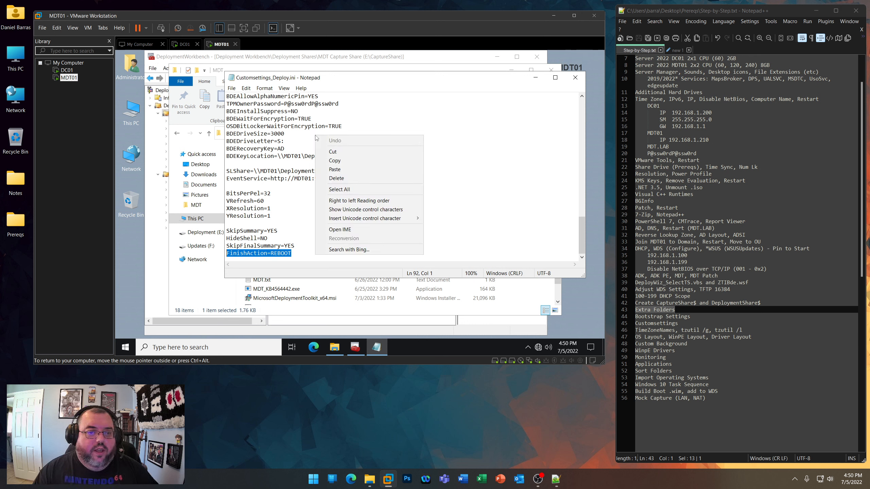
pyautogui.click(339, 189)
pyautogui.rightClick(270, 147)
pyautogui.click(292, 173)
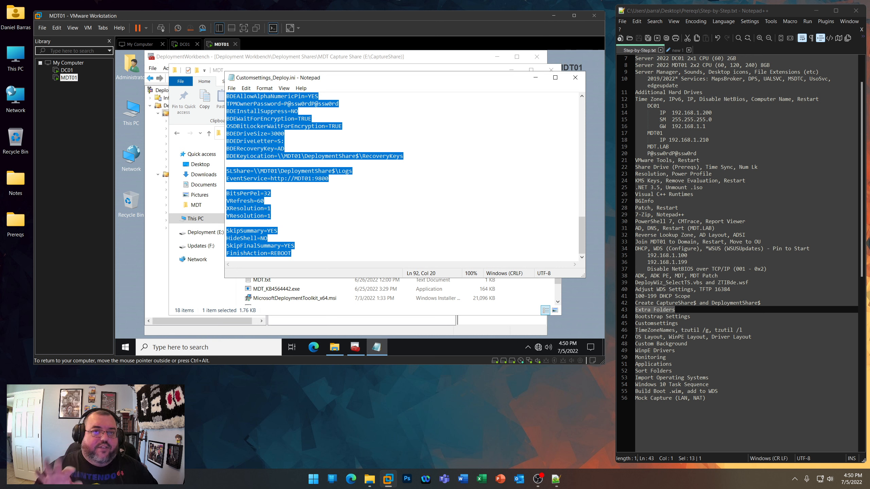
pyautogui.click(575, 78)
pyautogui.click(511, 70)
# - Replace all the rules in the MDT Deployment Share properties with the copied Customsettings text and apply the change
pyautogui.rightClick(181, 174)
pyautogui.click(202, 236)
pyautogui.click(226, 86)
pyautogui.hotkey('ctrl', 'a')
pyautogui.hotkey('ctrl', 'v')
pyautogui.click(451, 314)
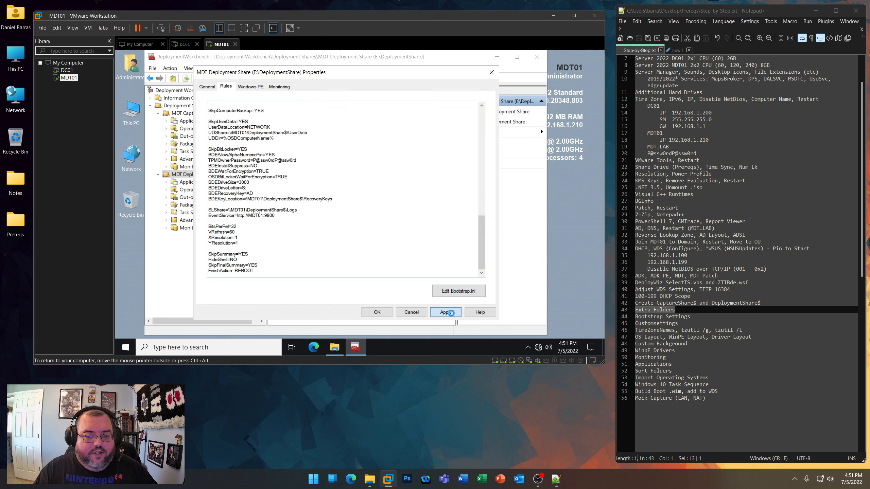
# - Set the deployment share's Windows PE platform to x64 and its scratch space size to 512
pyautogui.click(251, 87)
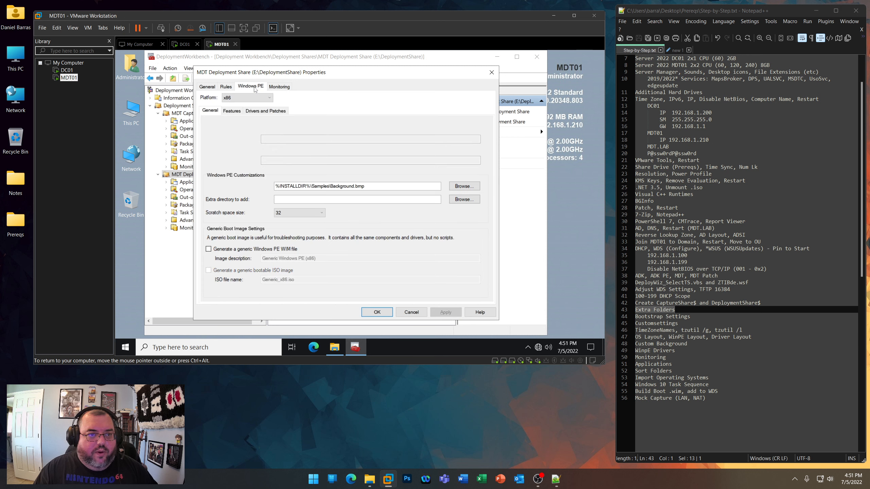
pyautogui.click(251, 98)
pyautogui.click(239, 111)
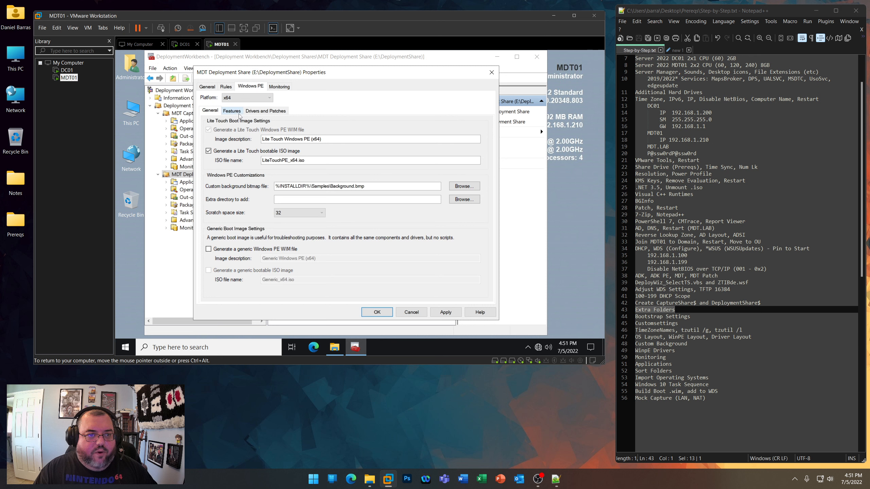
pyautogui.click(317, 216)
pyautogui.click(302, 243)
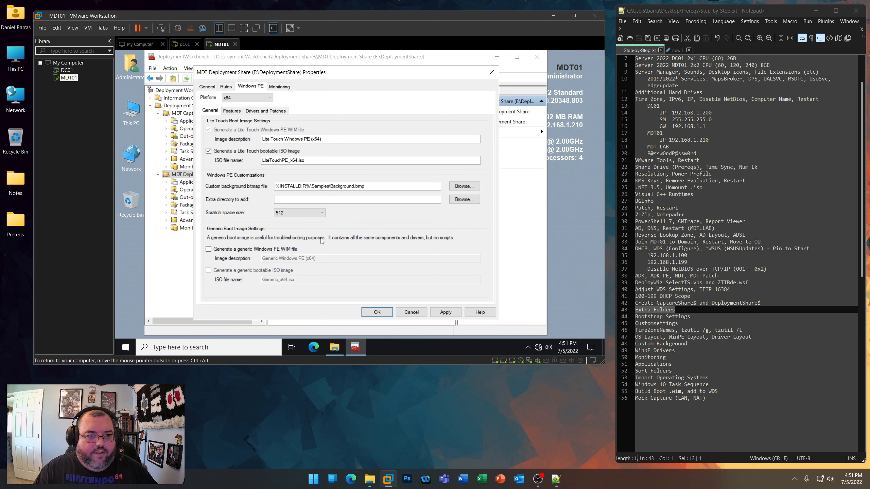
# - Set the extra directory to add to E:\DeploymentShare\ExtraFiles, then apply and close the deployment share properties
pyautogui.click(464, 199)
pyautogui.scroll(-3, 348, 212)
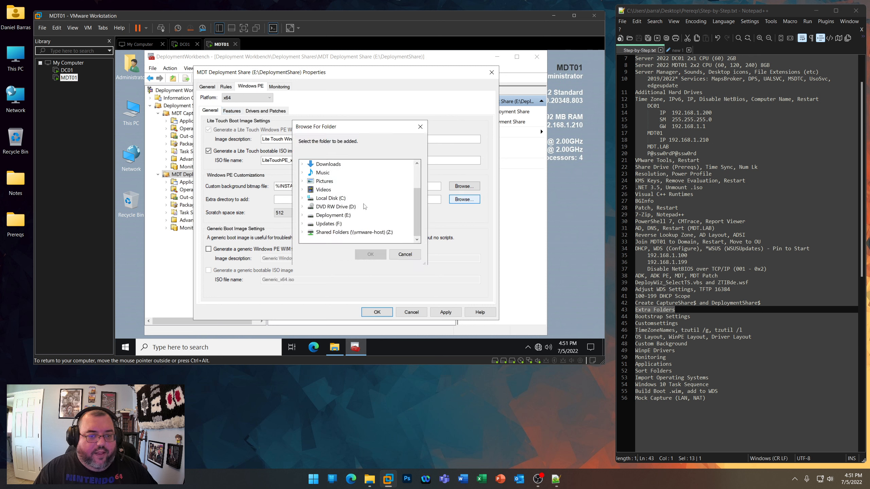
pyautogui.doubleClick(348, 215)
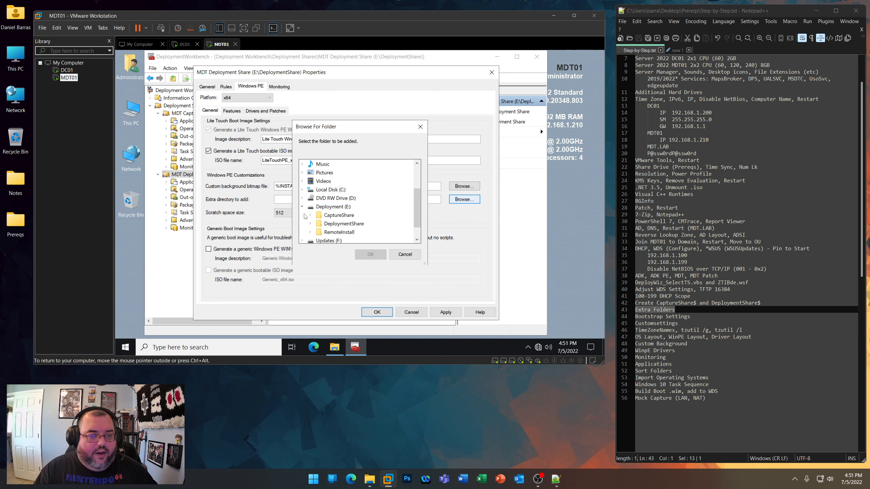
pyautogui.click(310, 224)
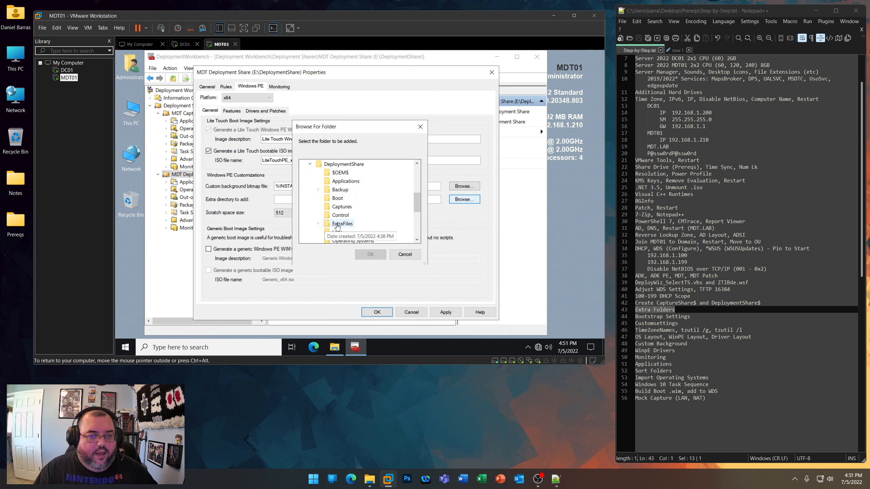
pyautogui.click(337, 227)
pyautogui.click(370, 254)
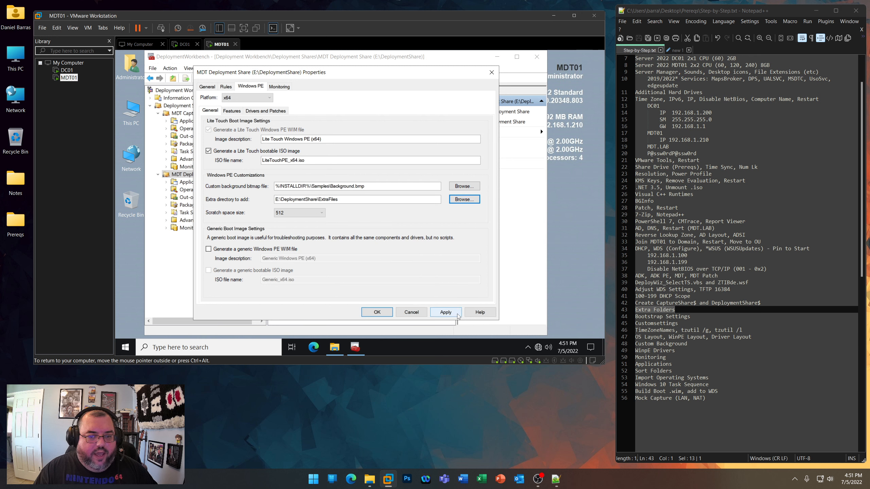
pyautogui.click(445, 312)
pyautogui.click(377, 312)
# - Create a folder named WinPE under Out-of-Box Drivers in the MDT Deployment Share
pyautogui.click(188, 197)
pyautogui.rightClick(187, 198)
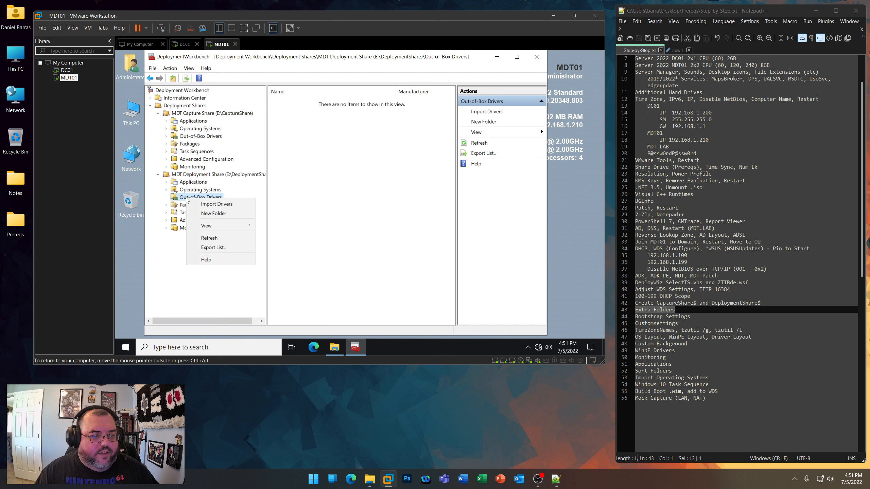
pyautogui.click(207, 213)
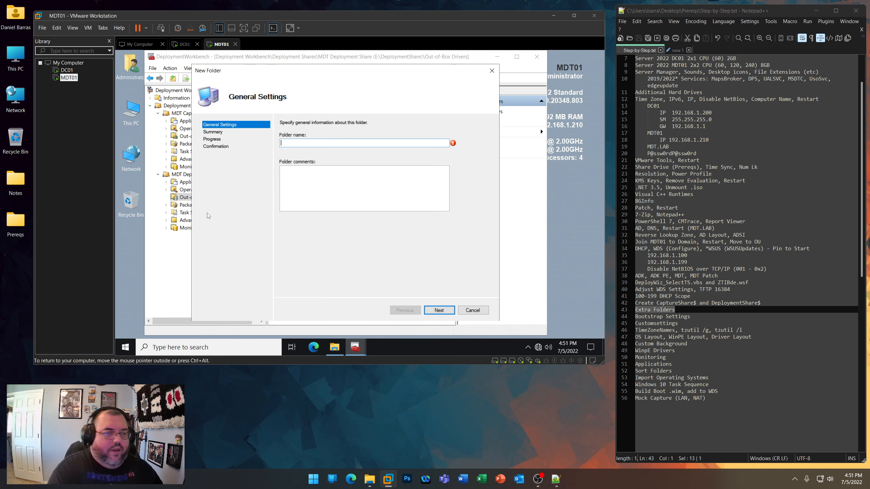
pyautogui.write('WinPE')
pyautogui.press('Return')
pyautogui.press('Return')
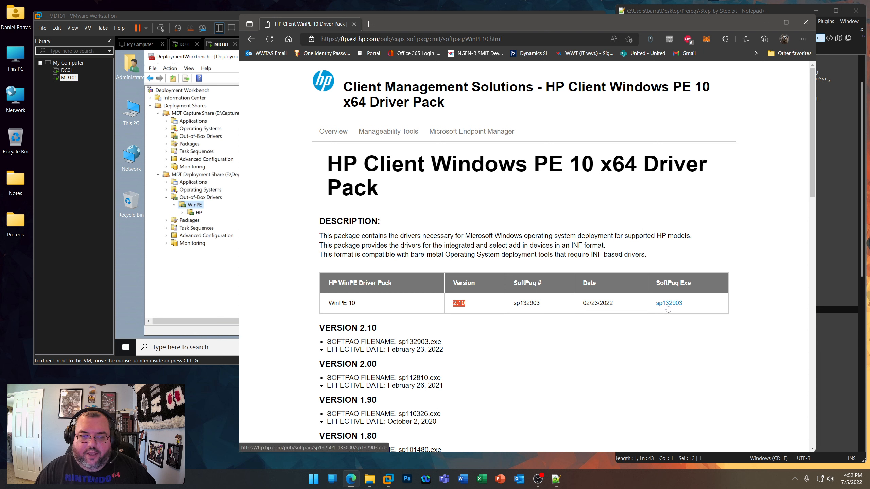
# - Look up the version of Dell's WinPE 10 driver pack on its support page and return to the MDT01 virtual machine
pyautogui.click(472, 45)
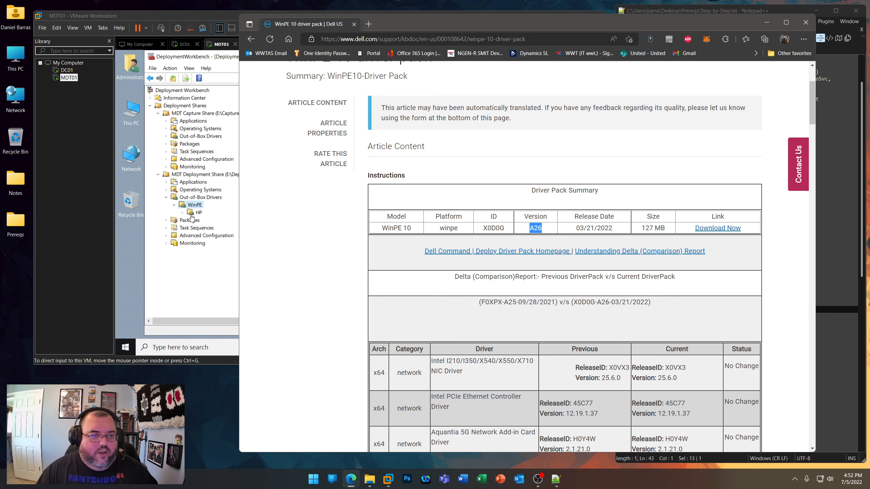
pyautogui.click(766, 22)
pyautogui.click(287, 252)
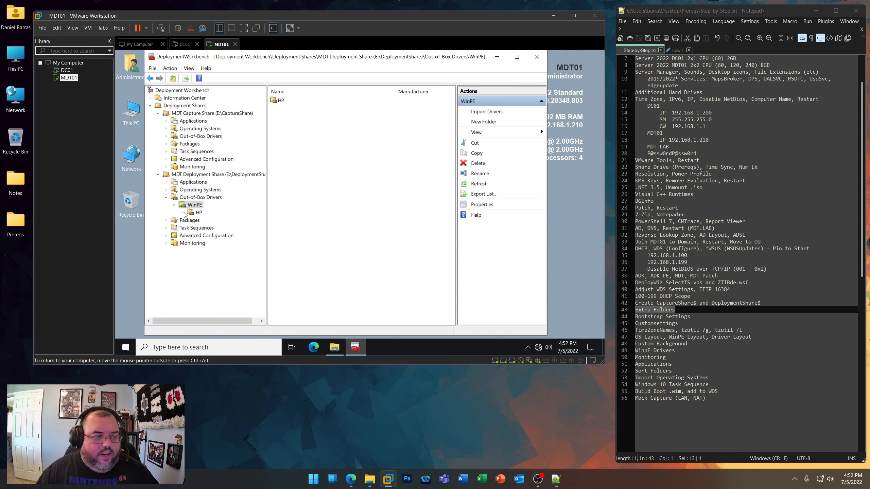
# - Create a folder named 2.10 under the WinPE HP folder in the deployment share's Out-of-Box Drivers
pyautogui.click(196, 212)
pyautogui.rightClick(197, 212)
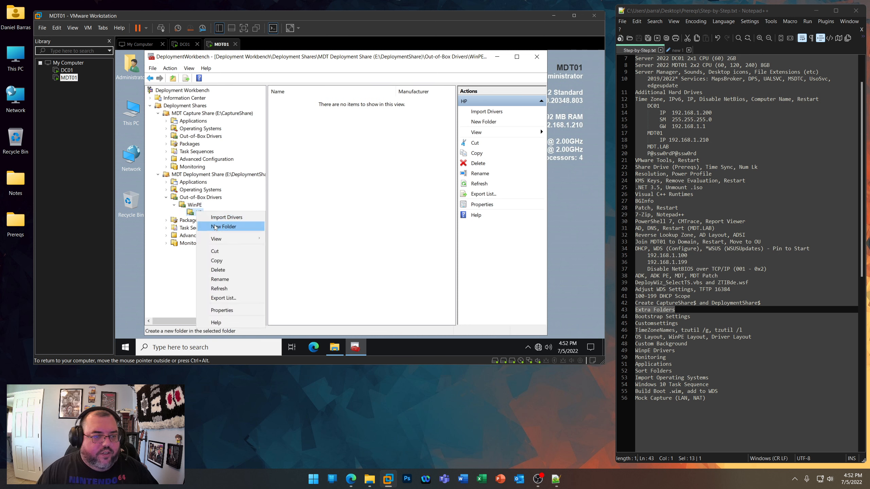
pyautogui.click(215, 227)
pyautogui.write('2.10')
pyautogui.press('Return')
pyautogui.press('Return')
pyautogui.press('Return')
# - In File Explorer on MDT01, open Prereqs\Deployment Share\Out-of-Box Drivers on the shared Z: drive
pyautogui.doubleClick(132, 112)
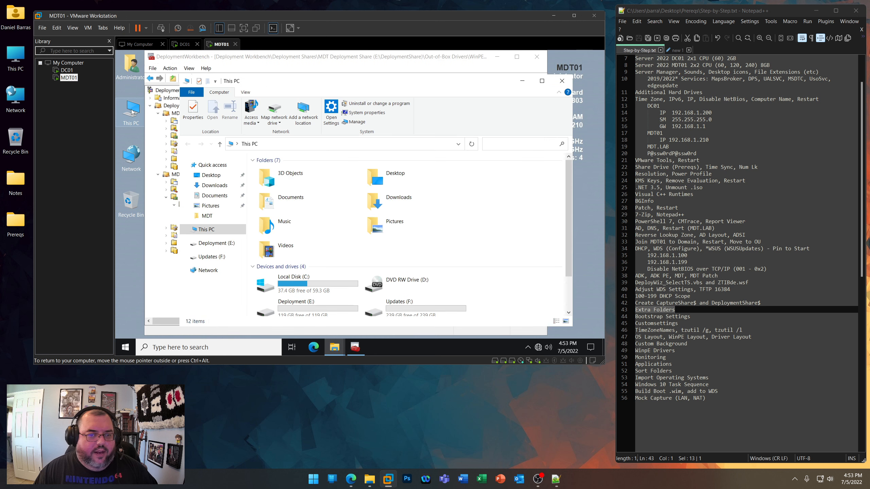
pyautogui.scroll(-3, 331, 307)
pyautogui.doubleClick(332, 306)
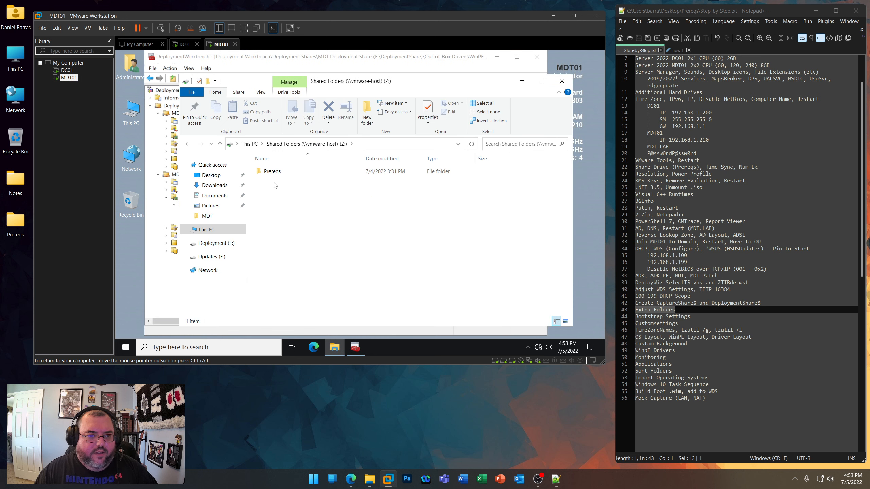
pyautogui.doubleClick(272, 171)
pyautogui.doubleClick(285, 199)
pyautogui.doubleClick(285, 199)
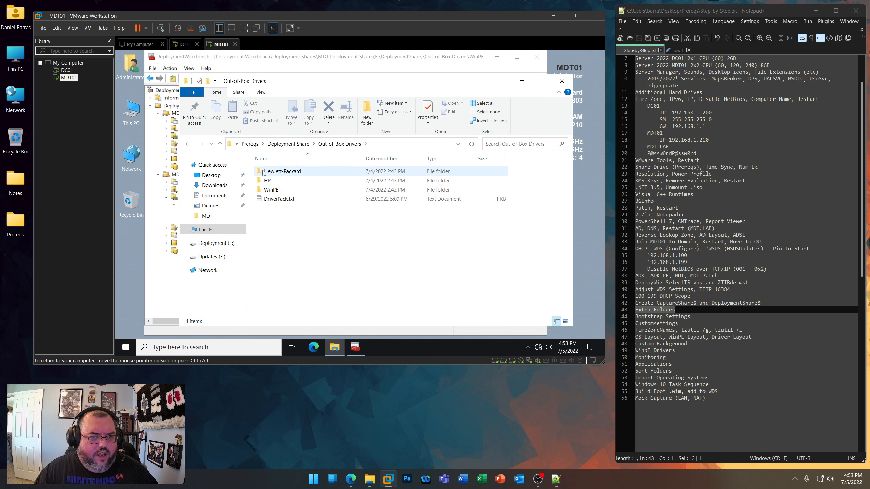
# - Examine the HP model driver folder, the sp132903.exe driver pack in WinPE\HP and the contents of its 2.10 folder
pyautogui.doubleClick(262, 181)
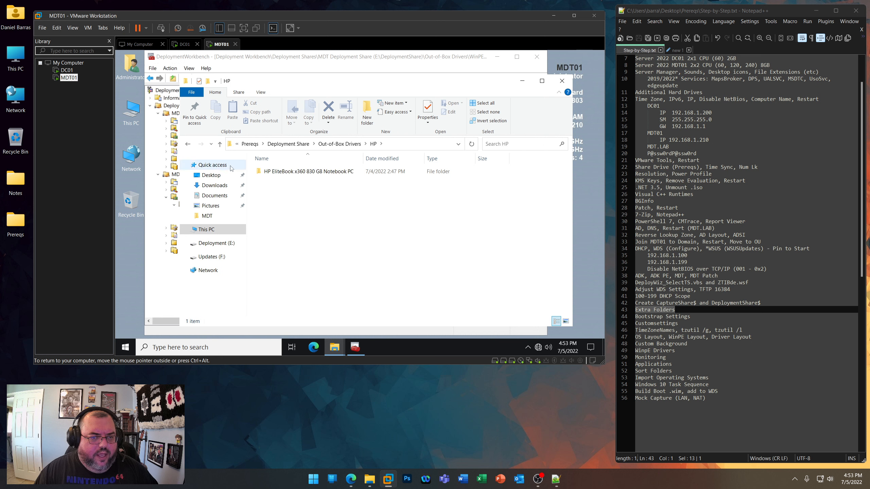
pyautogui.hotkey('alt', 'Left')
pyautogui.click(273, 190)
pyautogui.doubleClick(273, 190)
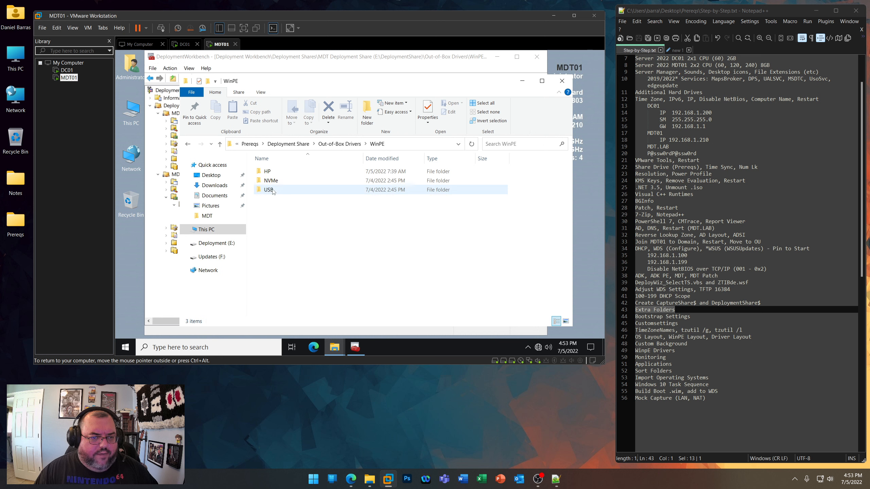
pyautogui.doubleClick(267, 172)
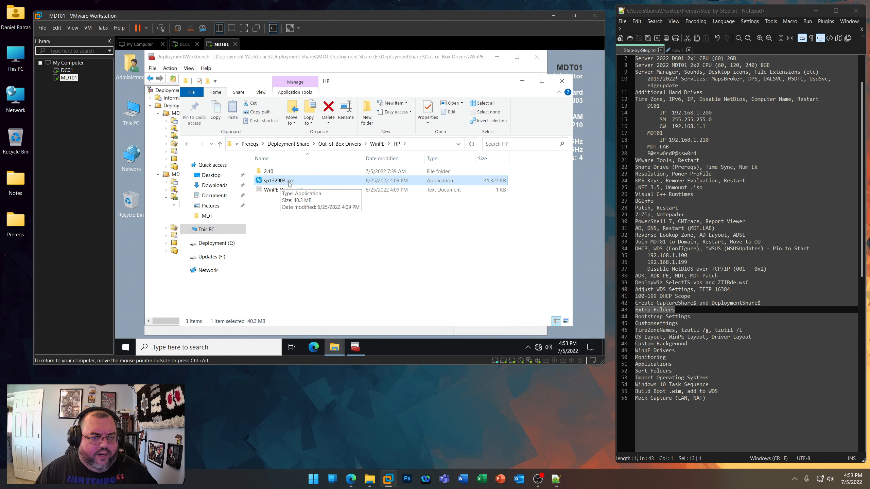
pyautogui.click(290, 181)
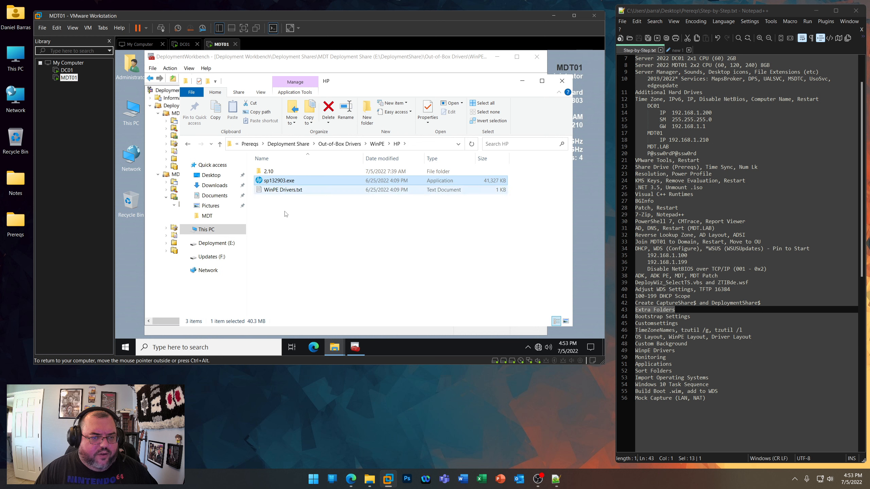
pyautogui.doubleClick(269, 172)
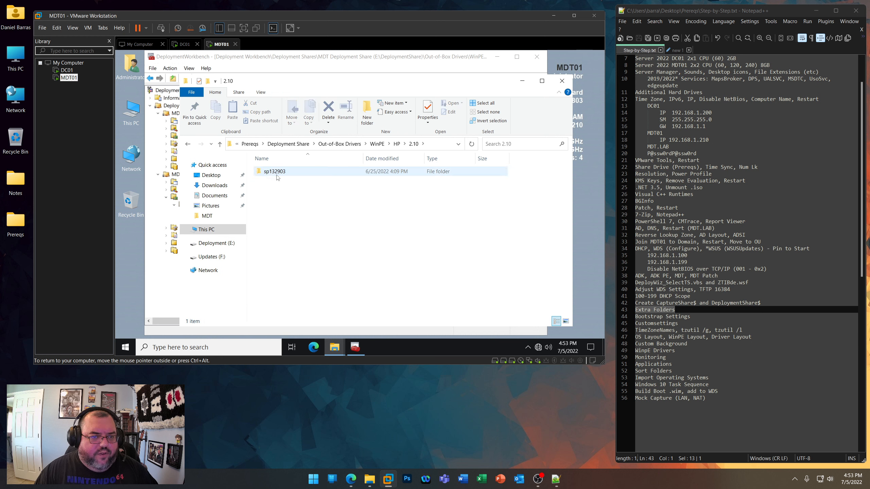
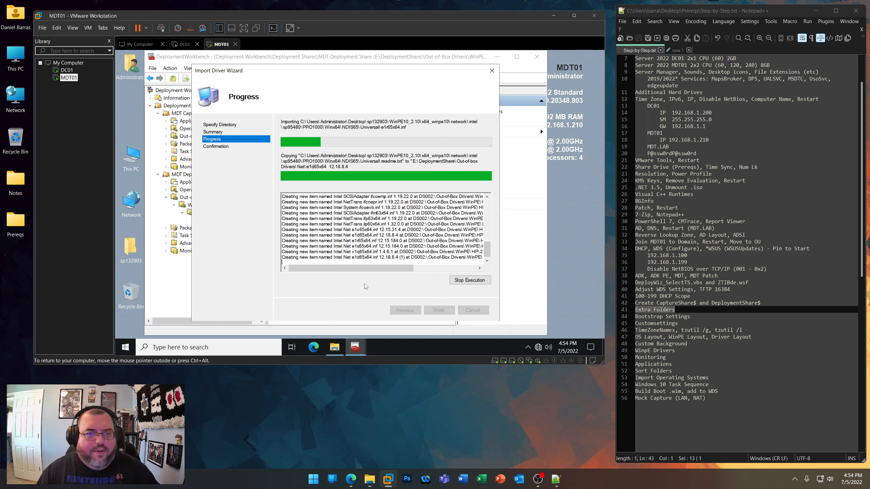
# - Check the version of Dell's WinPE 10 driver pack in the browser, return to the search results and go back to the MDT01 virtual machine
pyautogui.click(351, 479)
pyautogui.doubleClick(535, 228)
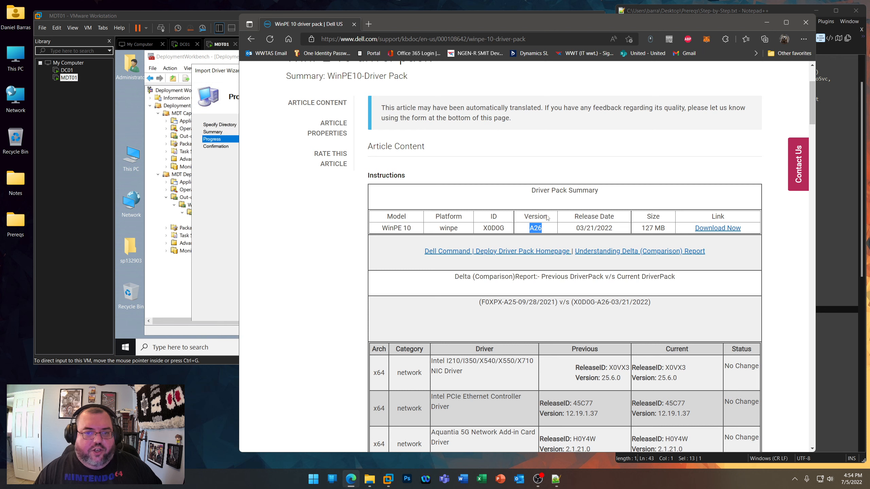
pyautogui.scroll(4, 405, 269)
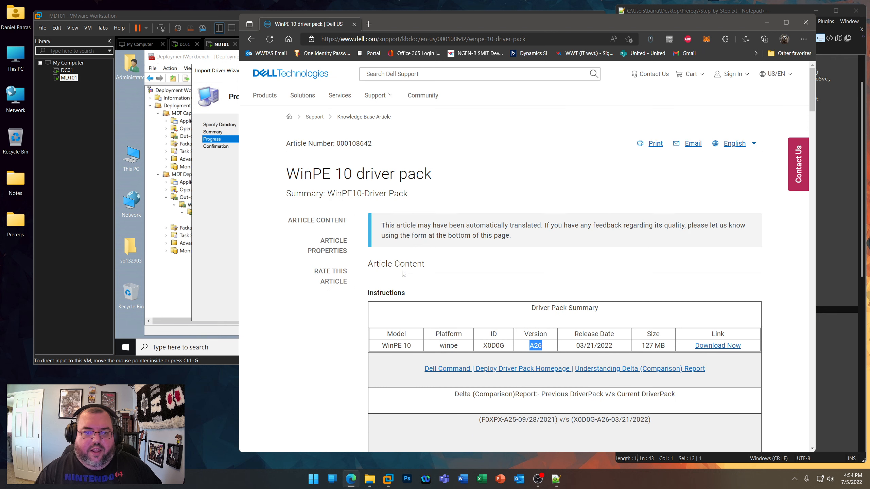
pyautogui.click(252, 39)
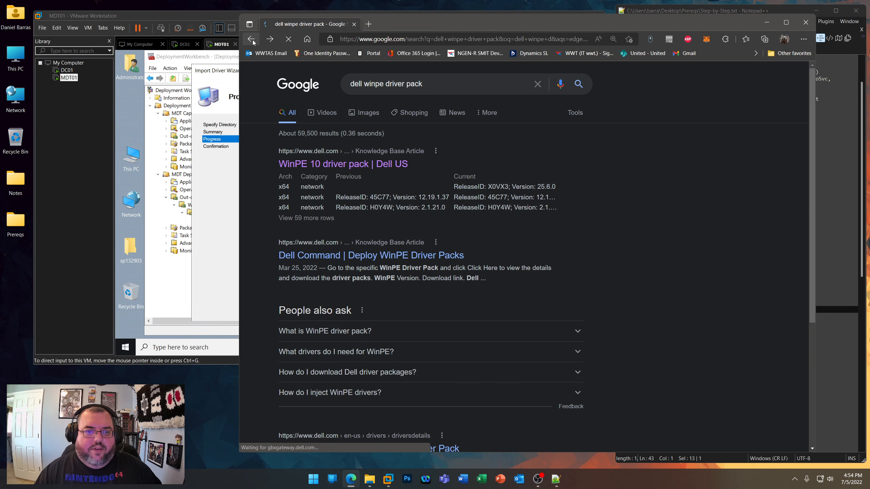
pyautogui.click(766, 23)
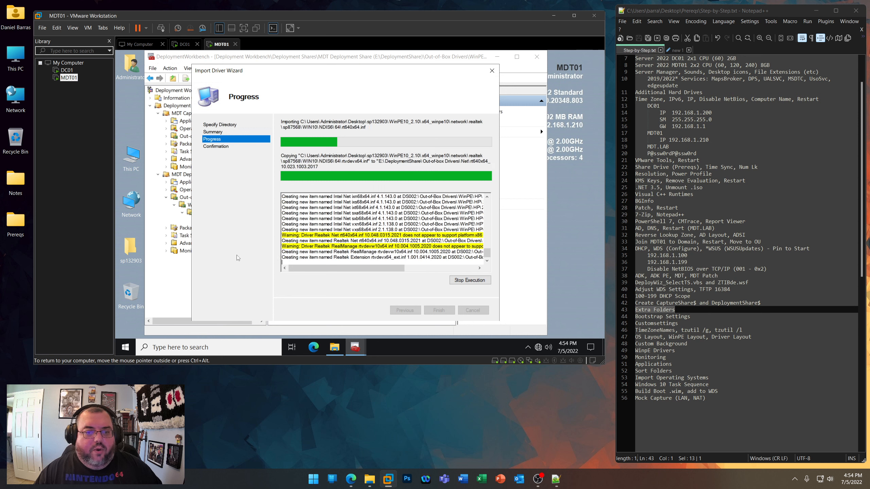
# - Finish the HP WinPE driver import into the 2.10 folder and look over the imported driver list
pyautogui.moveTo(332, 269); pyautogui.dragTo(371, 269)
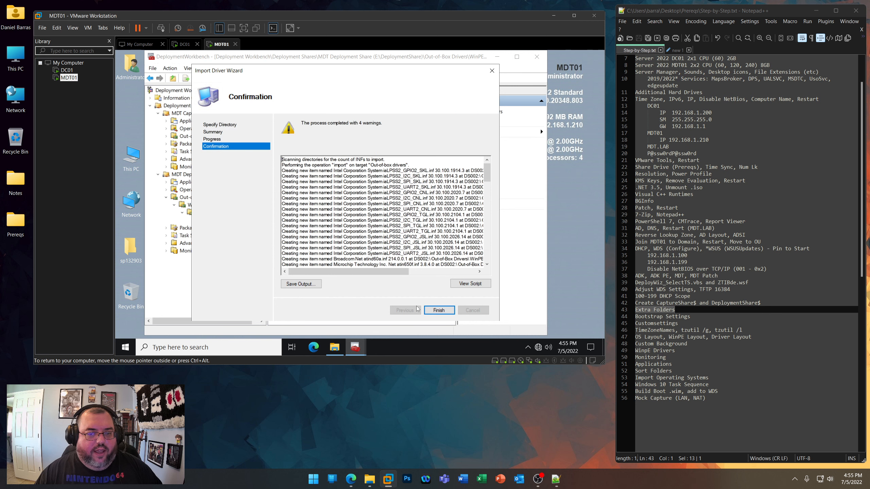
pyautogui.click(437, 311)
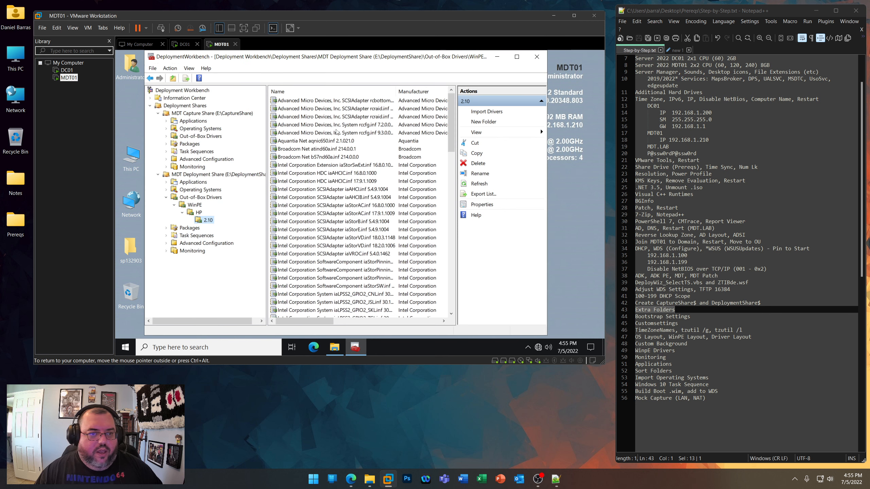
pyautogui.moveTo(451, 134)
pyautogui.mouseDown()
pyautogui.moveTo(457, 291)
pyautogui.moveTo(455, 127)
pyautogui.mouseUp()
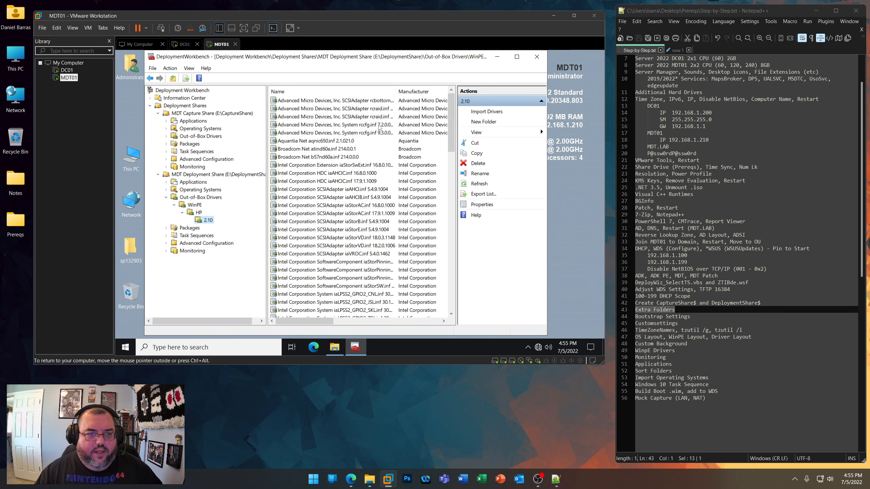
# - Delete the extracted sp132903 folder from the MDT01 desktop and move the Recycle Bin icon into its place
pyautogui.rightClick(134, 243)
pyautogui.press('Escape')
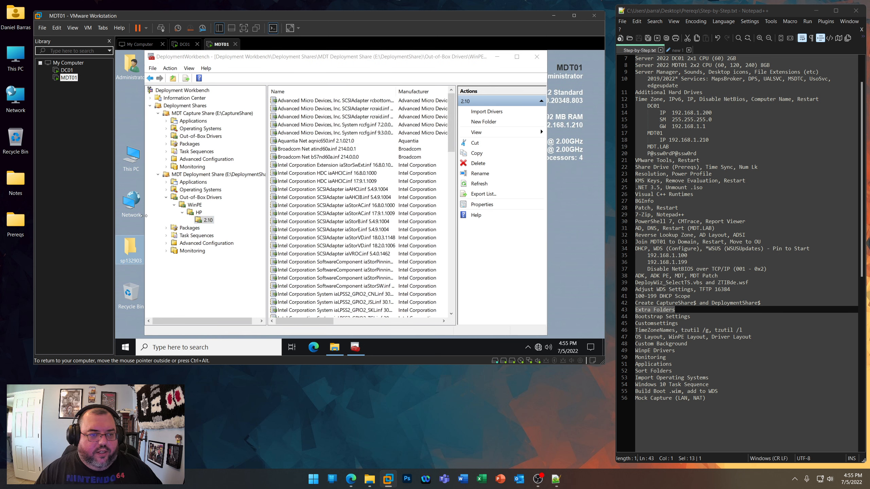
pyautogui.press('Delete')
pyautogui.moveTo(134, 293); pyautogui.dragTo(131, 241)
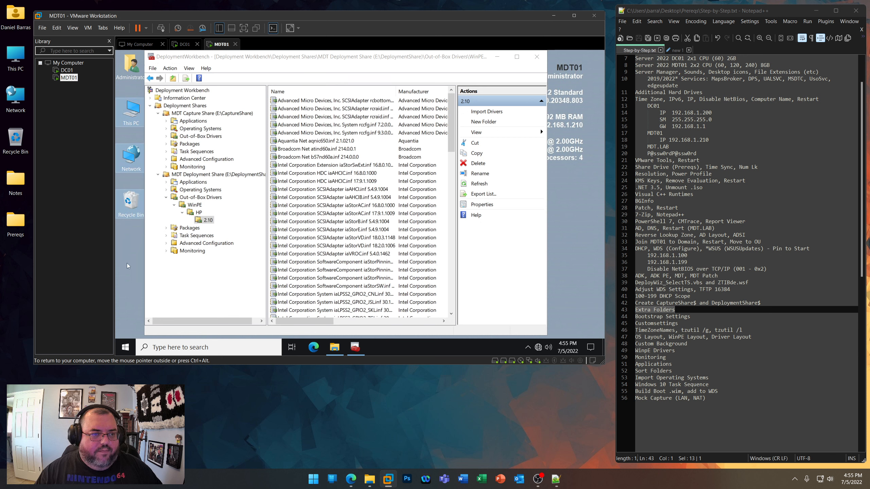
# - Empty the Recycle Bin on the MDT01 desktop
pyautogui.rightClick(132, 200)
pyautogui.click(161, 215)
pyautogui.click(391, 229)
pyautogui.rightClick(128, 257)
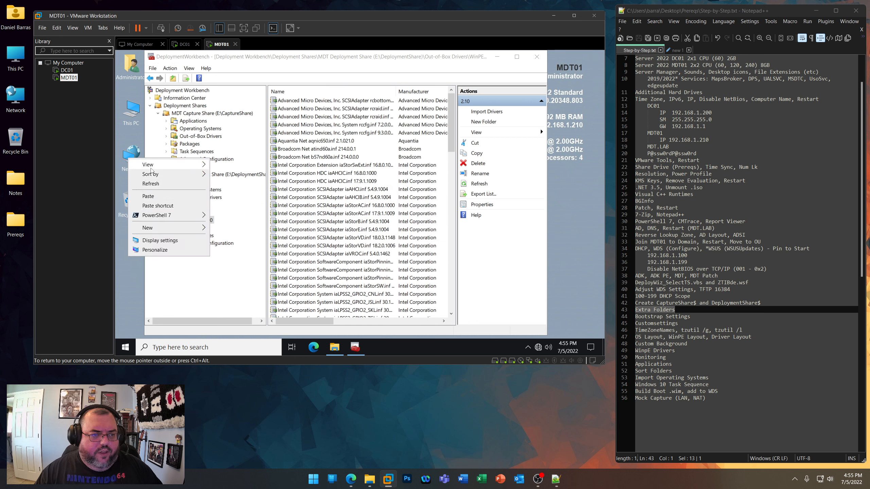
pyautogui.click(237, 198)
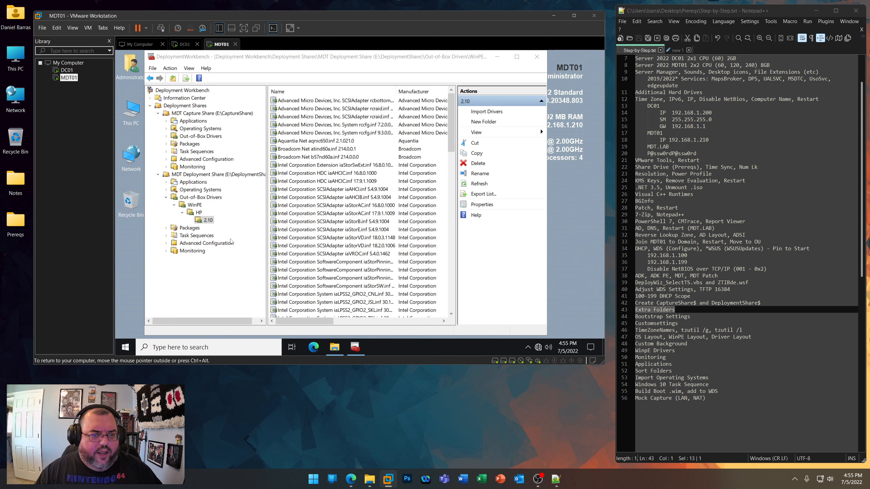
# - Create a selection profile named Drivers - WinPE in the MDT Deployment Share, including the WinPE folder under Out-of-Box Drivers
pyautogui.click(166, 243)
pyautogui.click(206, 251)
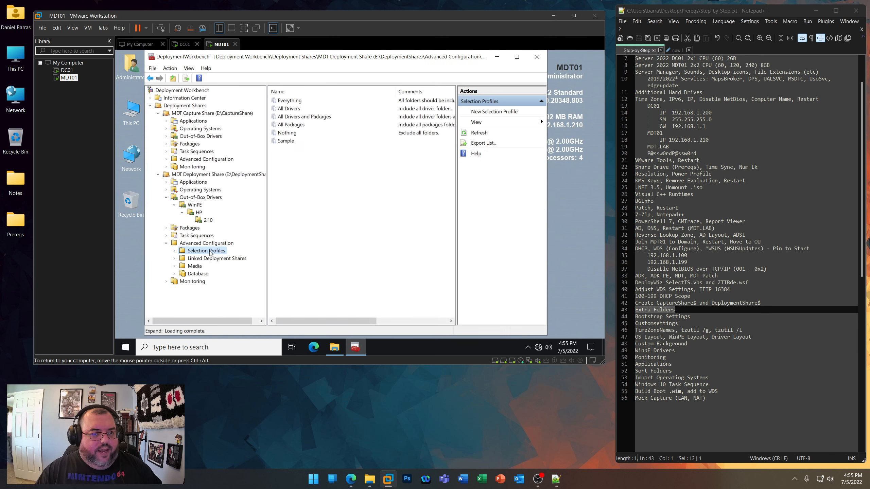
pyautogui.rightClick(210, 253)
pyautogui.click(235, 257)
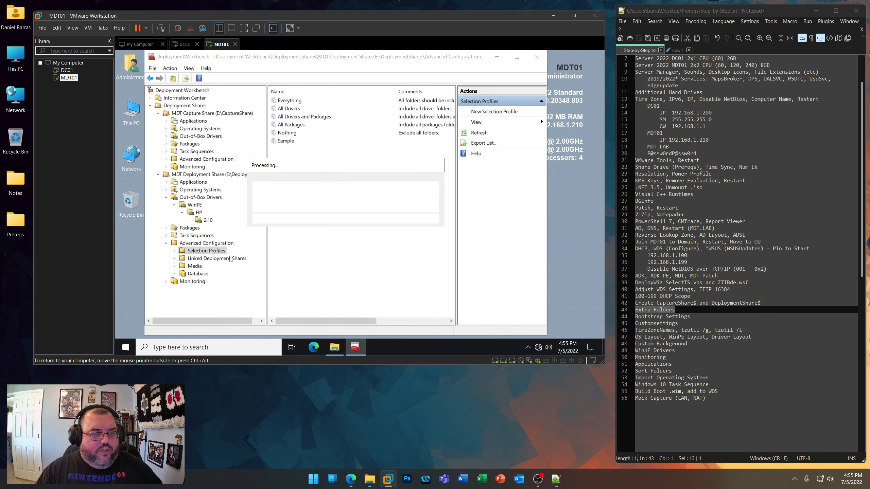
pyautogui.write('Drivers - WinPE')
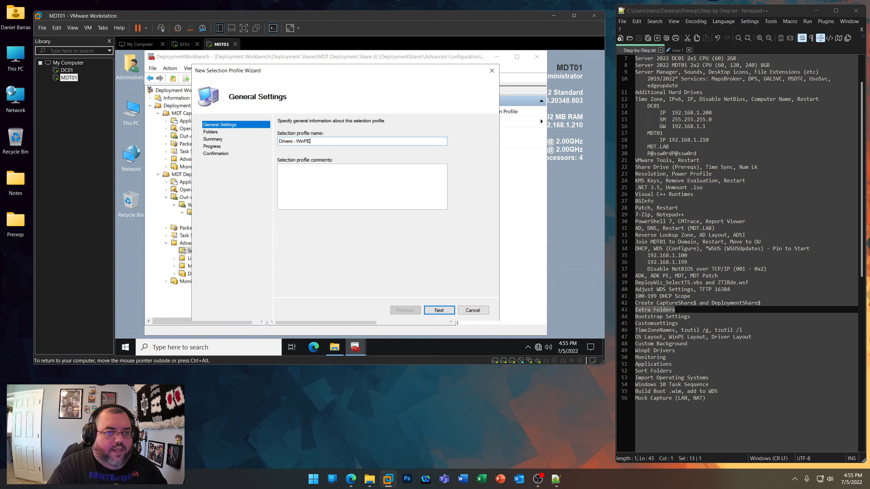
pyautogui.press('Return')
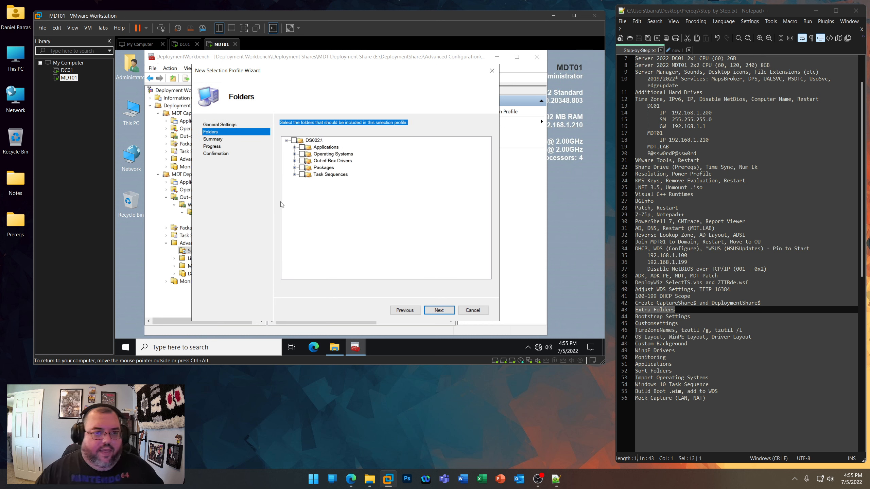
pyautogui.click(295, 161)
pyautogui.click(310, 167)
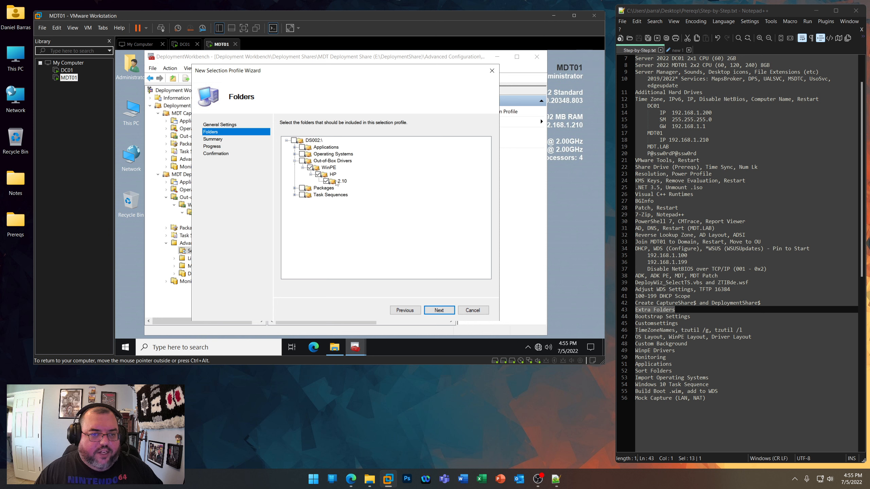
pyautogui.click(439, 310)
pyautogui.click(439, 310)
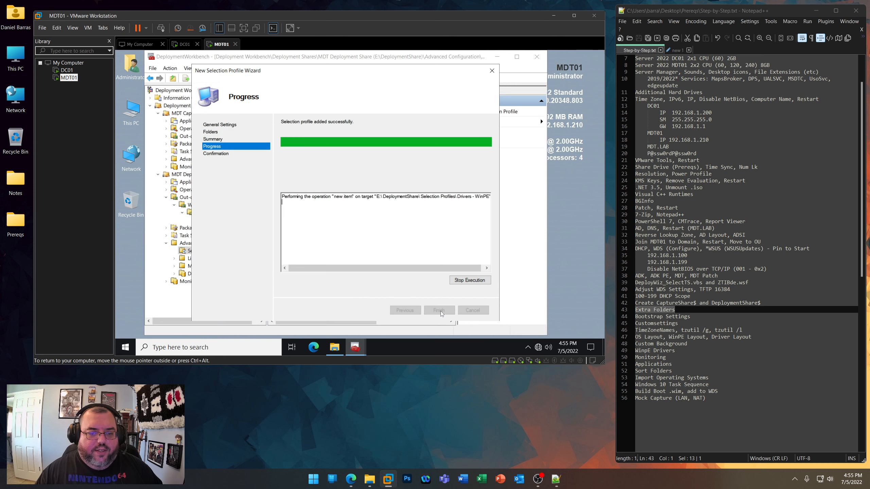
pyautogui.click(439, 311)
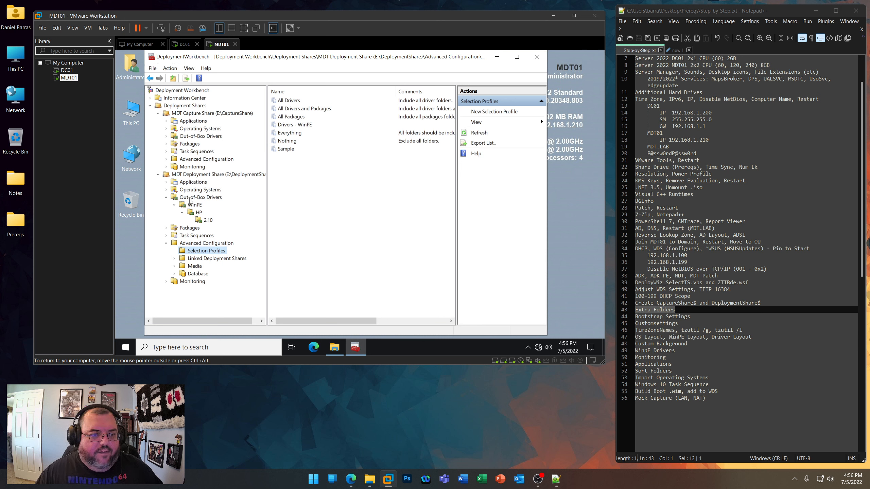
# - Set the MDT Deployment Share's x64 Windows PE driver injection to the Drivers - WinPE selection profile, including all drivers from it
pyautogui.rightClick(217, 175)
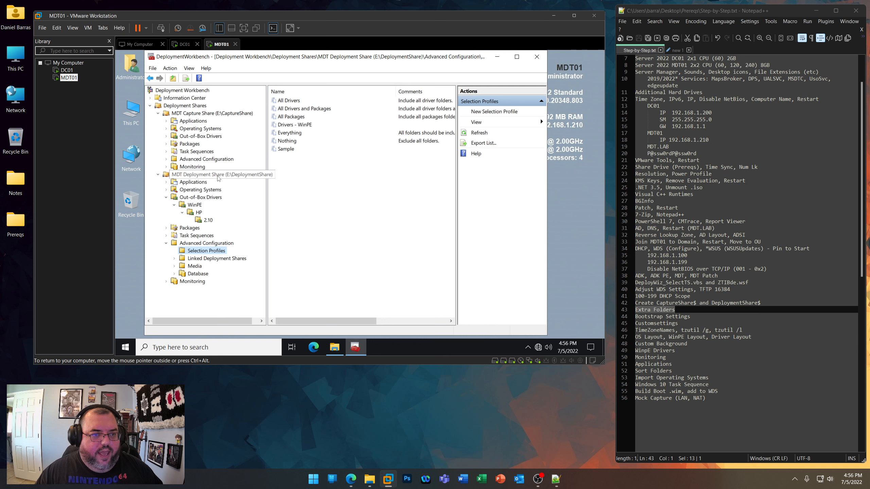
pyautogui.click(242, 215)
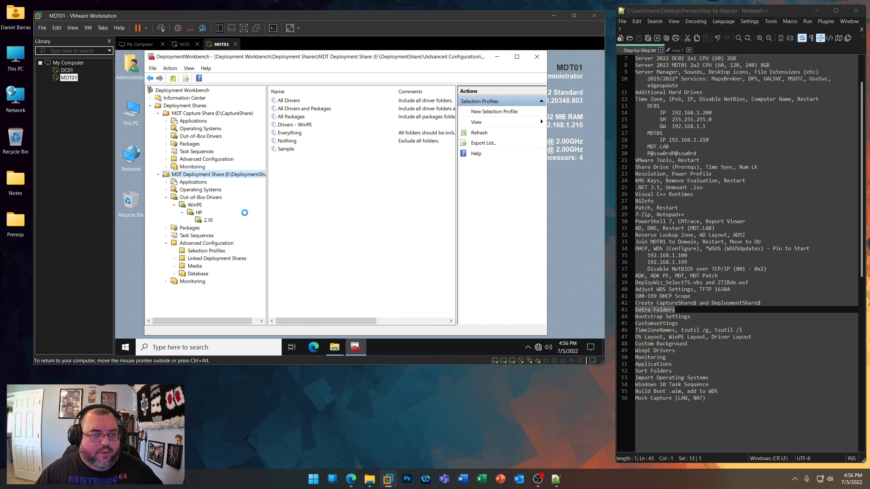
pyautogui.click(247, 87)
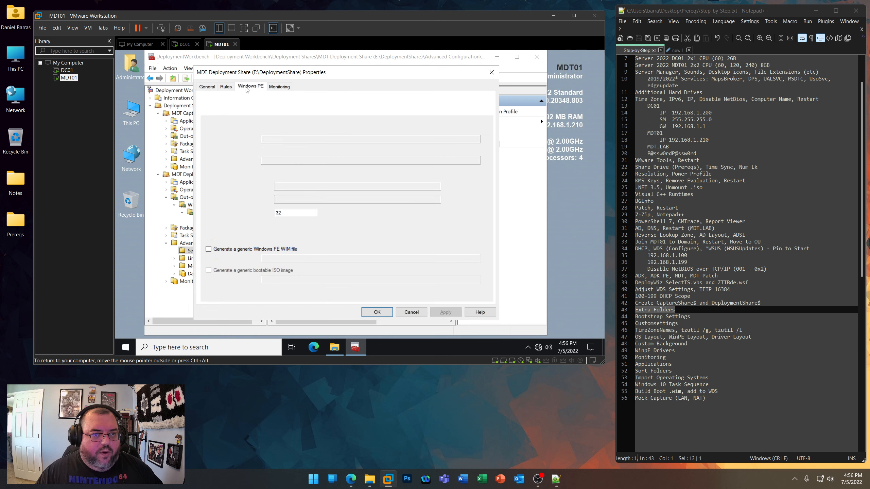
pyautogui.click(247, 98)
pyautogui.click(237, 111)
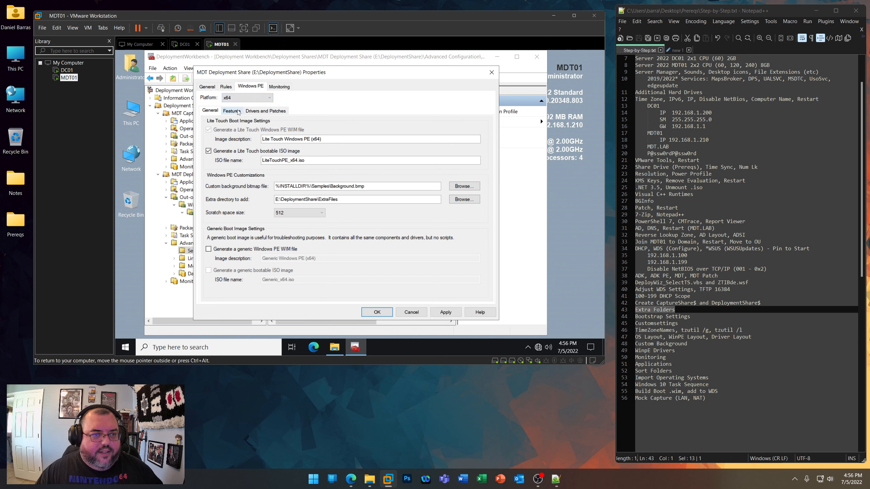
pyautogui.click(263, 111)
pyautogui.click(270, 131)
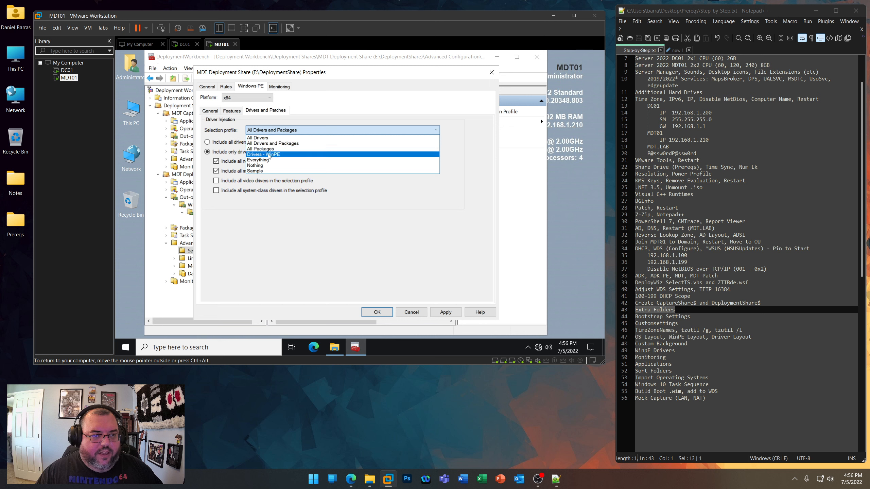
pyautogui.click(270, 154)
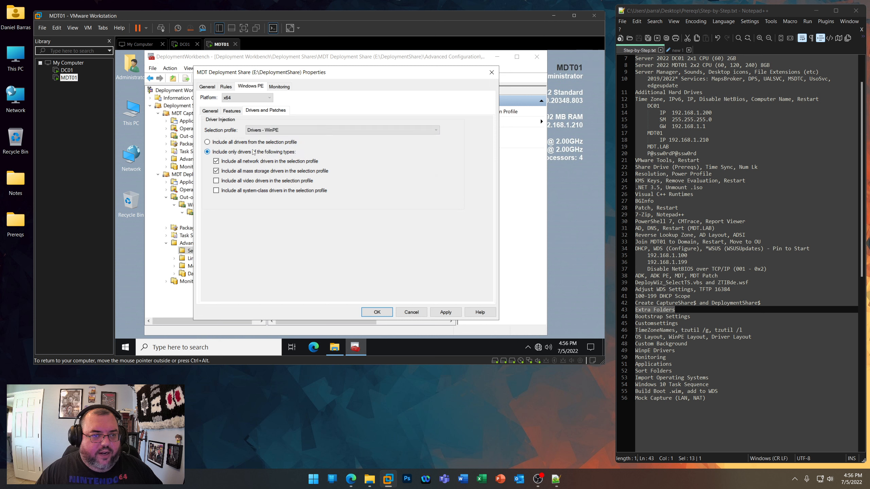
pyautogui.click(207, 142)
pyautogui.press('Return')
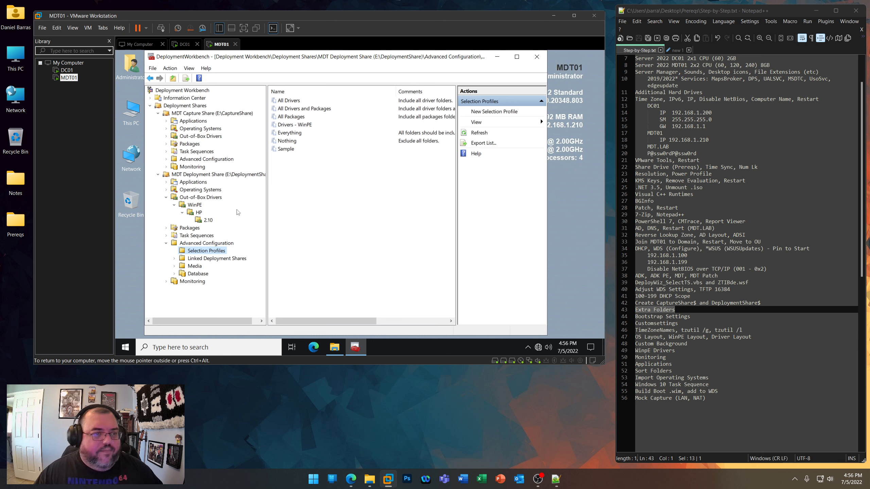
# - Create a folder named Windows 10 under Operating Systems in the MDT Capture Share
pyautogui.click(197, 129)
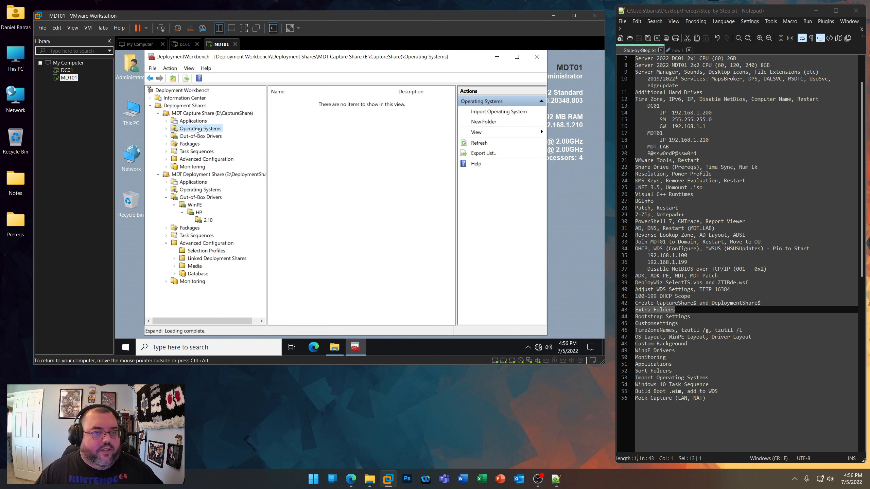
pyautogui.rightClick(197, 129)
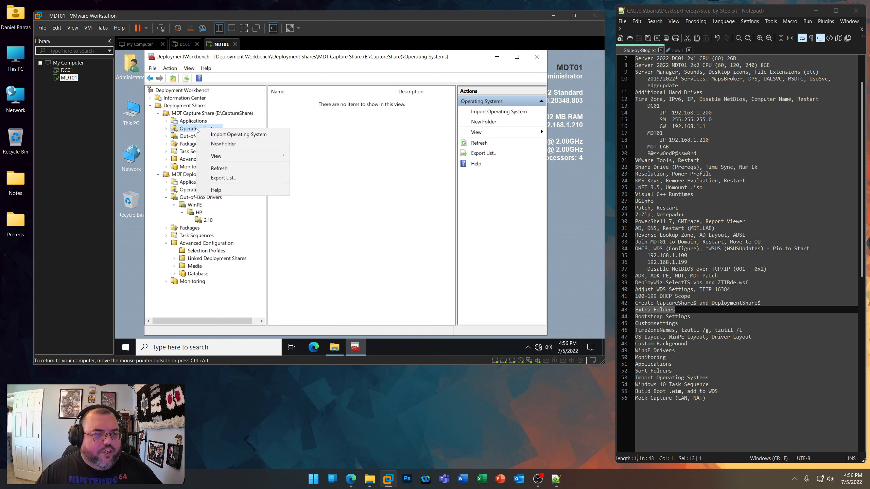
pyautogui.click(216, 144)
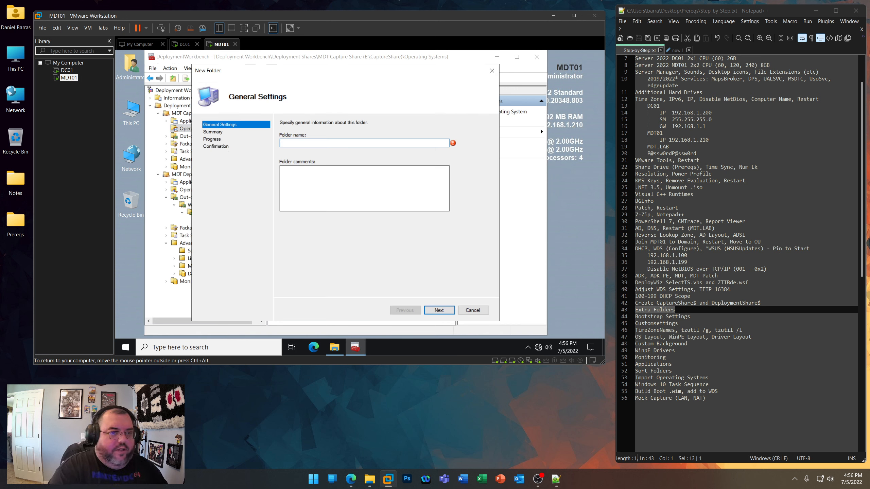
pyautogui.write('Windows 10')
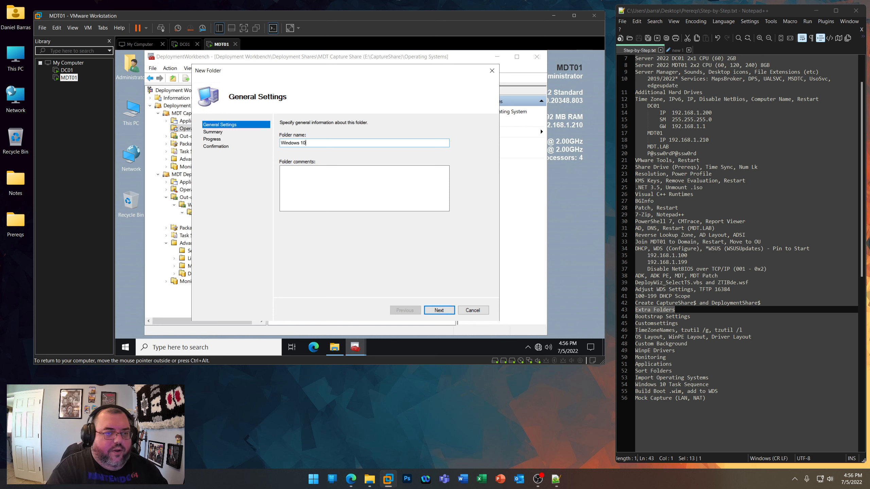
pyautogui.press('Return')
pyautogui.press('Return')
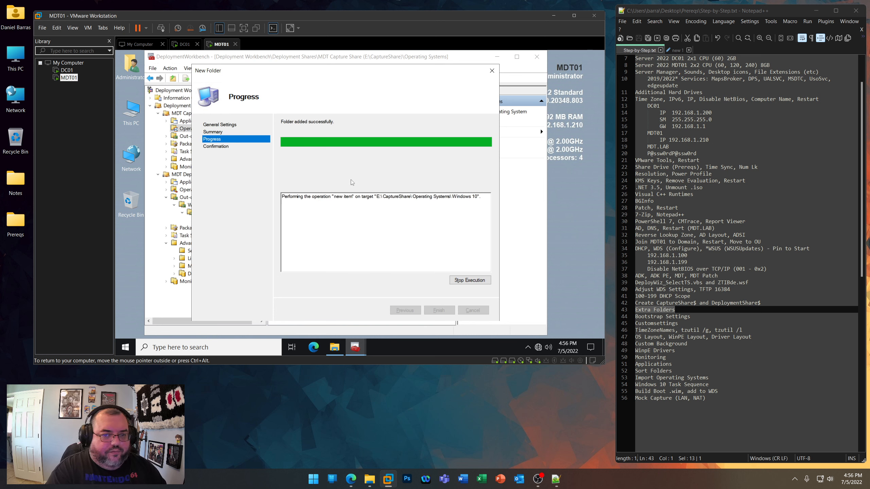
# - Create a folder named Windows 11 under Operating Systems in the MDT Capture Share
pyautogui.press('Return')
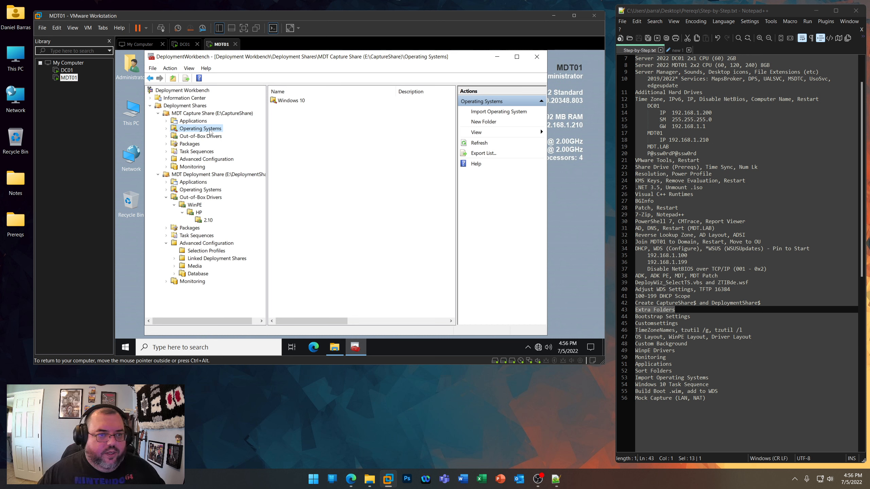
pyautogui.rightClick(210, 132)
pyautogui.click(228, 144)
pyautogui.write('Windows 11')
pyautogui.press('Return')
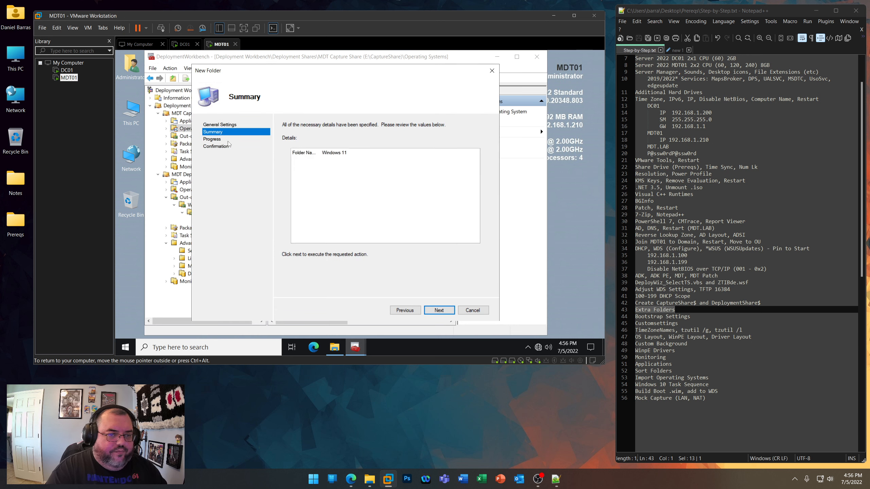
pyautogui.press('Return')
pyautogui.press('Return')
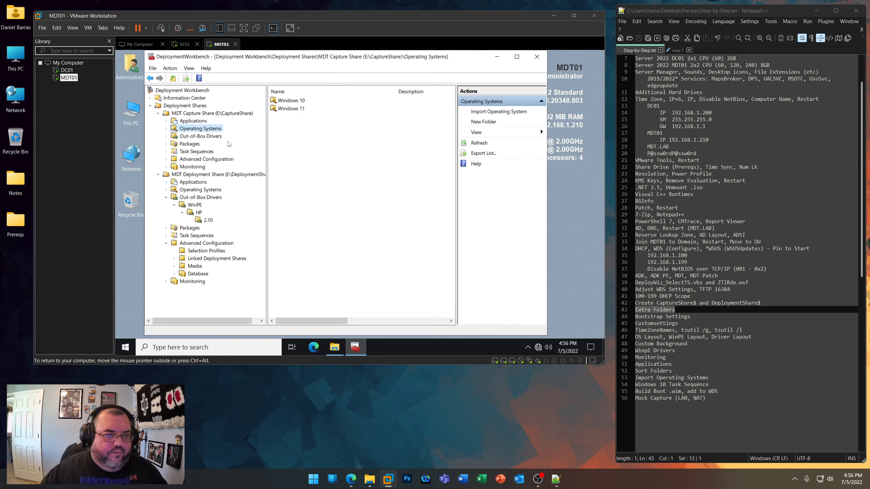
# - Create a folder named Windows Server 2019 under Operating Systems in the MDT Capture Share
pyautogui.rightClick(207, 128)
pyautogui.click(226, 146)
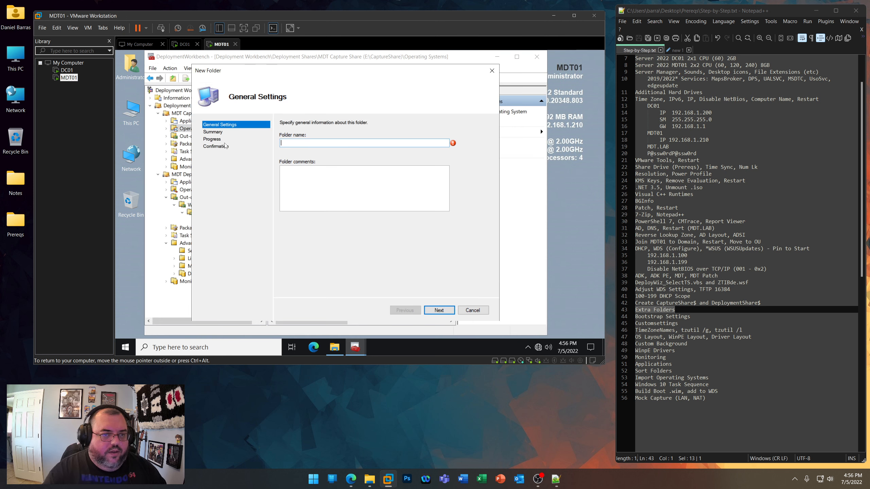
pyautogui.write('Windows Server')
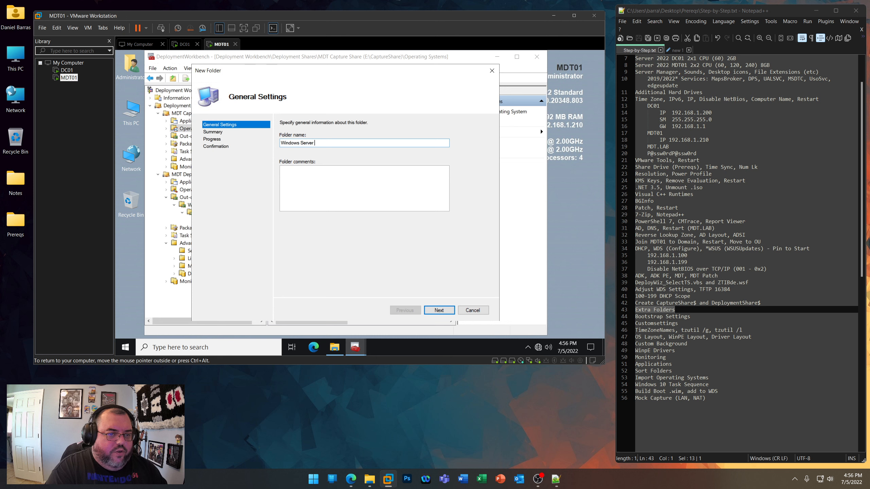
pyautogui.write(' 2019')
pyautogui.press('Return')
pyautogui.press('Return')
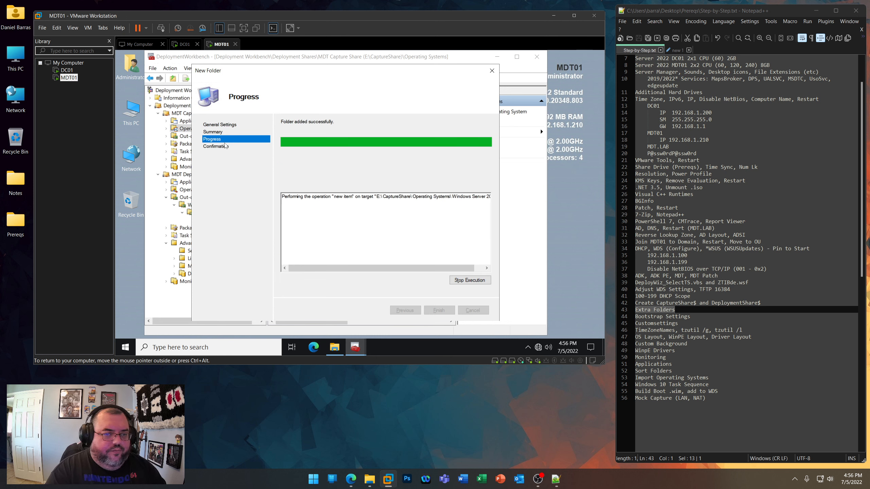
pyautogui.press('Return')
# - Create a folder named Windows Server 2022 under Operating Systems in the MDT Capture Share
pyautogui.rightClick(211, 133)
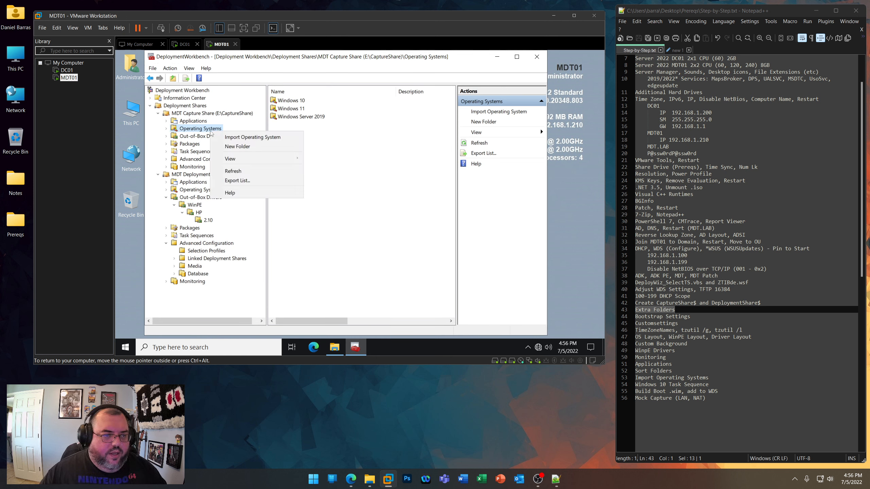
pyautogui.click(237, 147)
pyautogui.write('Windows')
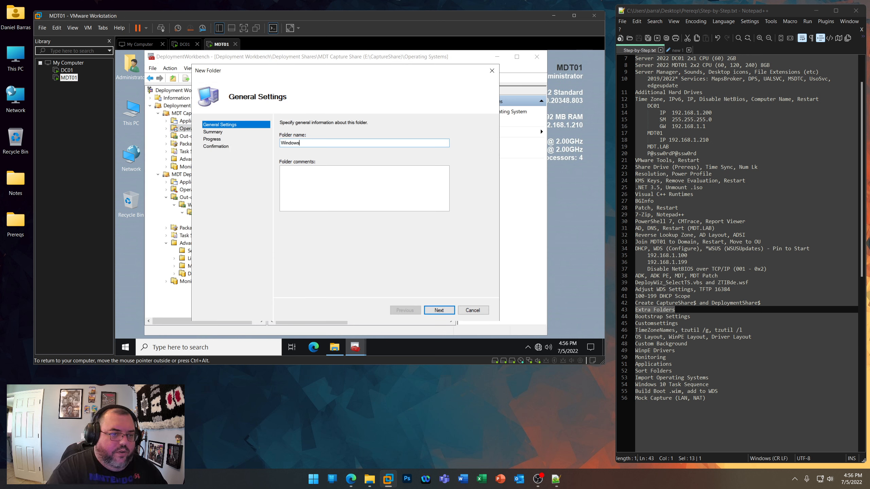
pyautogui.press('Return')
pyautogui.press('Return')
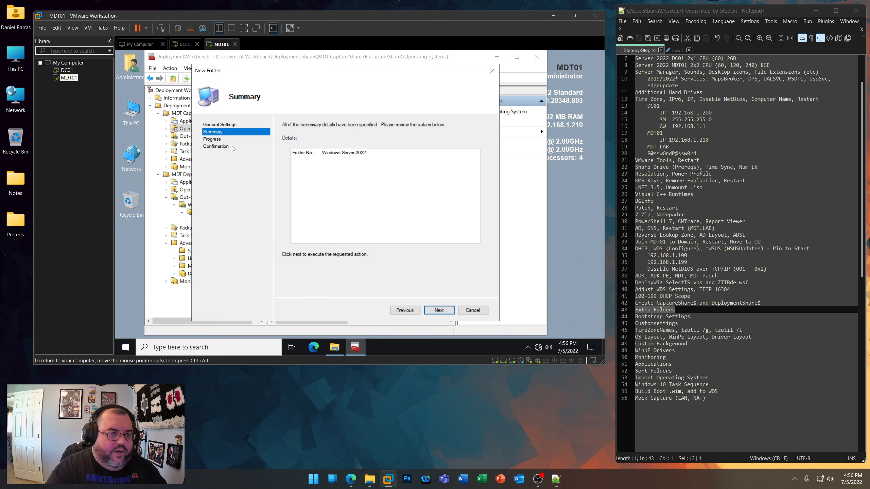
pyautogui.press('Return')
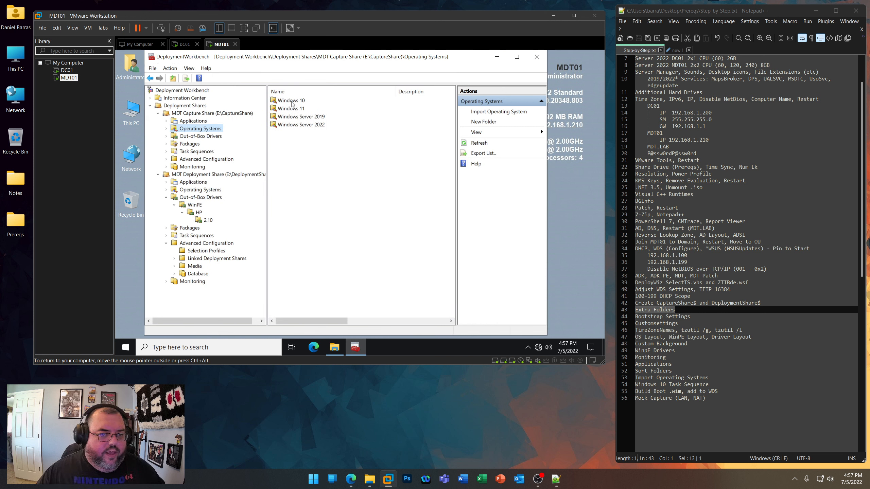
# - Create an Enterprise subfolder in both the Windows 10 and Windows 11 operating system folders of the MDT Capture Share
pyautogui.click(166, 128)
pyautogui.rightClick(202, 137)
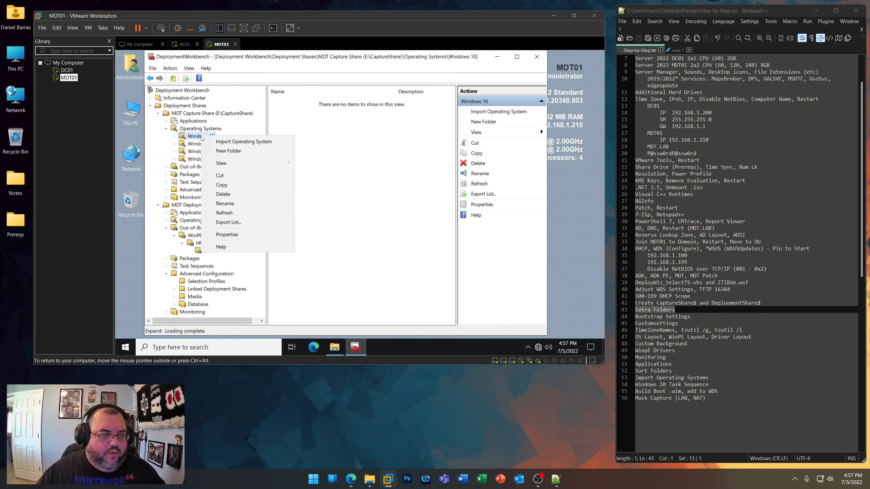
pyautogui.press('Escape')
pyautogui.click(201, 144)
pyautogui.rightClick(202, 145)
pyautogui.click(226, 161)
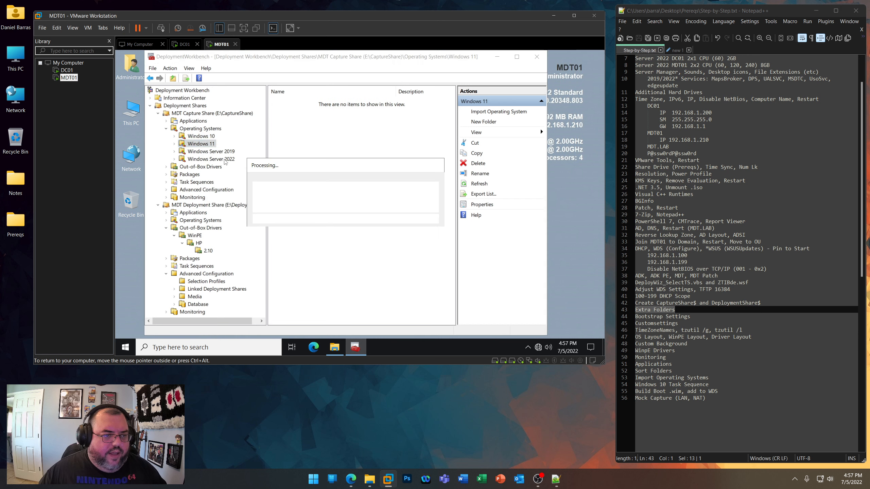
pyautogui.write('Enterpris')
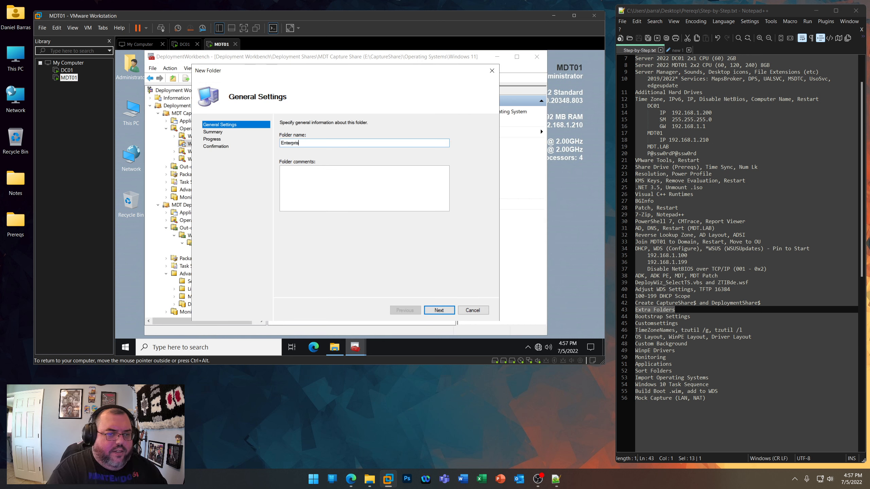
pyautogui.write('e')
pyautogui.press('Return')
pyautogui.press('Return')
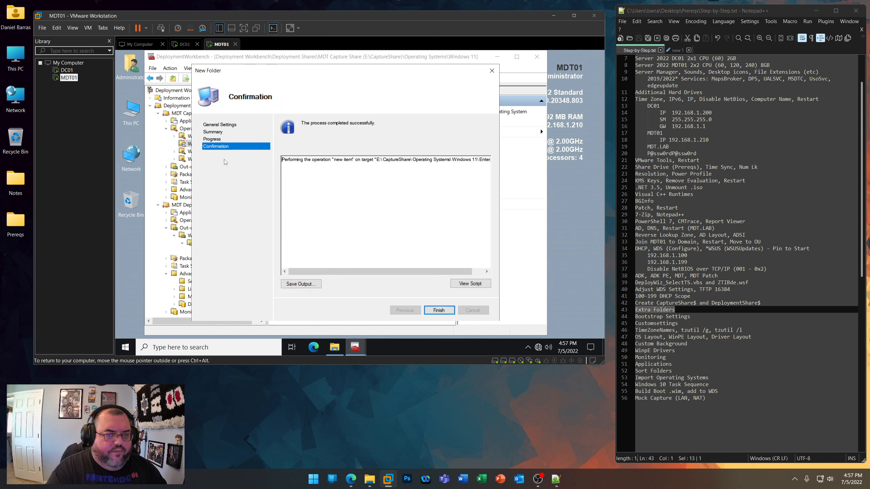
pyautogui.press('Return')
# - Create a folder named Datacenter under the MDT Capture Share's Windows Server 2019 operating system folder
pyautogui.rightClick(216, 153)
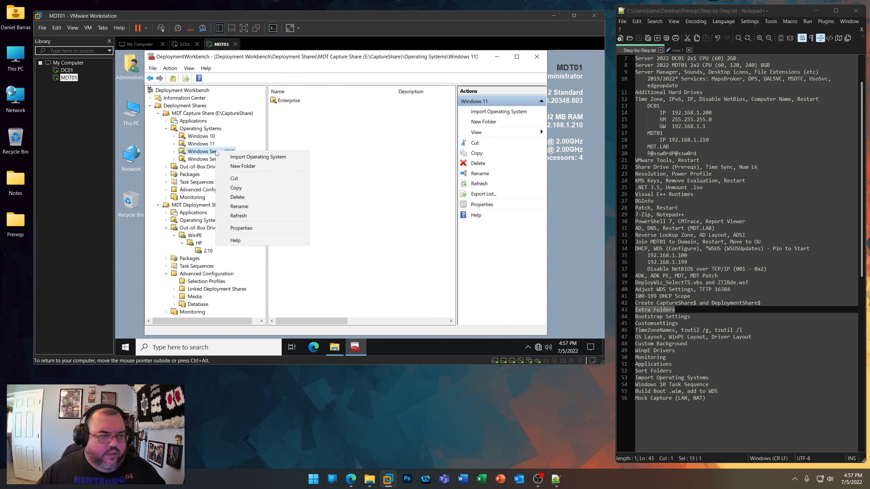
pyautogui.click(242, 166)
pyautogui.write('Datace')
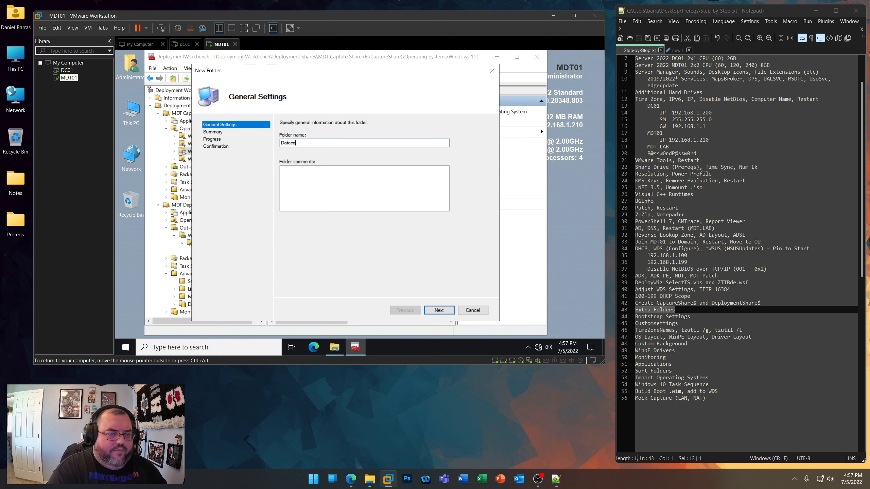
pyautogui.press('Return')
pyautogui.press('Return')
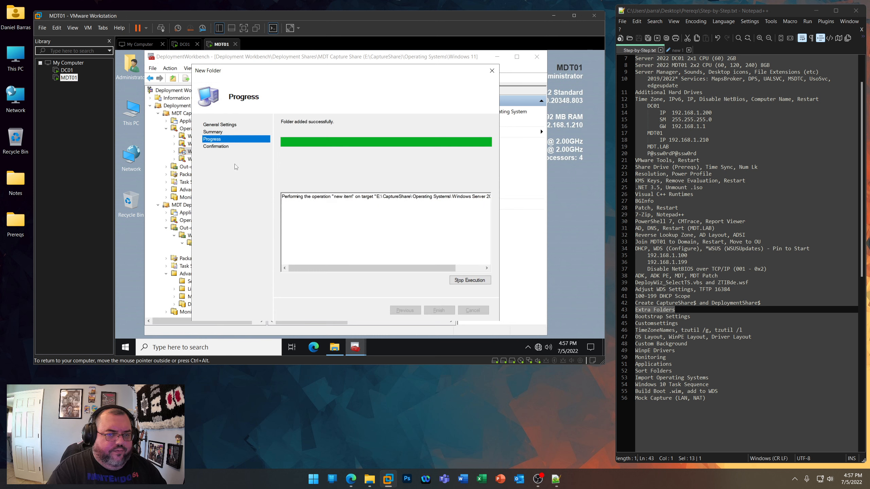
pyautogui.press('Return')
# - Create a folder named Standard under the MDT Capture Share's Windows Server 2019 operating system folder
pyautogui.rightClick(227, 153)
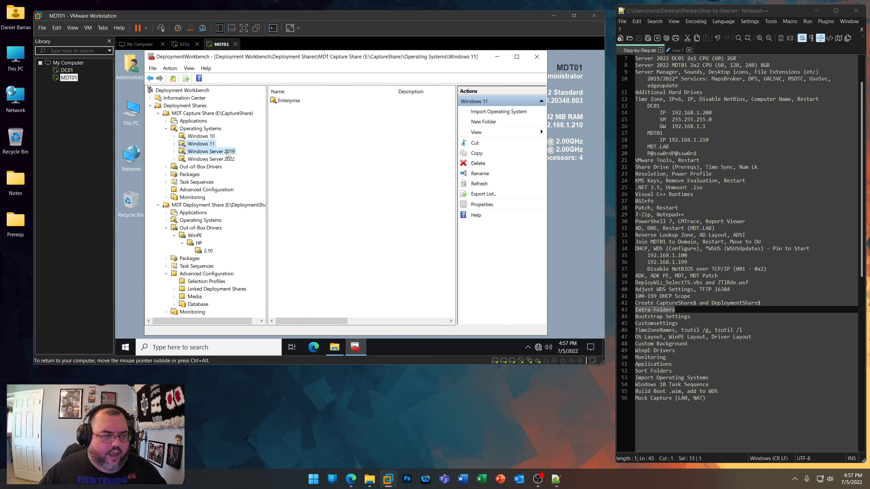
pyautogui.click(254, 167)
pyautogui.write('Standard')
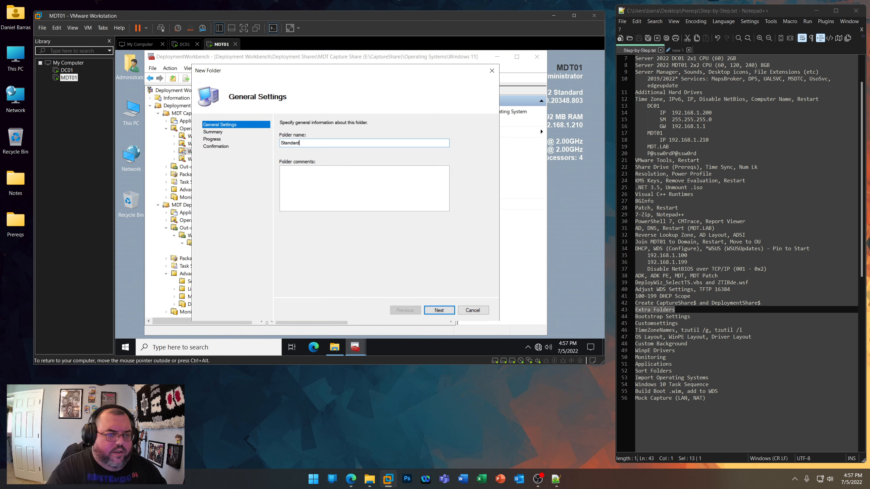
pyautogui.press('Return')
pyautogui.press('Return')
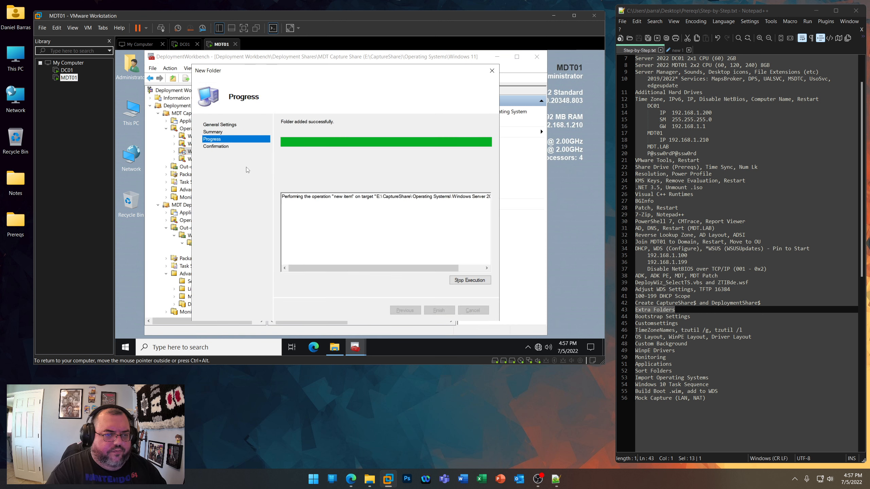
pyautogui.press('Return')
# - Create a folder named Datacenter under the MDT Capture Share's Windows Server 2022 operating system folder
pyautogui.rightClick(212, 160)
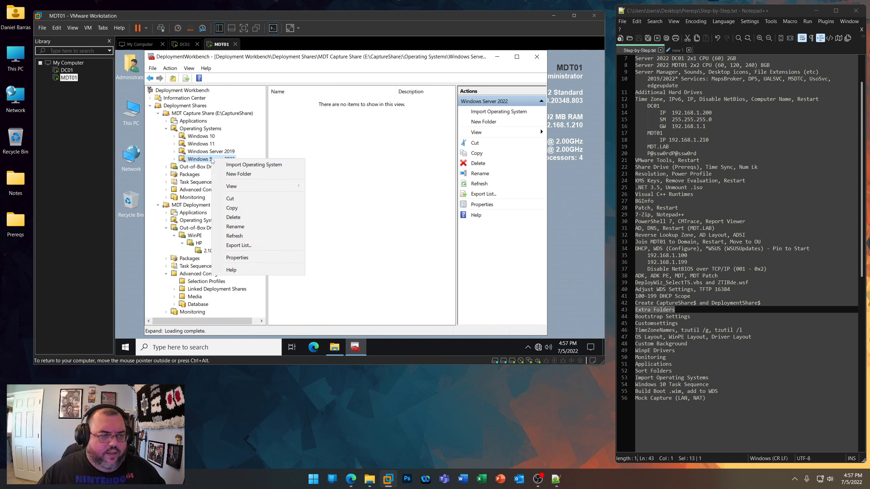
pyautogui.click(230, 174)
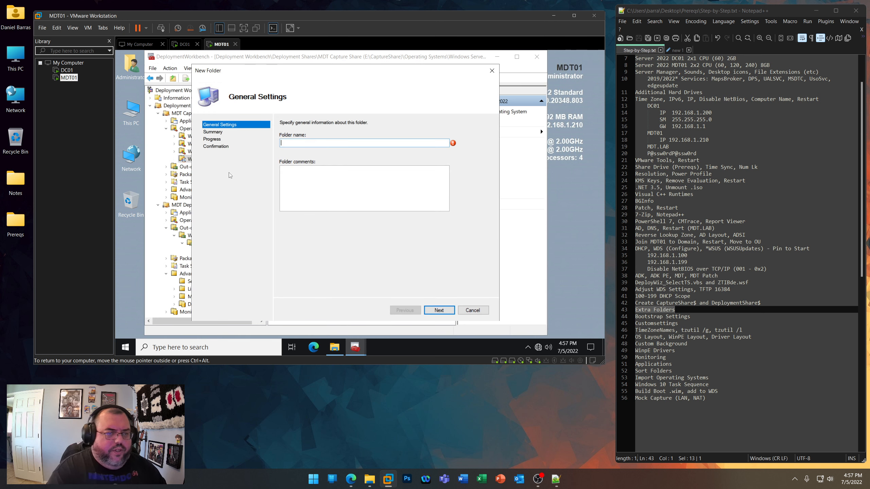
pyautogui.write('Datacenter')
pyautogui.press('Return')
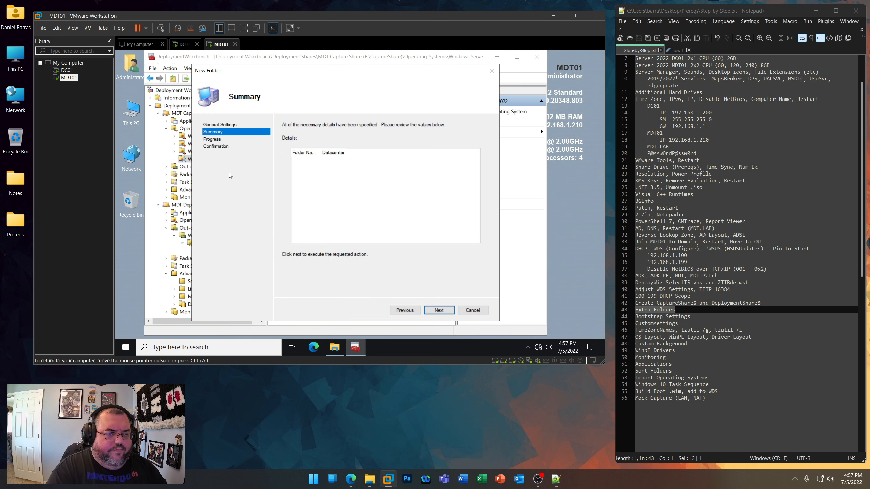
pyautogui.press('Return')
pyautogui.press('Return')
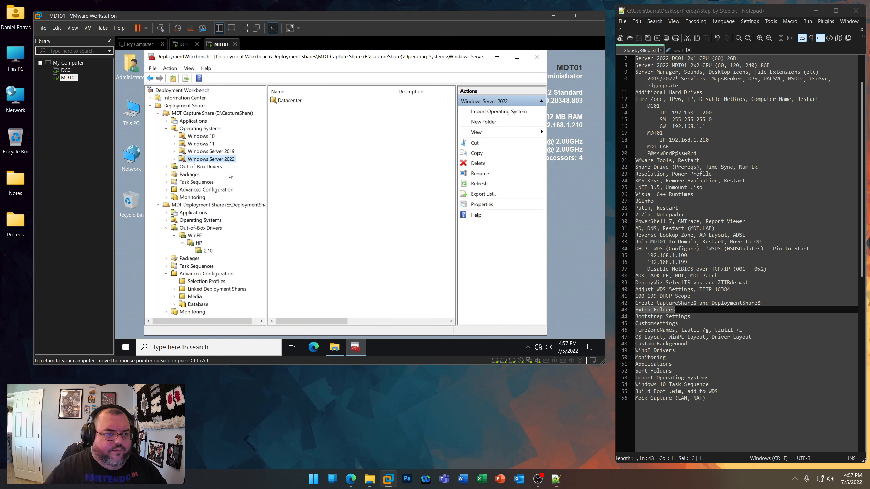
# - Create a folder named Standard under the MDT Capture Share's Windows Server 2022 operating system folder
pyautogui.rightClick(207, 161)
pyautogui.click(222, 173)
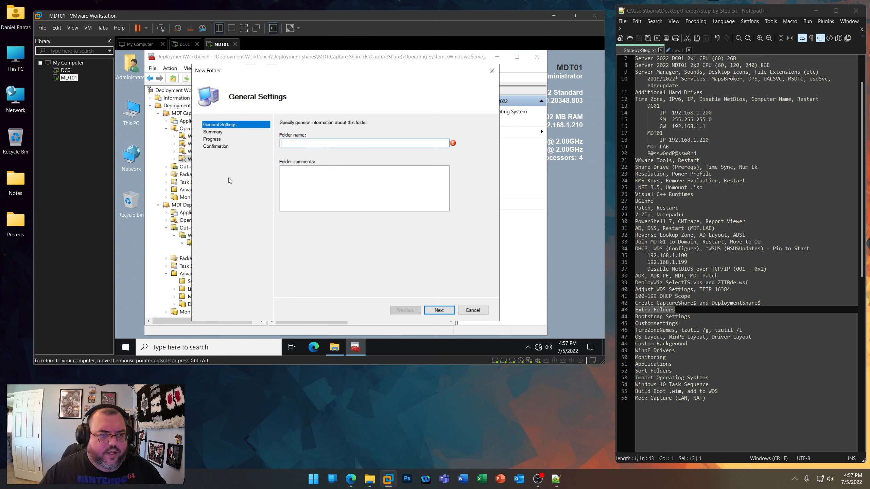
pyautogui.write('Standar')
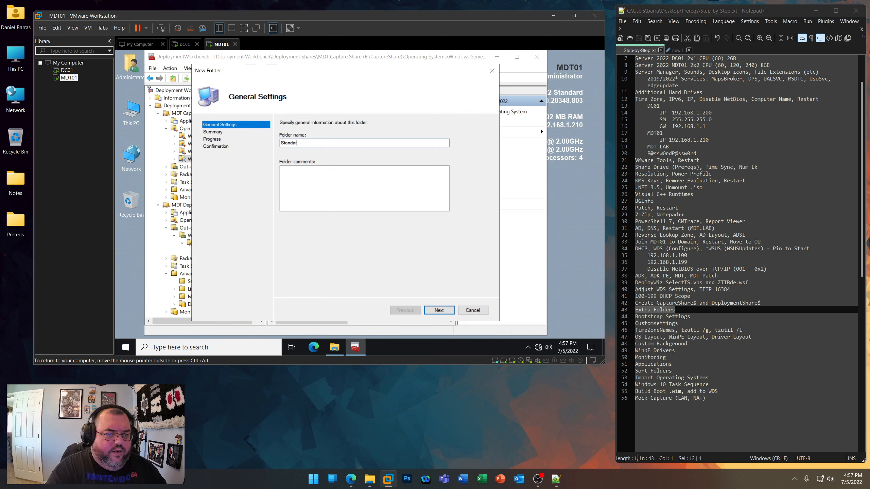
pyautogui.write('d')
pyautogui.press('Return')
pyautogui.press('Return')
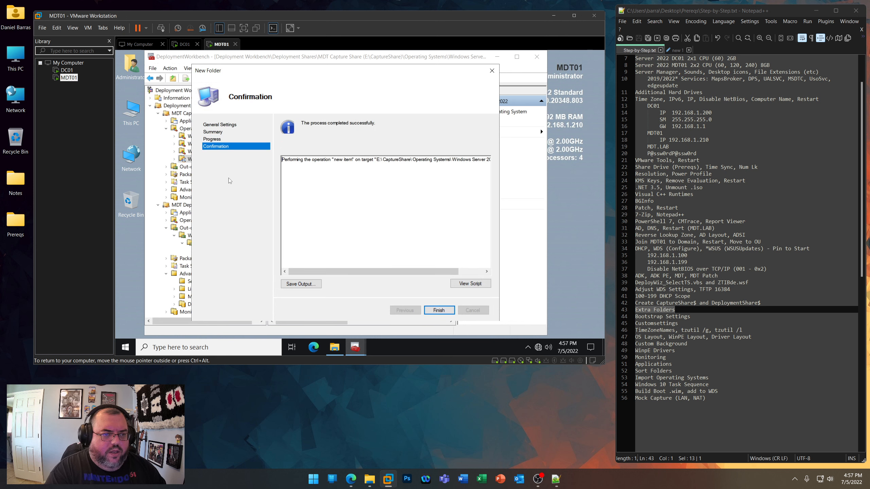
pyautogui.press('Return')
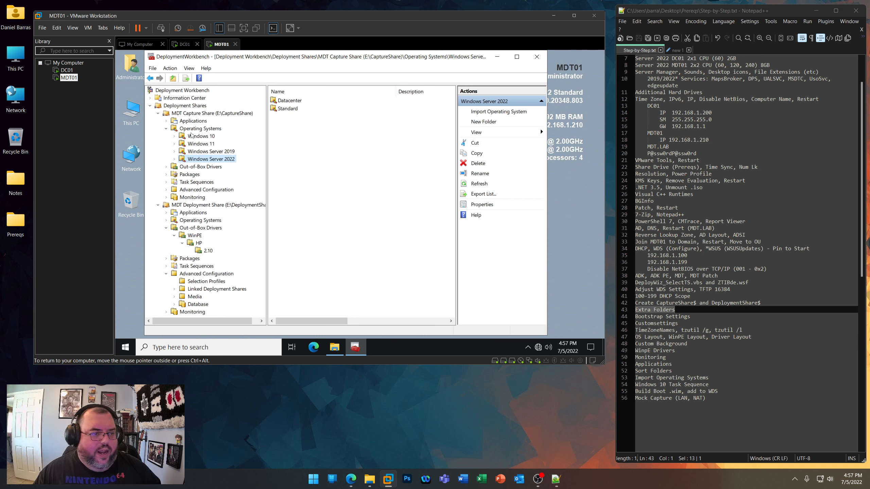
# - Copy all four Windows folders from the MDT Capture Share's Operating Systems into the MDT Deployment Share's Operating Systems and expand the copied tree
pyautogui.click(188, 129)
pyautogui.moveTo(333, 149); pyautogui.dragTo(302, 100)
pyautogui.rightClick(302, 100)
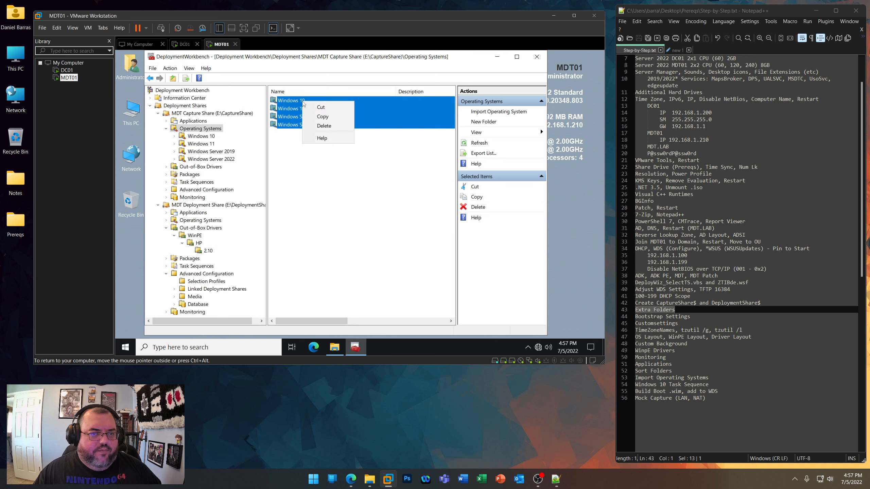
pyautogui.click(319, 117)
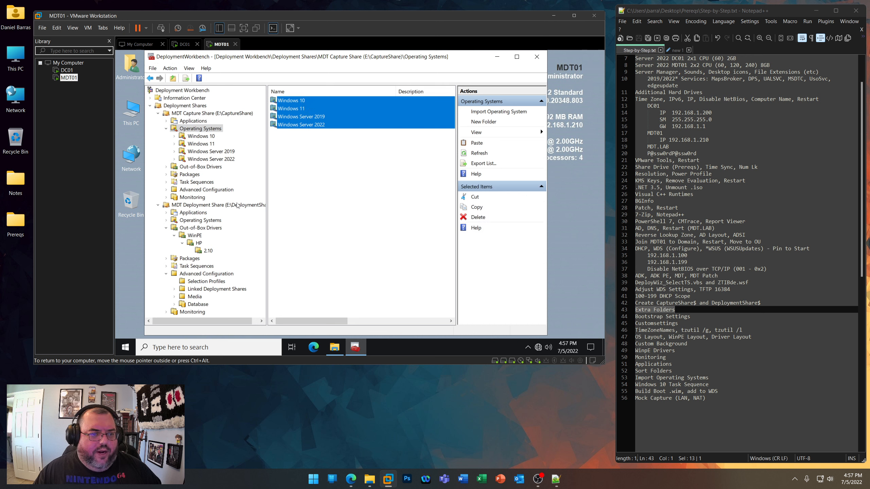
pyautogui.click(185, 220)
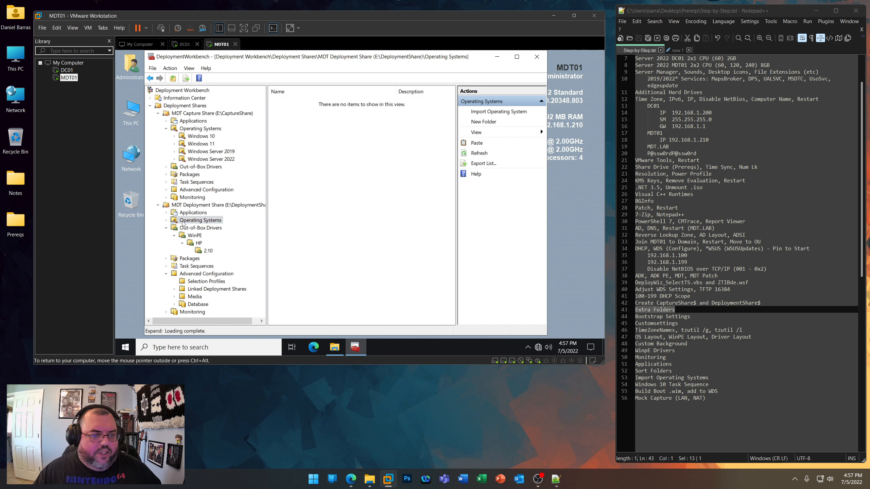
pyautogui.rightClick(342, 176)
pyautogui.click(350, 180)
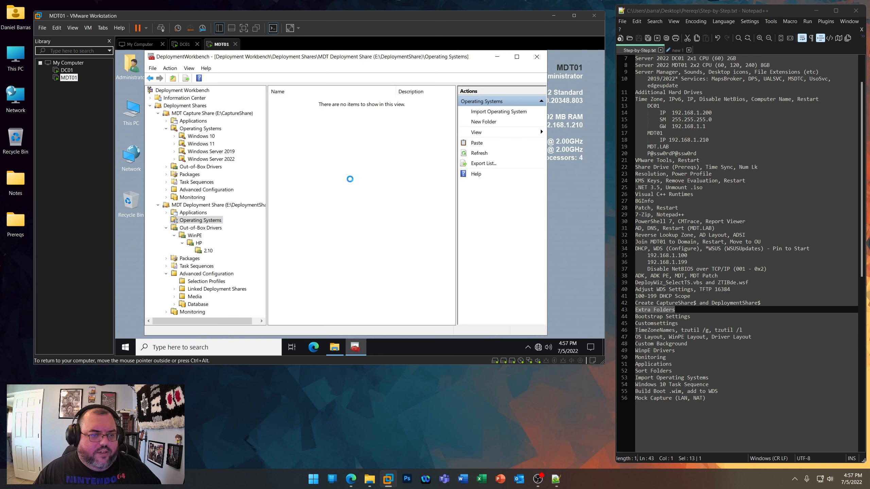
pyautogui.click(167, 220)
pyautogui.click(174, 228)
pyautogui.scroll(-2, 234, 262)
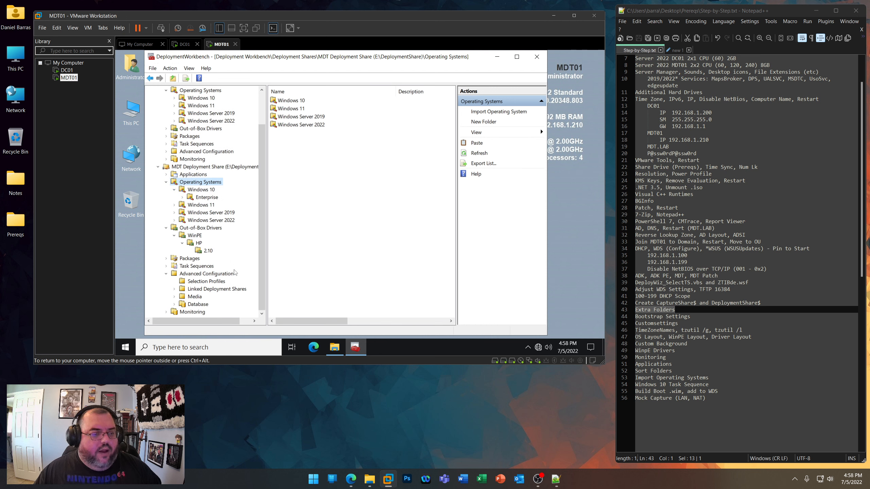
# - Switch to File Explorer in the MDT01 virtual machine and go up to the shared Prereqs folder
pyautogui.click(337, 347)
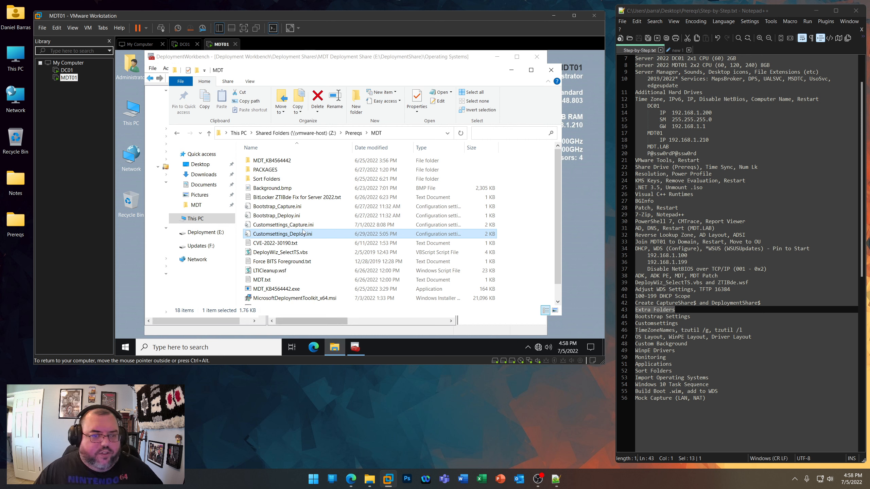
pyautogui.click(353, 133)
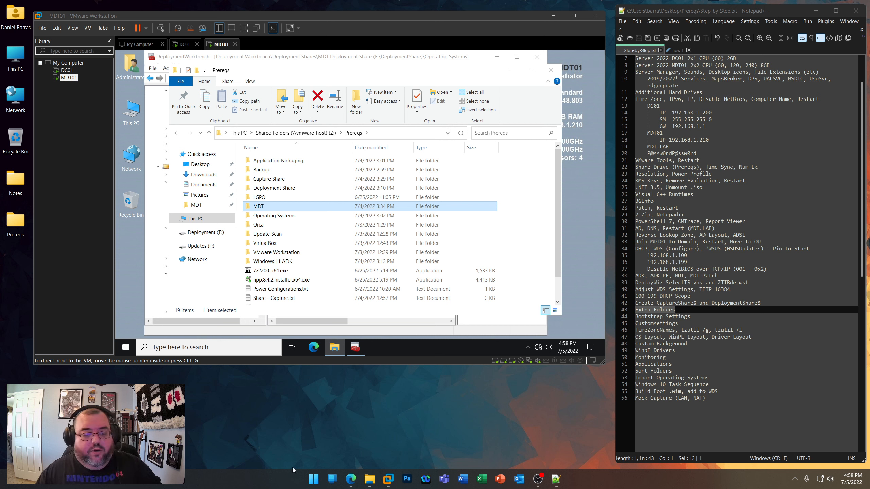
# - Open a command prompt on the host machine and query its model with "wmic computersystem get model"
pyautogui.rightClick(310, 479)
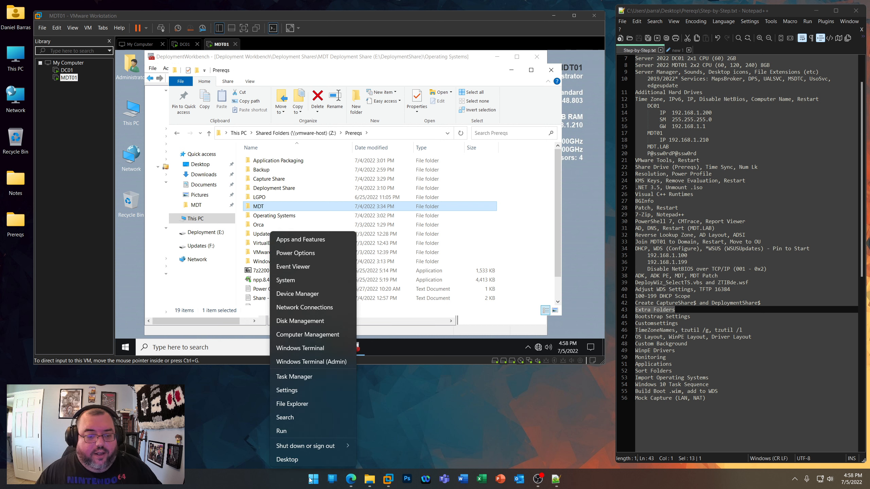
pyautogui.click(304, 434)
pyautogui.press('Return')
pyautogui.write('wmi')
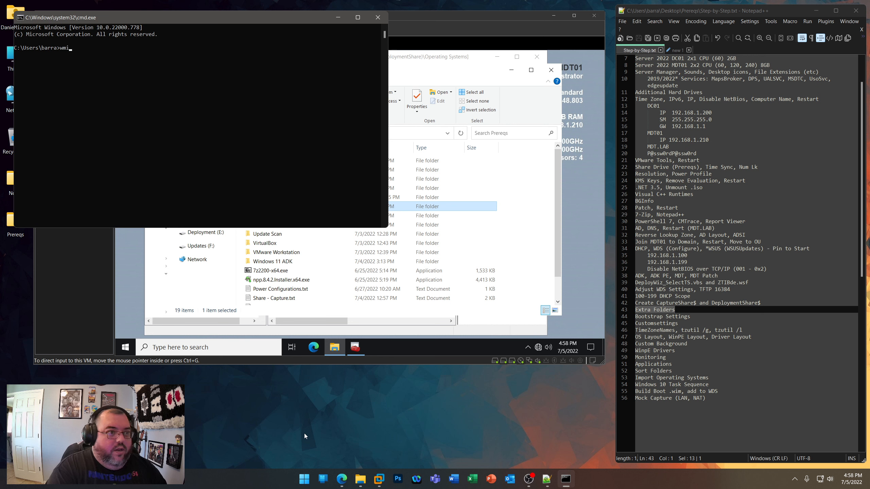
pyautogui.write('c comp')
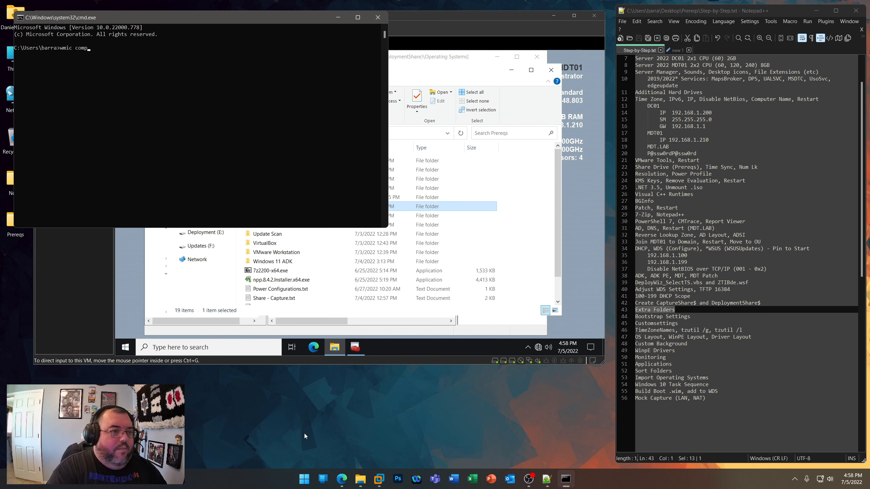
pyautogui.write('utersystem get make')
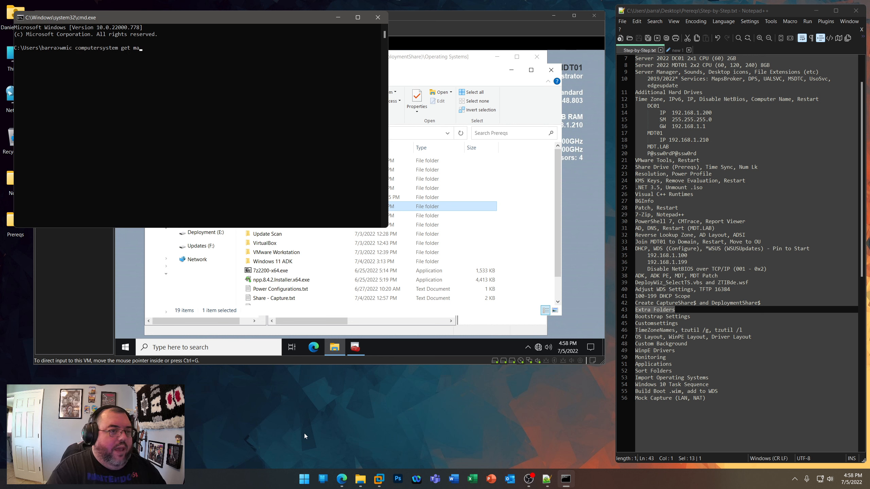
pyautogui.press('BackSpace')
pyautogui.press('BackSpace')
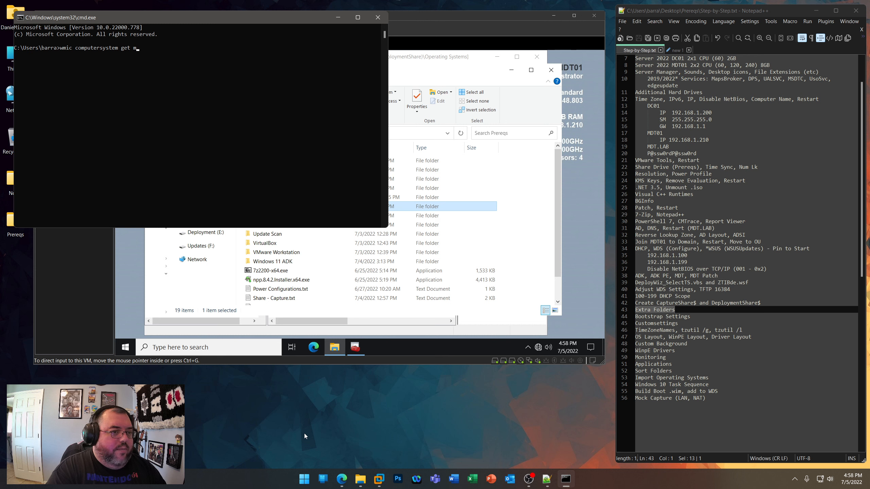
pyautogui.press('Return')
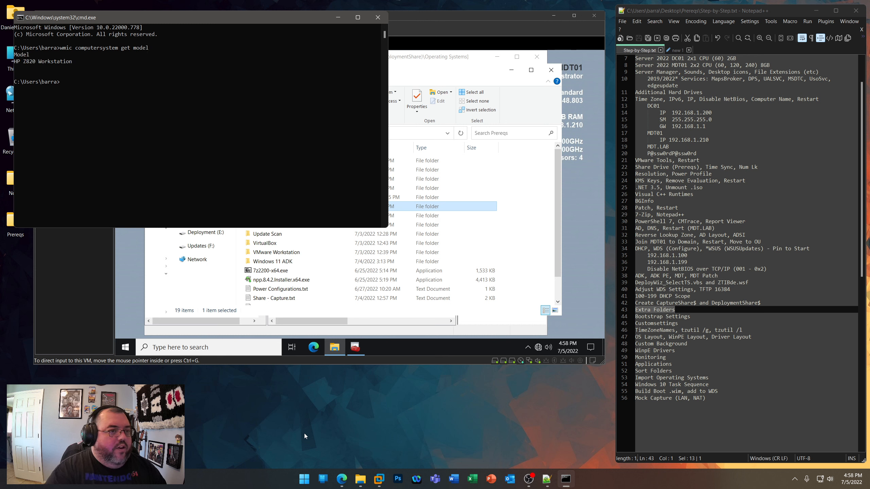
# - Query the host machine's manufacturer with "wmic computersystem get manufacturer" and move the command prompt window aside
pyautogui.moveTo(201, 22); pyautogui.dragTo(406, 154)
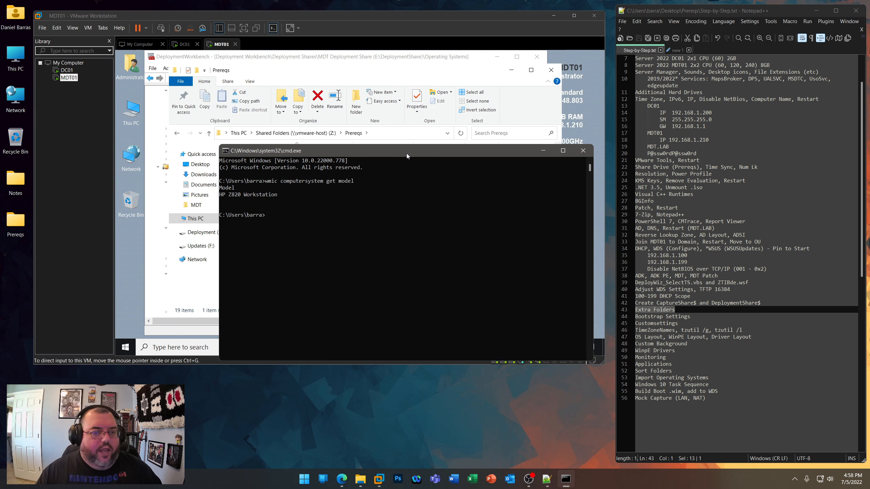
pyautogui.write('wmic computersystem get m')
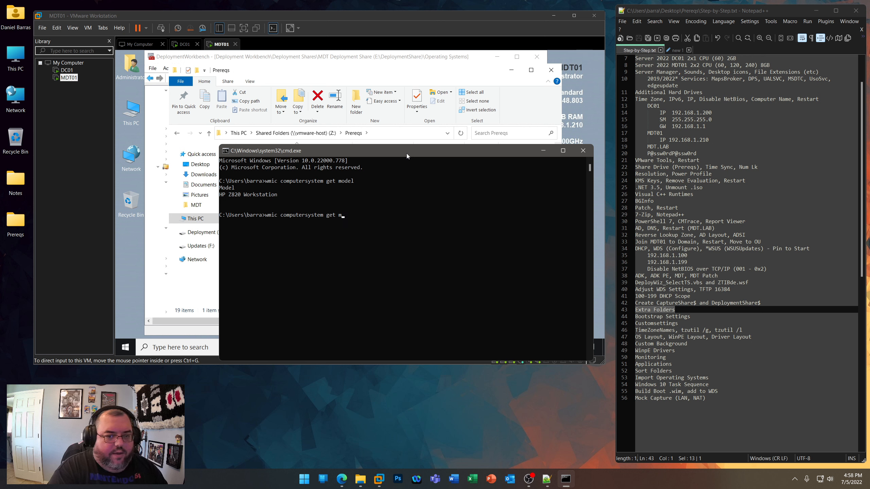
pyautogui.write('anufacturer')
pyautogui.press('Return')
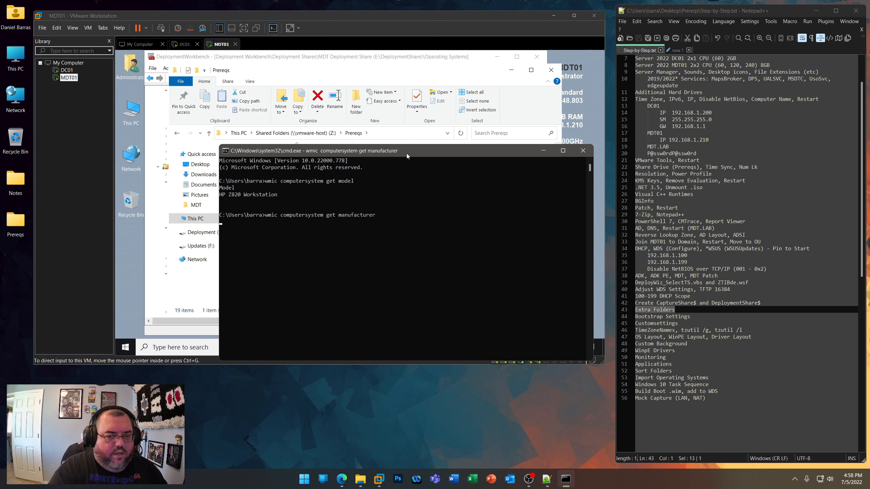
pyautogui.moveTo(362, 153); pyautogui.dragTo(510, 218)
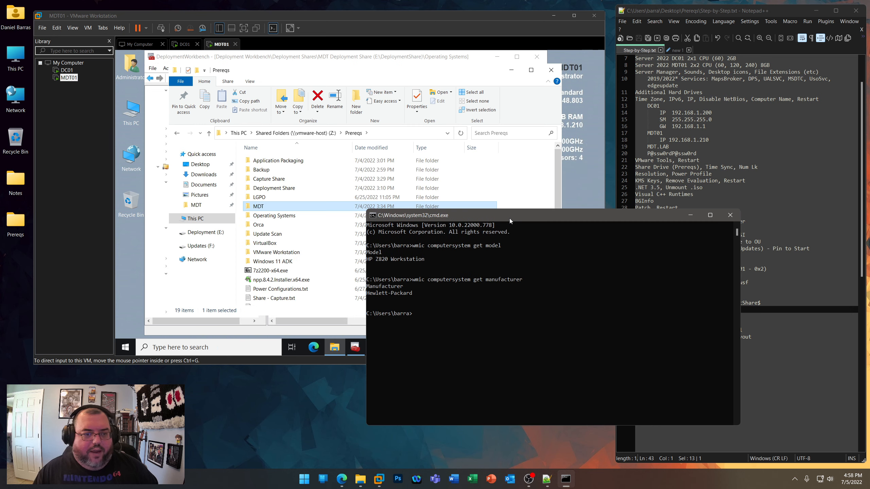
# - Examine the exact model and manufacturer strings in the command output, and close the command prompt
pyautogui.moveTo(428, 259); pyautogui.dragTo(361, 262)
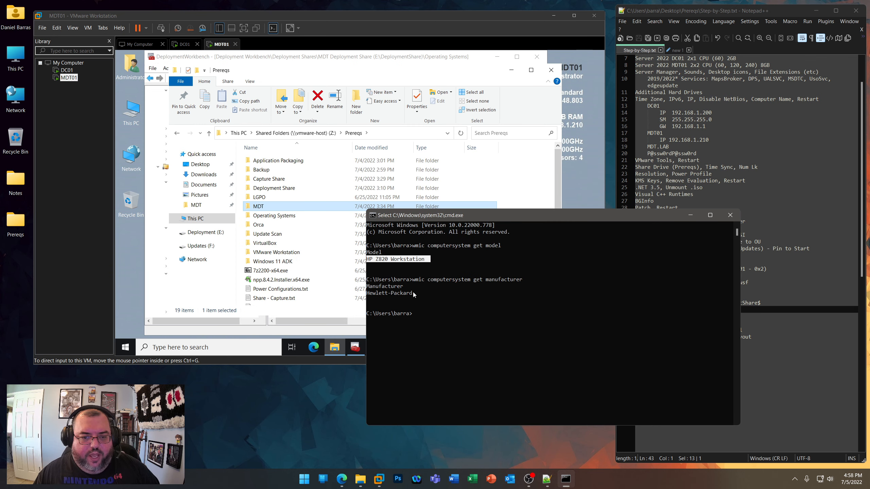
pyautogui.moveTo(413, 293); pyautogui.dragTo(365, 294)
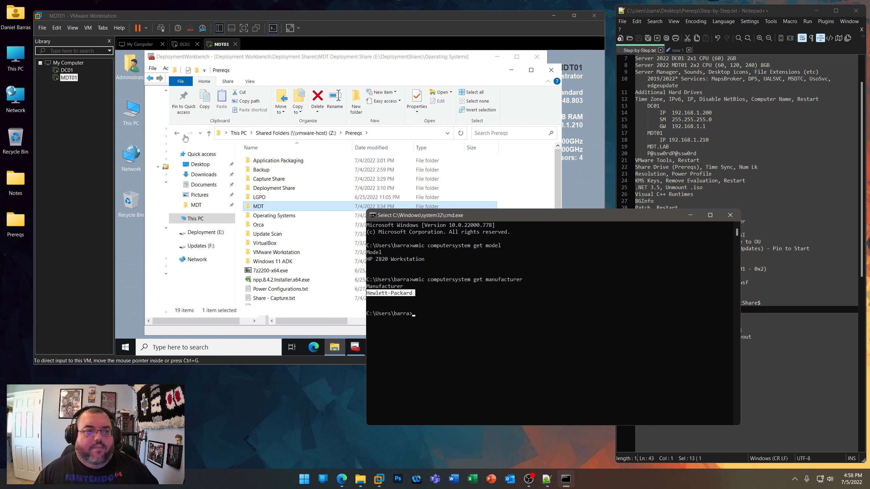
pyautogui.click(414, 295)
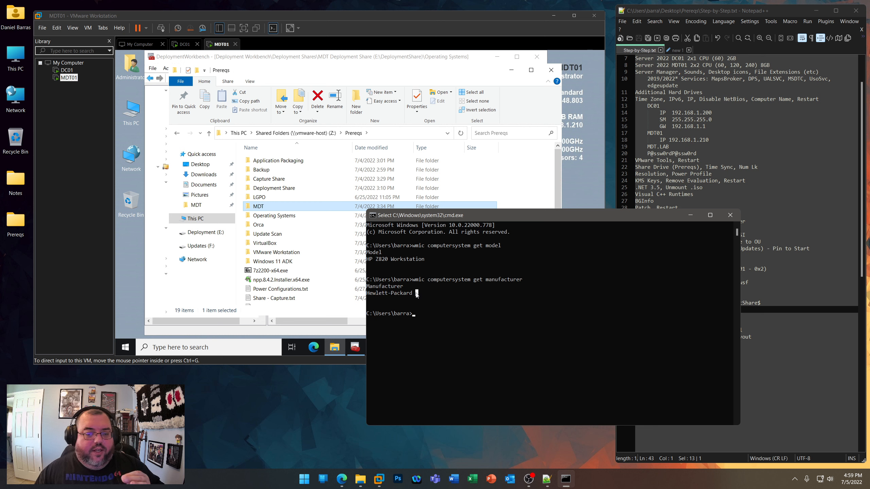
pyautogui.moveTo(417, 295); pyautogui.dragTo(365, 291)
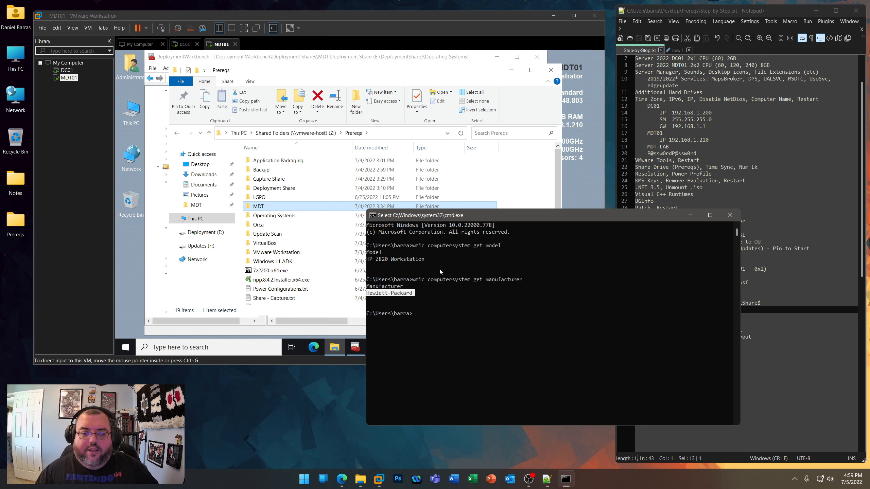
pyautogui.moveTo(429, 261); pyautogui.dragTo(364, 260)
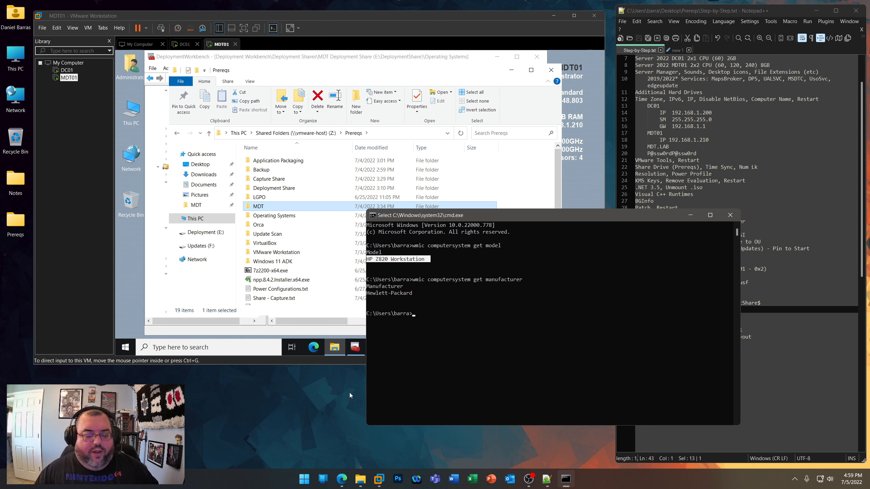
pyautogui.moveTo(414, 292); pyautogui.dragTo(366, 293)
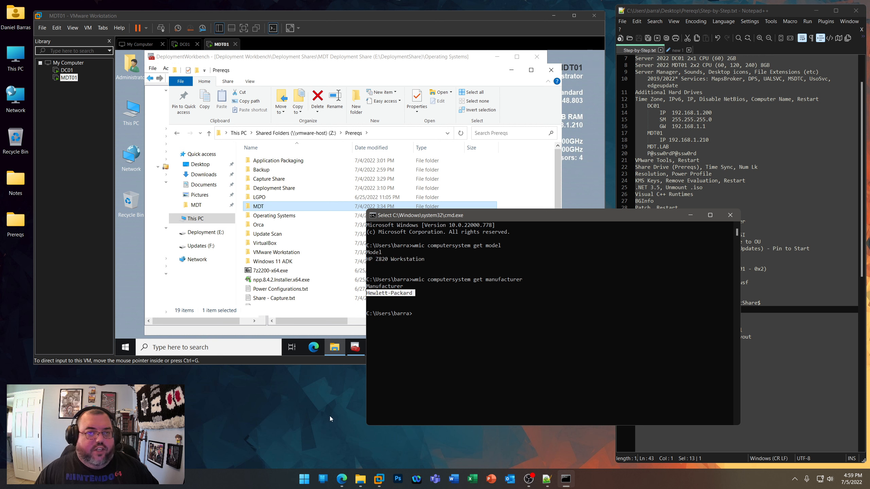
pyautogui.click(729, 216)
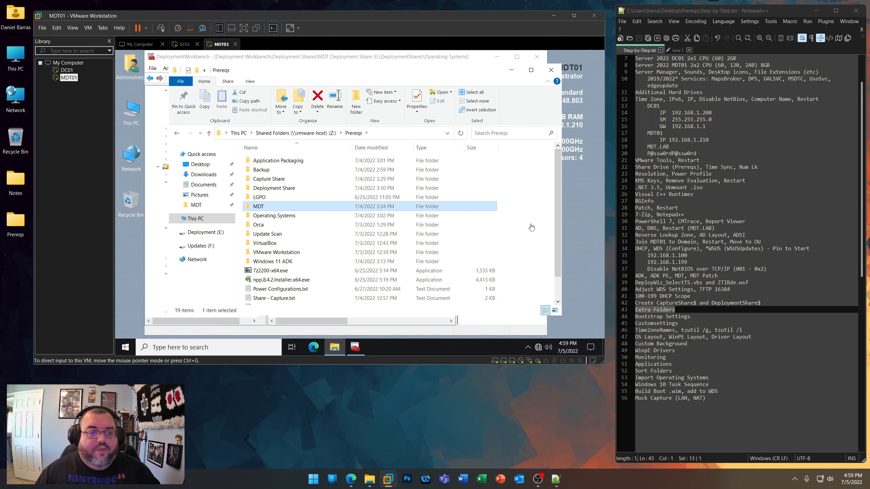
# - Return to Deployment Workbench in MDT01 and create a folder named HP under the MDT Deployment Share's Out-of-Box Drivers
pyautogui.click(511, 70)
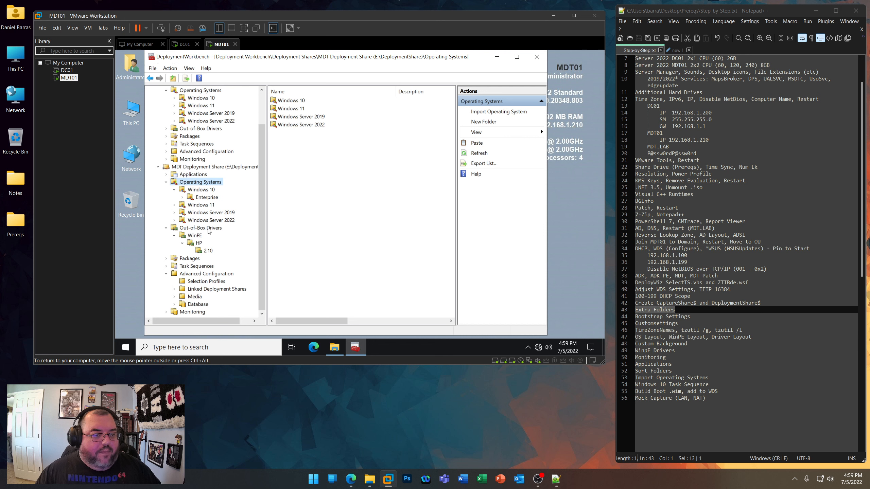
pyautogui.click(175, 236)
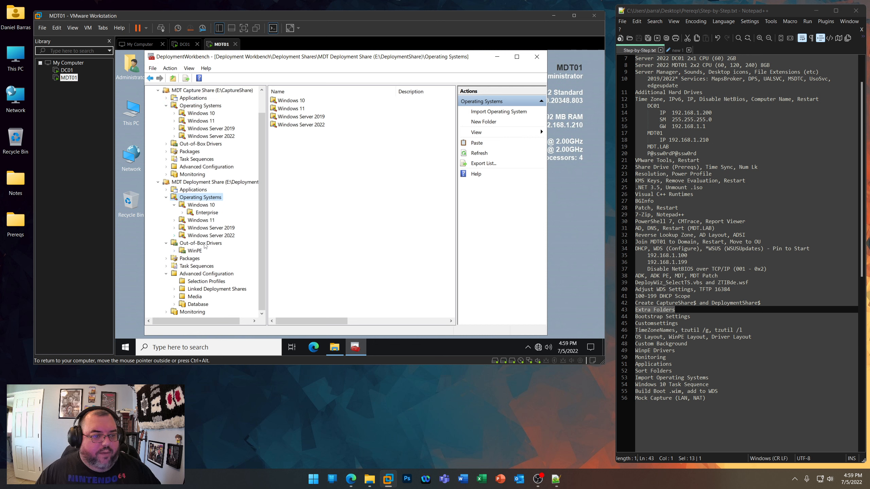
pyautogui.rightClick(204, 243)
pyautogui.click(226, 259)
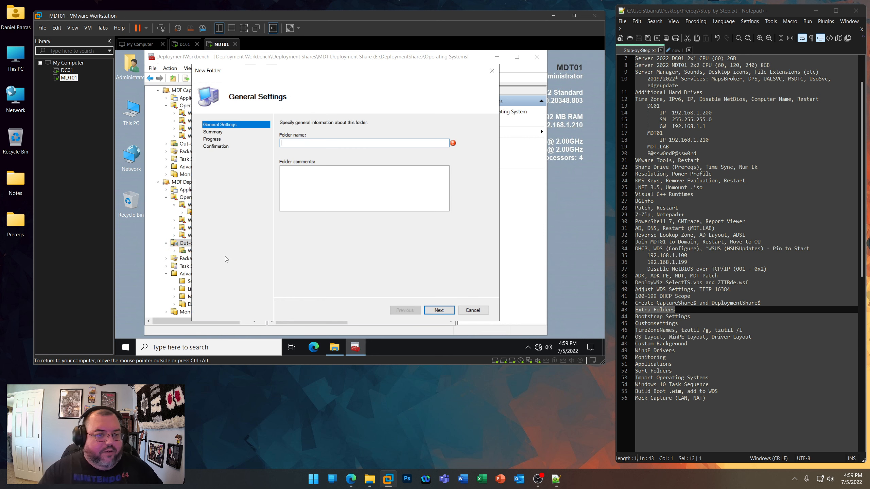
pyautogui.write('HP')
pyautogui.press('Return')
pyautogui.press('Return')
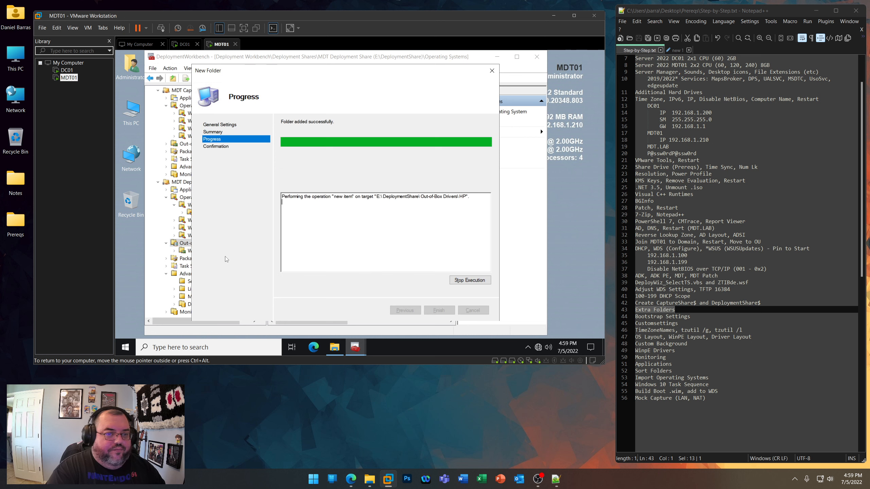
pyautogui.press('Return')
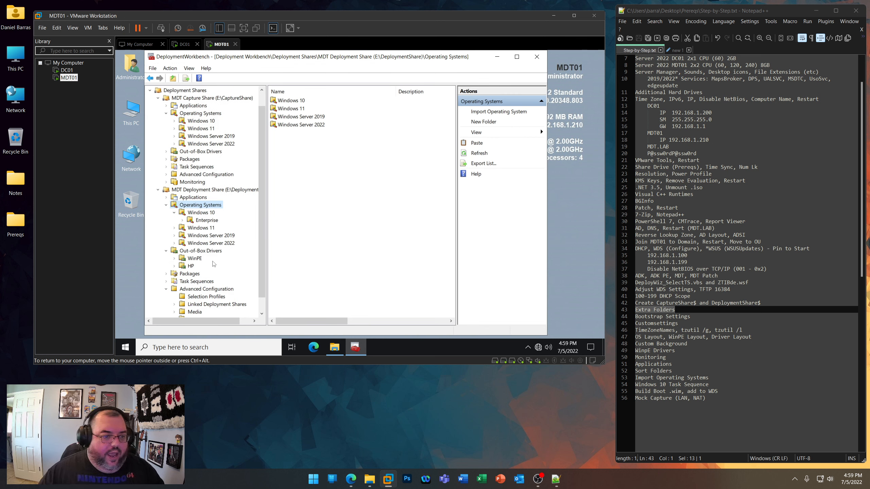
# - Create a folder named Hewlett-Packard under the MDT Deployment Share's Out-of-Box Drivers
pyautogui.rightClick(201, 251)
pyautogui.click(221, 265)
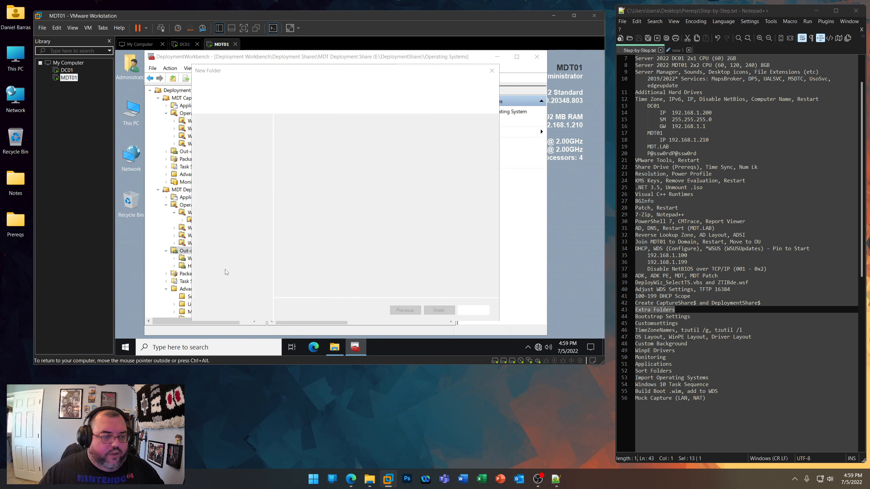
pyautogui.write('Hewlett-P')
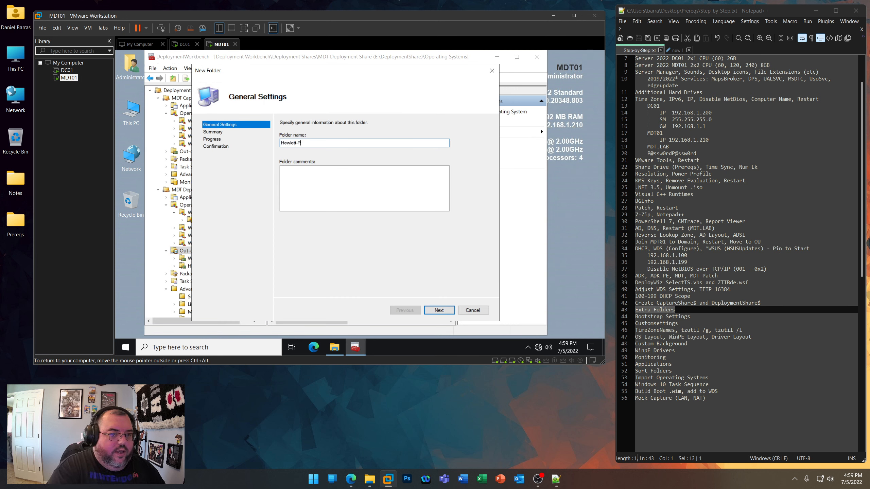
pyautogui.write('ackard')
pyautogui.press('Return')
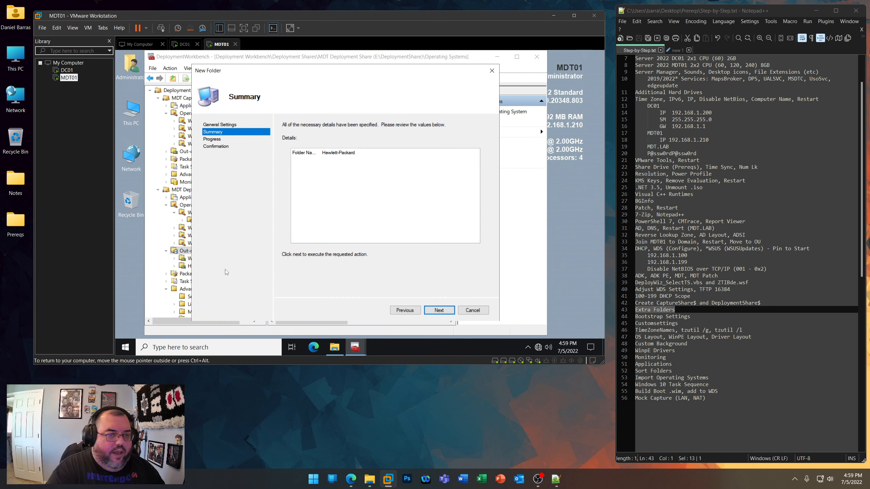
pyautogui.press('Return')
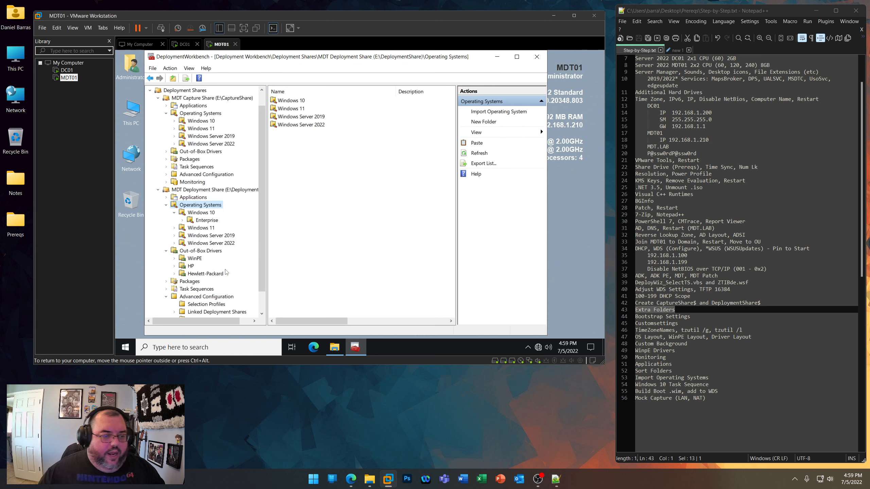
# - Create a folder named HP Z820 Workstation under the MDT Deployment Share's Hewlett-Packard driver folder
pyautogui.rightClick(206, 276)
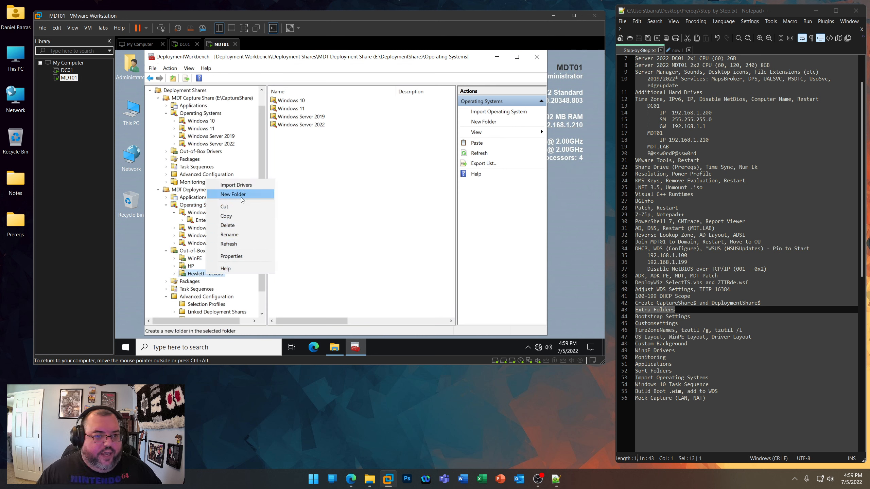
pyautogui.click(234, 195)
pyautogui.write('HP ')
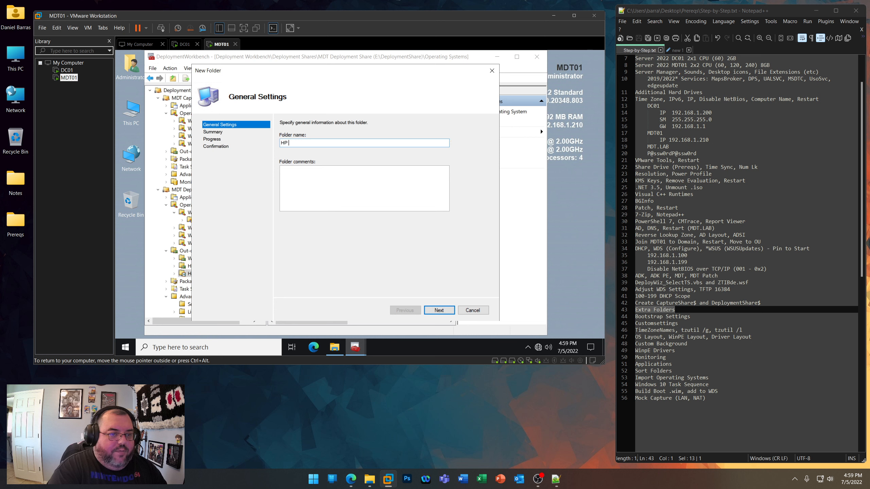
pyautogui.write('Z820 Workstation')
pyautogui.press('Return')
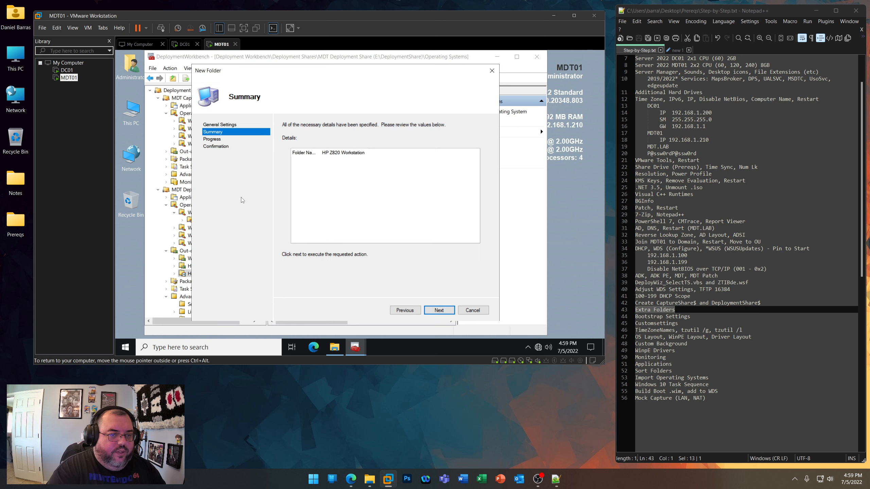
pyautogui.press('Return')
pyautogui.press('Return')
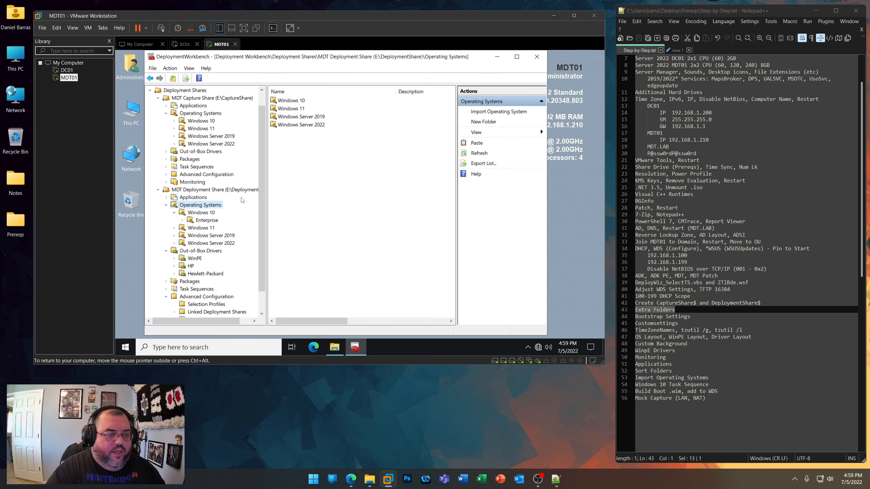
# - Open File Explorer in MDT01 and go to the shared Prereqs\Deployment Share\Out-of-Box Drivers\HP folder
pyautogui.doubleClick(131, 113)
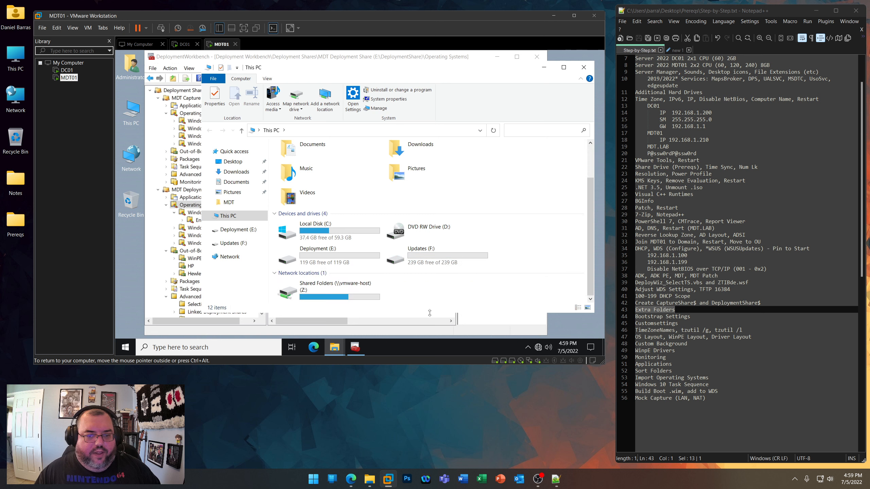
pyautogui.doubleClick(308, 290)
pyautogui.click(302, 158)
pyautogui.doubleClick(302, 159)
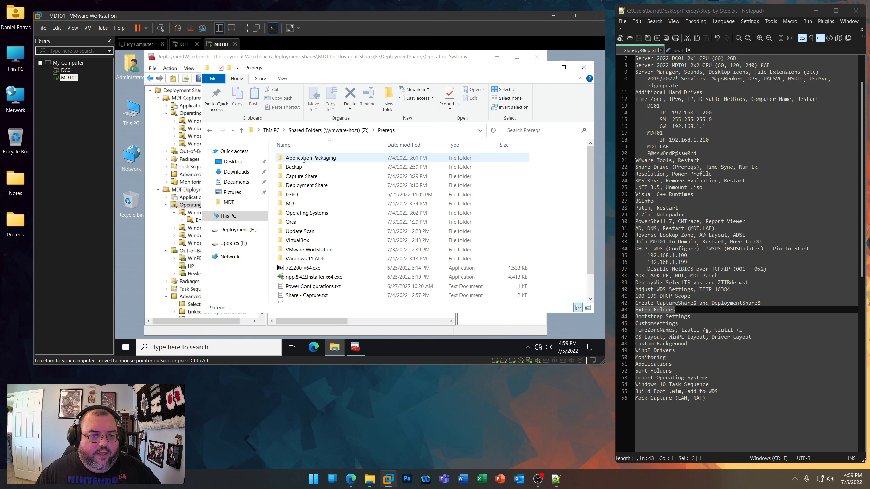
pyautogui.doubleClick(302, 186)
pyautogui.doubleClick(300, 187)
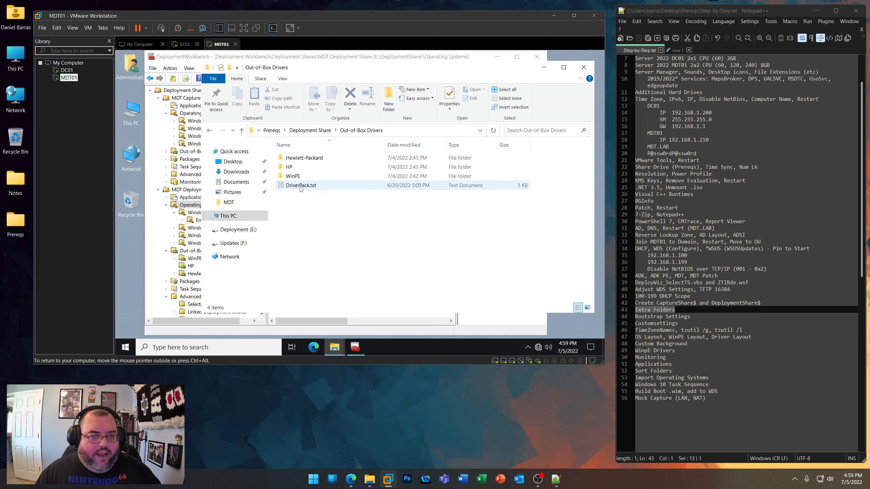
pyautogui.click(289, 167)
pyautogui.doubleClick(289, 167)
# - Copy the name of the HP EliteBook x360 830 G8 Notebook PC folder inside the shared HP driver source folder
pyautogui.click(324, 161)
pyautogui.rightClick(347, 160)
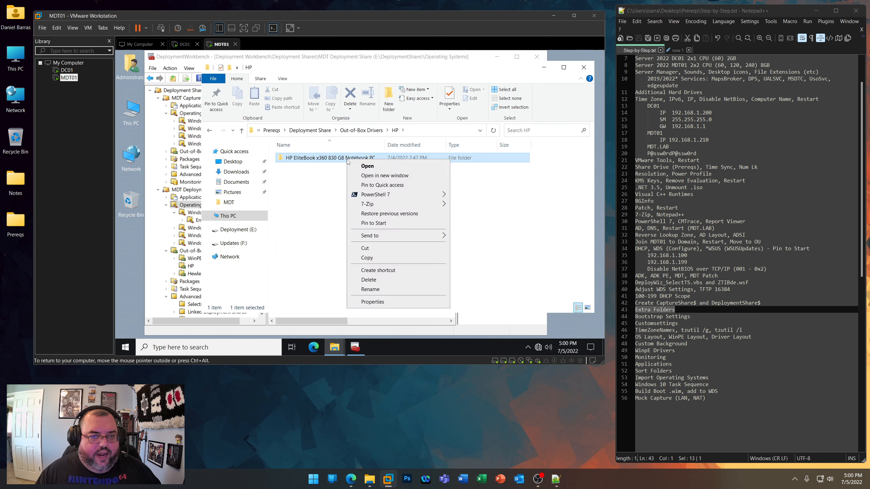
pyautogui.click(370, 289)
pyautogui.press('End')
pyautogui.hotkey('shift', 'Home')
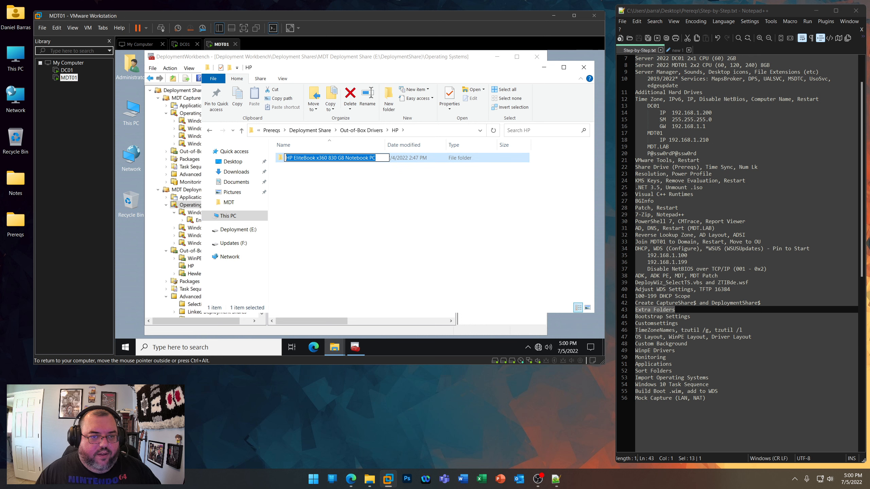
pyautogui.rightClick(317, 160)
pyautogui.click(335, 186)
pyautogui.click(310, 209)
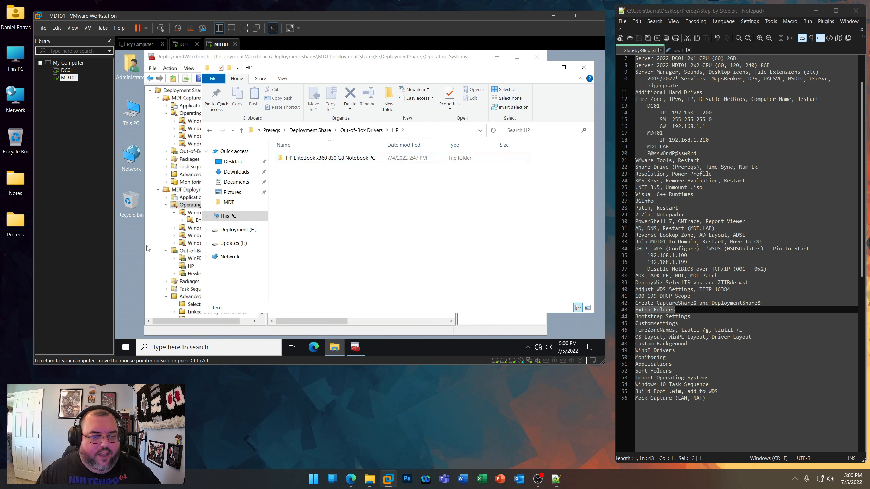
# - Create an HP EliteBook x360 830 G8 Notebook PC folder under the Deployment Share's HP drivers, and open the matching source folder in File Explorer
pyautogui.click(158, 237)
pyautogui.click(191, 266)
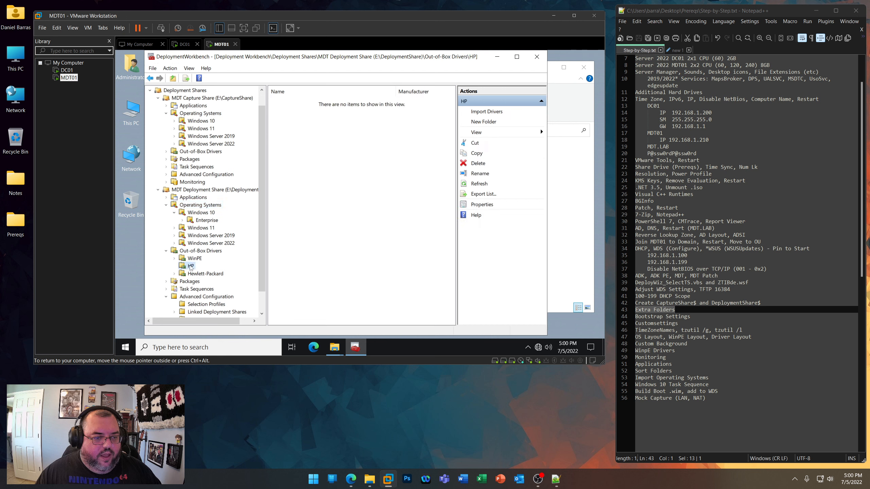
pyautogui.rightClick(190, 267)
pyautogui.click(221, 164)
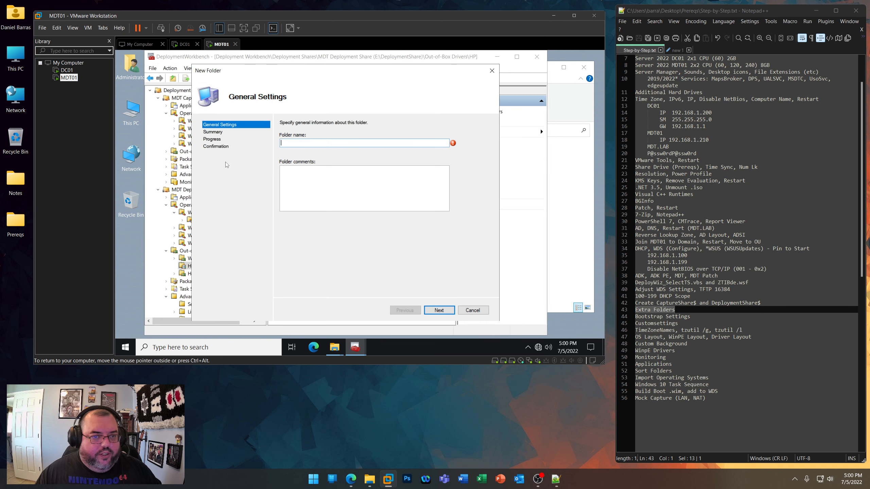
pyautogui.hotkey('ctrl', 'v')
pyautogui.click(440, 310)
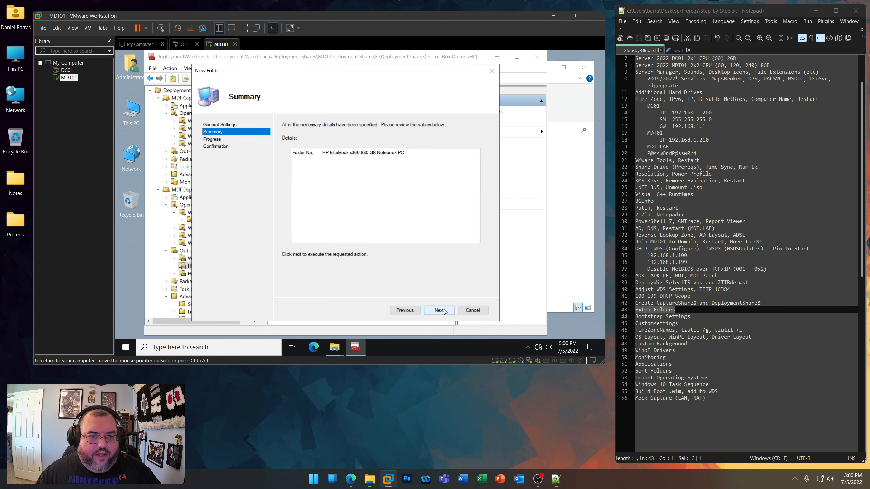
pyautogui.click(443, 309)
pyautogui.click(442, 310)
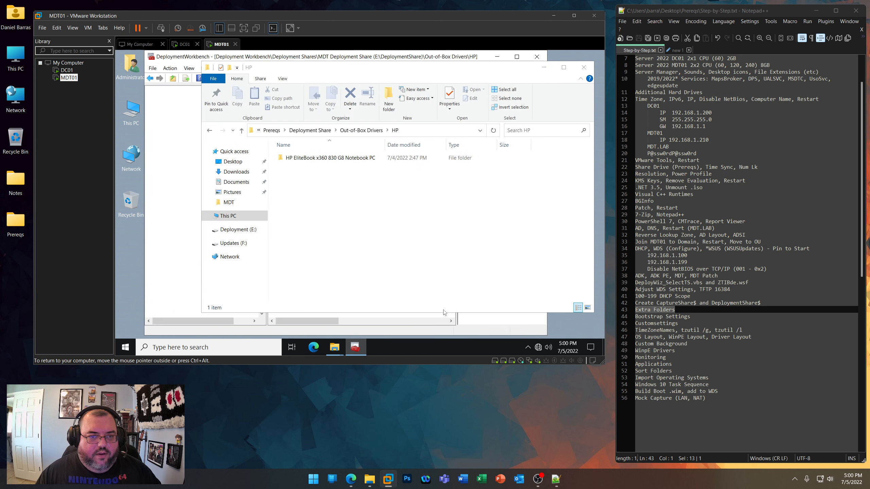
pyautogui.doubleClick(339, 159)
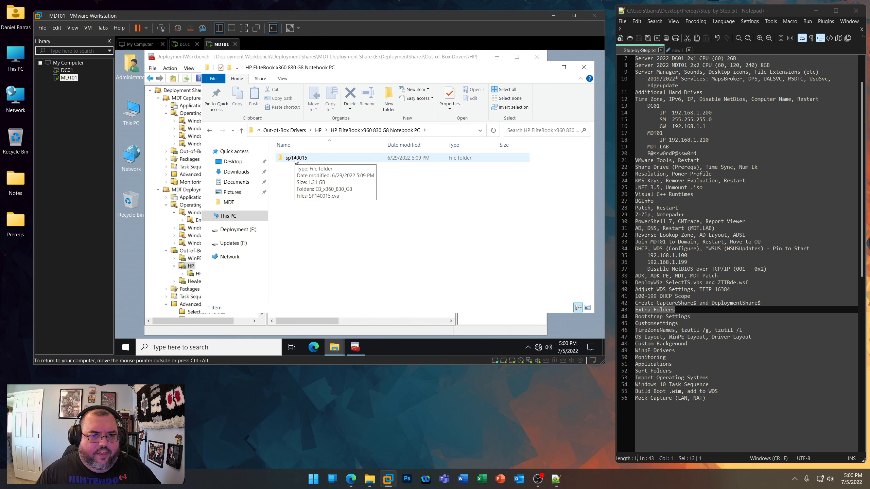
# - Switch to Microsoft Edge on the host, search for hp driverpacks and open HP's Driver Packs (64-bit) page
pyautogui.click(350, 479)
pyautogui.click(447, 40)
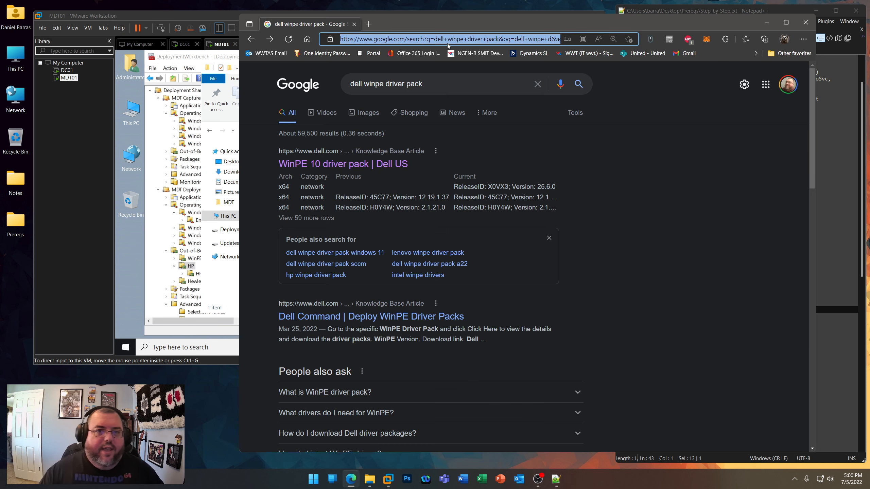
pyautogui.write('hp driverpacks')
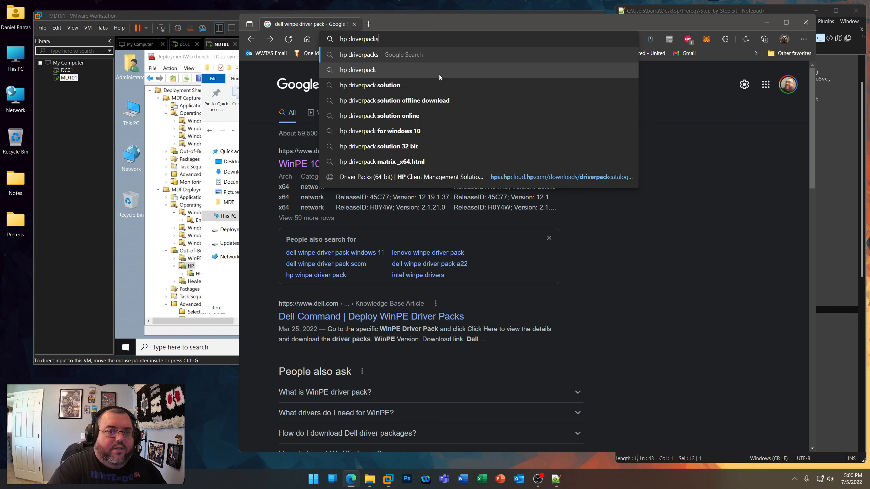
pyautogui.press('Return')
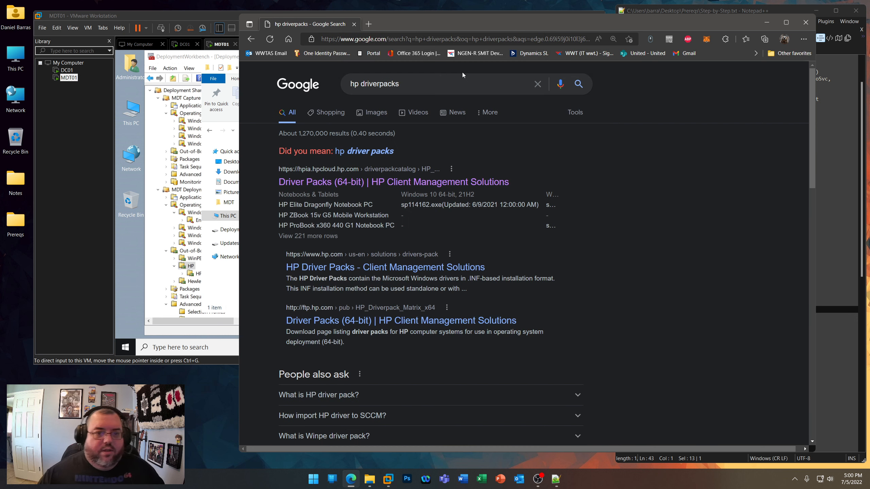
pyautogui.click(341, 186)
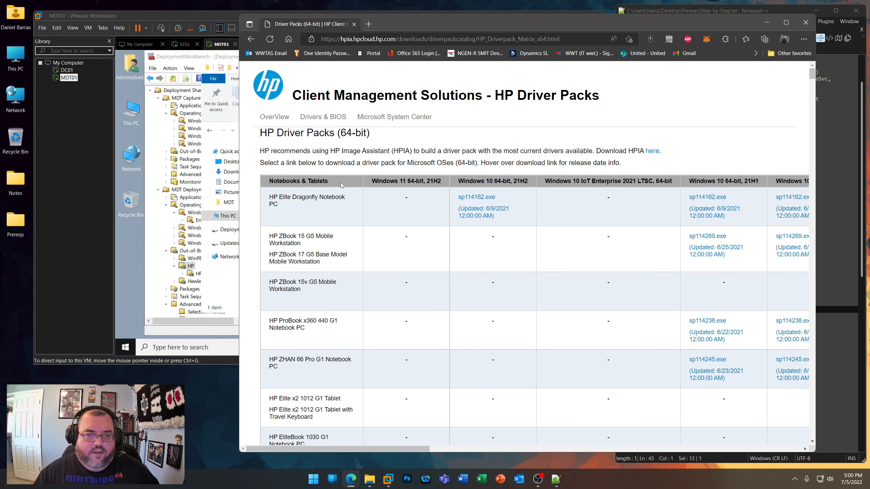
# - Find the text HP Z820 Workstation on the HP Driver Packs page
pyautogui.click(804, 39)
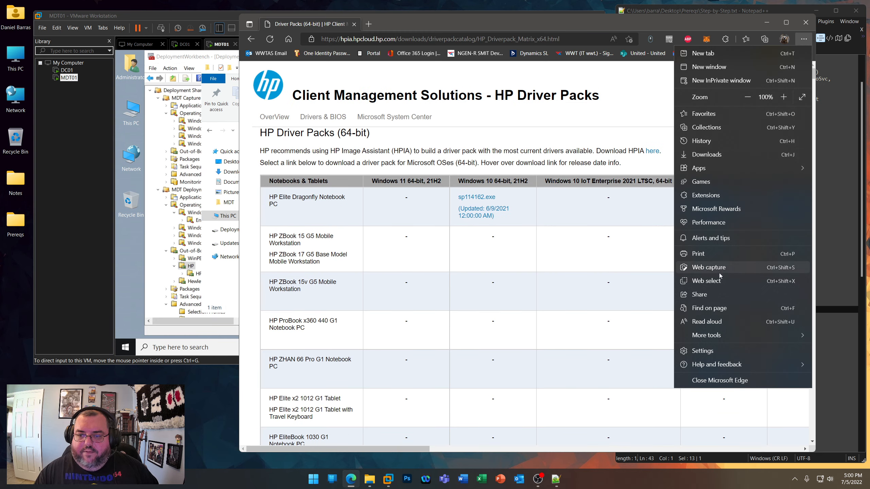
pyautogui.click(721, 308)
pyautogui.write('HP')
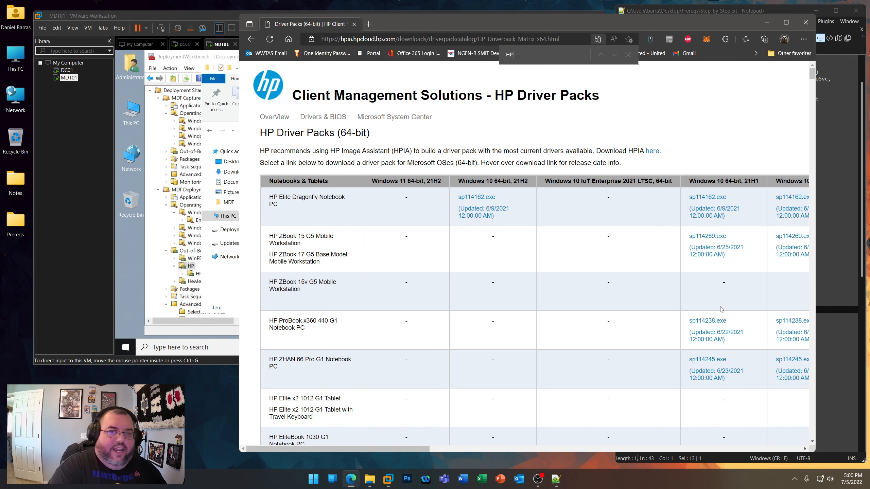
pyautogui.write(' Z820 Workstation')
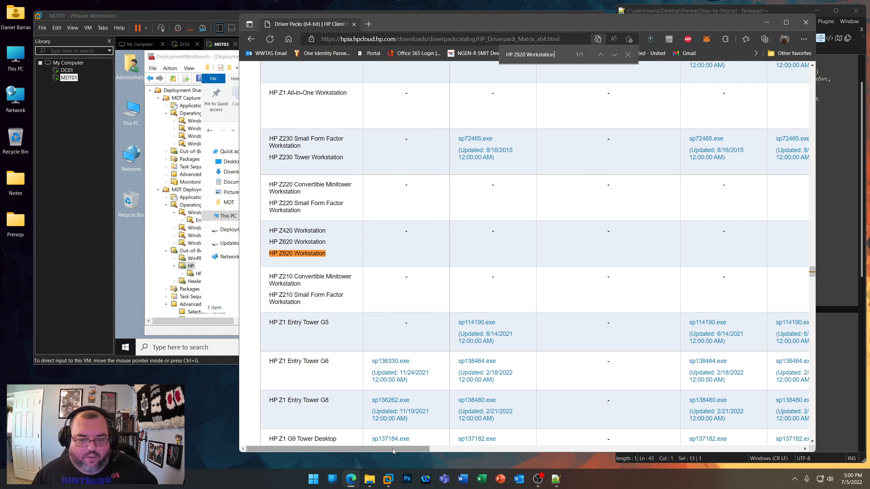
# - Examine which Windows versions have driver packs for the HP Z820 Workstation and its neighbouring models in the table
pyautogui.moveTo(392, 449); pyautogui.dragTo(502, 455)
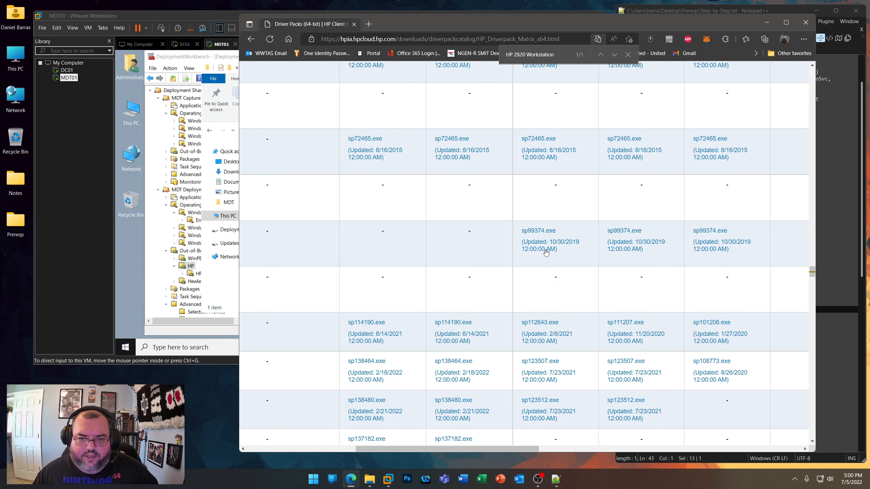
pyautogui.scroll(10, 534, 230)
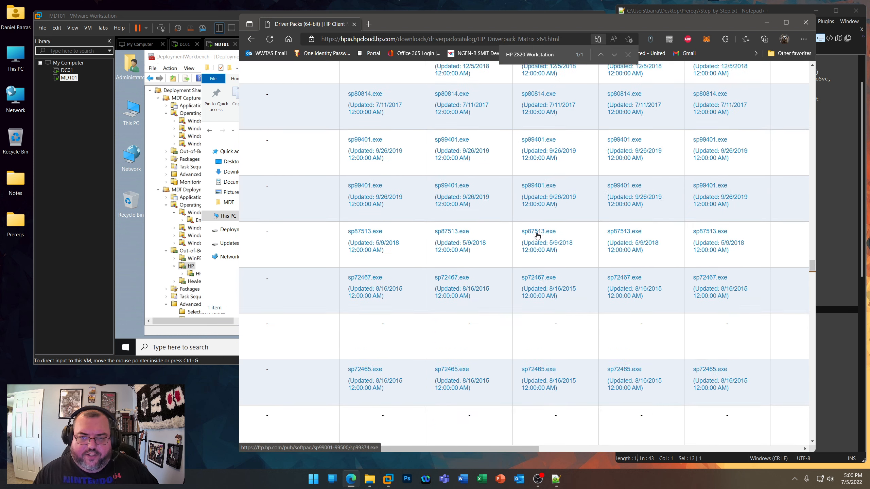
pyautogui.moveTo(593, 198); pyautogui.dragTo(520, 198)
pyautogui.scroll(-8, 519, 301)
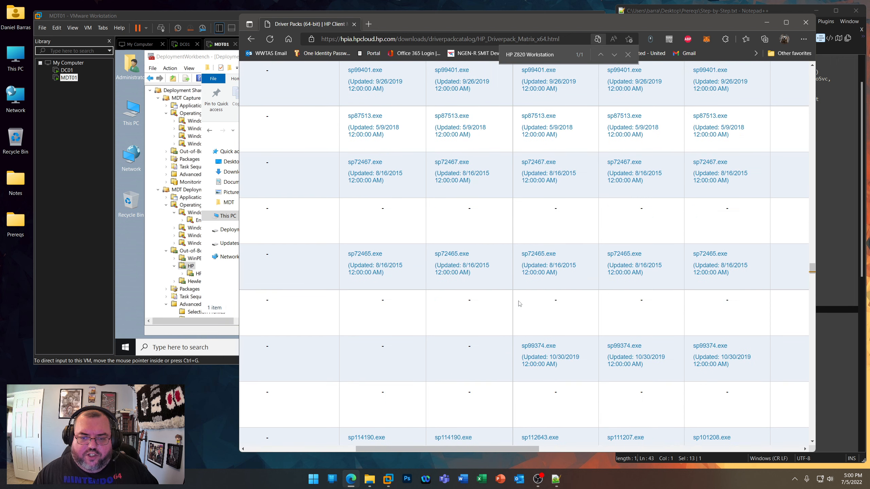
pyautogui.scroll(-3, 519, 307)
pyautogui.scroll(-3, 582, 429)
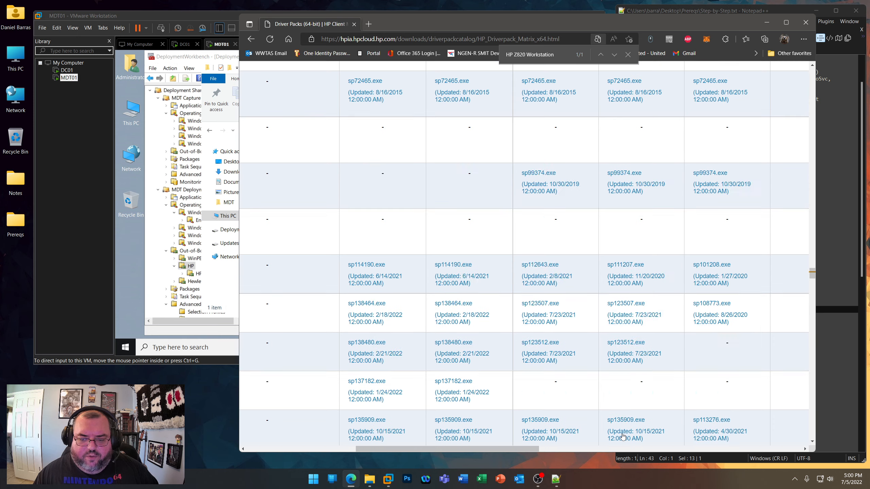
pyautogui.moveTo(534, 448); pyautogui.dragTo(396, 446)
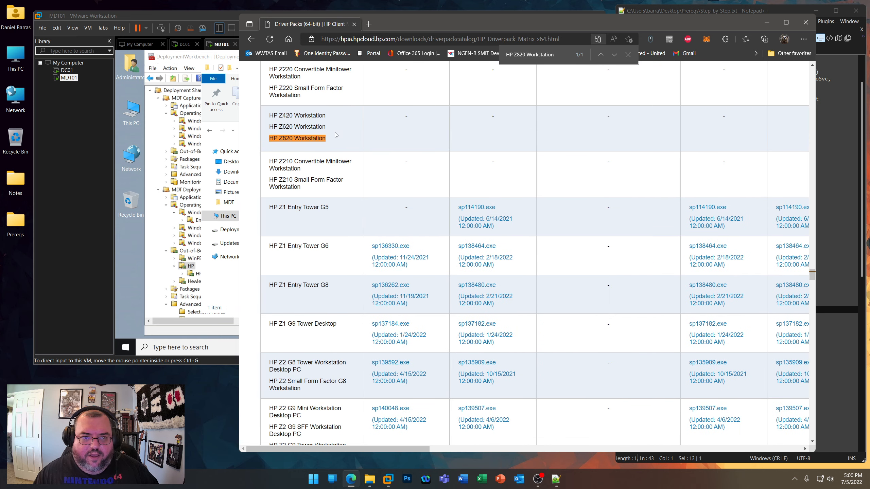
pyautogui.scroll(2, 333, 188)
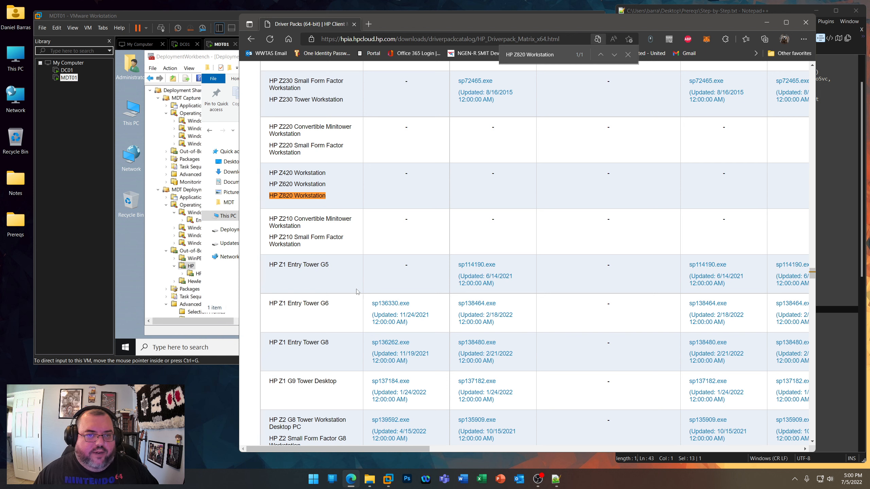
# - Move the browser window aside and copy HP EliteBook x360 830 from the driver folder's path in MDT01
pyautogui.moveTo(412, 26); pyautogui.dragTo(585, 38)
pyautogui.click(331, 269)
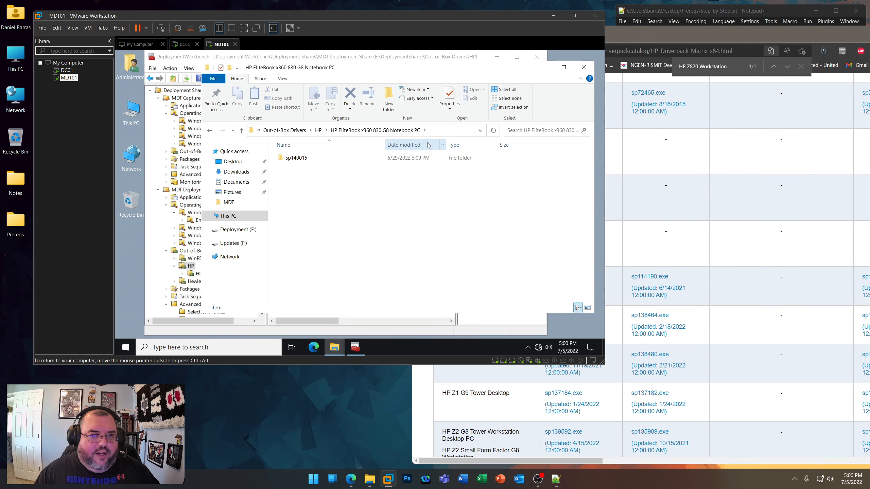
pyautogui.click(441, 133)
pyautogui.click(415, 130)
pyautogui.moveTo(429, 131); pyautogui.dragTo(379, 131)
pyautogui.hotkey('ctrl', 'c')
# - Find HP EliteBook x360 830 G8 on the HP Driver Packs page, keeping the browser beside the MDT01 folder window
pyautogui.click(621, 115)
pyautogui.moveTo(728, 67); pyautogui.dragTo(610, 56)
pyautogui.hotkey('ctrl', 'v')
pyautogui.press('BackSpace')
pyautogui.press('BackSpace')
pyautogui.press('BackSpace')
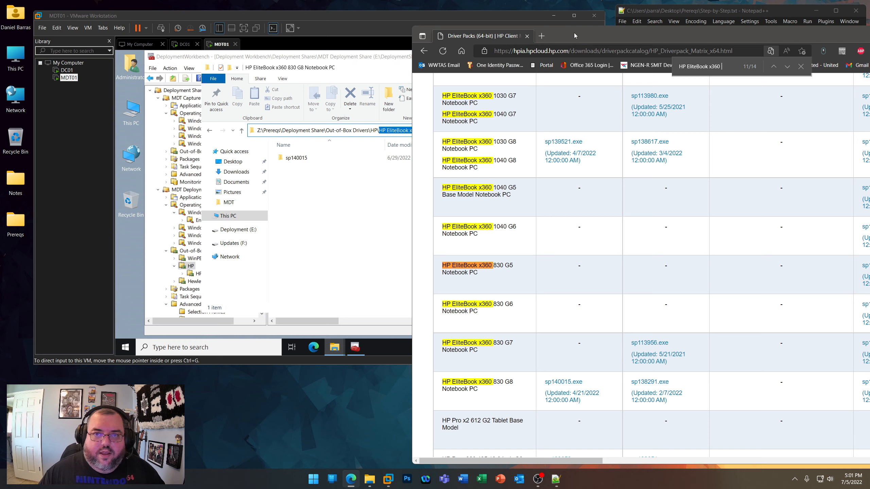
pyautogui.moveTo(576, 33); pyautogui.dragTo(635, 34)
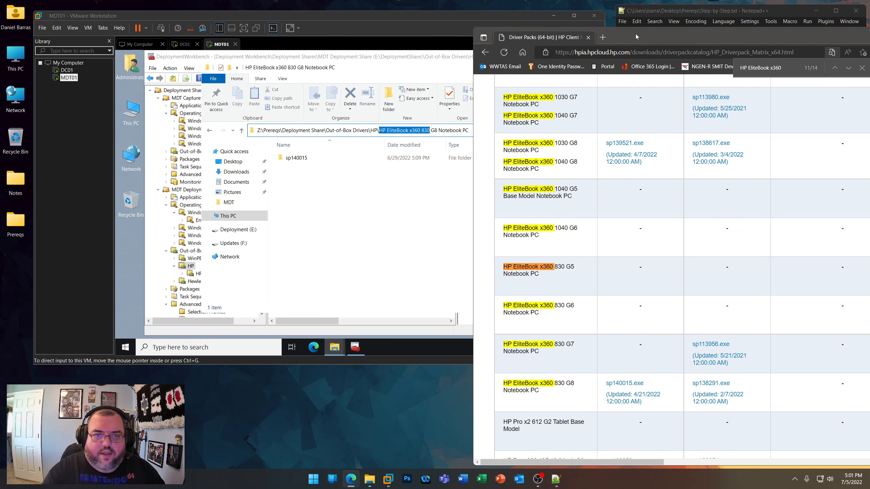
pyautogui.write('830 ')
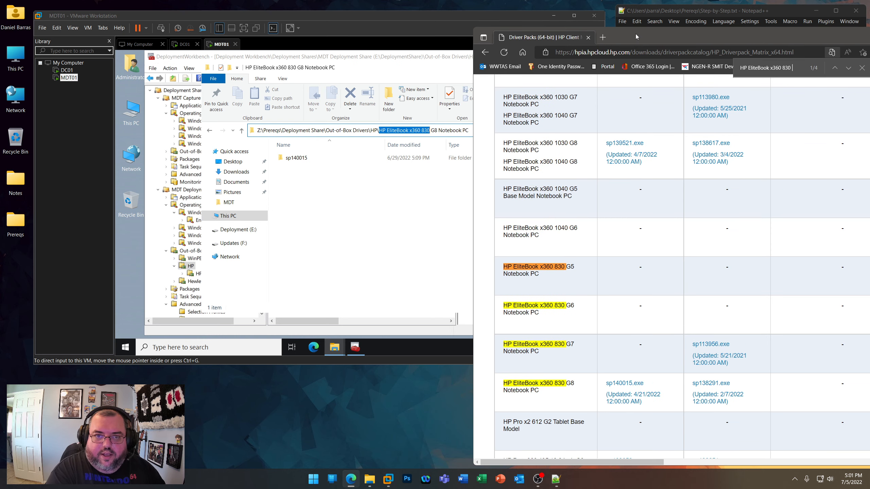
pyautogui.write('G8')
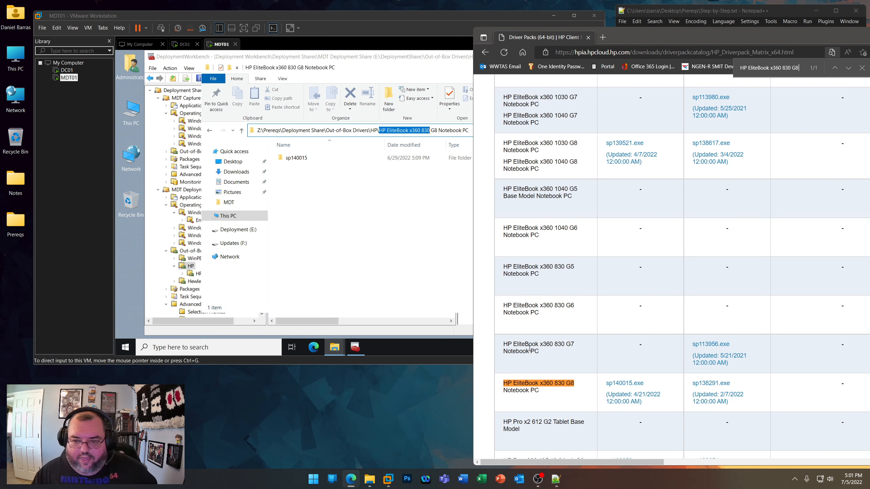
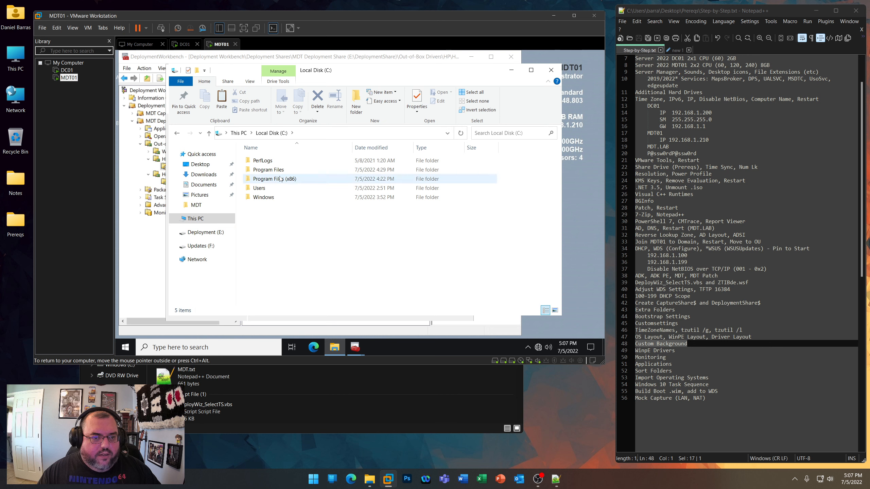
# - Rename Background.bmp as Background_old.bmp in MDT01's C:\Program Files\Microsoft Deployment Toolkit\Samples folder
pyautogui.doubleClick(274, 171)
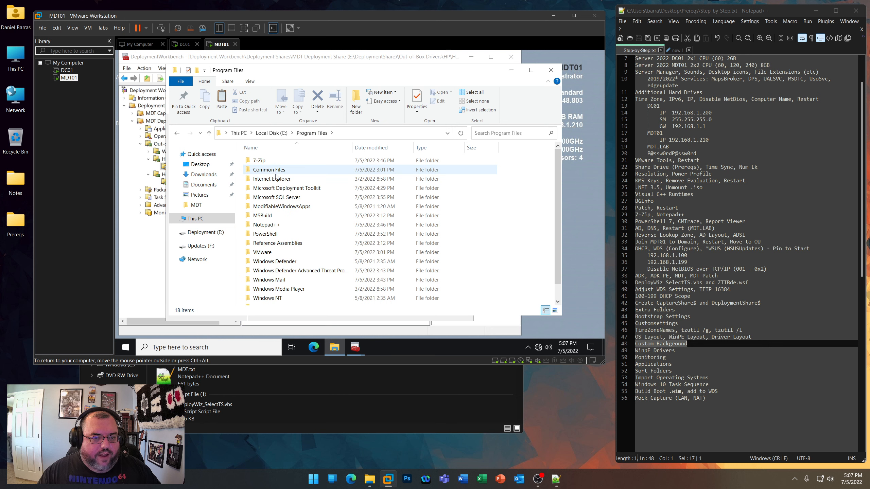
pyautogui.doubleClick(281, 188)
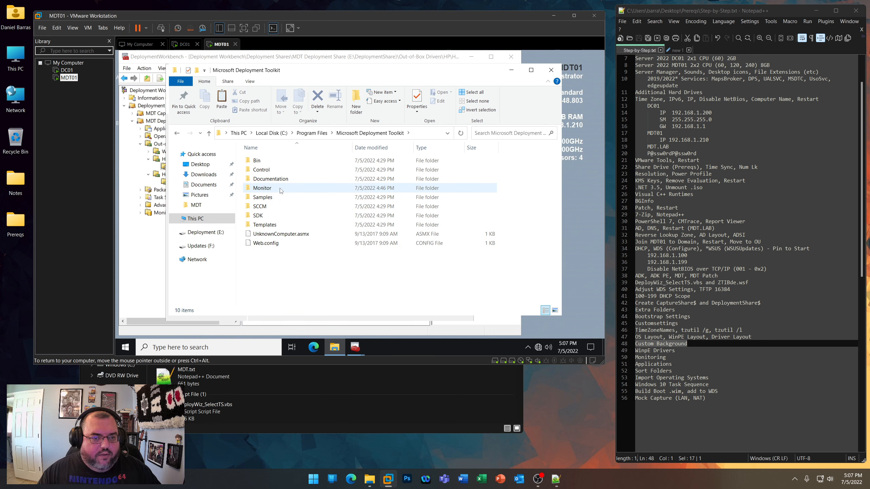
pyautogui.doubleClick(275, 197)
pyautogui.click(331, 162)
pyautogui.press('F2')
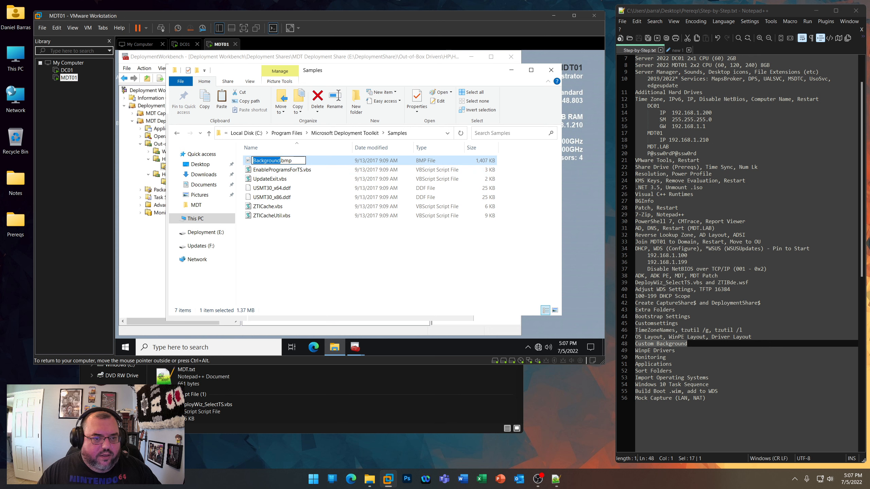
pyautogui.press('Right')
pyautogui.write('_old')
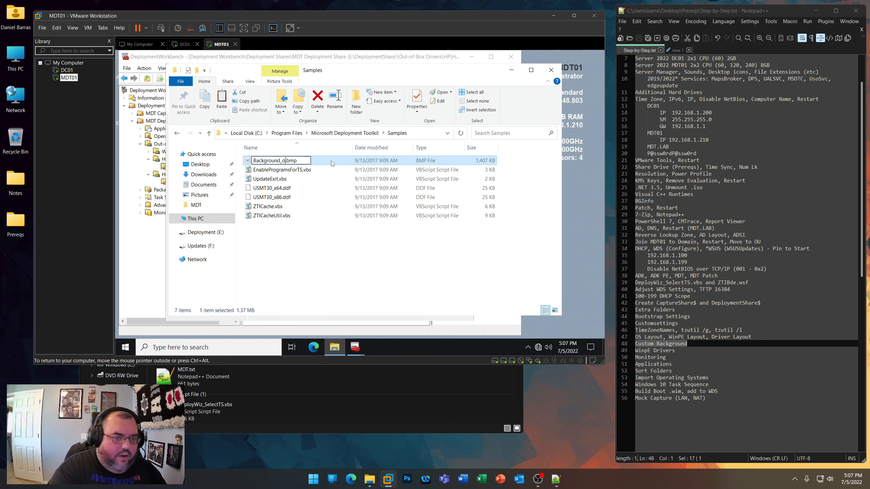
pyautogui.press('Return')
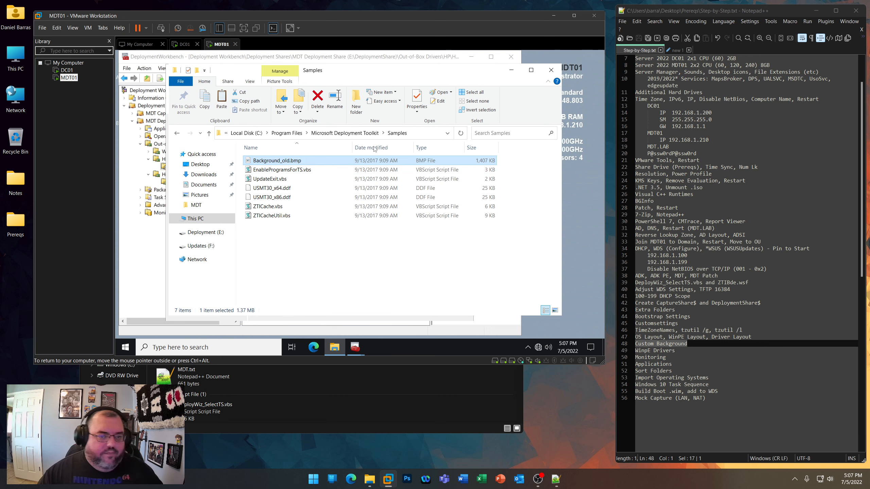
# - Move the custom Background.bmp from MDT01's desktop into the Microsoft Deployment Toolkit Samples folder and close the folder window
pyautogui.click(472, 60)
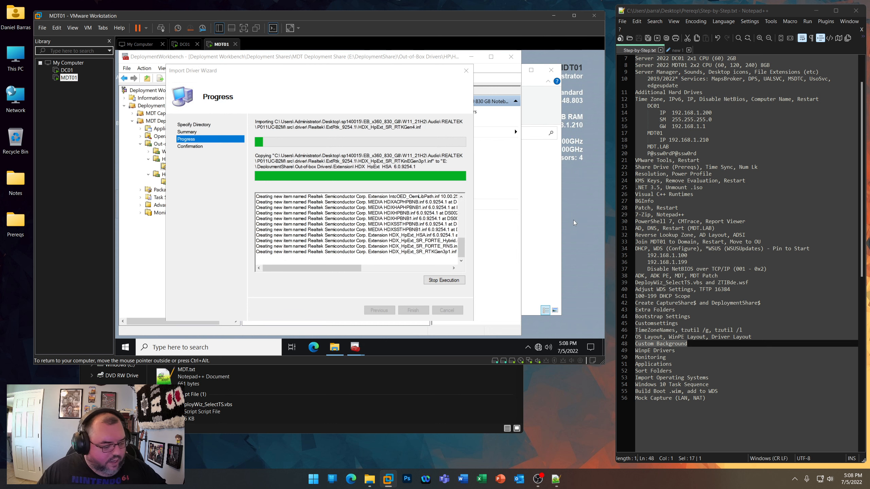
pyautogui.press('super+d')
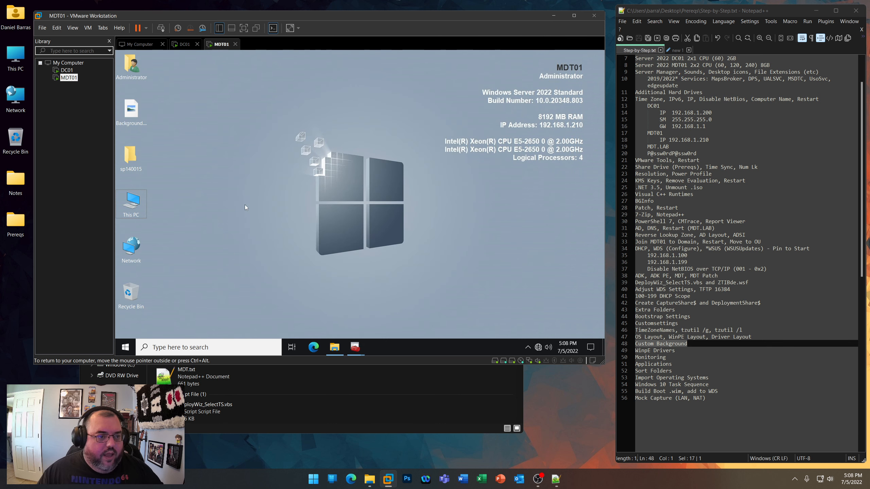
pyautogui.rightClick(127, 103)
pyautogui.click(164, 246)
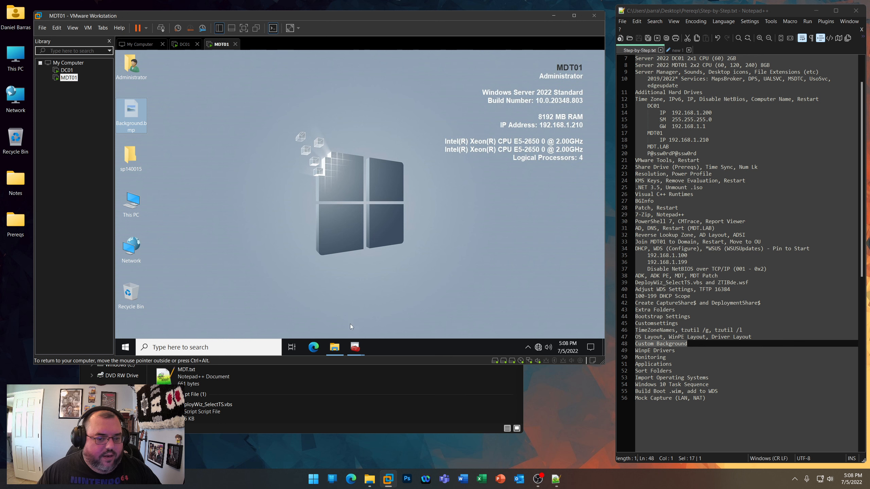
pyautogui.click(339, 347)
pyautogui.rightClick(319, 264)
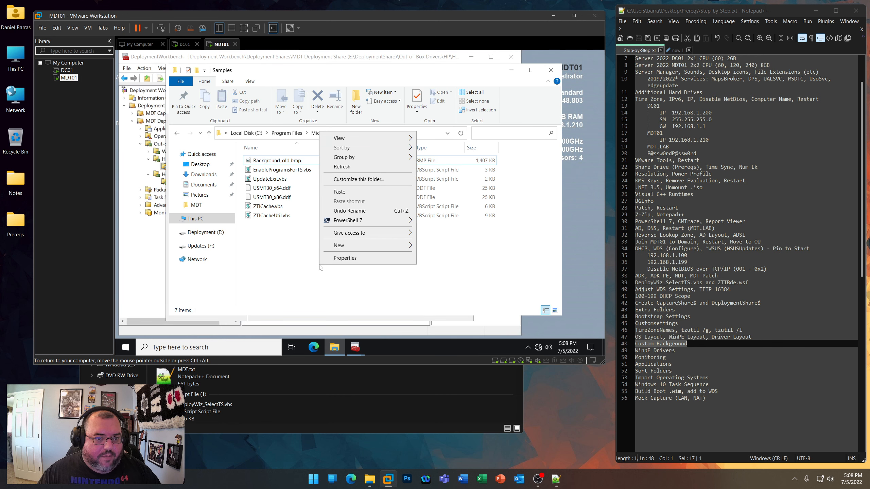
pyautogui.click(337, 193)
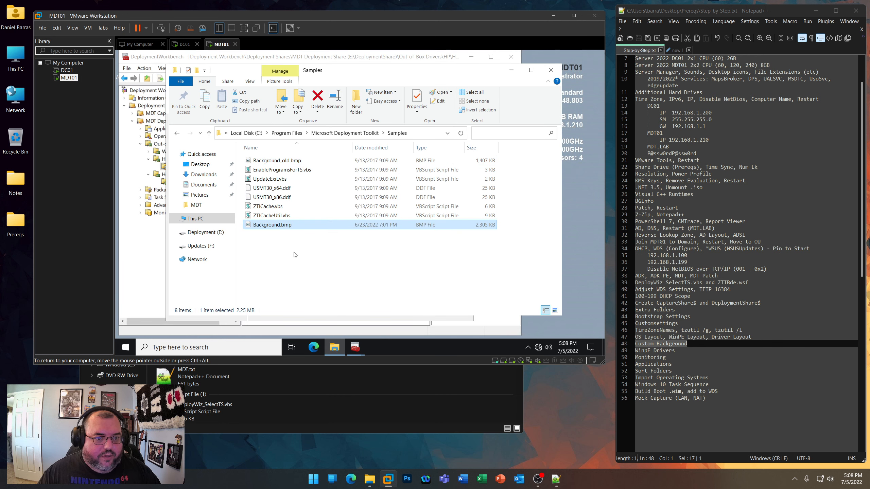
pyautogui.click(551, 70)
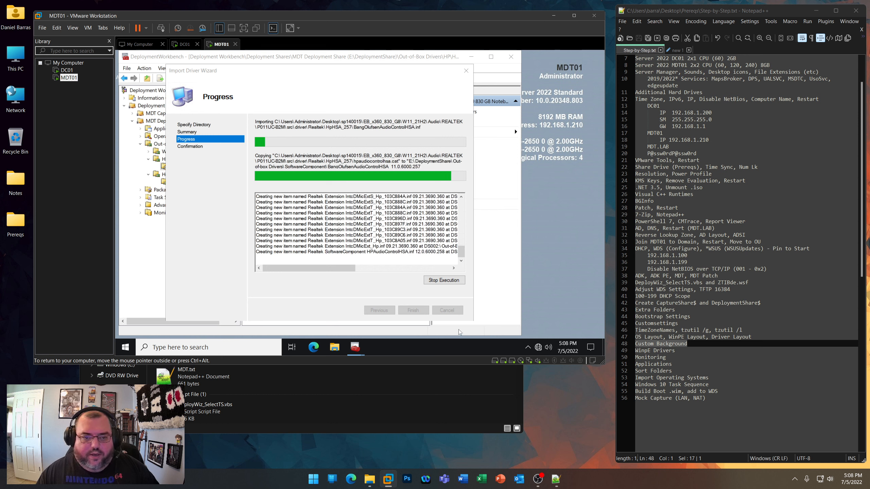
# - Review the Step-by-Step.txt tasks from WinPE Drivers and Monitoring through Applications to Mock Capture
pyautogui.click(681, 353)
pyautogui.doubleClick(651, 358)
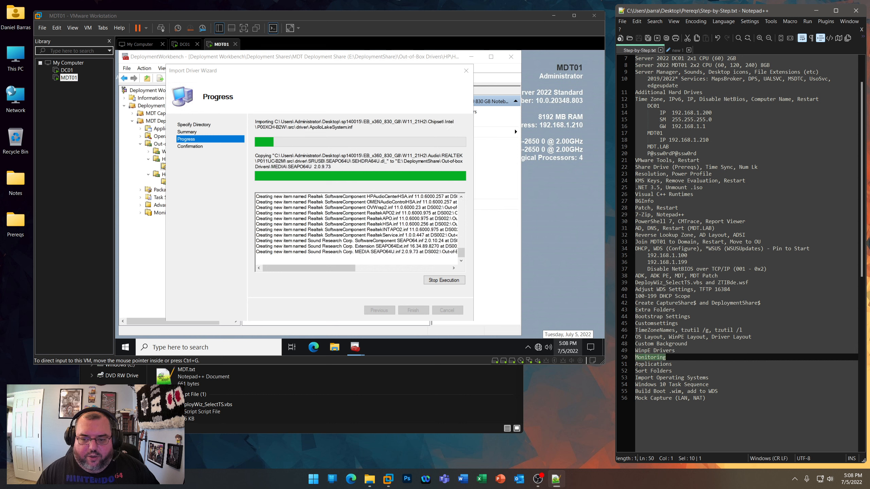
pyautogui.moveTo(637, 365); pyautogui.dragTo(732, 401)
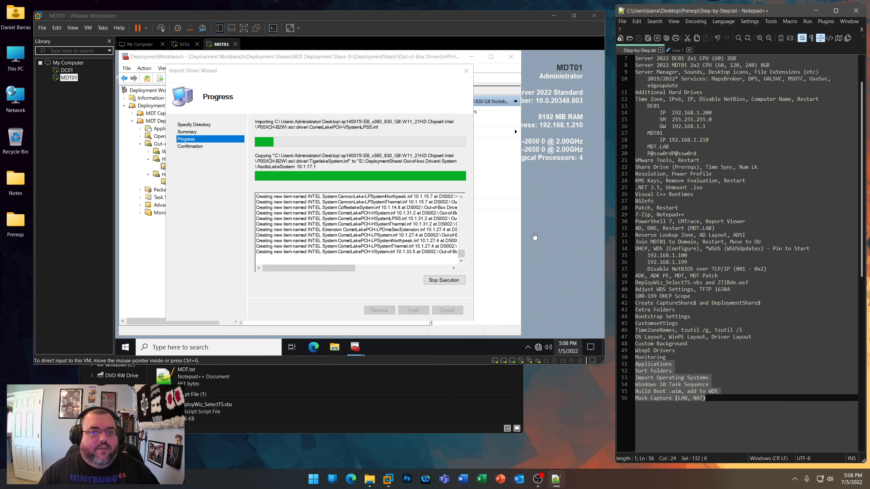
# - Open Windows 10 Capture.txt and Windows 11 Capture.txt from the host's Prereqs\Capture Share folder in Notepad++
pyautogui.click(394, 382)
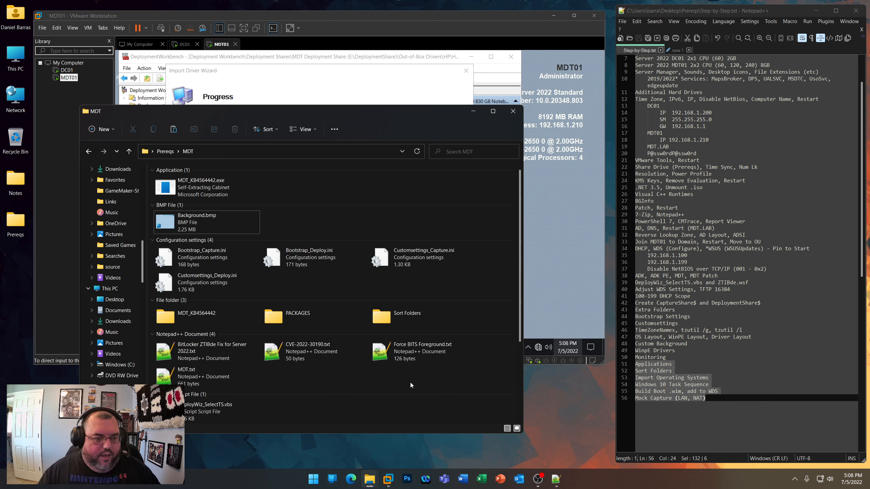
pyautogui.scroll(-2, 410, 382)
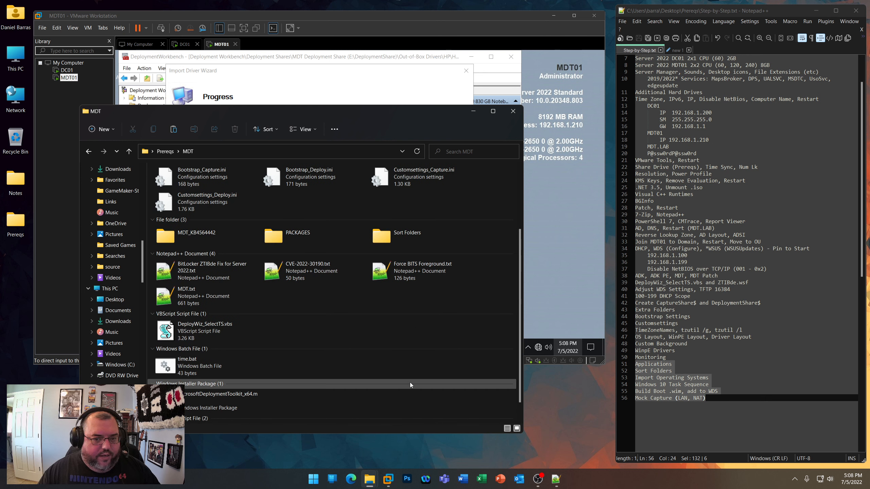
pyautogui.scroll(-1, 410, 385)
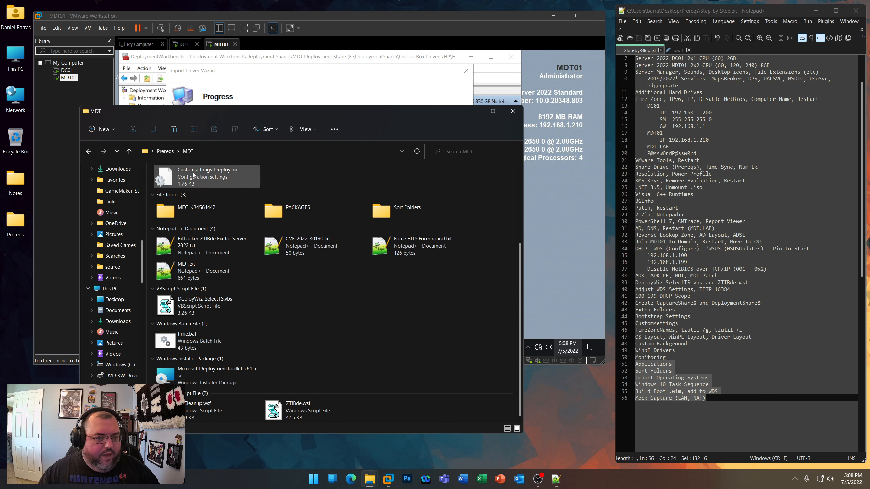
pyautogui.click(165, 152)
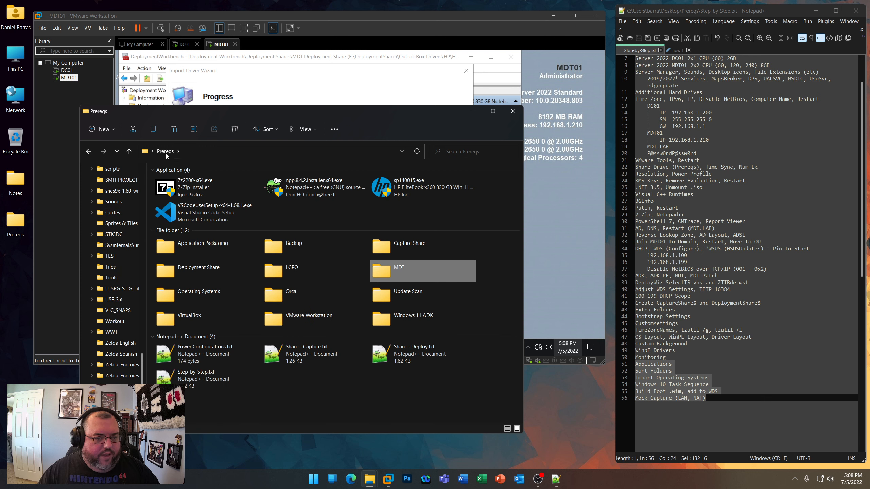
pyautogui.doubleClick(417, 250)
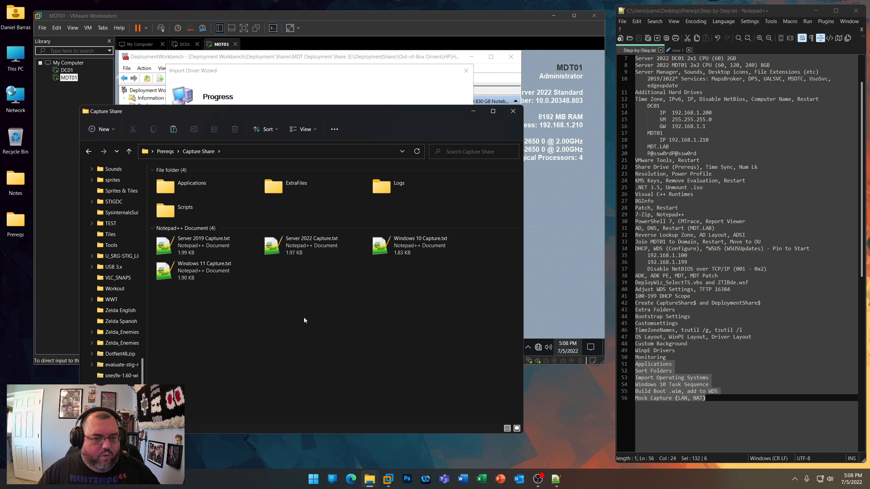
pyautogui.rightClick(410, 252)
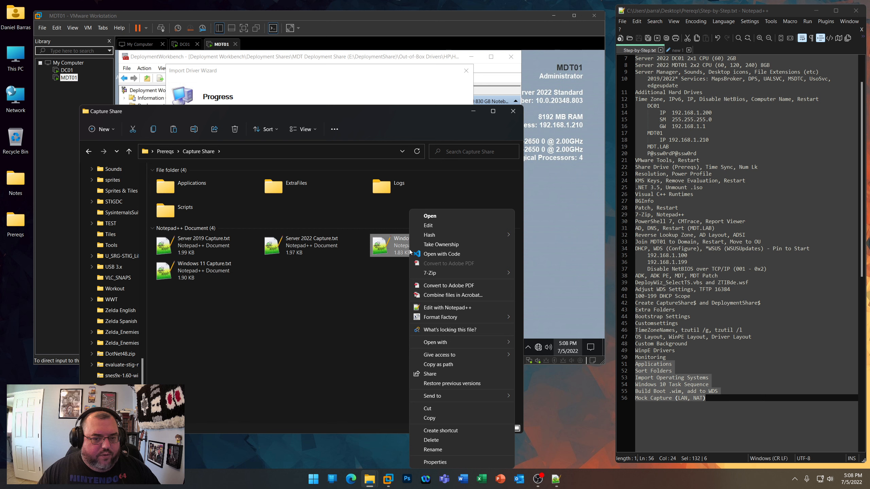
pyautogui.click(438, 308)
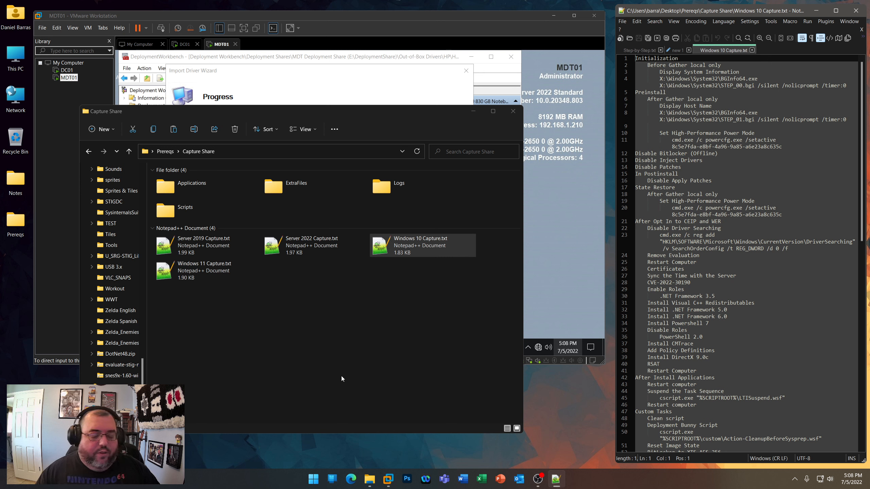
pyautogui.rightClick(190, 273)
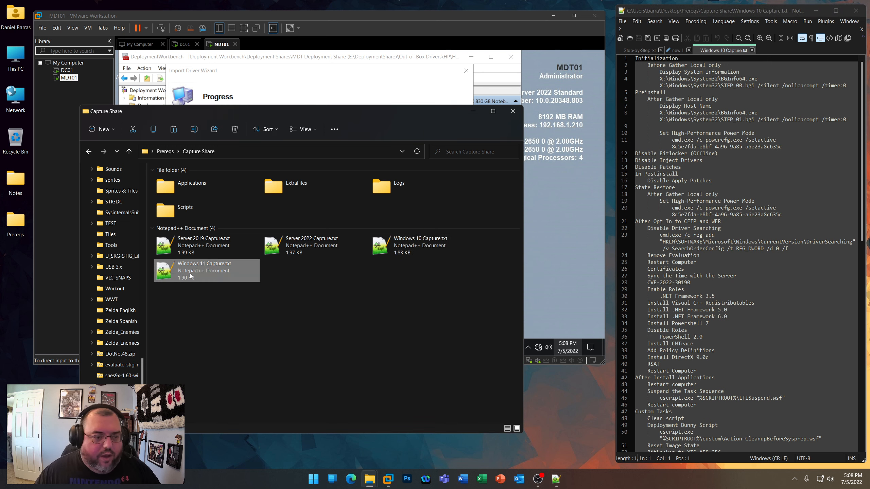
pyautogui.click(227, 112)
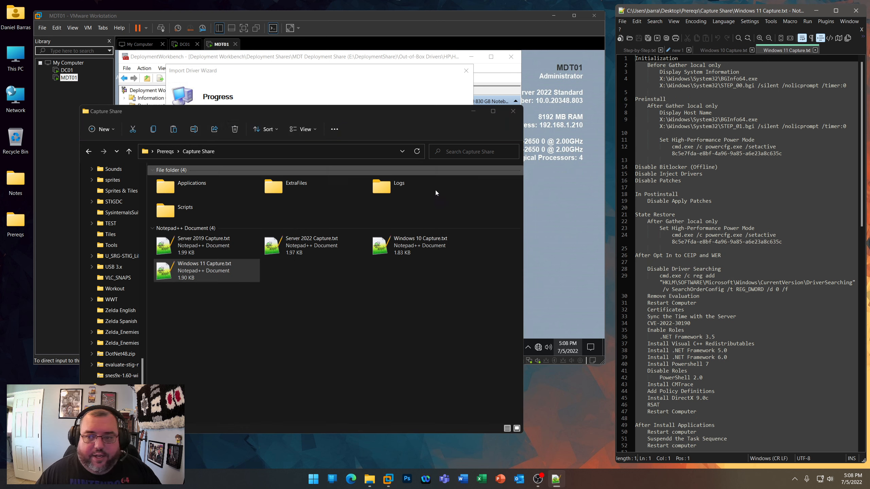
# - Look through the application folders inside Capture Share's Applications folder
pyautogui.click(341, 322)
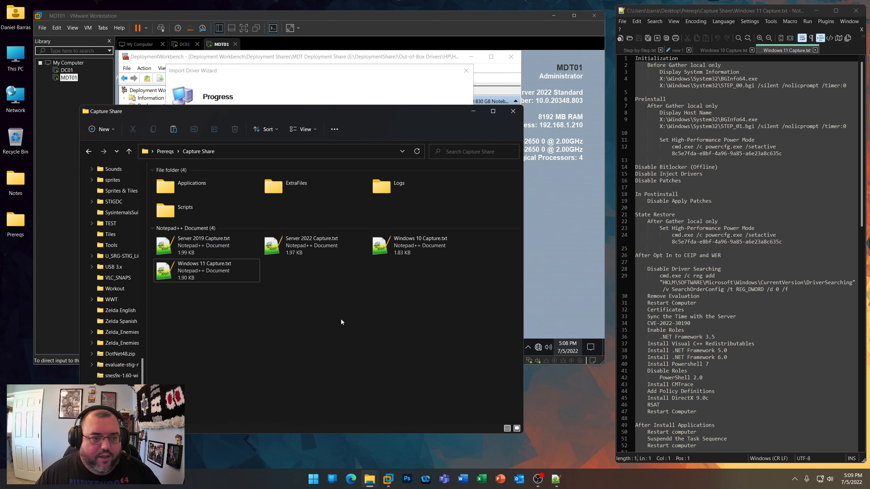
pyautogui.doubleClick(185, 191)
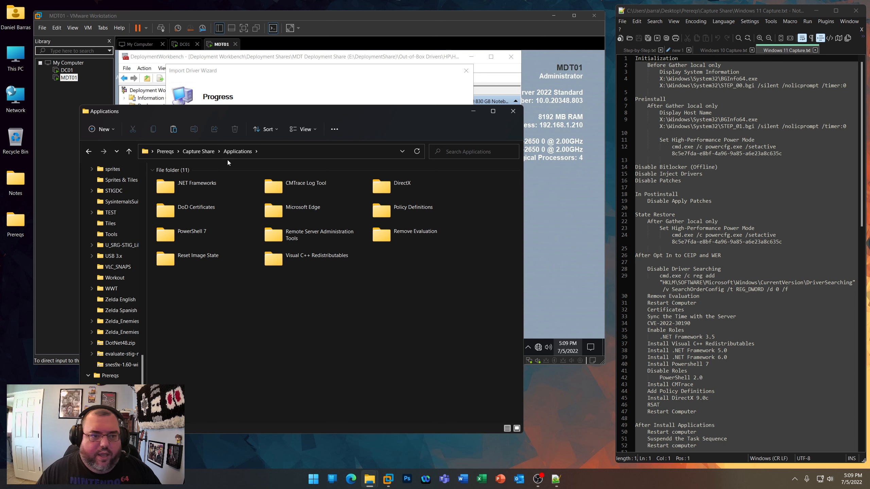
pyautogui.click(200, 153)
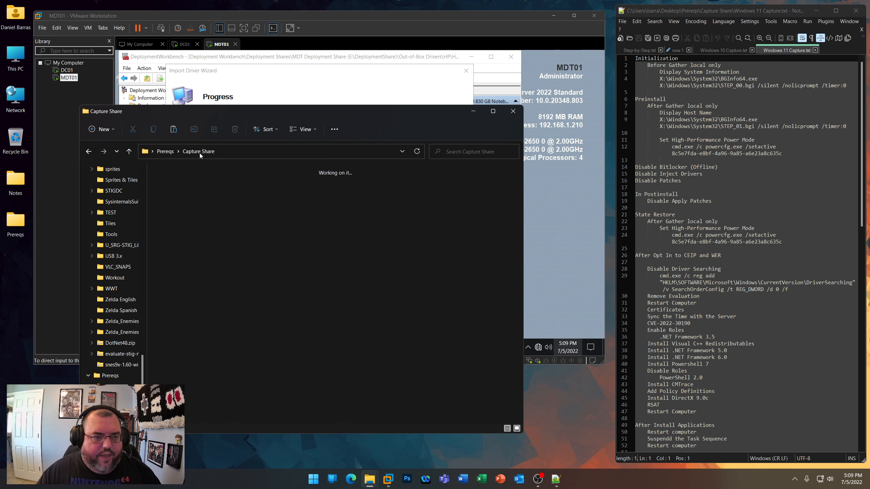
# - Open Share - Capture.txt from the Prereqs folder and minimize the folder window
pyautogui.click(166, 152)
pyautogui.click(301, 406)
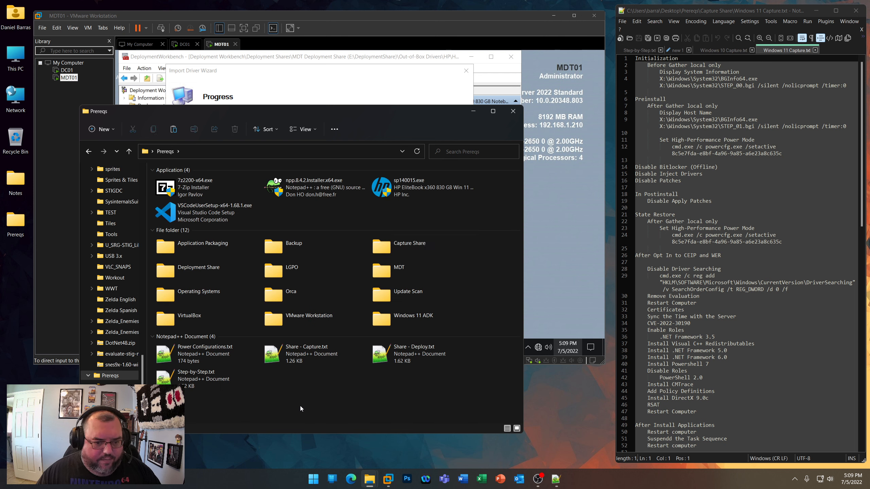
pyautogui.doubleClick(288, 359)
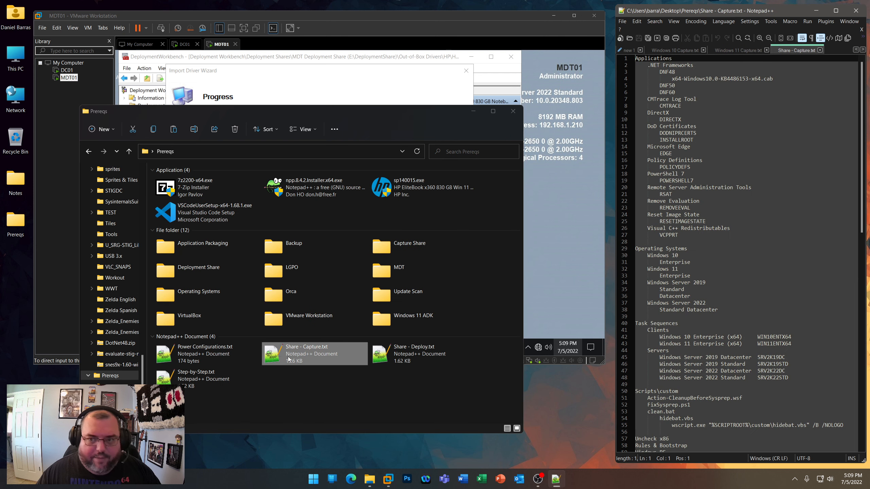
pyautogui.click(473, 111)
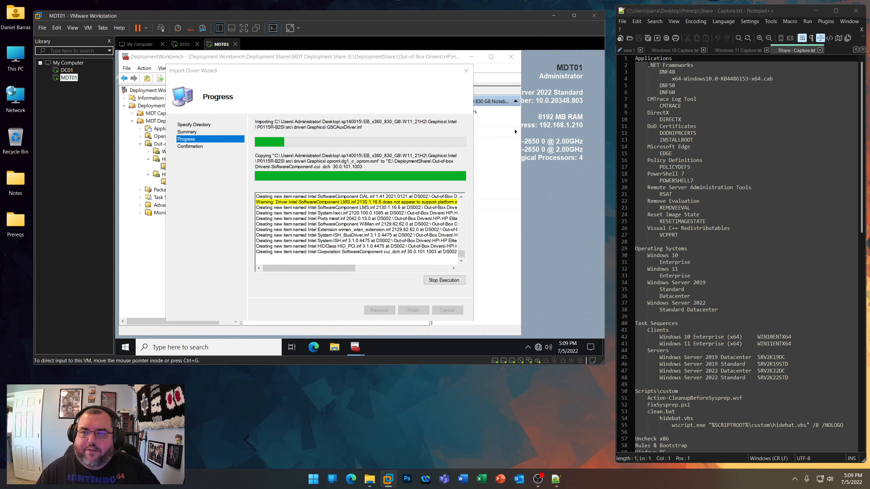
# - Review the Applications list, from .NET Frameworks to Visual C++ Redistributables, and the Operating Systems section in Share - Capture.txt
pyautogui.doubleClick(676, 59)
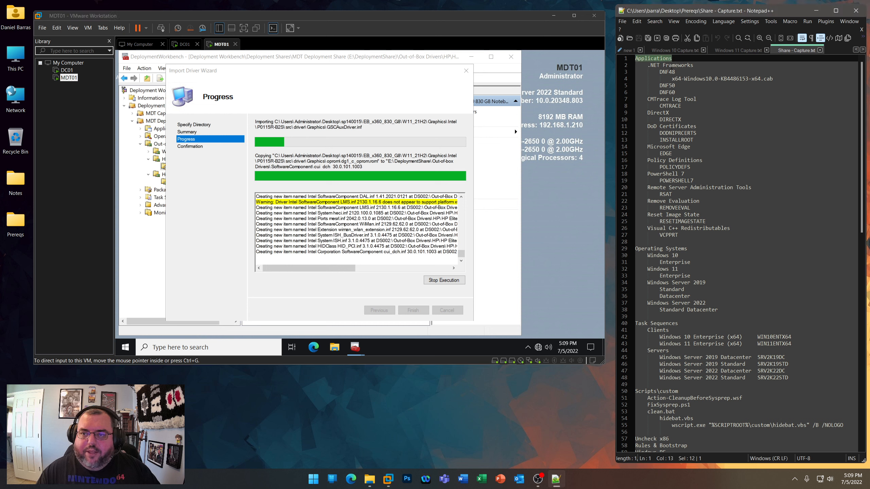
pyautogui.moveTo(648, 65); pyautogui.dragTo(693, 66)
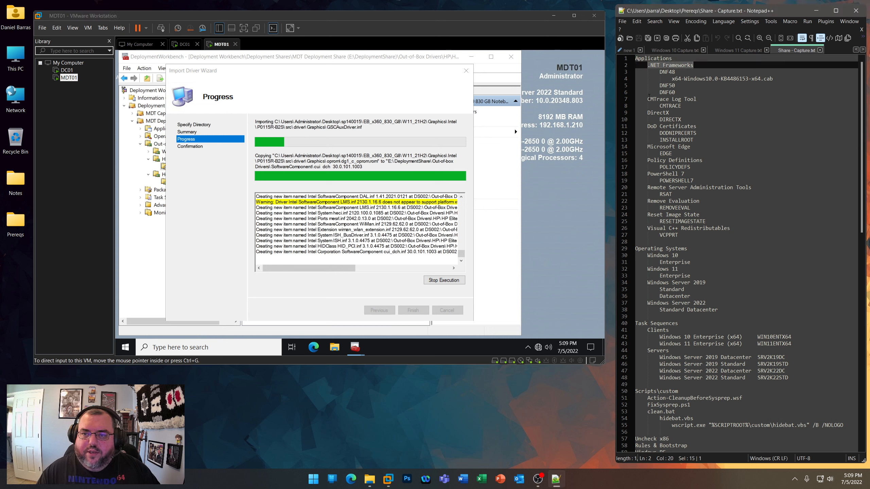
pyautogui.moveTo(647, 99); pyautogui.dragTo(696, 100)
pyautogui.moveTo(647, 113); pyautogui.dragTo(696, 126)
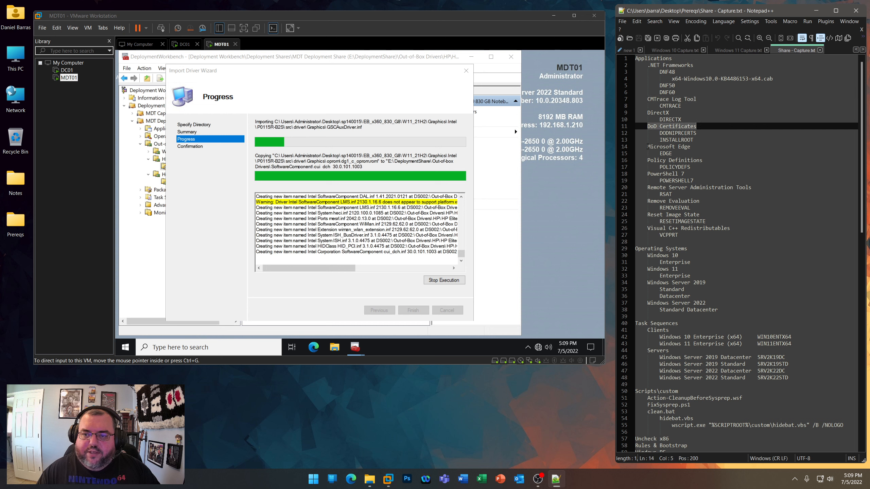
pyautogui.moveTo(647, 147); pyautogui.dragTo(702, 160)
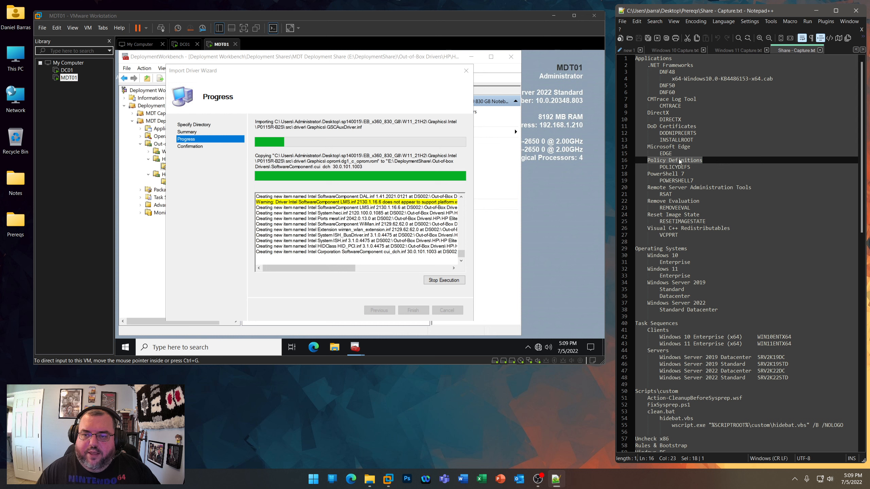
pyautogui.moveTo(694, 165); pyautogui.dragTo(752, 188)
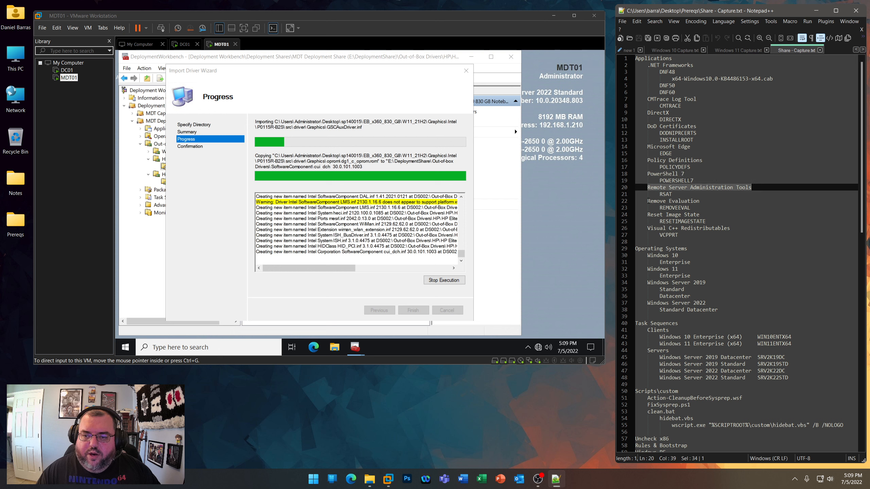
pyautogui.moveTo(648, 228); pyautogui.dragTo(730, 228)
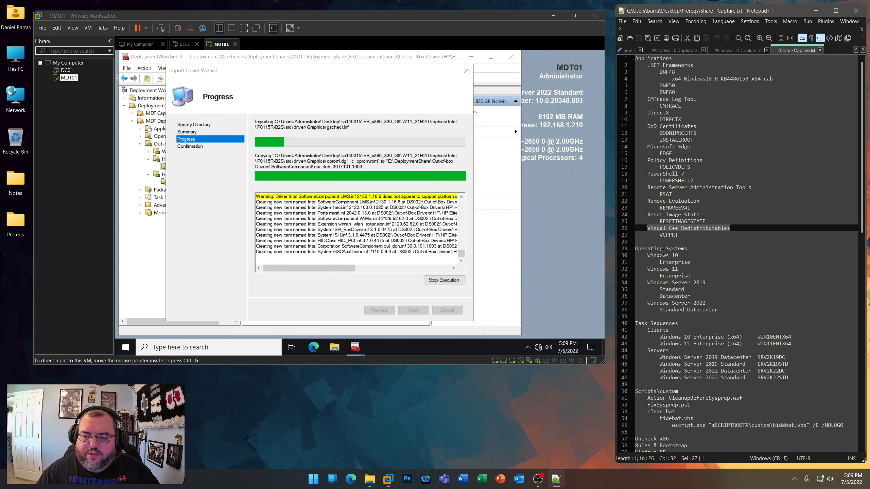
pyautogui.moveTo(635, 248); pyautogui.dragTo(717, 310)
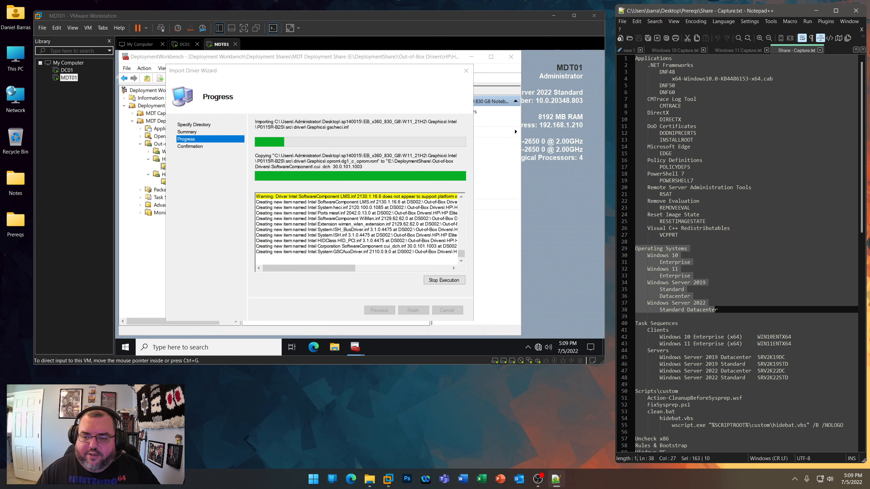
# - Review the Task Sequences, Scripts\custom and remaining sections down to Monitoring in Share - Capture.txt
pyautogui.scroll(-5, 654, 228)
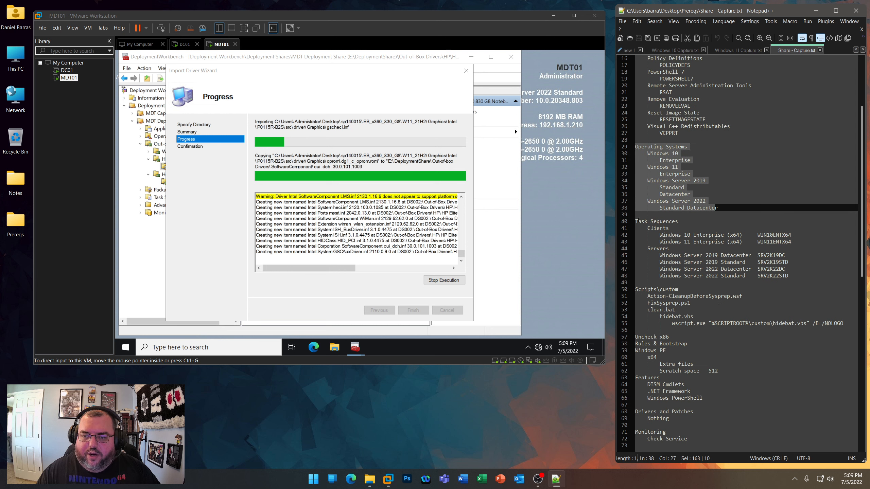
pyautogui.moveTo(637, 221); pyautogui.dragTo(793, 277)
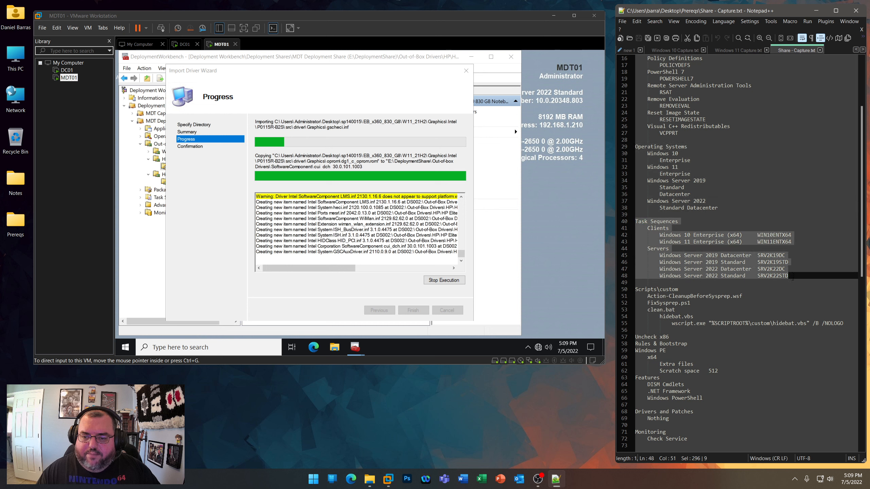
pyautogui.scroll(-4, 792, 276)
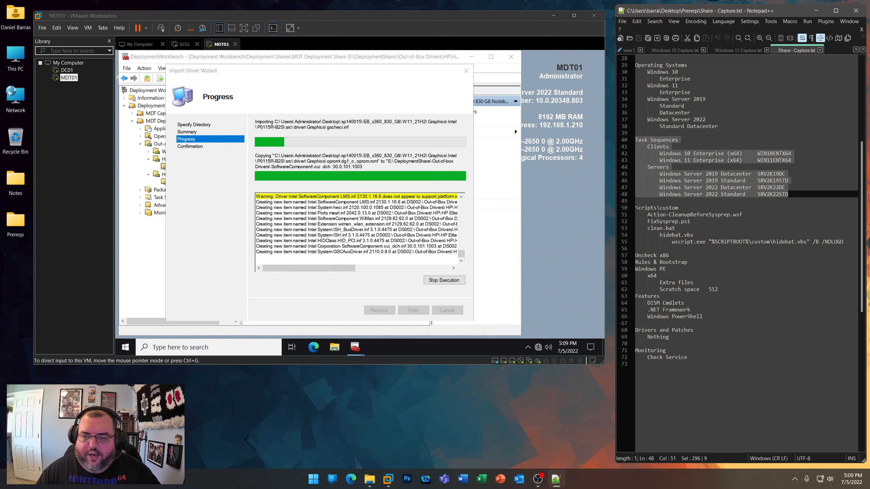
pyautogui.moveTo(636, 208); pyautogui.dragTo(693, 235)
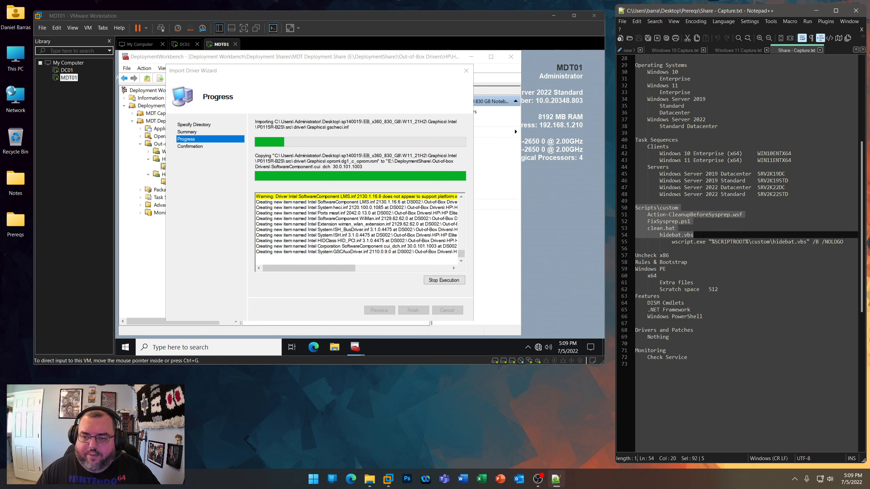
pyautogui.click(696, 261)
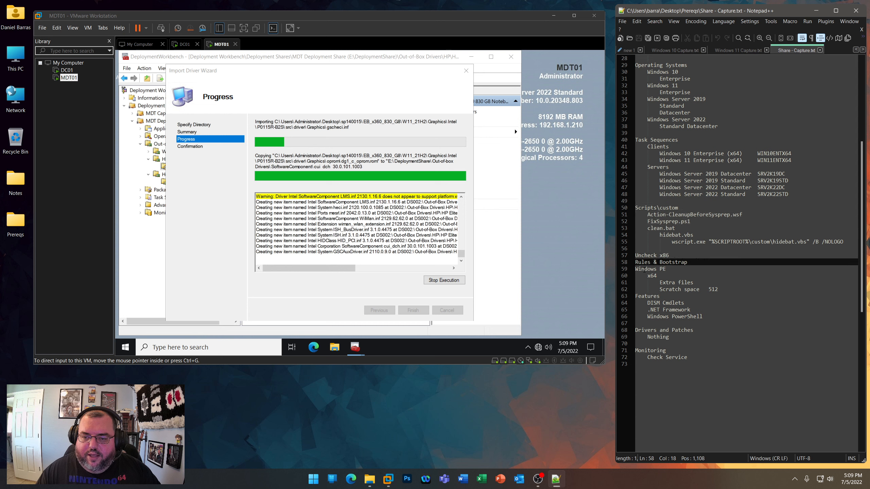
pyautogui.scroll(9, 695, 321)
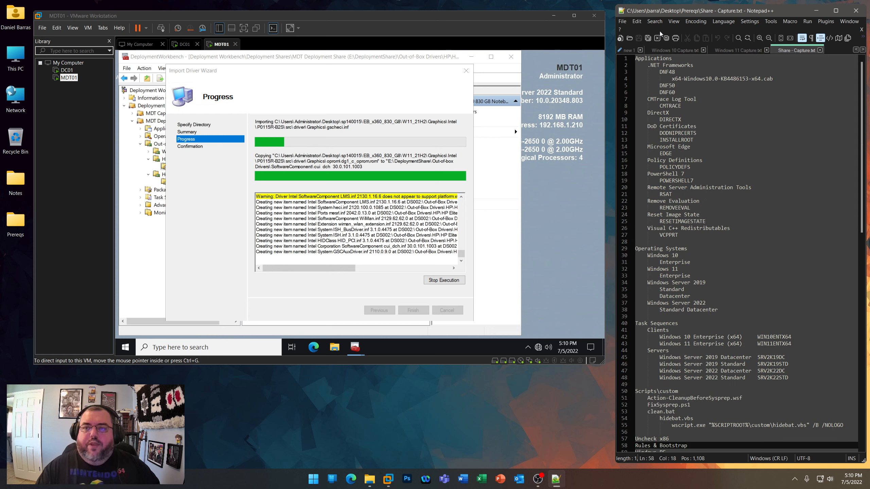
# - Bring up Step-by-Step.txt and highlight the remaining tasks from Applications to Mock Capture (LAN, NAT)
pyautogui.click(669, 46)
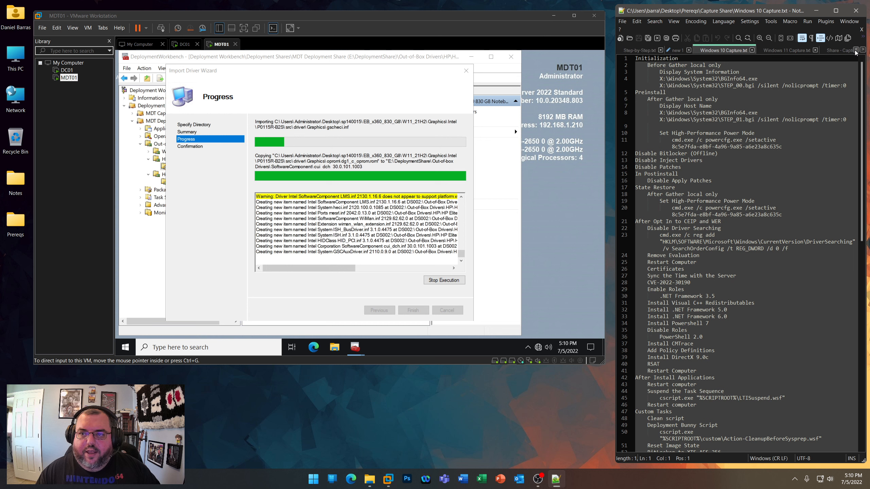
pyautogui.click(635, 51)
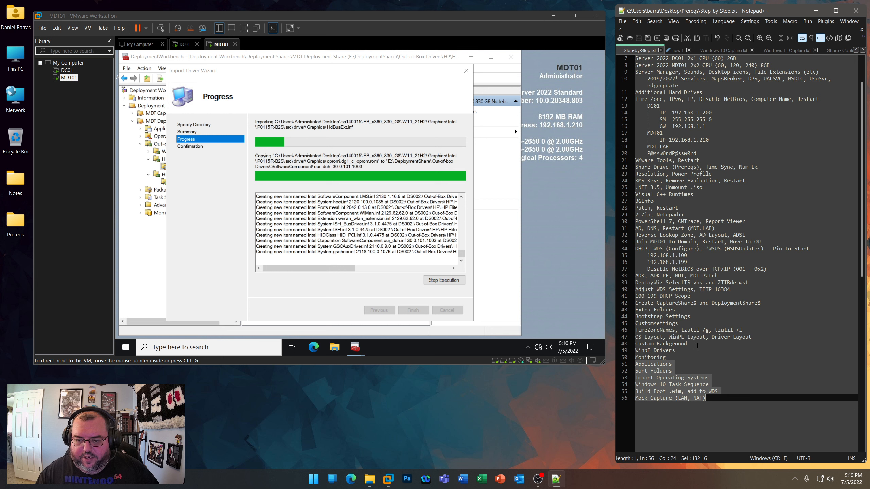
pyautogui.click(667, 364)
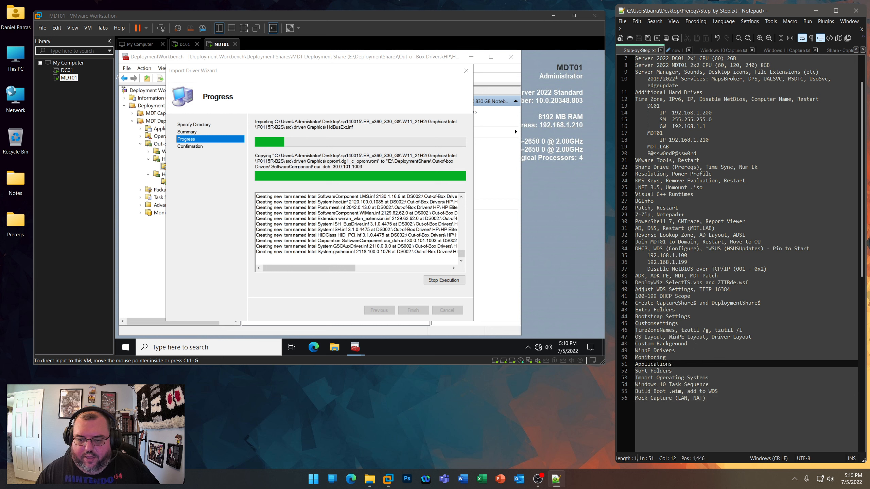
pyautogui.moveTo(636, 364); pyautogui.dragTo(710, 398)
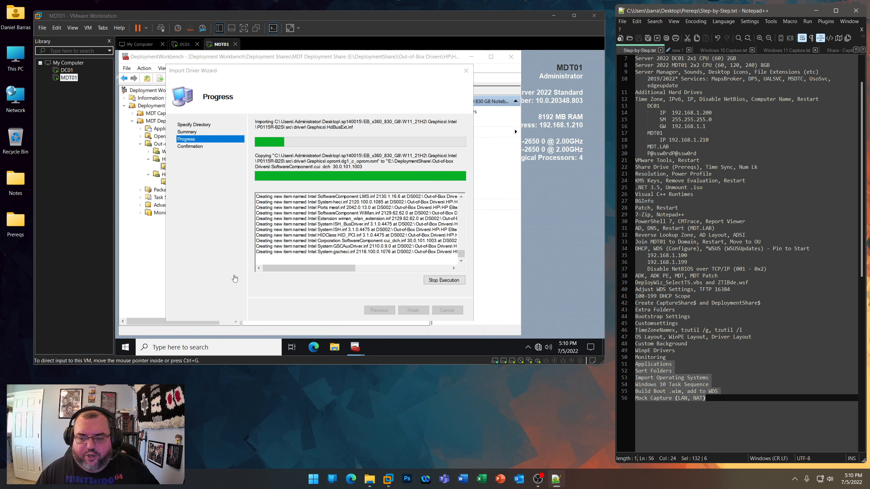
# - Look through the task sequence steps in Windows 10 Capture.txt and Windows 11 Capture.txt
pyautogui.click(728, 50)
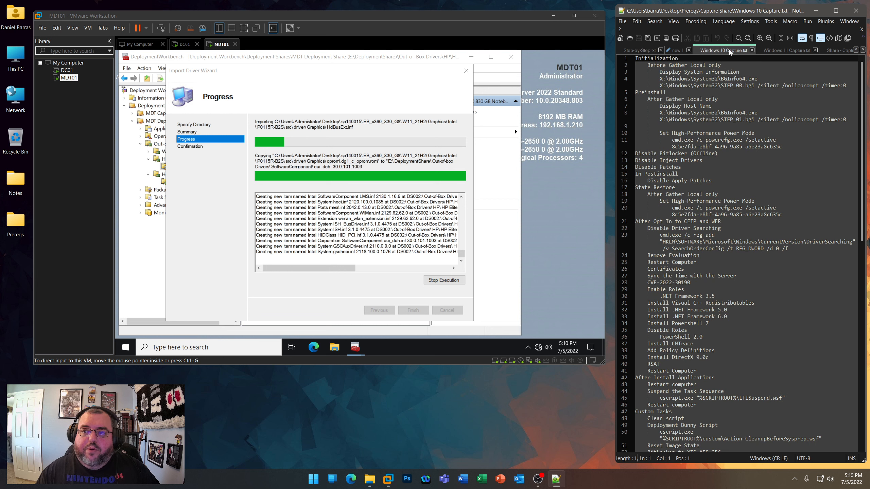
pyautogui.scroll(-5, 683, 256)
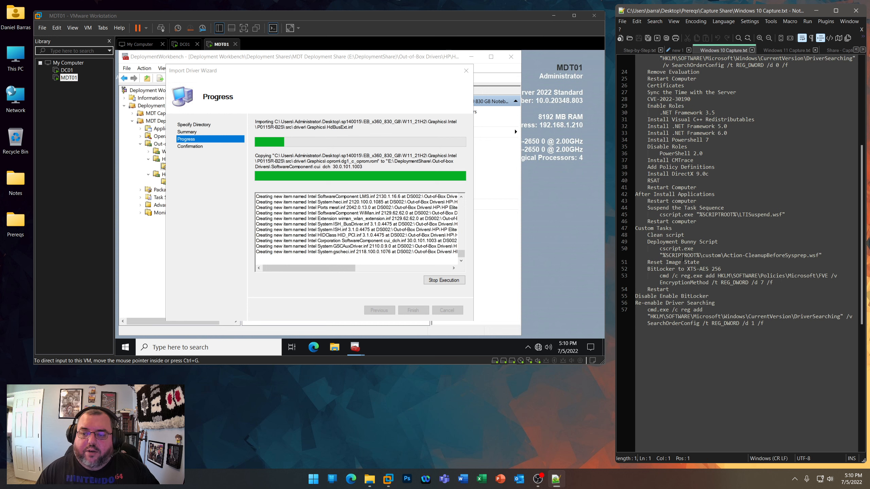
pyautogui.scroll(5, 684, 257)
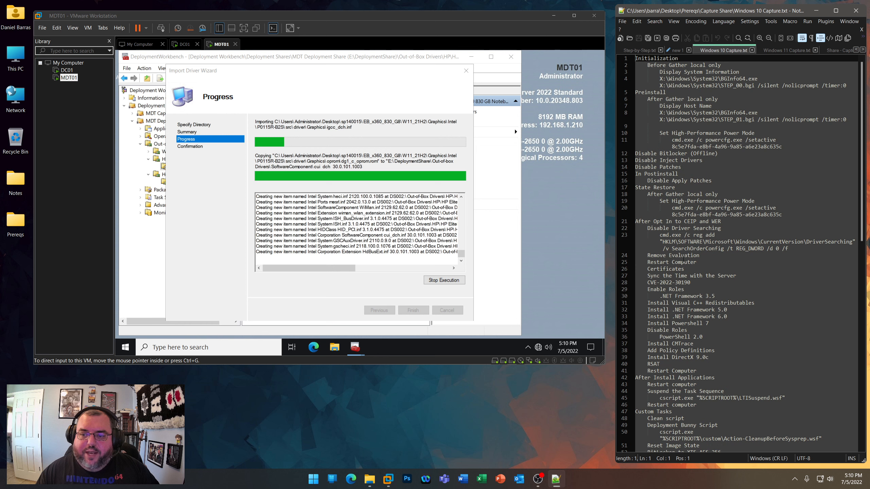
pyautogui.scroll(-3, 719, 192)
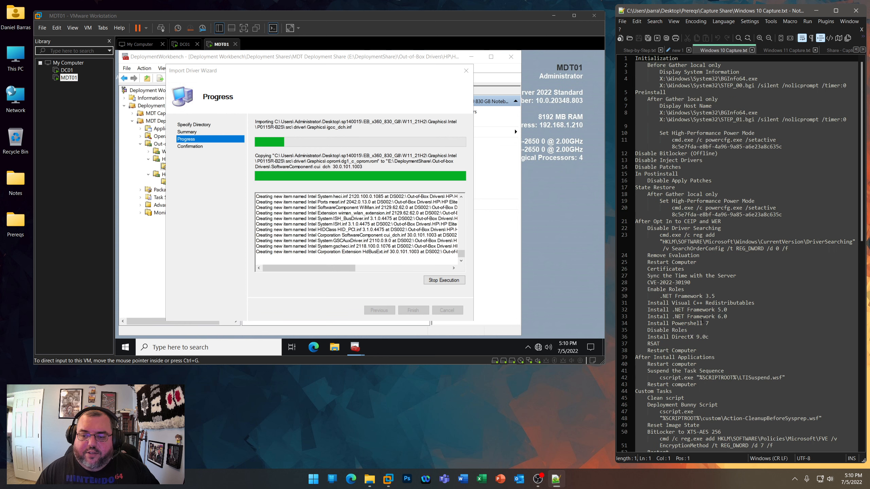
pyautogui.scroll(3, 733, 172)
pyautogui.click(782, 51)
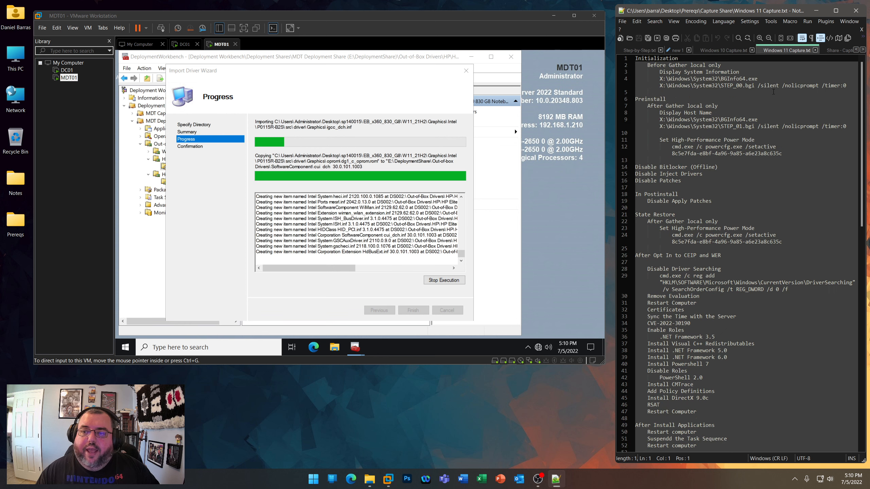
pyautogui.scroll(-4, 735, 266)
pyautogui.scroll(5, 736, 263)
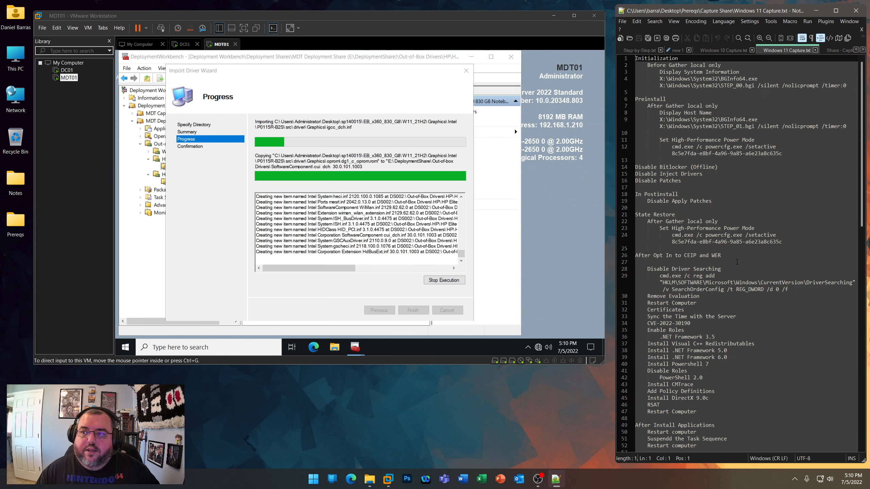
pyautogui.click(834, 53)
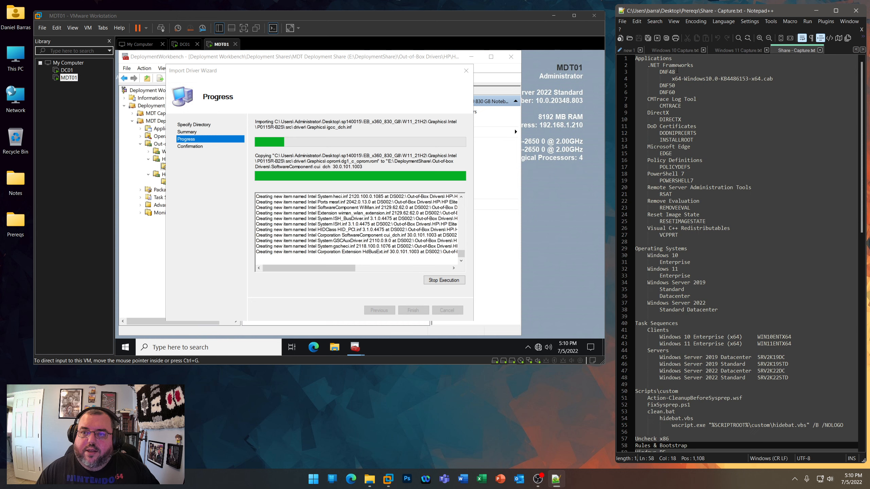
pyautogui.click(629, 51)
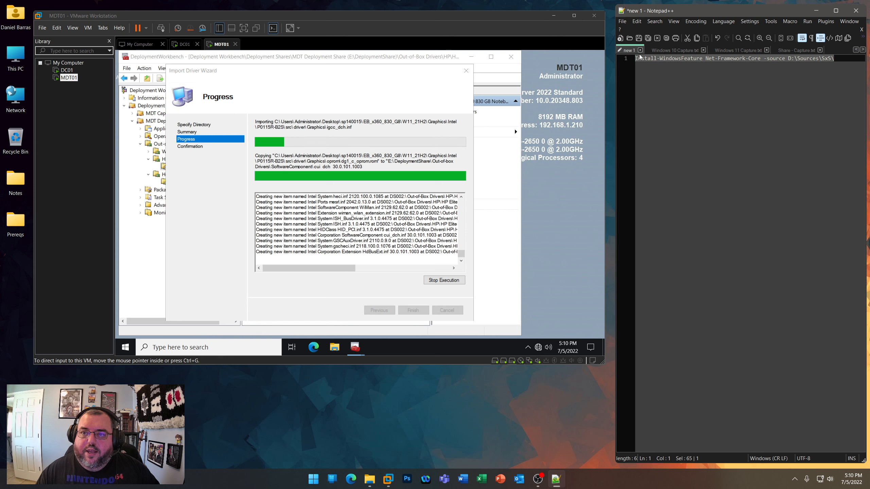
pyautogui.click(666, 50)
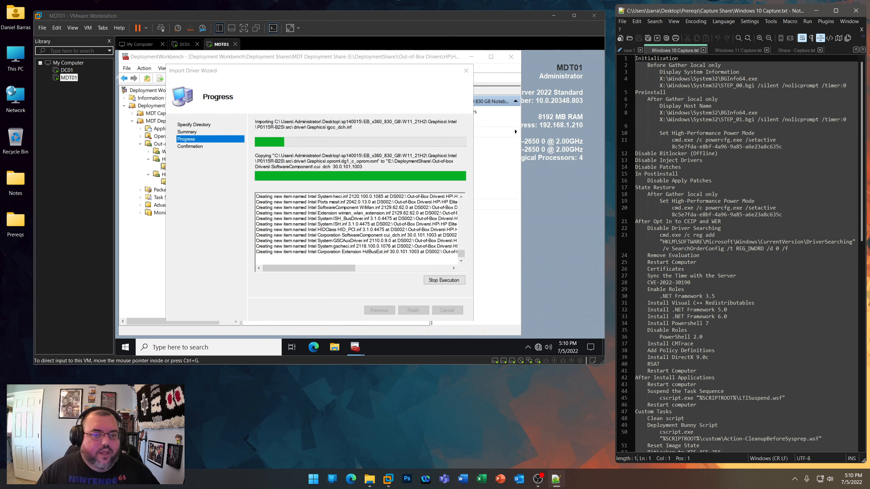
pyautogui.click(425, 408)
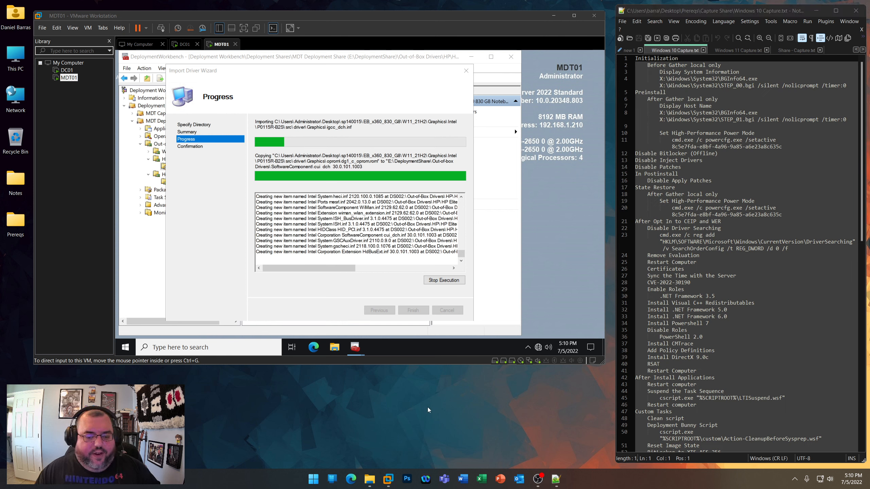
pyautogui.press('ctrl')
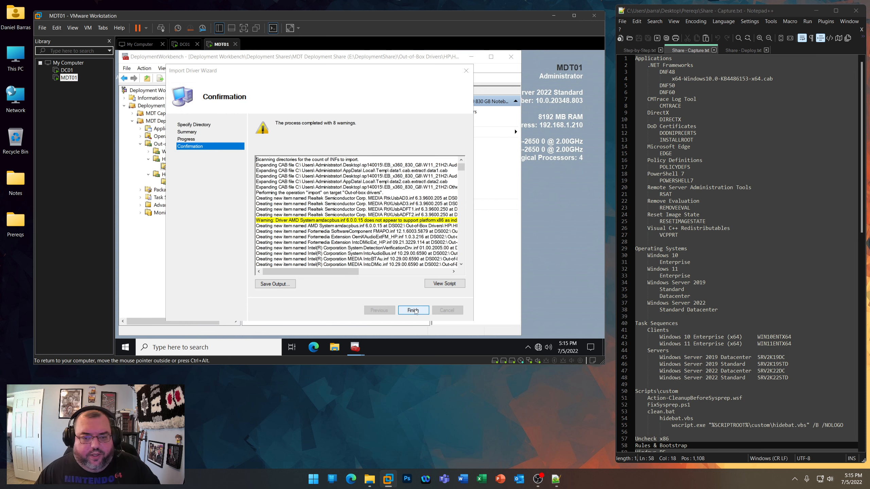
# - Finish the HP EliteBook x360 830 G8 driver import and minimize Deployment Workbench on MDT01
pyautogui.click(412, 310)
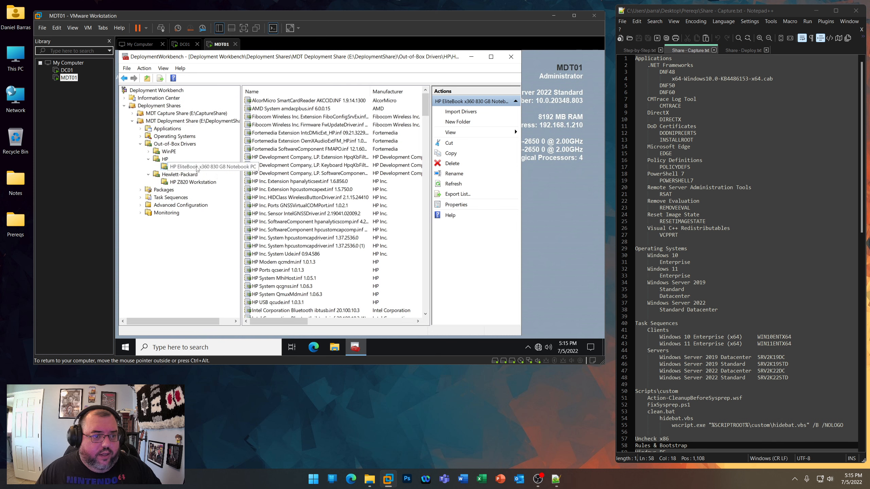
pyautogui.moveTo(426, 103)
pyautogui.mouseDown()
pyautogui.moveTo(432, 313)
pyautogui.moveTo(419, 89)
pyautogui.mouseUp()
pyautogui.click(470, 57)
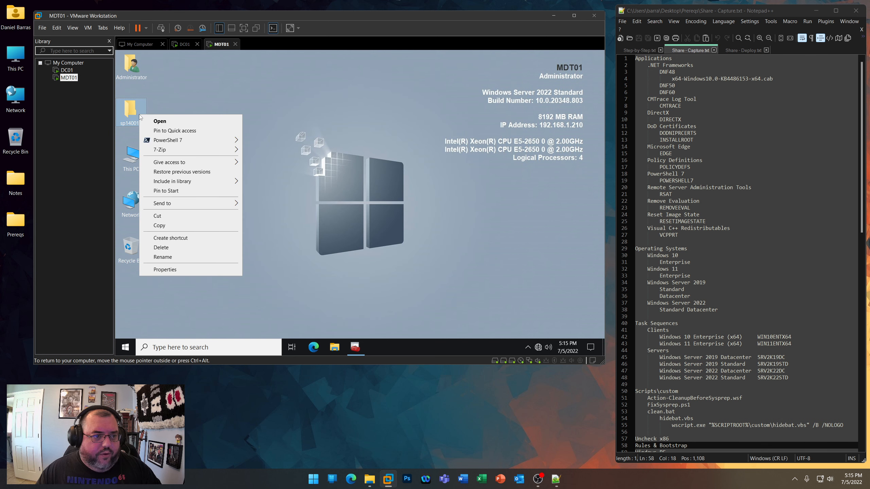
# - Delete the sp140015 driver folder from MDT01's desktop and empty the Recycle Bin
pyautogui.click(168, 248)
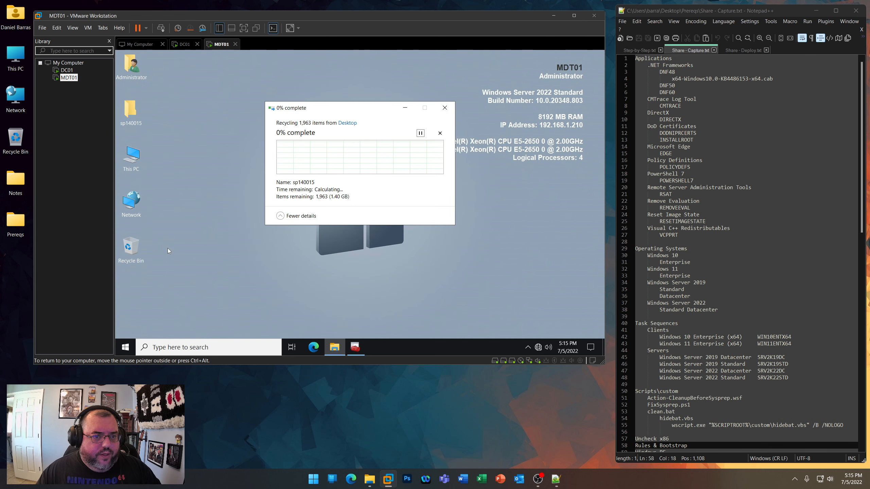
pyautogui.rightClick(141, 207)
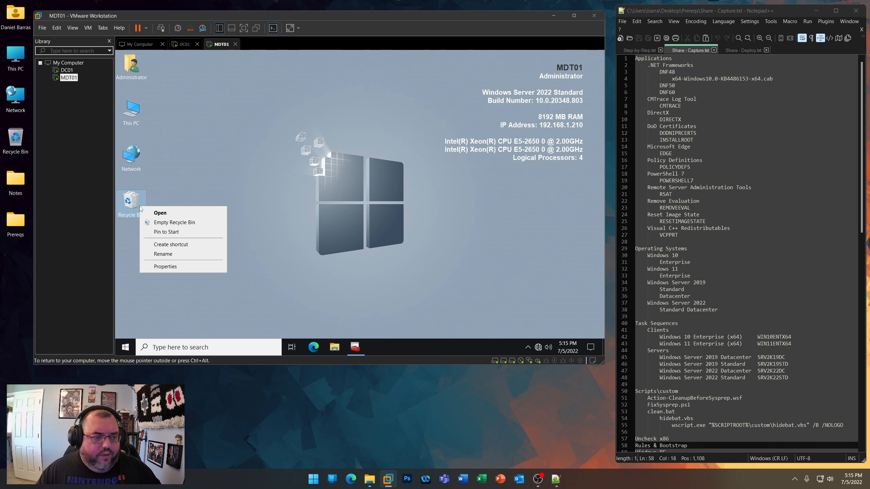
pyautogui.click(161, 219)
pyautogui.click(397, 231)
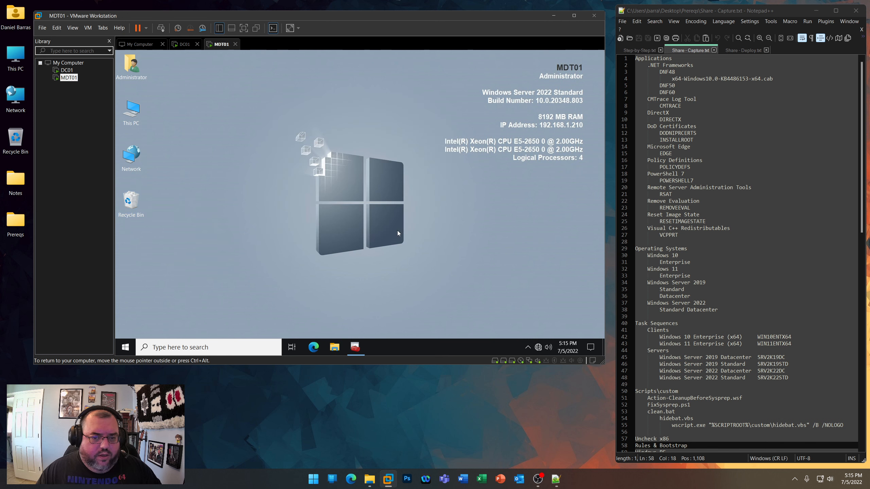
# - Restore Deployment Workbench and create a folder named .NET Frameworks under Applications in the MDT Capture Share
pyautogui.click(355, 348)
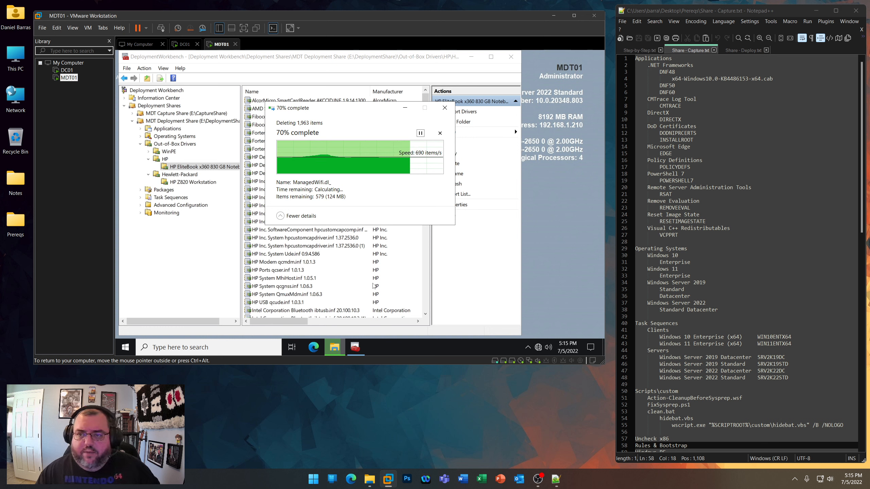
pyautogui.click(132, 114)
pyautogui.click(171, 122)
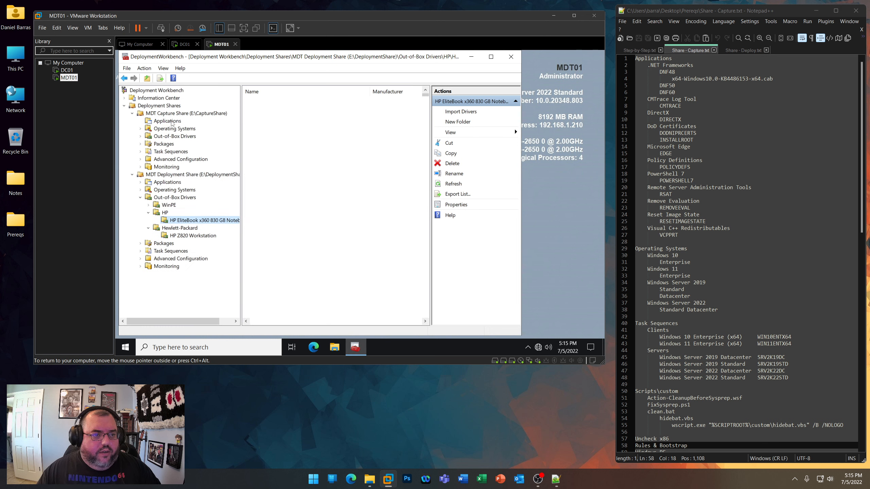
pyautogui.rightClick(172, 122)
pyautogui.click(187, 136)
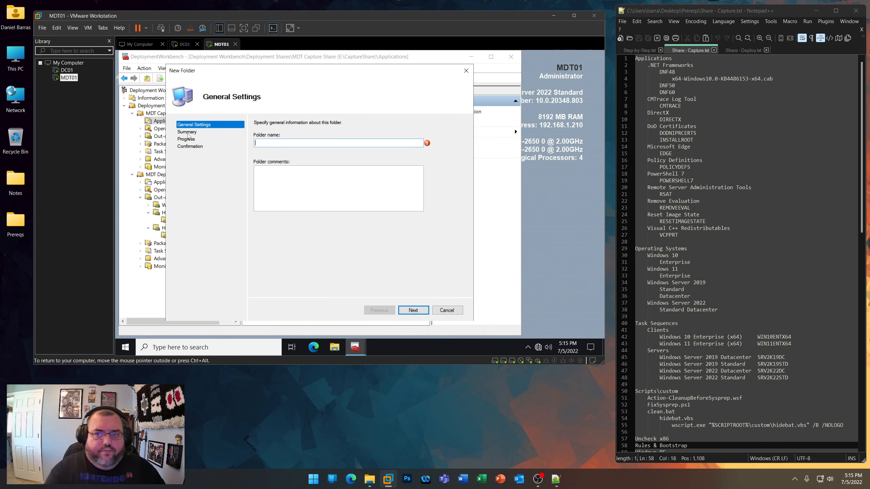
pyautogui.write('.NET Fra')
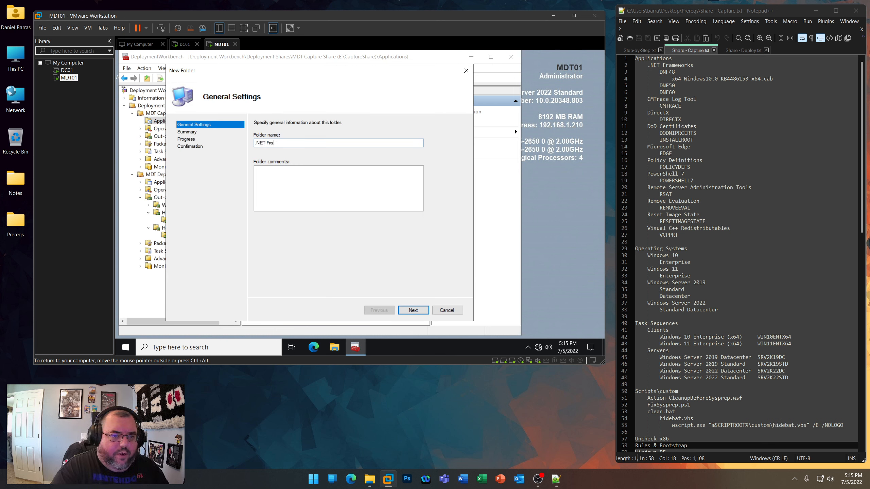
pyautogui.write('meworks')
pyautogui.press('Return')
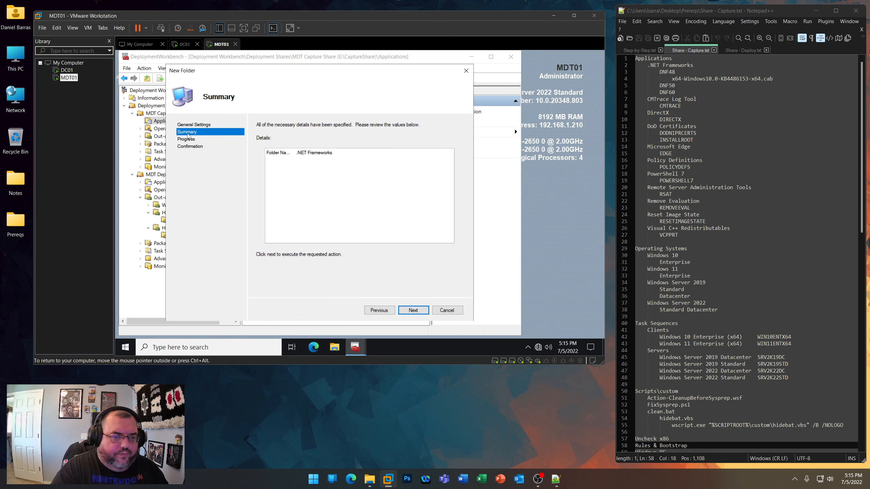
pyautogui.press('Return')
pyautogui.press('Return')
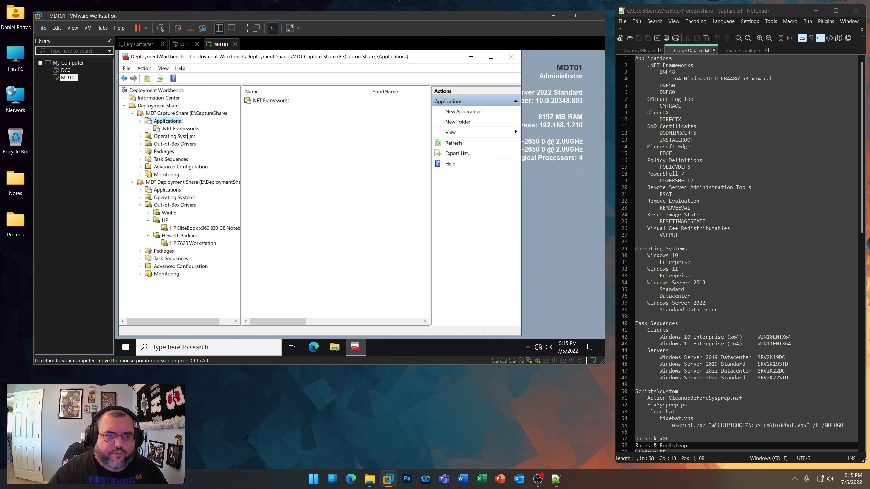
# - Create a folder named CMTrace Log Tool under Applications in the MDT Capture Share
pyautogui.rightClick(175, 122)
pyautogui.click(187, 134)
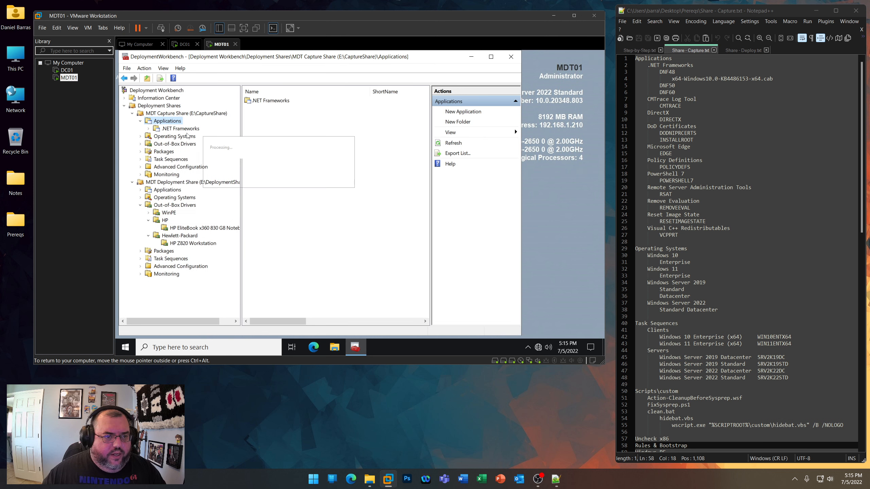
pyautogui.write('CMTrace Log Tool')
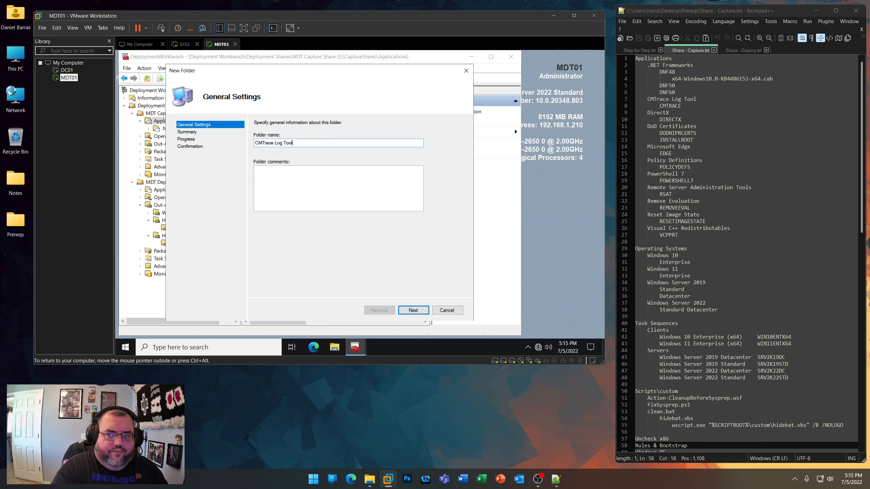
pyautogui.press('Return')
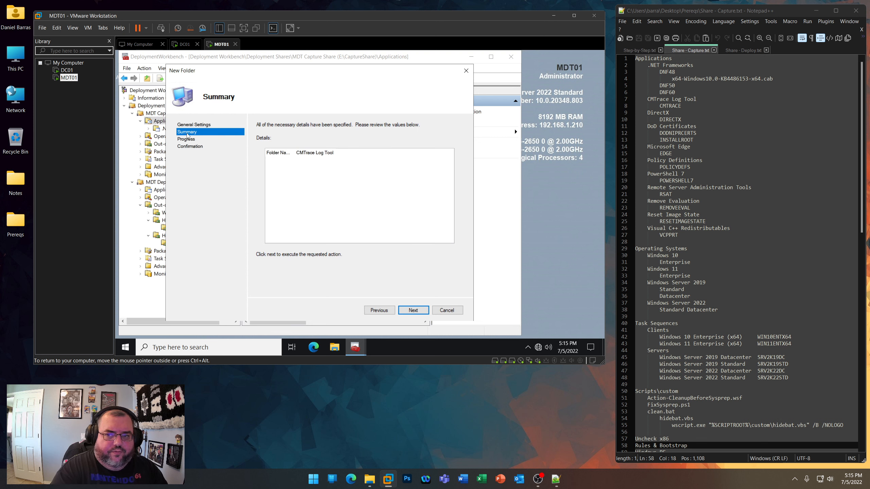
pyautogui.press('Return')
pyautogui.press('Return')
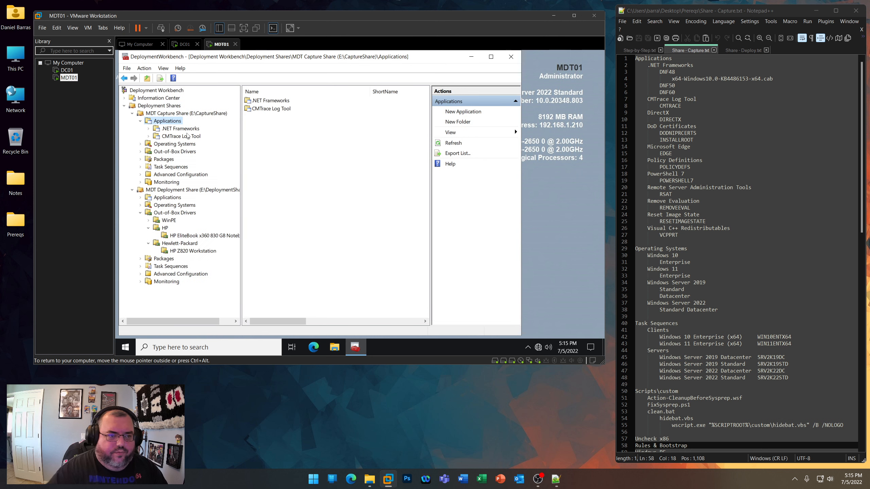
# - Create a folder named DirectX under Applications in the MDT Capture Share
pyautogui.rightClick(177, 122)
pyautogui.click(188, 135)
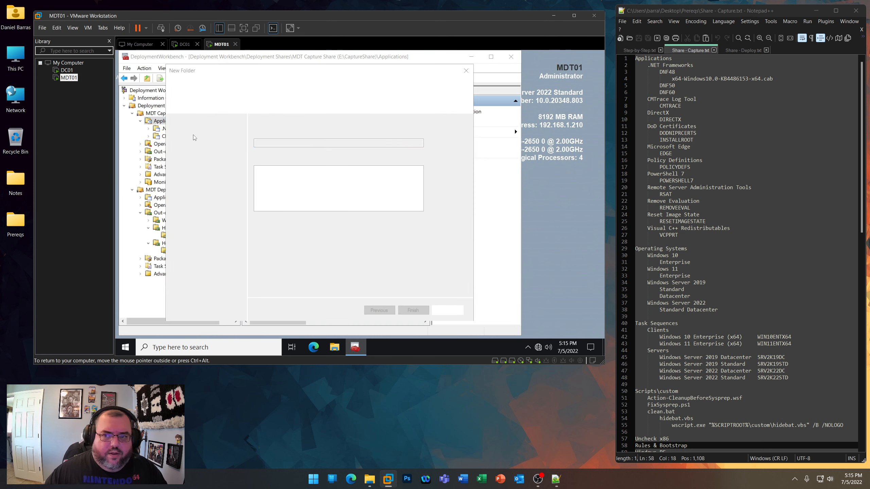
pyautogui.write('Dir')
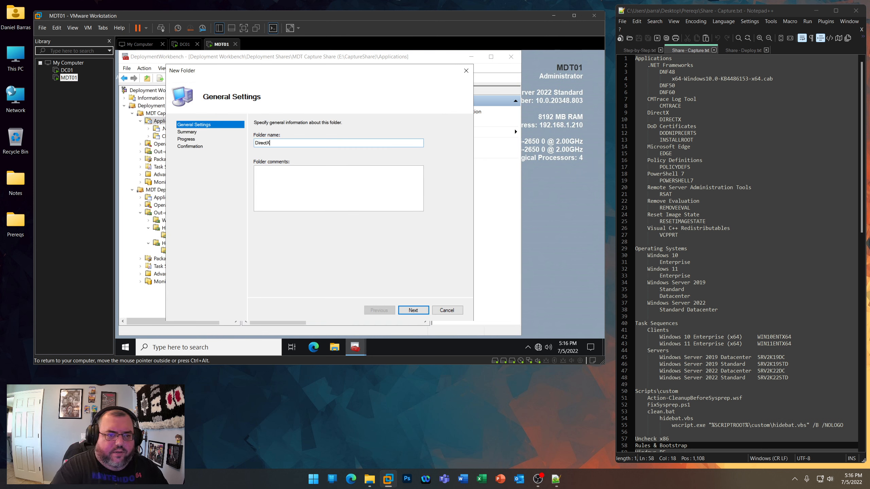
pyautogui.write('ectX')
pyautogui.press('Return')
pyautogui.press('Return')
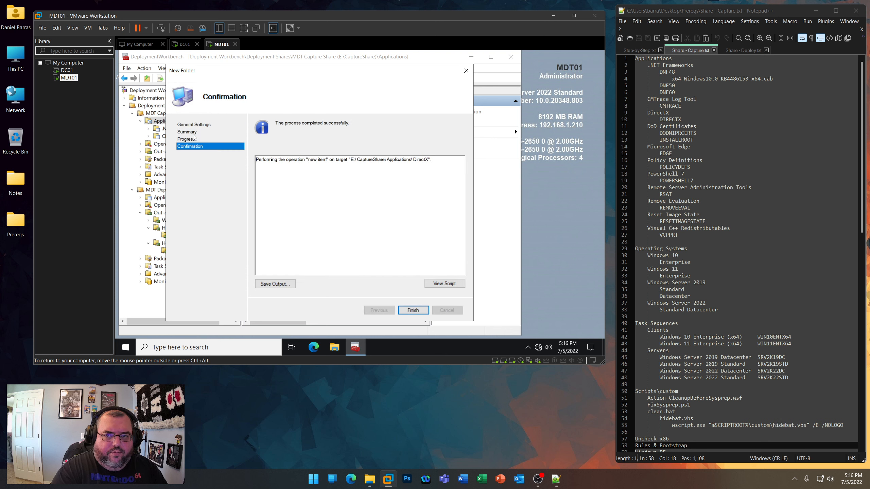
pyautogui.press('Return')
# - Create a folder named DoD Certificates under Applications in the MDT Capture Share
pyautogui.rightClick(177, 122)
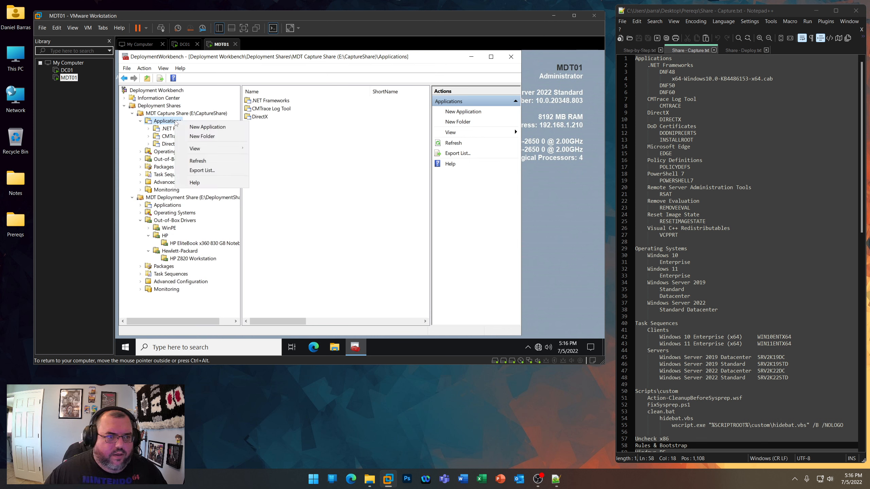
pyautogui.click(201, 137)
pyautogui.write('DoD ')
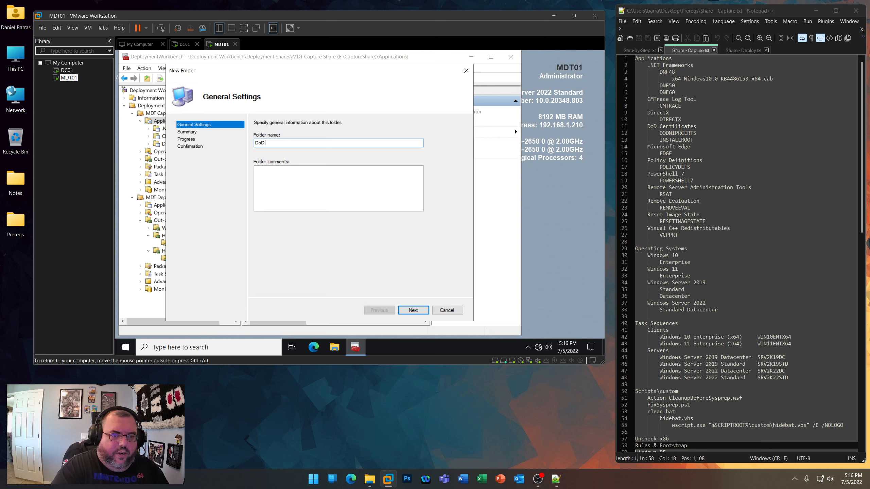
pyautogui.write('Certificates')
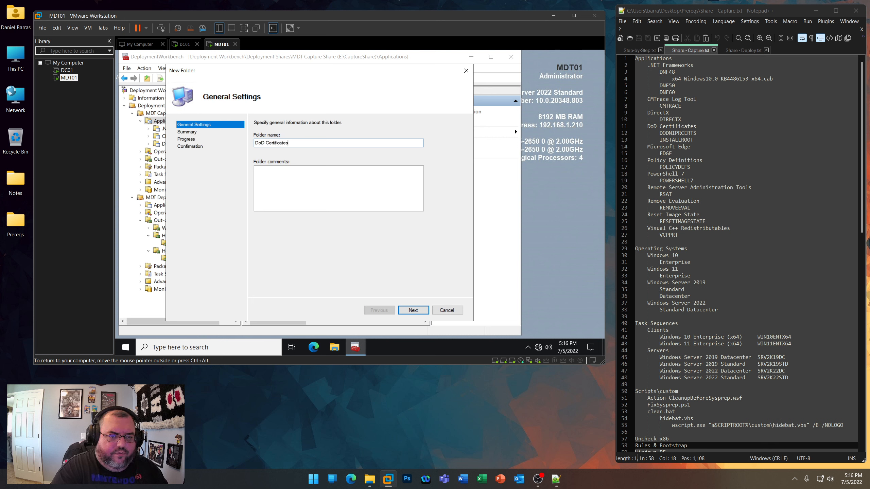
pyautogui.press('Return')
pyautogui.press('Return')
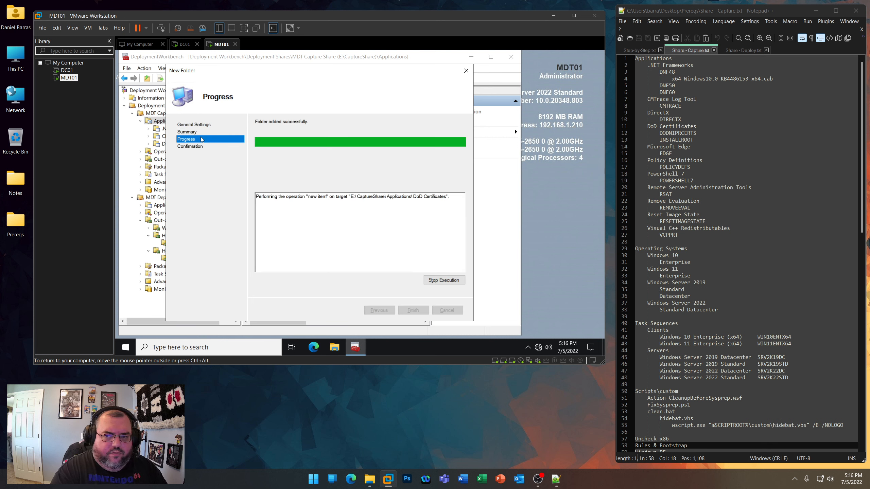
pyautogui.press('Return')
# - Create a folder named Microsoft Edge under Applications in the MDT Capture Share
pyautogui.rightClick(167, 127)
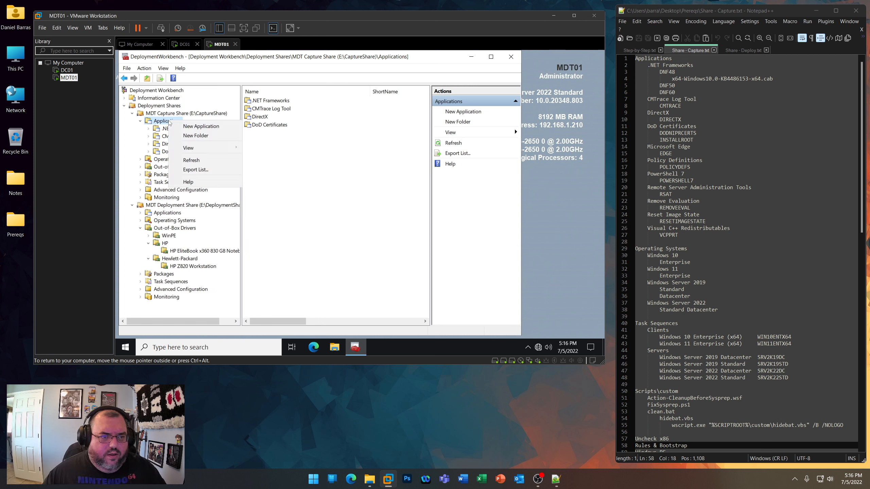
pyautogui.click(182, 137)
pyautogui.write('Micr')
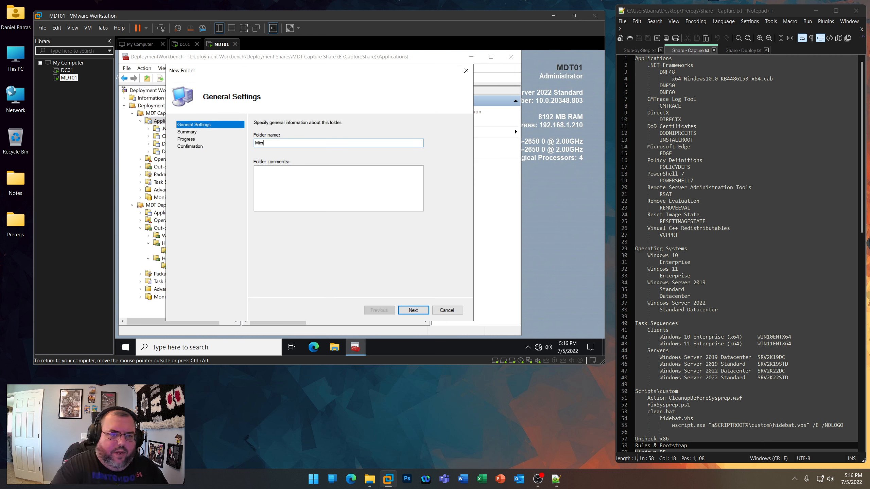
pyautogui.write('osoft Edge')
pyautogui.press('Return')
pyautogui.press('Return')
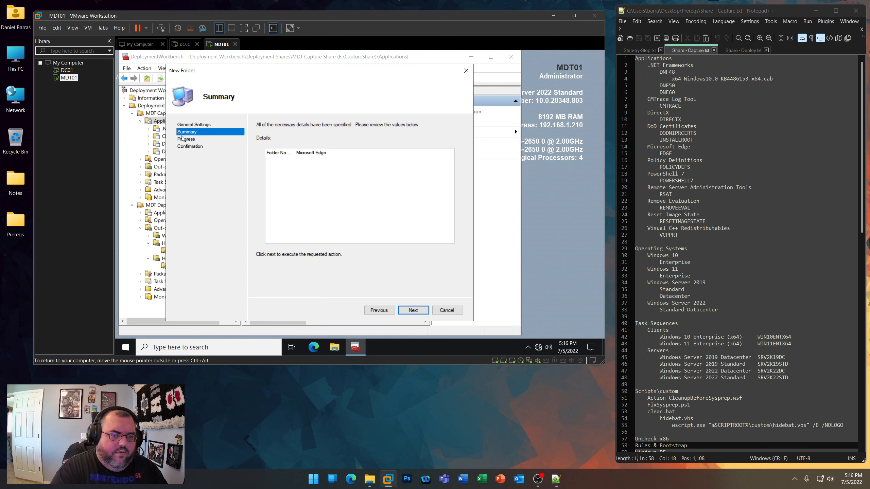
pyautogui.press('Return')
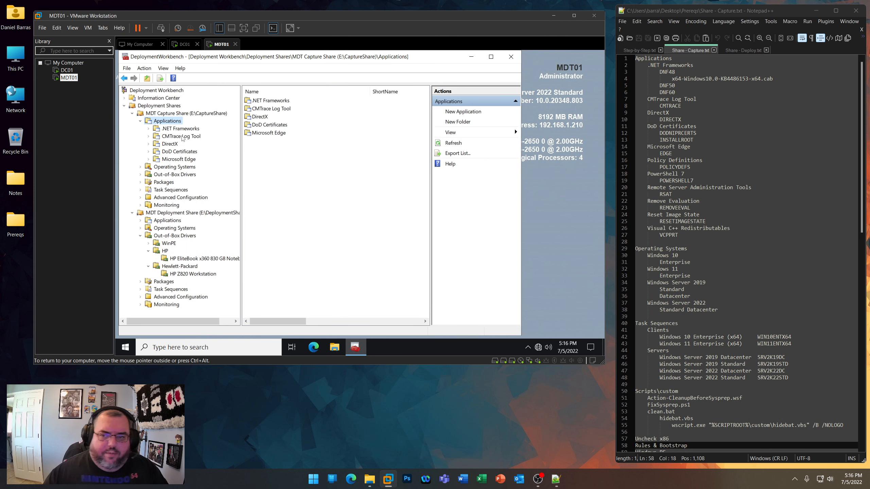
# - Mark Microsoft Edge in Share - Capture.txt and create a folder named Policy Definitions under the MDT Capture Share's Applications
pyautogui.moveTo(648, 147); pyautogui.dragTo(689, 147)
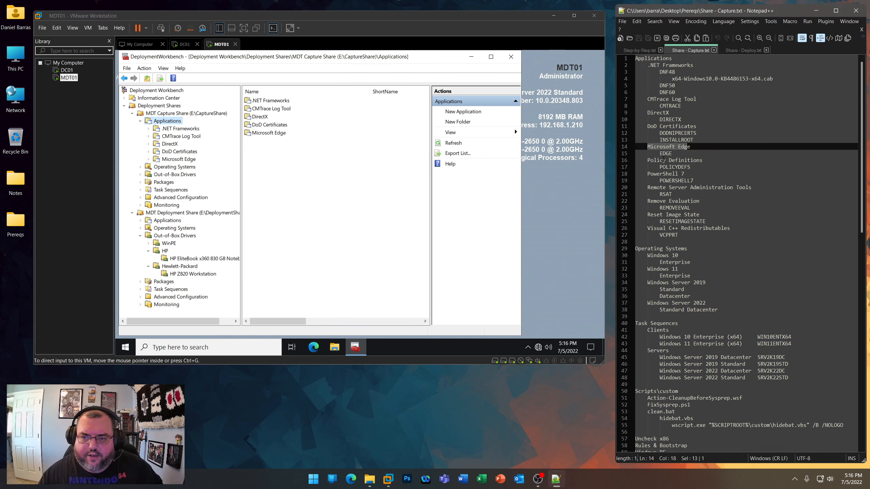
pyautogui.rightClick(167, 122)
pyautogui.click(188, 139)
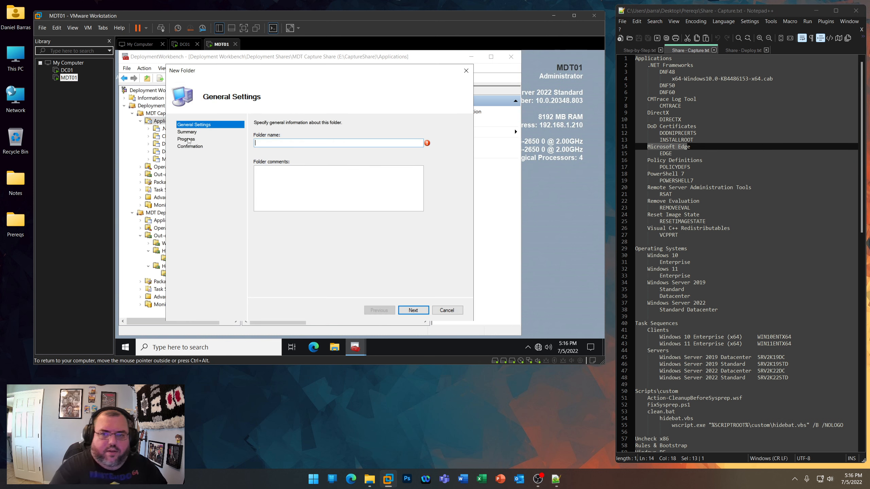
pyautogui.write('Policy Definitions')
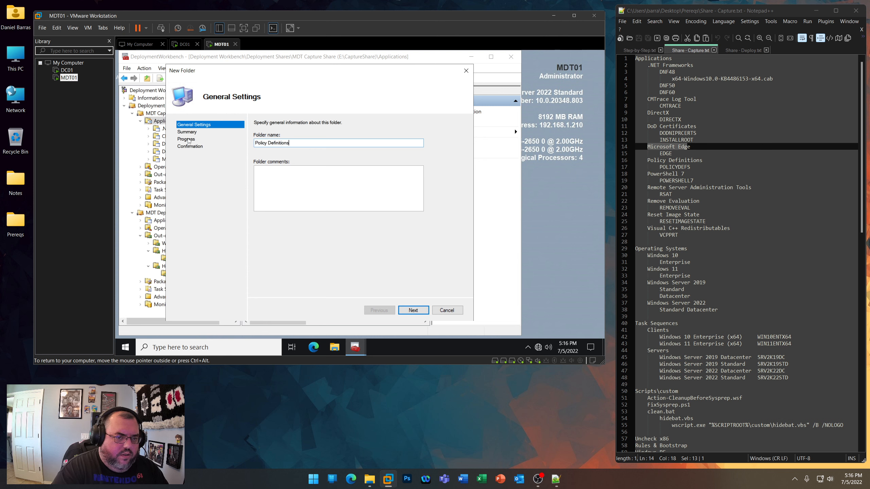
pyautogui.press('Return')
pyautogui.press('Return')
pyautogui.press('Return')
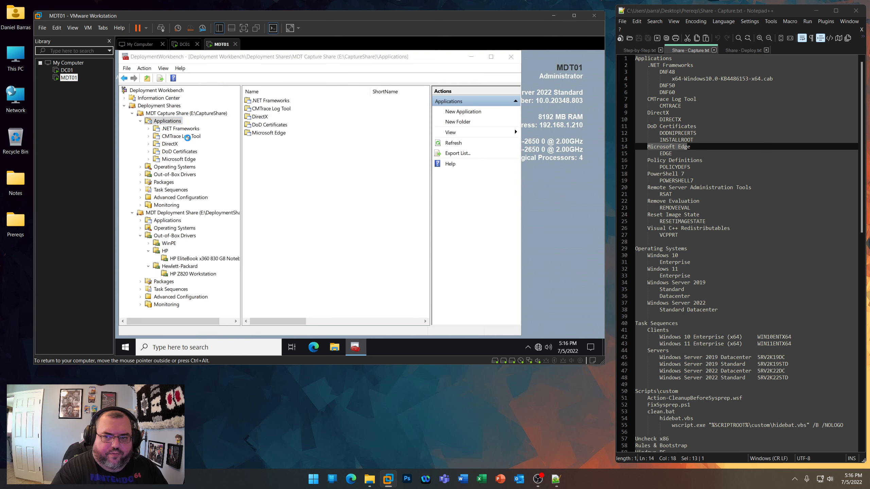
# - Create a folder named PowerShell 7 under Applications in the MDT Capture Share
pyautogui.rightClick(175, 122)
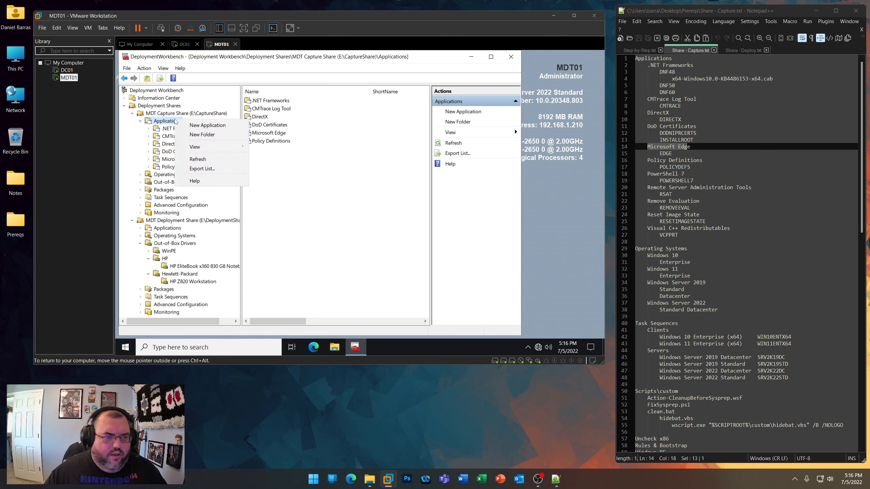
pyautogui.click(196, 135)
pyautogui.write('PowerShe')
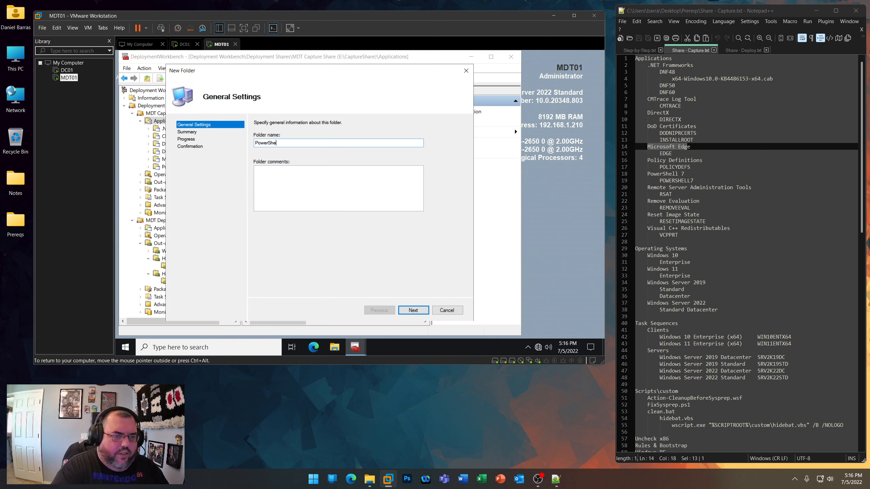
pyautogui.write('ll 7')
pyautogui.press('Return')
pyautogui.press('Return')
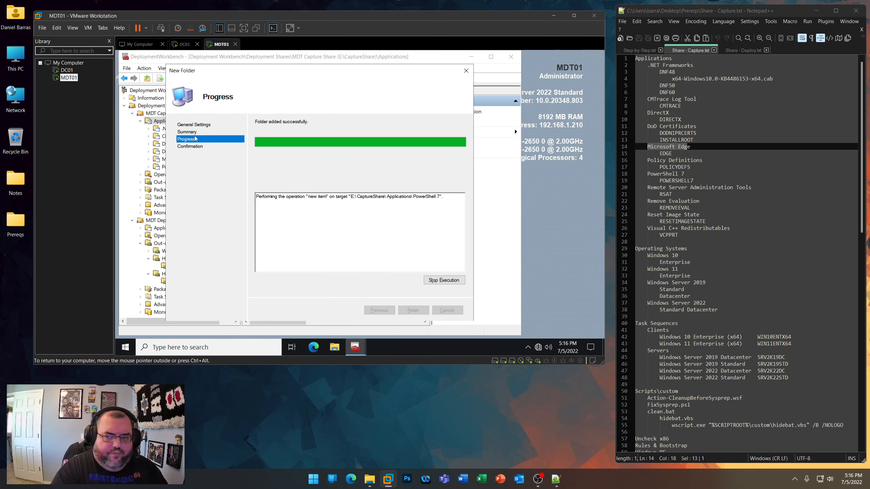
pyautogui.press('Return')
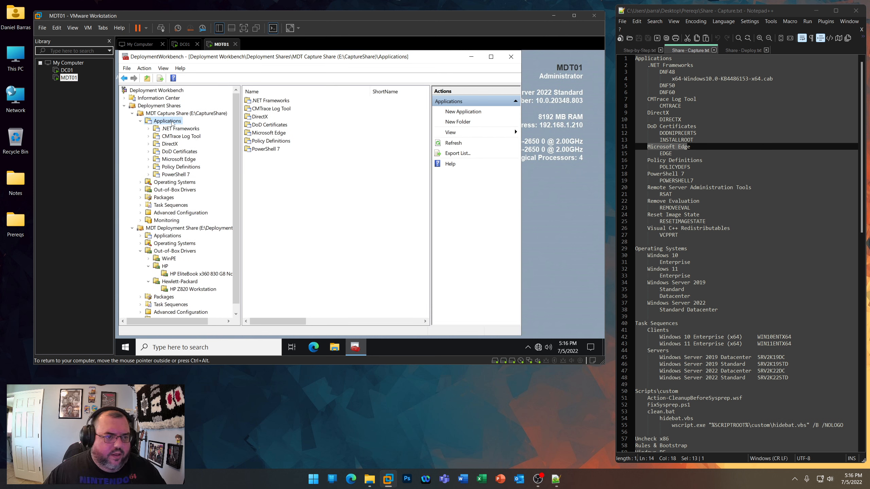
# - Create a folder named Remote Server Administration Tools under Applications in the MDT Capture Share
pyautogui.rightClick(172, 123)
pyautogui.click(196, 135)
pyautogui.write('Remo')
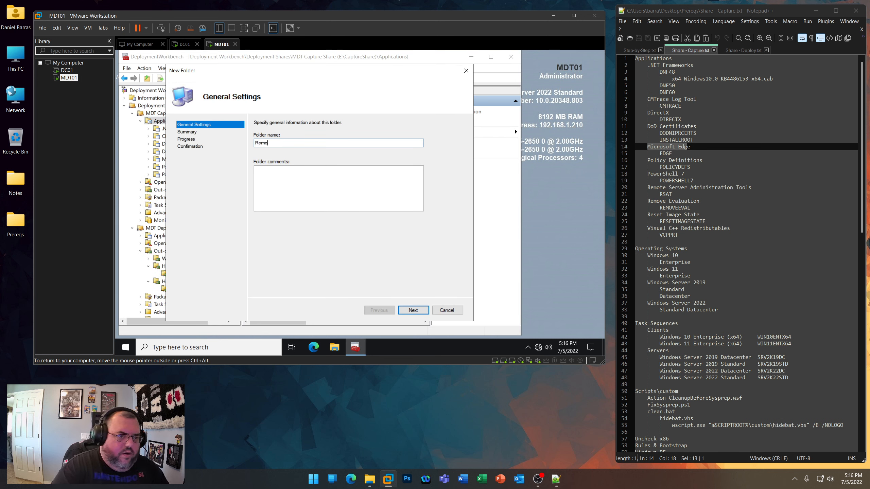
pyautogui.write('tte')
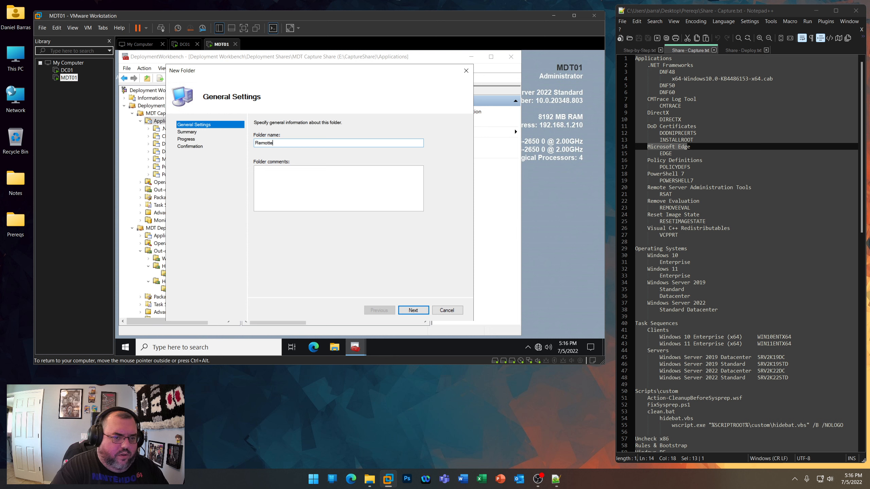
pyautogui.press('BackSpace')
pyautogui.press('BackSpace')
pyautogui.write('e Server Adm')
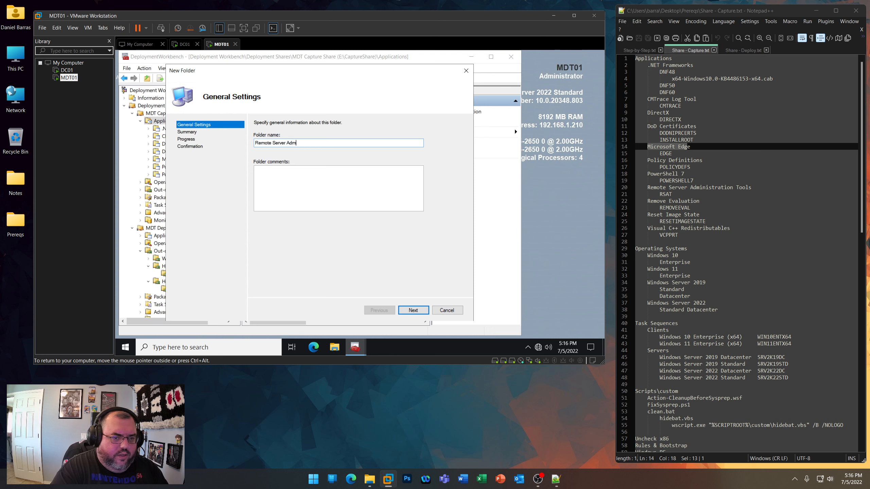
pyautogui.write('inistration Too')
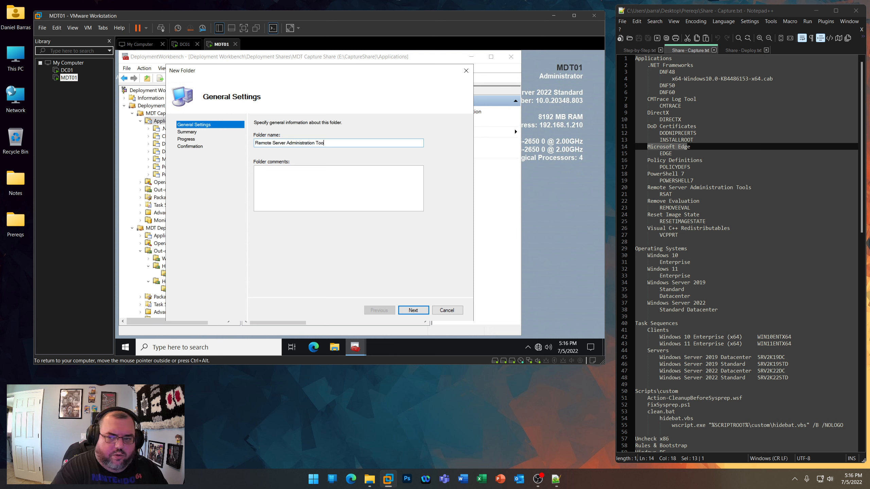
pyautogui.write('ls')
pyautogui.press('Return')
pyautogui.press('Return')
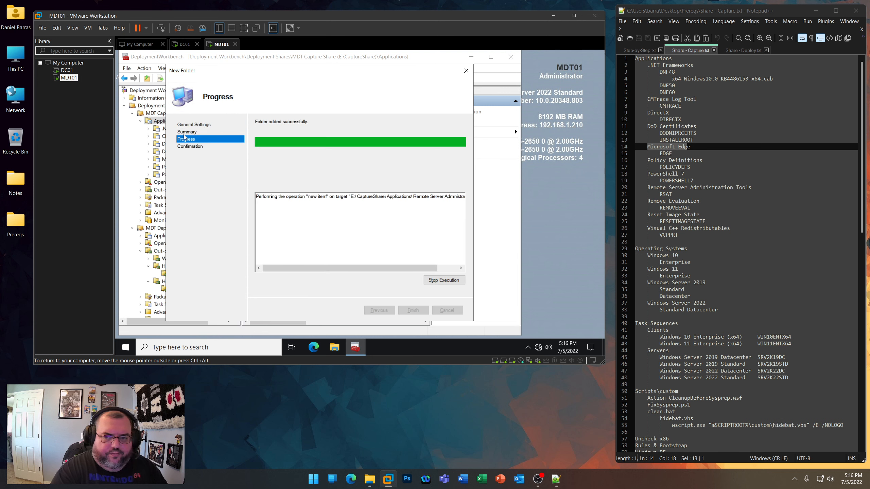
pyautogui.press('Return')
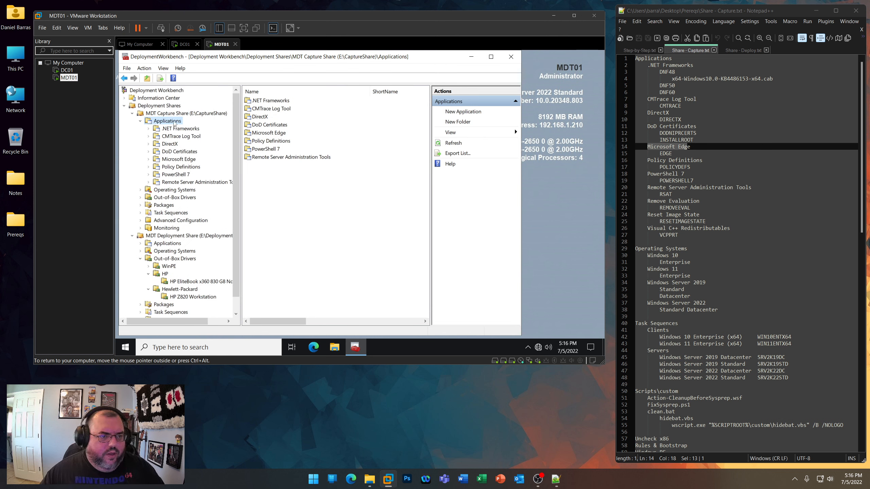
# - Create a folder named Remove Evaluation under Applications in the MDT Capture Share
pyautogui.rightClick(175, 123)
pyautogui.click(207, 135)
pyautogui.write('Remov')
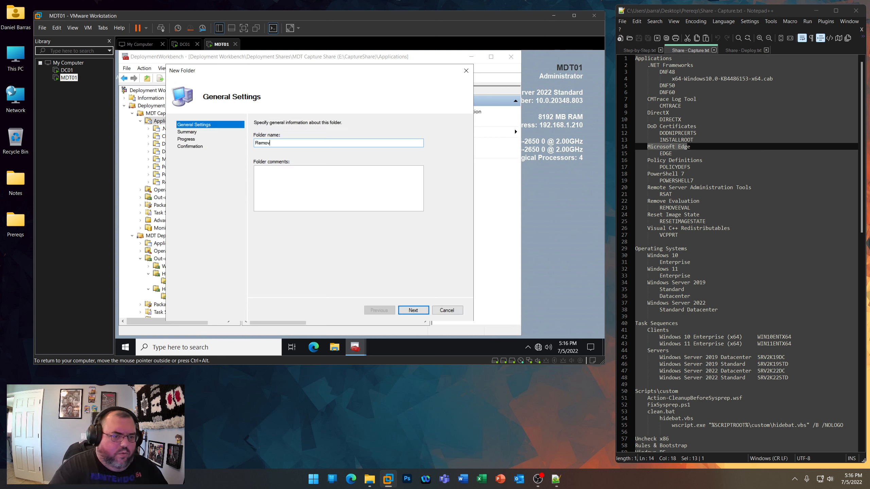
pyautogui.write('e Evaluation')
pyautogui.press('Return')
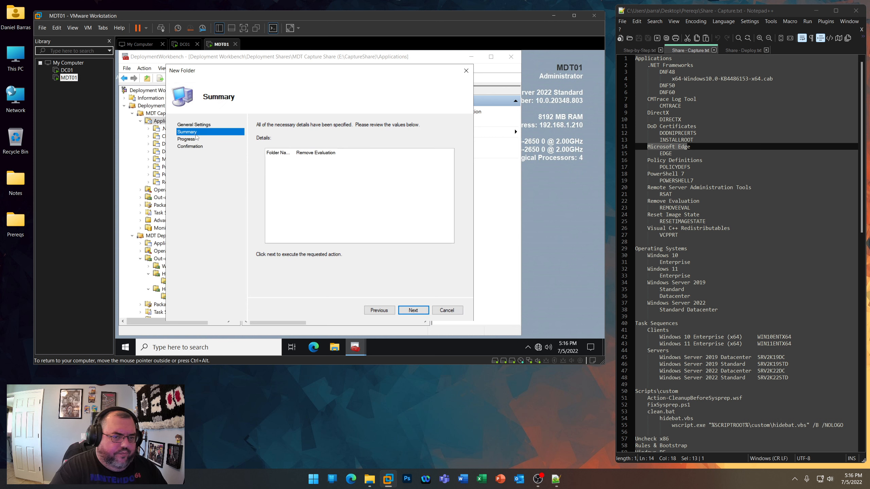
pyautogui.press('Return')
pyautogui.press('Return')
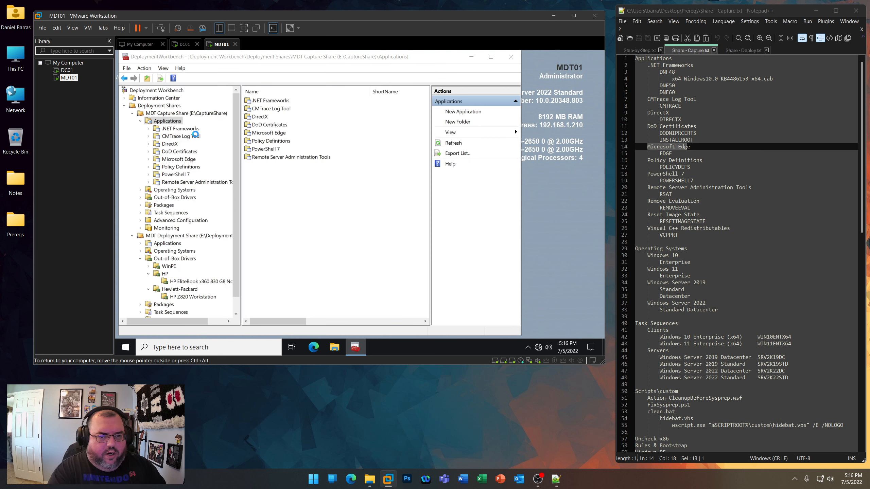
# - Create a folder named Reset Image State under Applications in the MDT Capture Share
pyautogui.rightClick(177, 124)
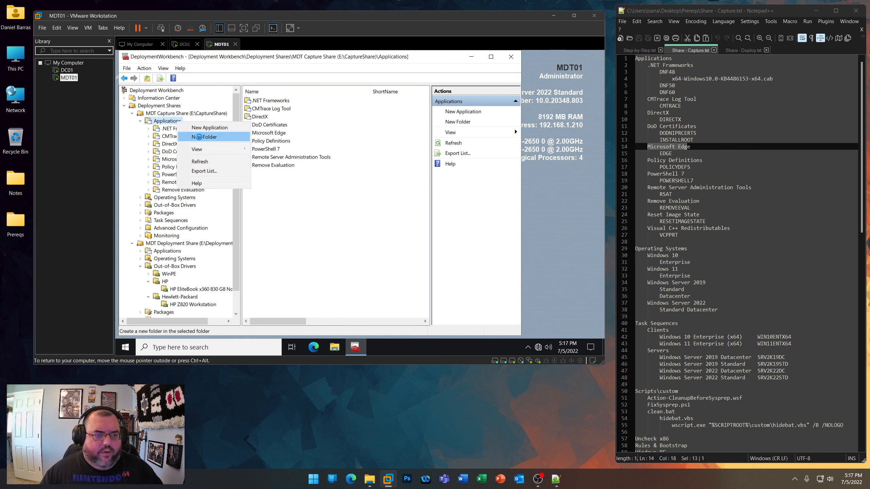
pyautogui.click(200, 137)
pyautogui.write('Rese')
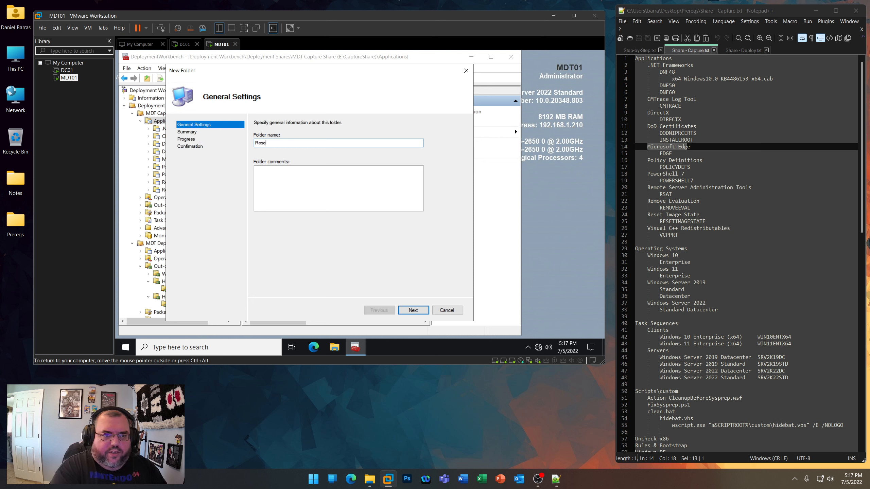
pyautogui.write('t IMag')
pyautogui.press('BackSpace')
pyautogui.press('BackSpace')
pyautogui.press('BackSpace')
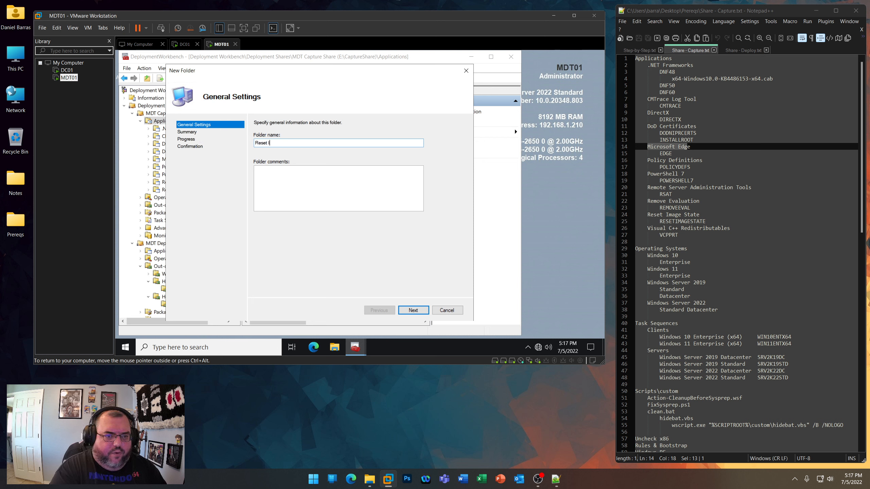
pyautogui.press('Return')
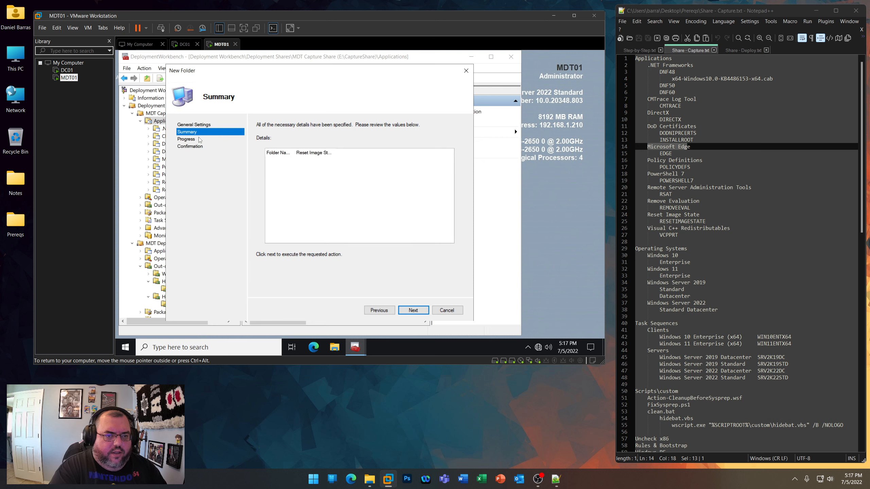
pyautogui.press('Return')
pyautogui.press('Return')
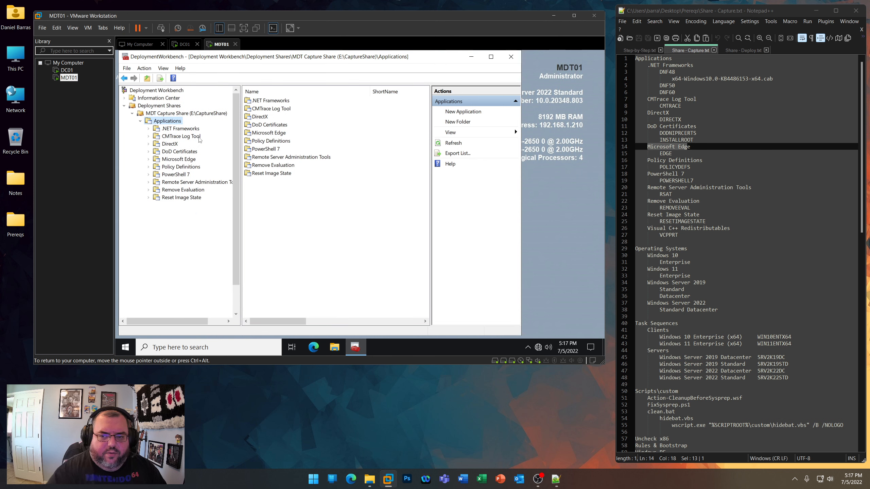
# - Create a folder named Visual C++ Redistributables under Applications in the MDT Capture Share
pyautogui.rightClick(173, 122)
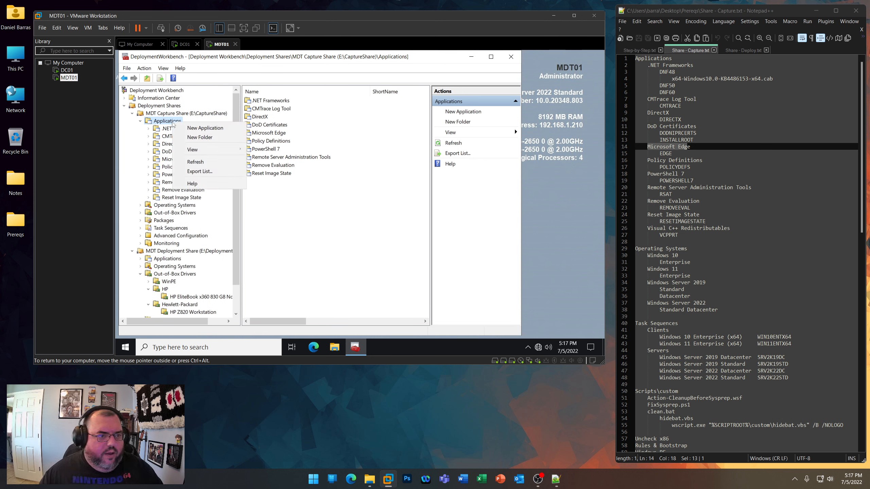
pyautogui.click(190, 137)
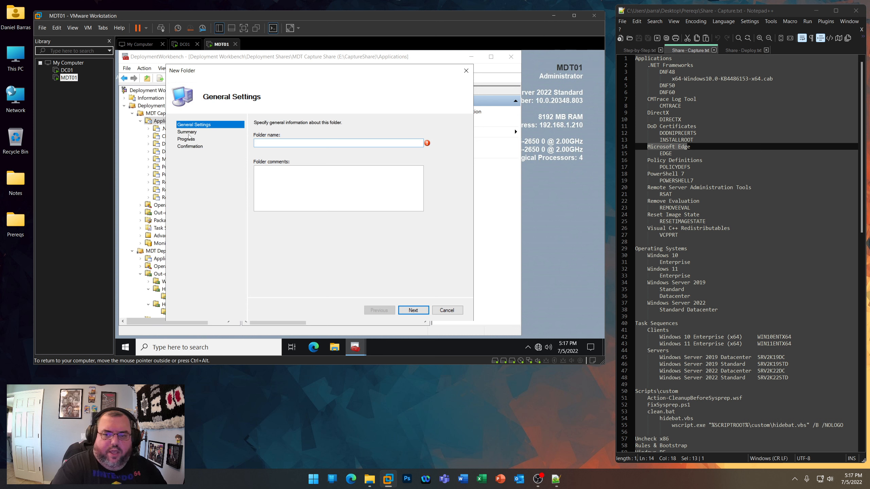
pyautogui.write('Visual C++ Re')
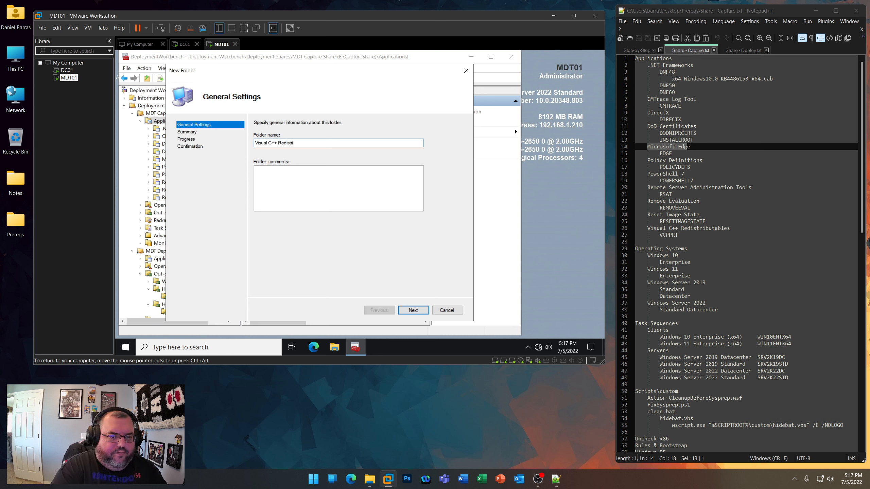
pyautogui.write('distributables')
pyautogui.press('Return')
pyautogui.press('Return')
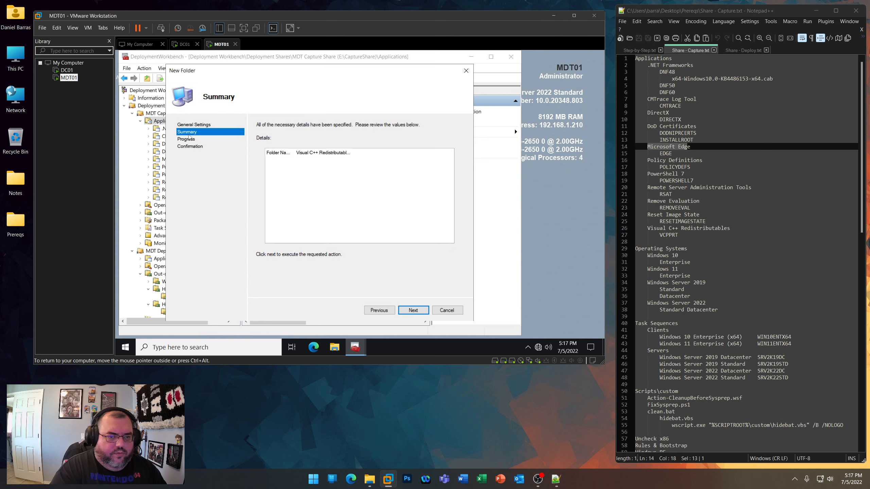
pyautogui.press('Return')
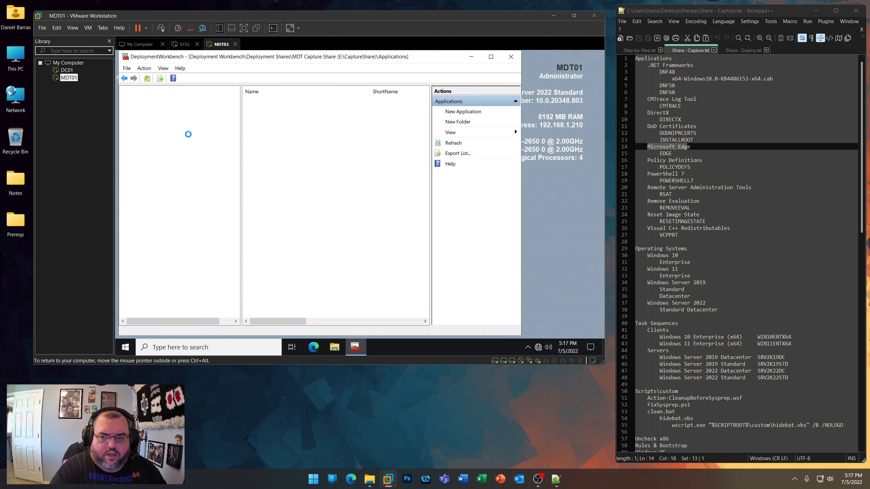
# - Show Share - Deploy.txt, and collapse the MDT Capture Share and the MDT Deployment Share's Out-of-Box Drivers in the Deployment Workbench tree
pyautogui.click(132, 113)
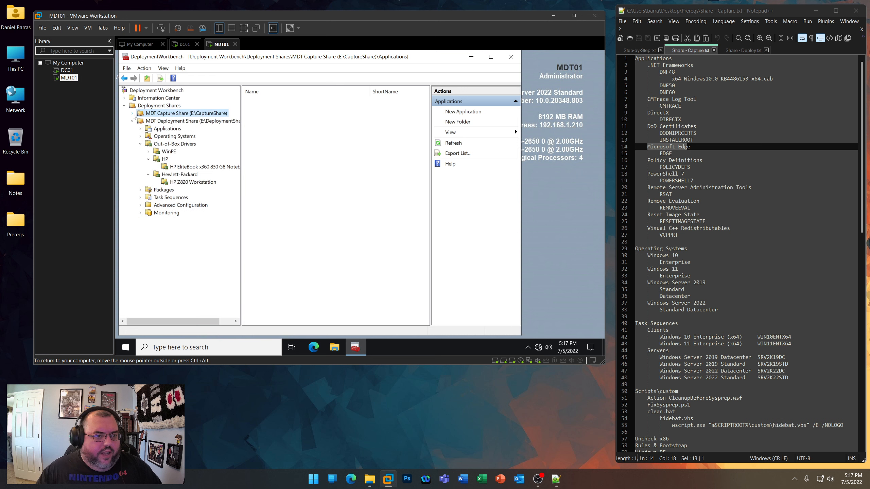
pyautogui.click(741, 52)
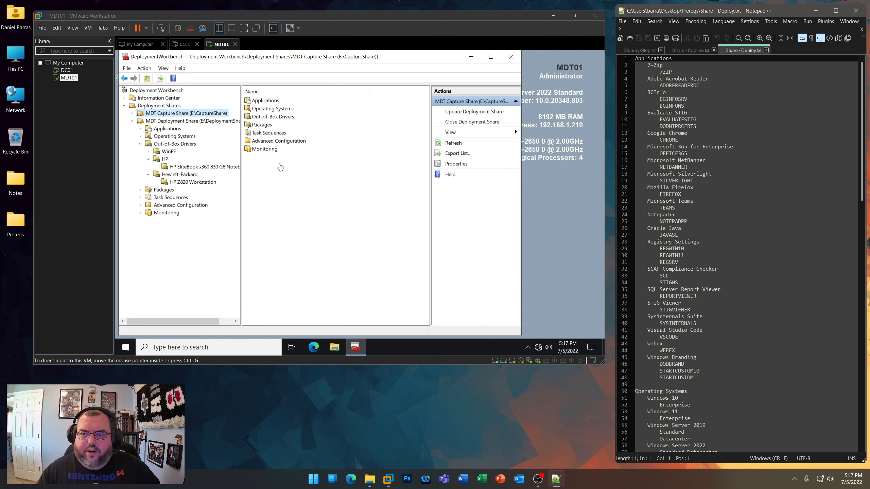
pyautogui.click(213, 229)
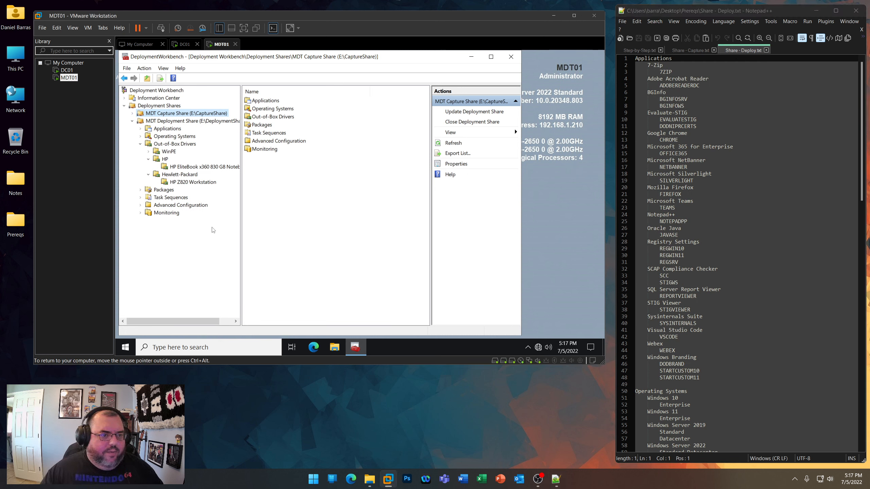
pyautogui.click(141, 144)
# - Create a folder named 7-Zip under Applications in the MDT Deployment Share
pyautogui.rightClick(170, 129)
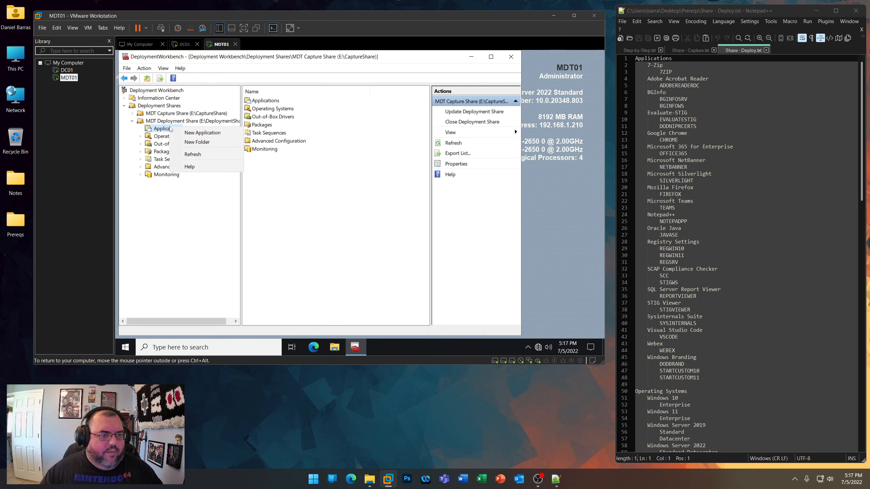
pyautogui.click(197, 141)
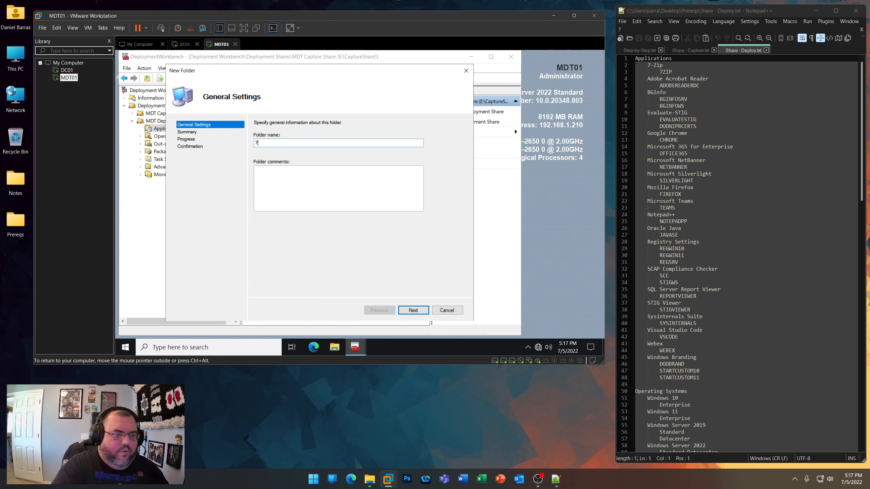
pyautogui.write('7-Zip')
pyautogui.press('Return')
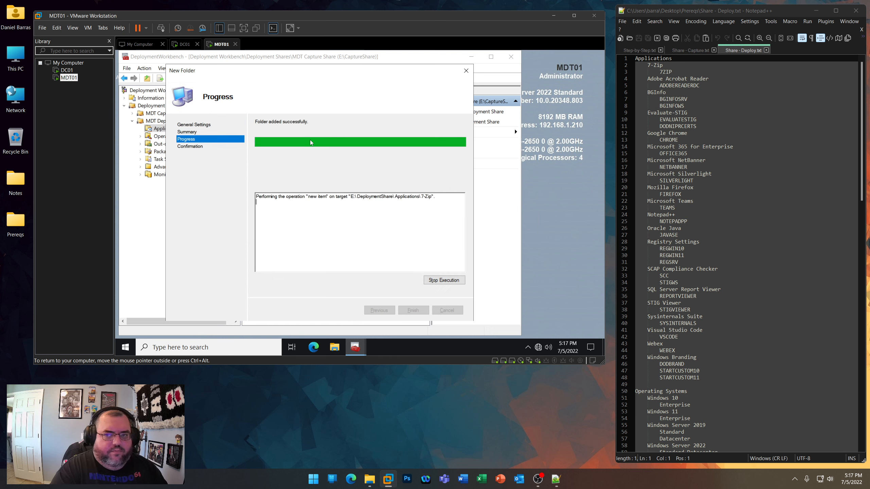
pyautogui.press('Return')
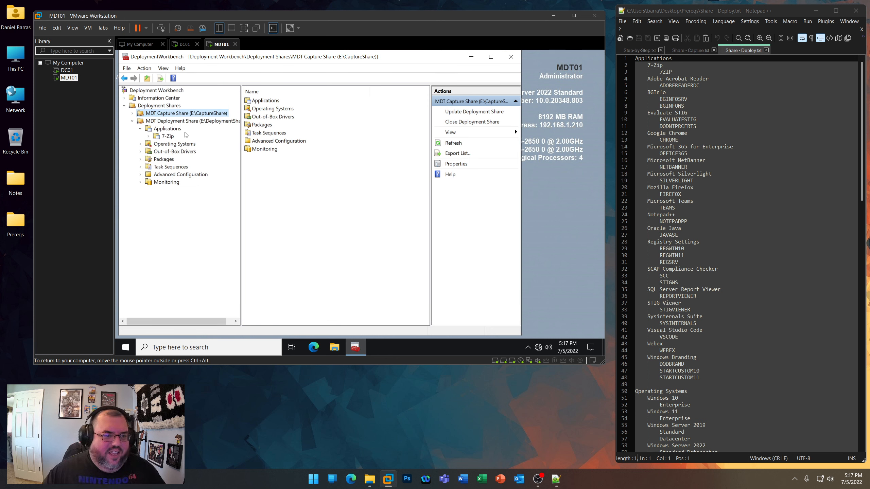
# - Create a folder named Adobe Acrobat Reader under Applications in the MDT Deployment Share
pyautogui.rightClick(174, 131)
pyautogui.click(192, 144)
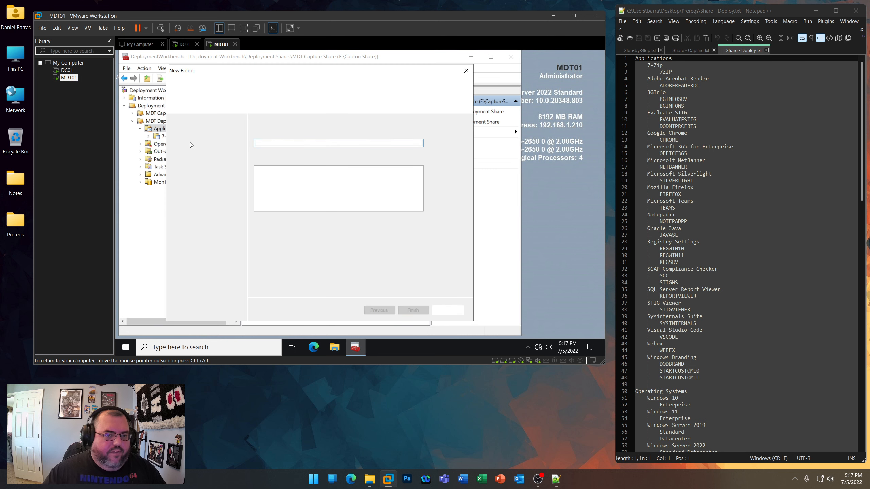
pyautogui.write('Adobe Acrobat Read')
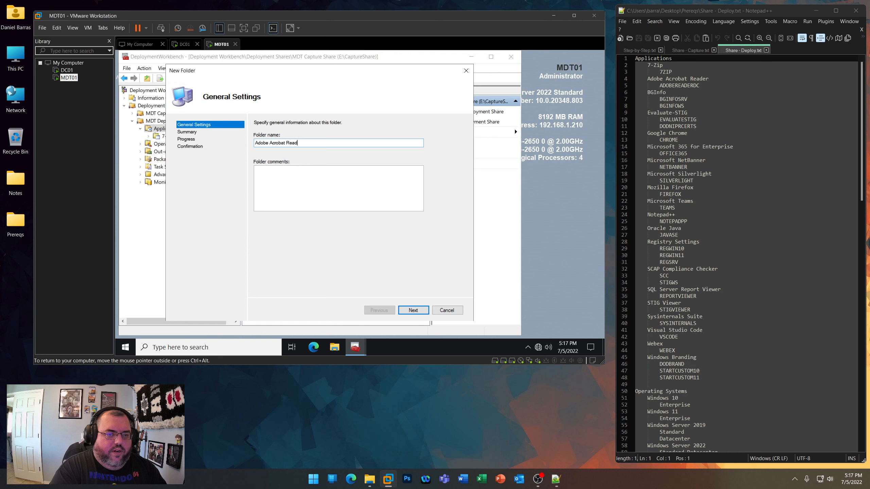
pyautogui.write('er')
pyautogui.press('Return')
pyautogui.press('Return')
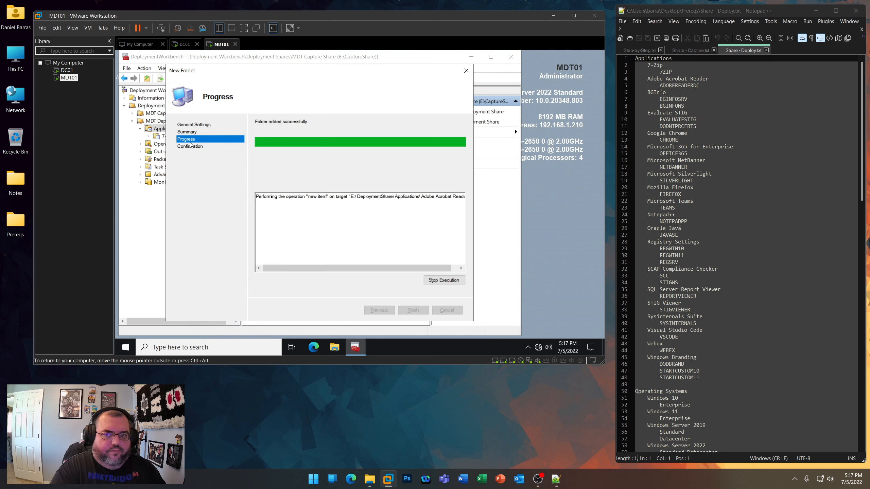
pyautogui.press('Return')
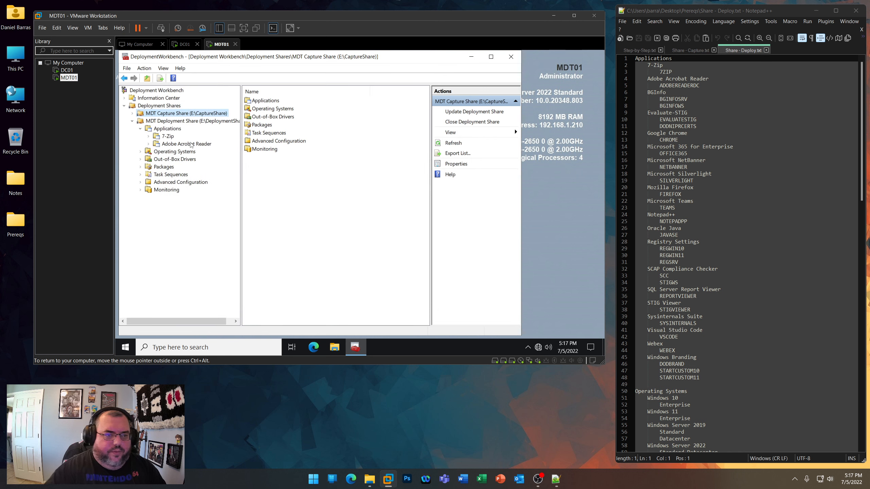
# - Create a folder named BGInfo under Applications in the MDT Deployment Share
pyautogui.rightClick(164, 129)
pyautogui.click(188, 144)
pyautogui.write('BGInf')
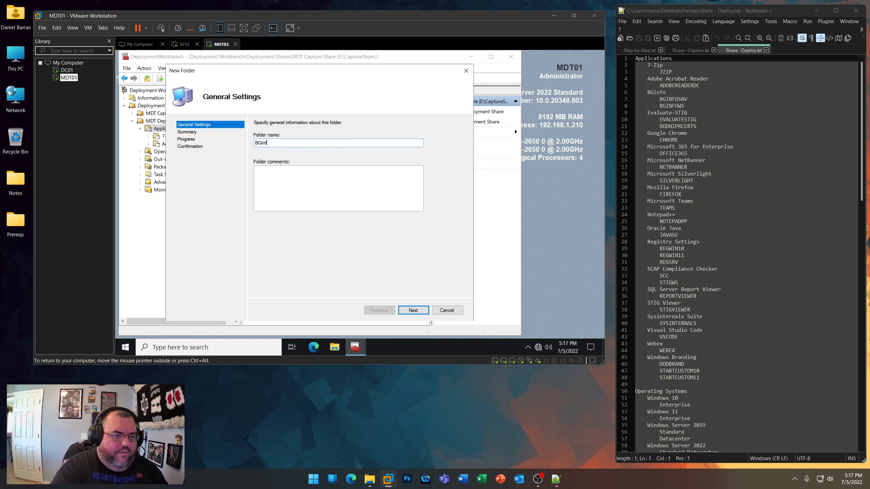
pyautogui.write('o')
pyautogui.press('Return')
pyautogui.press('Return')
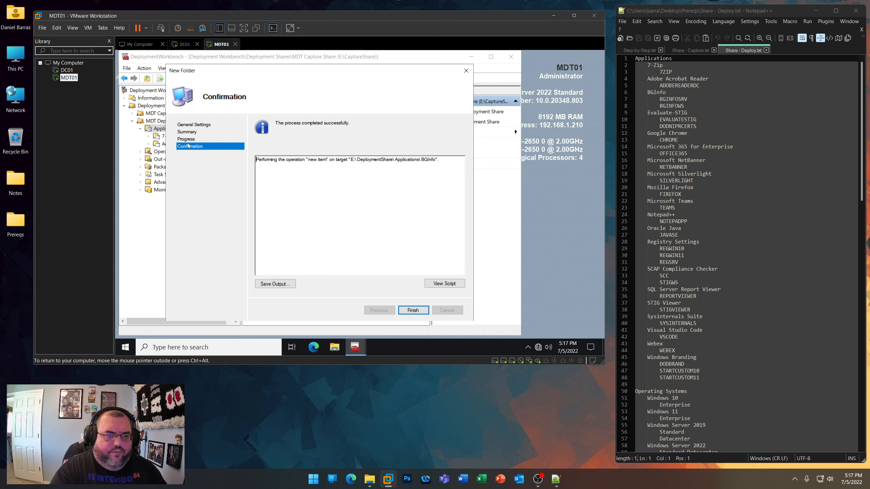
pyautogui.press('Return')
# - Create a folder named Evaluate-STIG under Applications in the MDT Deployment Share
pyautogui.rightClick(171, 129)
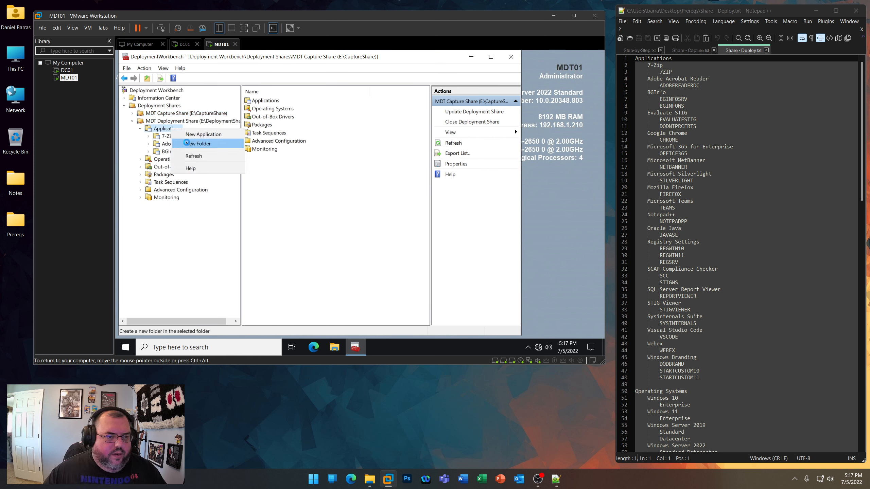
pyautogui.click(187, 144)
pyautogui.write('Evaluate')
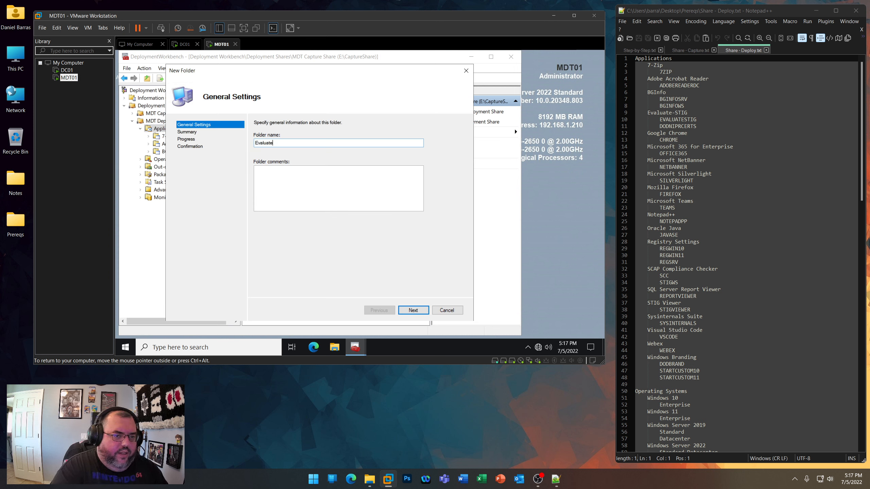
pyautogui.write('-STIG')
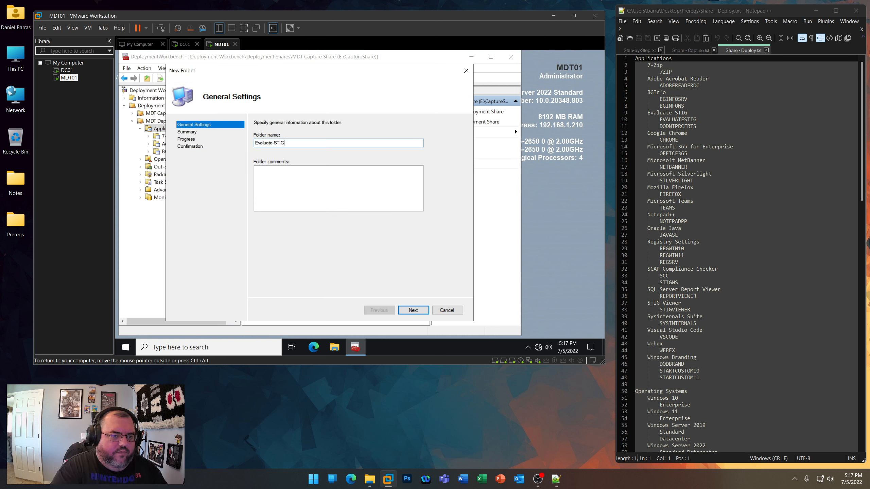
pyautogui.press('Return')
pyautogui.press('Return')
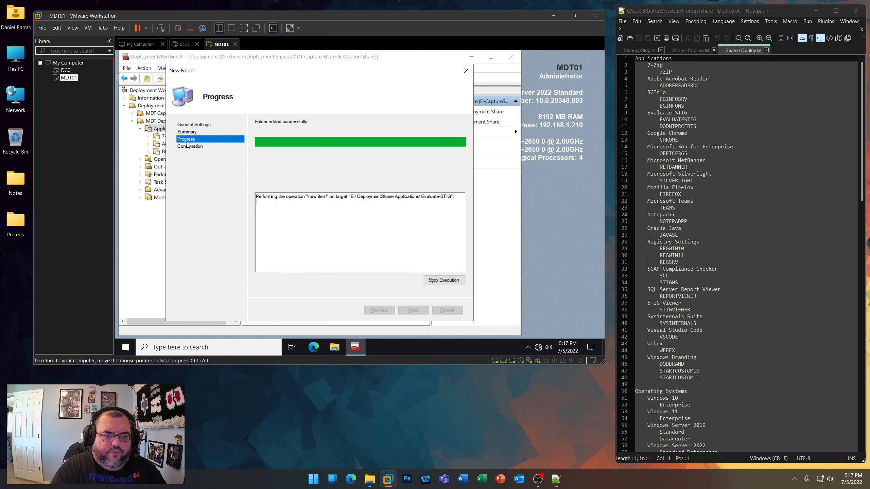
pyautogui.press('Return')
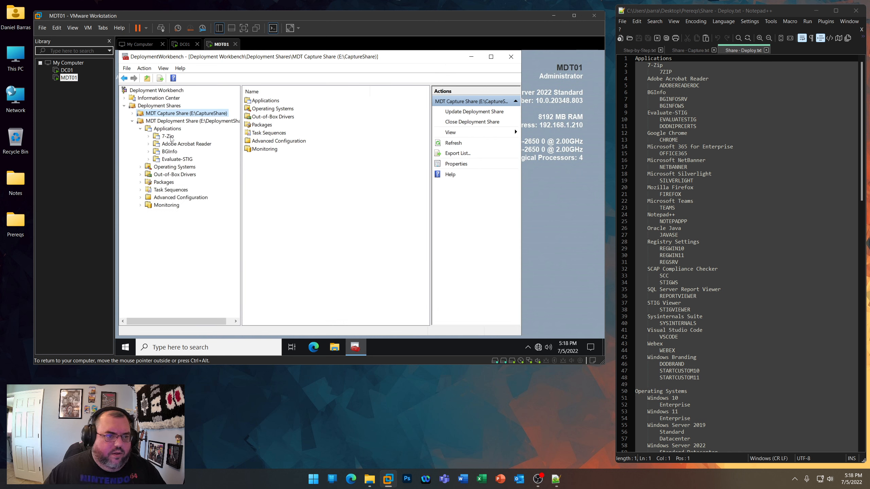
# - Create a folder named Google Chrome under Applications in the MDT Deployment Share
pyautogui.rightClick(172, 132)
pyautogui.click(192, 142)
pyautogui.write('Goo')
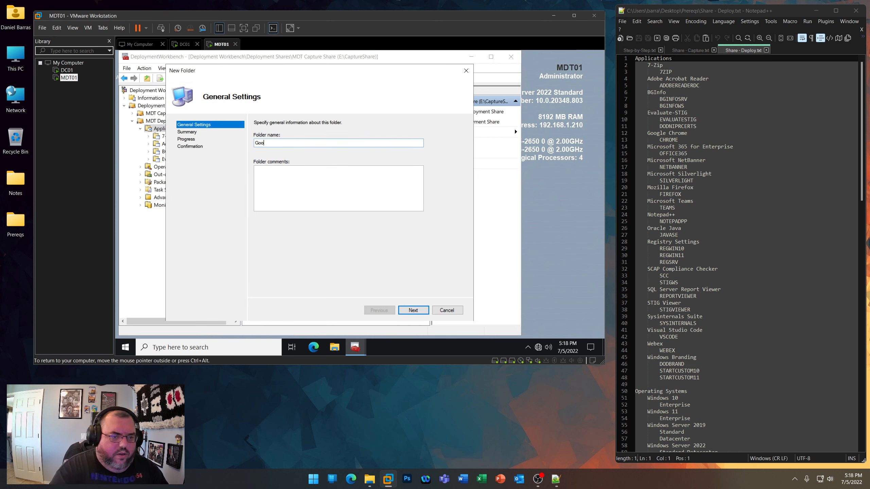
pyautogui.write('gle Chrome')
pyautogui.press('Return')
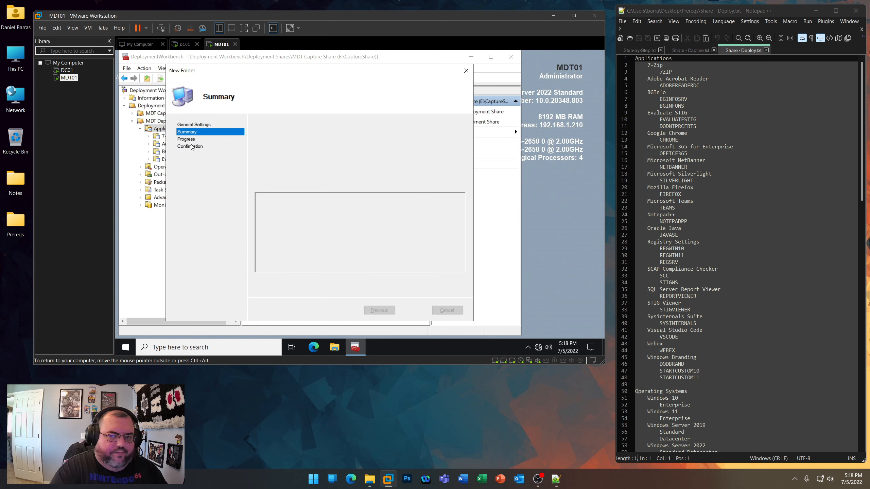
pyautogui.press('Return')
pyautogui.press('Return')
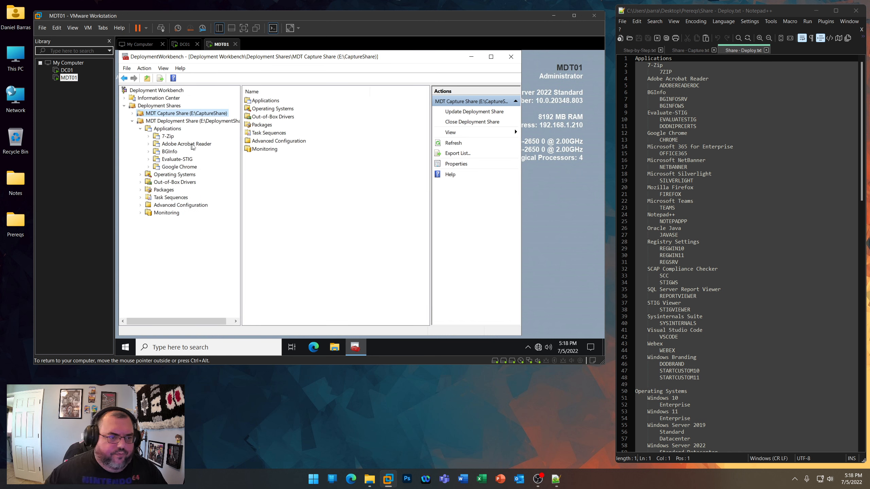
# - Create a folder named Microsoft 365 for Enterprise under Applications in the MDT Deployment Share
pyautogui.rightClick(173, 129)
pyautogui.click(190, 143)
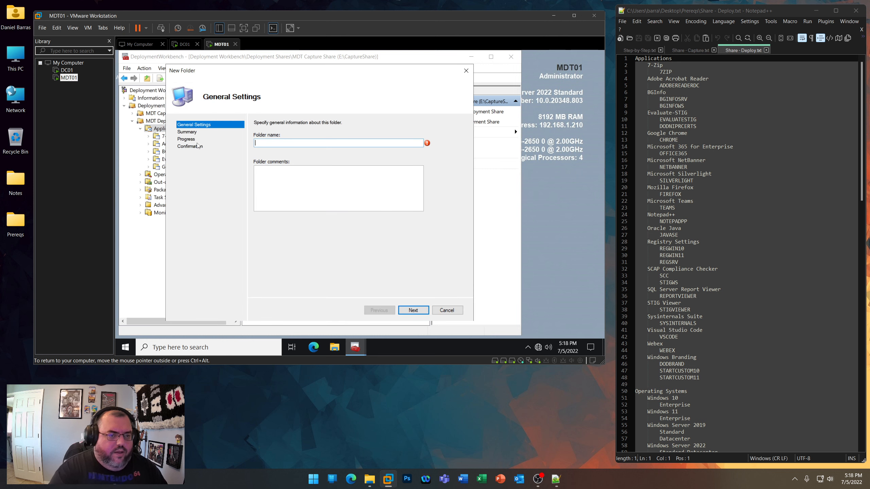
pyautogui.write('Mic')
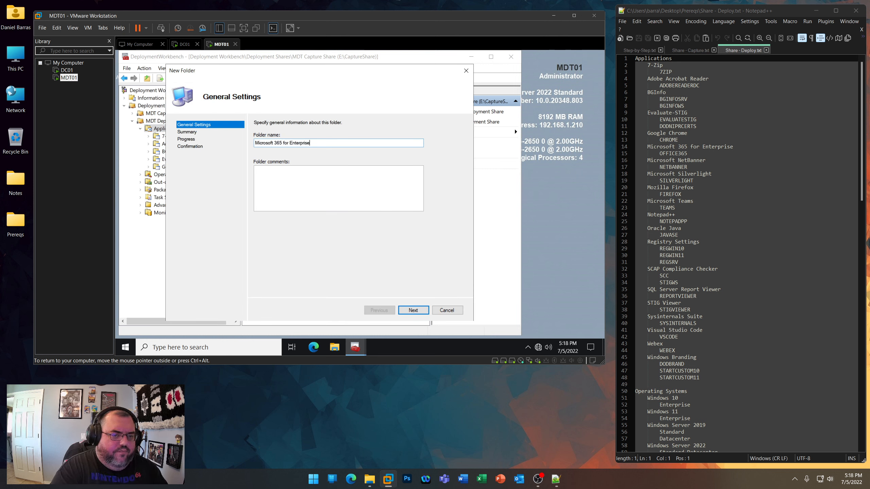
pyautogui.write('rosoft 365 for Enterprise')
pyautogui.press('Return')
pyautogui.press('Return')
pyautogui.press('Return')
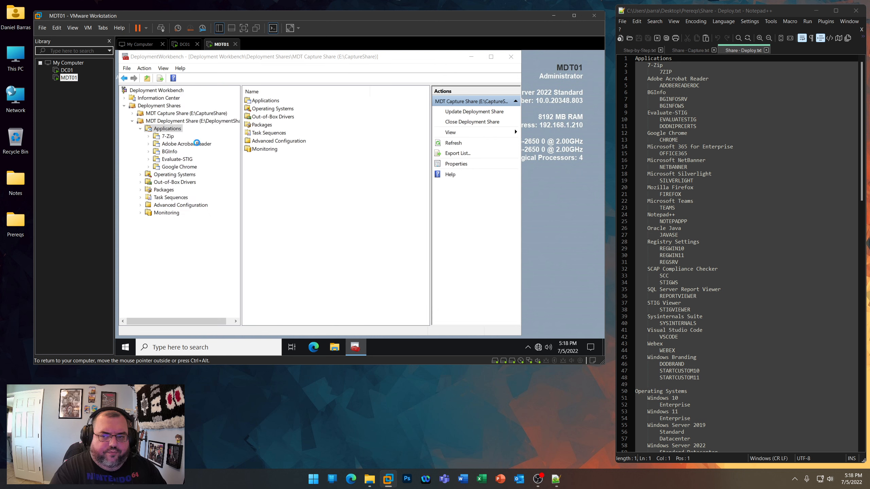
# - Create a folder named Microsoft NetBanner under Applications in the MDT Deployment Share
pyautogui.rightClick(170, 132)
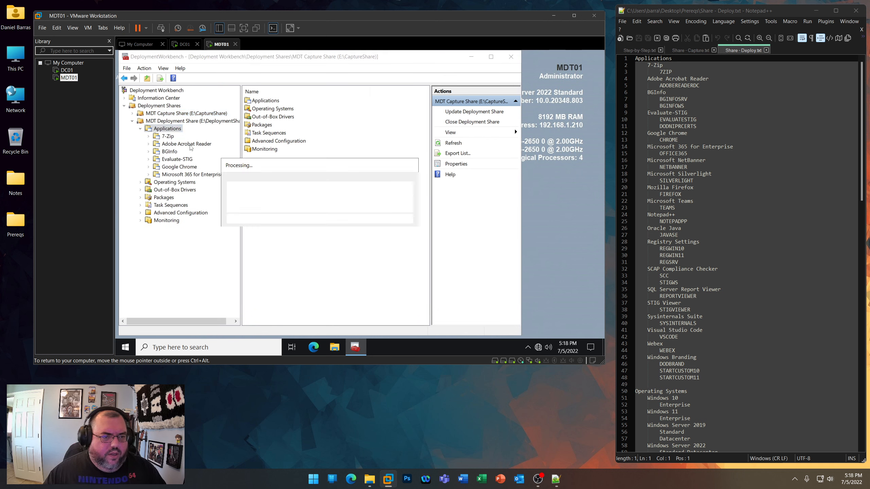
pyautogui.click(190, 144)
pyautogui.write('Microsoft')
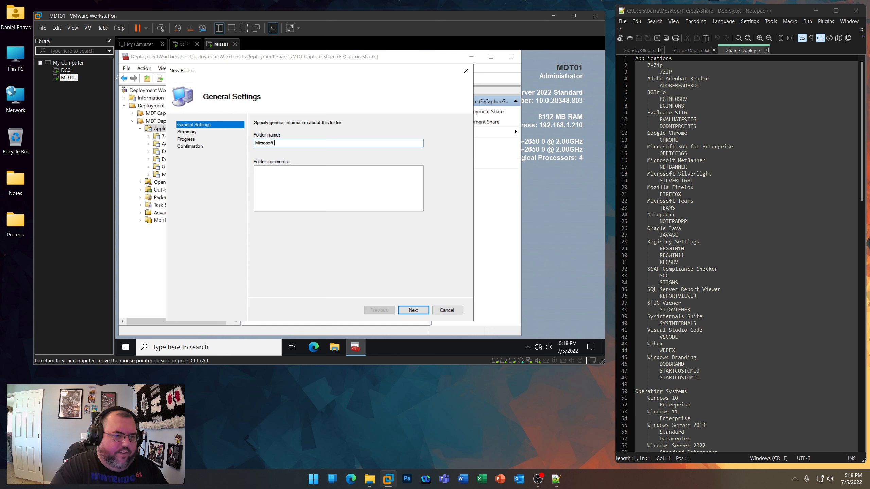
pyautogui.write(' NetBanner')
pyautogui.press('Return')
pyautogui.press('Return')
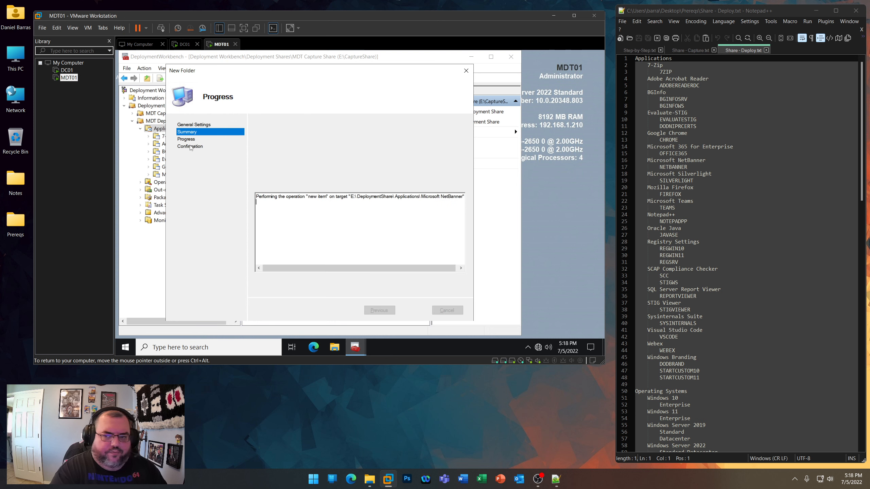
pyautogui.press('Return')
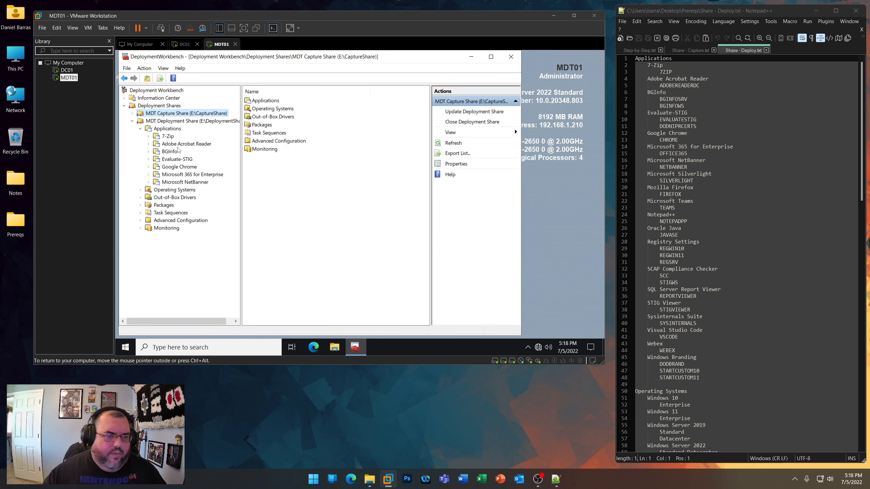
# - Create a folder named Microsoft Silverlight under Applications in the MDT Deployment Share
pyautogui.rightClick(168, 132)
pyautogui.click(191, 146)
pyautogui.write('M')
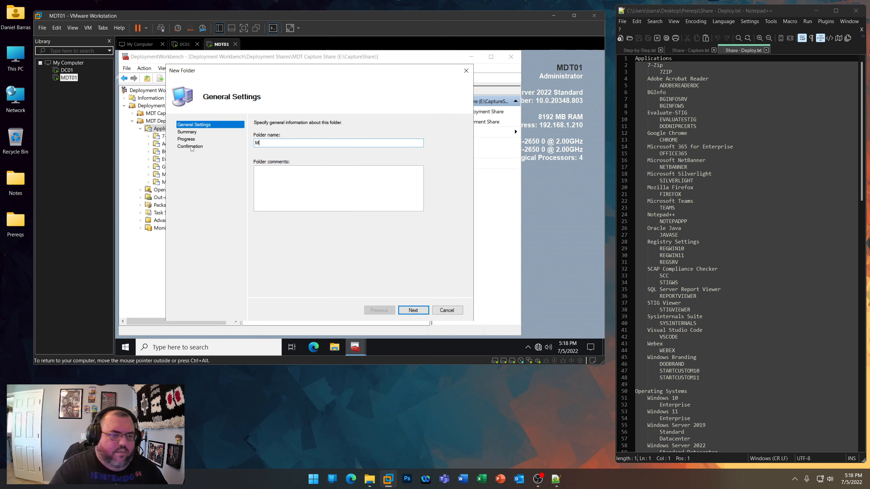
pyautogui.write('icrtosoft')
pyautogui.press('BackSpace')
pyautogui.press('BackSpace')
pyautogui.press('BackSpace')
pyautogui.press('BackSpace')
pyautogui.press('BackSpace')
pyautogui.press('BackSpace')
pyautogui.press('BackSpace')
pyautogui.press('BackSpace')
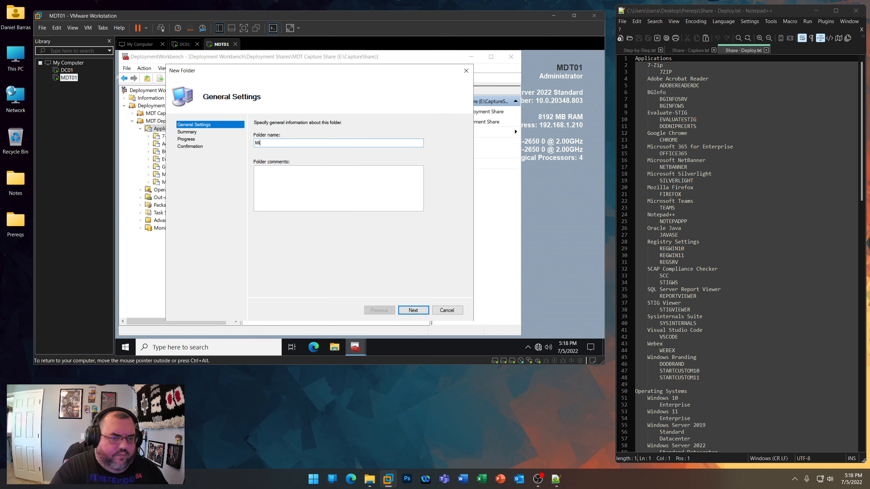
pyautogui.write('crosoft Silverlight')
pyautogui.press('Return')
pyautogui.press('Return')
pyautogui.press('Return')
# - Create a folder named Mozilla Firefox under Applications in the MDT Deployment Share
pyautogui.rightClick(174, 130)
pyautogui.click(192, 146)
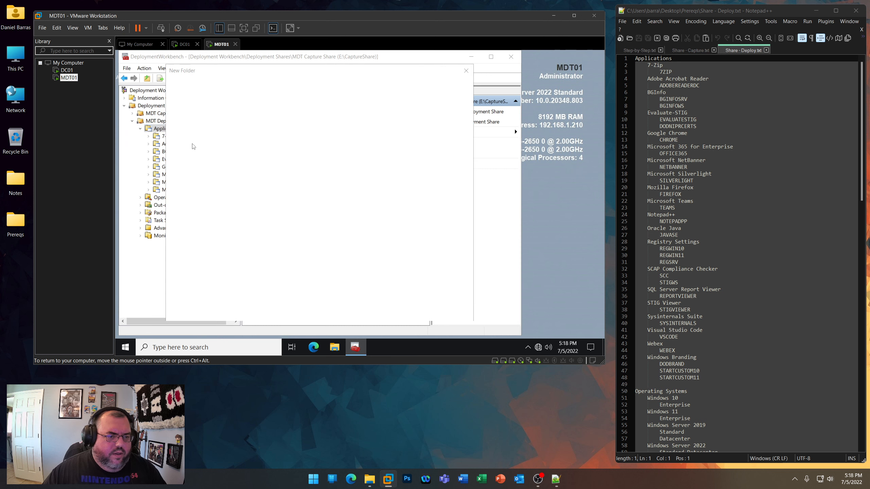
pyautogui.write('Mozi')
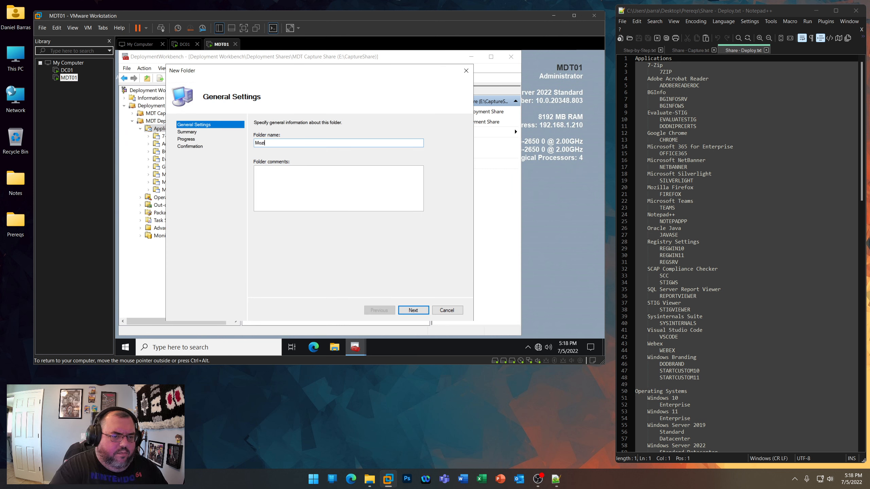
pyautogui.write('lla Firefox')
pyautogui.press('Return')
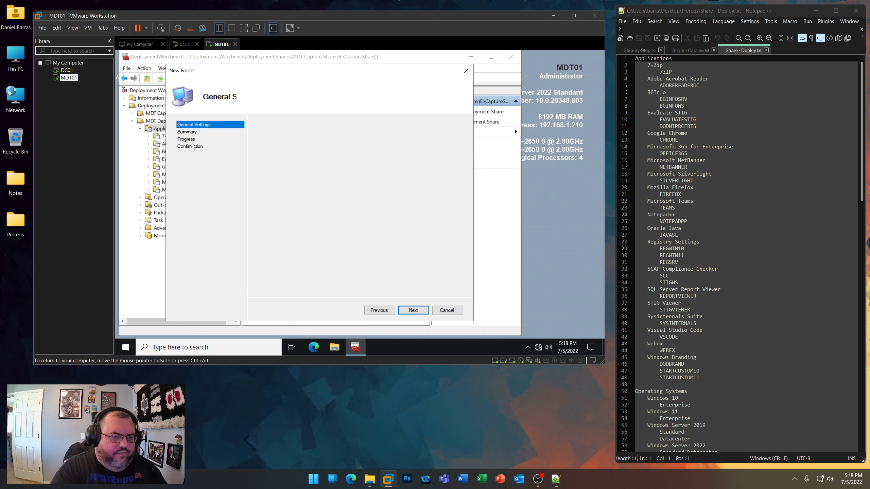
pyautogui.press('Return')
pyautogui.press('Return')
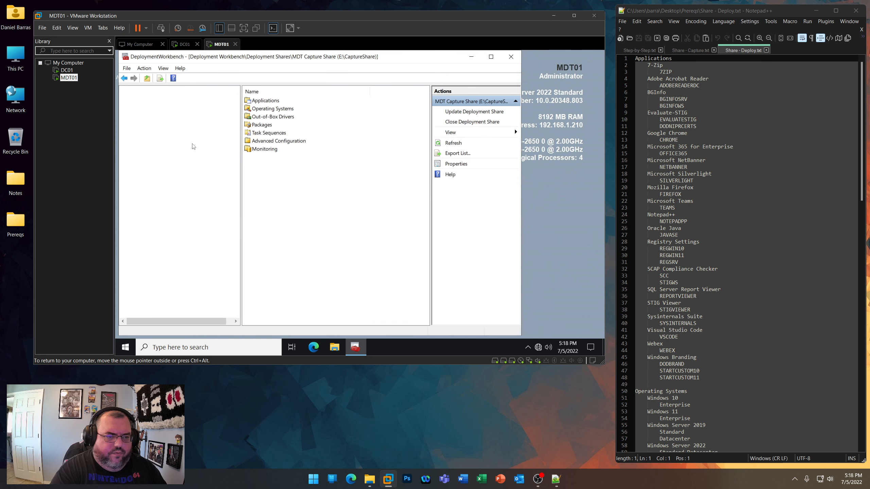
# - Create a folder named Notepad++ under Applications in the MDT Deployment Share
pyautogui.rightClick(174, 131)
pyautogui.click(189, 142)
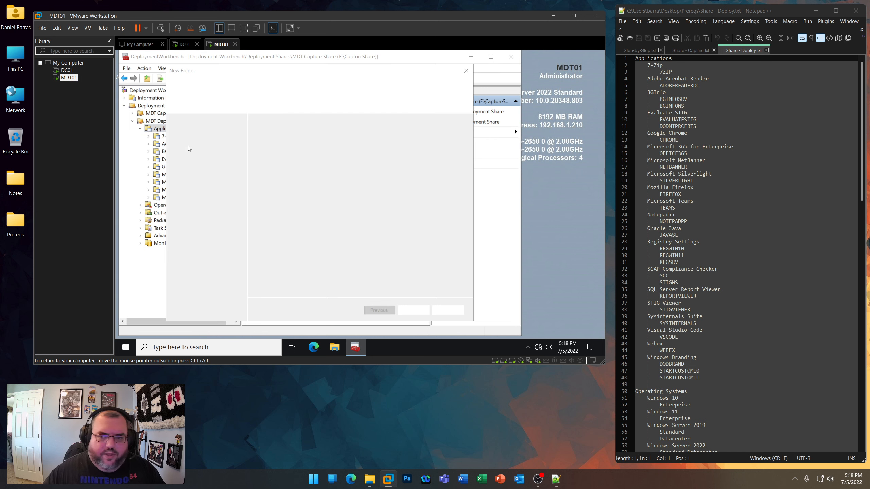
pyautogui.write('NO')
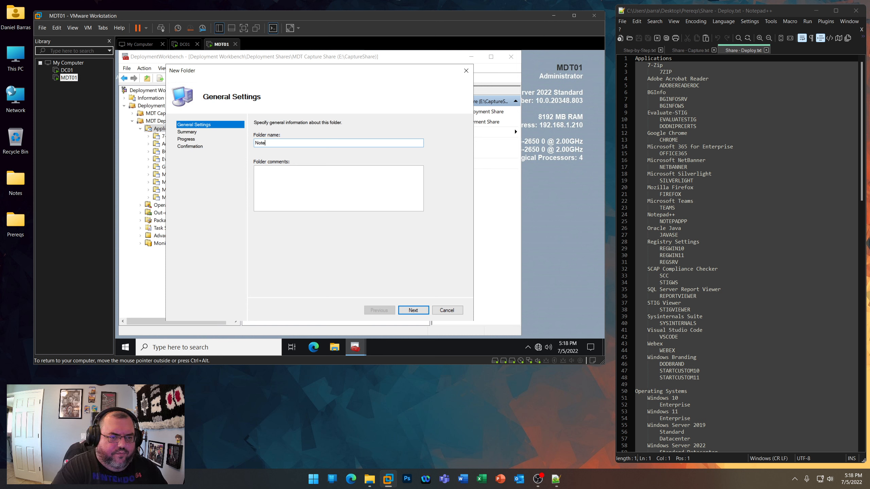
pyautogui.press('Return')
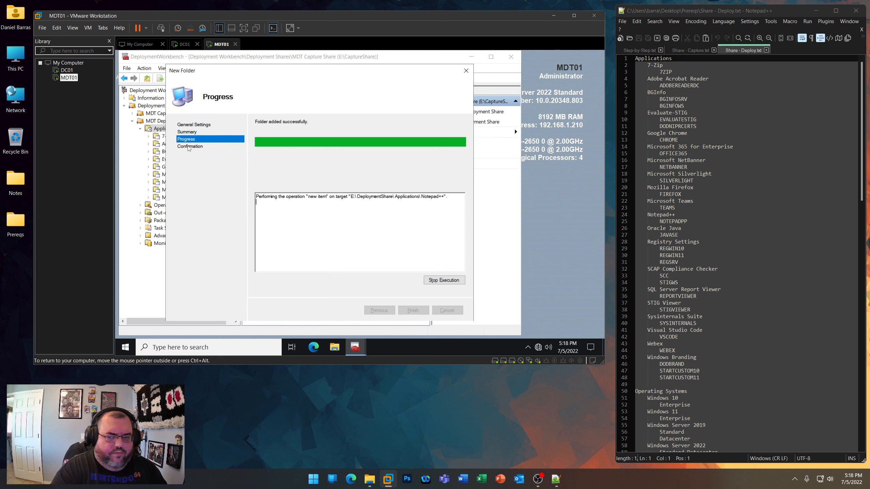
pyautogui.press('Return')
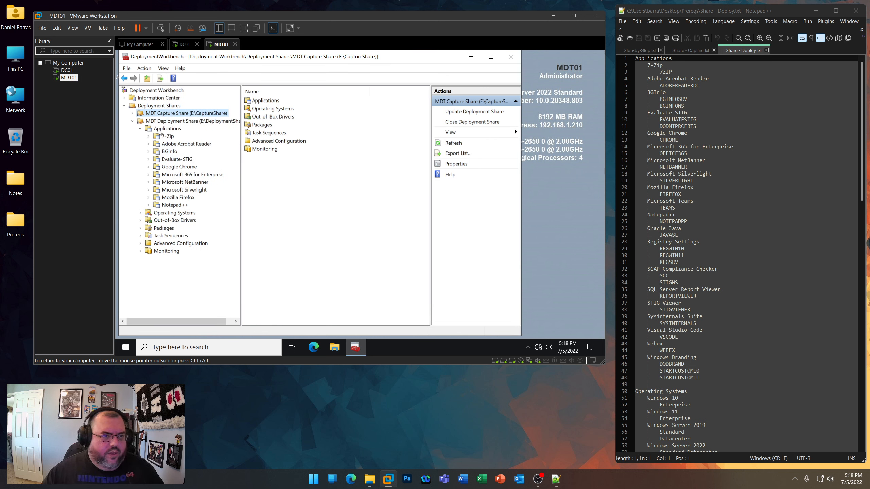
# - Create a folder named Oracle Java under Applications in the MDT Deployment Share
pyautogui.rightClick(160, 129)
pyautogui.click(178, 145)
pyautogui.write('Orac')
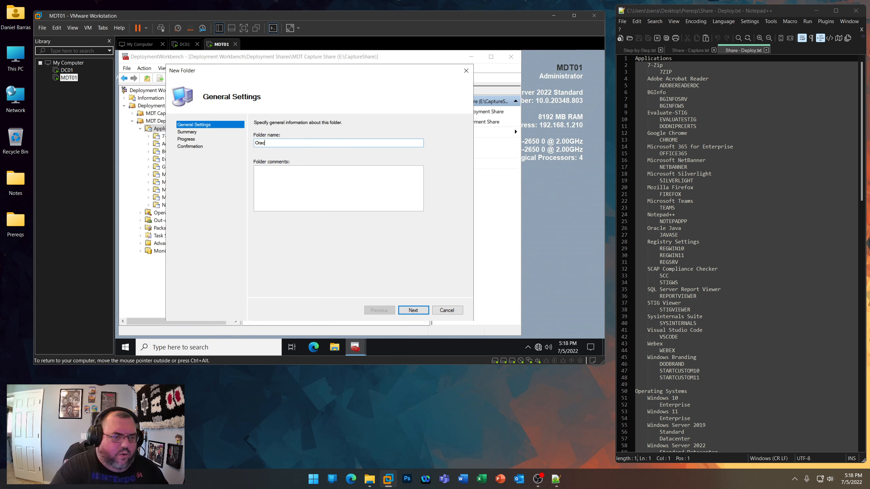
pyautogui.press('Return')
pyautogui.press('Return')
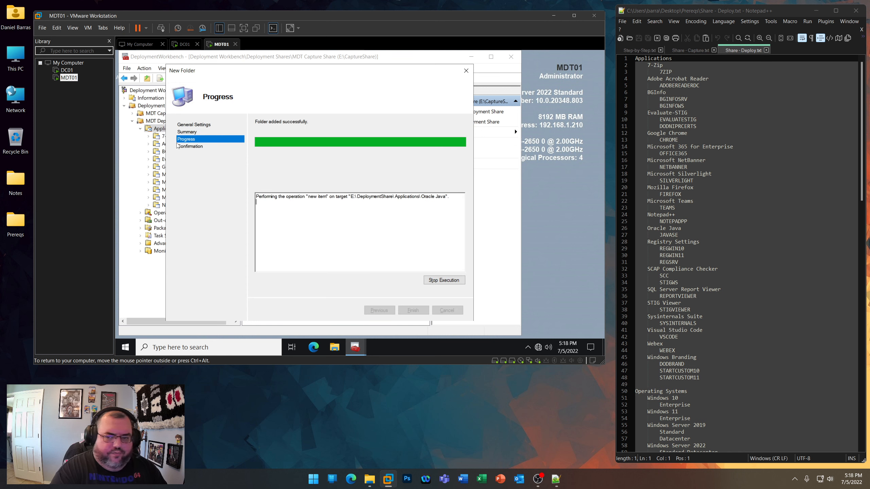
pyautogui.press('Return')
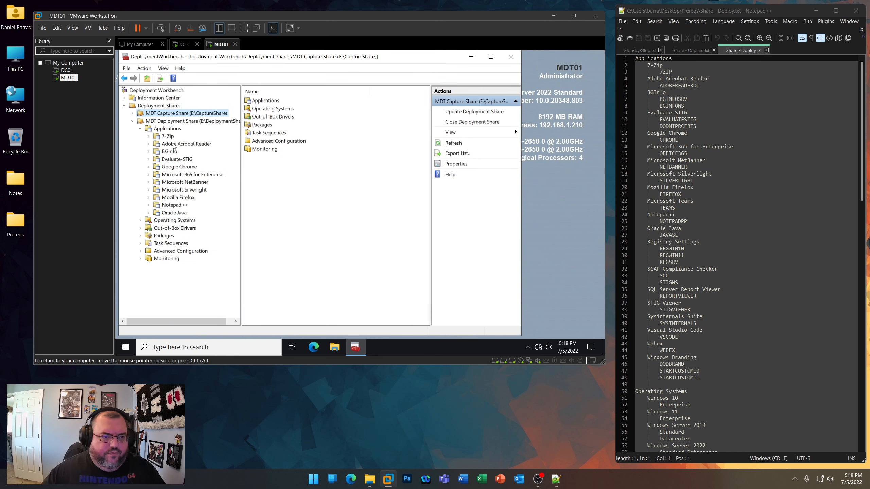
# - Create a folder named Registry Settings under Applications in the MDT Deployment Share
pyautogui.rightClick(174, 132)
pyautogui.click(197, 146)
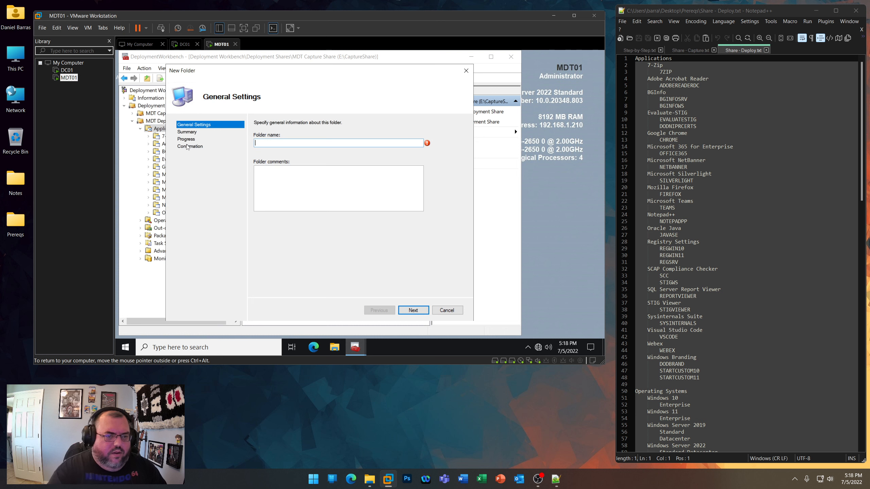
pyautogui.write('Registry Sett')
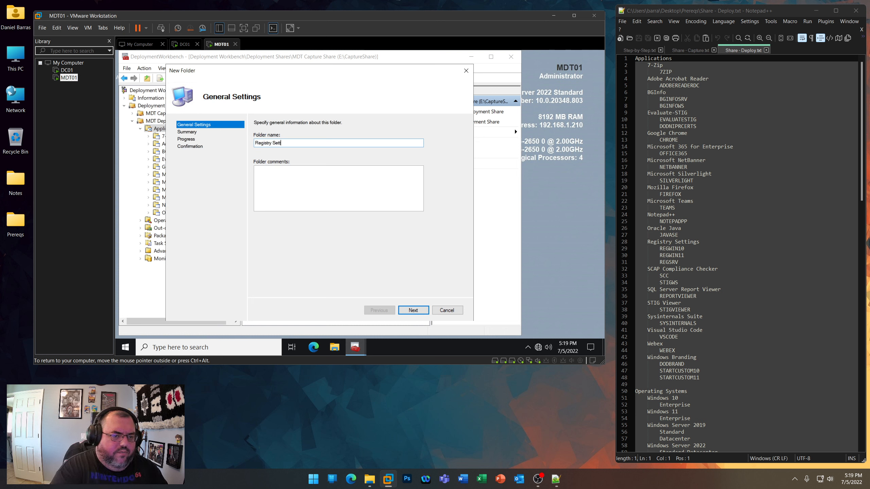
pyautogui.write('ings')
pyautogui.press('Return')
pyautogui.press('Return')
pyautogui.press('Return')
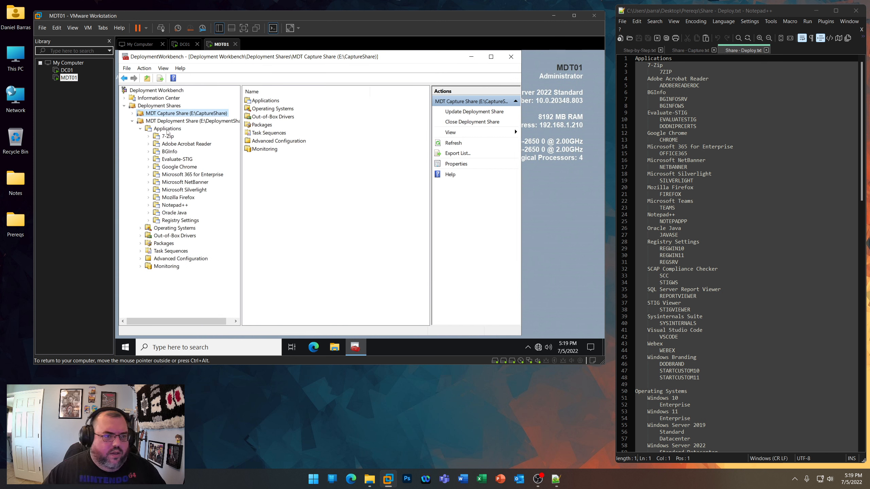
# - Create a folder named SCAP Compliance Checker under Applications in the MDT Deployment Share
pyautogui.write('SCAP')
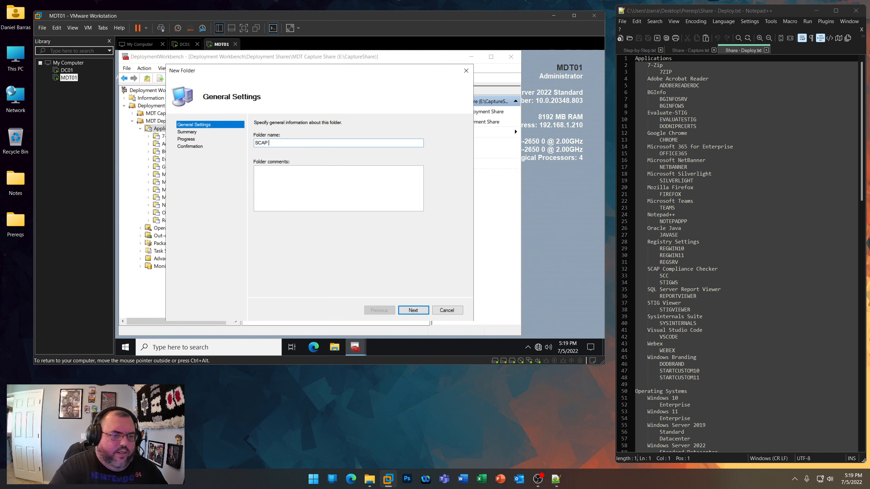
pyautogui.write(' Compliance Checker')
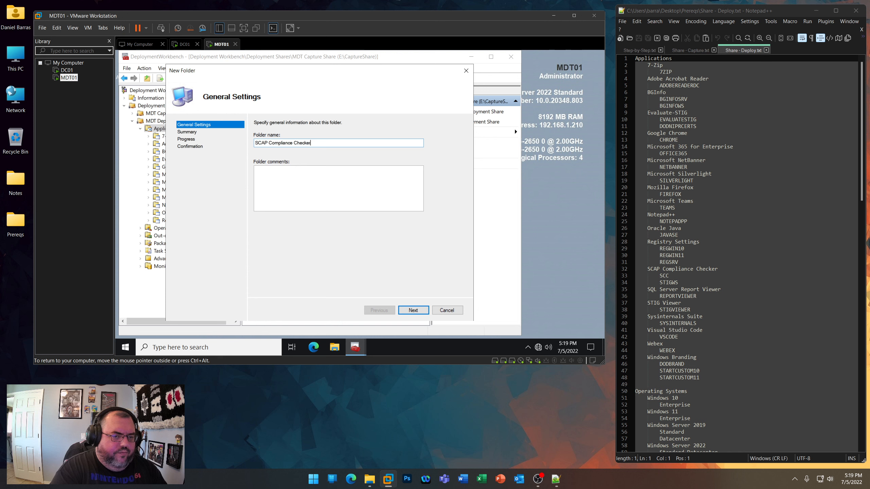
pyautogui.press('Return')
pyautogui.press('Return')
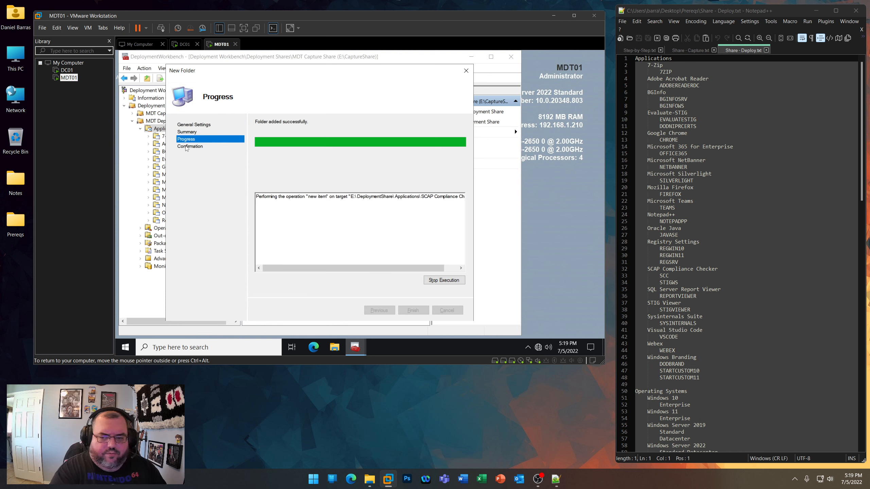
pyautogui.press('Return')
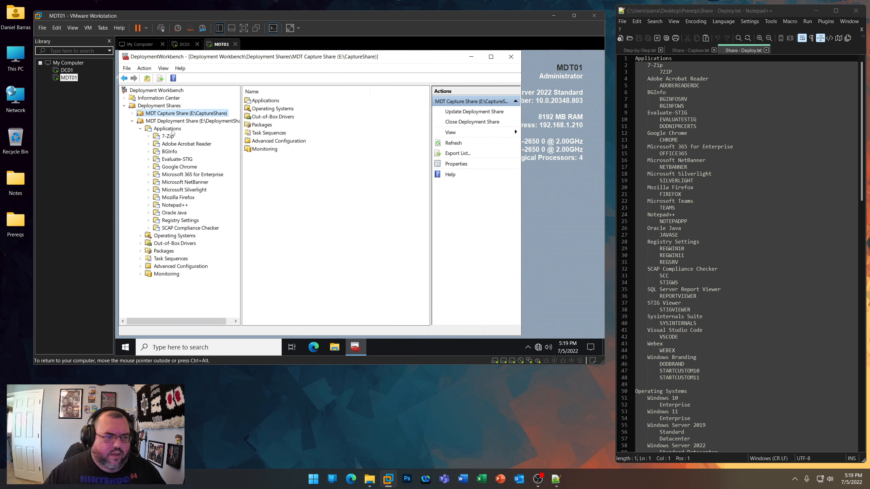
# - Create a folder named SQL Server Report Viewer under Applications in the MDT Deployment Share
pyautogui.rightClick(172, 130)
pyautogui.click(191, 144)
pyautogui.write('SQL Server Report Viewer')
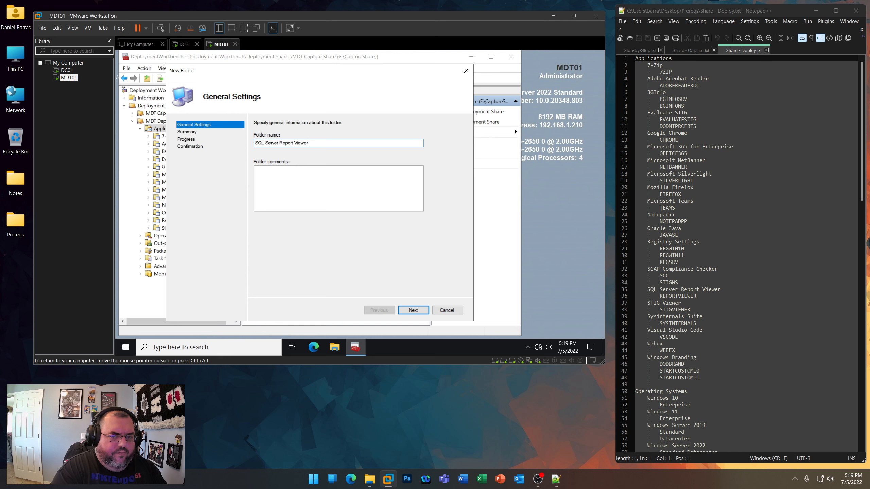
pyautogui.press('Return')
pyautogui.press('Return')
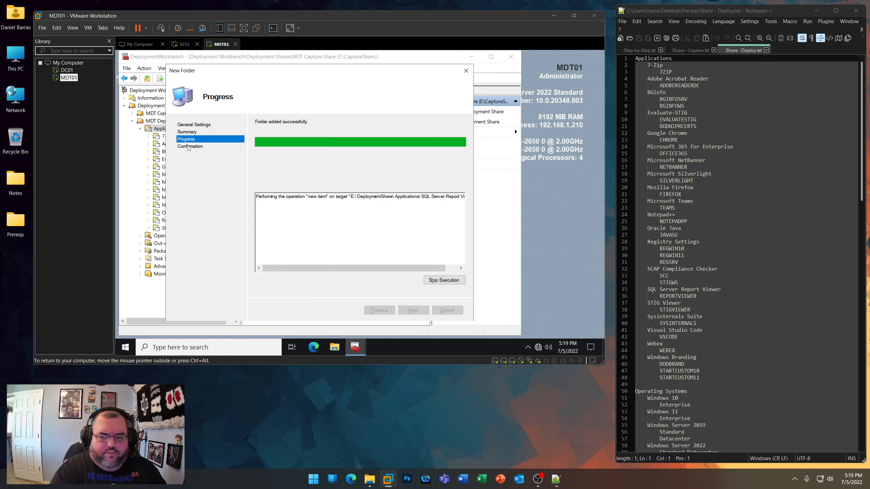
pyautogui.press('Return')
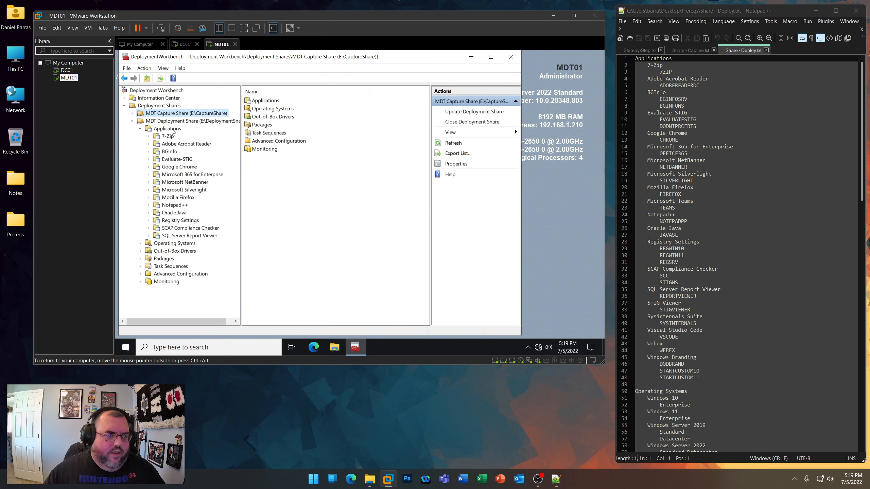
# - Create a folder named STIG Viewer under Applications in the MDT Deployment Share
pyautogui.rightClick(172, 130)
pyautogui.click(191, 144)
pyautogui.write('STIOG')
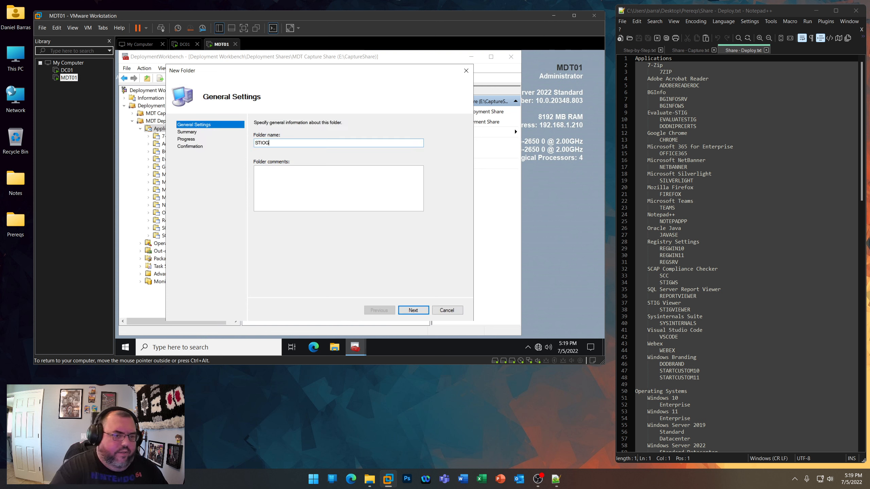
pyautogui.press('BackSpace')
pyautogui.press('BackSpace')
pyautogui.write('G Viewer')
pyautogui.press('Return')
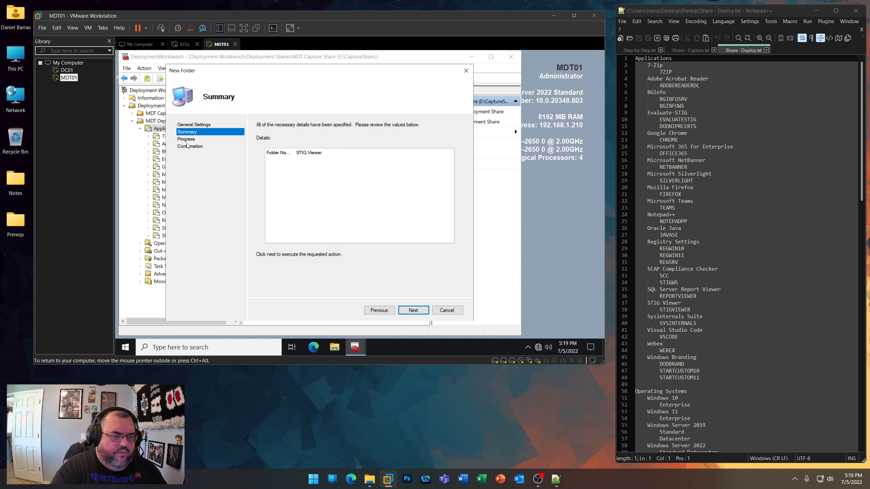
pyautogui.press('Return')
pyautogui.press('Return')
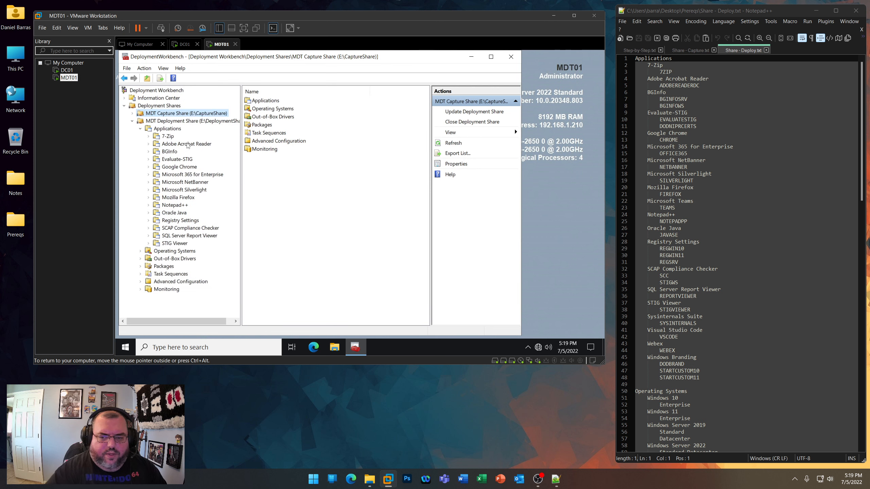
# - Create a folder named Sysinternals Suite under Applications in the MDT Deployment Share
pyautogui.rightClick(167, 129)
pyautogui.click(187, 145)
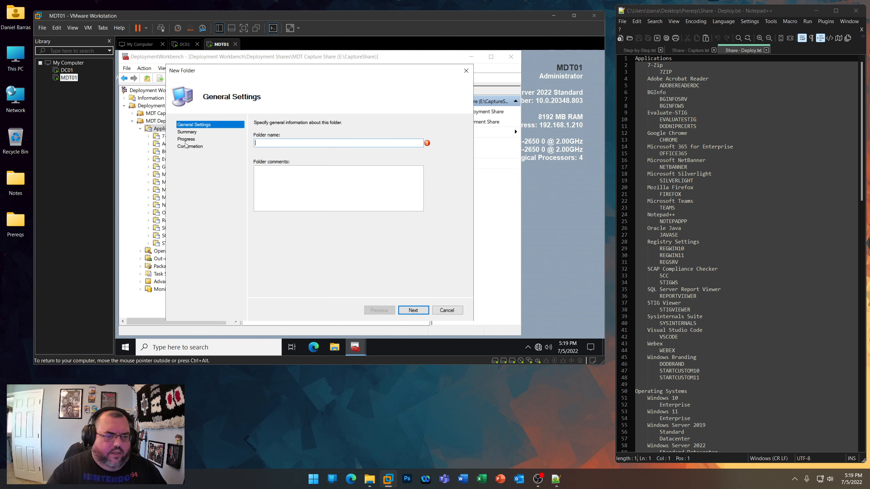
pyautogui.write('Sysinternal')
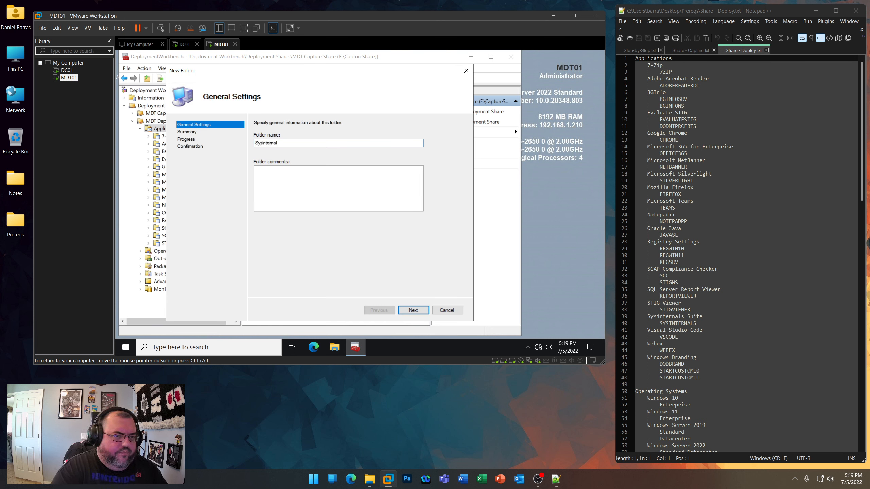
pyautogui.write('s Suite')
pyautogui.press('Return')
pyautogui.press('Return')
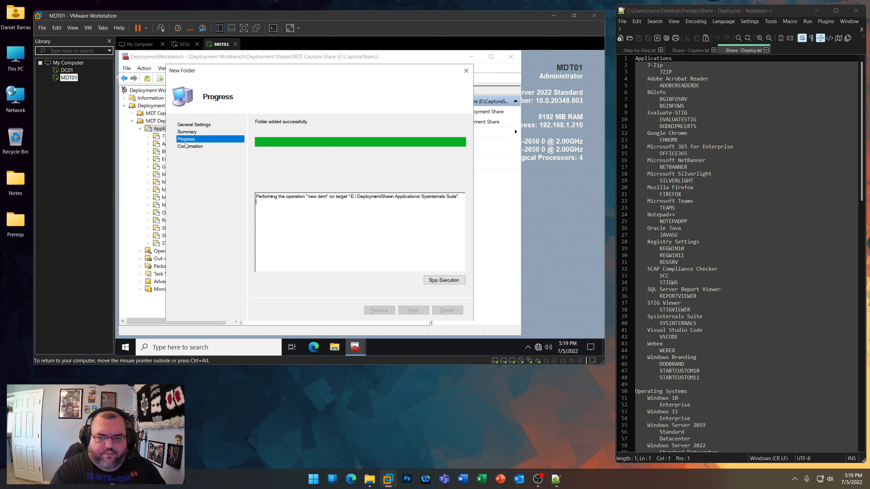
pyautogui.press('Return')
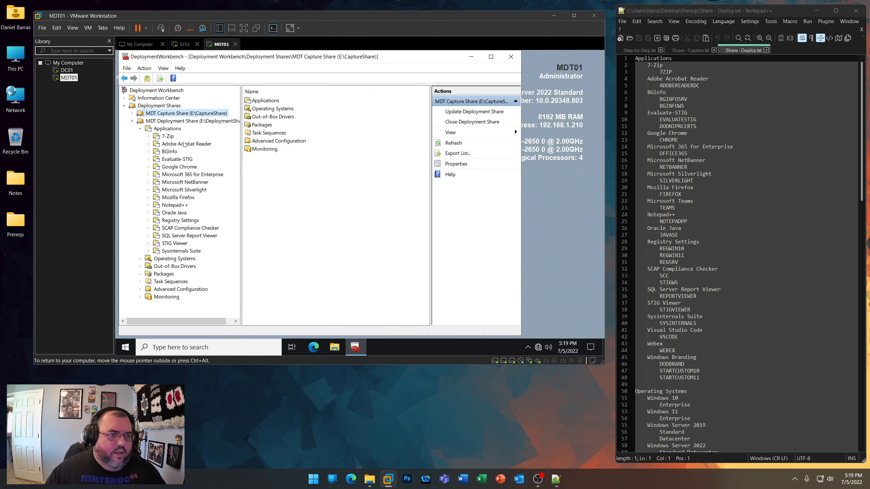
# - Create a folder named Visual Studio Code under Applications in the MDT Deployment Share
pyautogui.rightClick(178, 131)
pyautogui.click(206, 146)
pyautogui.write('V')
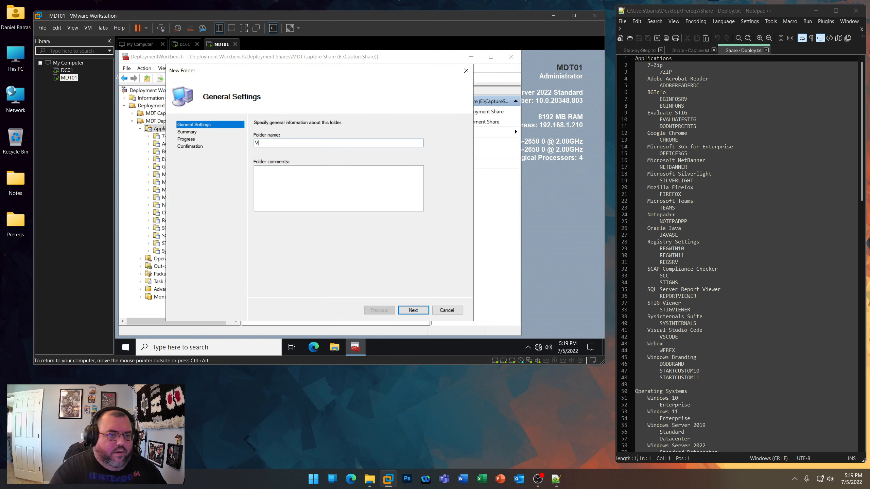
pyautogui.write('isual Studio ')
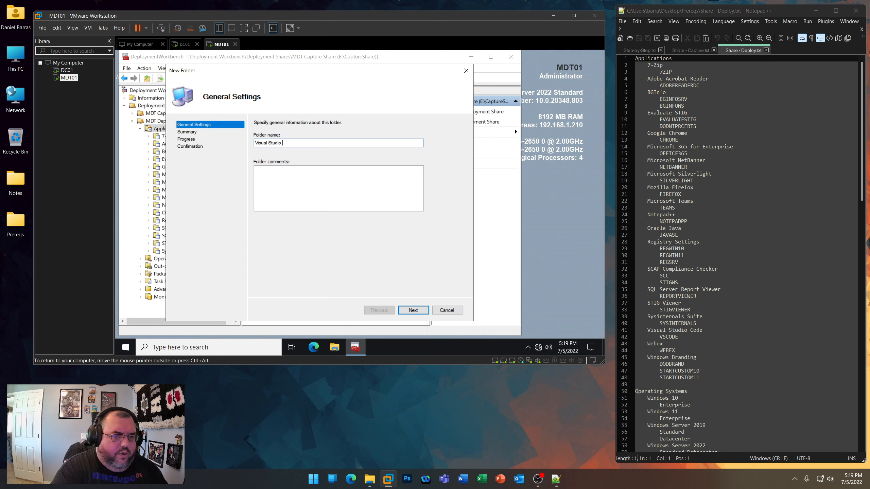
pyautogui.write('Code')
pyautogui.press('Return')
pyautogui.press('Return')
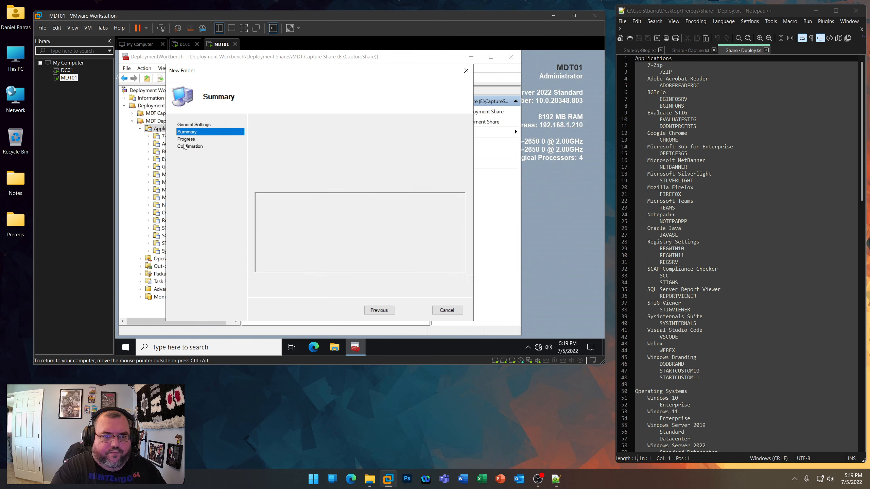
pyautogui.press('Return')
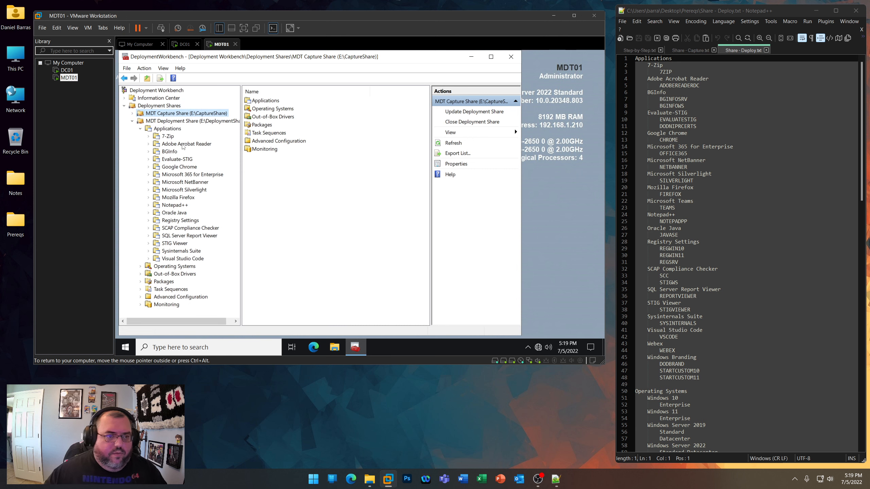
# - Create a folder named Webex under Applications in the MDT Deployment Share
pyautogui.rightClick(178, 132)
pyautogui.click(200, 144)
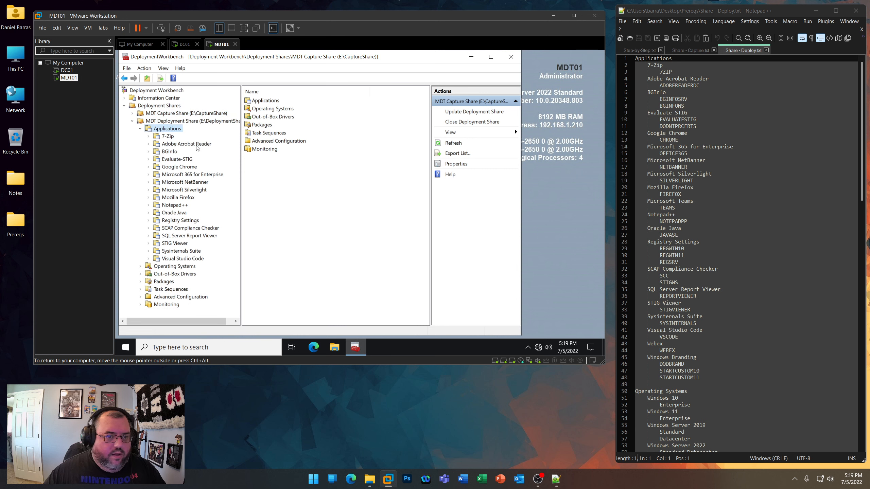
pyautogui.write('Webex')
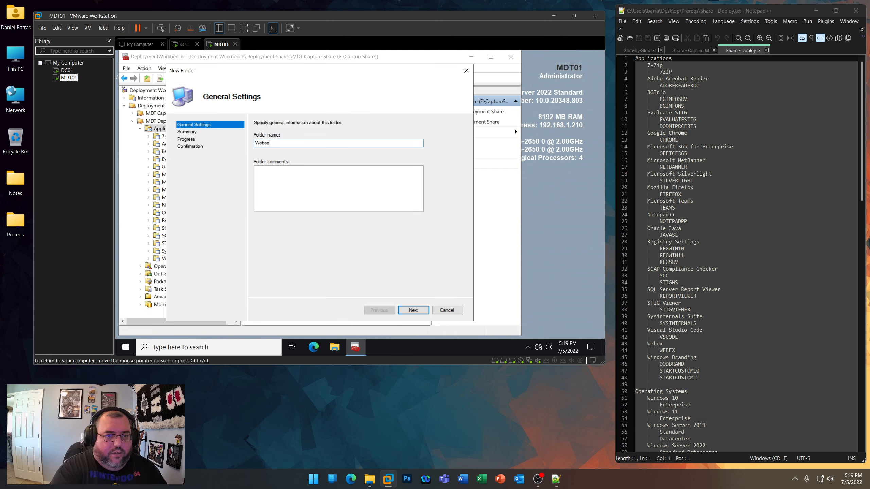
pyautogui.press('Return')
# - Create a folder named Windows Branding under Applications in the MDT Deployment Share
pyautogui.write('Window')
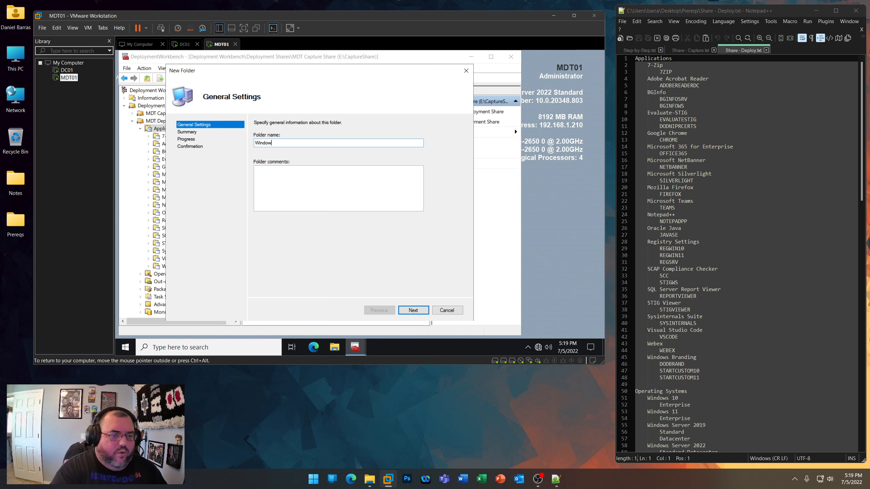
pyautogui.write('s Branding')
pyautogui.press('Return')
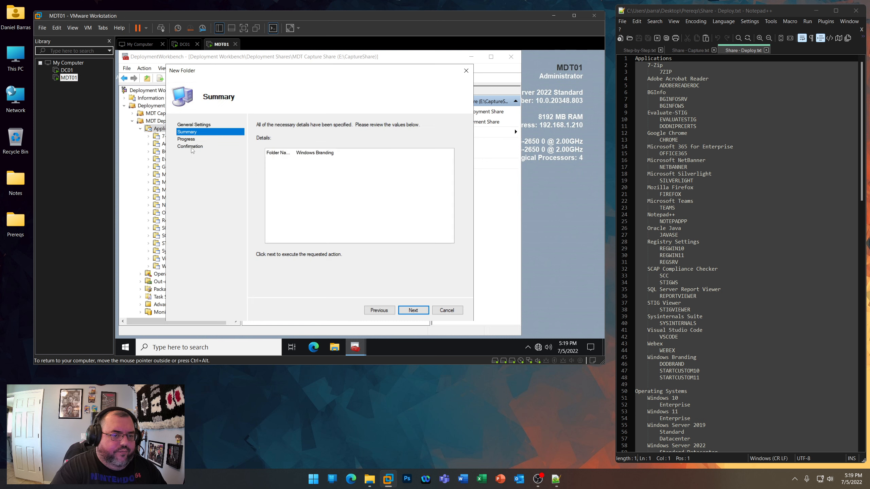
pyautogui.press('Return')
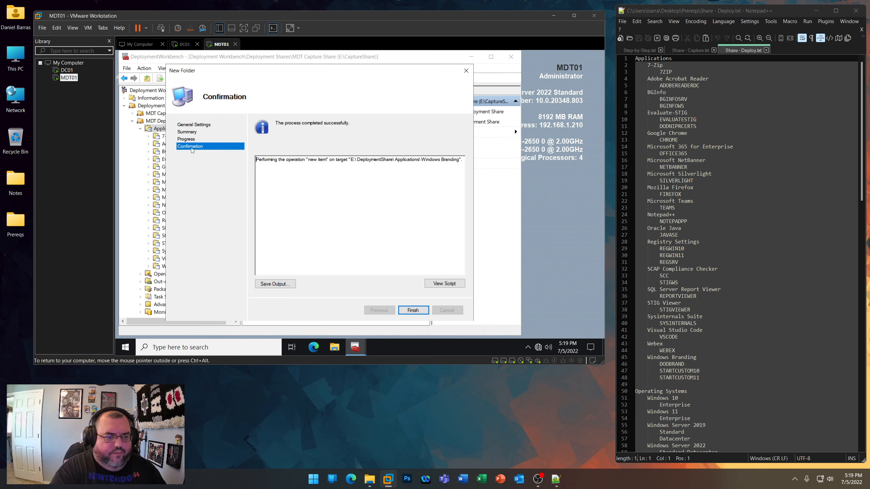
pyautogui.press('Return')
# - Review the remaining sections of Share - Deploy.txt and the folder trees of the MDT Capture Share and MDT Deployment Share
pyautogui.scroll(-13, 700, 296)
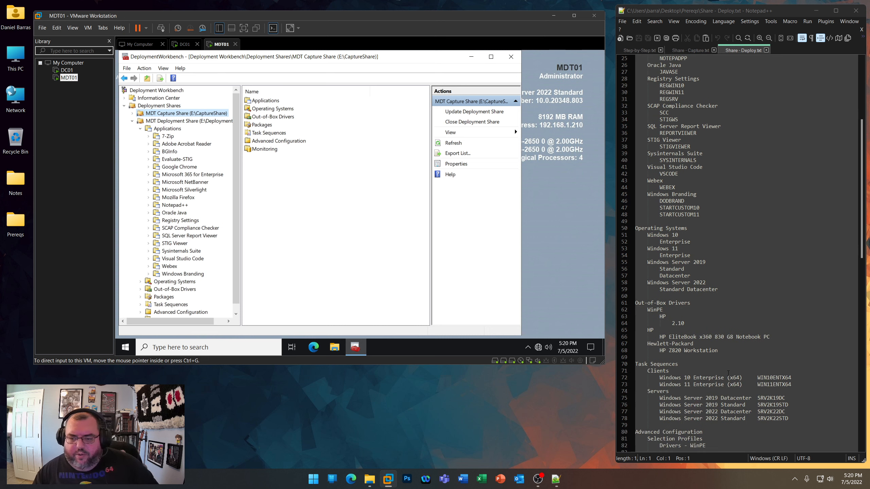
pyautogui.scroll(-3, 712, 371)
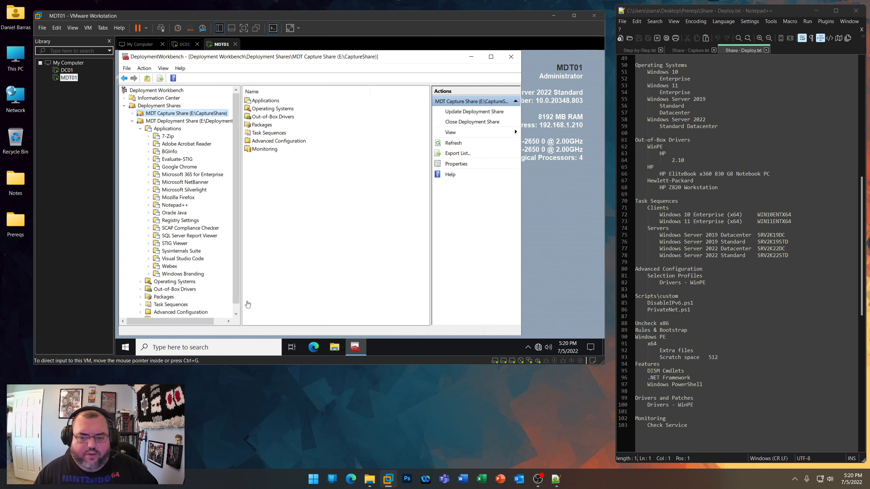
pyautogui.scroll(-1, 238, 301)
pyautogui.scroll(1, 236, 295)
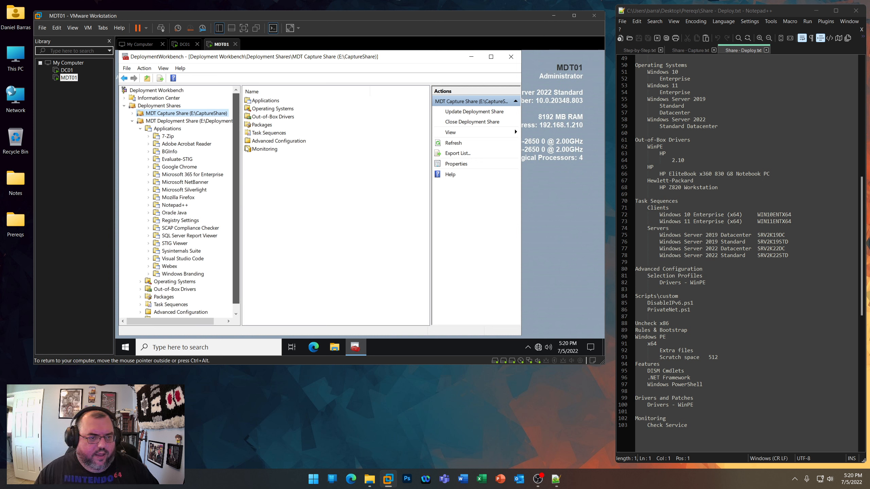
pyautogui.click(132, 121)
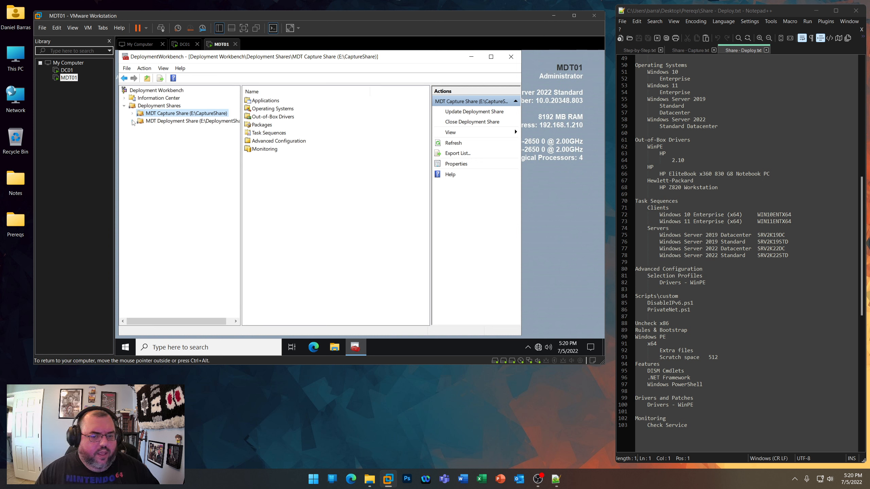
pyautogui.doubleClick(132, 120)
pyautogui.click(132, 113)
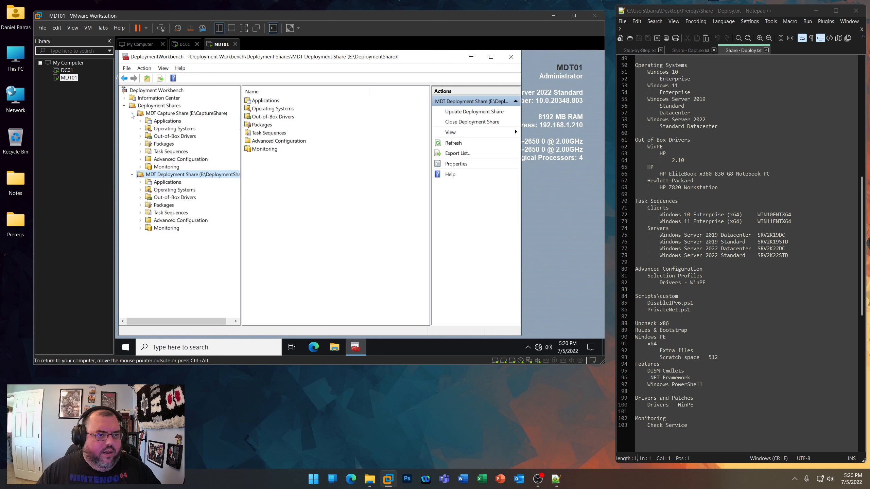
pyautogui.click(140, 120)
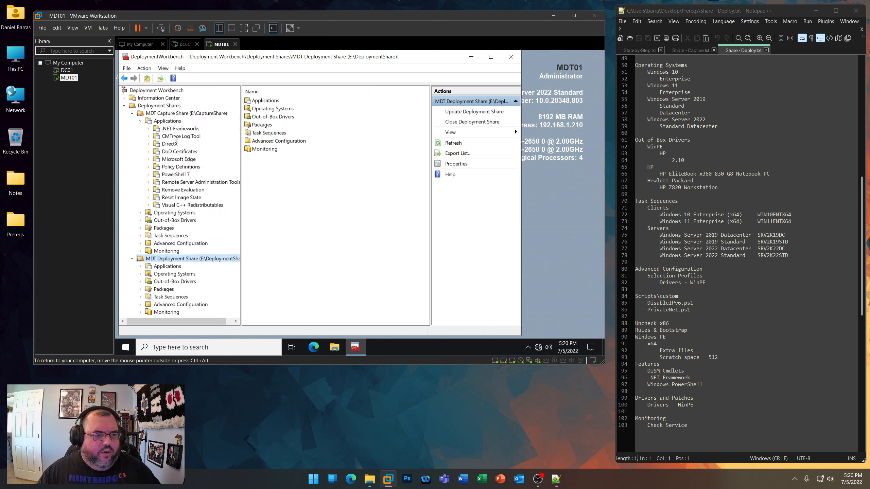
pyautogui.click(140, 266)
pyautogui.scroll(4, 147, 239)
pyautogui.click(140, 205)
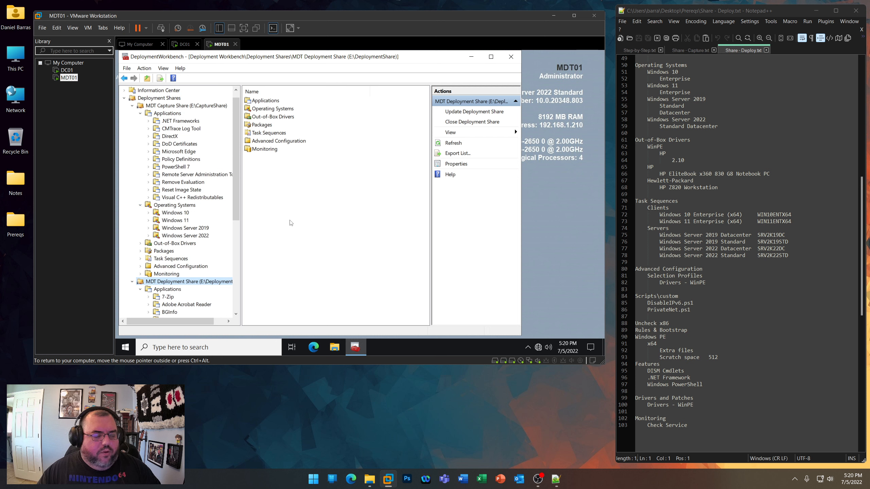
# - Close the Share - Deploy.txt notes and expand the Windows 10, Windows 11, Server 2019 and Server 2022 folders in the MDT Capture Share
pyautogui.click(858, 14)
pyautogui.moveTo(304, 15); pyautogui.dragTo(383, 18)
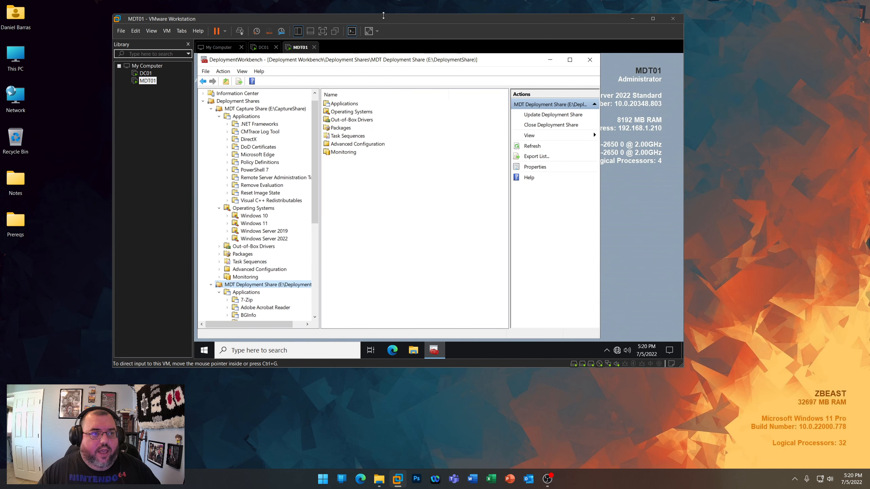
pyautogui.click(219, 116)
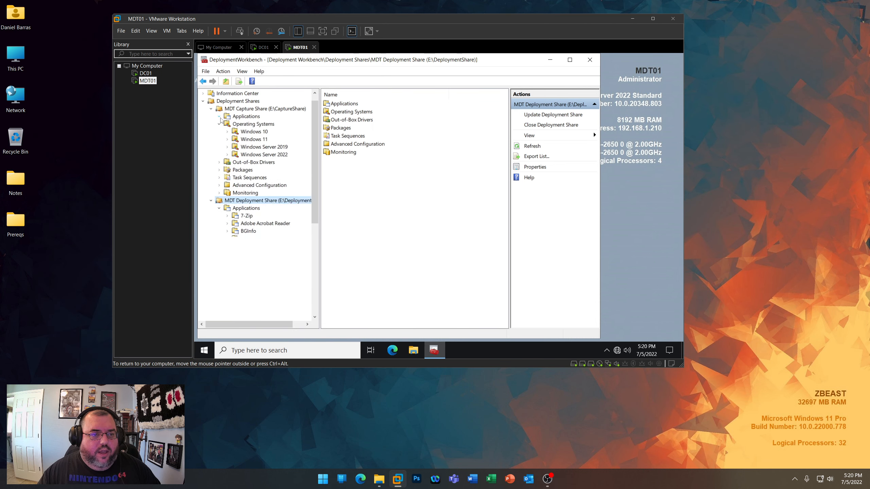
pyautogui.click(227, 131)
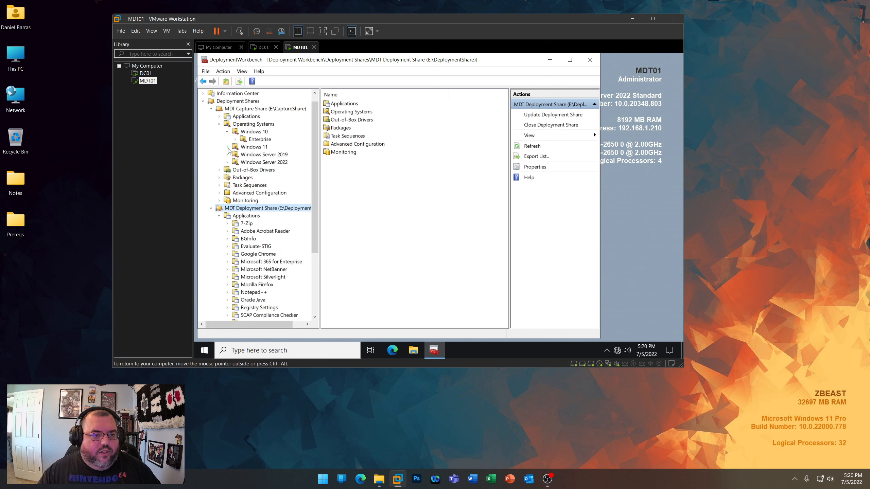
pyautogui.click(227, 147)
pyautogui.click(227, 163)
pyautogui.click(228, 185)
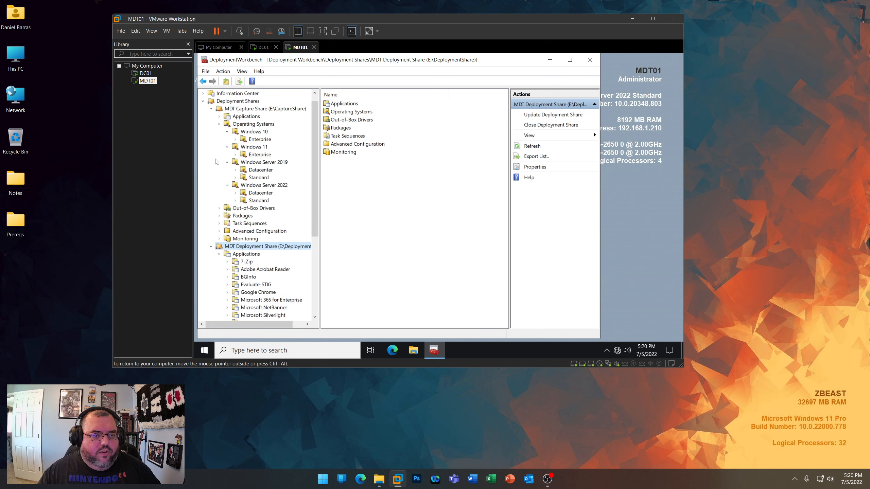
# - Mount the Windows 10 Enterprise (x64) ISO from Prereqs\Operating Systems in the MDT01 virtual machine's CD/DVD drive
pyautogui.rightClick(146, 80)
pyautogui.click(173, 235)
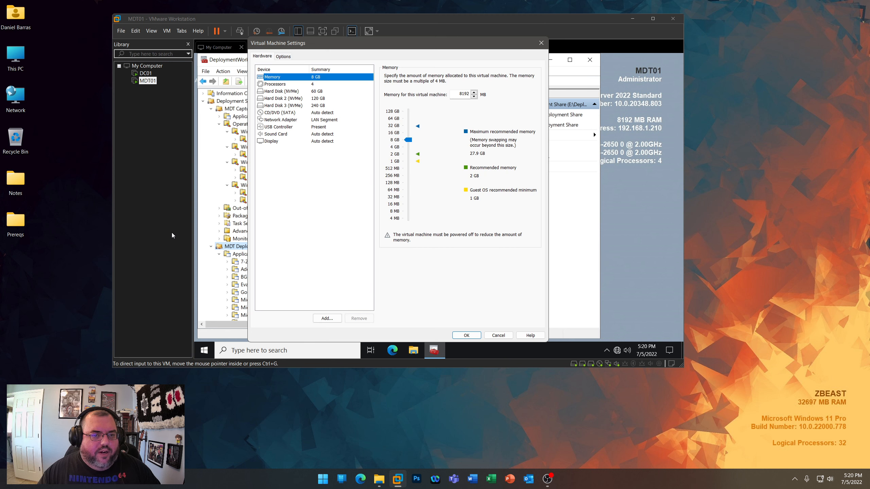
pyautogui.click(279, 113)
pyautogui.click(387, 125)
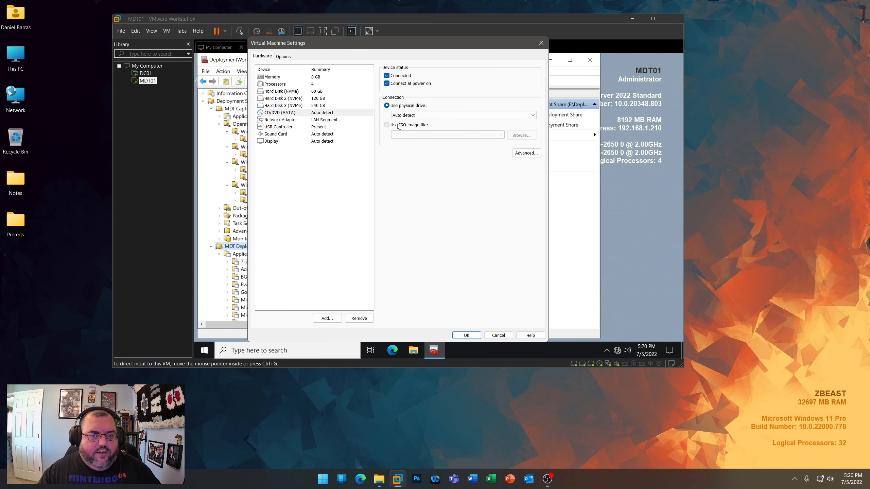
pyautogui.click(530, 138)
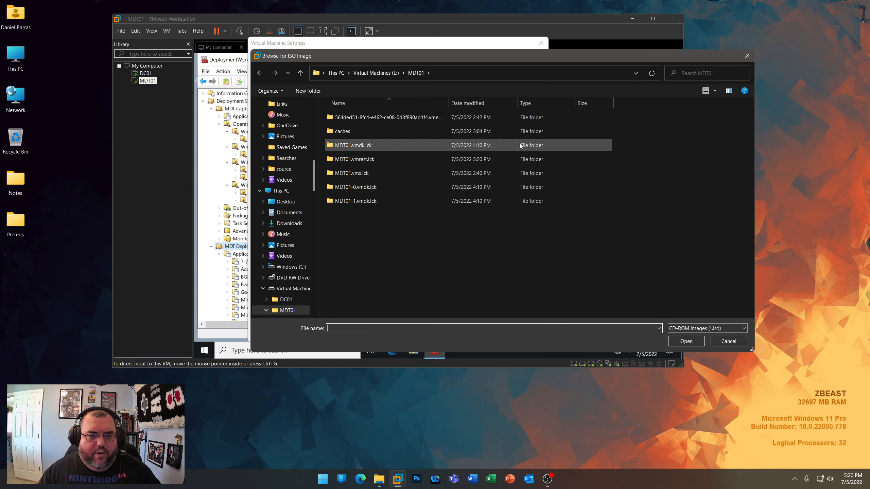
pyautogui.click(285, 201)
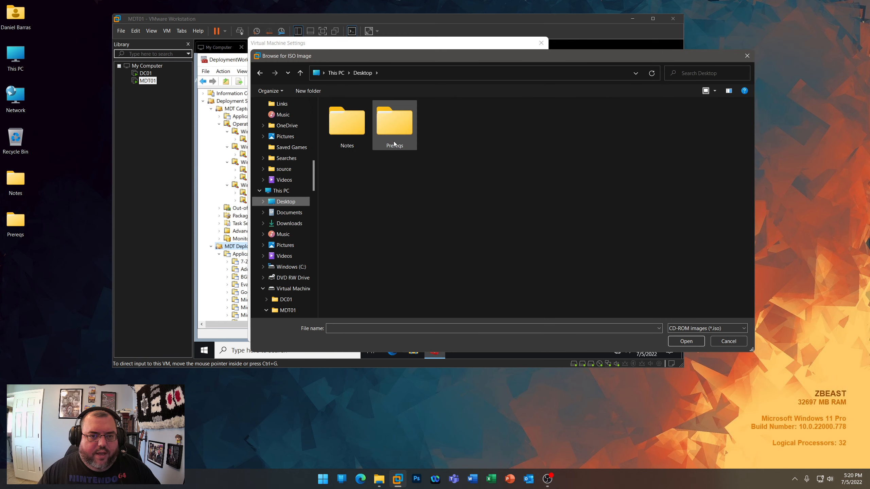
pyautogui.doubleClick(362, 204)
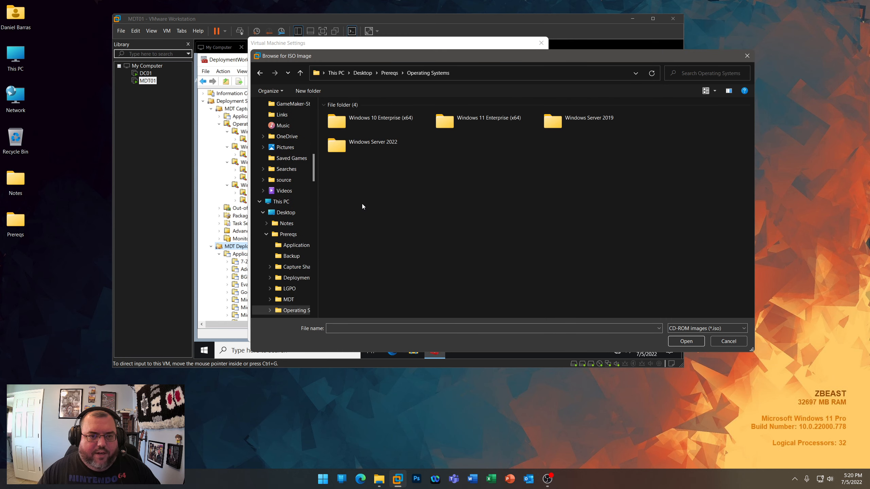
pyautogui.doubleClick(372, 125)
pyautogui.doubleClick(372, 125)
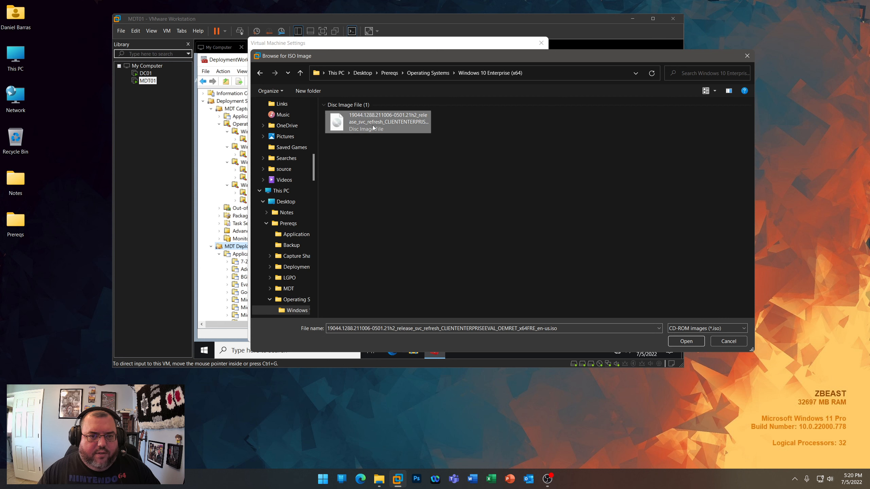
pyautogui.click(469, 335)
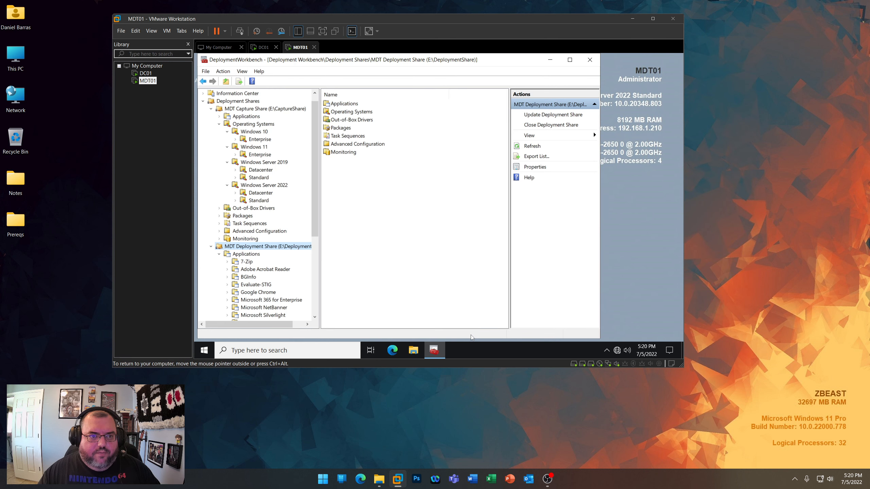
# - Start importing an operating system into the Capture Share's Windows 10 Enterprise folder, using the full set of source files from D:\
pyautogui.click(261, 139)
pyautogui.rightClick(264, 139)
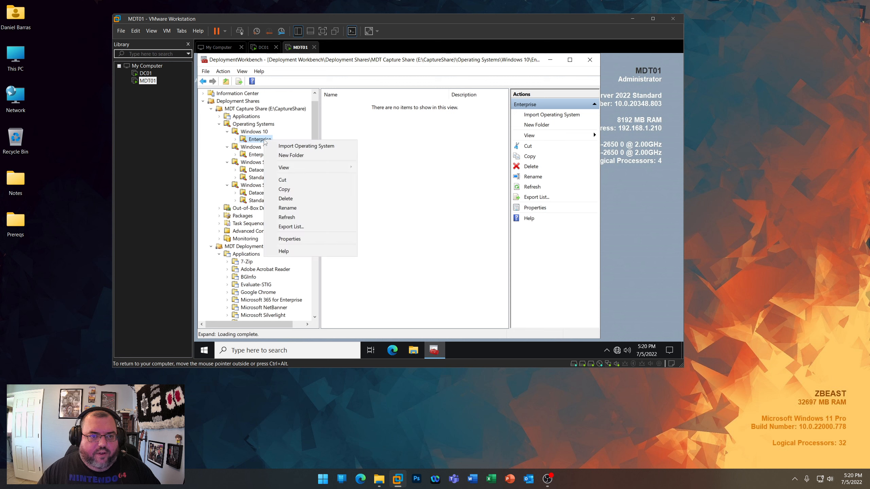
pyautogui.click(278, 146)
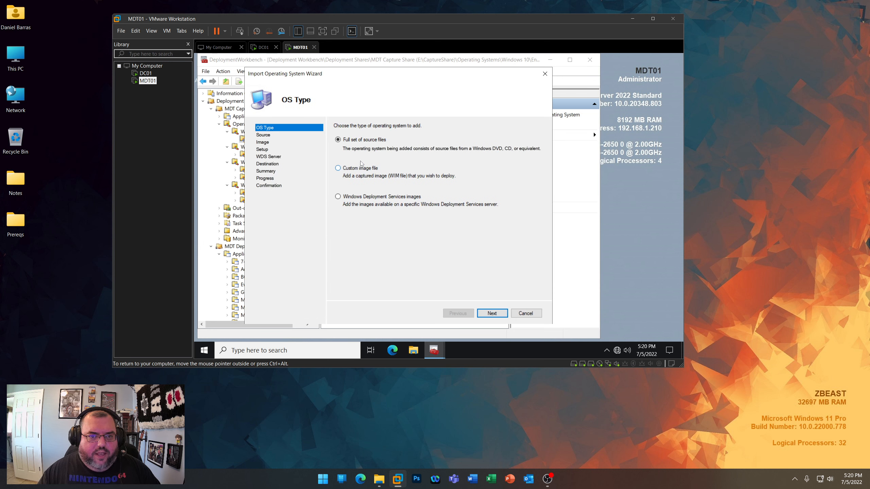
pyautogui.click(492, 313)
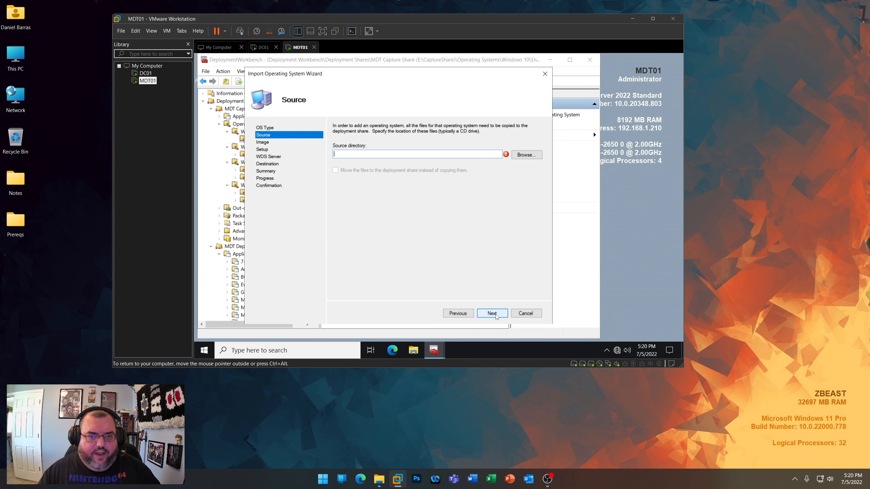
pyautogui.click(525, 154)
pyautogui.click(441, 202)
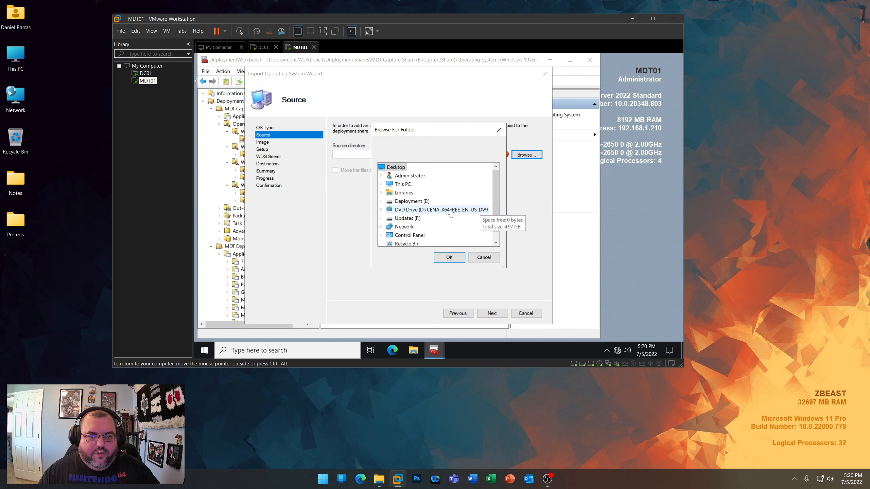
pyautogui.click(449, 257)
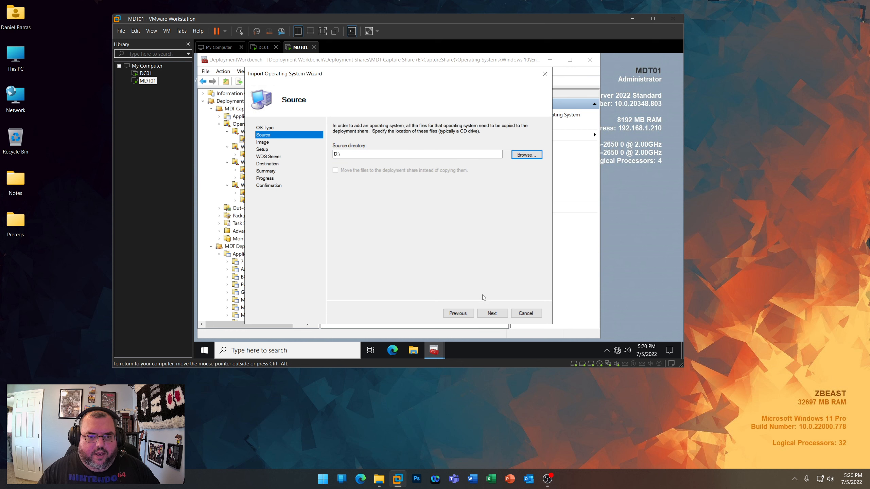
pyautogui.click(492, 314)
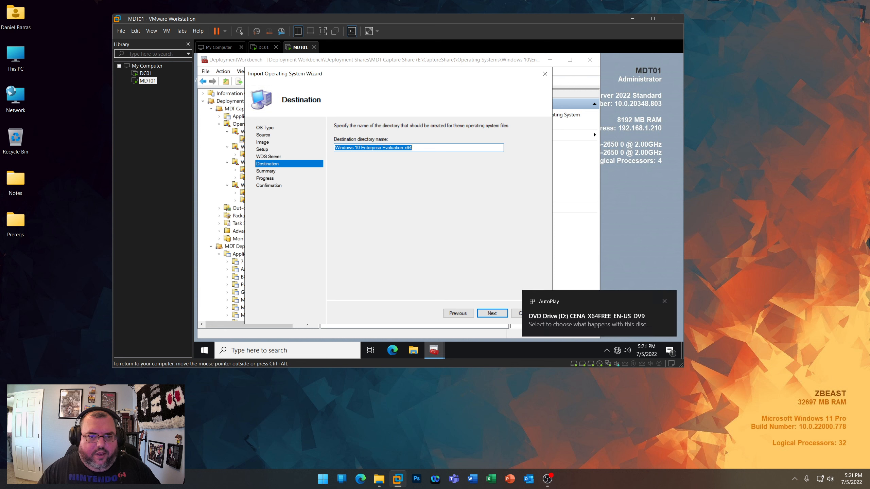
# - Set the import's destination directory name to Windows 10 Enterprise x64
pyautogui.click(382, 147)
pyautogui.moveTo(382, 147); pyautogui.dragTo(404, 147)
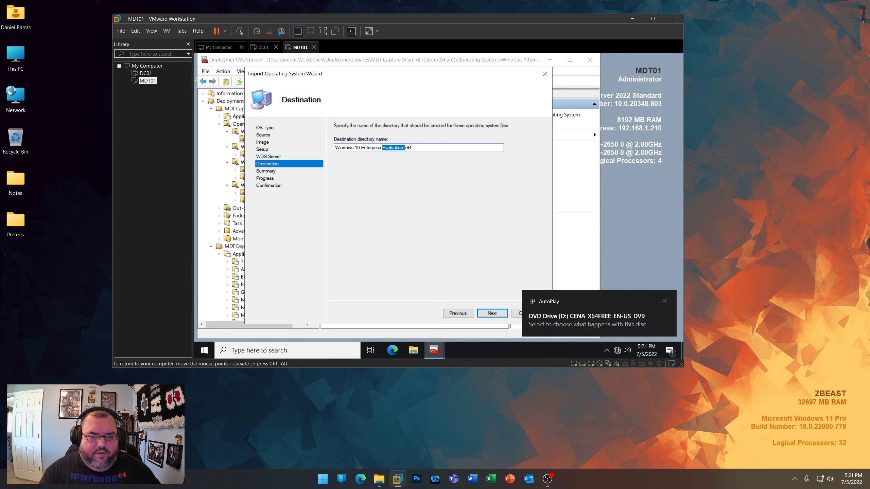
pyautogui.press('BackSpace')
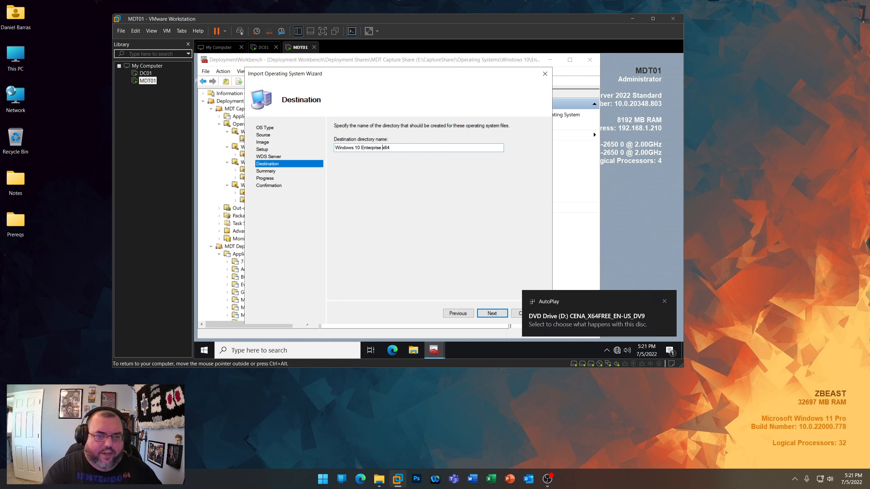
# - Dismiss the AutoPlay notification and run the Windows 10 Enterprise x64 operating system import
pyautogui.click(665, 302)
pyautogui.click(489, 313)
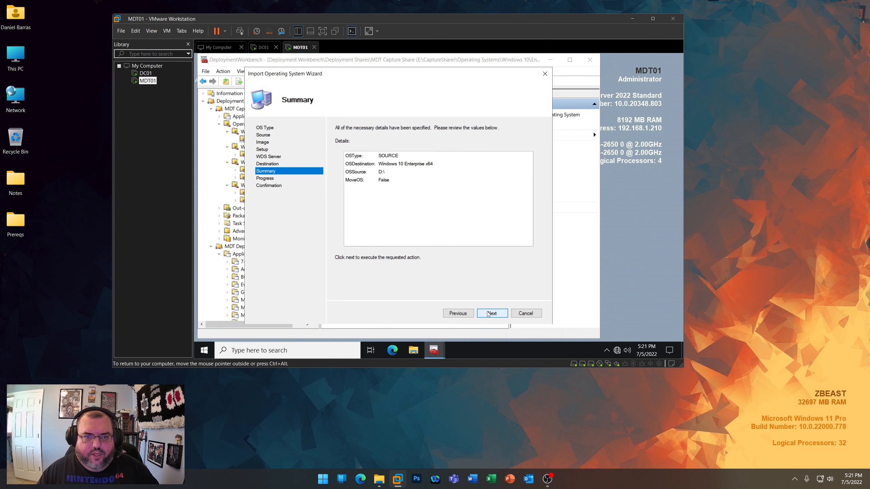
pyautogui.click(489, 314)
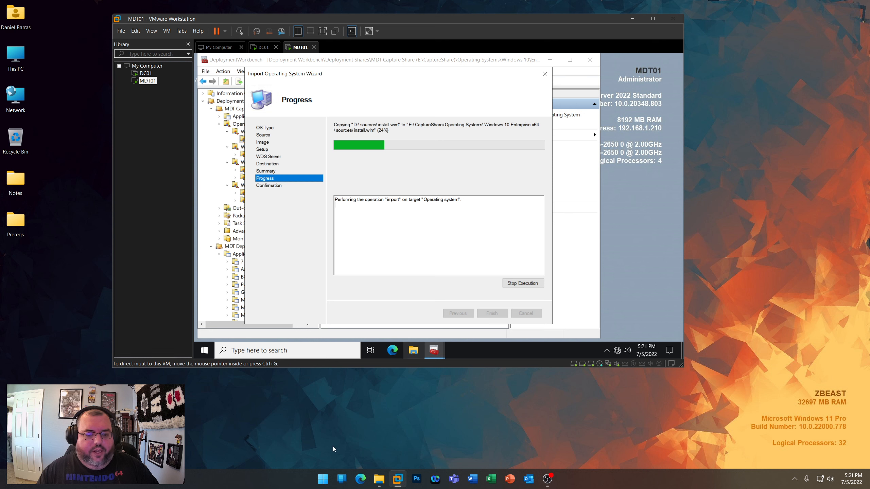
# - Open the host's Registry Editor and browse to HKEY_LOCAL_MACHINE\SOFTWARE\Microsoft\Windows NT\CurrentVersion
pyautogui.rightClick(323, 479)
pyautogui.click(313, 431)
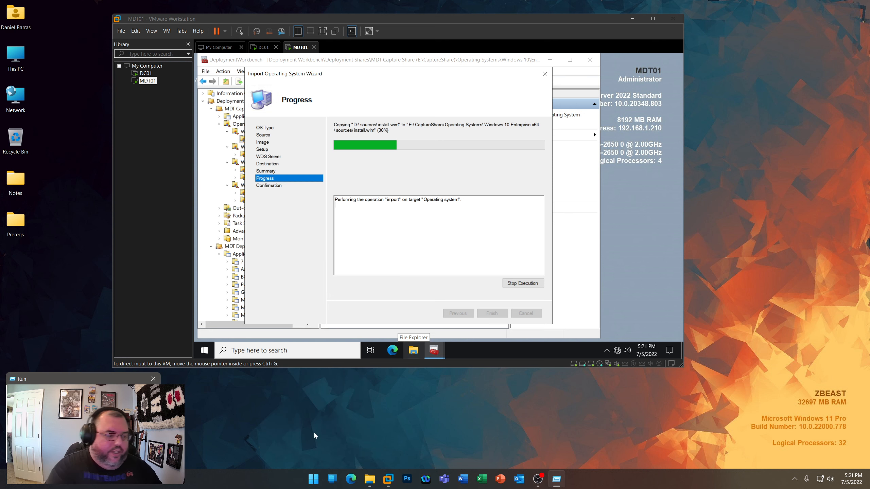
pyautogui.press('Return')
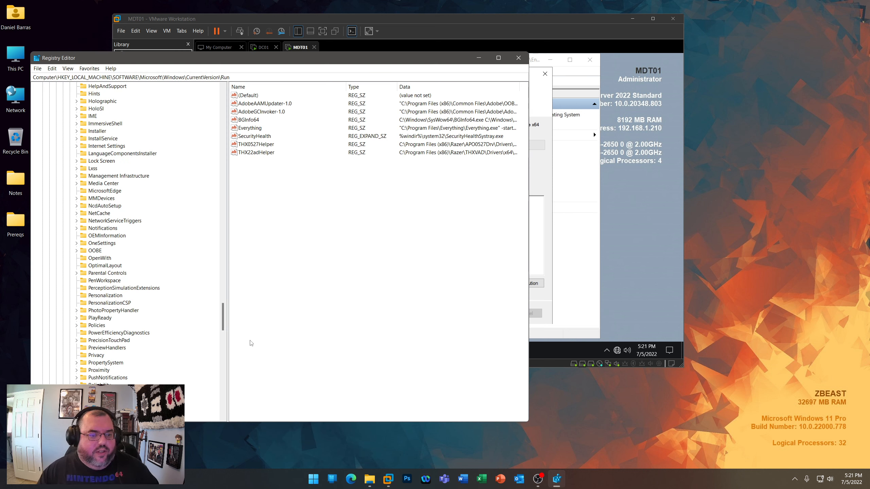
pyautogui.moveTo(223, 326); pyautogui.dragTo(224, 110)
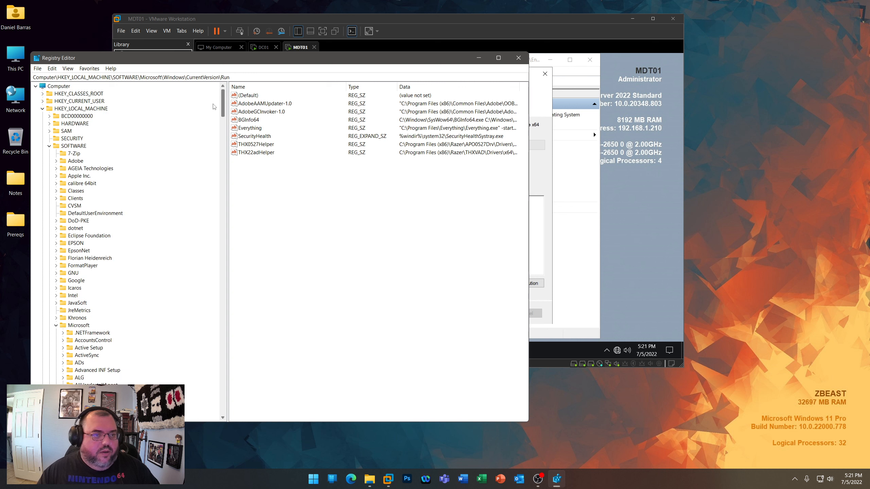
pyautogui.click(50, 146)
pyautogui.click(51, 146)
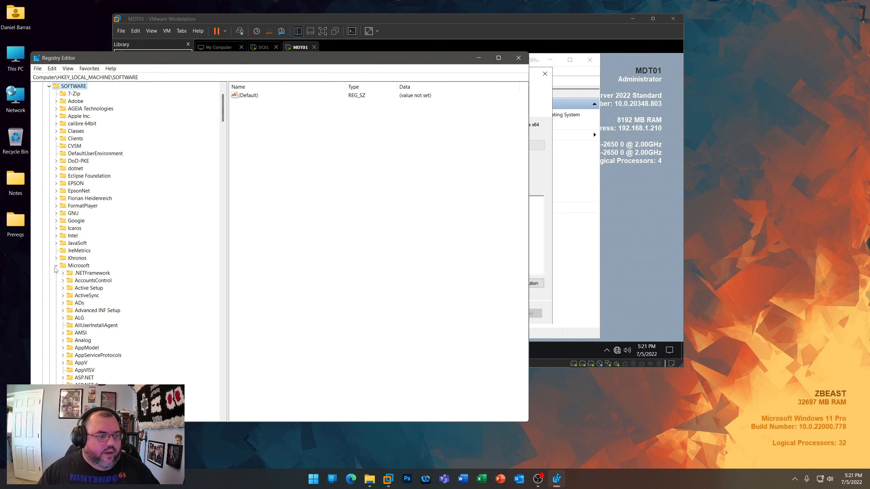
pyautogui.scroll(-7, 76, 283)
pyautogui.scroll(-20, 151, 288)
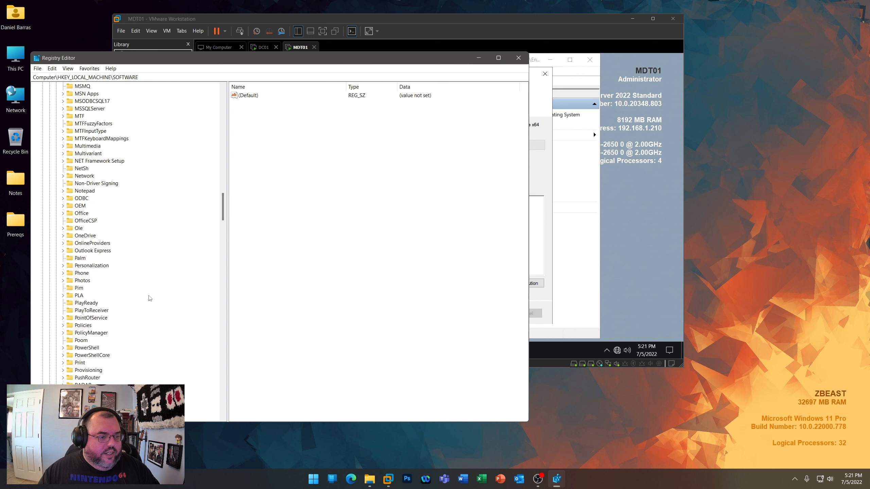
pyautogui.scroll(-20, 145, 329)
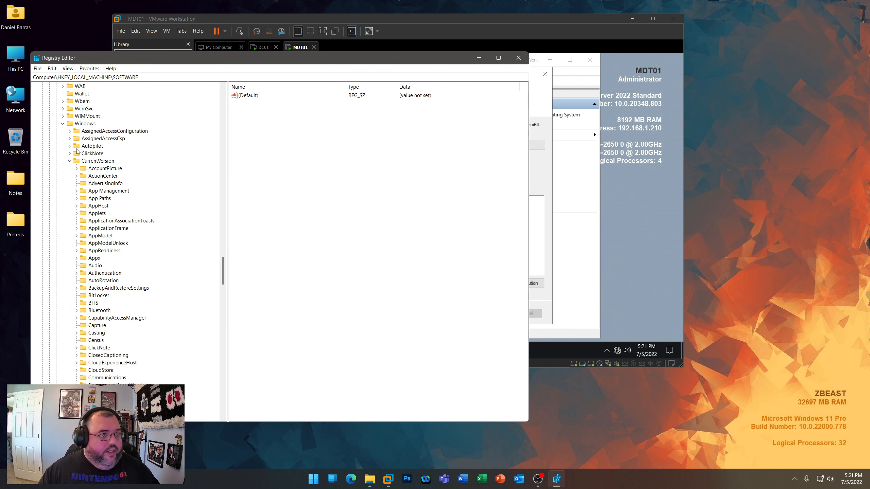
pyautogui.click(62, 124)
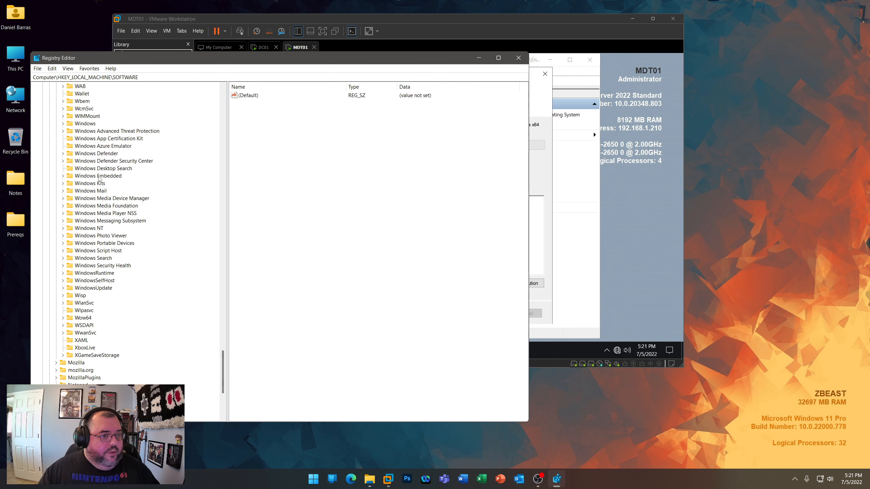
pyautogui.click(63, 228)
pyautogui.click(80, 237)
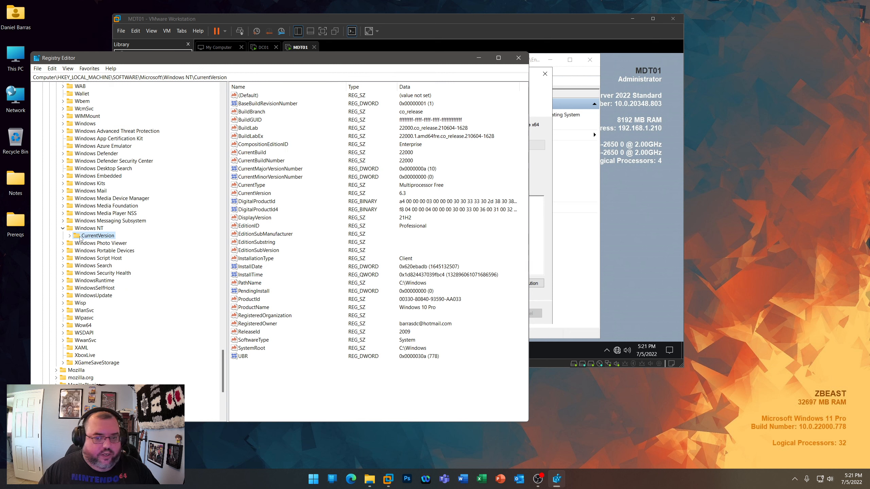
# - Inspect the ProductName registry value without editing it, and close Registry Editor
pyautogui.click(421, 310)
pyautogui.click(255, 308)
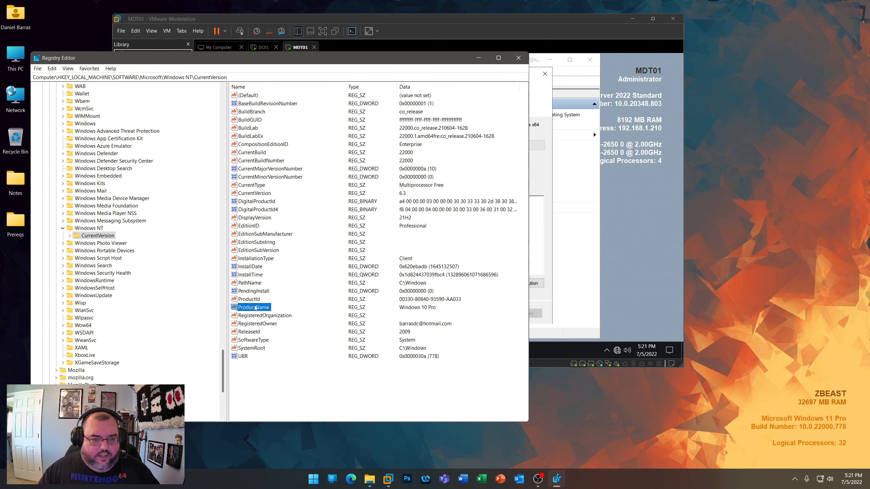
pyautogui.doubleClick(255, 308)
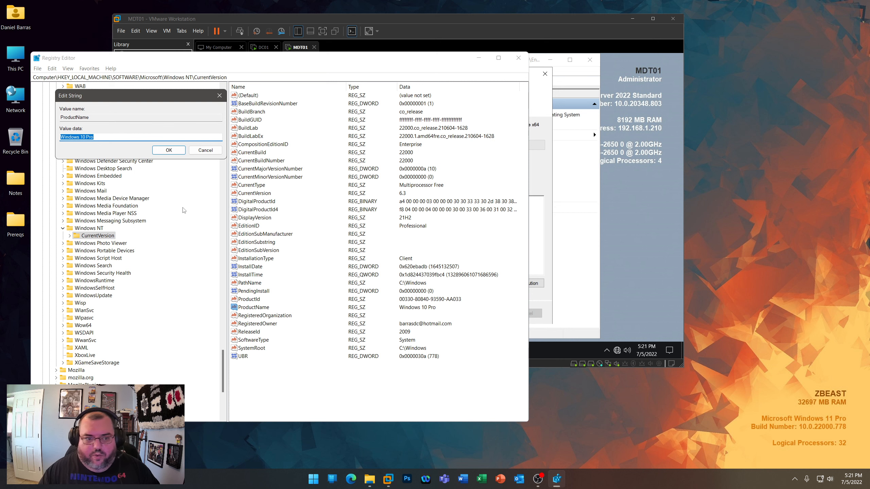
pyautogui.click(204, 151)
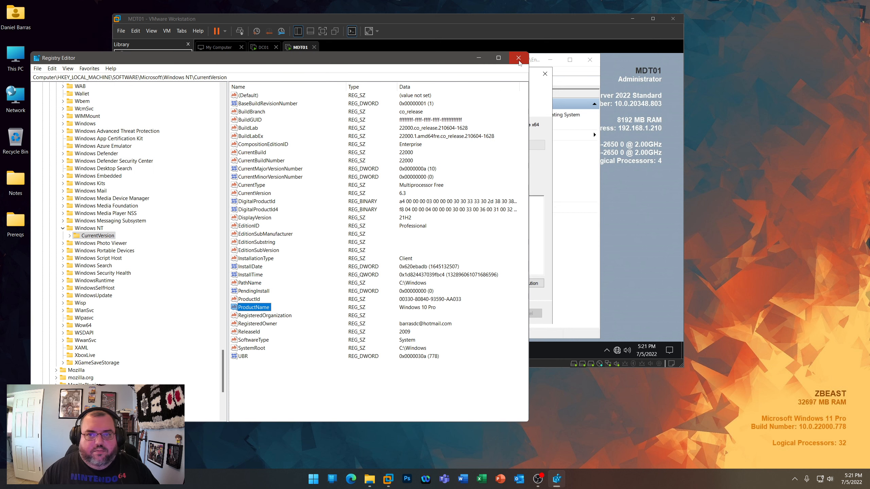
pyautogui.click(518, 59)
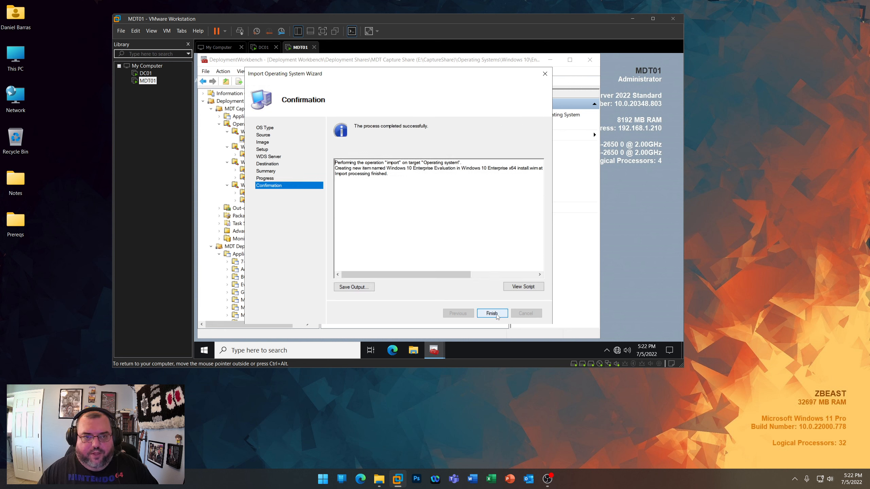
# - Finish the import wizard and rename the imported operating system to Windows 10 Enterprise x64 install.wim
pyautogui.click(496, 315)
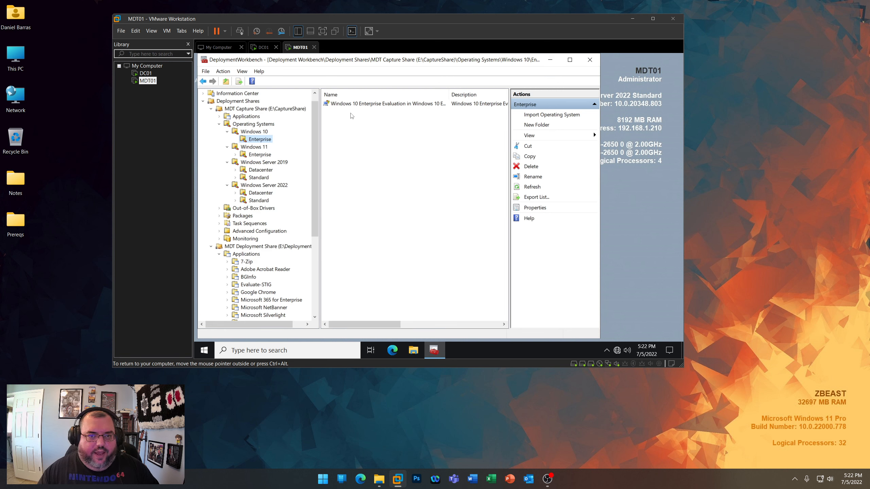
pyautogui.rightClick(362, 105)
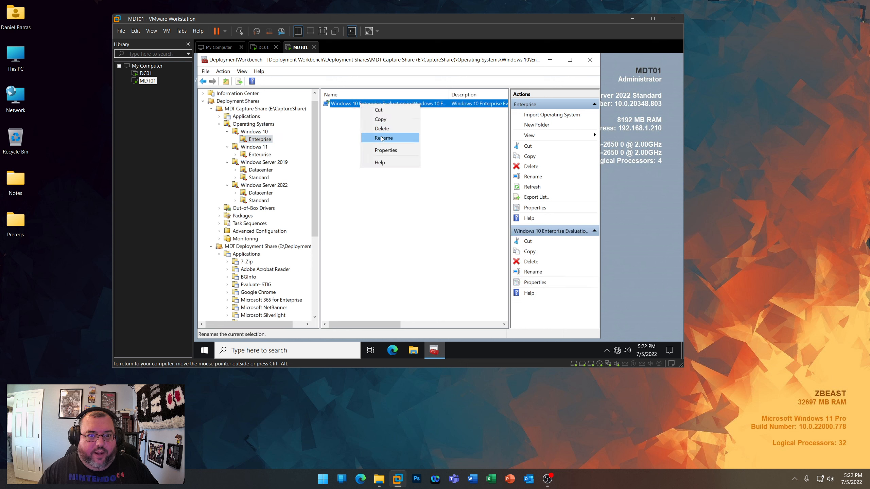
pyautogui.click(382, 138)
pyautogui.click(412, 104)
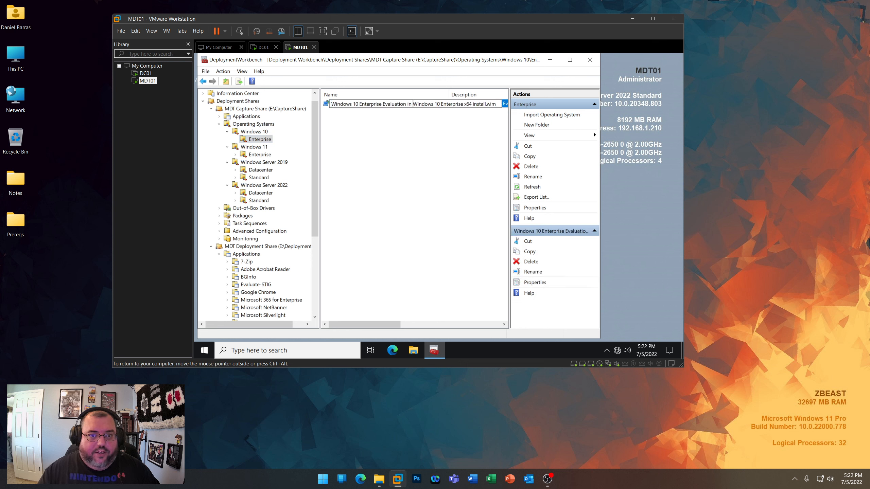
pyautogui.hotkey('shift', 'Home')
pyautogui.press('BackSpace')
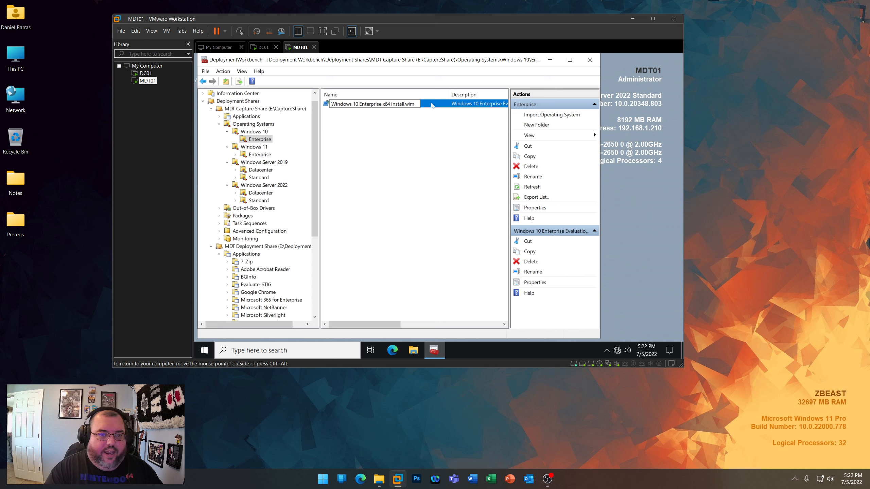
pyautogui.press('Return')
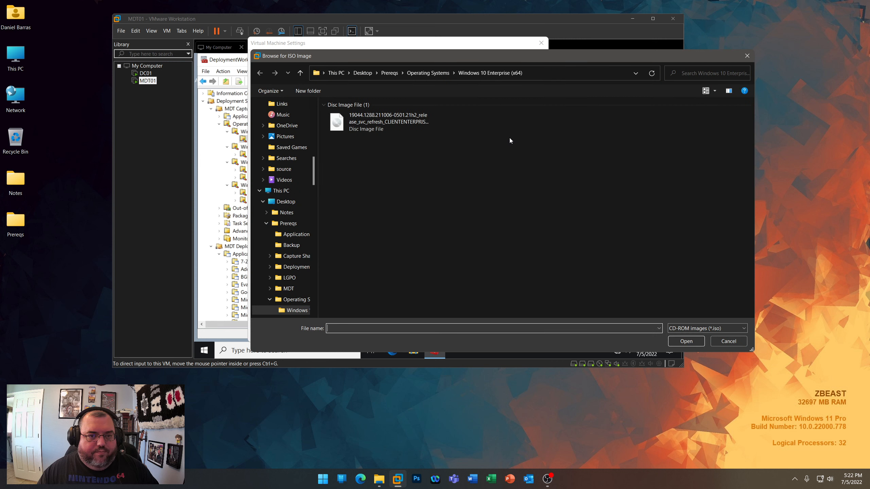
# - Mount the ISO from Prereqs\Operating Systems\Windows 11 Enterprise (x64) in the MDT01 virtual machine's CD/DVD drive
pyautogui.click(432, 73)
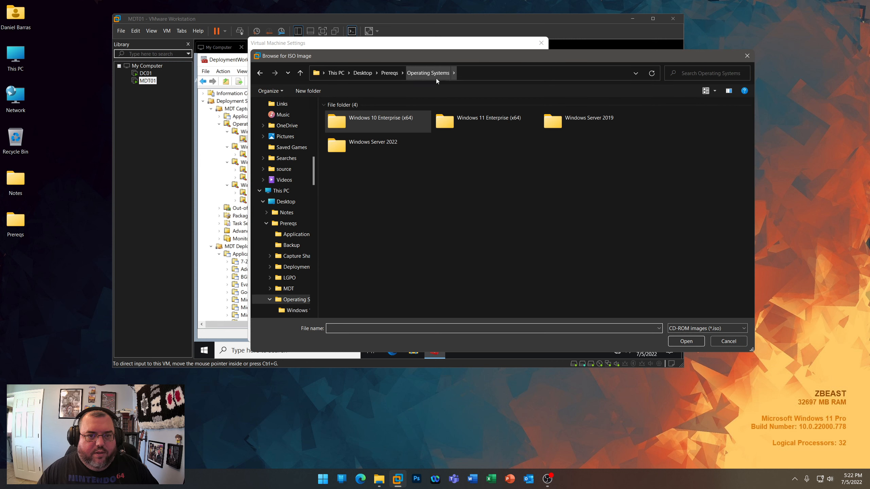
pyautogui.doubleClick(443, 122)
pyautogui.doubleClick(397, 119)
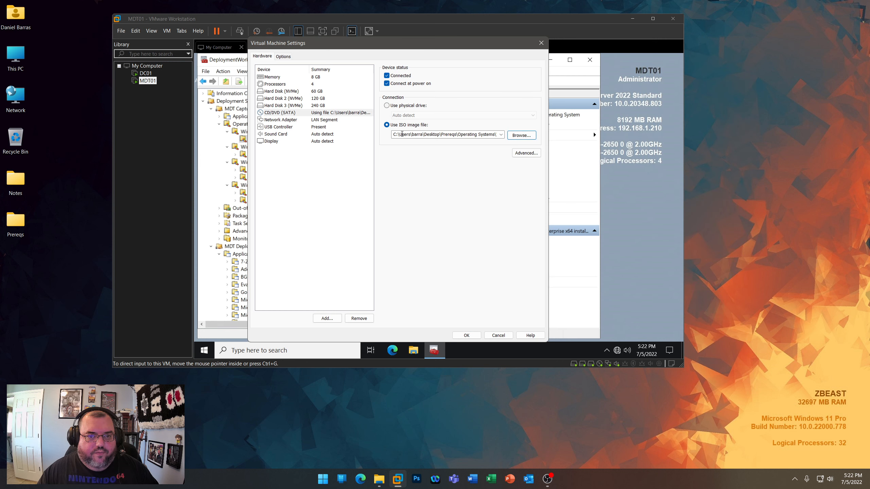
pyautogui.click(466, 335)
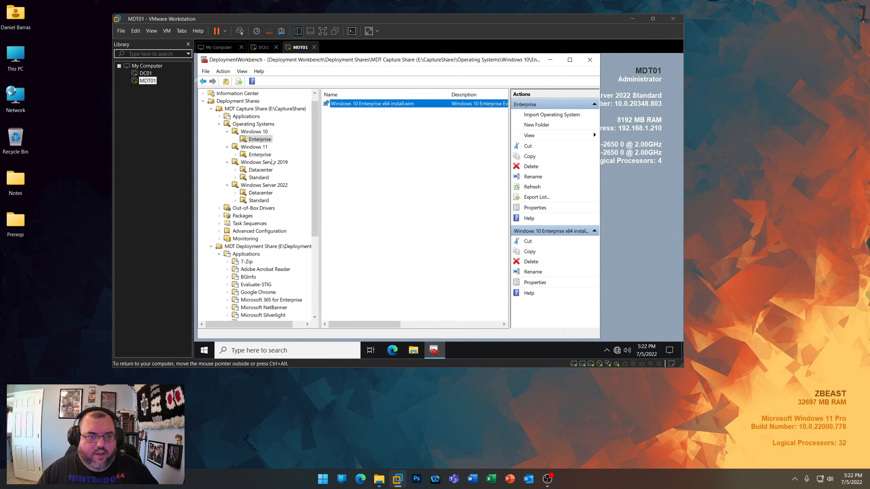
# - Start importing an operating system into the Capture Share's Windows 11 Enterprise folder, using the full set of source files from DVD drive D:
pyautogui.click(259, 155)
pyautogui.rightClick(260, 155)
pyautogui.click(272, 160)
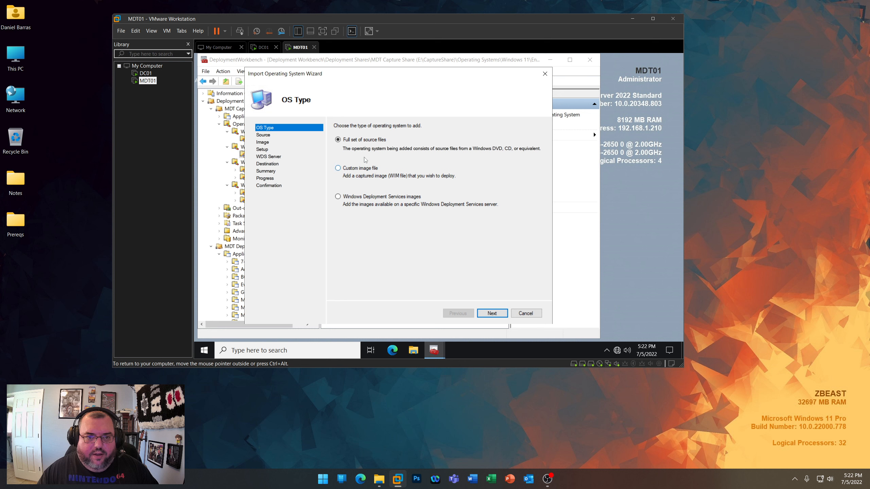
pyautogui.click(492, 313)
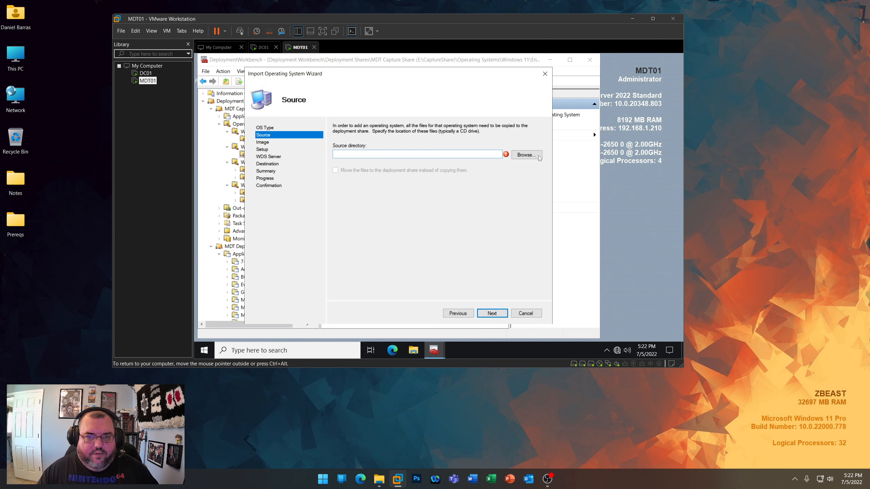
pyautogui.click(527, 155)
pyautogui.click(442, 210)
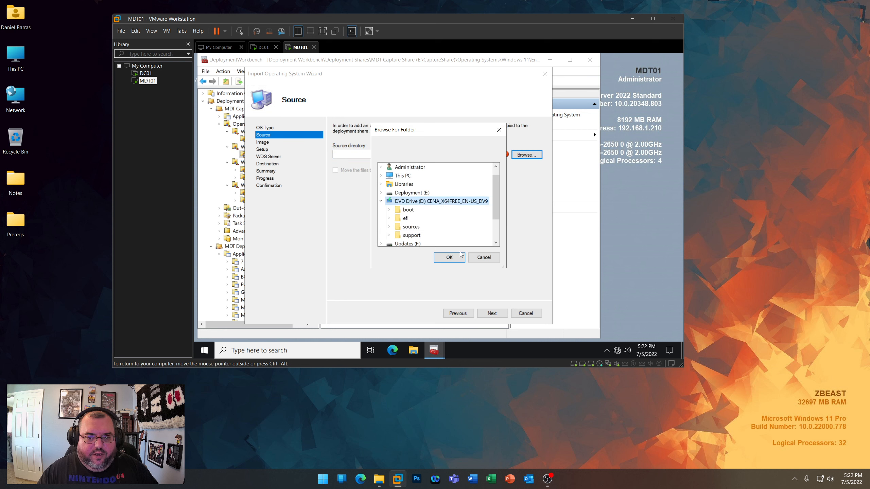
pyautogui.click(449, 257)
pyautogui.click(492, 313)
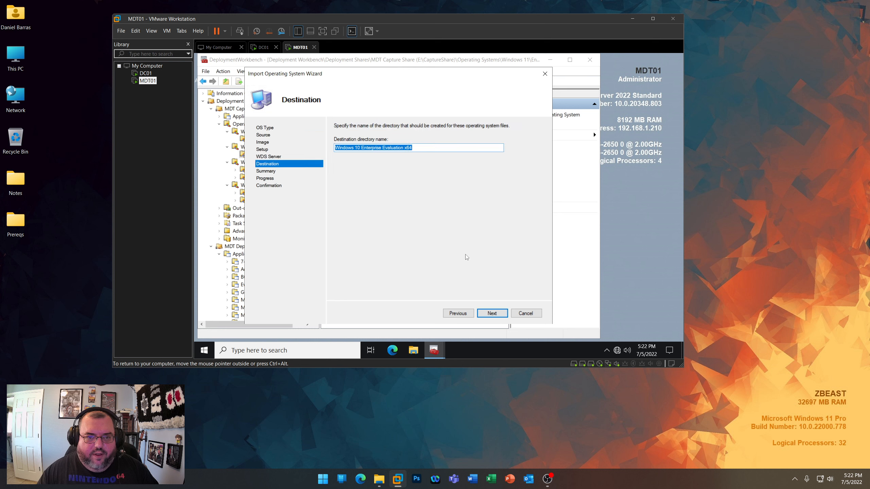
# - Set the destination directory name to Windows 11 Enterprise x64 and run the import
pyautogui.click(358, 148)
pyautogui.write('1')
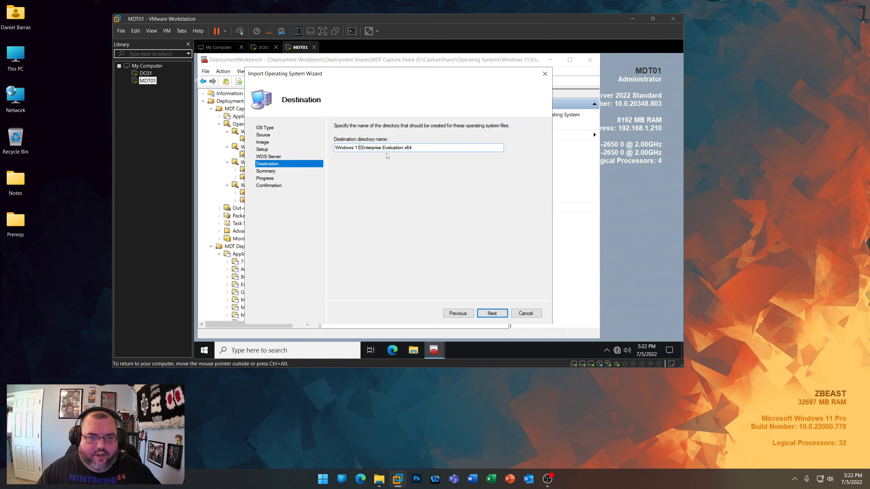
pyautogui.moveTo(382, 148); pyautogui.dragTo(403, 148)
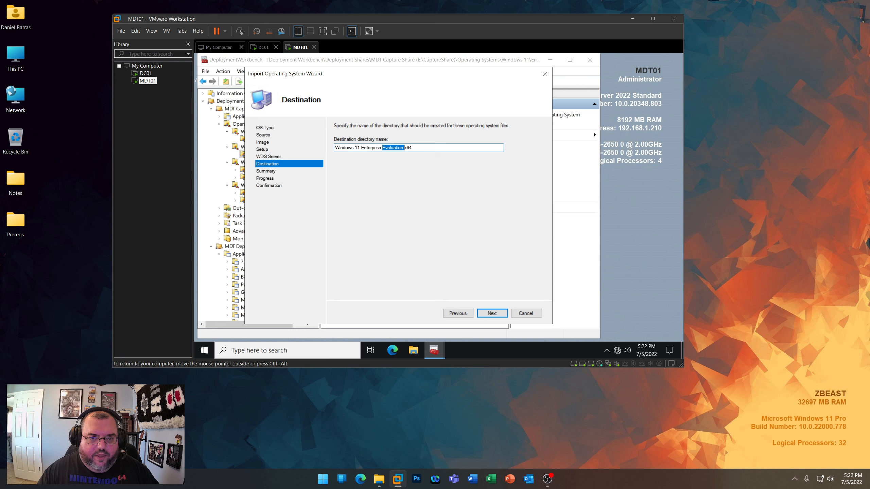
pyautogui.press('Delete')
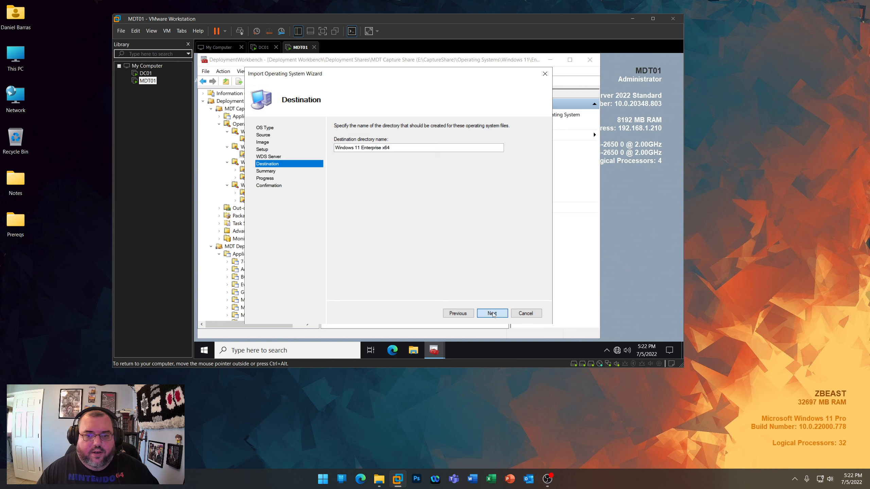
pyautogui.click(492, 314)
pyautogui.click(492, 313)
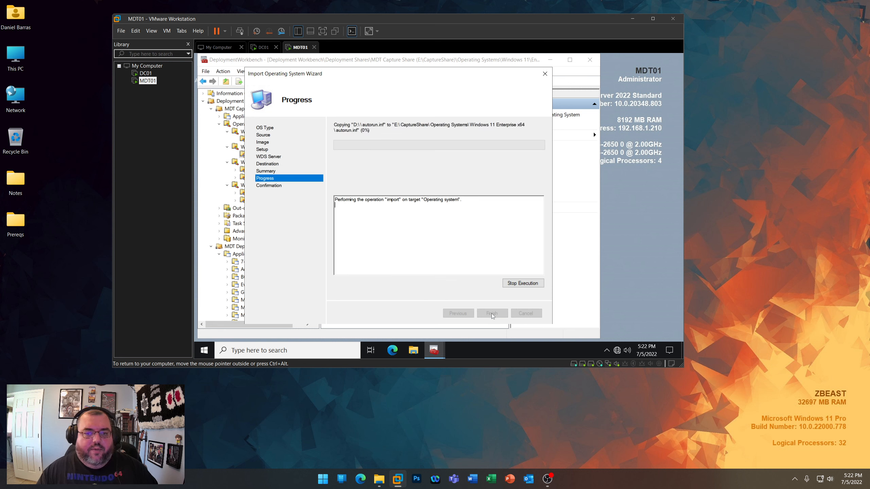
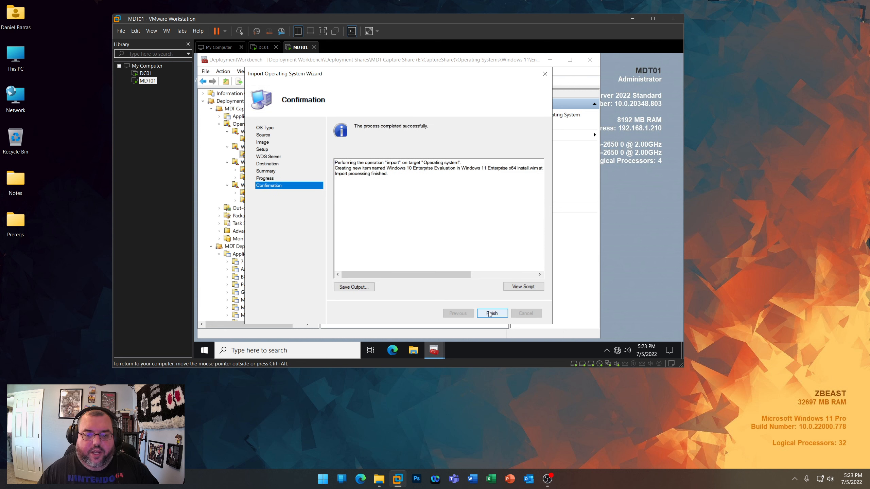
# - Close the completed import wizard and rename the imported Windows 11 image to "Windows 11 Enterprise x64 install.wim"
pyautogui.click(490, 313)
pyautogui.rightClick(399, 107)
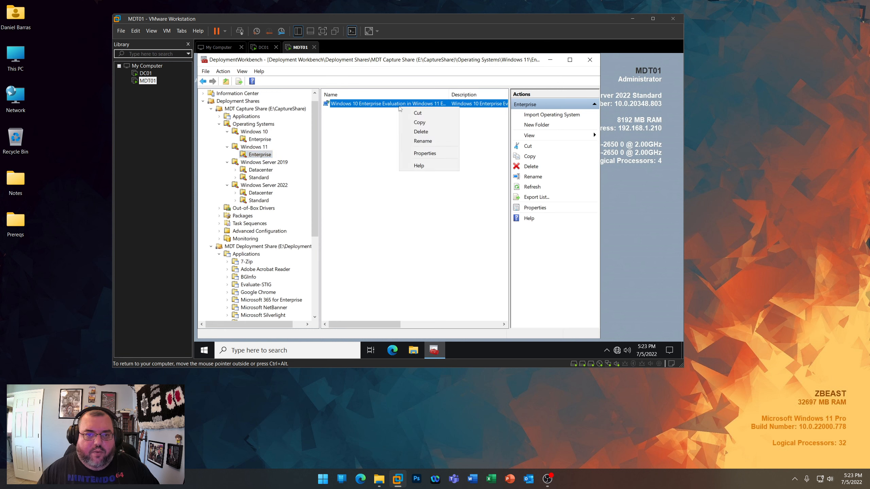
pyautogui.click(423, 140)
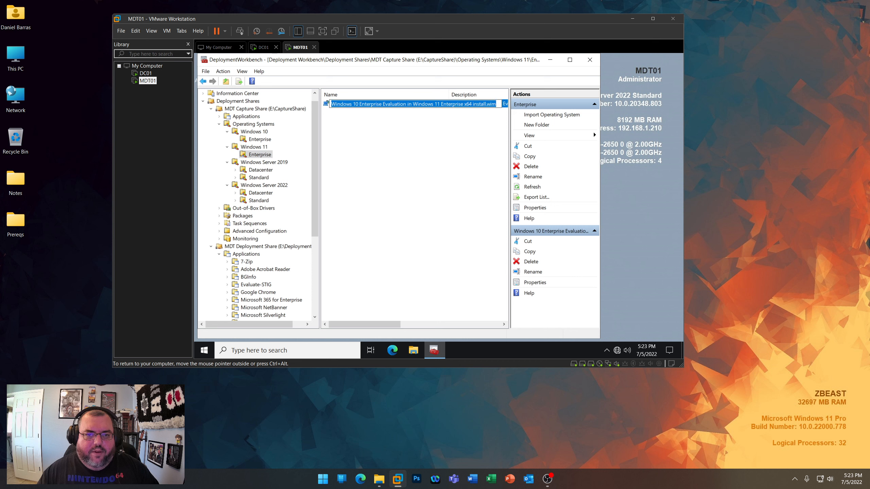
pyautogui.click(413, 104)
pyautogui.hotkey('shift', 'Home')
pyautogui.press('BackSpace')
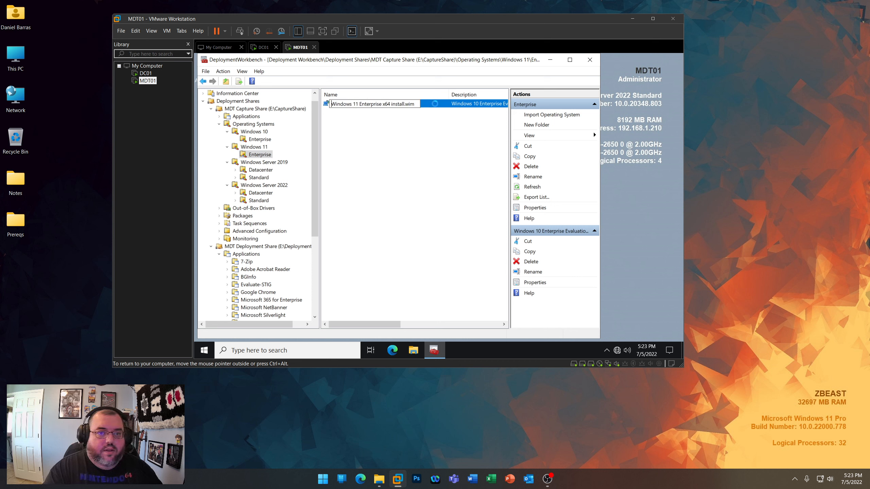
pyautogui.press('Return')
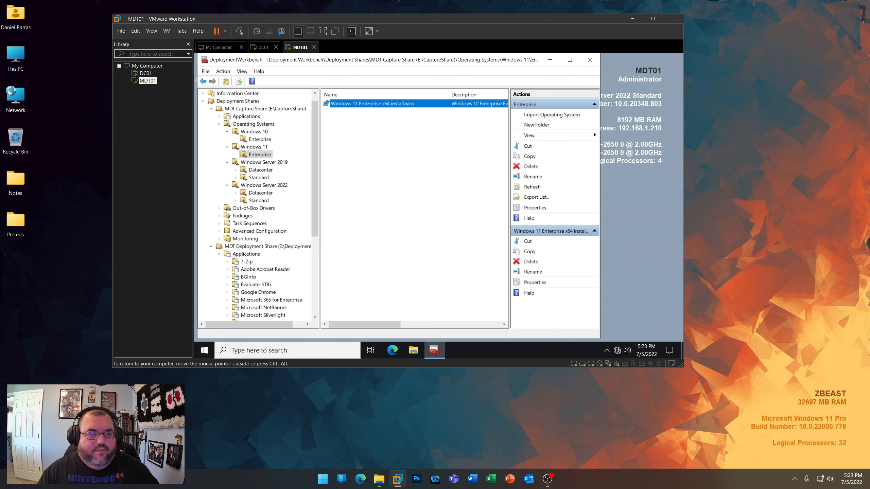
# - Mount the ISO from the Windows Server 2019 folder in MDT01's CD/DVD drive and dismiss the AutoPlay notification
pyautogui.rightClick(146, 82)
pyautogui.click(178, 242)
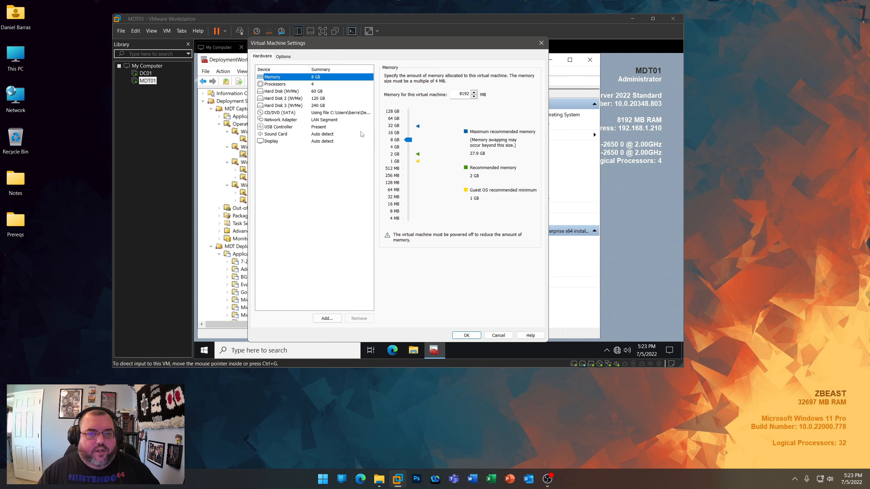
pyautogui.click(349, 113)
pyautogui.click(521, 135)
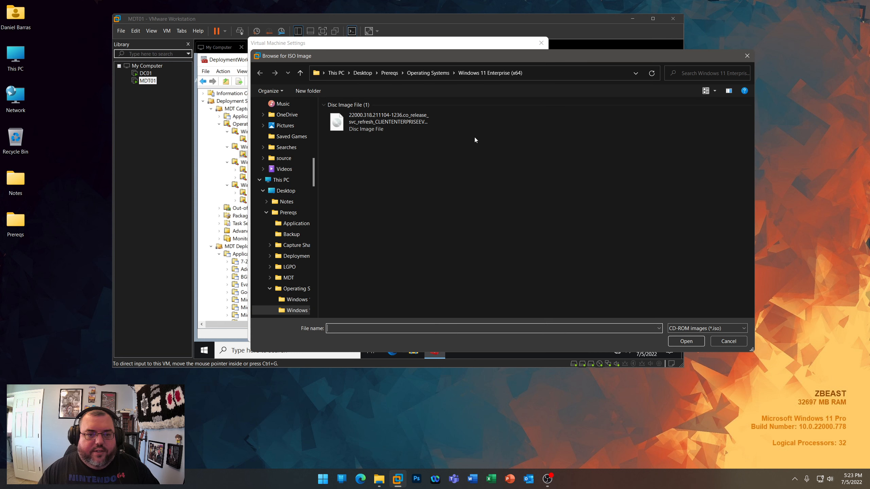
pyautogui.click(436, 73)
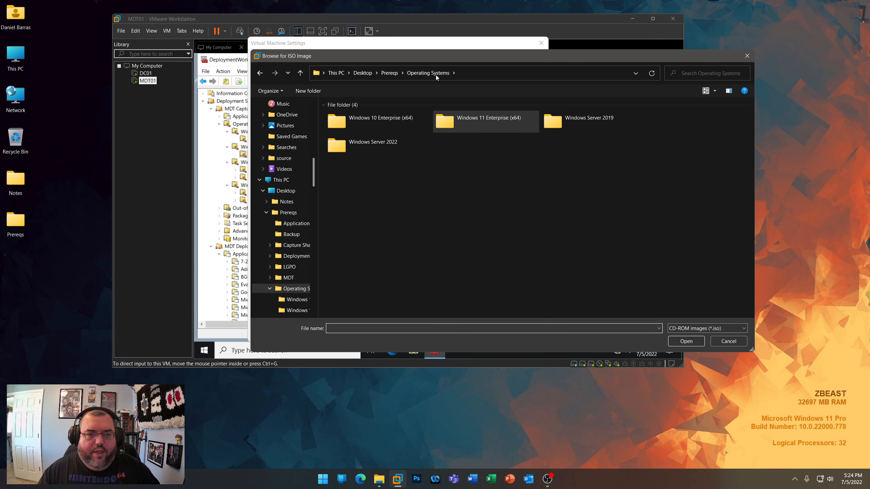
pyautogui.doubleClick(548, 124)
pyautogui.doubleClick(399, 127)
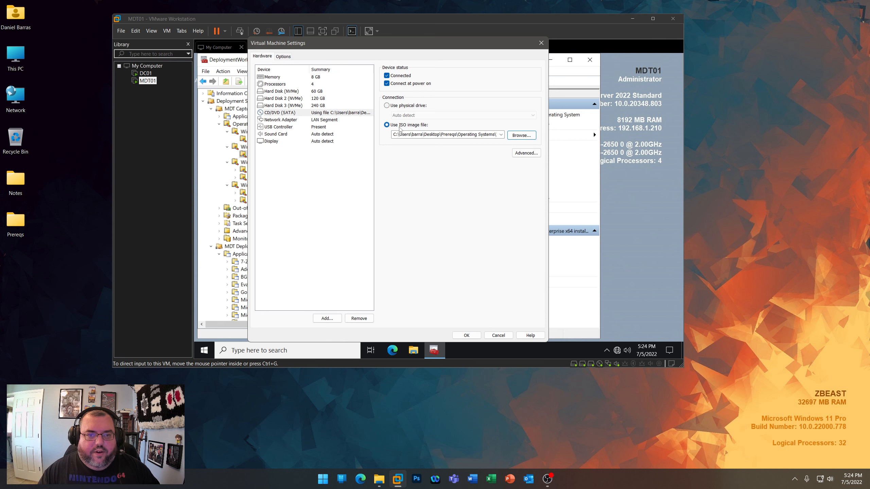
pyautogui.click(466, 336)
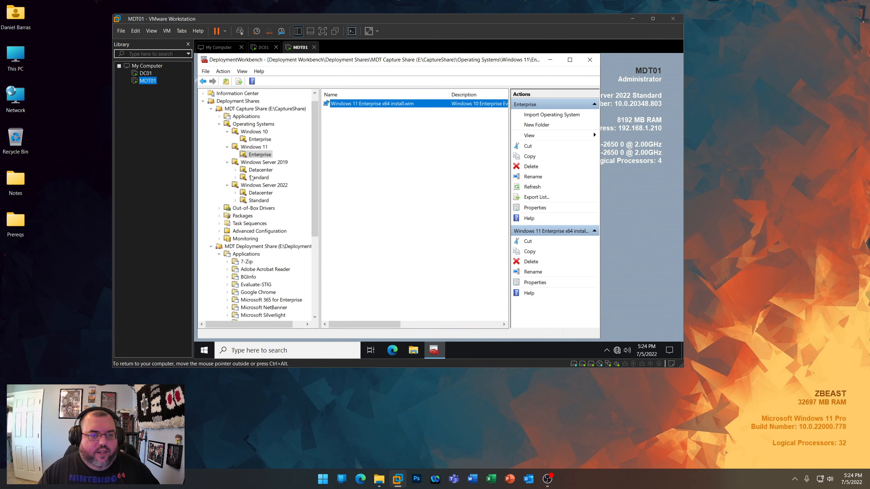
pyautogui.click(664, 301)
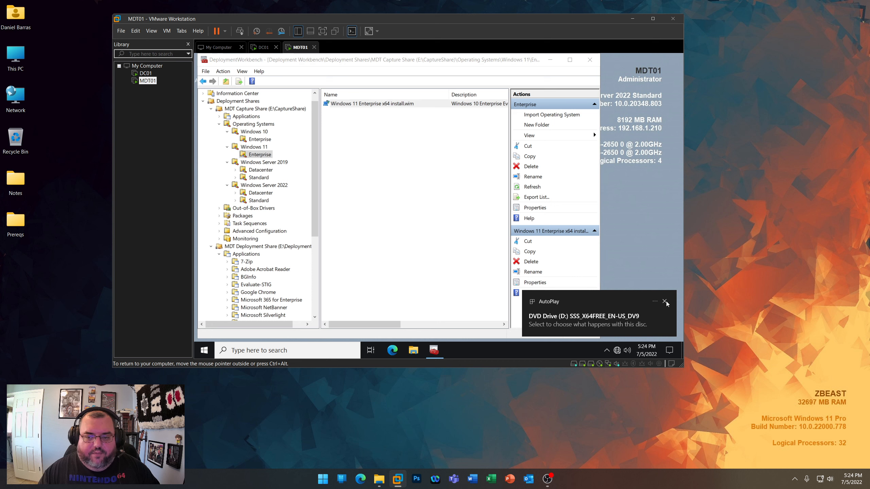
# - Start an operating system import into the Windows Server 2019 Datacenter folder, using the full set of source files from D:\
pyautogui.click(265, 170)
pyautogui.rightClick(266, 171)
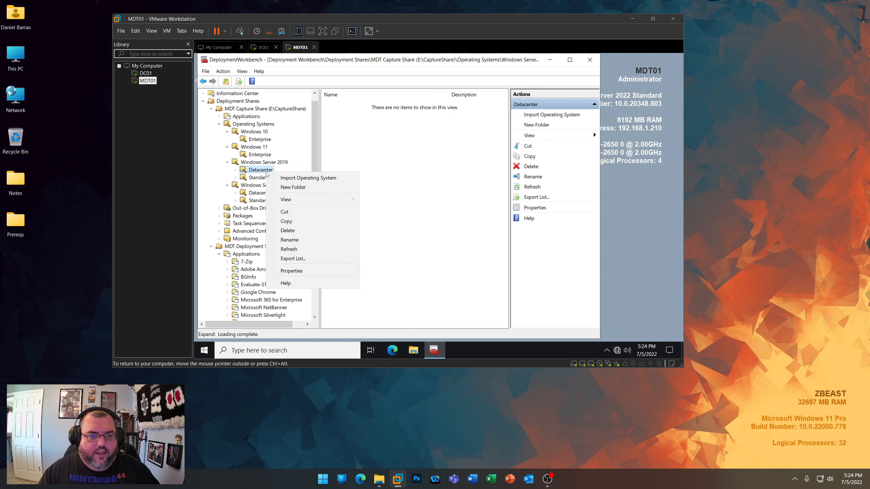
pyautogui.click(283, 178)
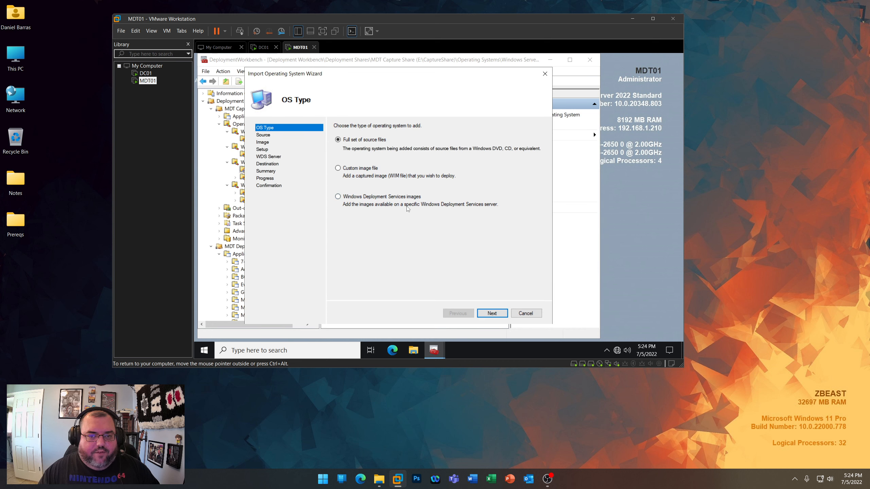
pyautogui.click(492, 313)
pyautogui.click(527, 155)
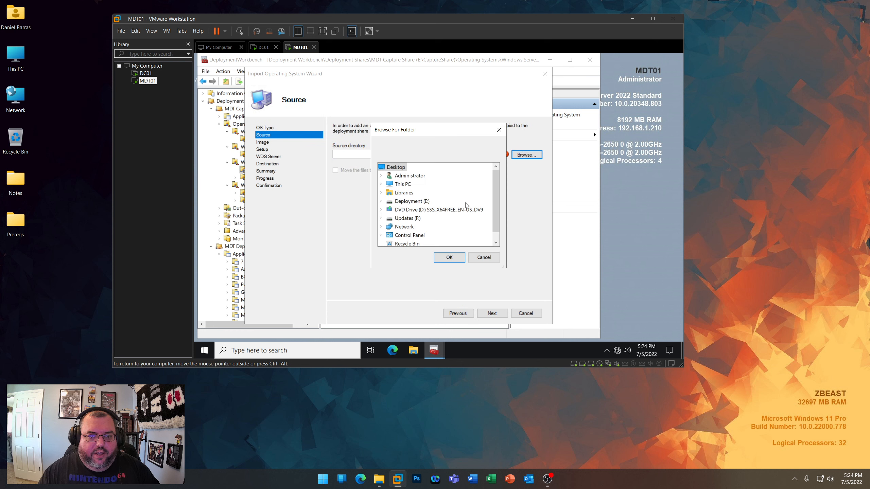
pyautogui.click(449, 258)
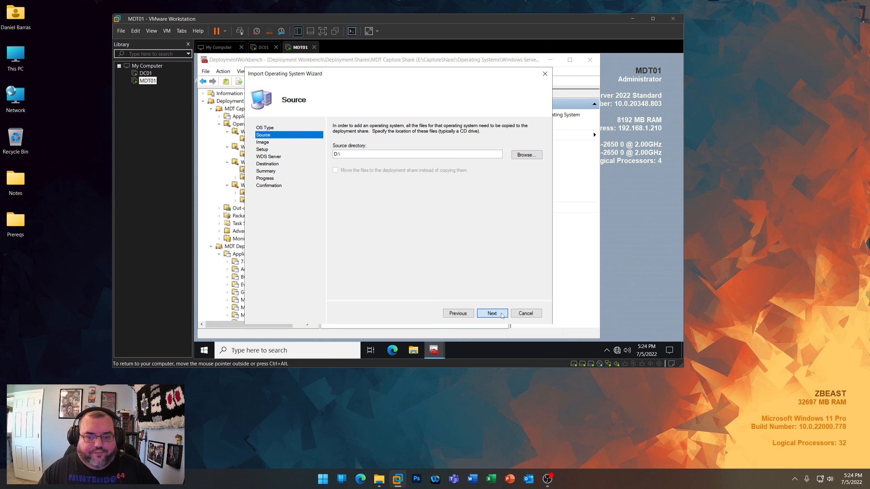
pyautogui.click(492, 314)
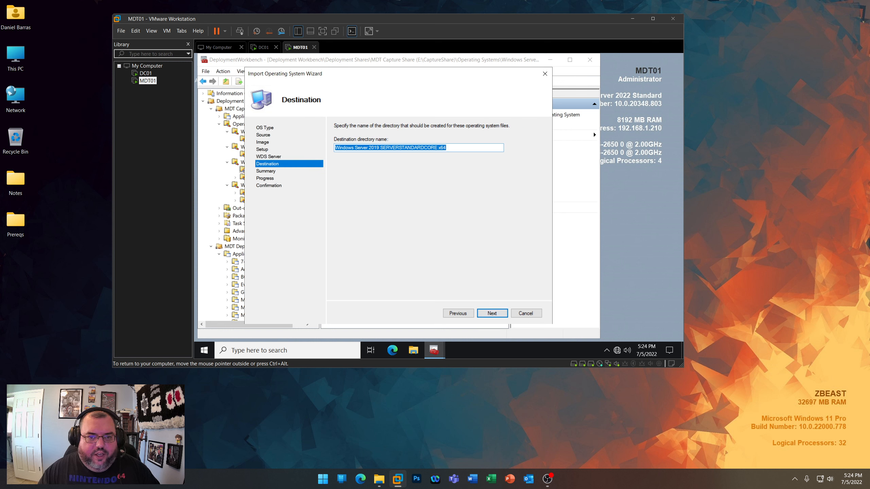
# - Set the destination directory name to "Windows Server 2019 SERVER x64" and run the import
pyautogui.moveTo(399, 148); pyautogui.dragTo(438, 147)
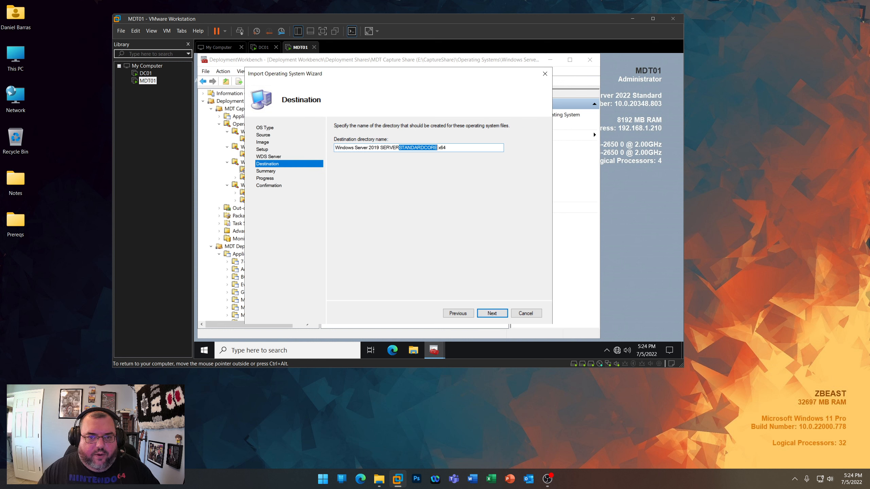
pyautogui.press('BackSpace')
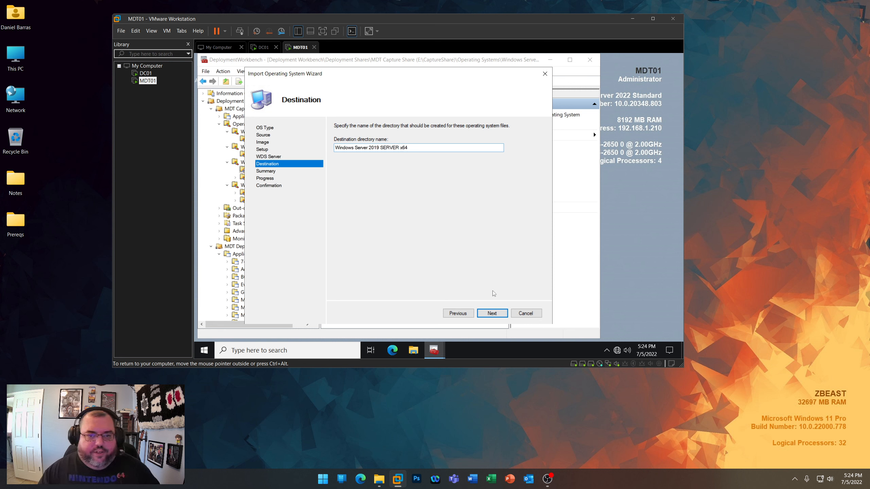
pyautogui.click(496, 316)
pyautogui.click(497, 315)
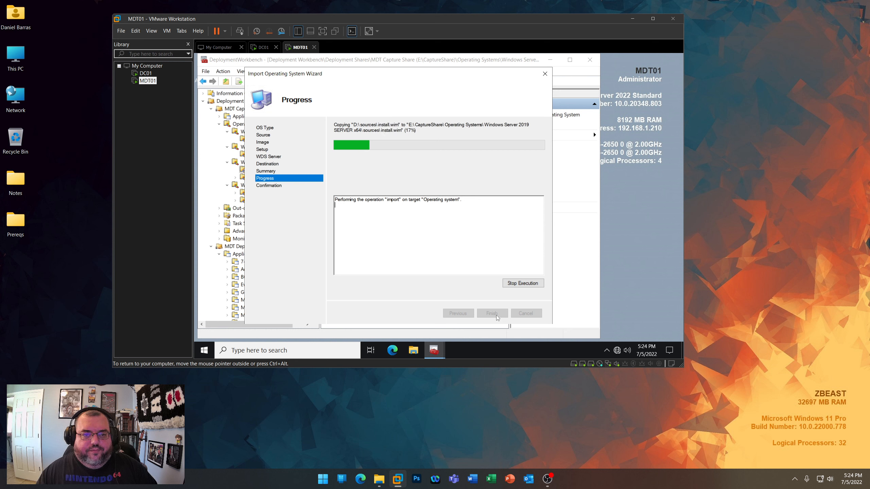
# - Examine the Operating Systems folder of CaptureShare on the Deployment (E:) drive, and close File Explorer
pyautogui.click(415, 350)
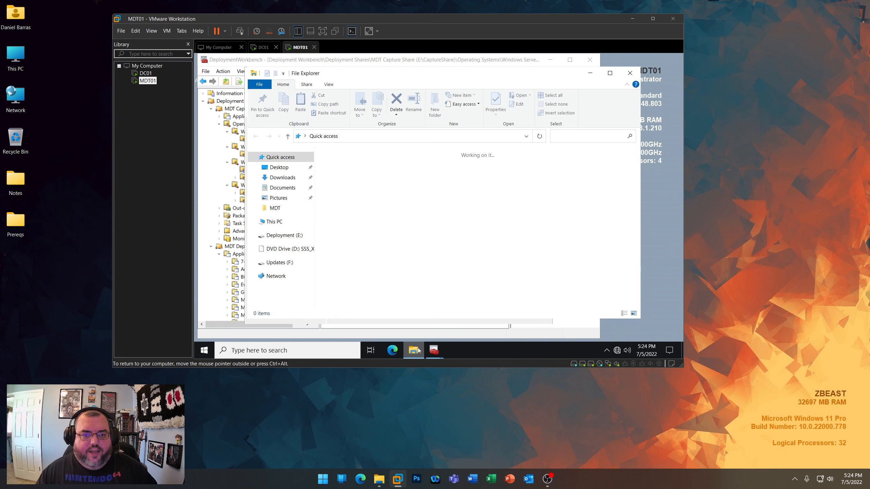
pyautogui.click(280, 238)
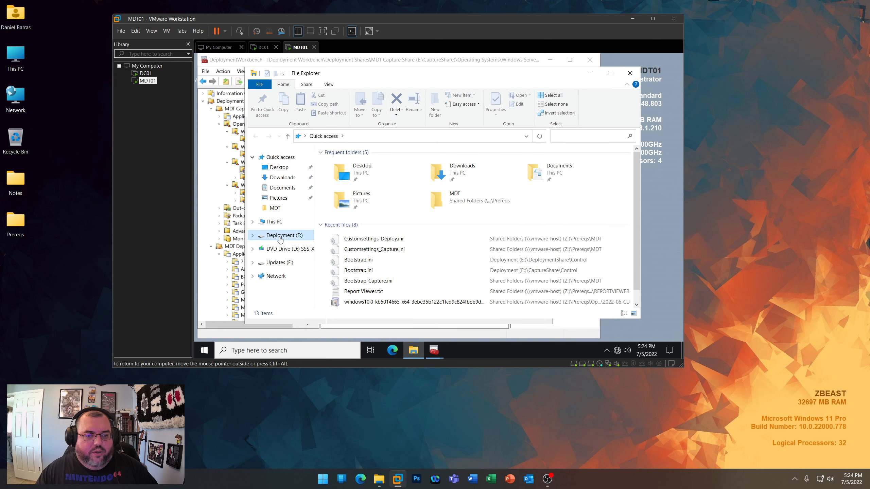
pyautogui.doubleClick(358, 164)
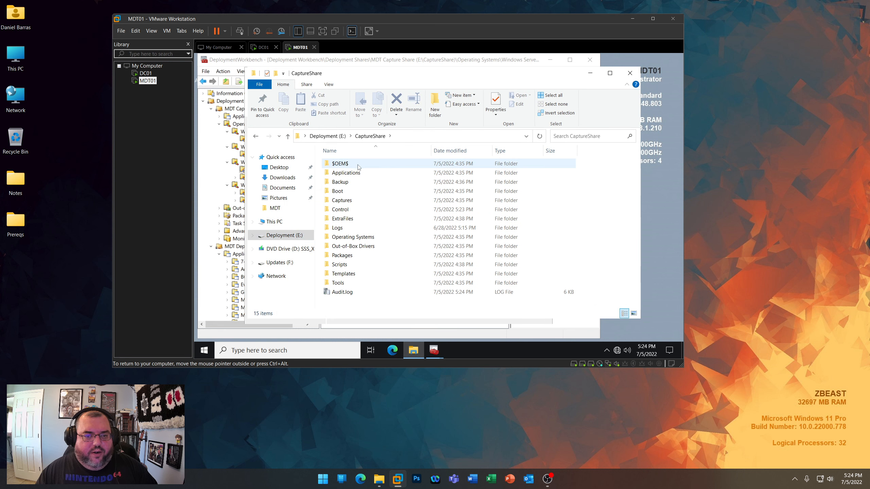
pyautogui.doubleClick(363, 237)
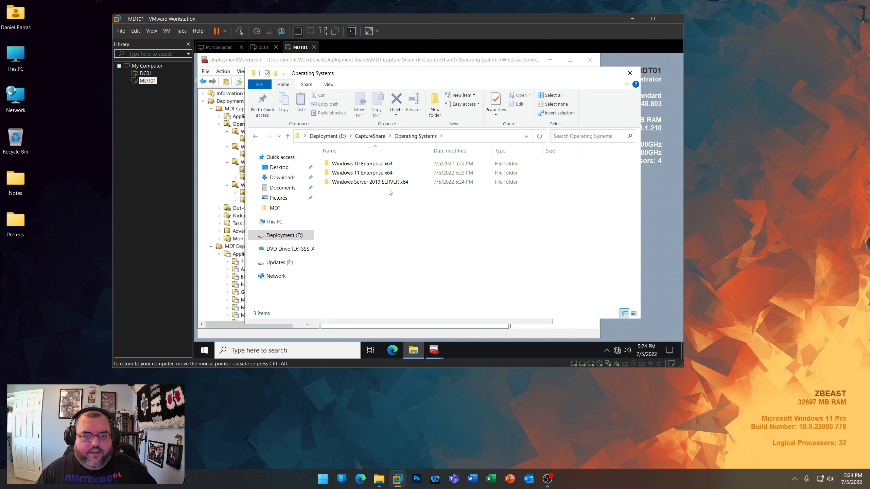
pyautogui.click(634, 74)
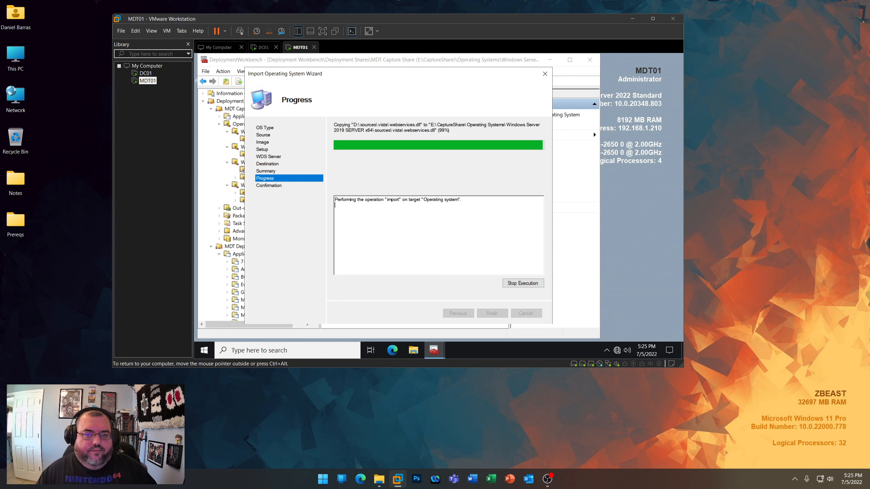
# - Finish the import and delete the SERVERDATACENTERCORE and SERVERSTANDARDCORE images from the Windows Server 2019 Datacenter folder
pyautogui.click(493, 313)
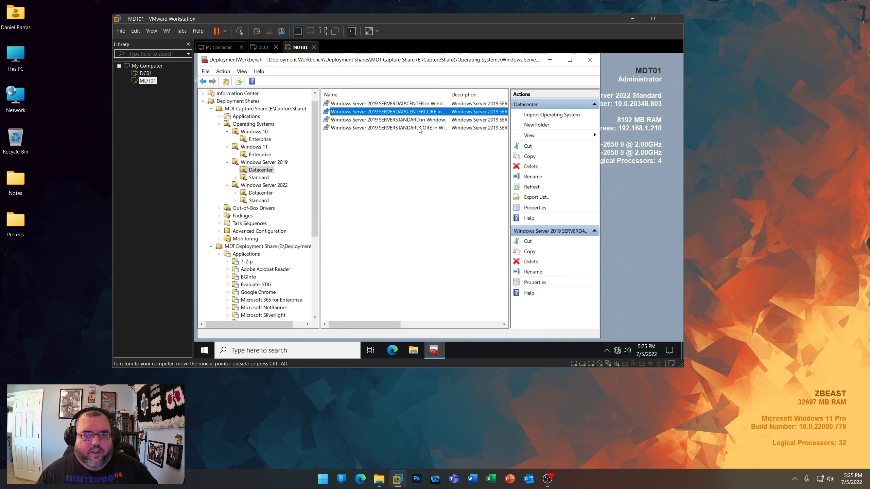
pyautogui.keyDown('ctrl'); pyautogui.click(418, 128); pyautogui.keyUp('ctrl')
pyautogui.rightClick(419, 128)
pyautogui.click(440, 153)
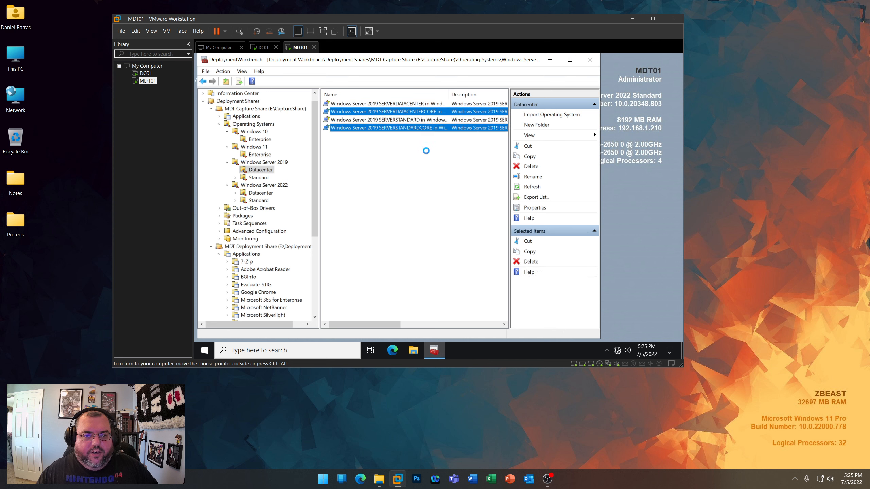
pyautogui.click(499, 312)
pyautogui.click(497, 313)
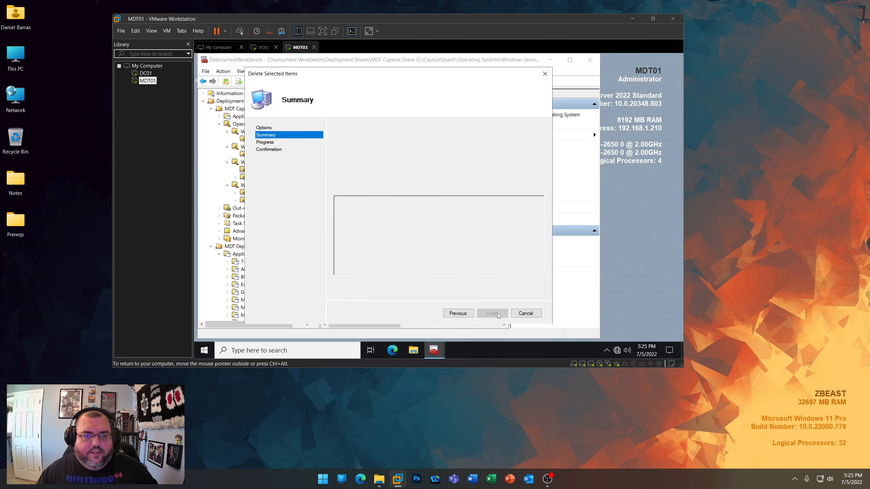
pyautogui.click(497, 312)
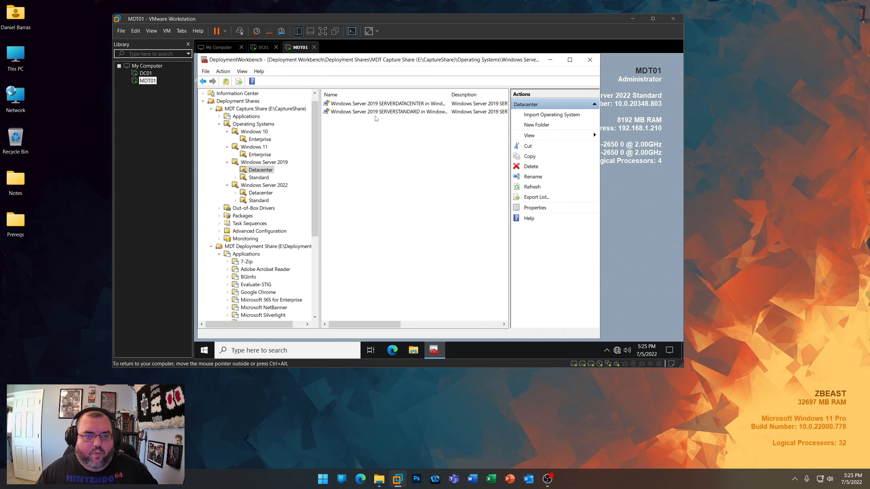
# - Move the Windows Server 2019 SERVERSTANDARD image from the Datacenter folder to the Windows Server 2019 Standard folder
pyautogui.click(260, 170)
pyautogui.click(401, 114)
pyautogui.rightClick(401, 114)
pyautogui.click(418, 118)
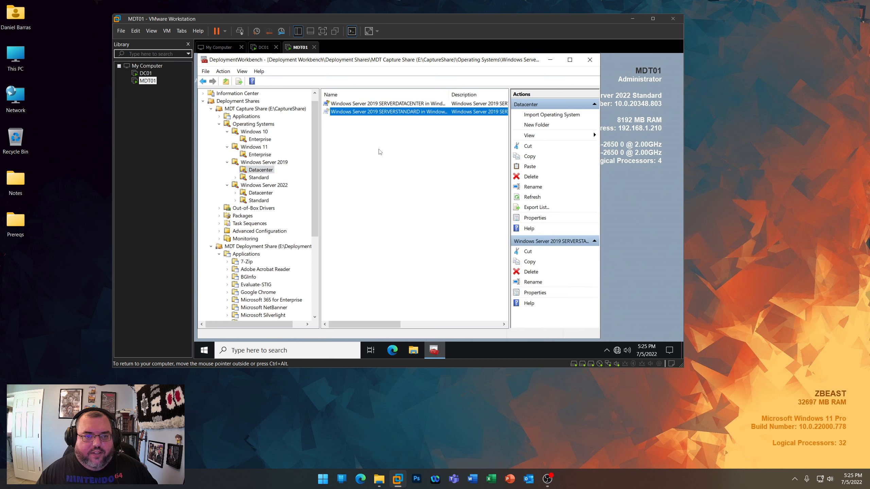
pyautogui.click(259, 177)
pyautogui.rightClick(379, 169)
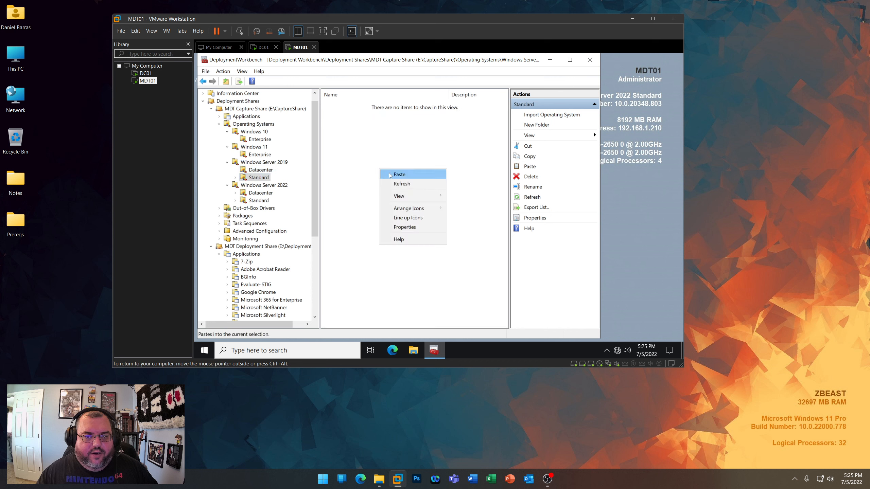
pyautogui.click(389, 173)
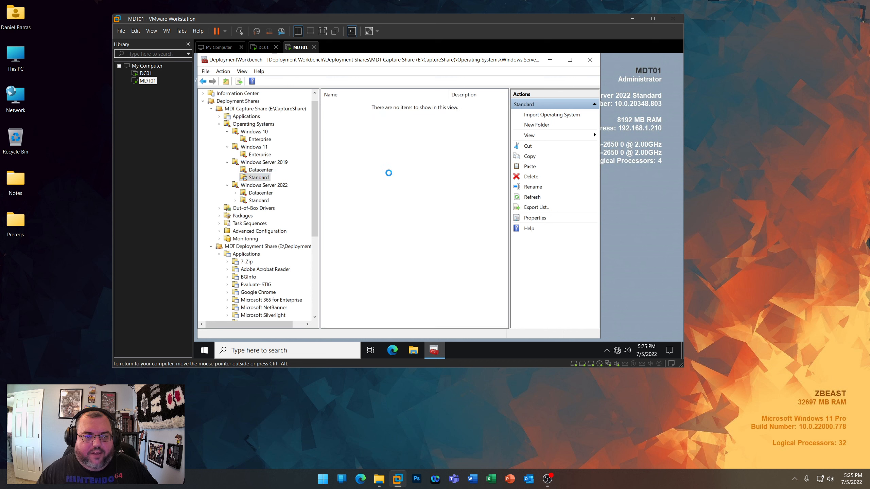
# - Refresh the Windows Server 2019 Datacenter folder and check the contents of its Standard and Datacenter folders
pyautogui.click(259, 170)
pyautogui.rightClick(367, 149)
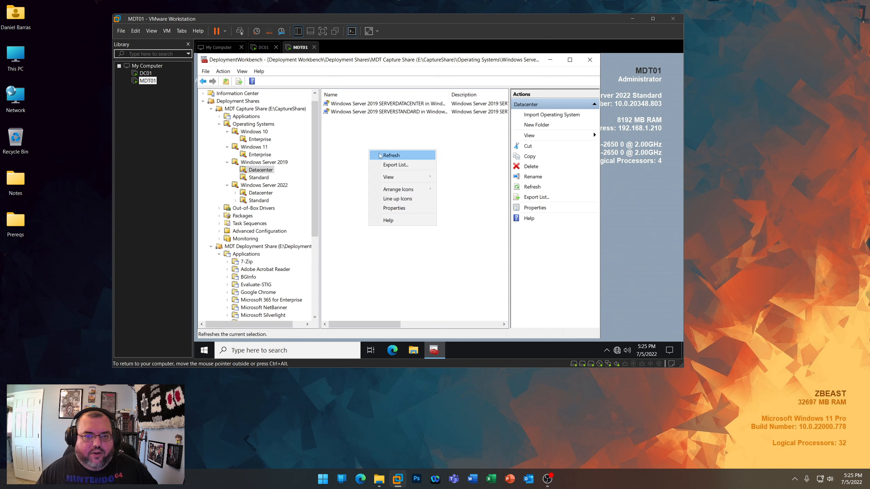
pyautogui.click(379, 155)
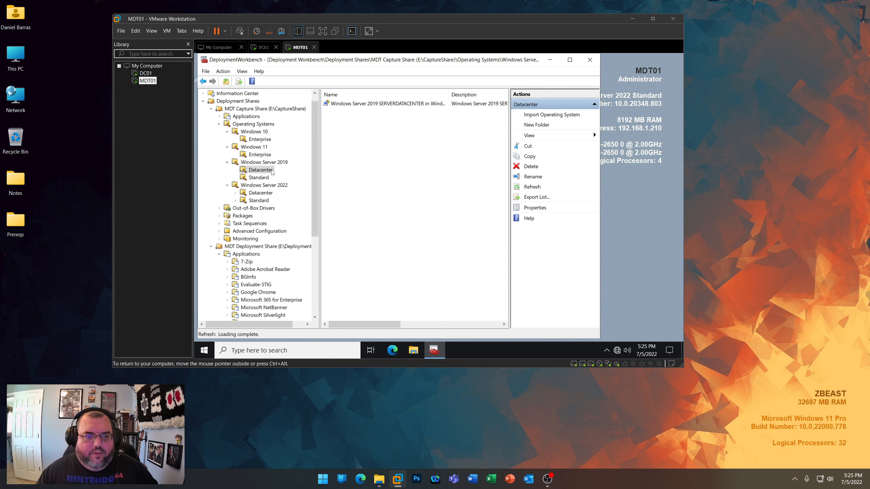
pyautogui.click(260, 176)
pyautogui.click(261, 171)
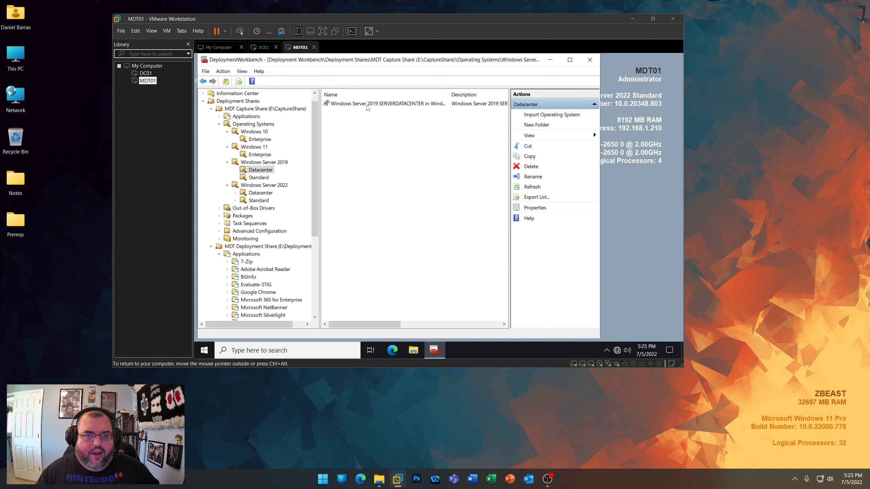
# - Rename the Windows Server 2019 Datacenter image as Windows Server 2019 SERVER x64 install.wim
pyautogui.rightClick(367, 107)
pyautogui.click(392, 140)
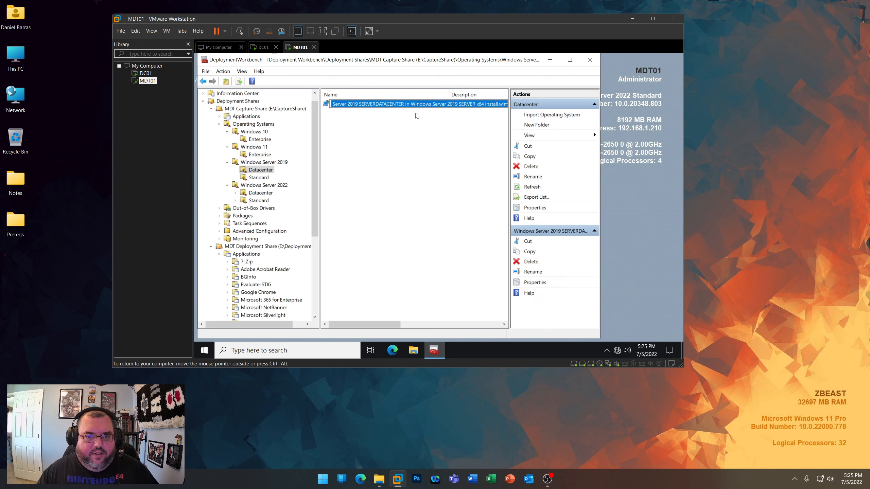
pyautogui.click(411, 104)
pyautogui.hotkey('shift', 'Home')
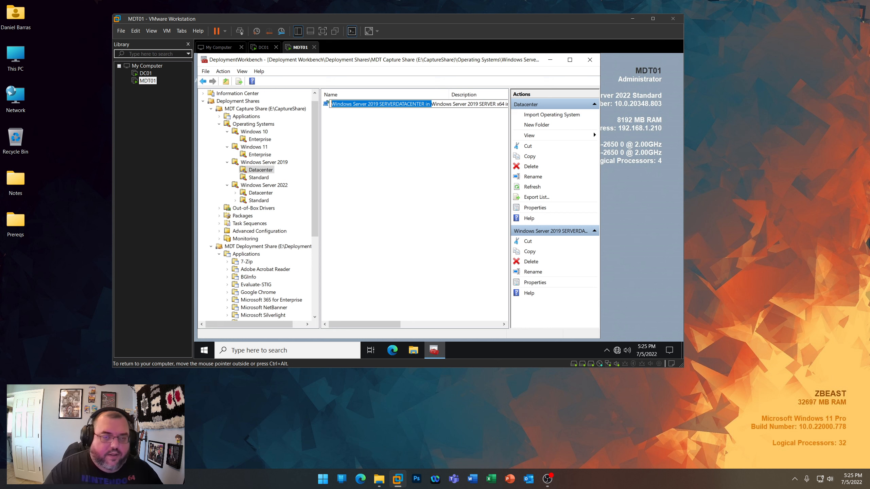
pyautogui.press('Delete')
pyautogui.press('Return')
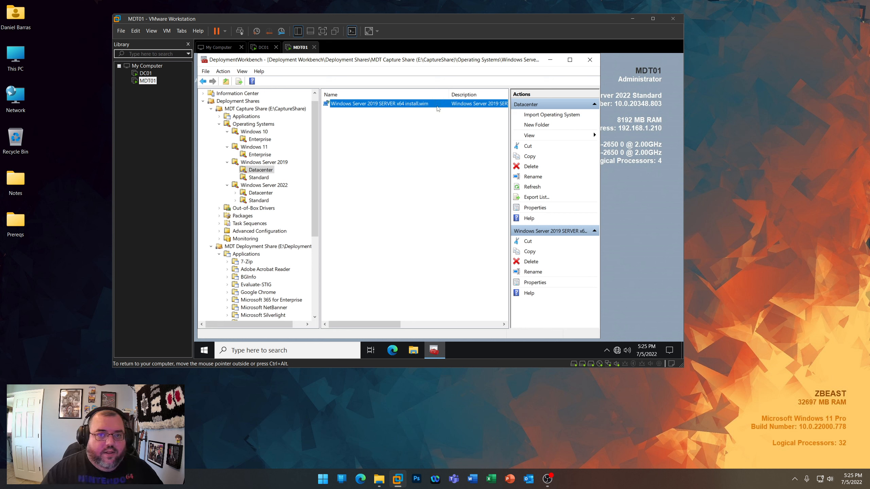
# - Try to set the Windows Server 2019 Standard image's operating system name to Windows Server 2019 SERVER x64 install.wim
pyautogui.click(261, 178)
pyautogui.rightClick(367, 104)
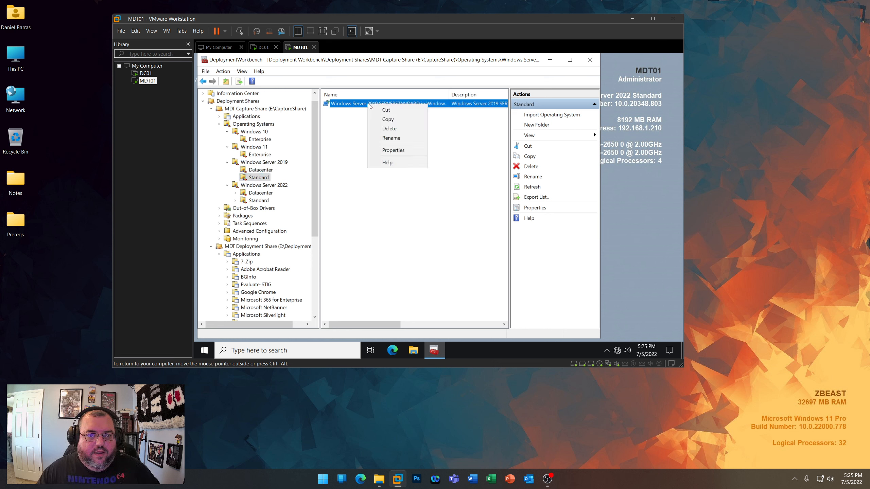
pyautogui.click(394, 152)
pyautogui.click(441, 113)
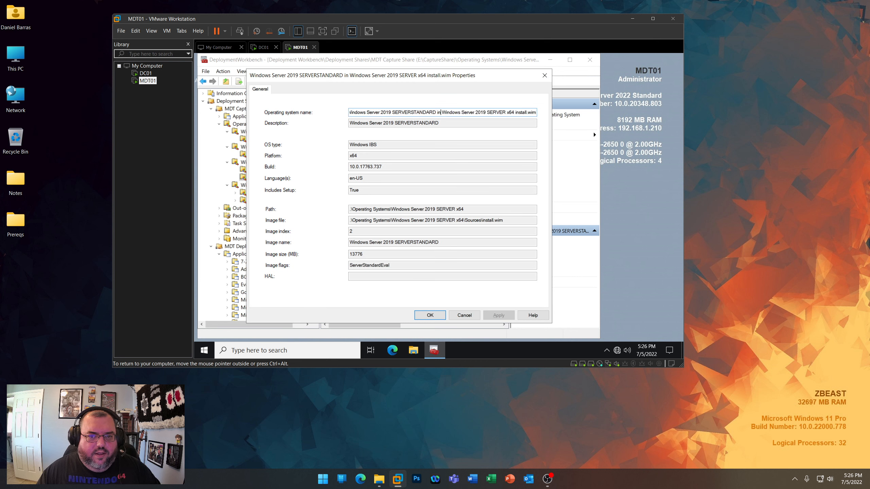
pyautogui.hotkey('shift', 'Home')
pyautogui.press('BackSpace')
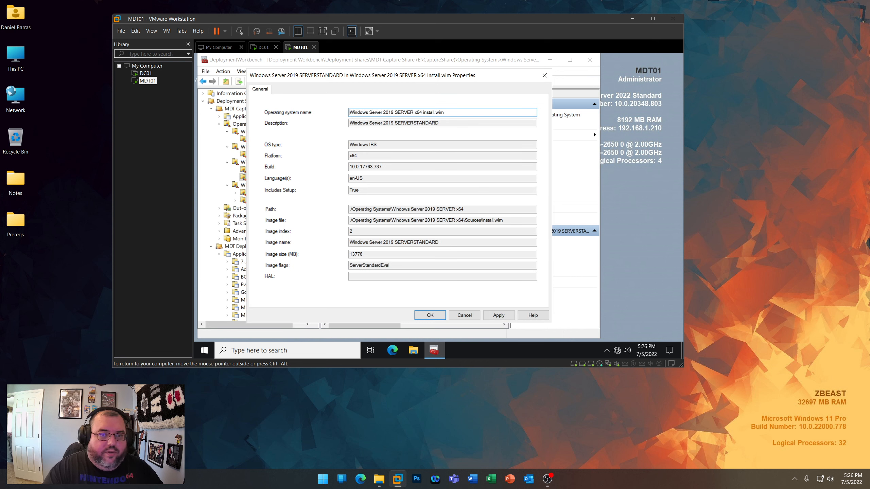
pyautogui.click(476, 258)
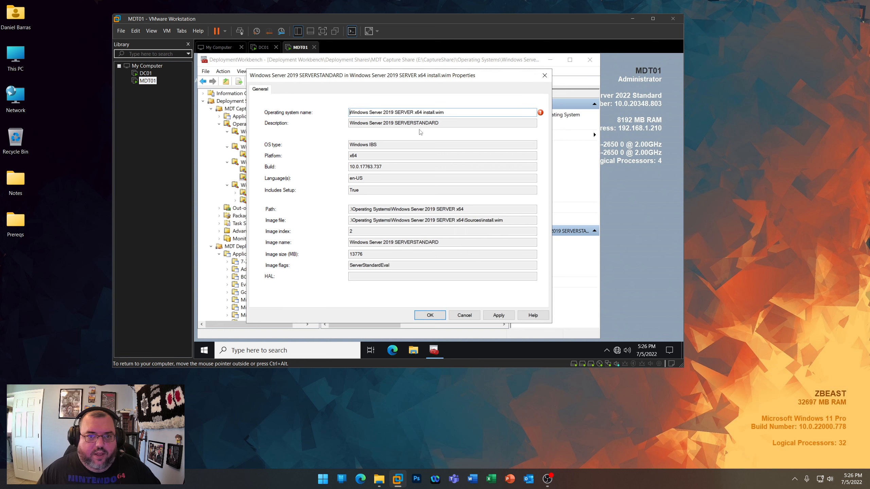
pyautogui.click(471, 315)
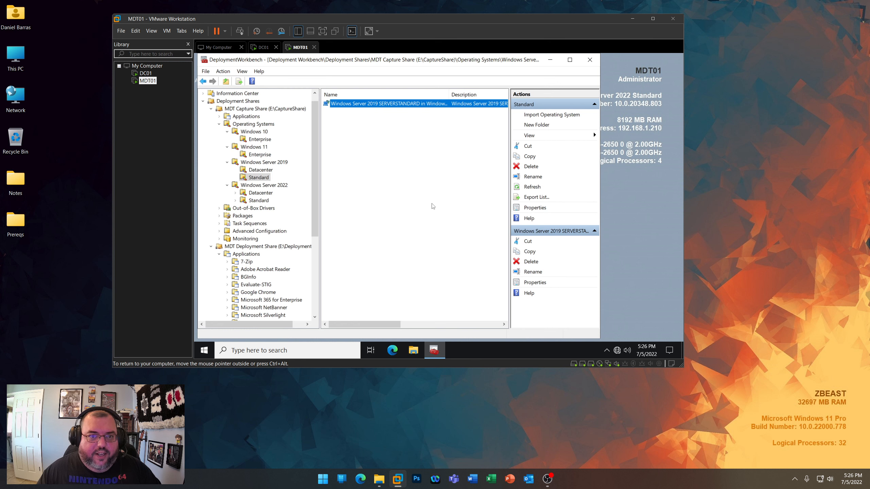
pyautogui.rightClick(383, 105)
pyautogui.click(336, 153)
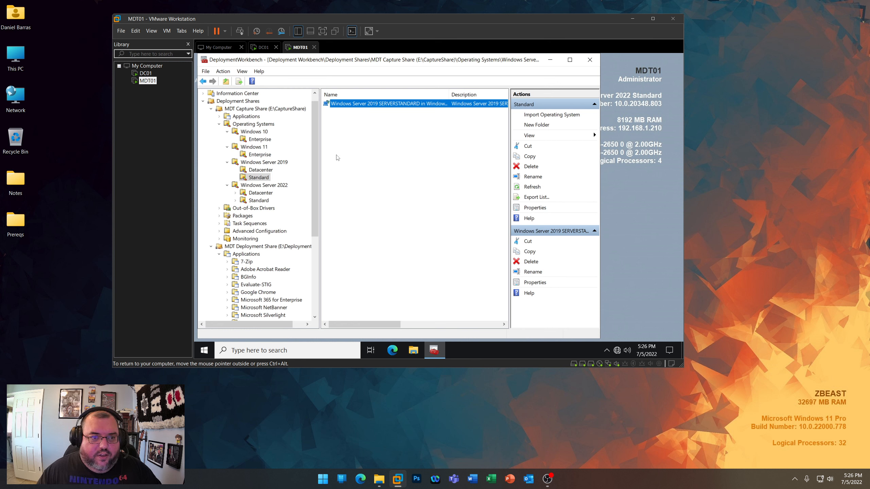
# - Rename the image in the Windows Server 2019 Datacenter folder as Windows Server 2019 SERVERDATACENTER x64 install.wim
pyautogui.click(261, 169)
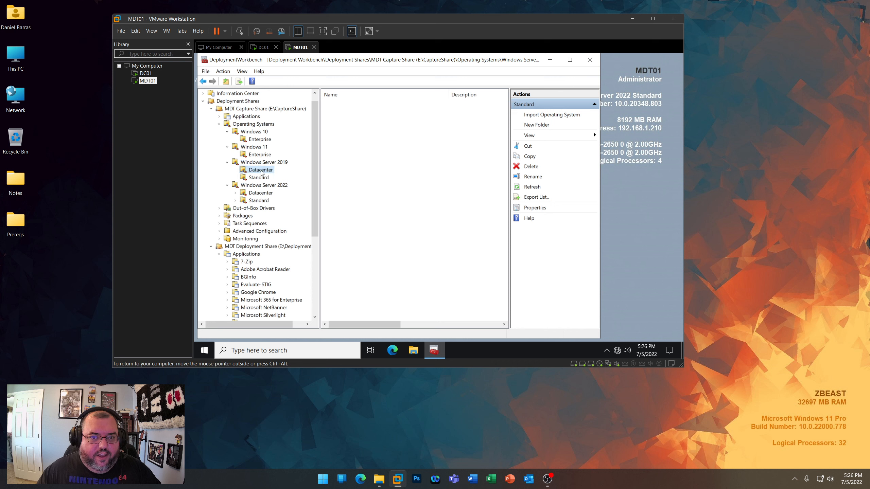
pyautogui.rightClick(357, 103)
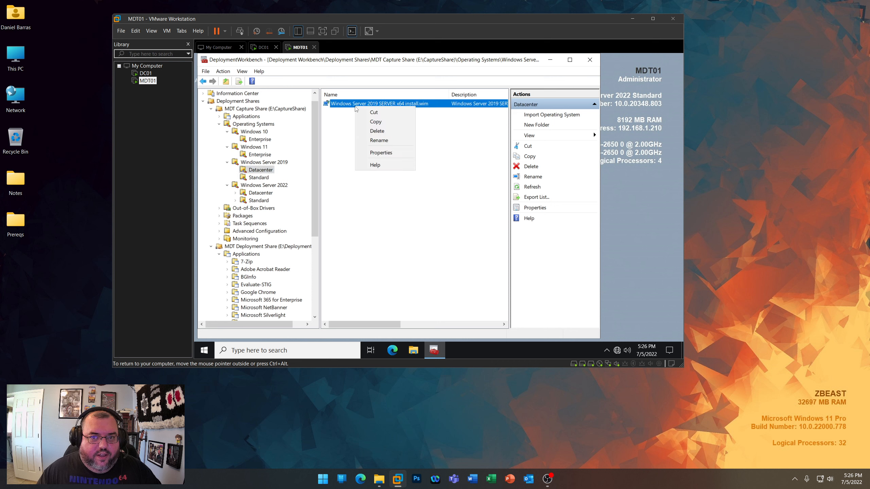
pyautogui.click(389, 144)
pyautogui.click(396, 104)
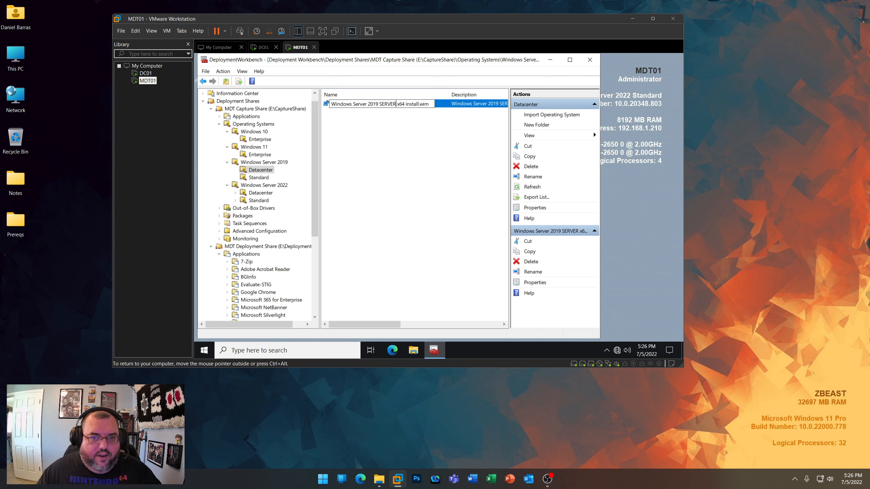
pyautogui.write('DATACENTER')
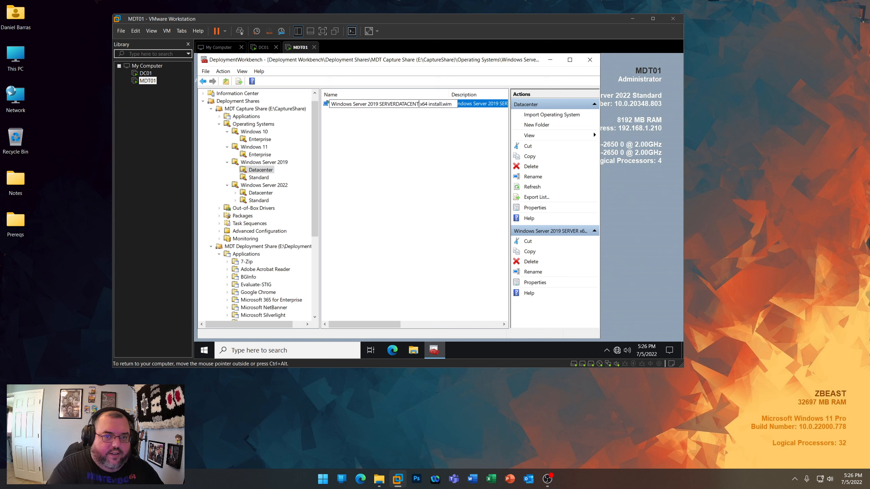
pyautogui.press('Return')
# - Shorten the Windows Server 2019 Standard image's operating system name to Windows Server 2019 SERVER x64 install.wim
pyautogui.click(261, 177)
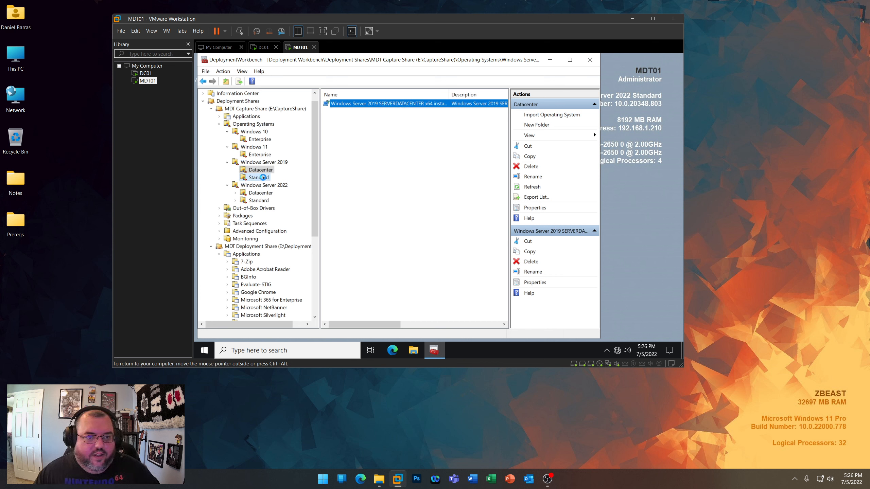
pyautogui.rightClick(380, 105)
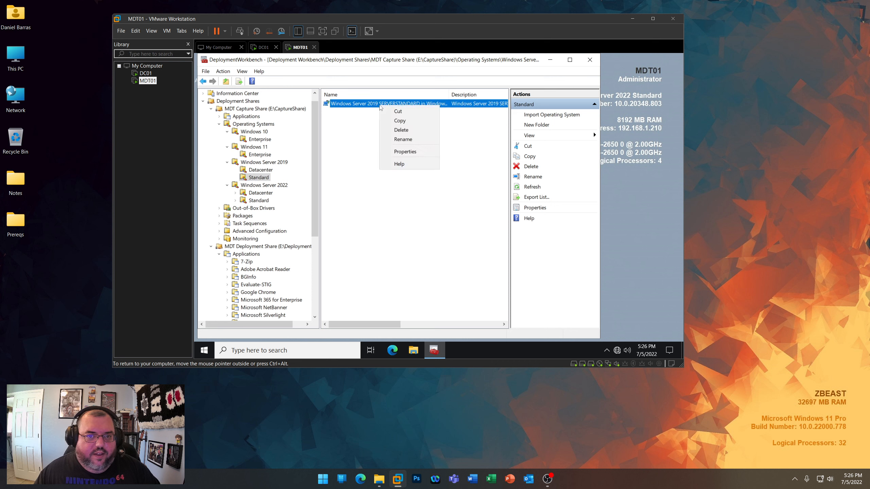
pyautogui.click(391, 151)
pyautogui.click(442, 113)
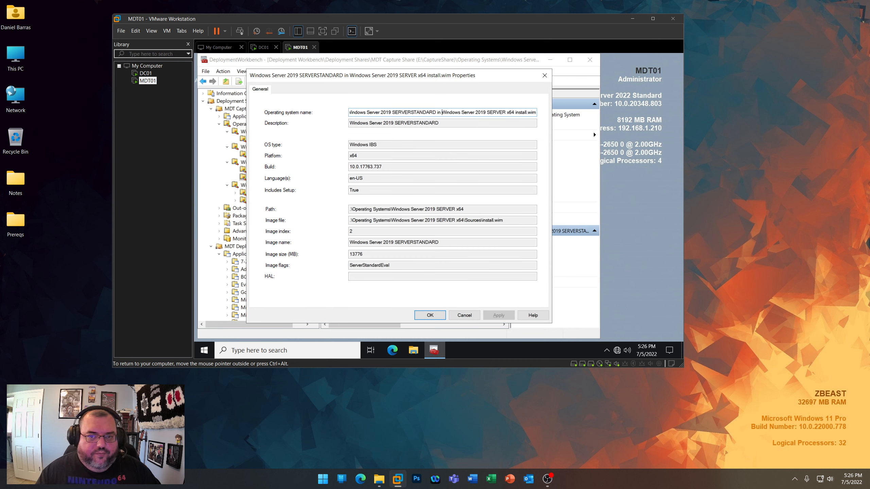
pyautogui.hotkey('shift', 'Home')
pyautogui.press('Delete')
pyautogui.press('Return')
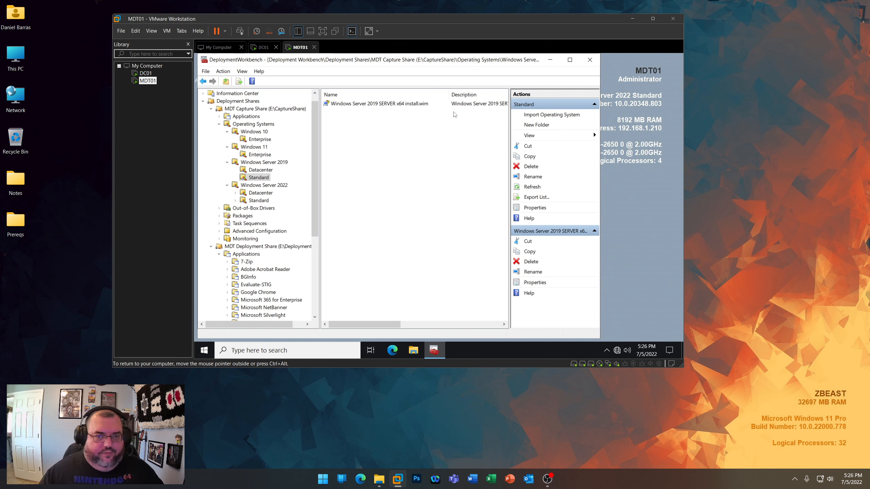
pyautogui.click(262, 155)
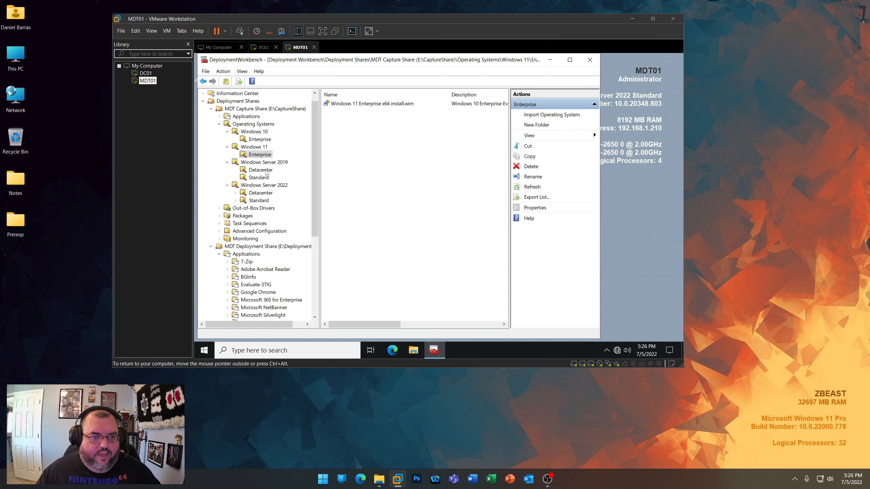
pyautogui.click(261, 193)
pyautogui.click(264, 185)
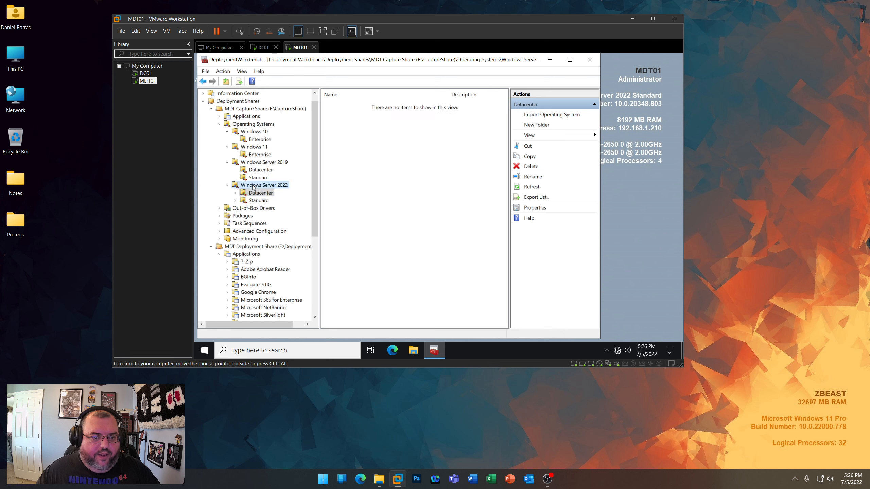
pyautogui.rightClick(150, 84)
pyautogui.press('Escape')
# - Copy the full name of the image in the Windows Server 2019 Datacenter folder, leaving the name as it is
pyautogui.click(267, 171)
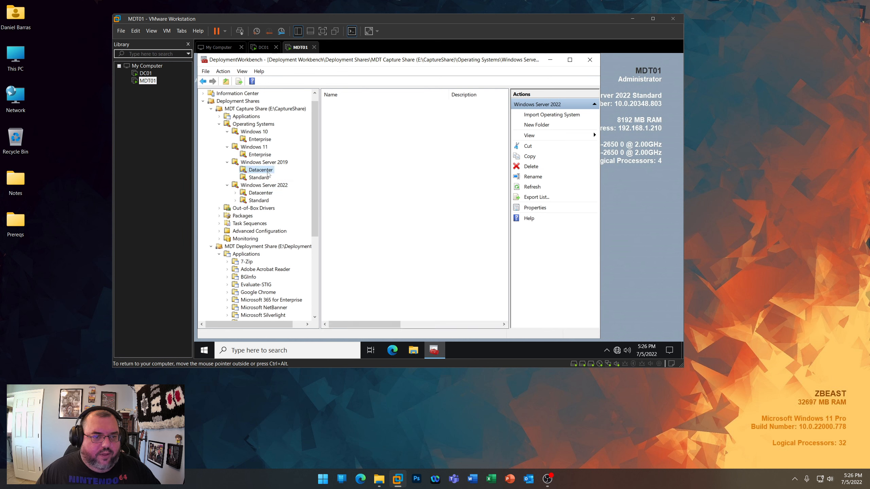
pyautogui.rightClick(370, 104)
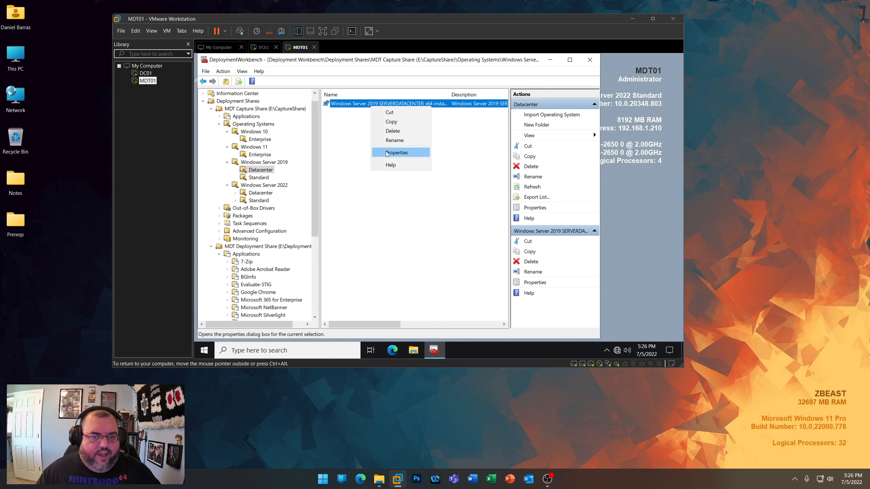
pyautogui.click(393, 141)
pyautogui.press('End')
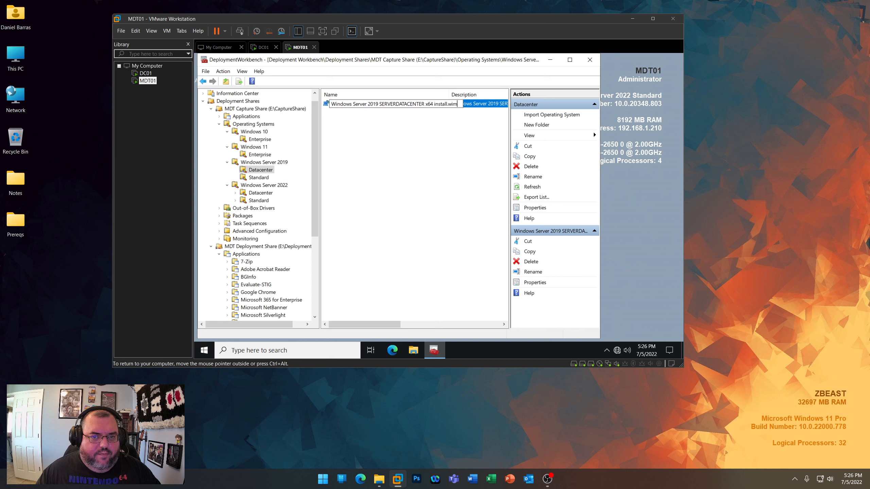
pyautogui.moveTo(458, 104); pyautogui.dragTo(330, 104)
pyautogui.rightClick(382, 105)
pyautogui.click(404, 134)
pyautogui.press('Escape')
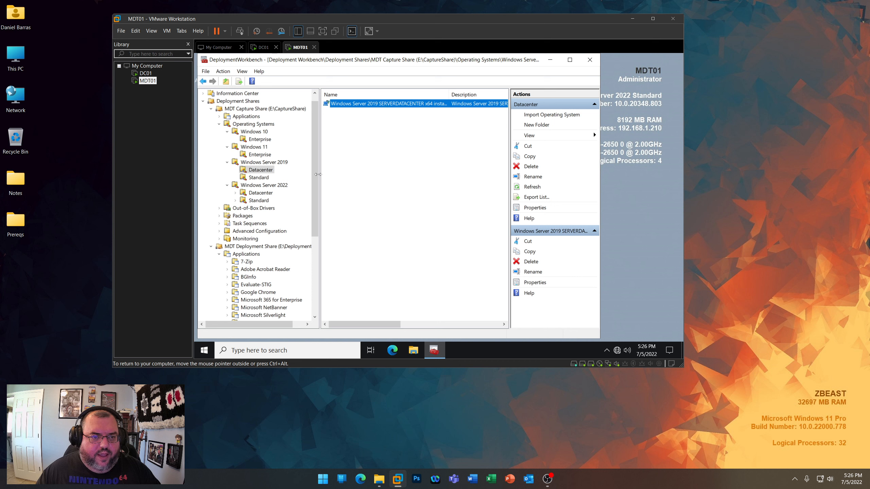
# - Rename the Windows Server 2019 Standard image as Windows Server 2019 SERVERSTANDARD x64 install.wim, reusing the copied Datacenter name
pyautogui.click(261, 178)
pyautogui.rightClick(383, 104)
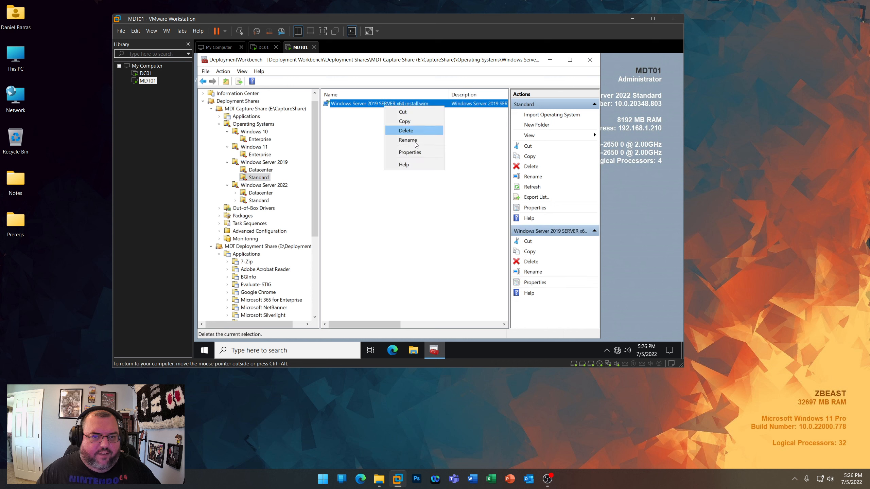
pyautogui.click(416, 144)
pyautogui.hotkey('ctrl', 'v')
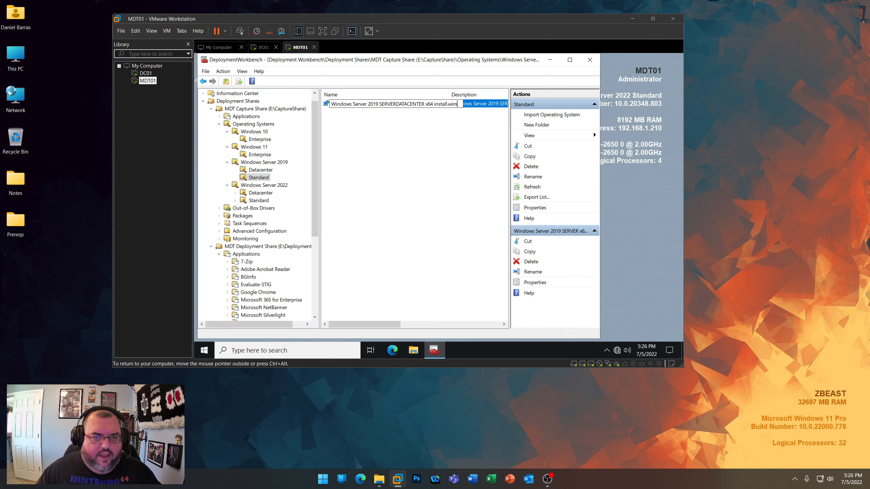
pyautogui.moveTo(396, 104); pyautogui.dragTo(424, 104)
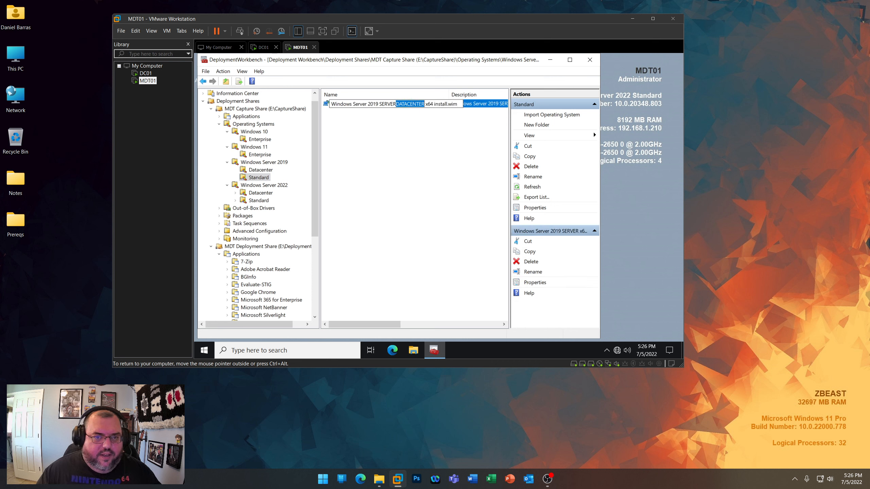
pyautogui.write('STANDARD')
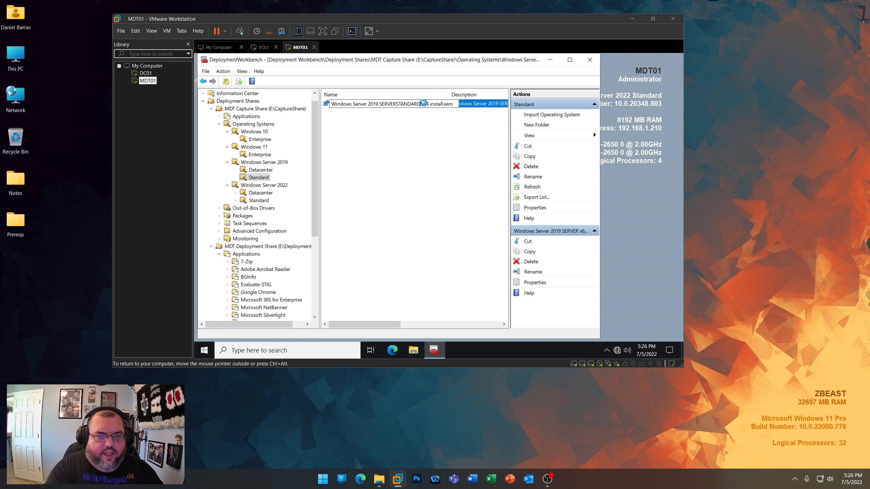
pyautogui.press('Return')
# - Load the ISO image from the Windows Server 2022 folder into the MDT01 virtual machine's CD/DVD drive
pyautogui.rightClick(149, 81)
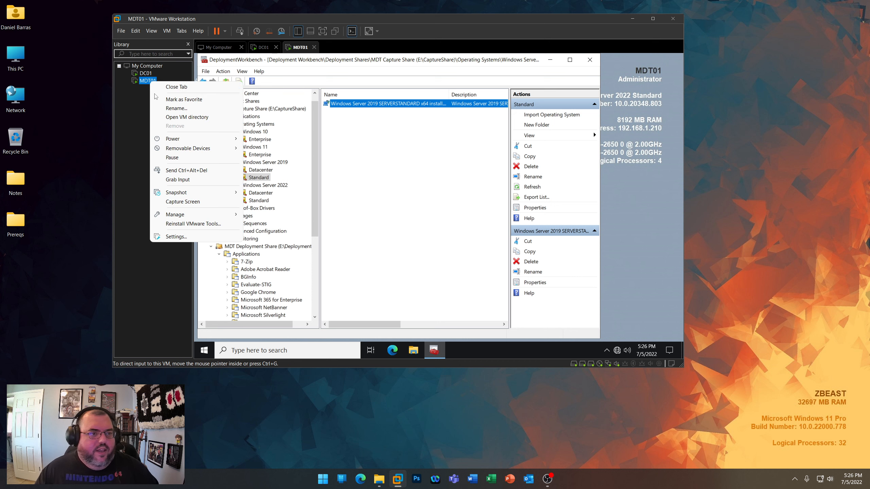
pyautogui.click(181, 237)
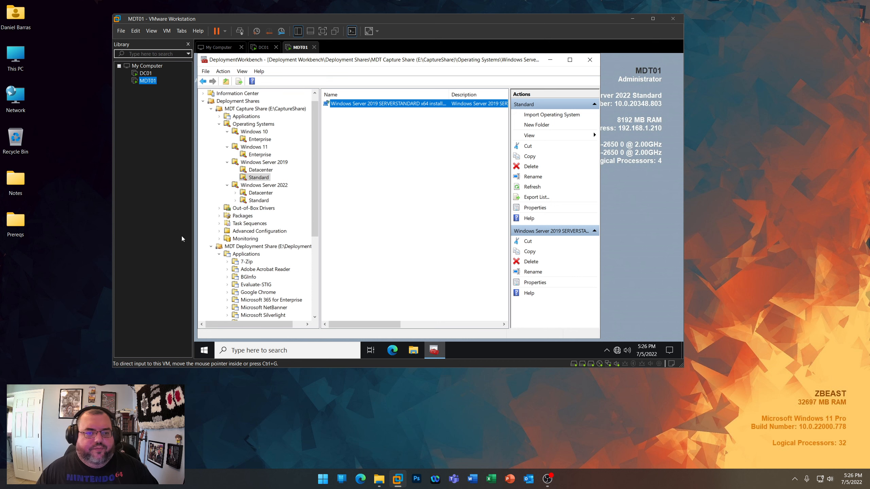
pyautogui.click(339, 113)
pyautogui.click(520, 137)
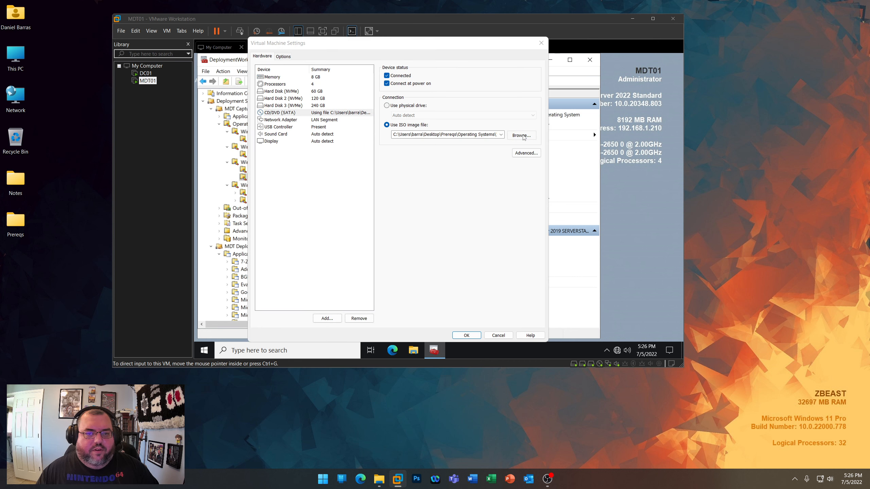
pyautogui.click(433, 74)
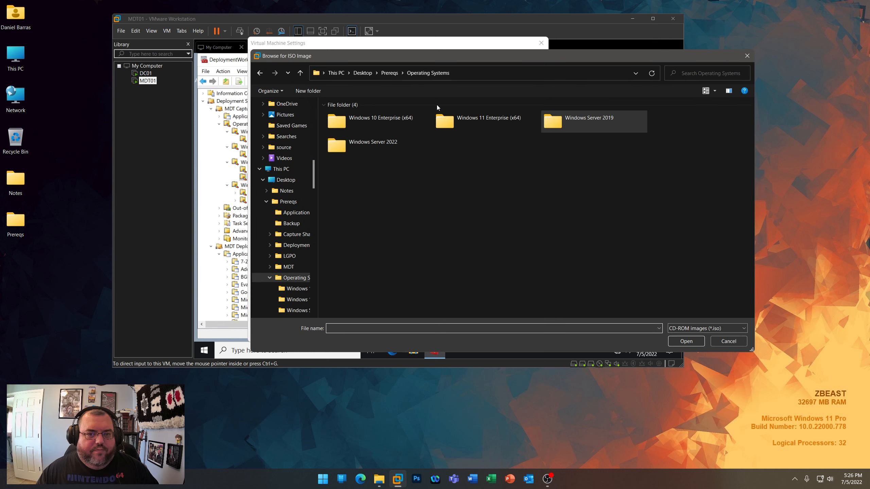
pyautogui.doubleClick(401, 138)
pyautogui.doubleClick(373, 125)
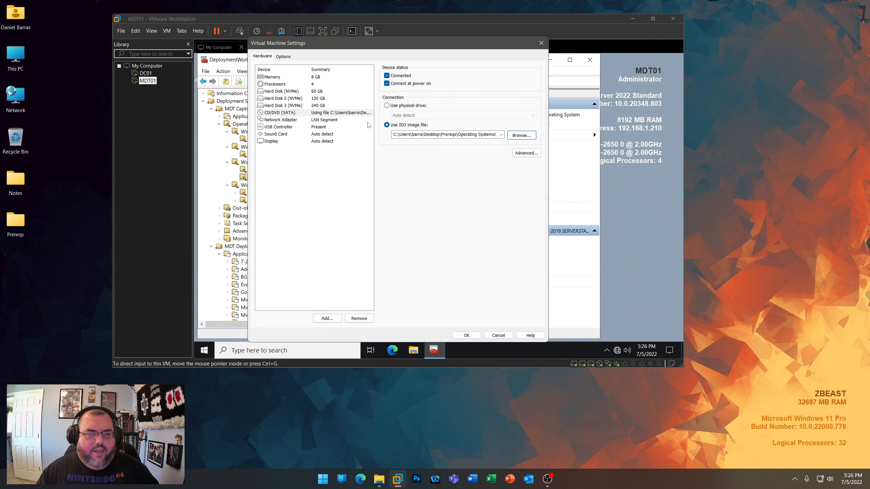
pyautogui.click(466, 335)
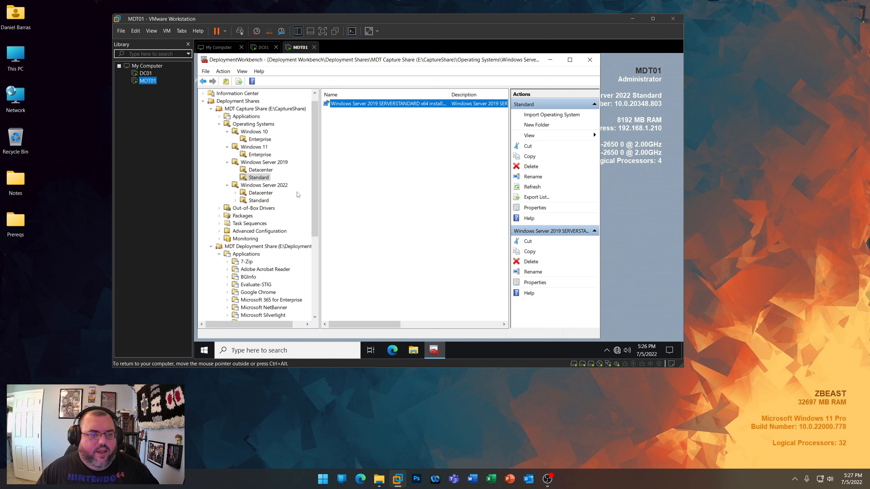
# - Set up an operating system import into the Windows Server 2022 Datacenter folder, using the full set of source files from D:\
pyautogui.click(263, 193)
pyautogui.rightClick(264, 194)
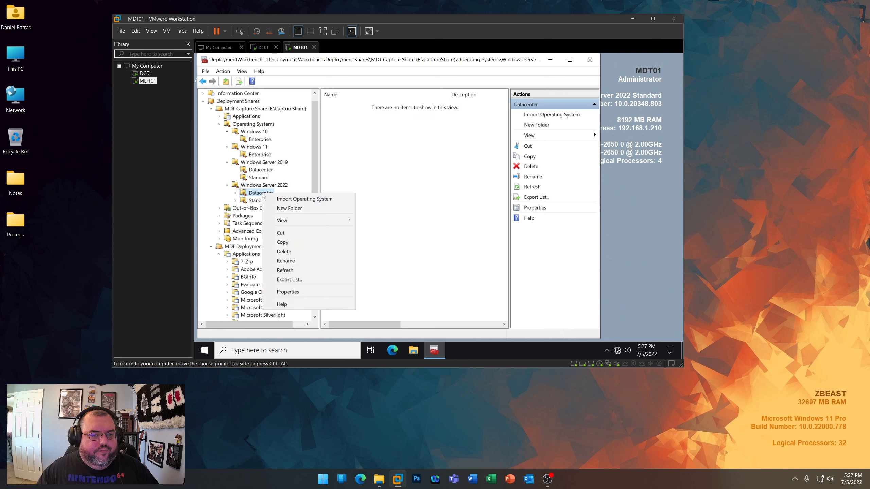
pyautogui.click(283, 199)
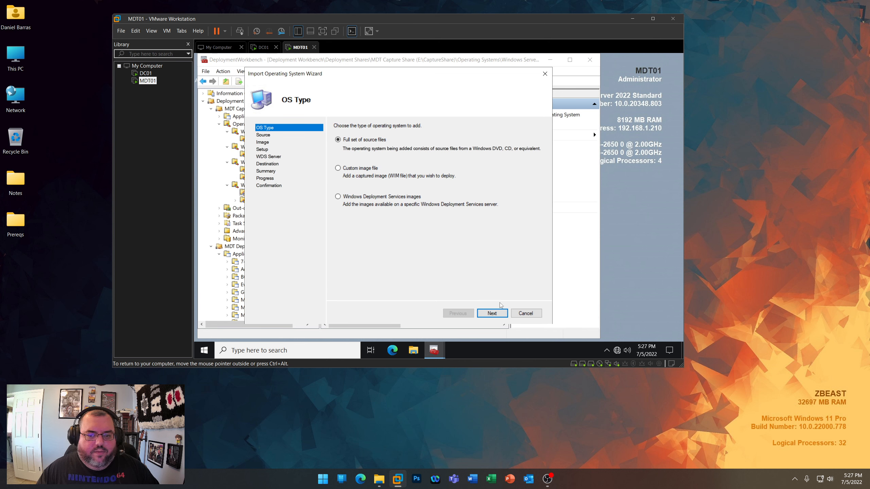
pyautogui.click(492, 314)
pyautogui.click(526, 155)
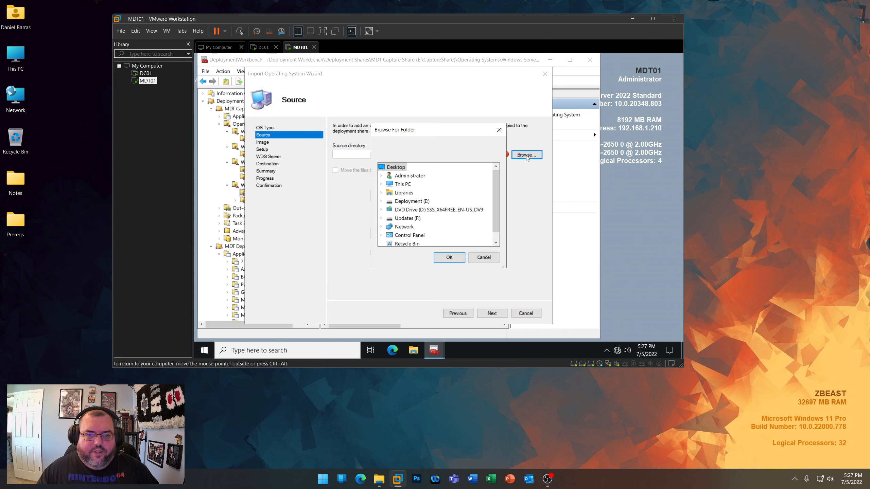
pyautogui.click(475, 209)
pyautogui.click(451, 260)
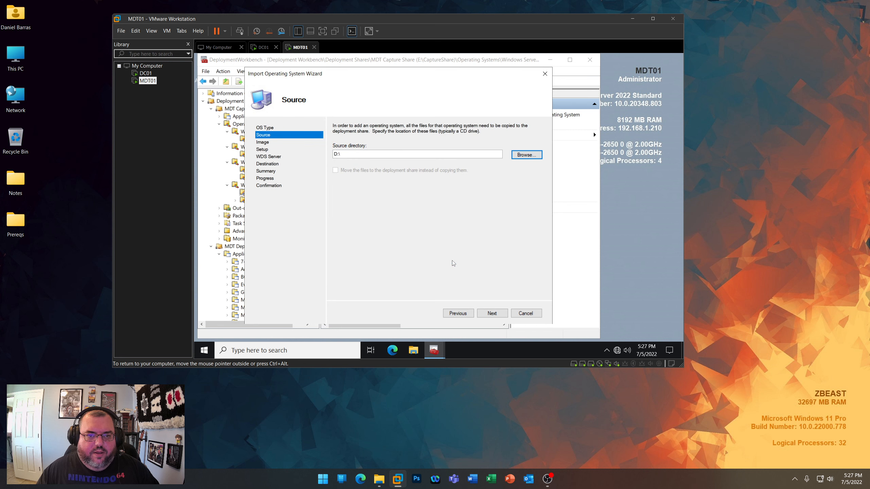
pyautogui.click(492, 313)
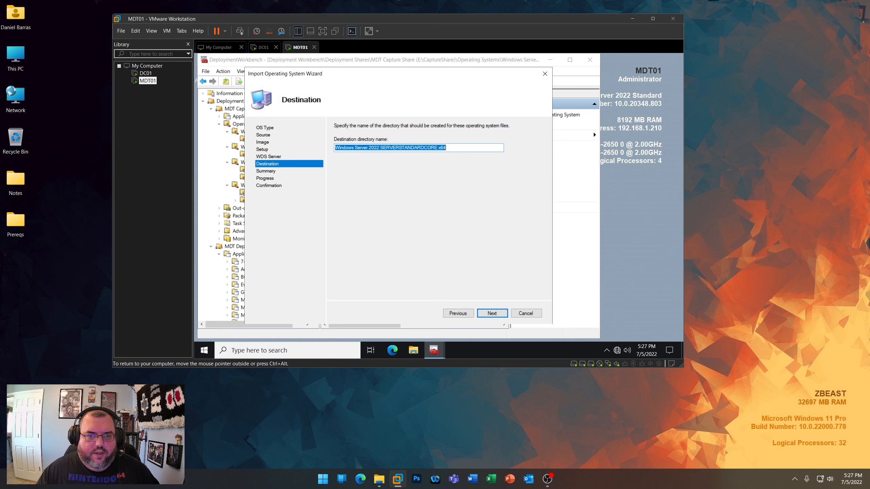
# - Name the import's destination directory Windows Server 2022 SERVER x64 and run the import to completion
pyautogui.moveTo(402, 148); pyautogui.dragTo(434, 148)
pyautogui.press('BackSpace')
pyautogui.press('BackSpace')
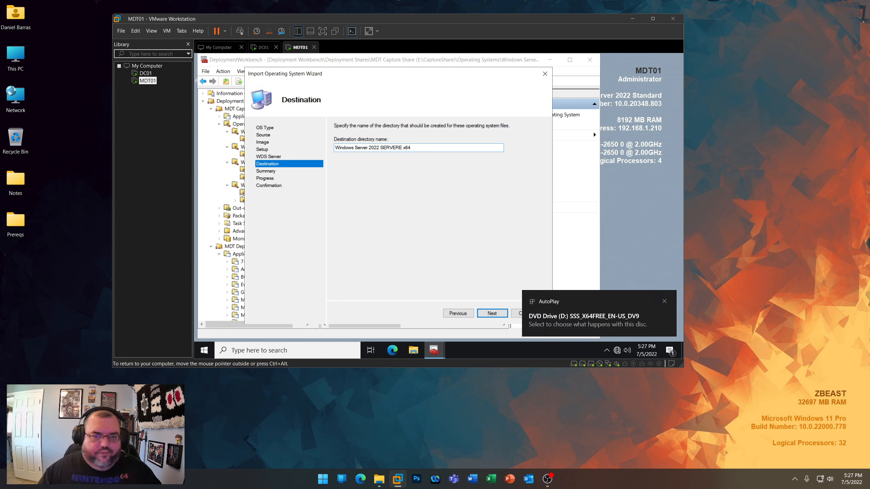
pyautogui.press('Delete')
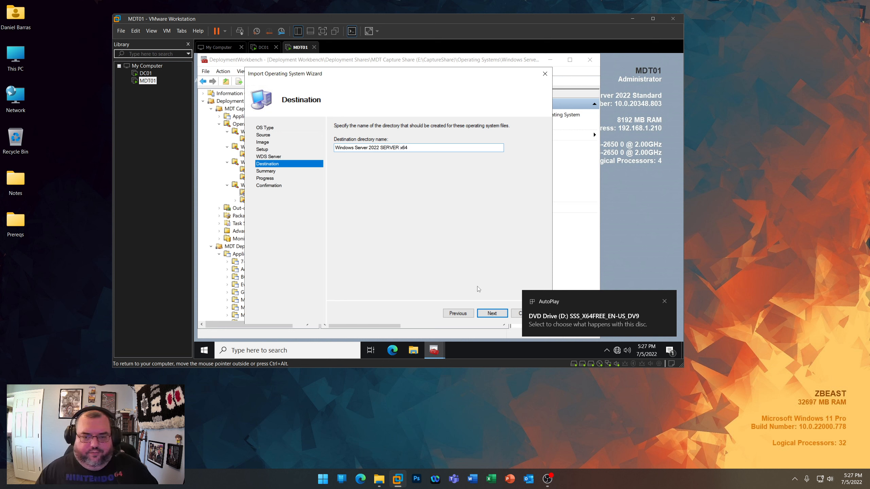
pyautogui.click(492, 313)
pyautogui.click(491, 314)
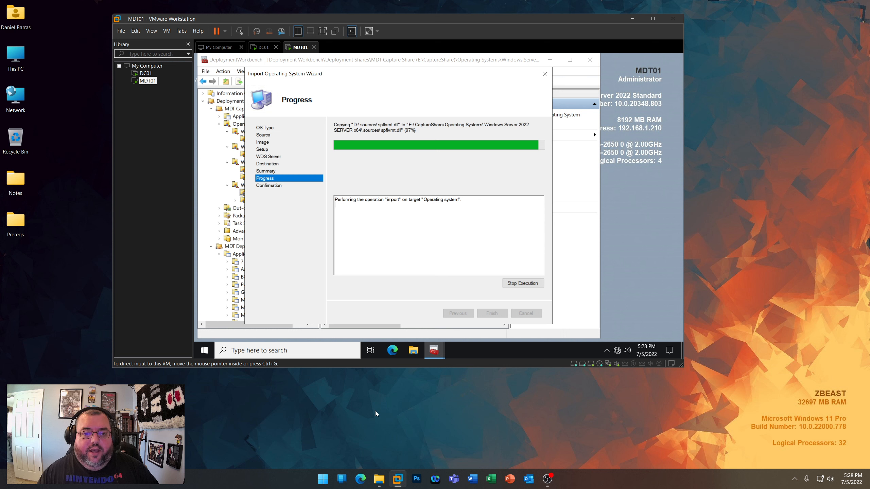
pyautogui.hotkey('ctrl', 'g')
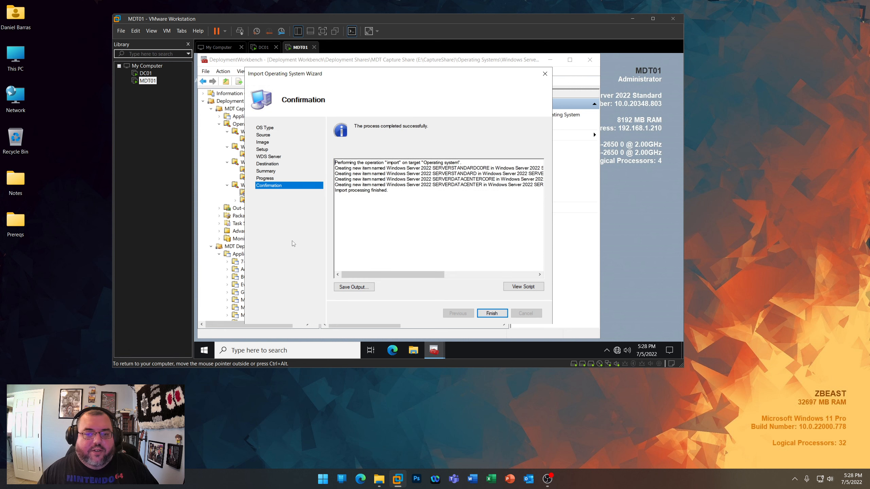
pyautogui.click(500, 314)
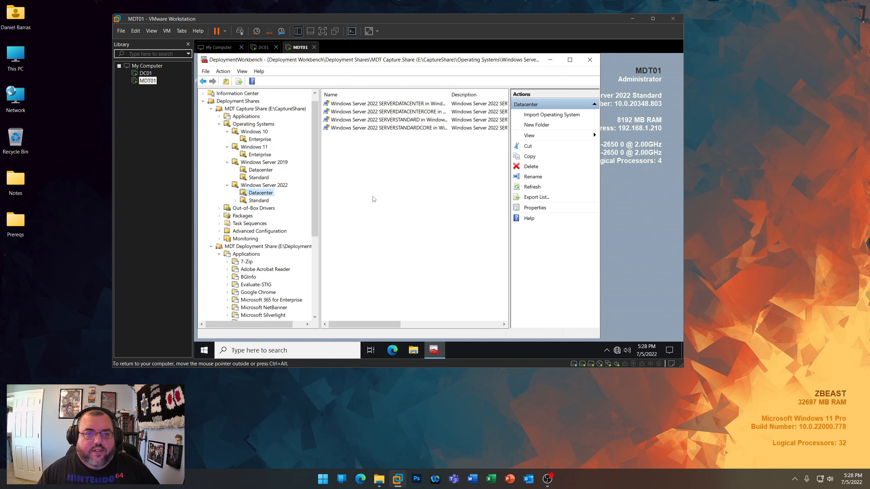
# - Delete the Windows Server 2022 SERVERDATACENTERCORE and SERVERSTANDARDCORE images from the Datacenter folder
pyautogui.moveTo(450, 97); pyautogui.dragTo(474, 97)
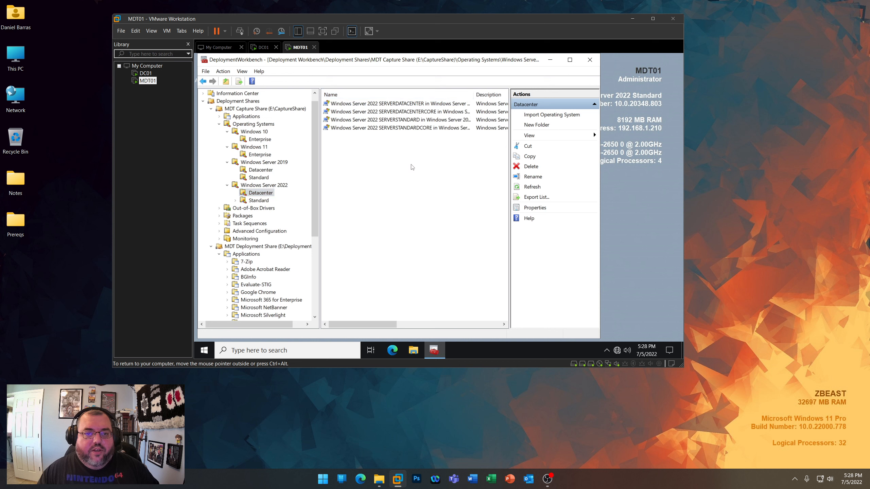
pyautogui.click(416, 112)
pyautogui.keyDown('ctrl'); pyautogui.click(411, 128); pyautogui.keyUp('ctrl')
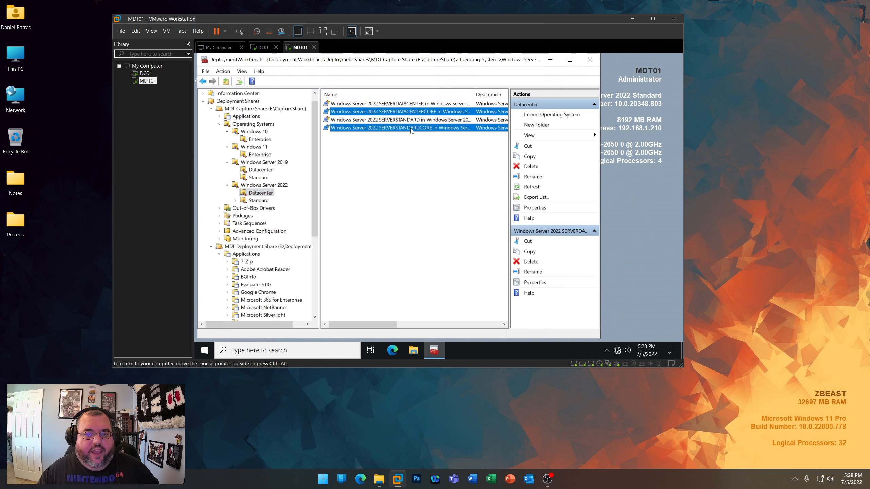
pyautogui.rightClick(410, 129)
pyautogui.click(427, 153)
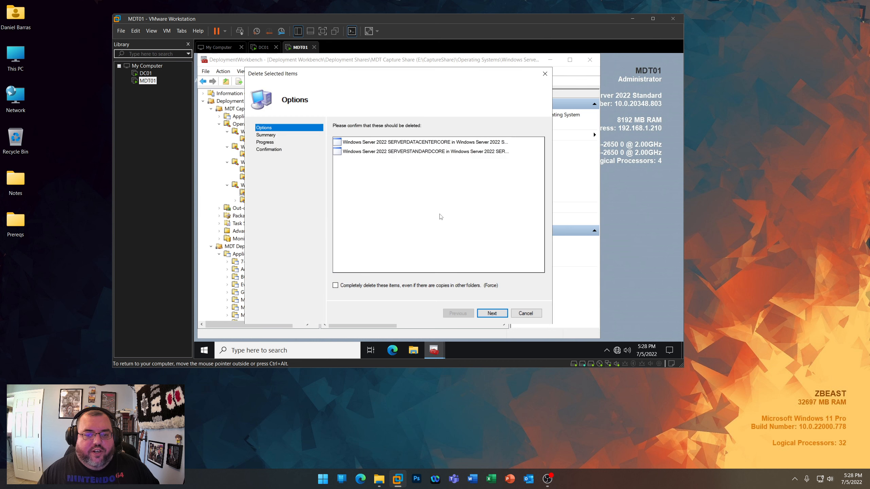
pyautogui.click(492, 313)
pyautogui.click(492, 313)
pyautogui.click(491, 313)
# - Rename the Windows Server 2022 Datacenter image as Windows Server 2022 SERVERDATACENTER x64 install.wim
pyautogui.rightClick(413, 104)
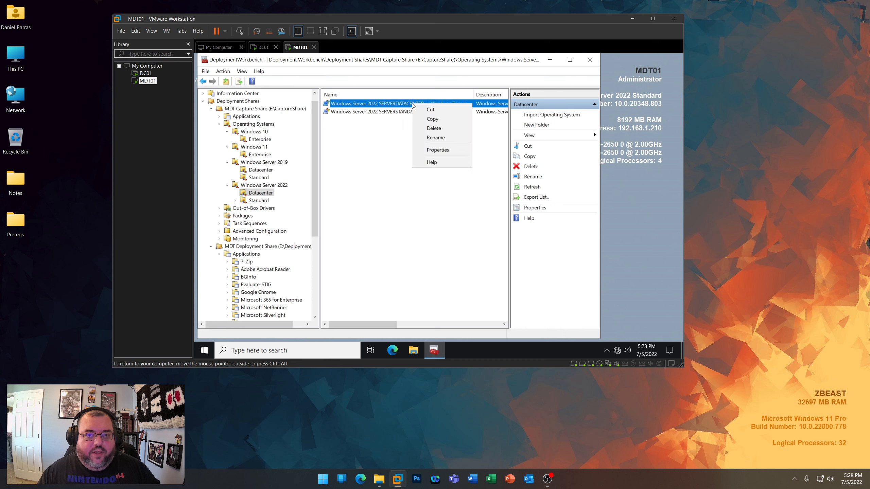
pyautogui.click(434, 137)
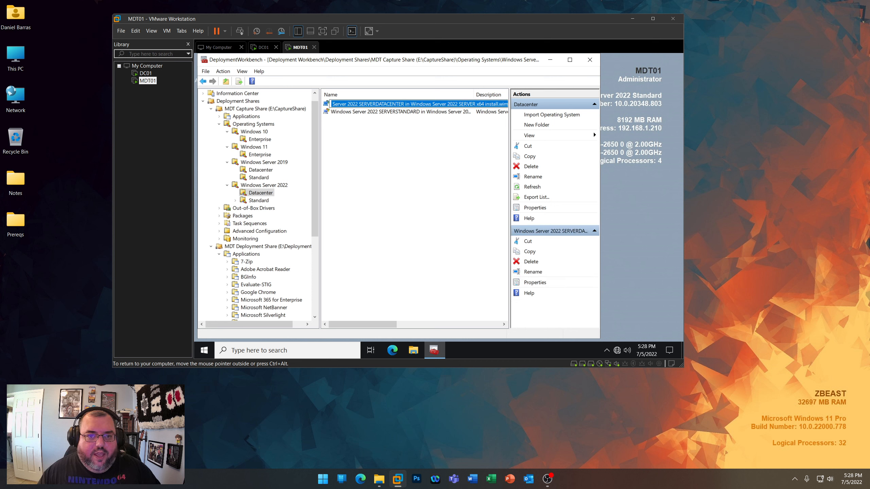
pyautogui.moveTo(404, 104); pyautogui.dragTo(481, 104)
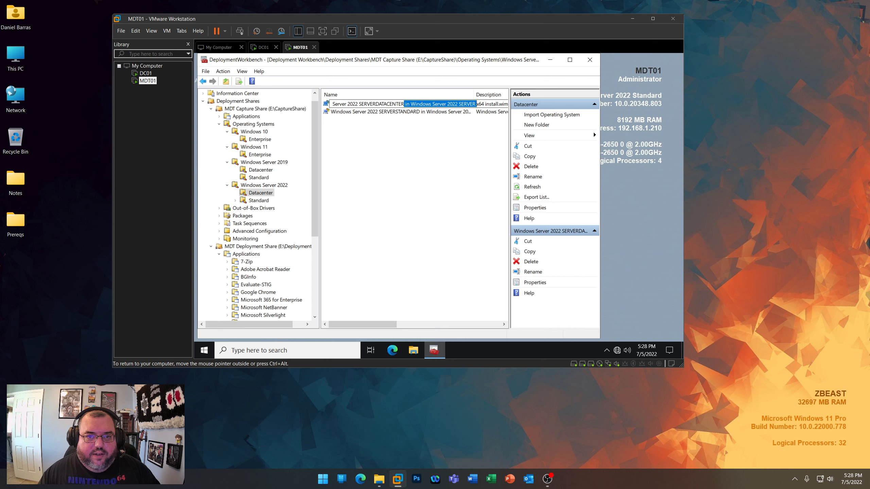
pyautogui.press('BackSpace')
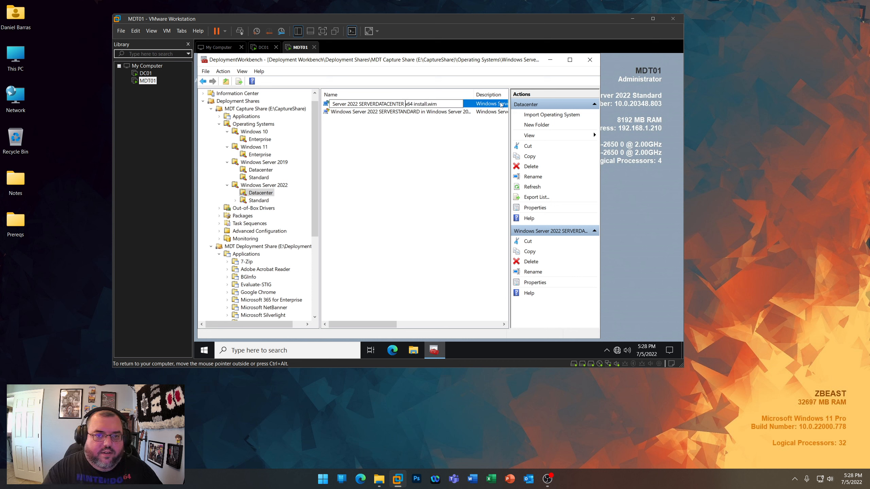
pyautogui.press('Return')
# - Rename the Windows Server 2022 Standard image as Windows Server 2022 SERVERSTANDARD x64 install.wim
pyautogui.click(403, 113)
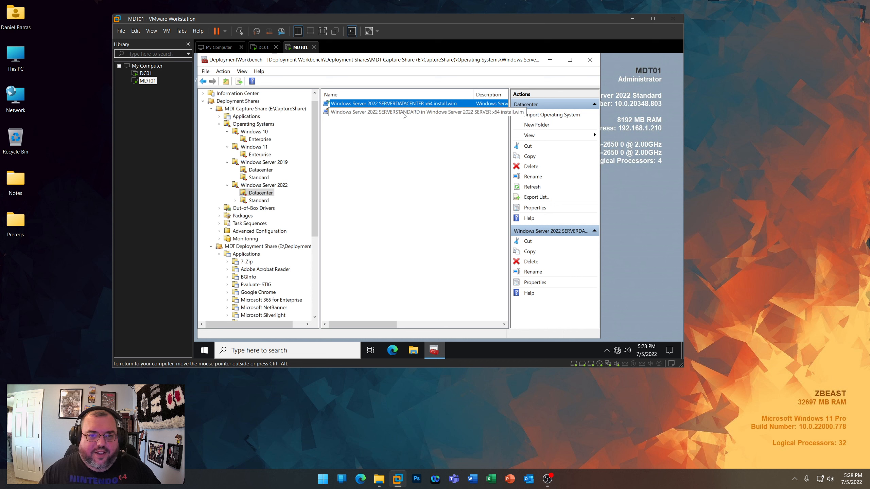
pyautogui.rightClick(404, 114)
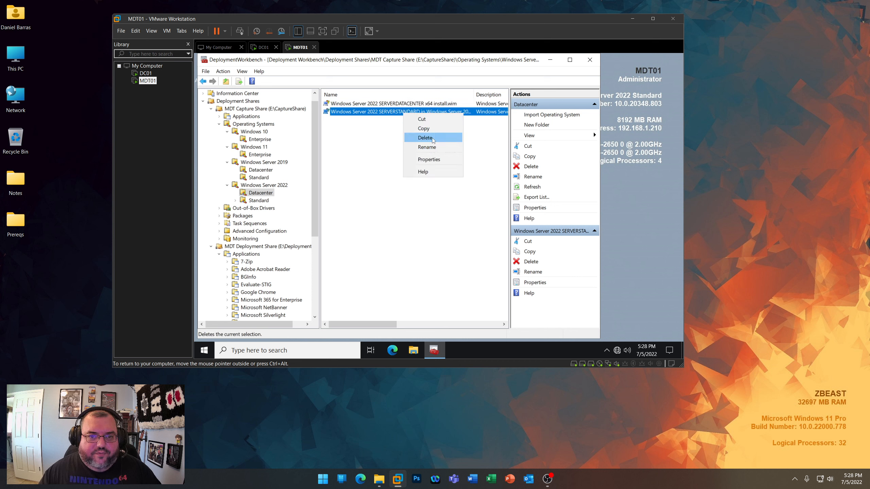
pyautogui.click(427, 147)
pyautogui.moveTo(404, 112); pyautogui.dragTo(476, 112)
pyautogui.press('Delete')
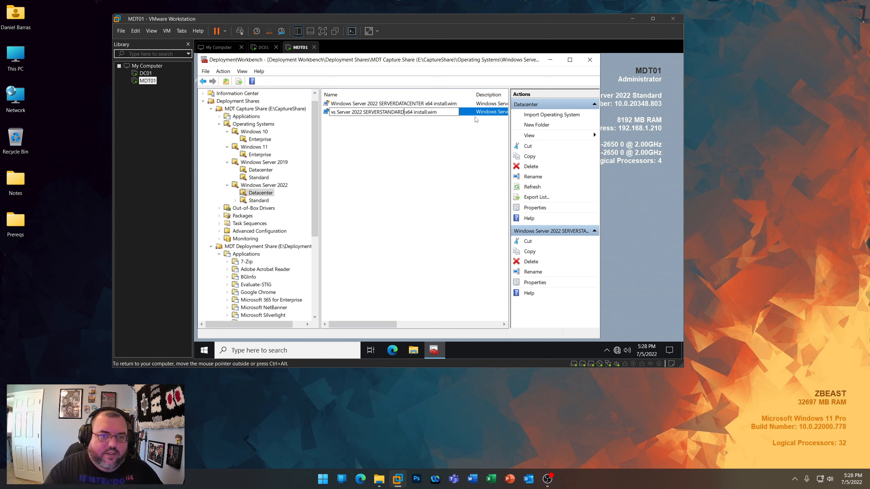
pyautogui.press('Return')
# - Move the SERVERSTANDARD image from the Windows Server 2022 Datacenter folder to its Standard folder, and refresh the Datacenter folder to check both
pyautogui.rightClick(409, 112)
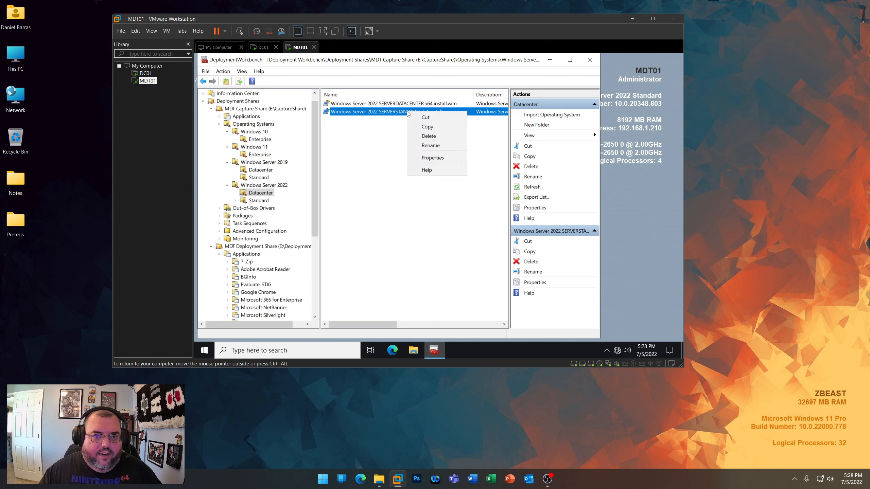
pyautogui.click(425, 119)
pyautogui.rightClick(395, 171)
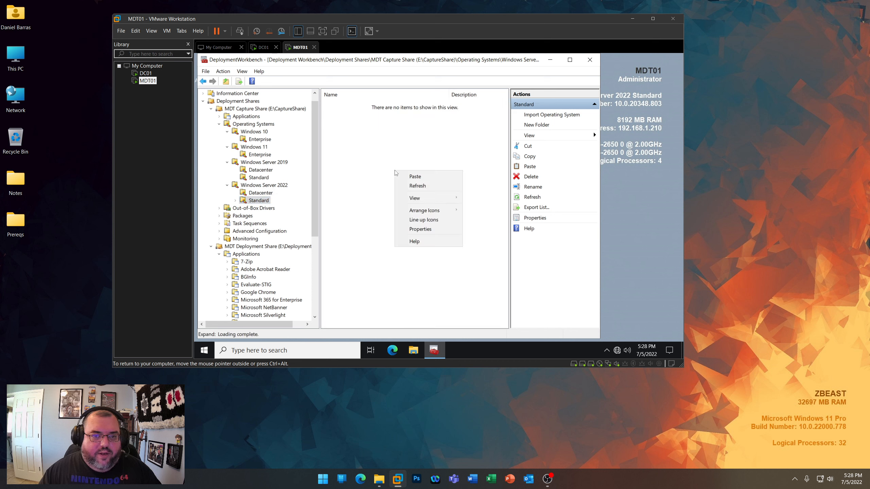
pyautogui.click(402, 174)
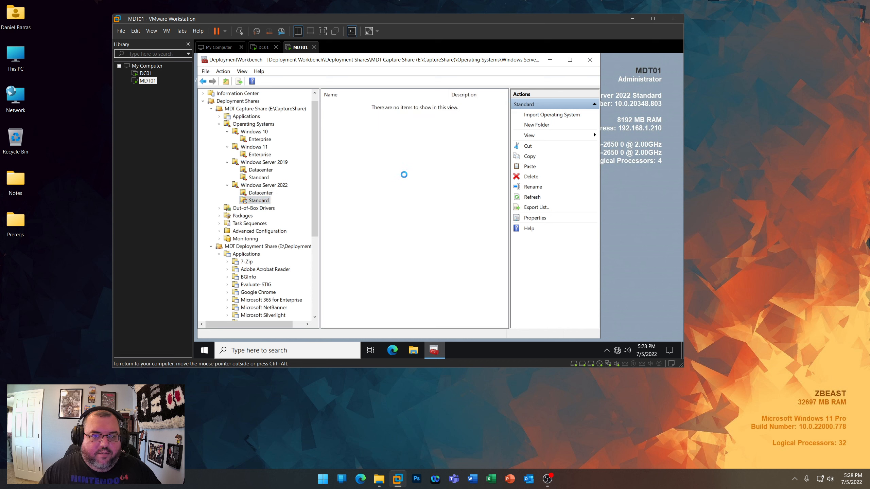
pyautogui.click(260, 193)
pyautogui.rightClick(382, 161)
pyautogui.click(393, 168)
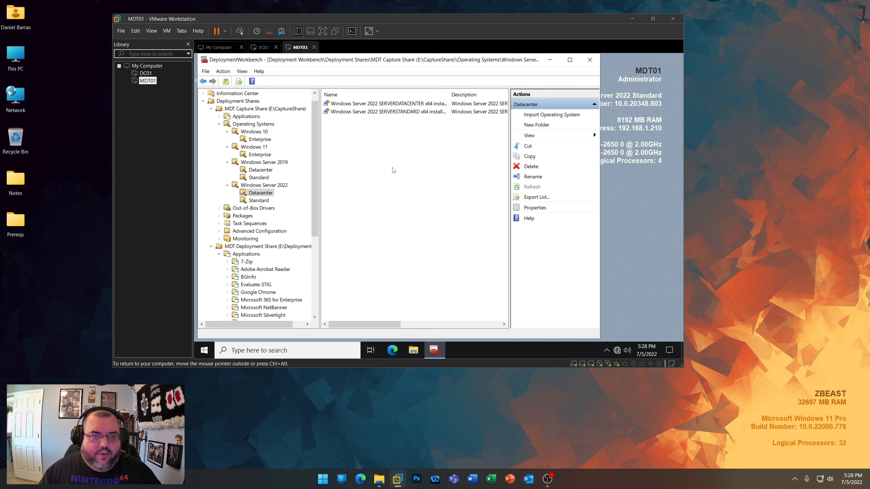
pyautogui.click(264, 185)
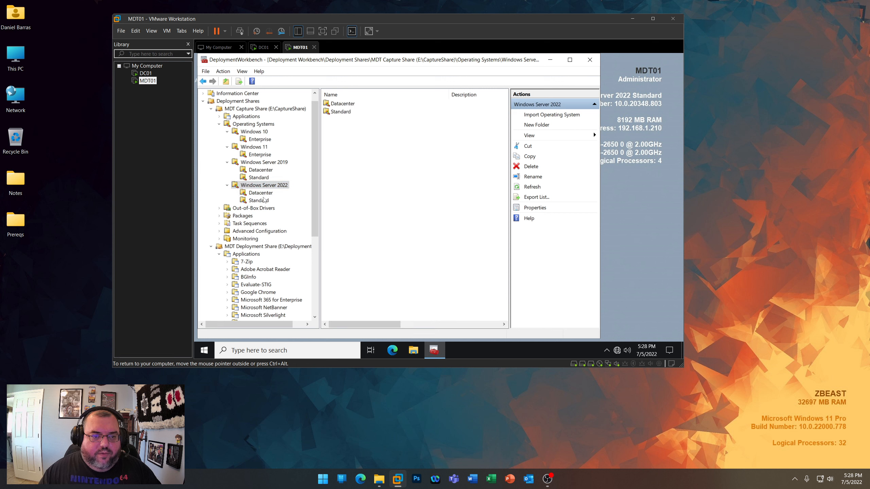
pyautogui.click(264, 194)
pyautogui.click(260, 201)
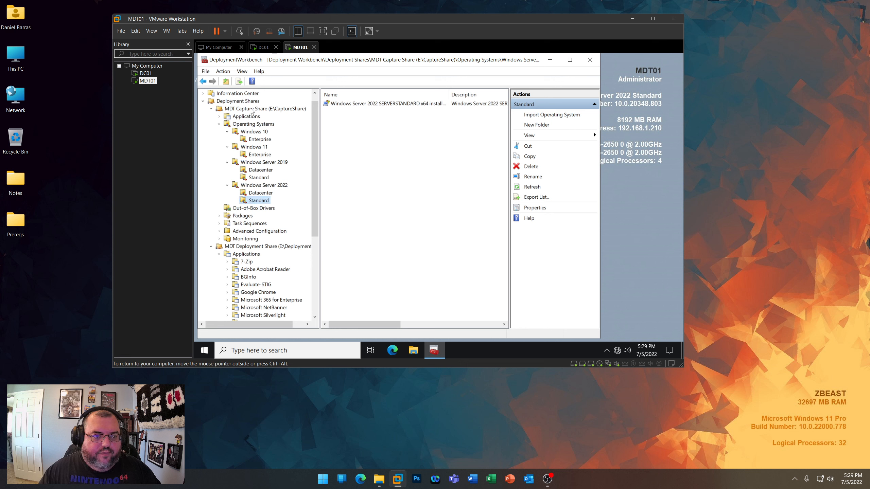
# - Review the Capture Share's applications and the WinPE, HP and Hewlett-Packard driver folders in the MDT Deployment Share
pyautogui.click(219, 117)
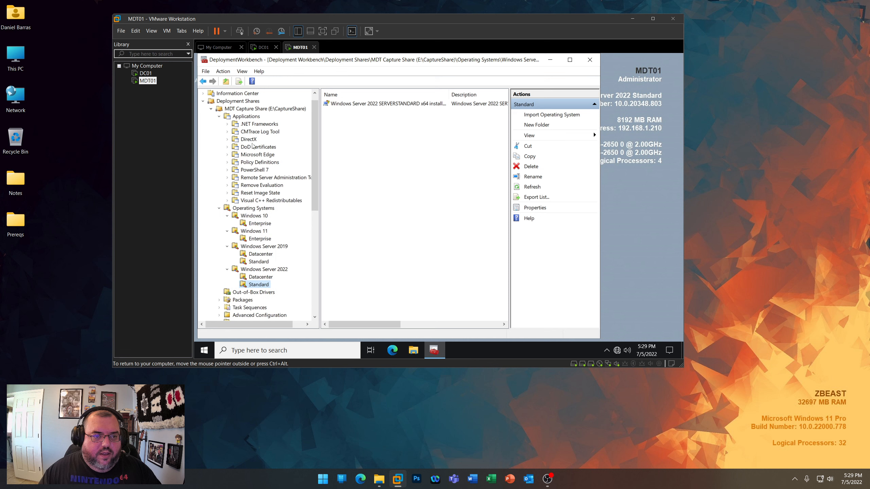
pyautogui.scroll(-9, 290, 239)
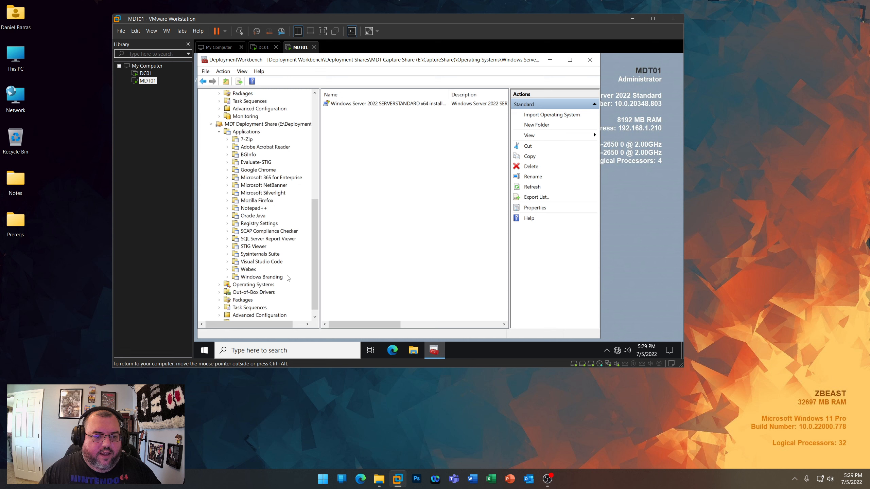
pyautogui.scroll(-1, 247, 273)
pyautogui.click(219, 285)
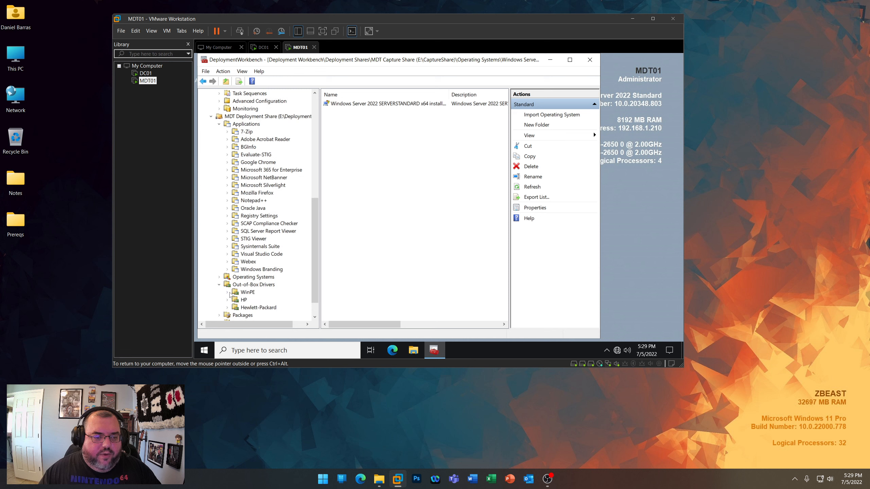
pyautogui.click(227, 292)
pyautogui.click(236, 270)
pyautogui.click(257, 276)
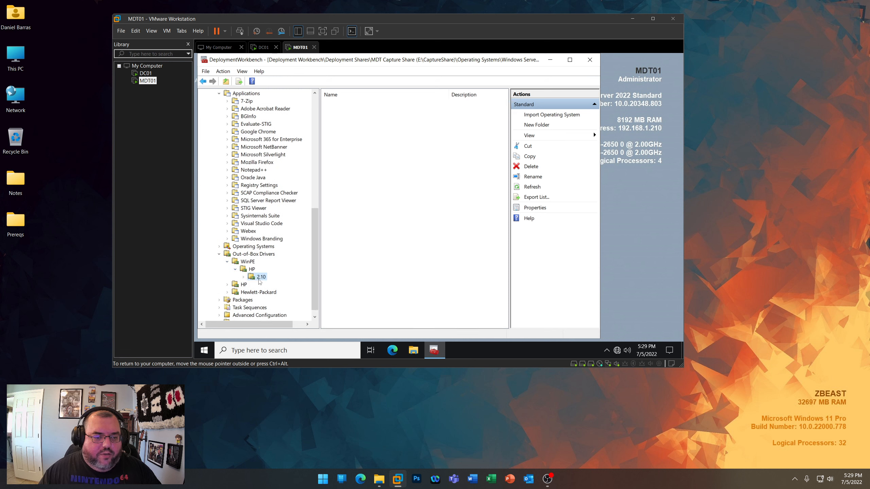
pyautogui.click(227, 285)
pyautogui.click(227, 299)
# - Inspect which folders the MDT Deployment Share's Drivers - WinPE selection profile includes, and close the Deployment Workbench
pyautogui.scroll(-1, 257, 301)
pyautogui.click(260, 307)
pyautogui.doubleClick(346, 104)
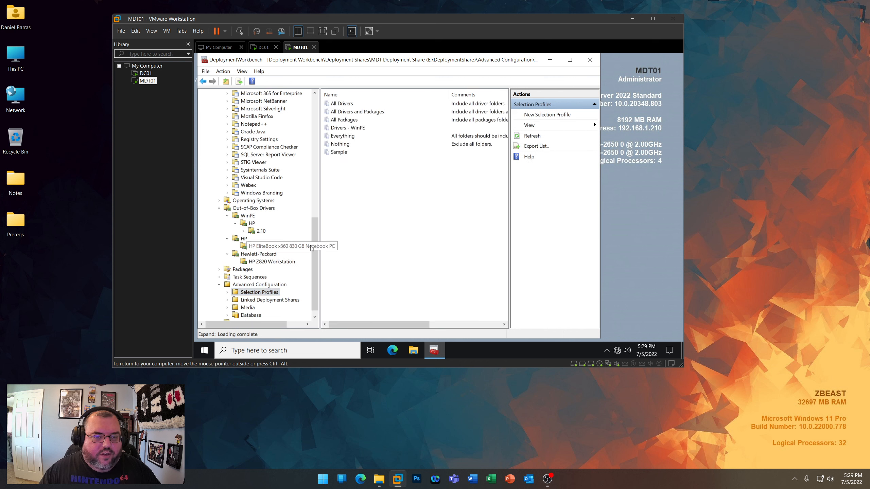
pyautogui.scroll(15, 301, 235)
pyautogui.scroll(-4, 301, 235)
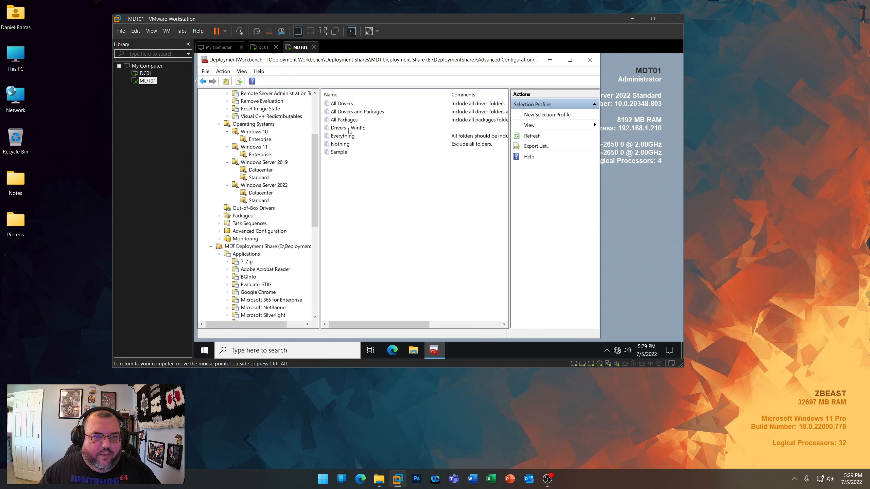
pyautogui.doubleClick(348, 127)
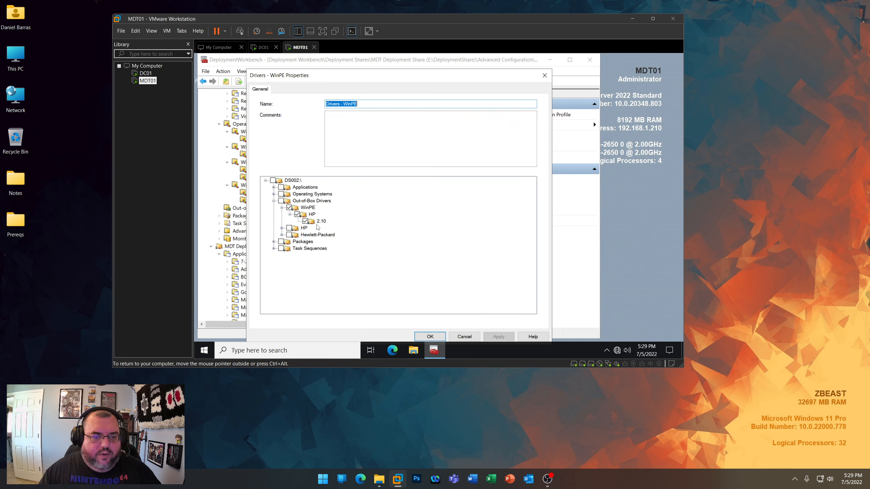
pyautogui.click(464, 337)
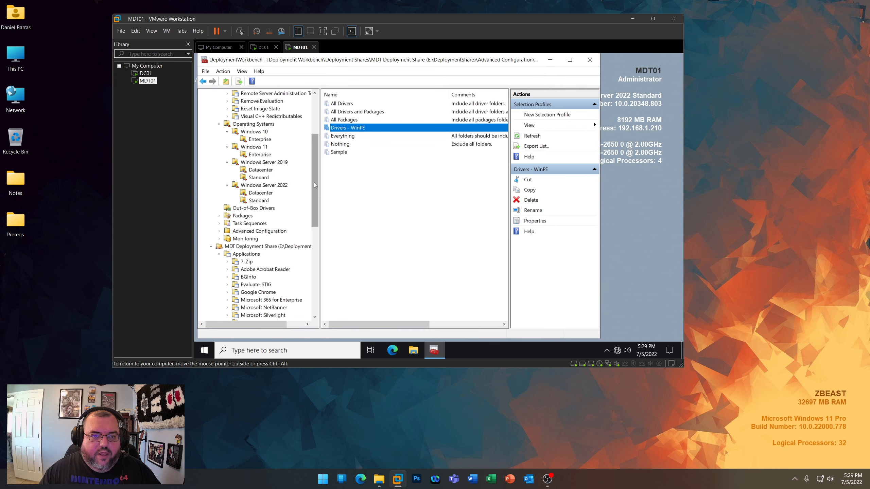
pyautogui.scroll(4, 314, 182)
pyautogui.click(590, 59)
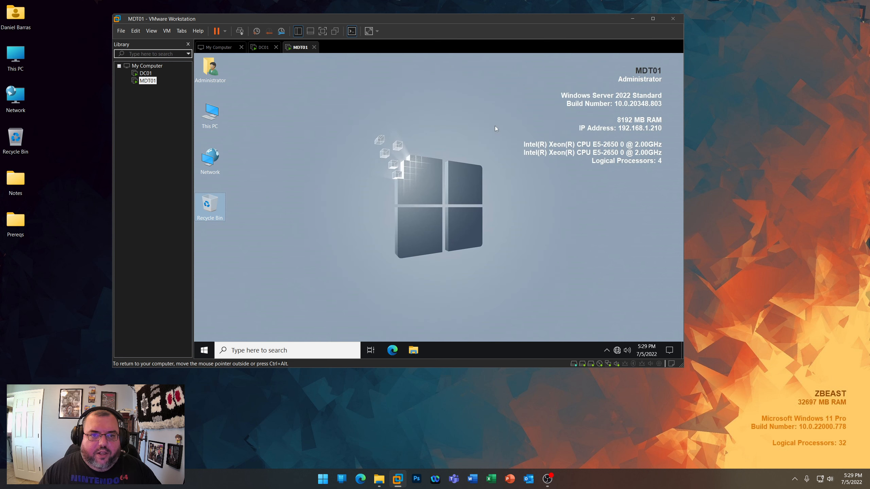
# - Shut down Windows on the MDT01 virtual machine, giving Other (Planned) as the reason
pyautogui.rightClick(204, 350)
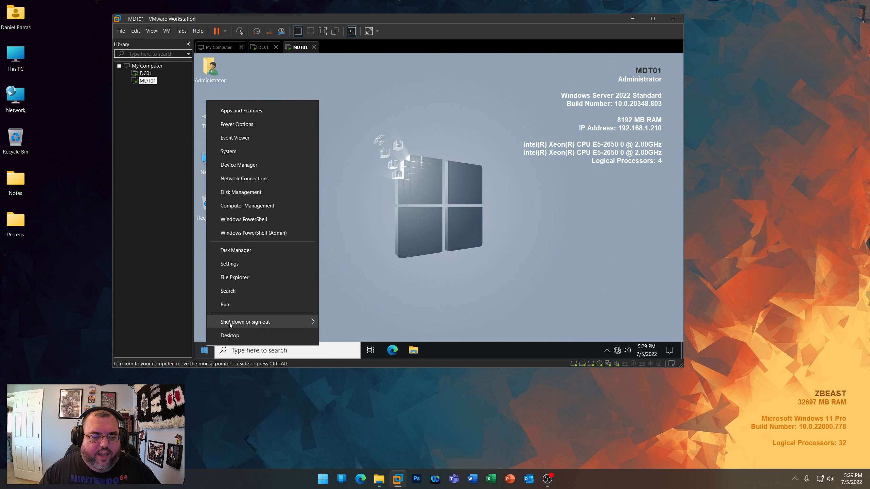
pyautogui.moveTo(230, 325)
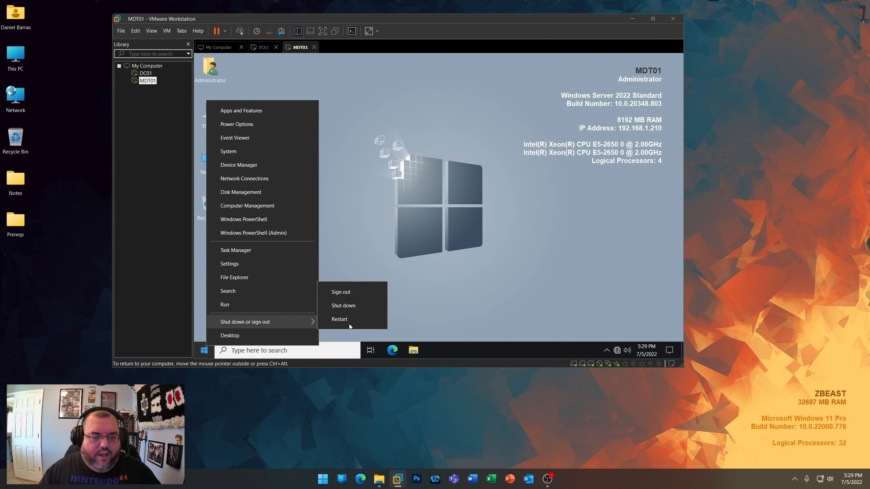
pyautogui.click(343, 305)
pyautogui.click(289, 313)
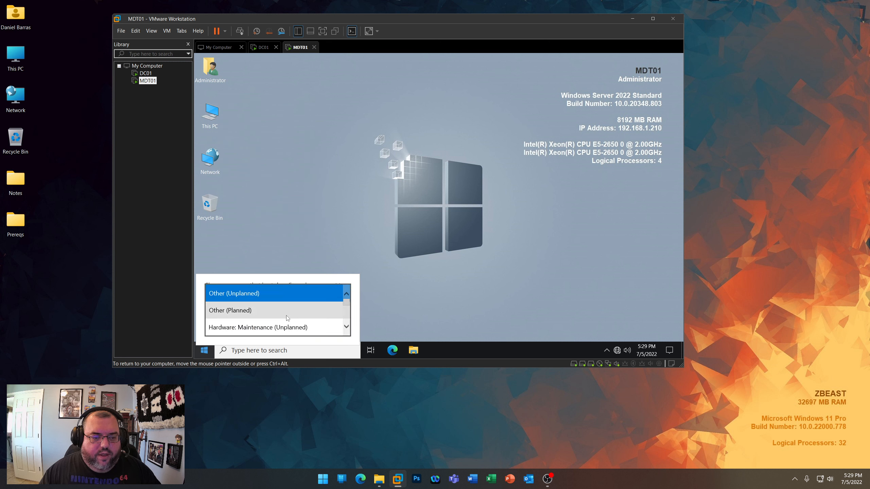
pyautogui.click(287, 318)
pyautogui.click(332, 327)
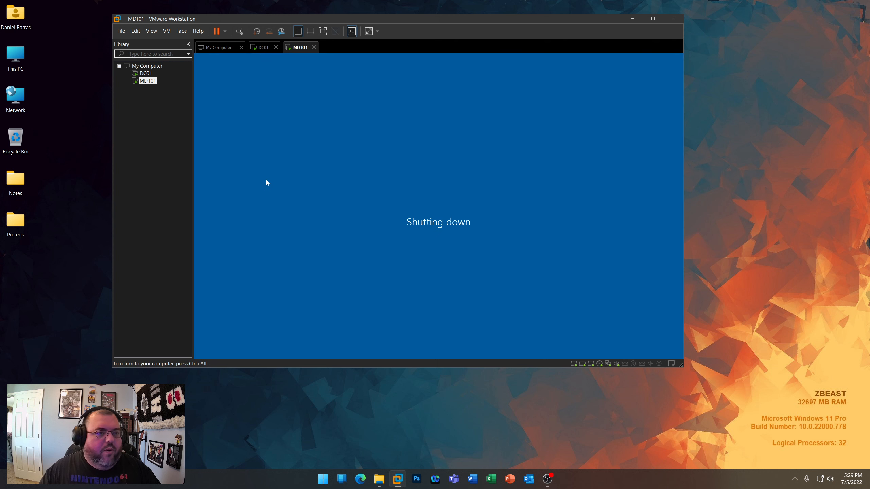
# - Shut down the guest operating system of the DC01 virtual machine from the VM library
pyautogui.click(145, 74)
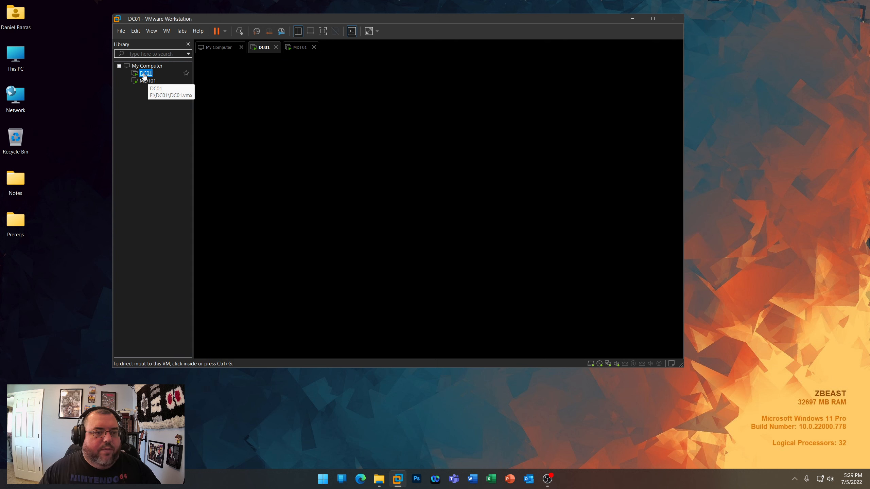
pyautogui.rightClick(145, 75)
pyautogui.moveTo(169, 132)
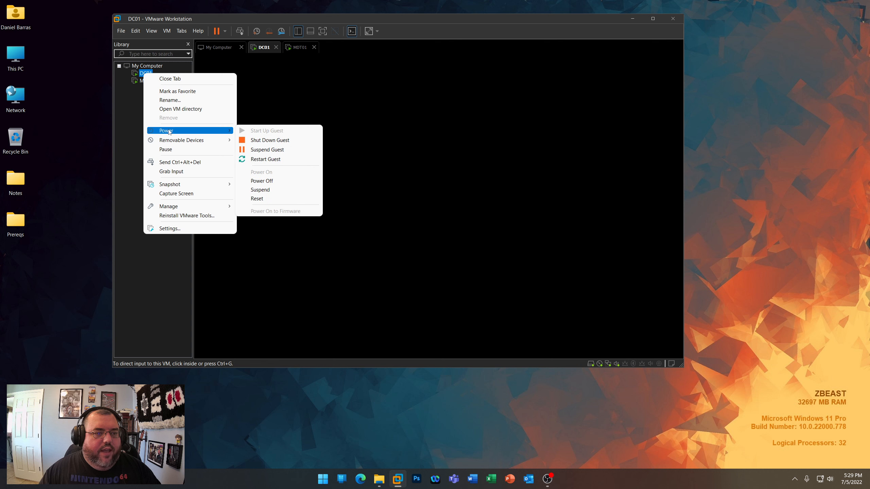
pyautogui.click(272, 140)
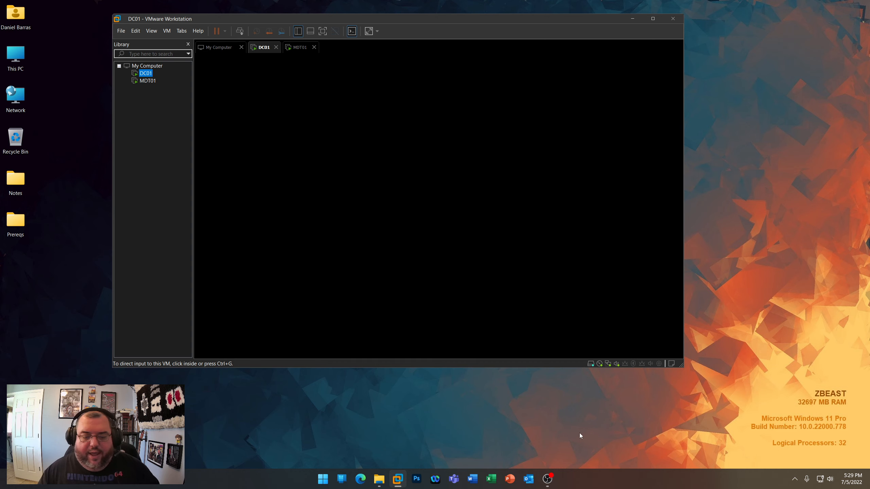
# - Bring up the host's Prereqs folder window and close it
pyautogui.click(379, 479)
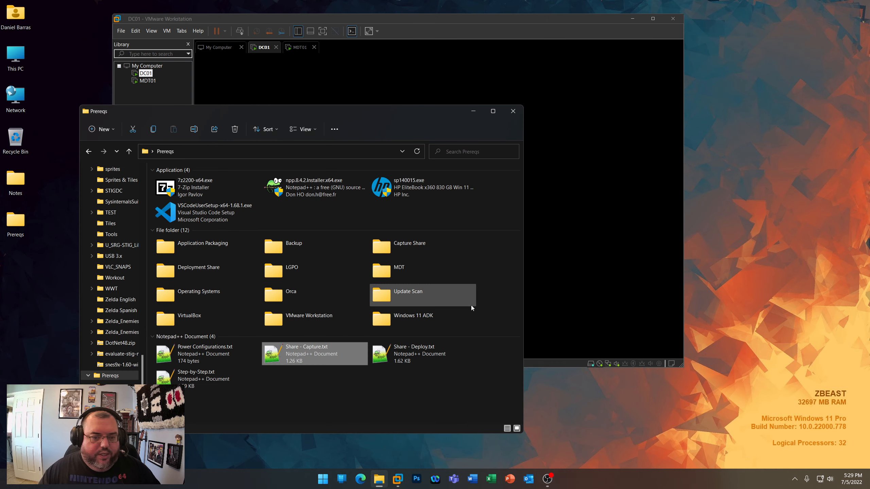
pyautogui.click(490, 306)
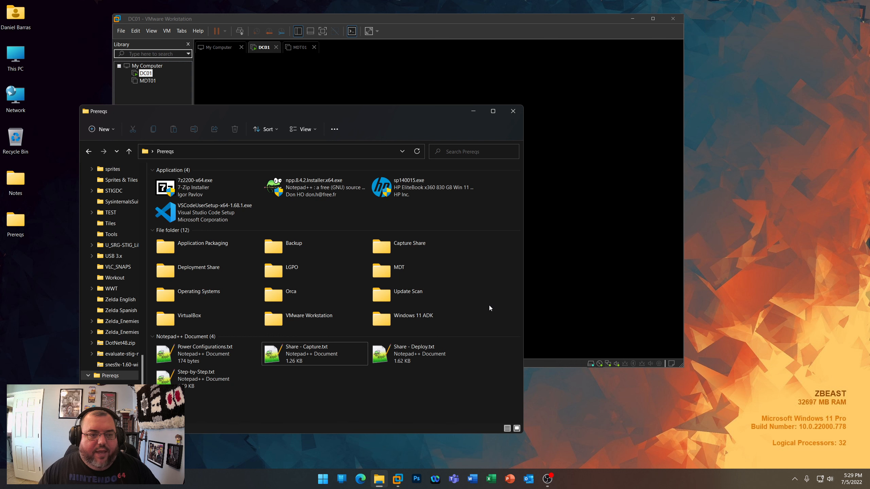
pyautogui.click(516, 116)
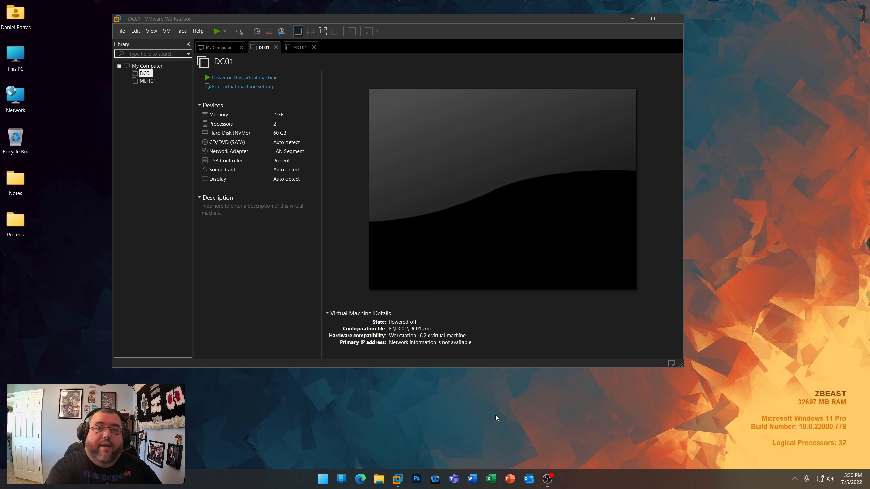
pyautogui.press('ctrl')
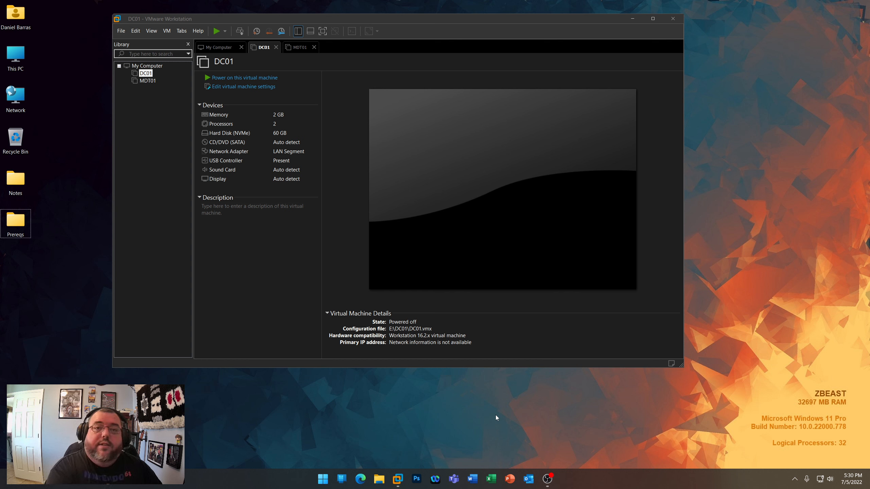